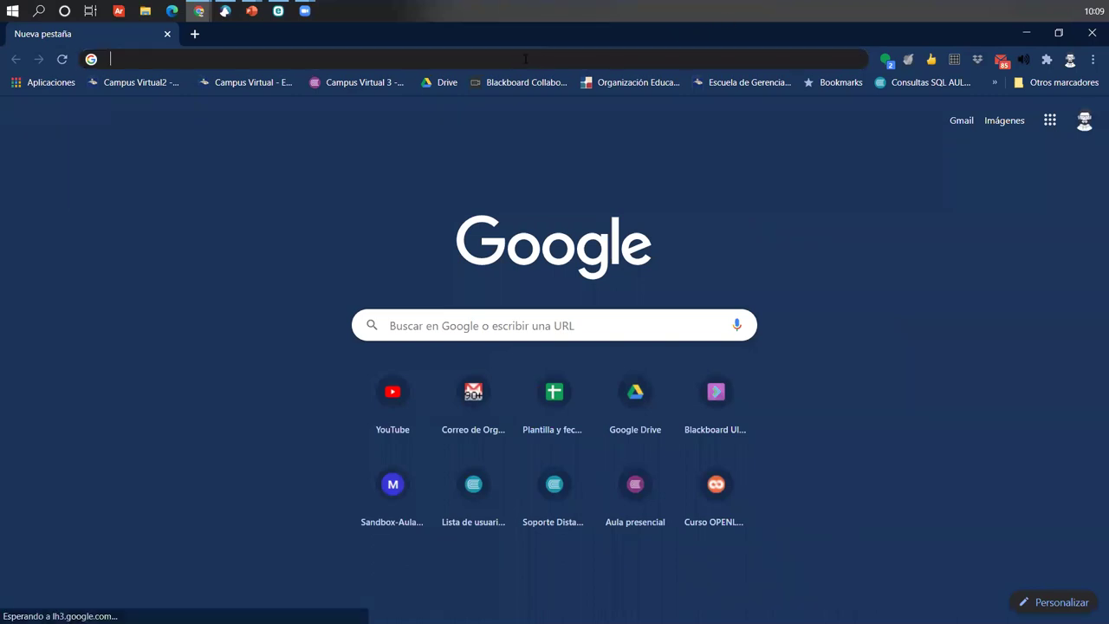
- Load the milaulas Moodle site in Chrome by accepting the address bar's autocomplete suggestion
left_click(525, 59)
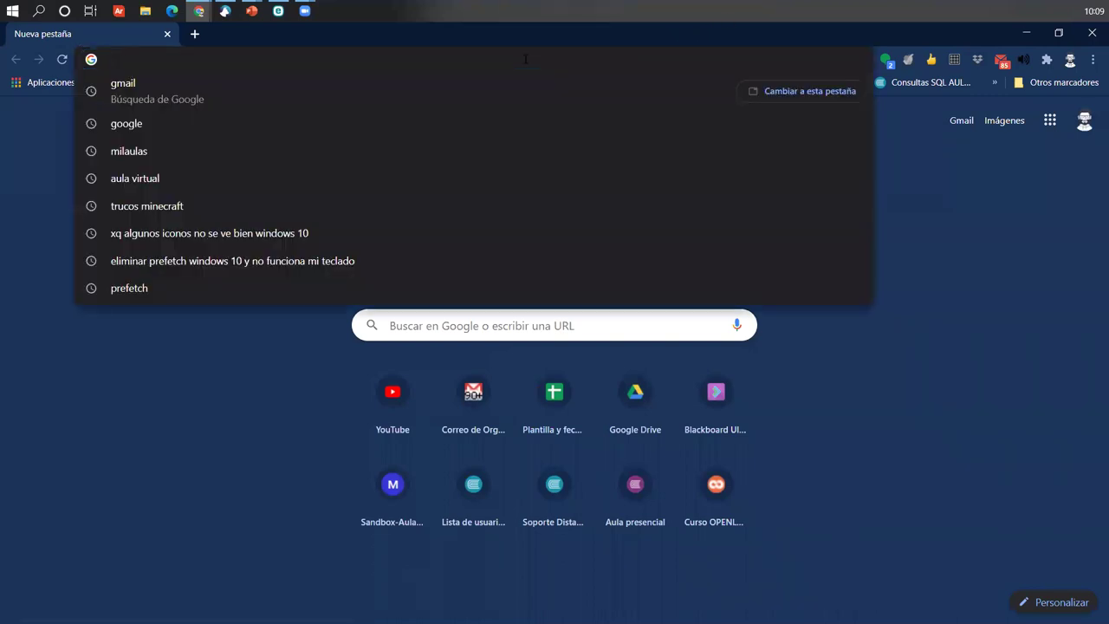
type("jo")
key("BackSpace")
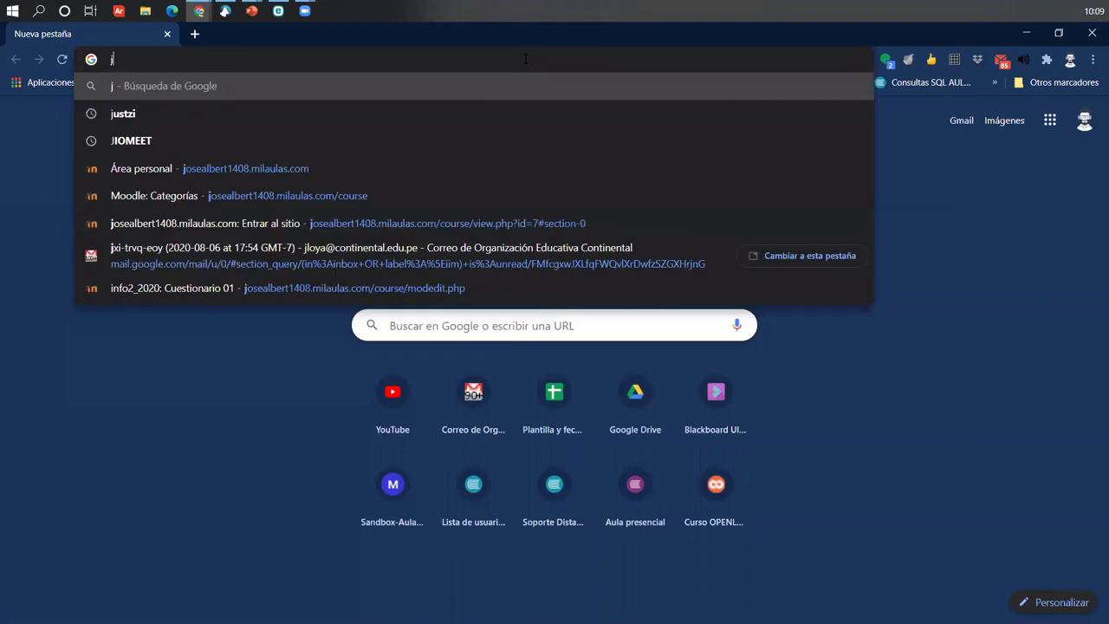
type("o")
key("Right")
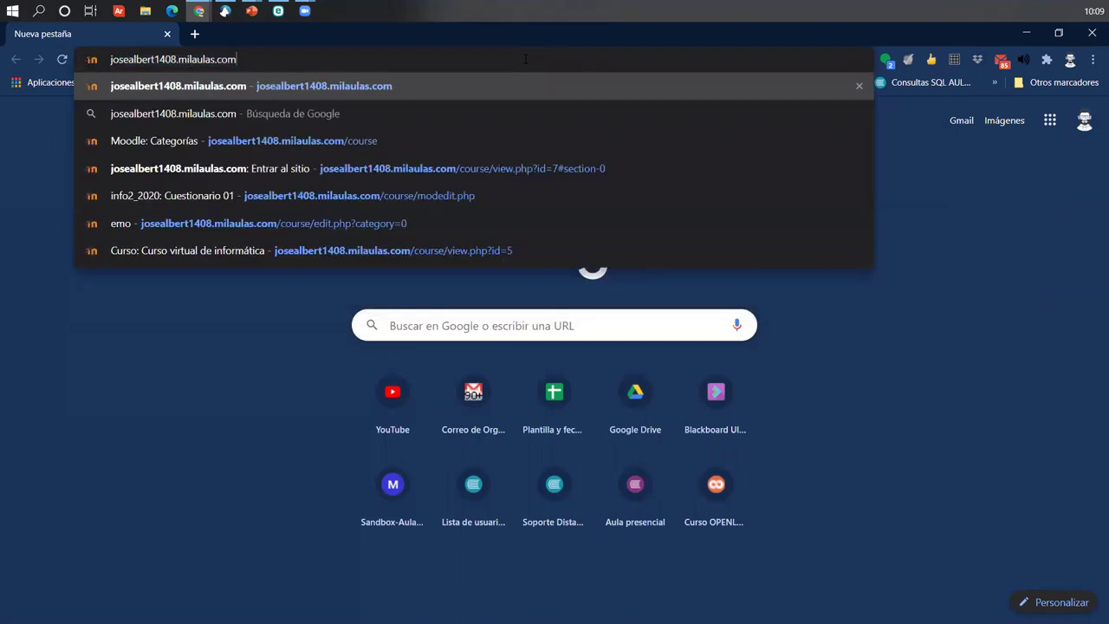
key("Return")
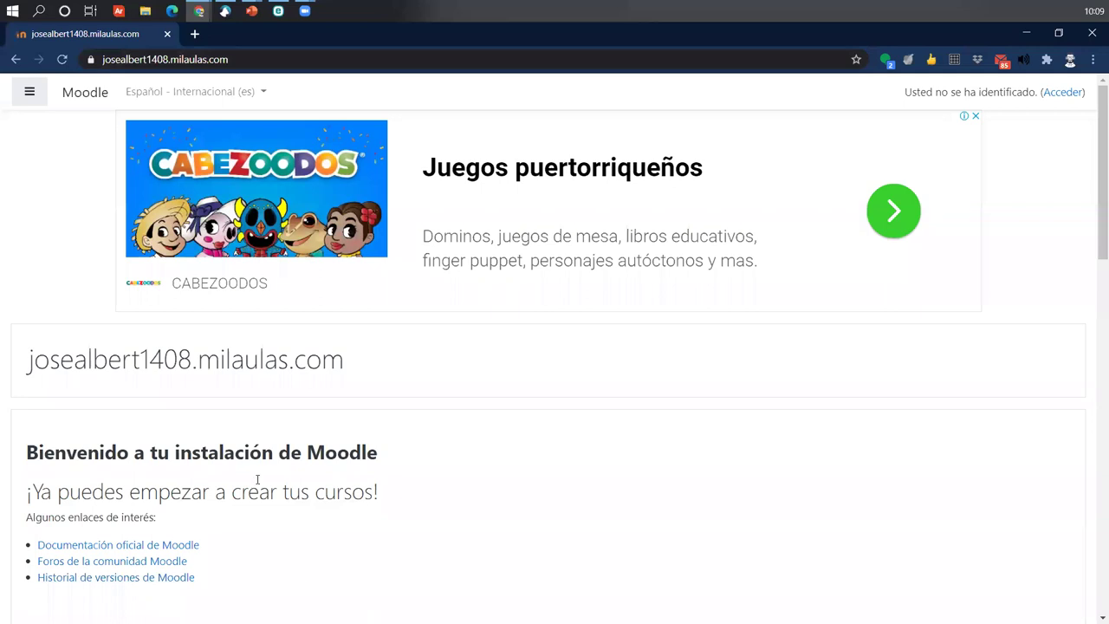
- Log in to Moodle as admin using Chrome's saved credentials
left_click(1059, 93)
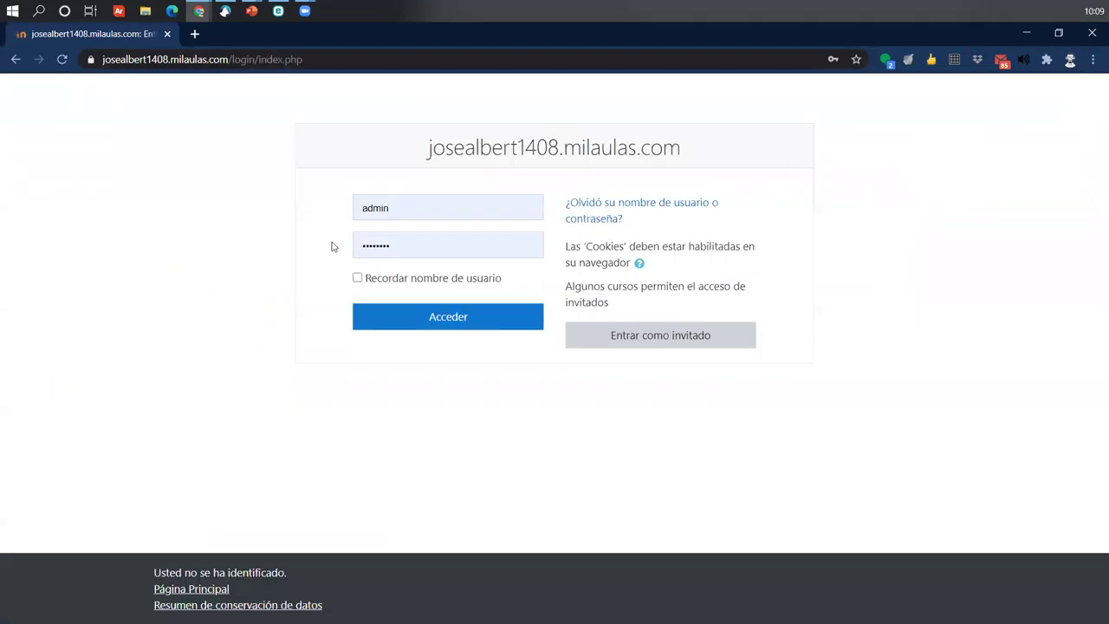
left_click(420, 202)
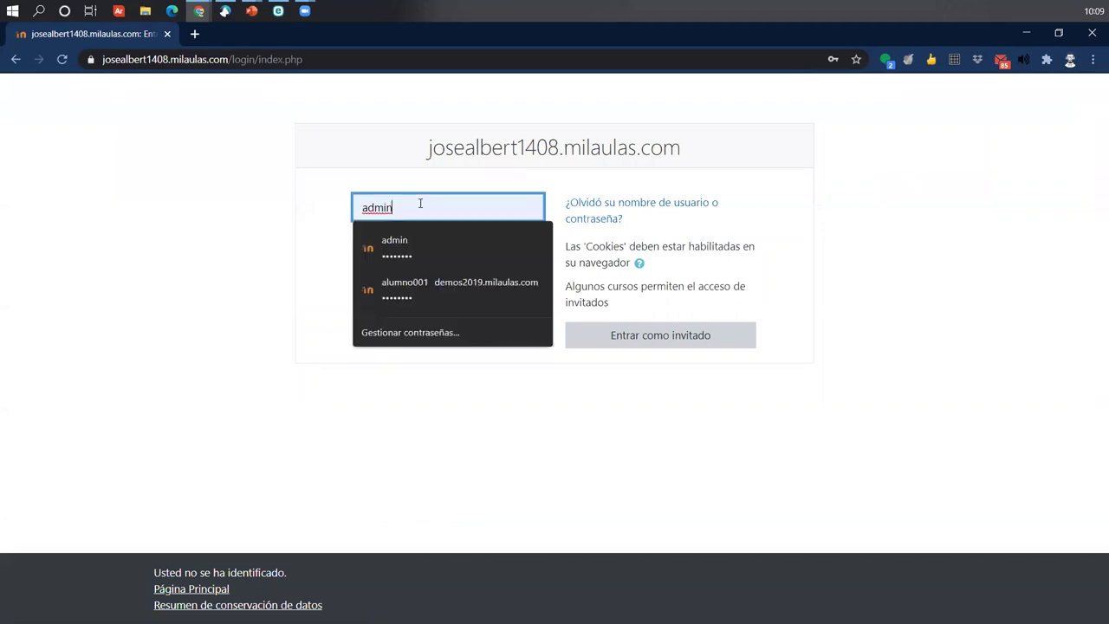
left_click(317, 240)
left_click(442, 240)
left_click(442, 240)
left_click(272, 314)
left_click(460, 318)
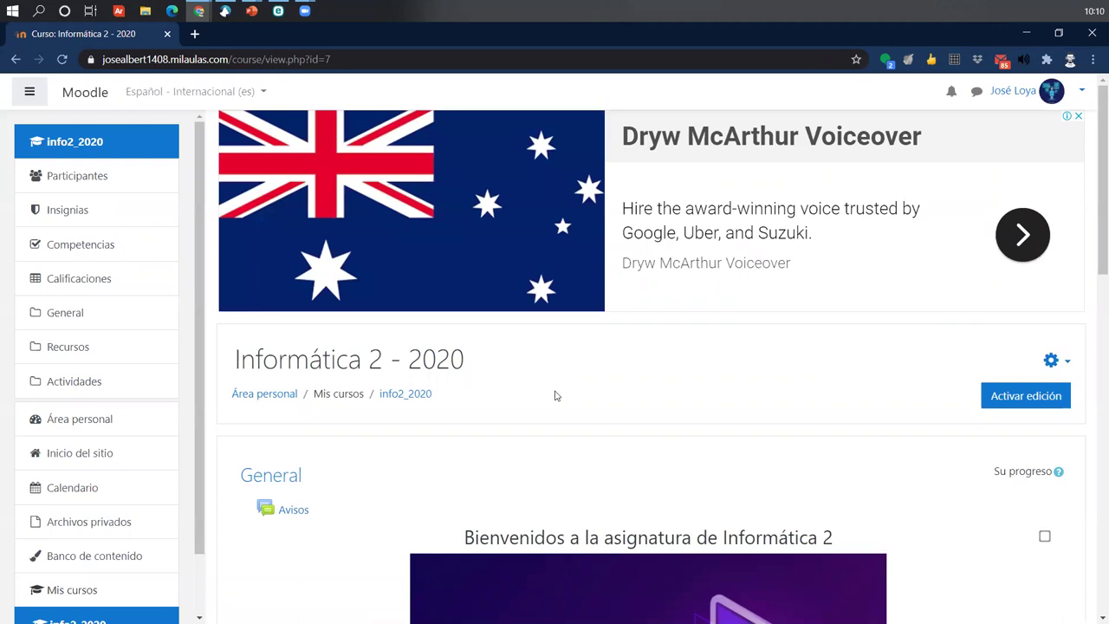
- Return to the Área personal dashboard via the Moodle logo
left_click(87, 87)
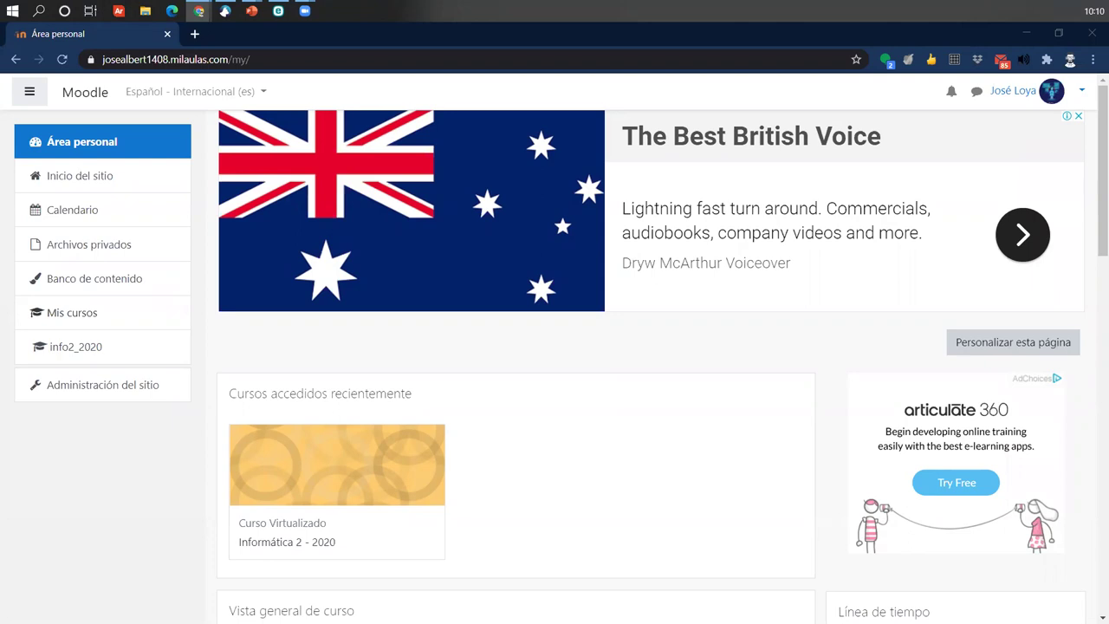
- Reload the Área personal page so it shows no recent courses
left_click(63, 59)
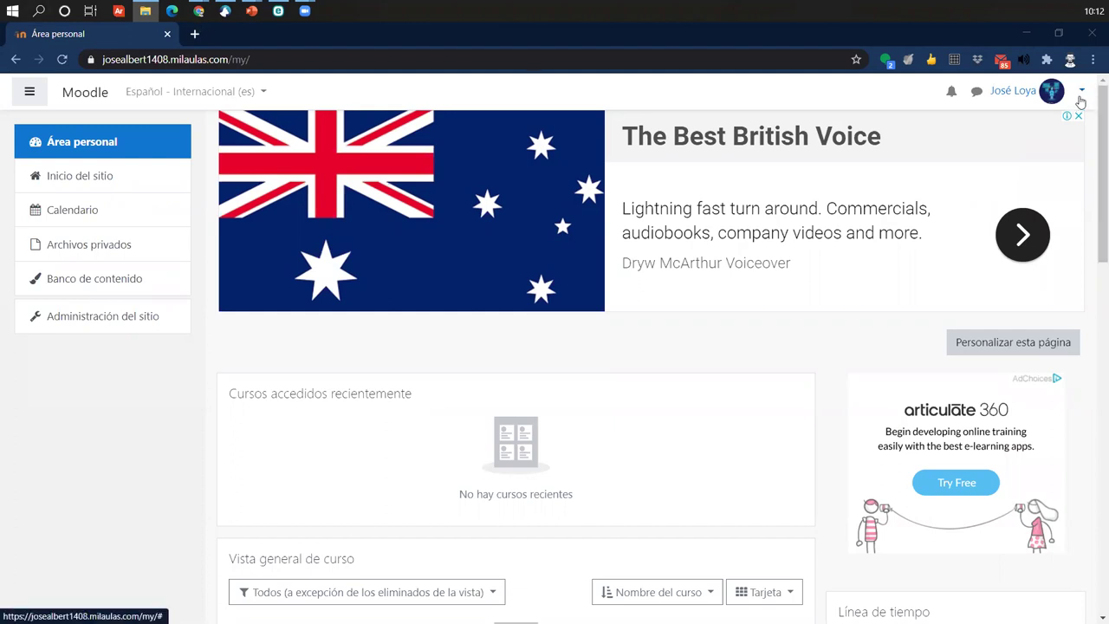
- Open the admin's Editar perfil form from the user menu, annotating the edit option
left_click(1080, 95)
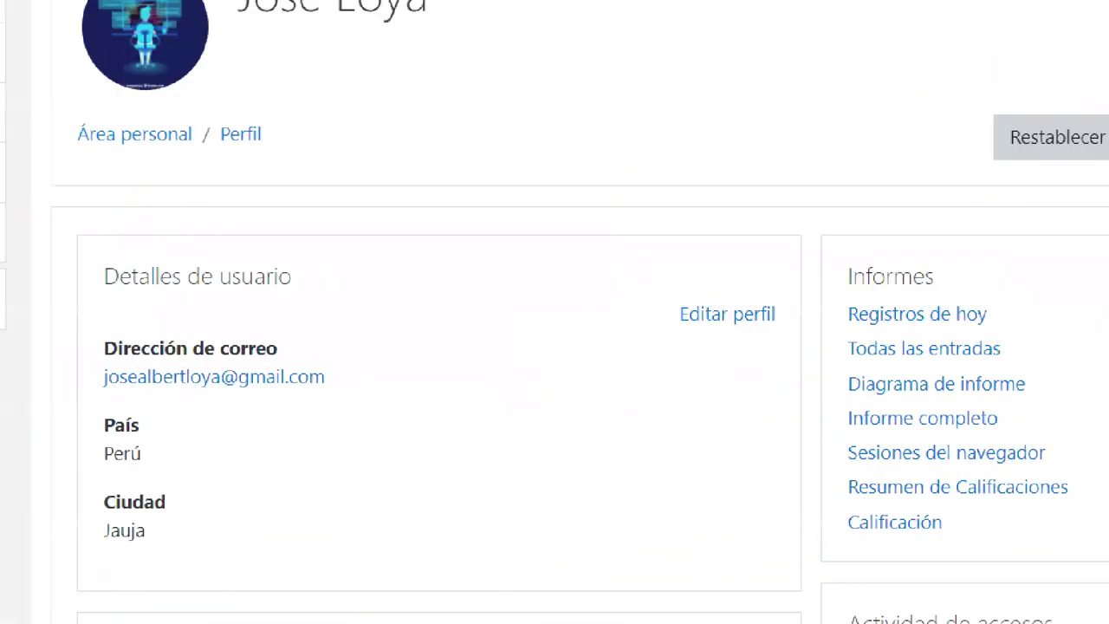
left_click_drag(667, 225, 833, 294)
left_click_drag(809, 259, 839, 74)
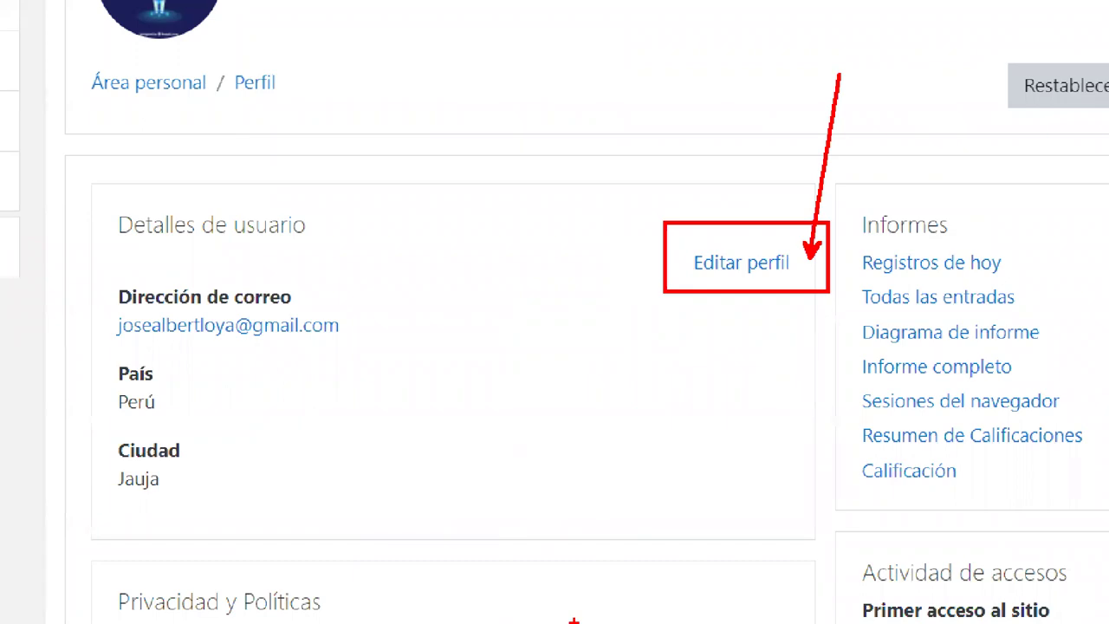
left_click(741, 263)
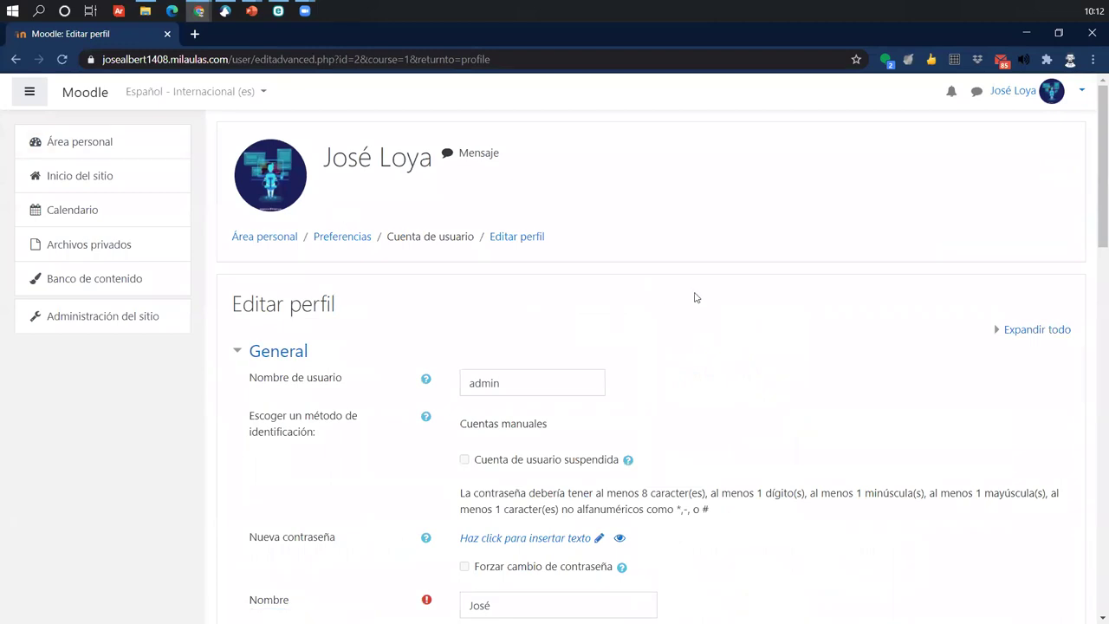
scroll(689, 294, "down", 2)
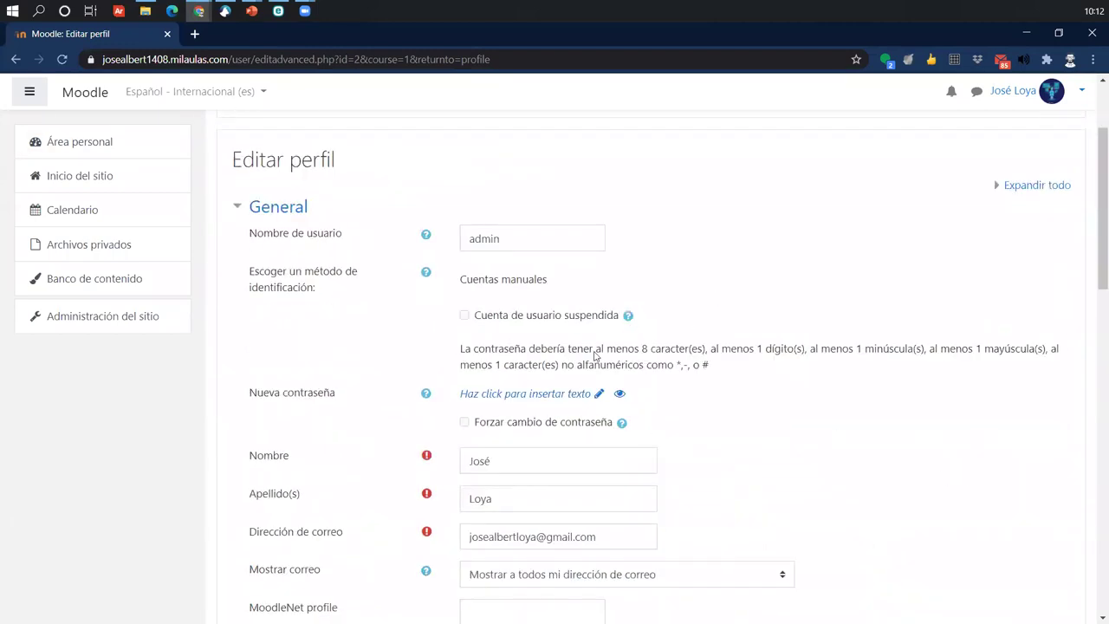
scroll(746, 321, "down", 8)
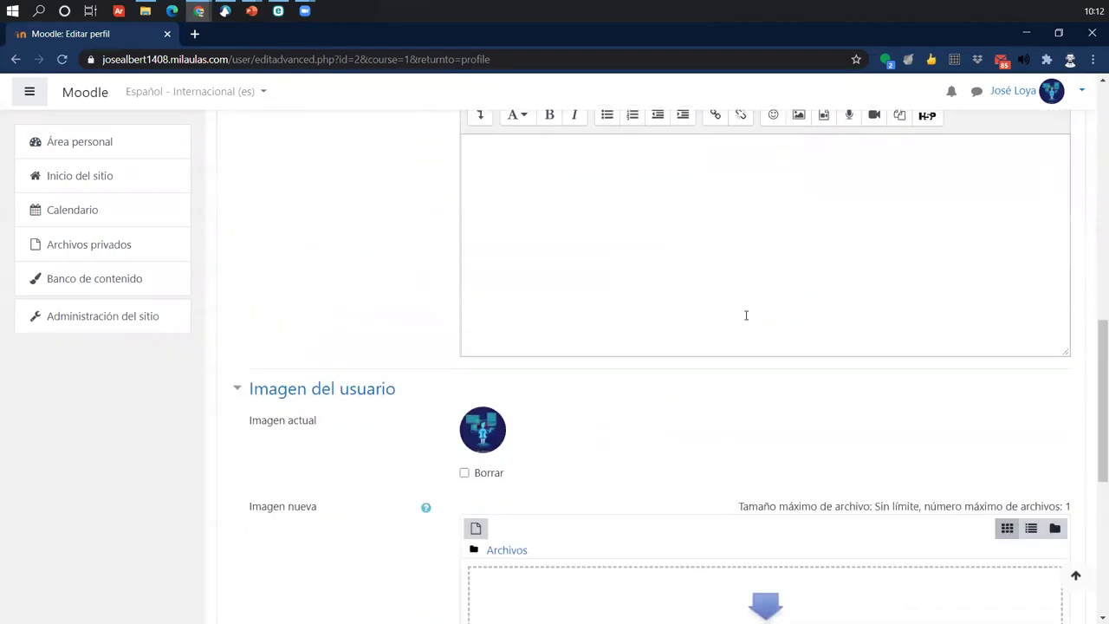
scroll(746, 317, "down", 4)
scroll(747, 317, "up", 7)
scroll(746, 317, "up", 6)
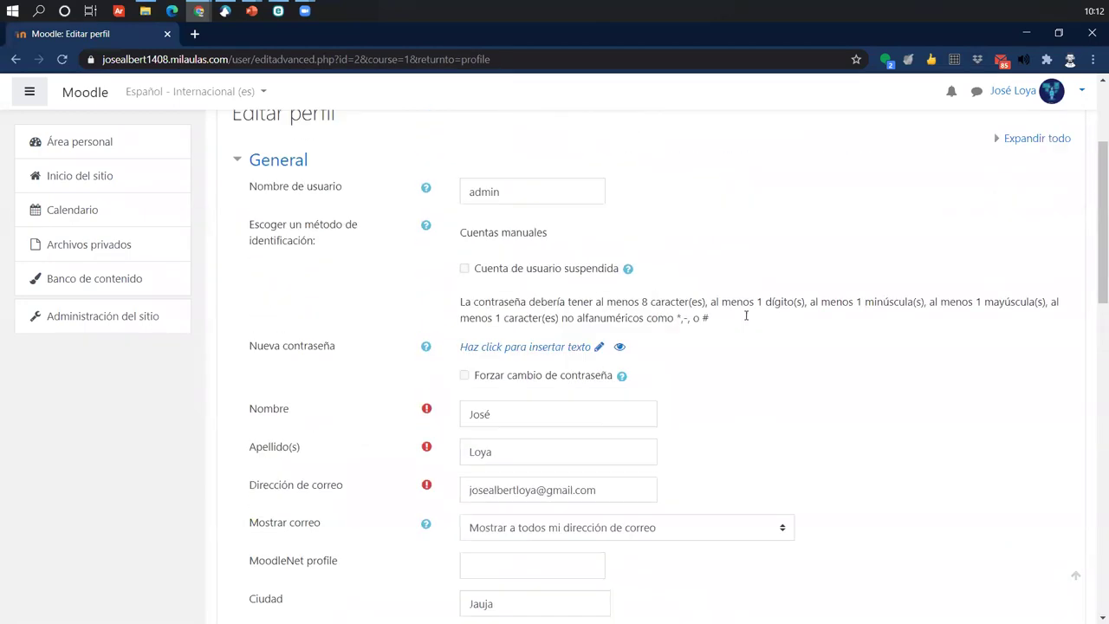
scroll(746, 321, "up", 1)
scroll(746, 320, "down", 2)
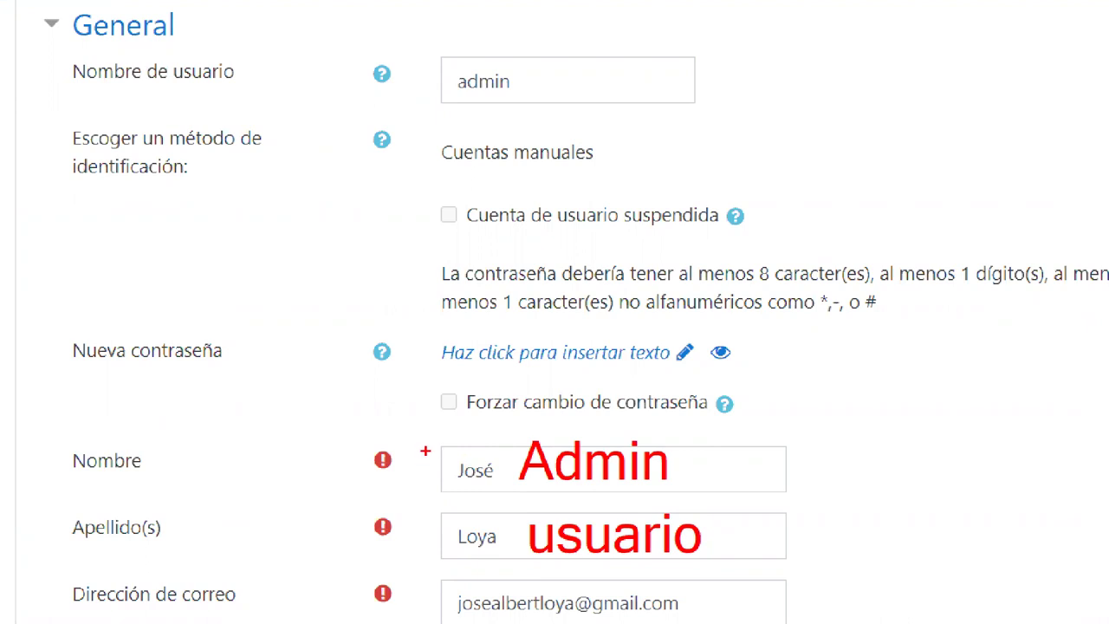
key("g")
left_click_drag(488, 468, 519, 457)
left_click_drag(498, 533, 530, 525)
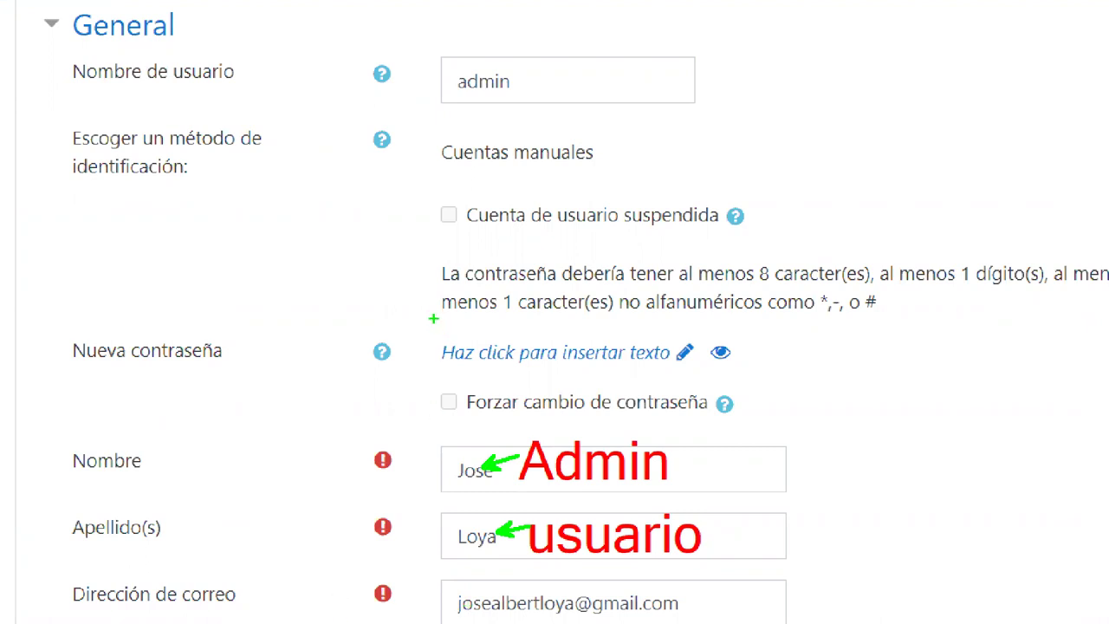
left_click_drag(425, 318, 742, 377)
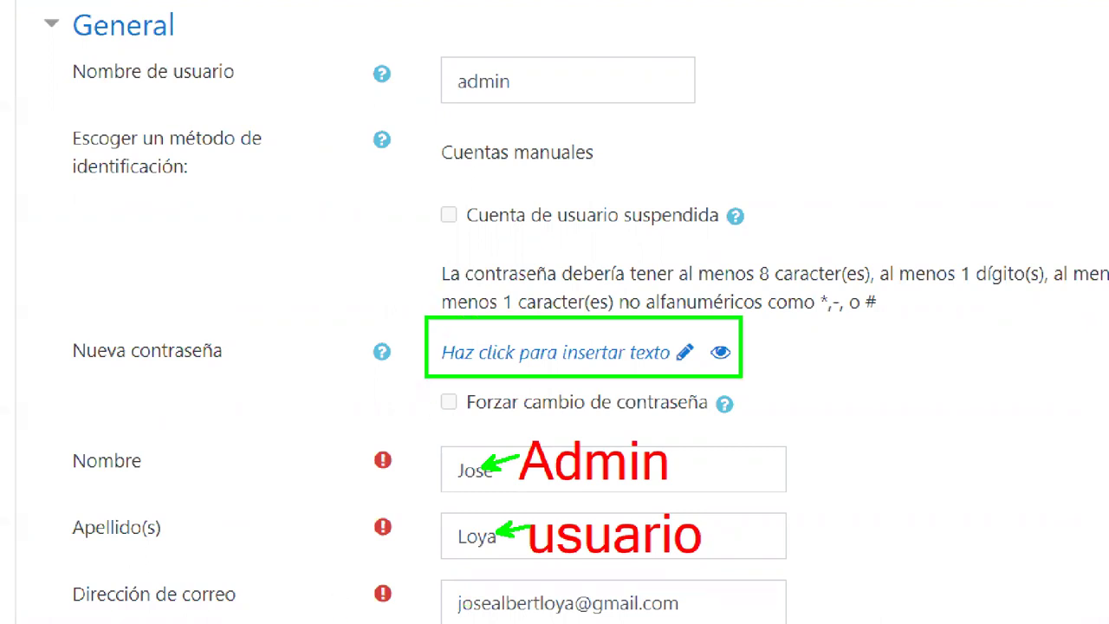
left_click_drag(686, 350, 724, 239)
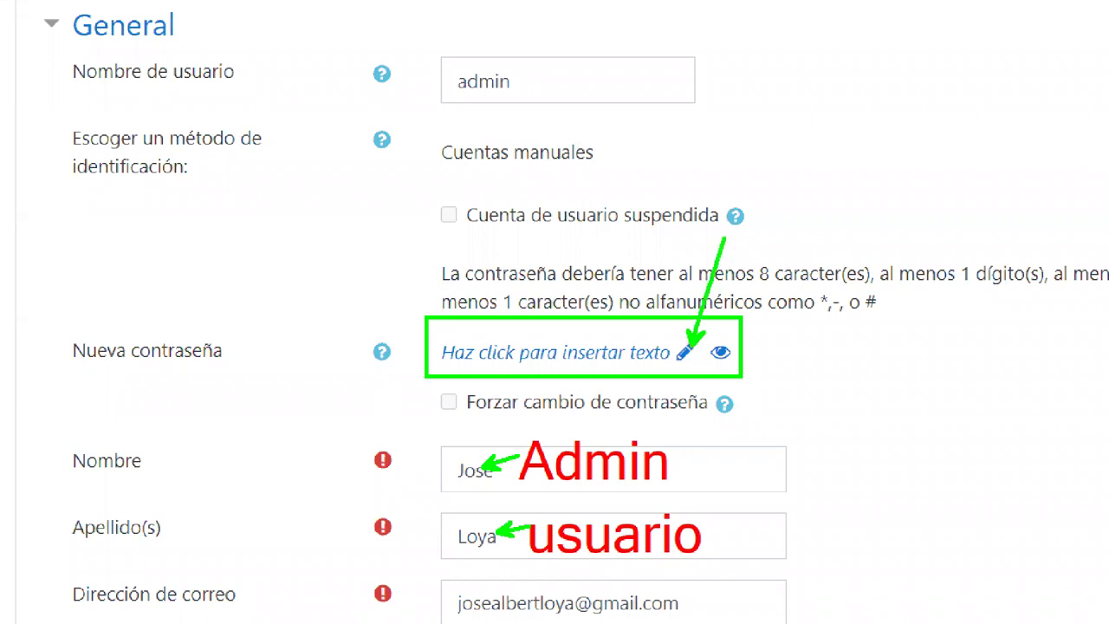
left_click_drag(635, 227, 666, 152)
type("cambiar")
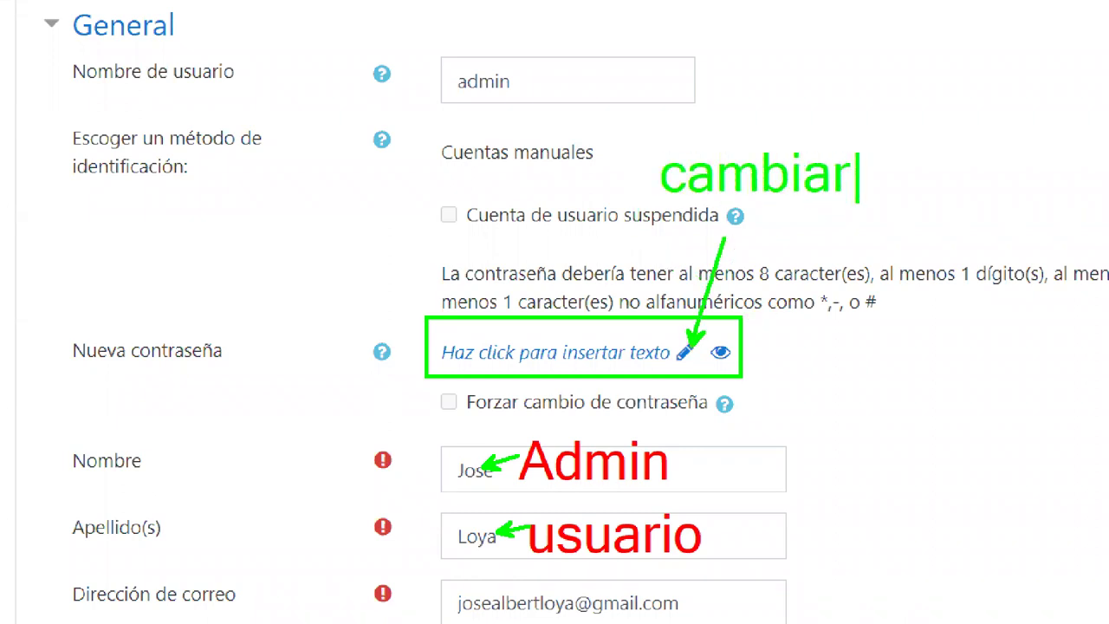
type(" la co")
key("BackSpace")
key("BackSpace")
mouse_move(667, 265)
left_mouse_down()
mouse_move(666, 217)
mouse_move(681, 240)
mouse_move(750, 240)
left_mouse_up()
type("contrasea")
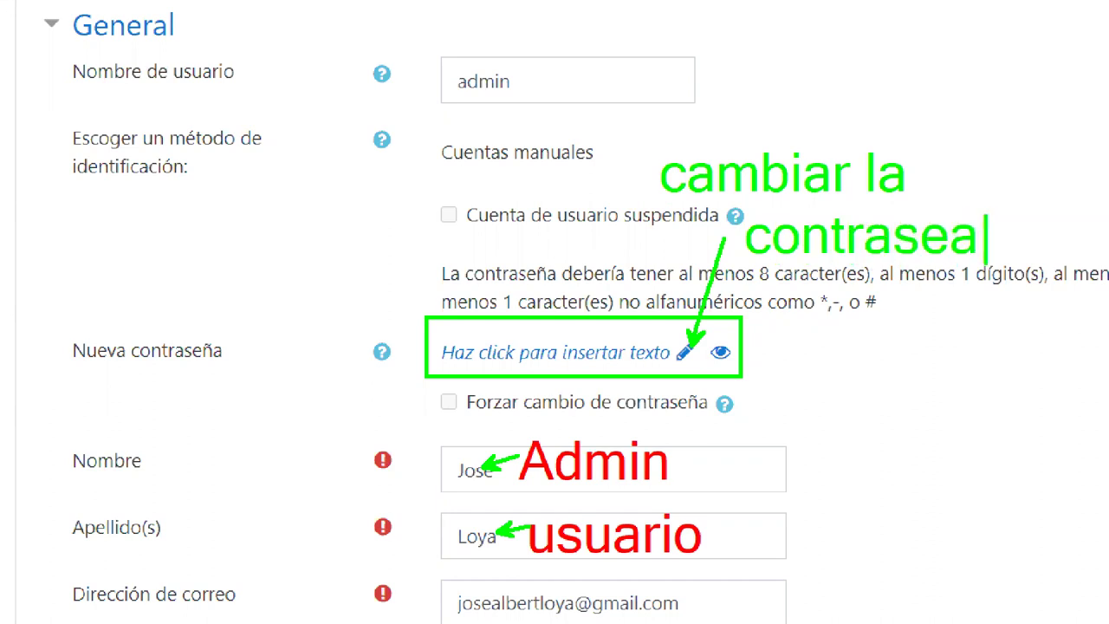
key("BackSpace")
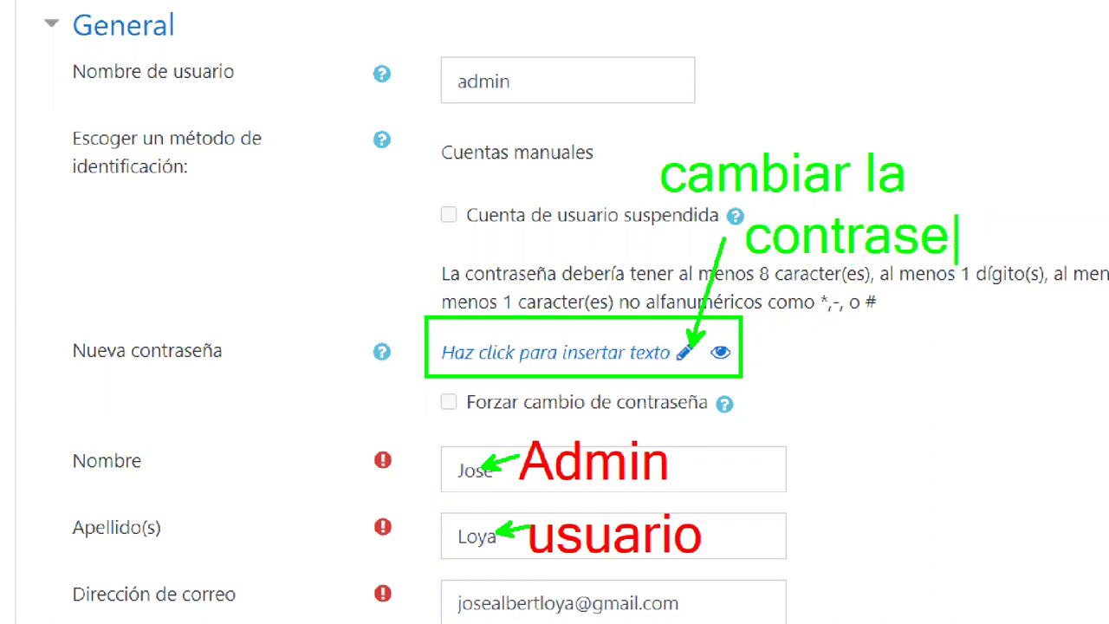
type("na")
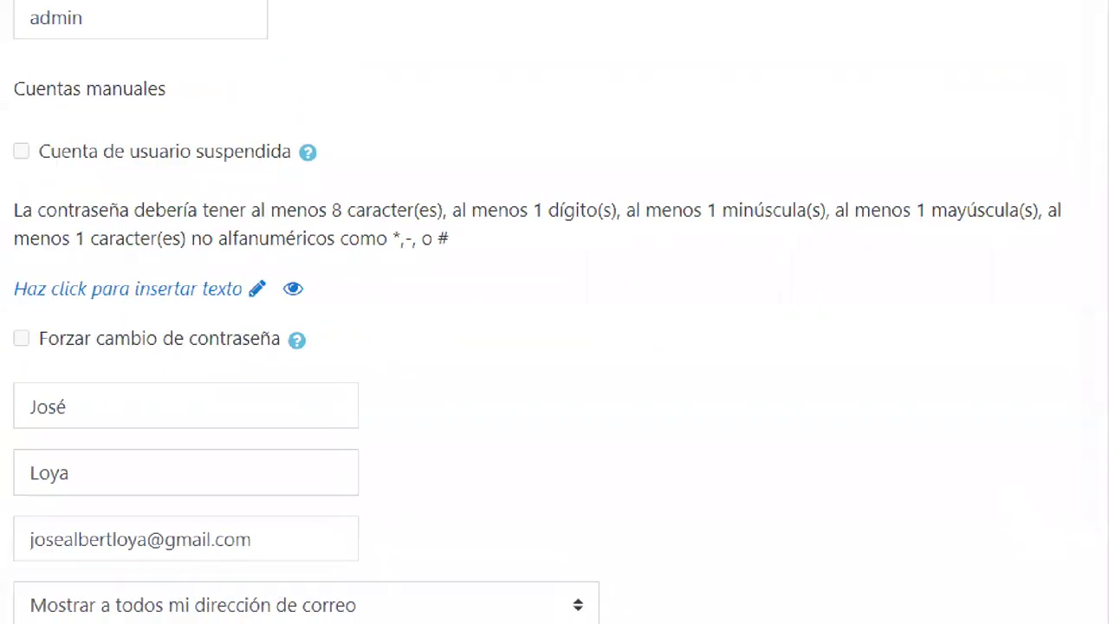
- Highlight the password requirements above Nueva contraseña, then scroll down the form
mouse_move(17, 186)
left_mouse_down()
mouse_move(733, 250)
mouse_move(1108, 243)
mouse_move(1083, 252)
left_mouse_up()
left_click_drag(658, 245, 700, 317)
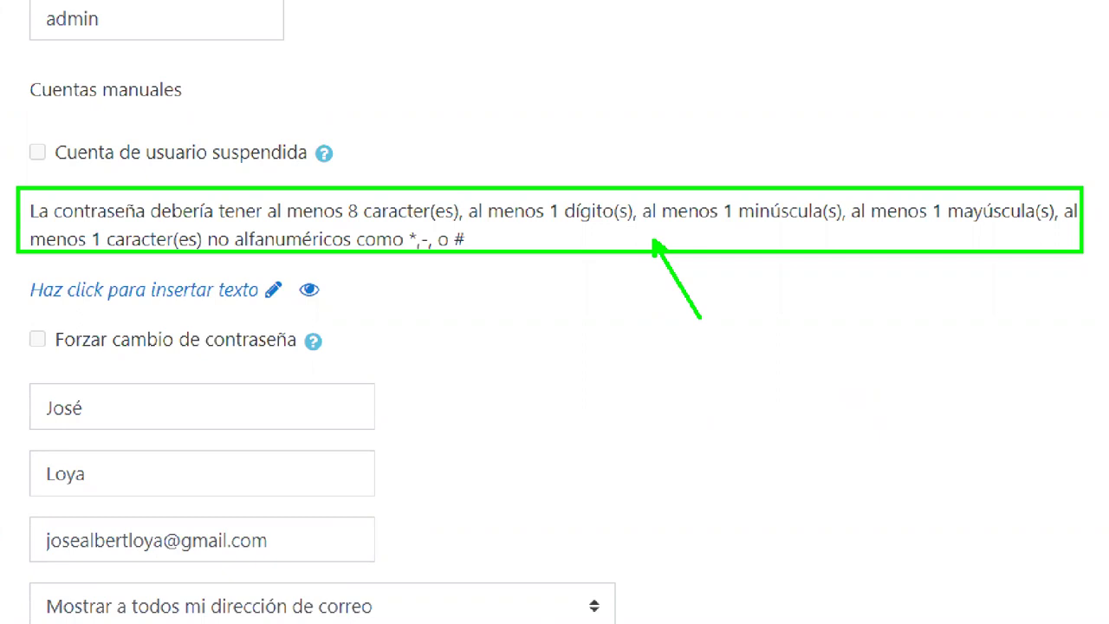
scroll(676, 267, "down", 3)
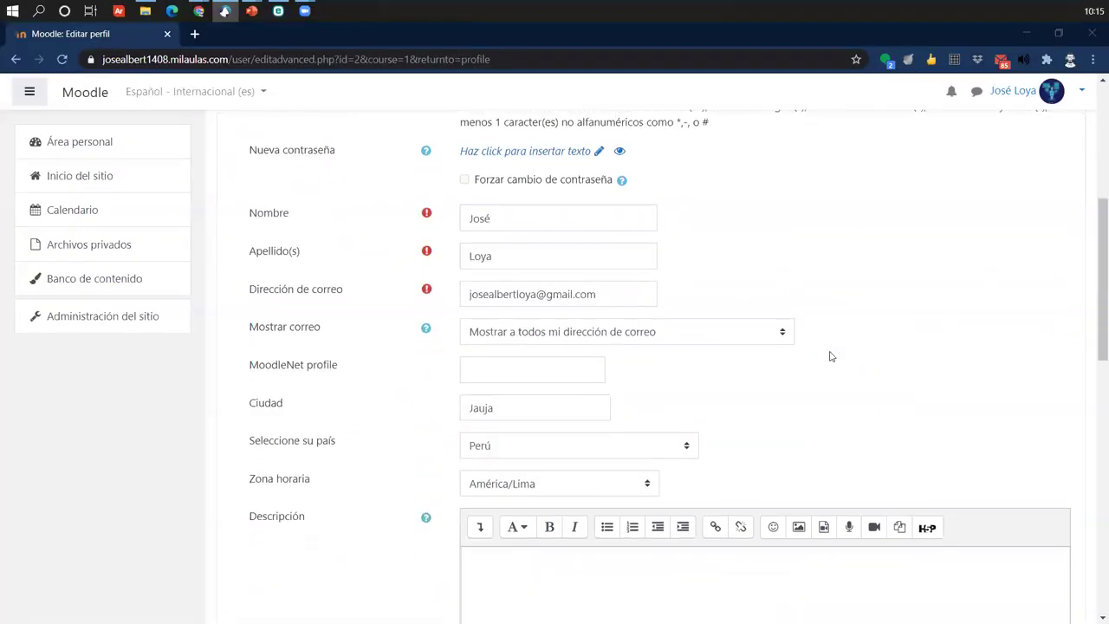
scroll(829, 357, "down", 3)
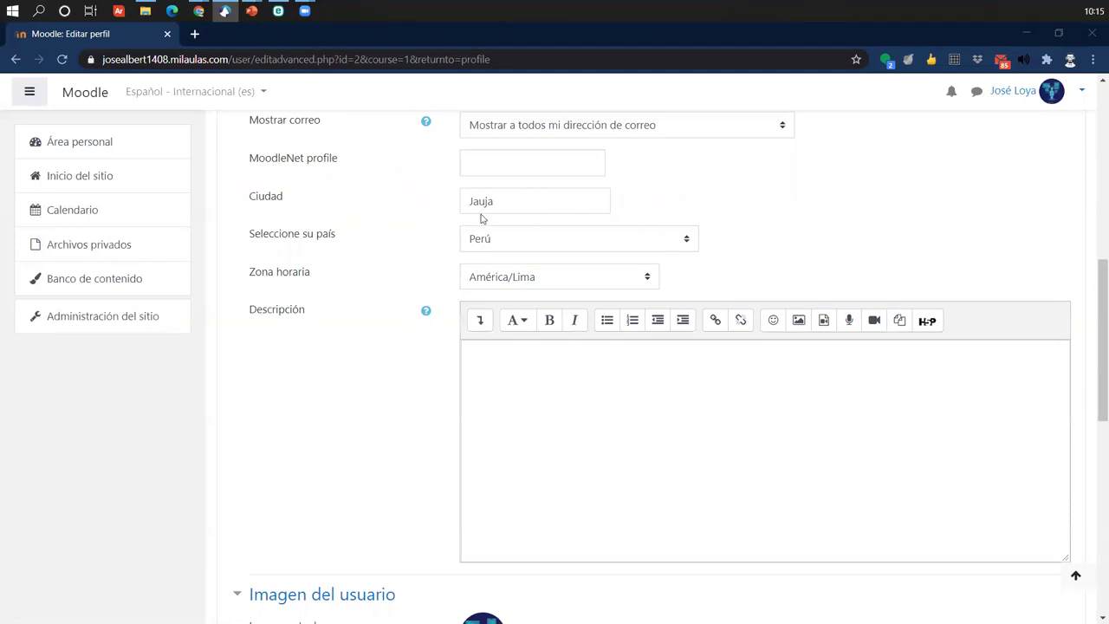
double_click(520, 200)
left_click(399, 232)
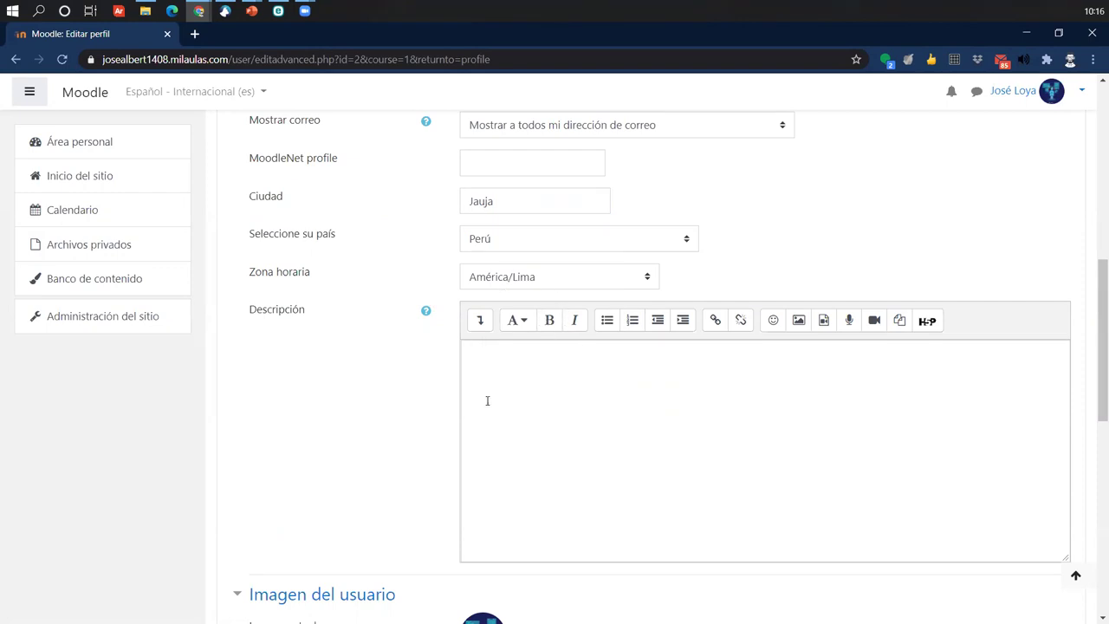
scroll(487, 401, "down", 1)
left_click(703, 310)
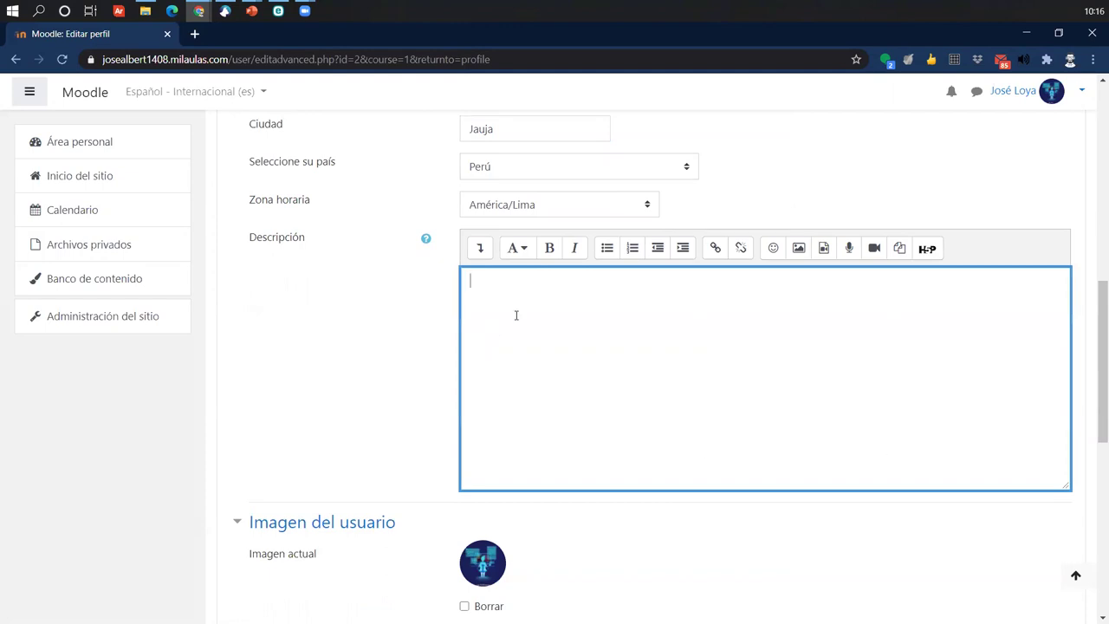
scroll(516, 316, "down", 2)
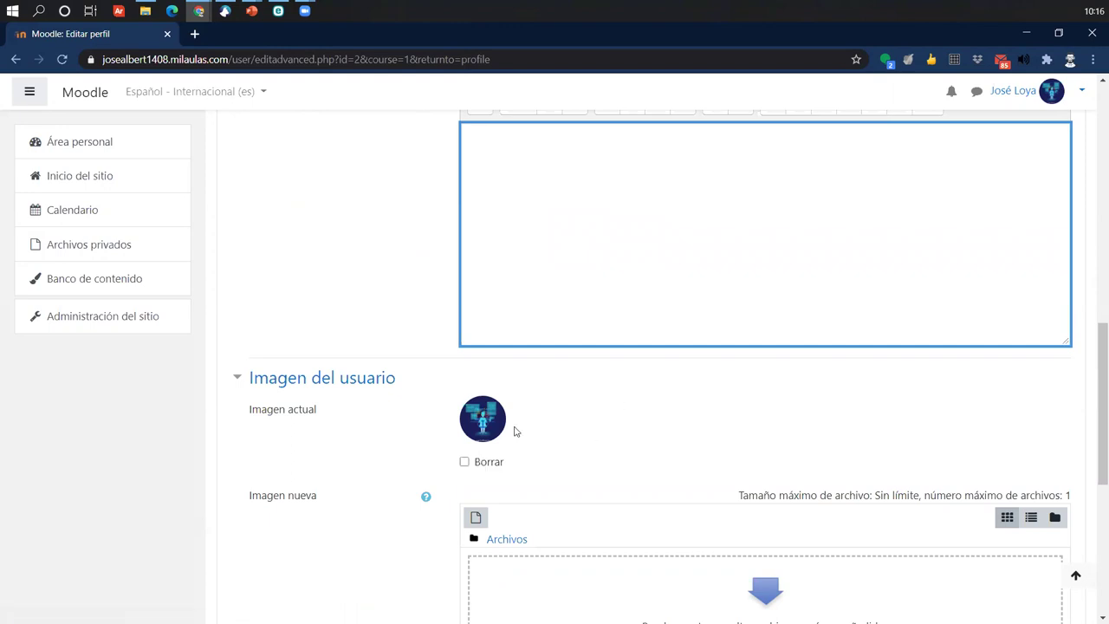
scroll(513, 426, "down", 4)
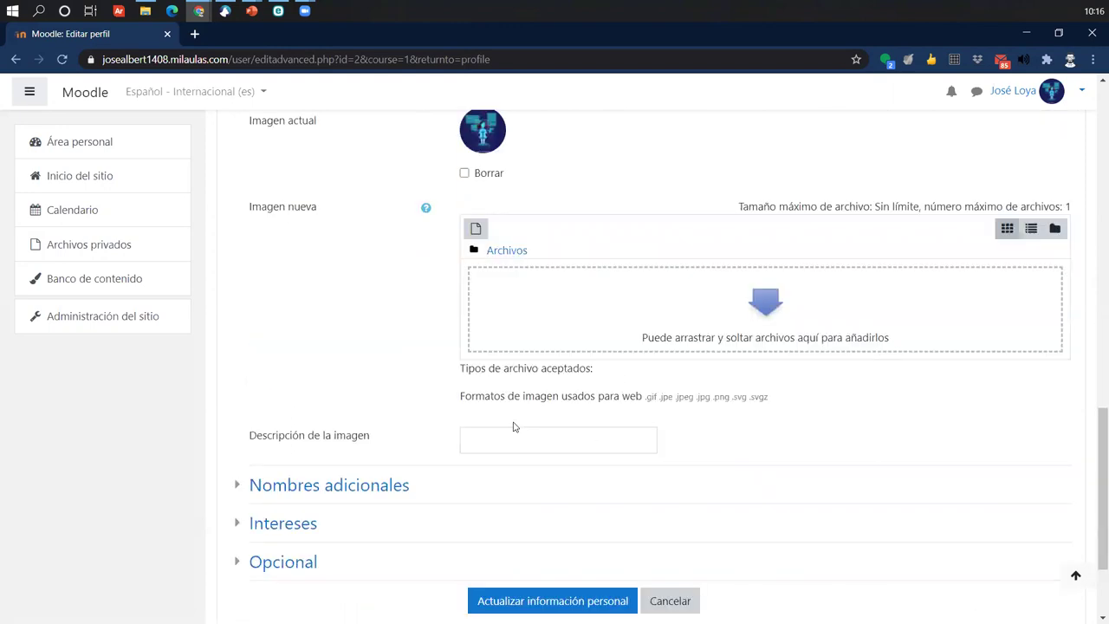
scroll(463, 475, "up", 3)
scroll(463, 476, "up", 5)
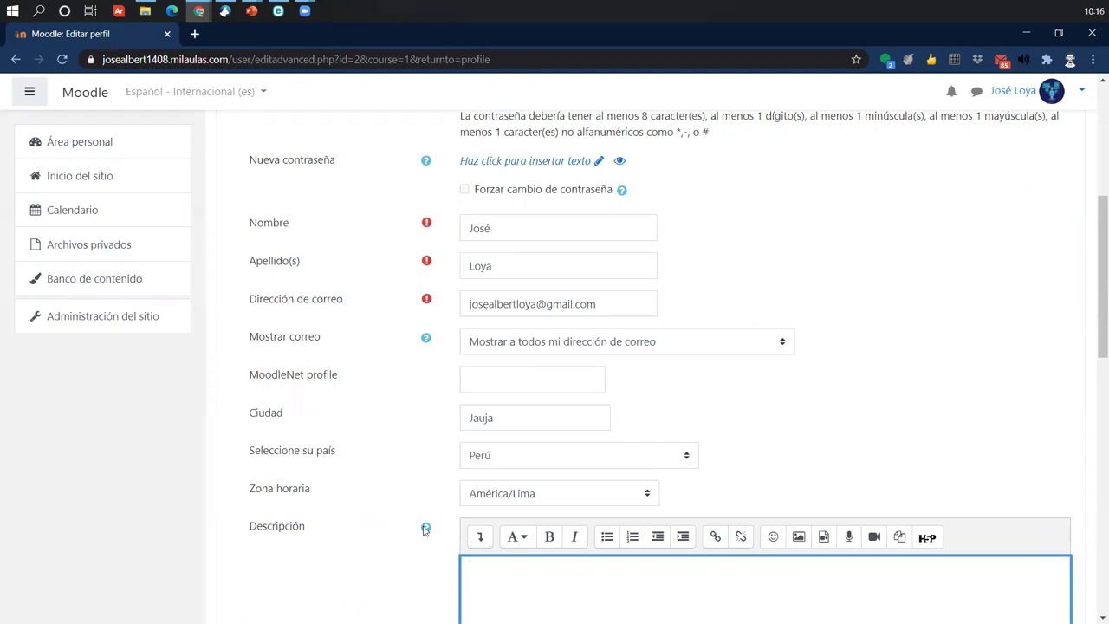
scroll(480, 523, "up", 2)
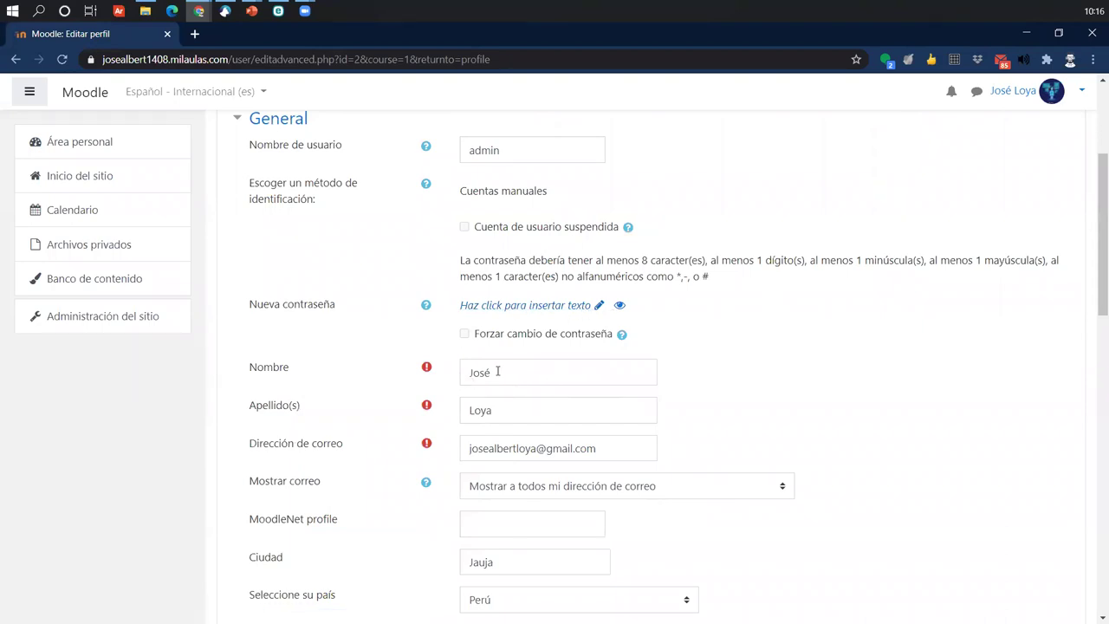
scroll(512, 472, "down", 15)
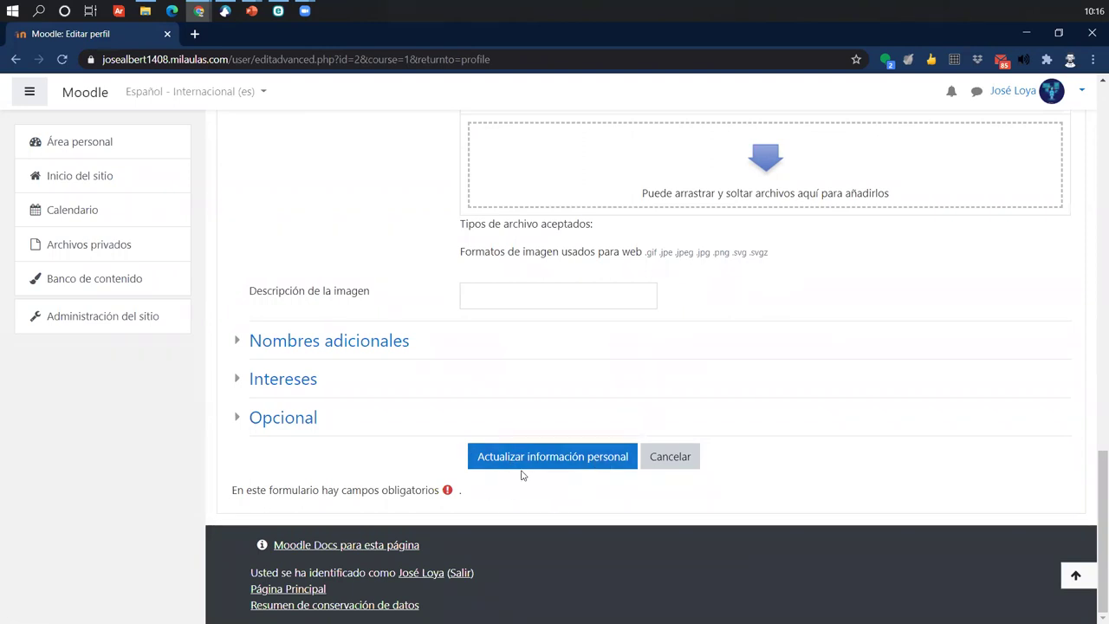
left_click(583, 459)
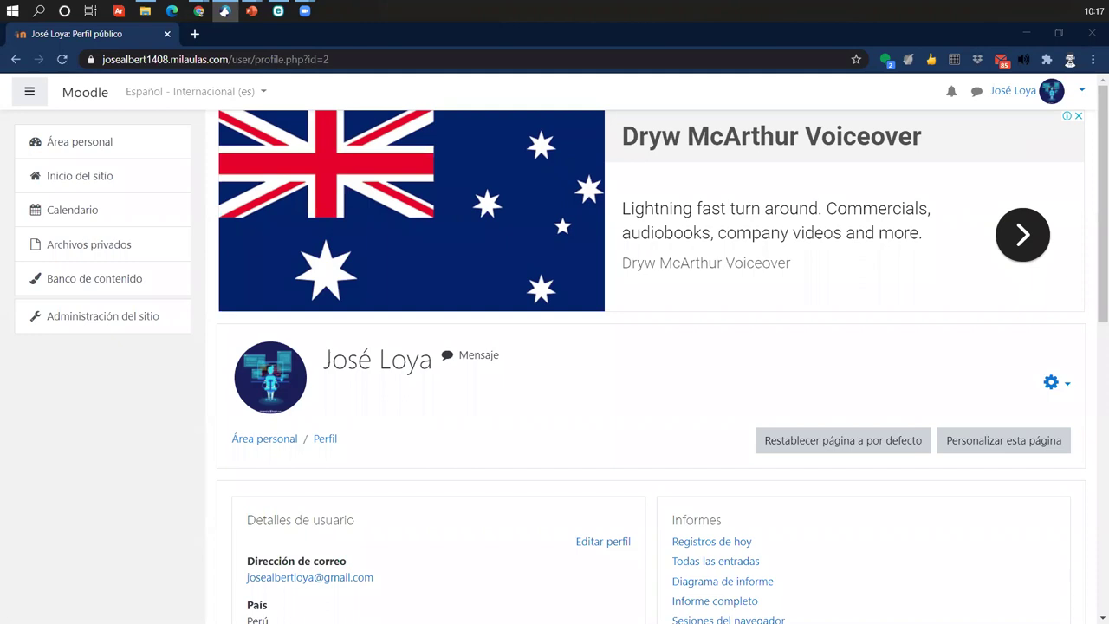
- Scroll through the public profile and reopen Editar perfil
scroll(540, 426, "down", 3)
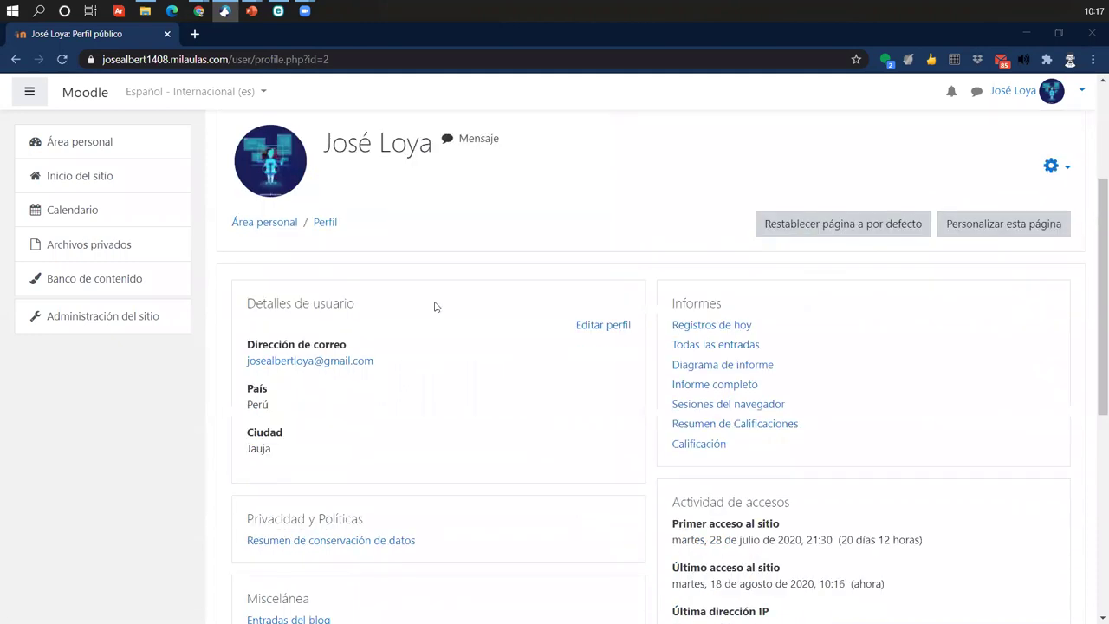
scroll(620, 456, "down", 4)
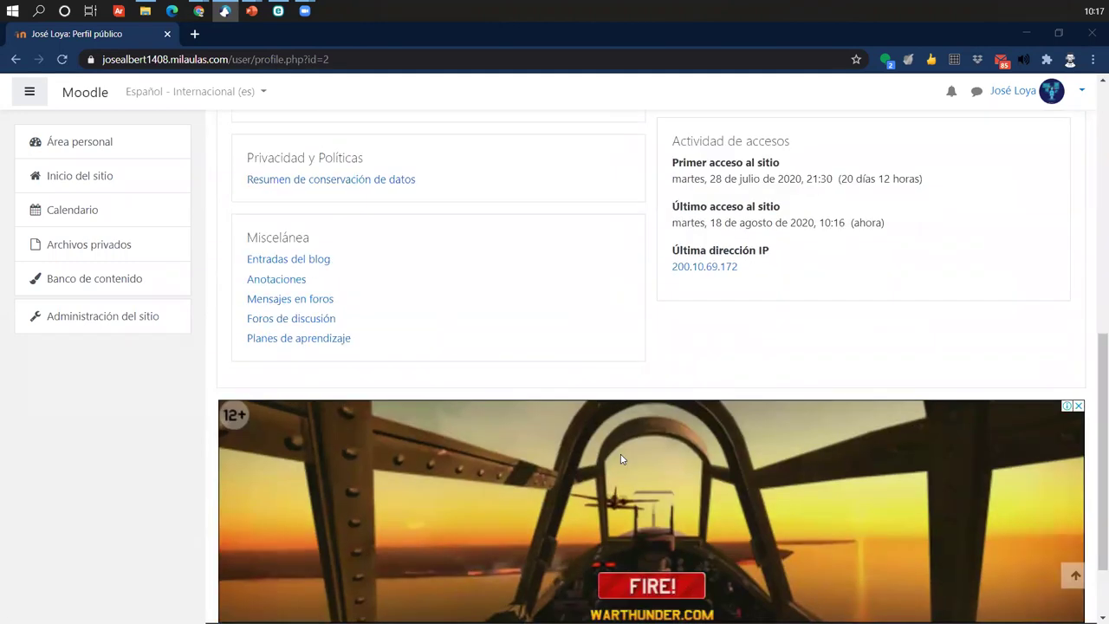
scroll(621, 415, "up", 7)
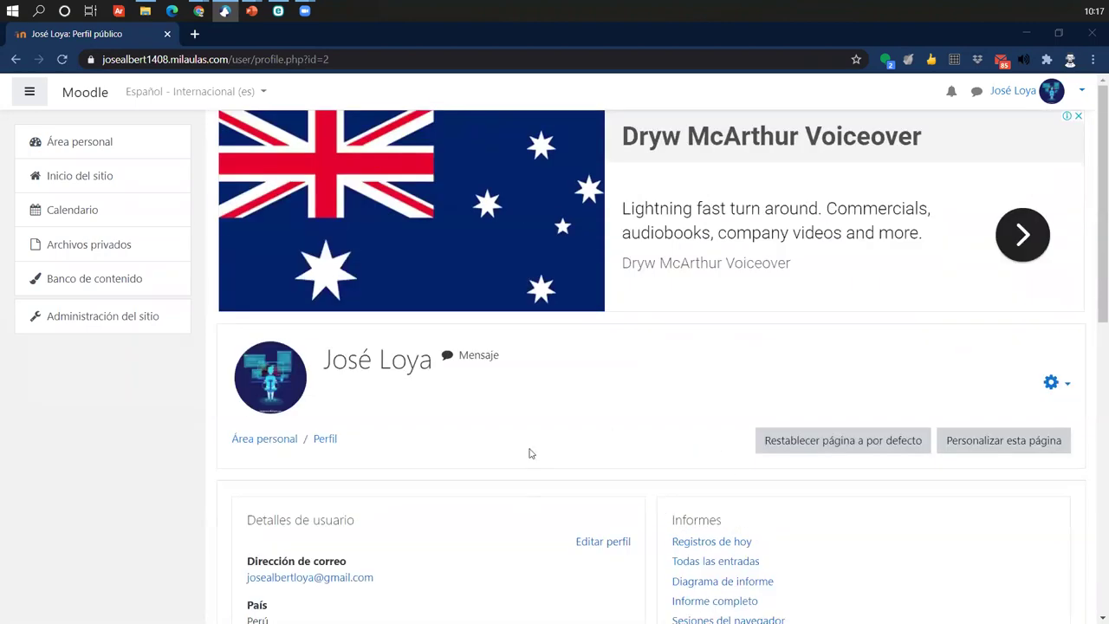
left_click(603, 542)
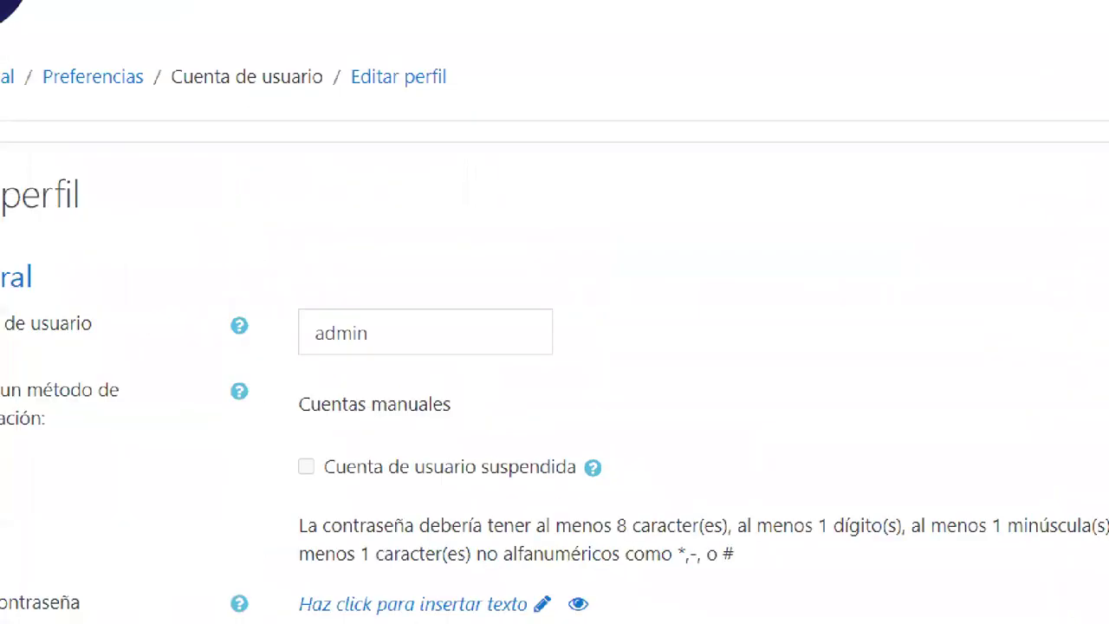
- Annotate the Nombre de usuario and e-mail fields, then bring up the account menu
left_click_drag(370, 145, 674, 244)
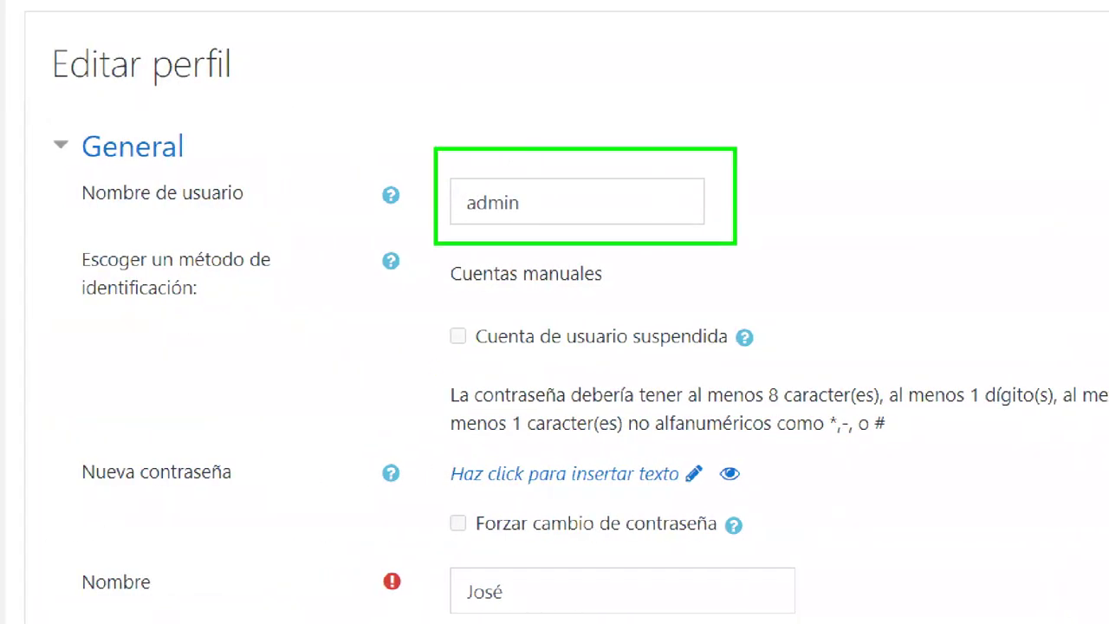
left_click_drag(684, 195, 795, 66)
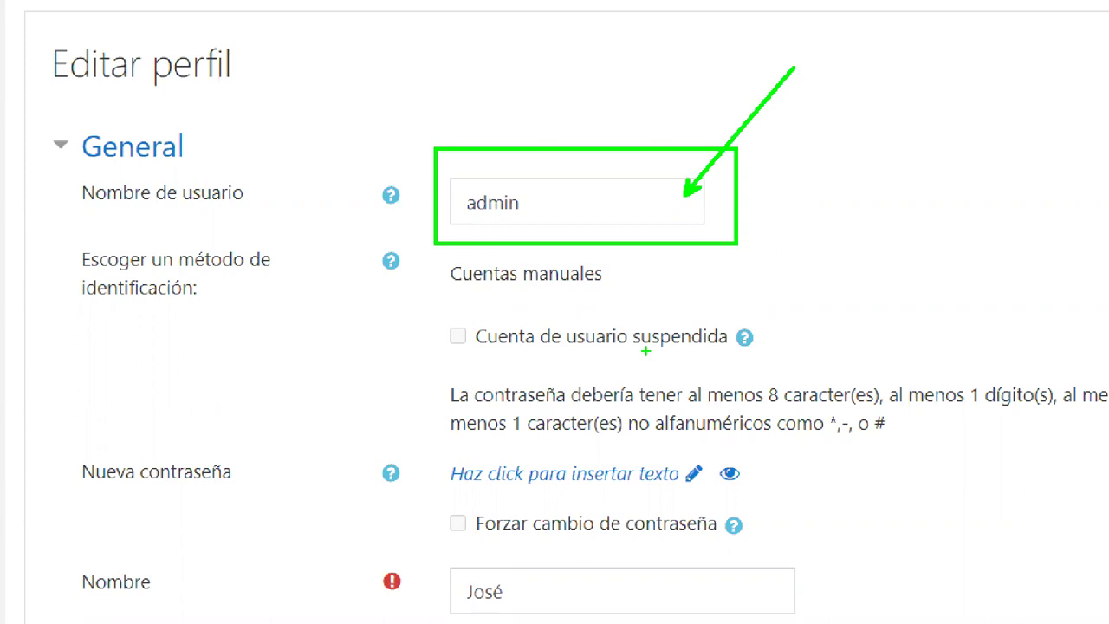
scroll(654, 299, "down", 4)
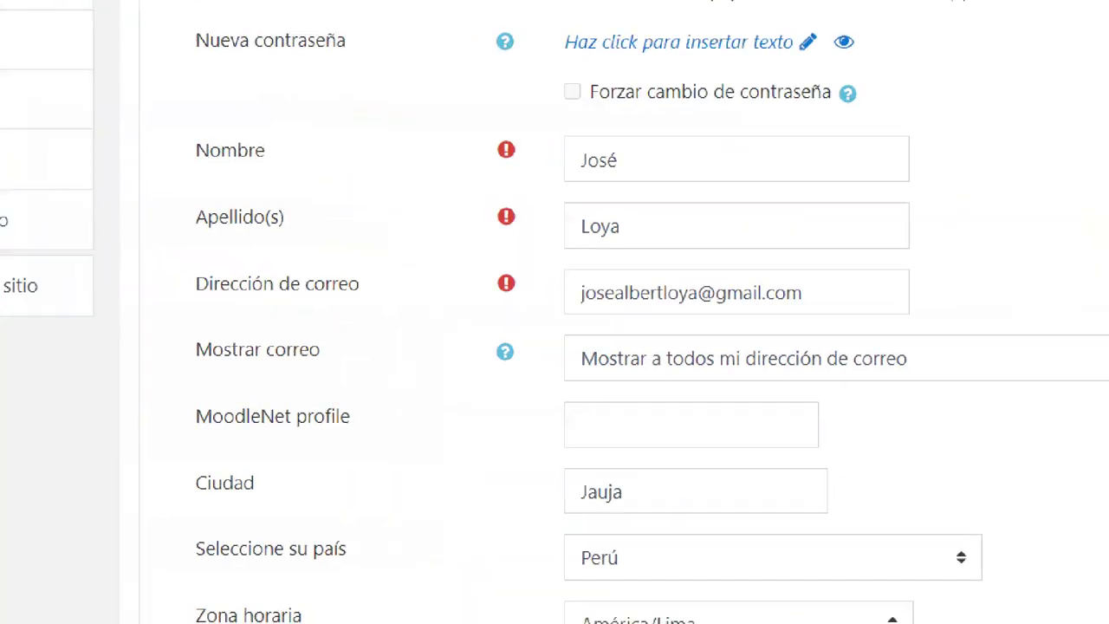
mouse_move(542, 267)
left_mouse_down()
mouse_move(1026, 337)
mouse_move(1001, 312)
mouse_move(952, 309)
mouse_move(1001, 100)
left_mouse_up()
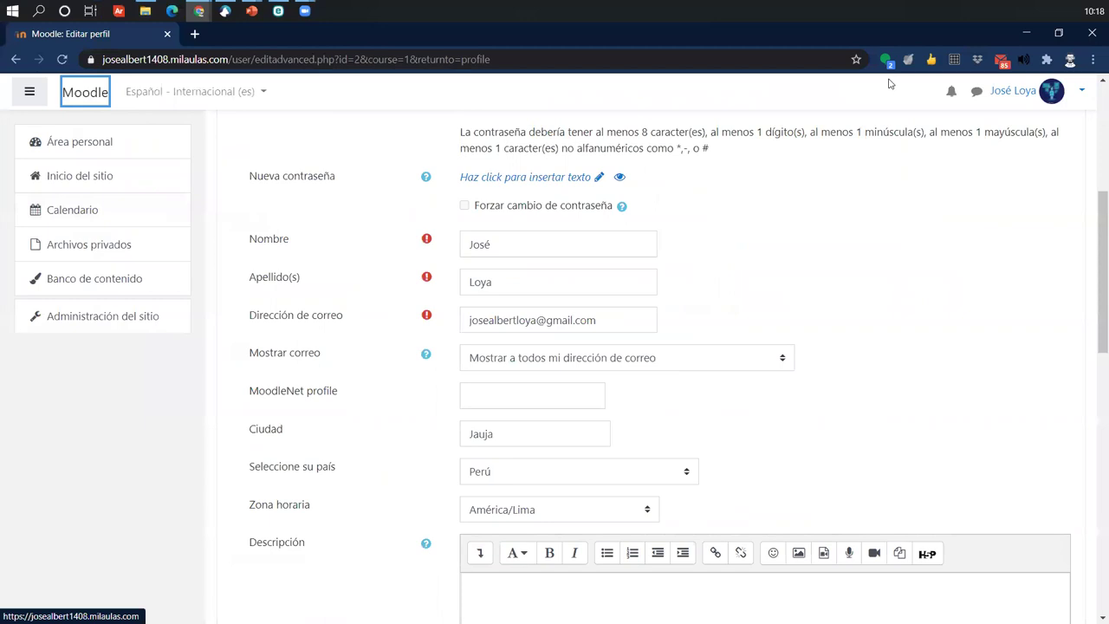
left_click(1020, 92)
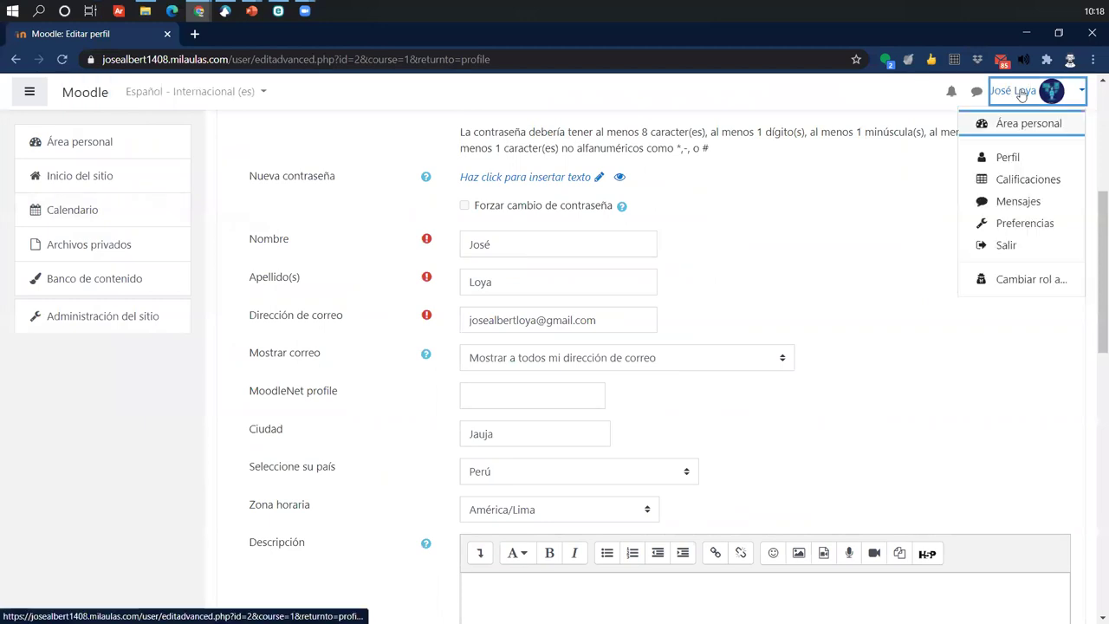
- Go back to the public profile, then switch to the Pasos a seguir presentation
left_click(1009, 159)
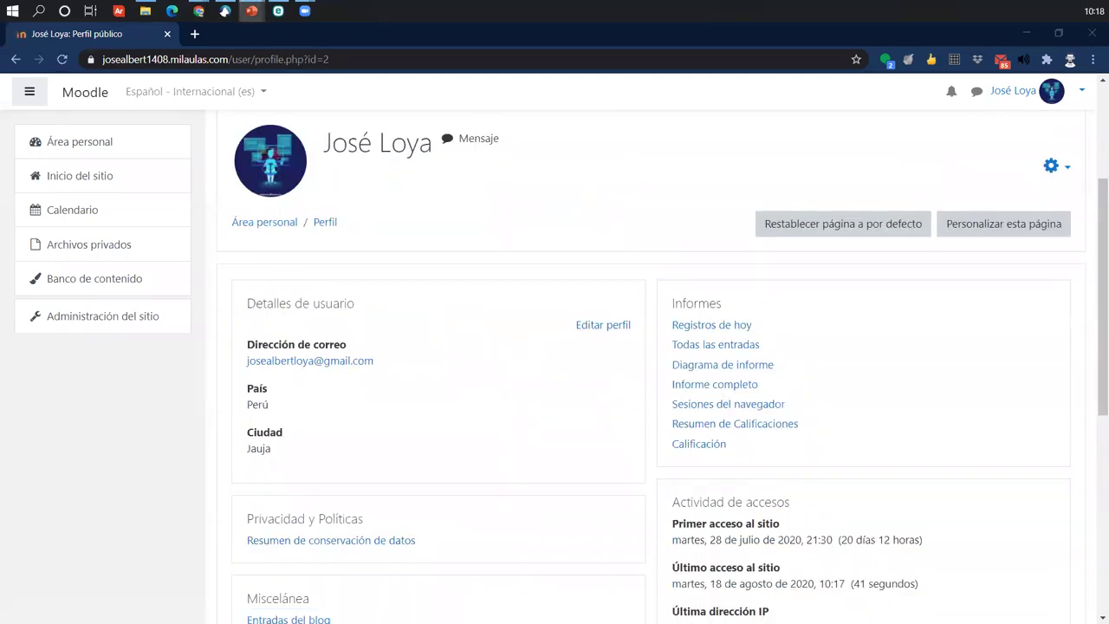
left_click(251, 10)
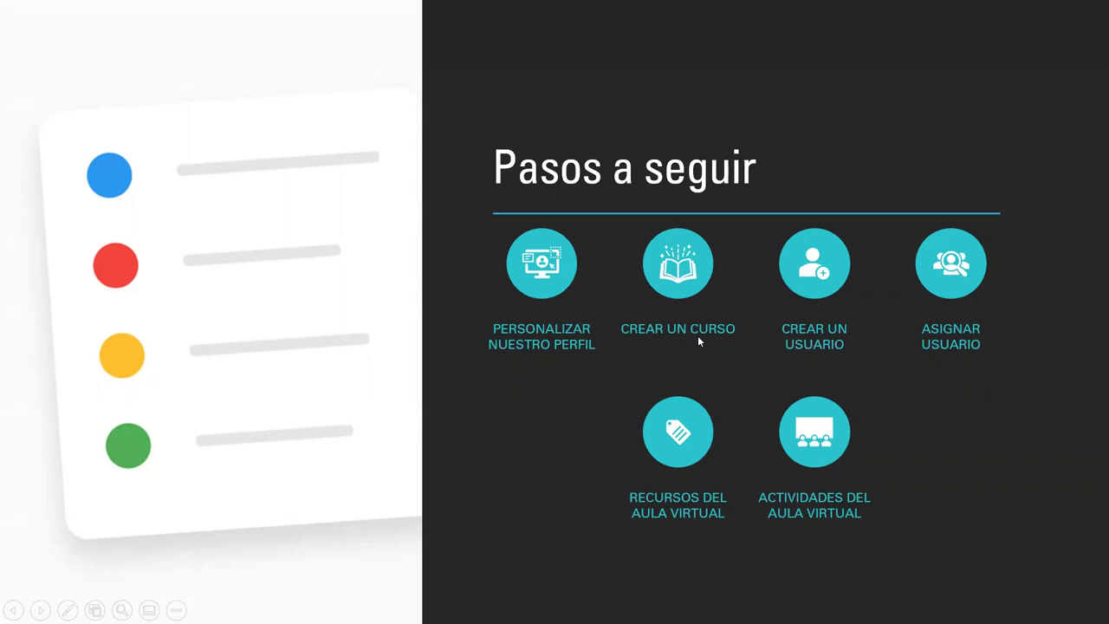
key("alt+Tab")
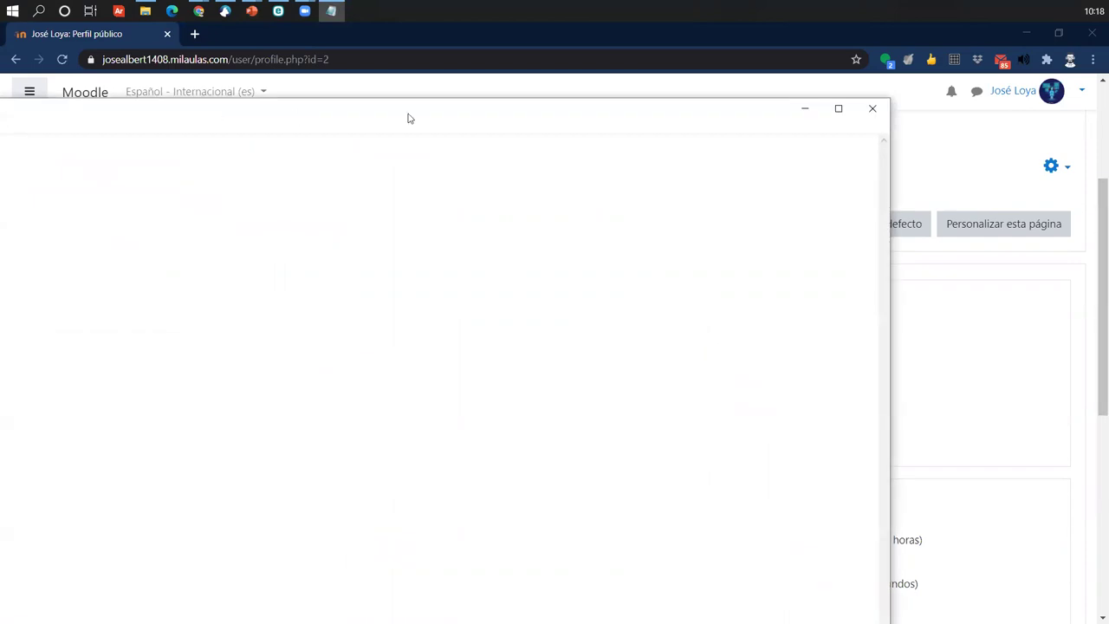
- Write 'Moodle' and 'Se ordenan en categorias => carpetas' in the maximized Notepad, then minimize it
left_click_drag(409, 118, 726, 3)
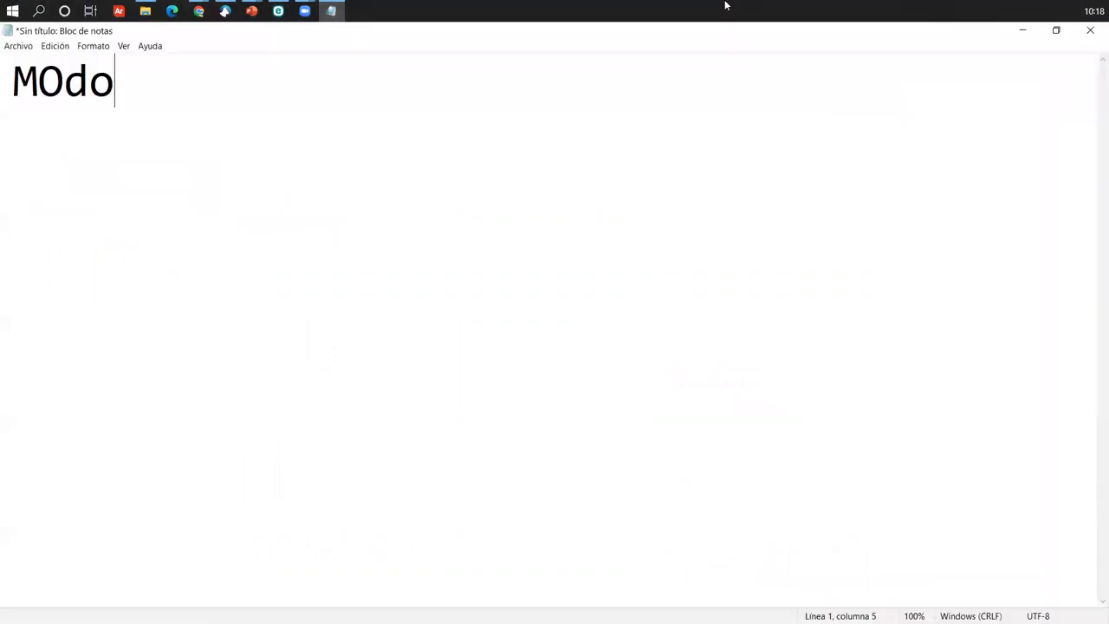
key("BackSpace")
key("BackSpace")
key("BackSpace")
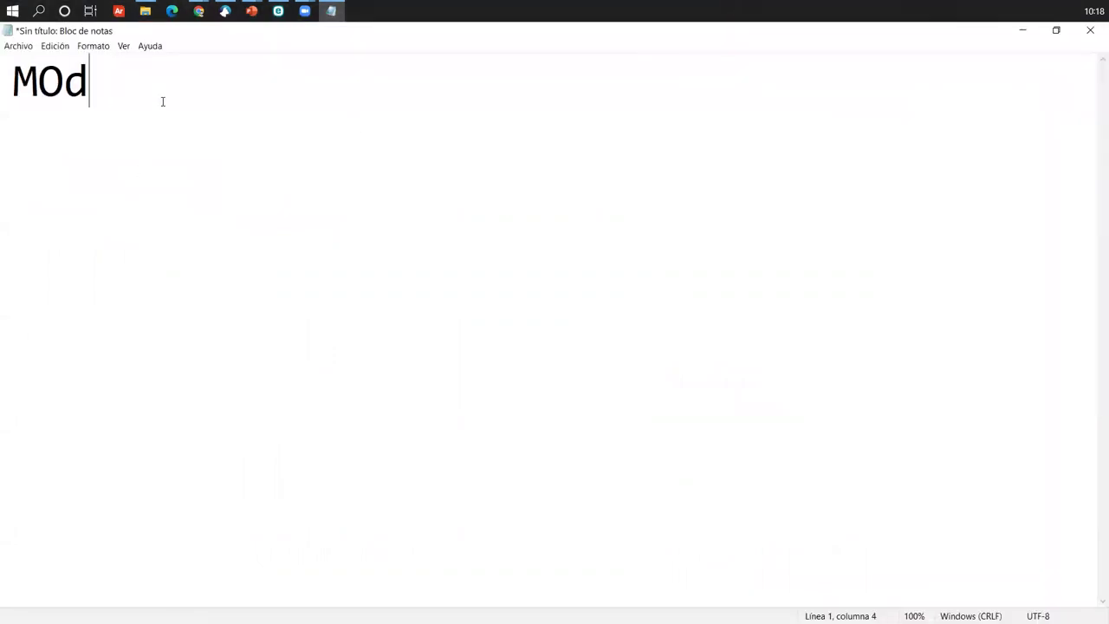
type("oodle")
key("Return")
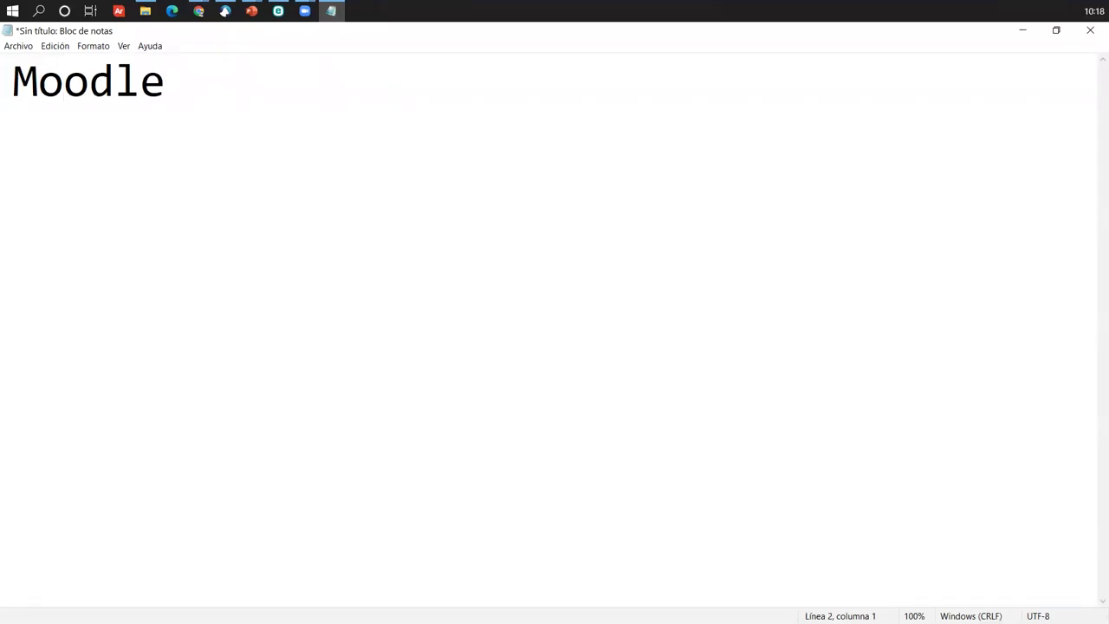
type("Se orden")
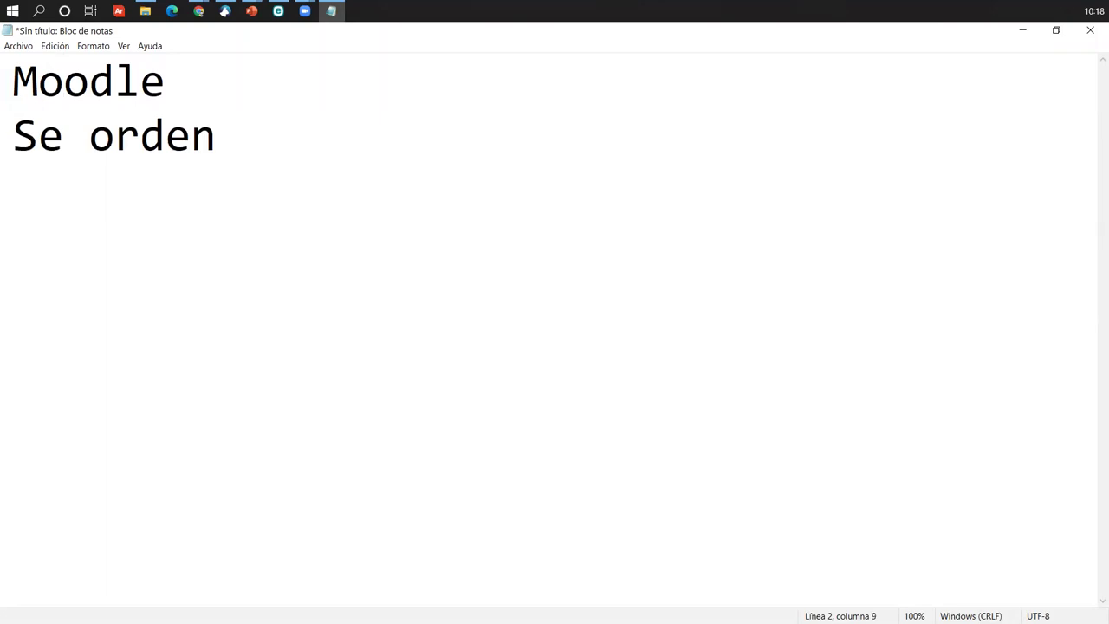
type("an en categorias")
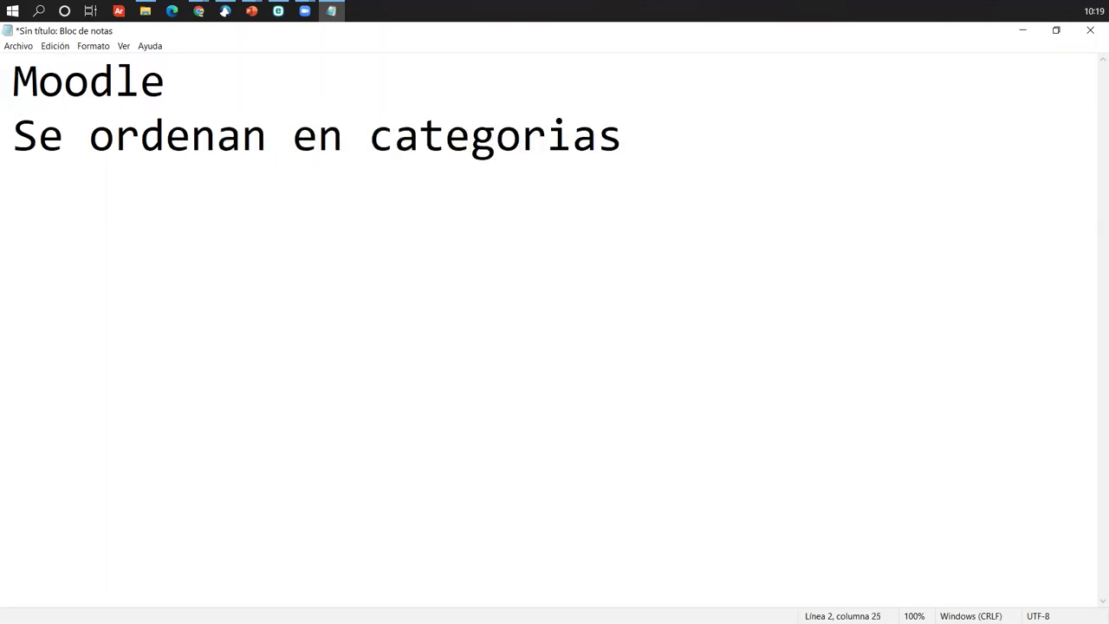
key("BackSpace")
type("s => carpetas")
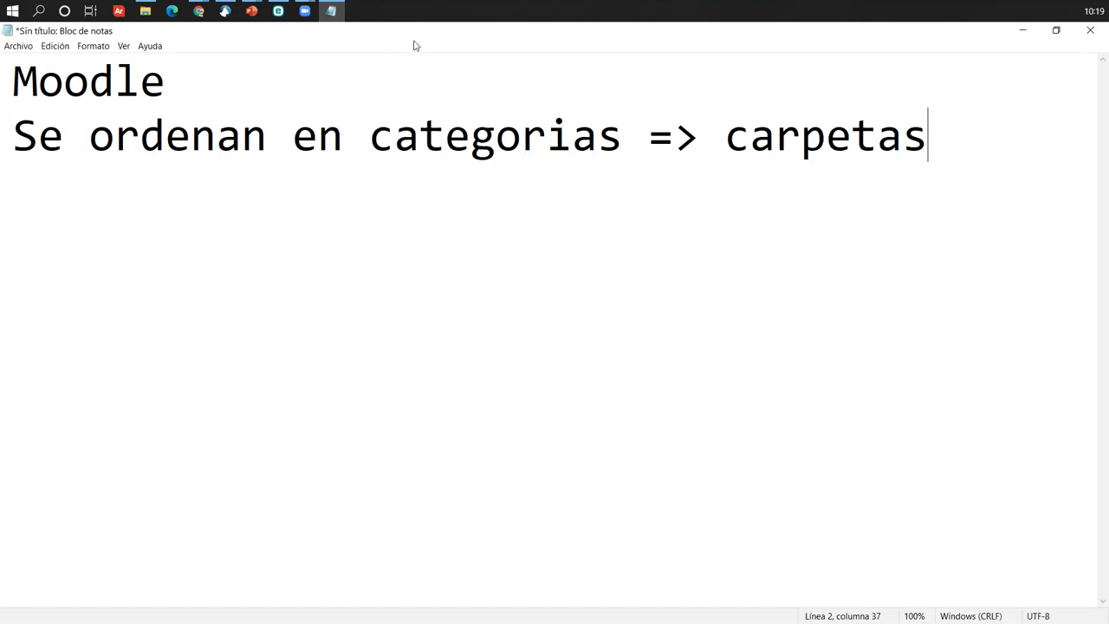
left_click(1022, 30)
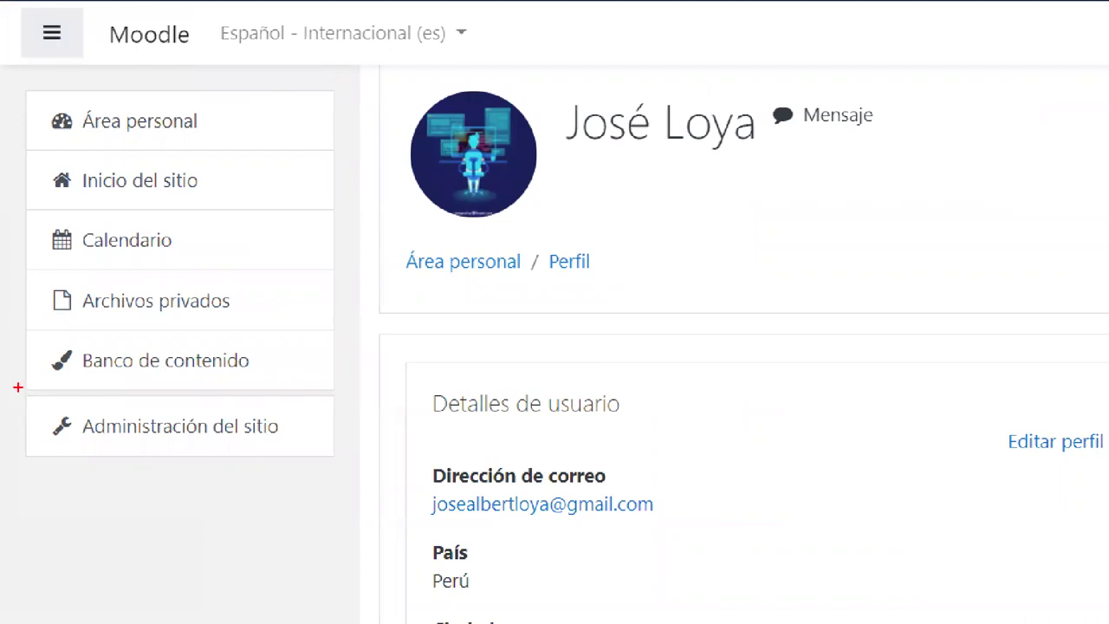
- Annotate the way into site administration and open Administración del sitio
mouse_move(17, 387)
left_mouse_down()
mouse_move(42, 415)
mouse_move(323, 478)
mouse_move(353, 469)
left_mouse_up()
left_click_drag(322, 424, 494, 312)
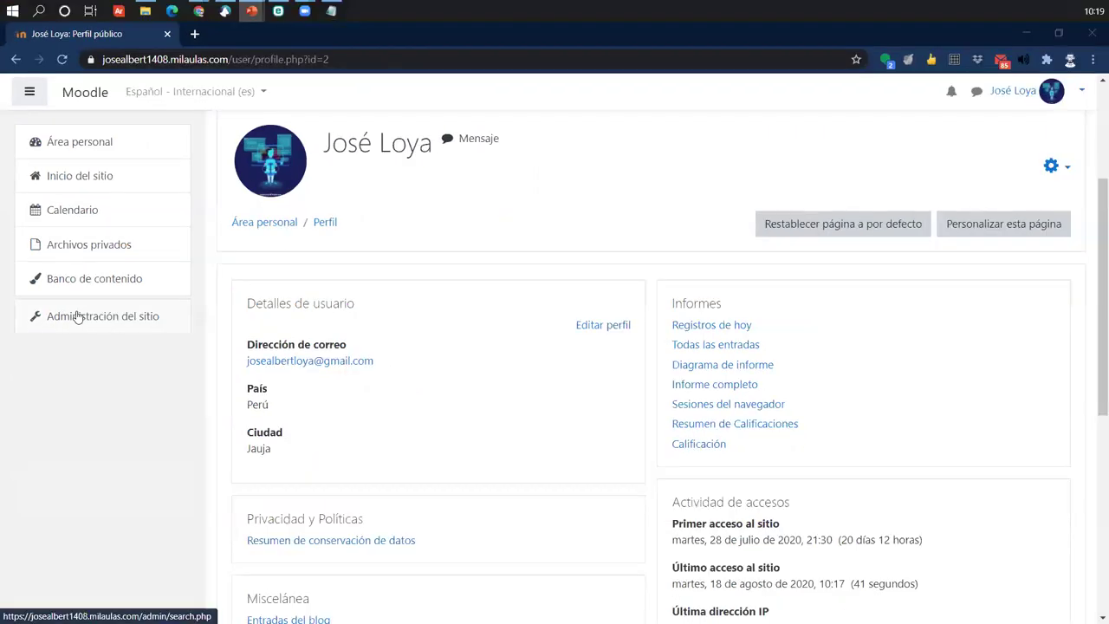
left_click(155, 429)
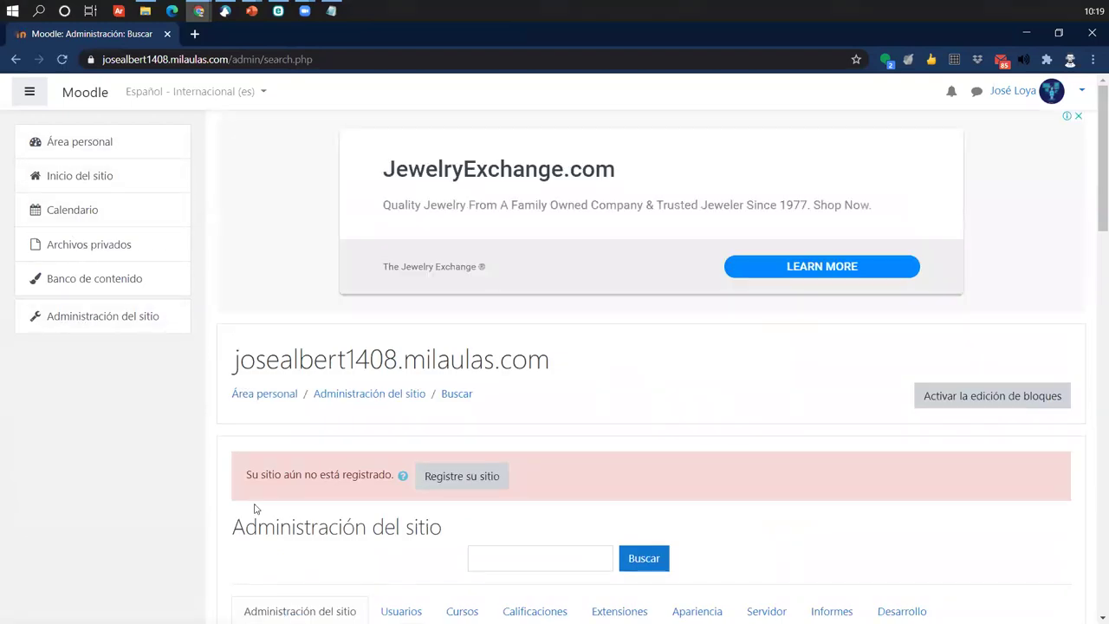
- Mark up the administration page and bring up its Cursos section
scroll(255, 509, "down", 3)
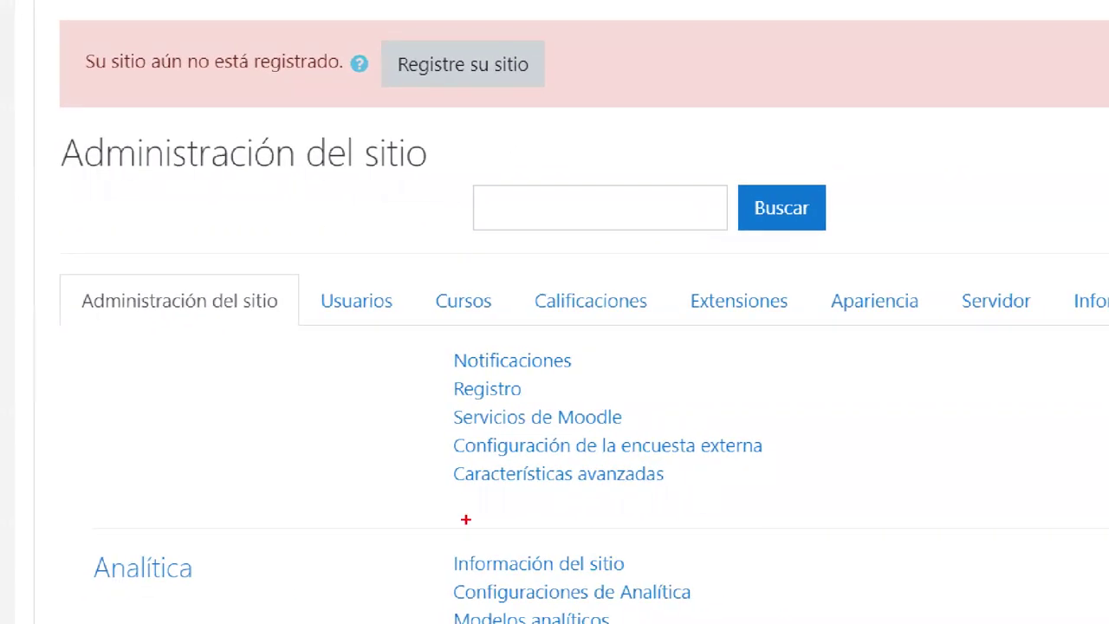
mouse_move(310, 268)
left_mouse_down()
mouse_move(384, 286)
mouse_move(407, 324)
left_mouse_up()
left_click_drag(422, 276, 514, 324)
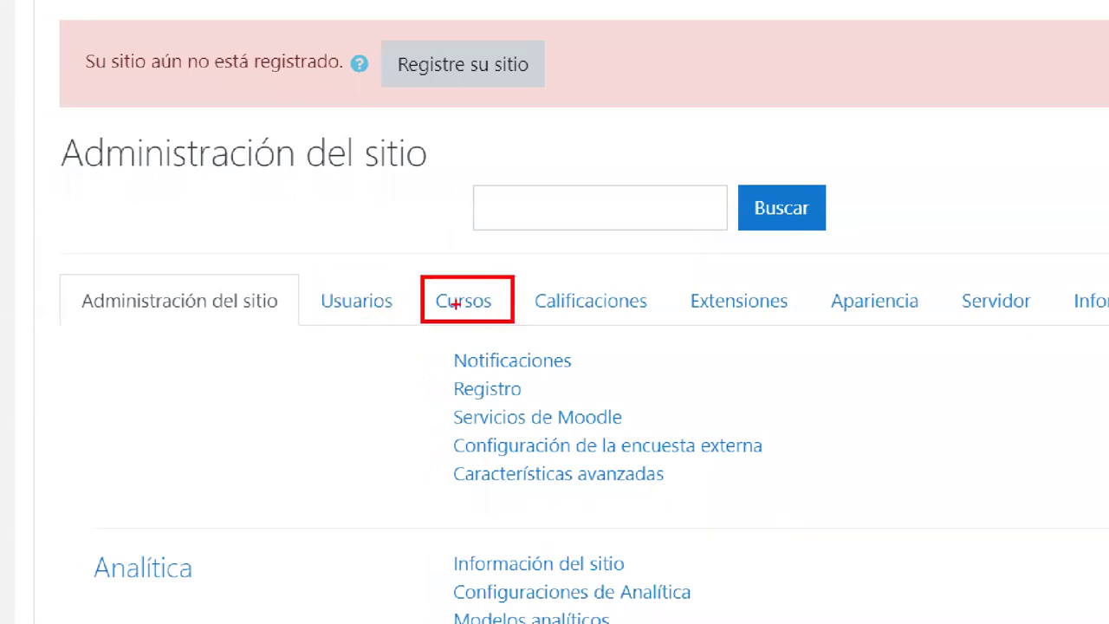
left_click_drag(456, 203, 458, 288)
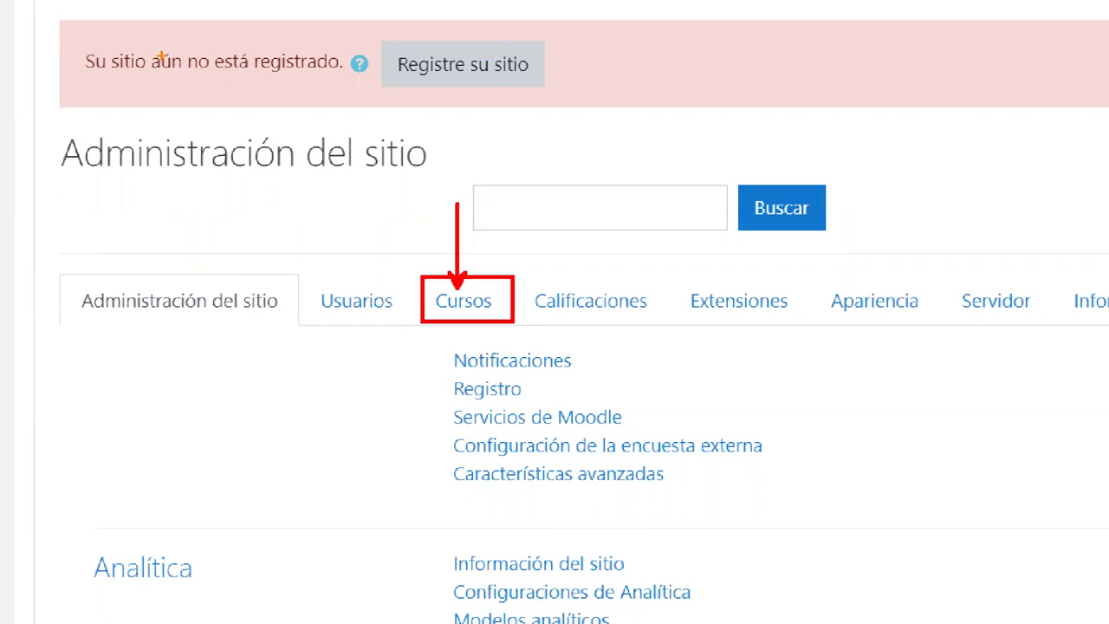
mouse_move(119, 19)
left_mouse_down()
mouse_move(126, 12)
mouse_move(51, 76)
mouse_move(192, 19)
mouse_move(355, 31)
mouse_move(294, 54)
mouse_move(580, 35)
mouse_move(685, 68)
mouse_move(412, 100)
mouse_move(459, 52)
mouse_move(399, 74)
left_mouse_up()
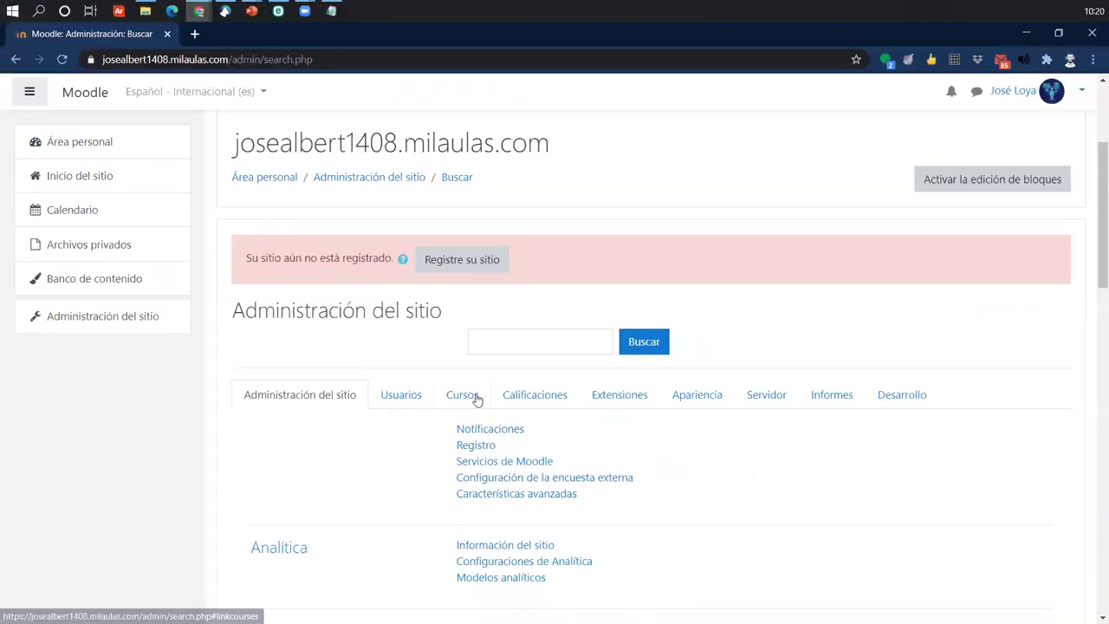
left_click(483, 303)
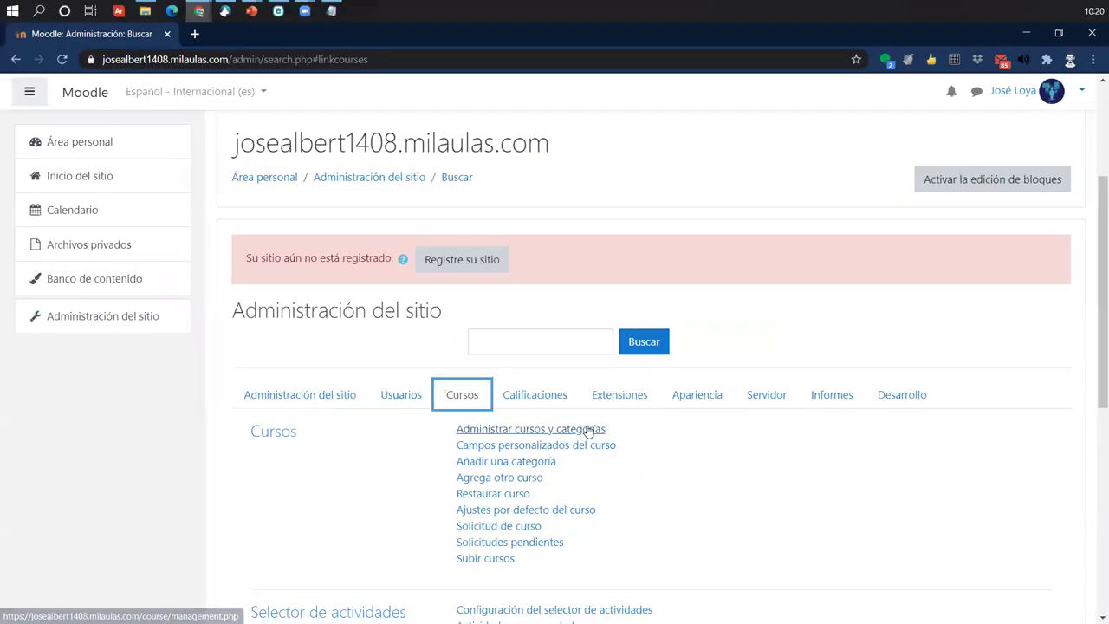
- Open Administrar cursos y categorías and annotate Miscelánea with its courses Demo 02 and Curso Demo
left_click(721, 305)
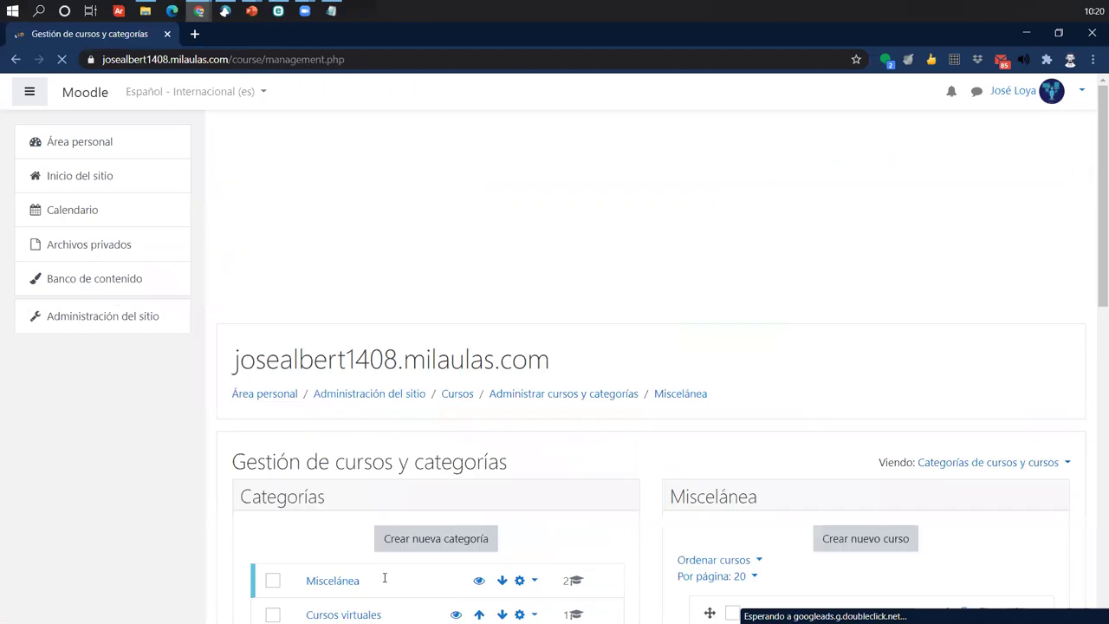
scroll(467, 437, "down", 2)
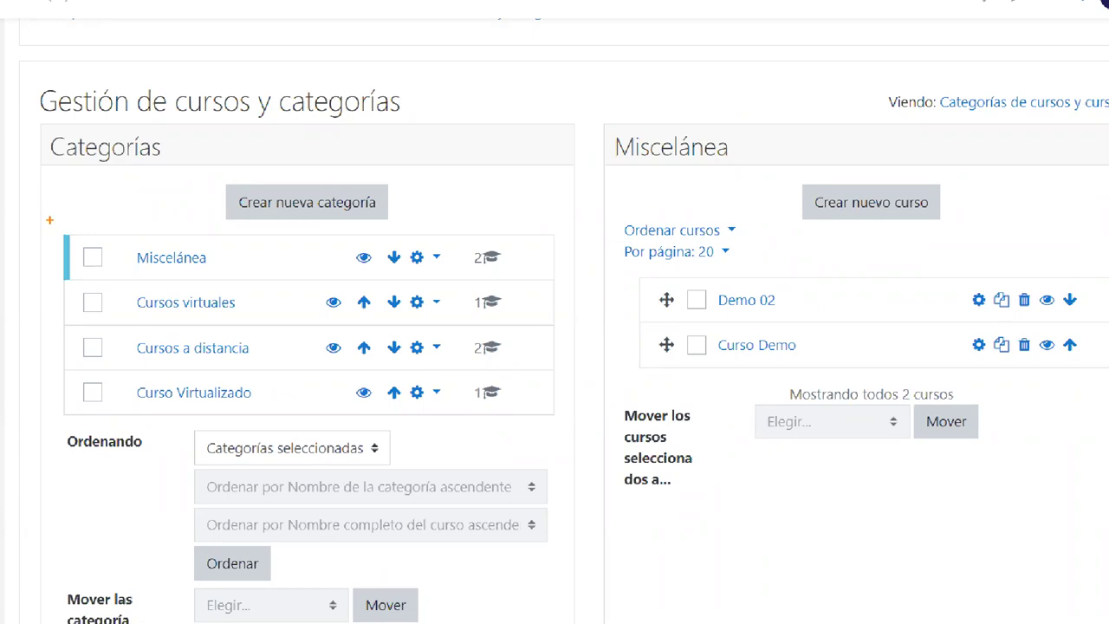
mouse_move(49, 220)
left_mouse_down()
mouse_move(304, 282)
mouse_move(551, 289)
mouse_move(566, 160)
left_mouse_up()
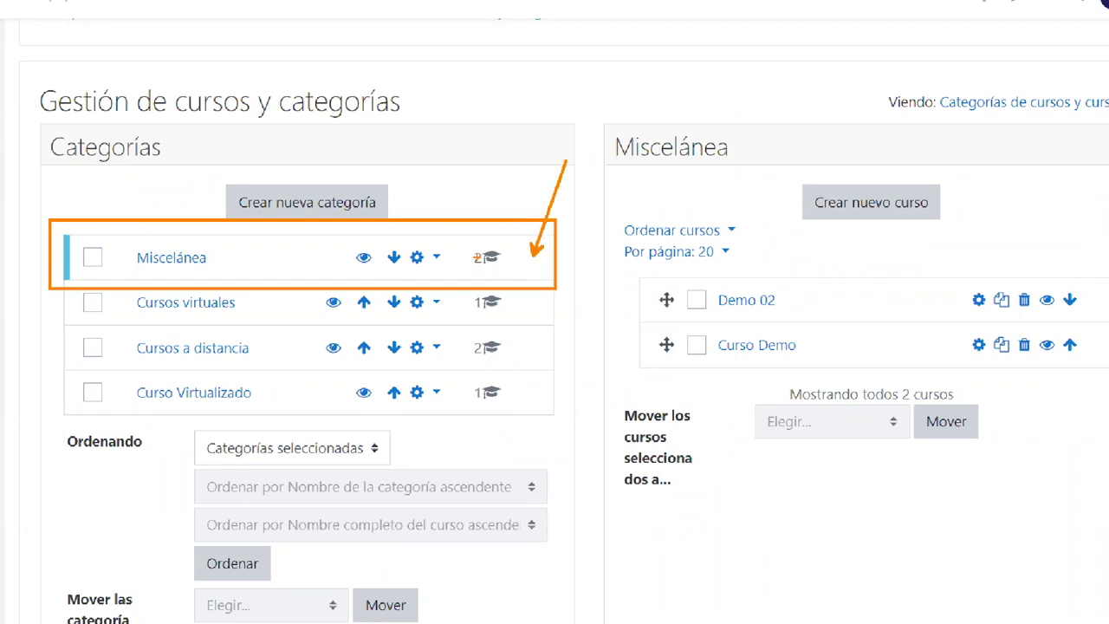
left_click_drag(475, 249, 474, 264)
left_click_drag(627, 274, 1107, 369)
mouse_move(693, 351)
left_mouse_down()
mouse_move(923, 299)
mouse_move(1044, 322)
left_mouse_up()
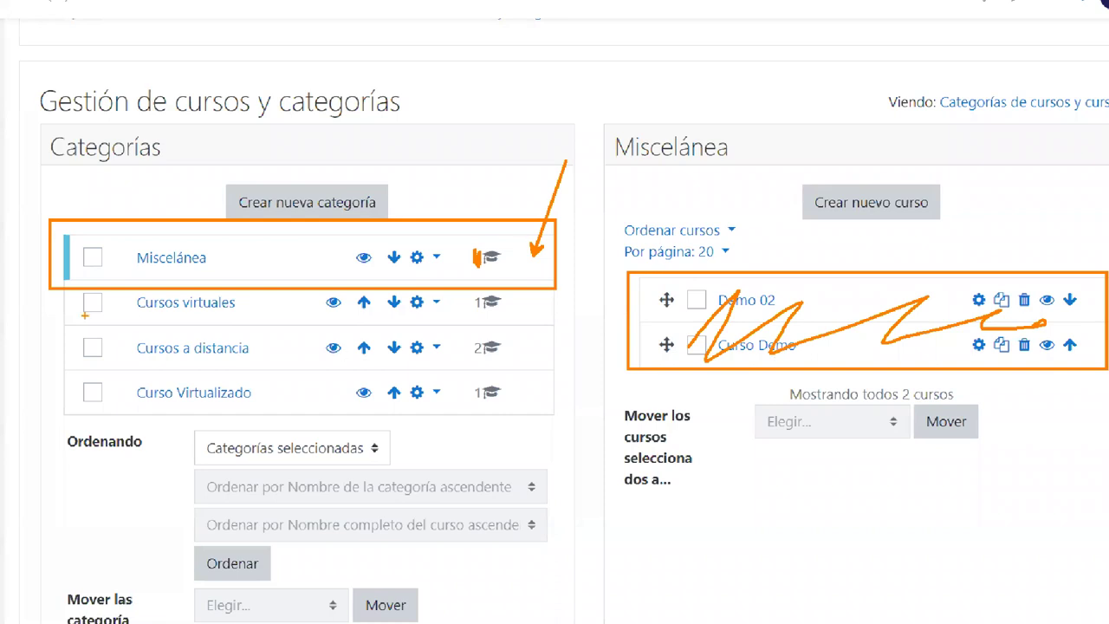
mouse_move(50, 295)
left_mouse_down()
mouse_move(537, 393)
mouse_move(555, 418)
left_mouse_up()
mouse_move(125, 312)
left_mouse_down()
mouse_move(95, 331)
mouse_move(143, 359)
left_mouse_up()
mouse_move(223, 319)
left_mouse_down()
mouse_move(360, 364)
mouse_move(364, 342)
mouse_move(485, 333)
mouse_move(468, 355)
mouse_move(191, 323)
mouse_move(174, 381)
mouse_move(152, 365)
left_mouse_up()
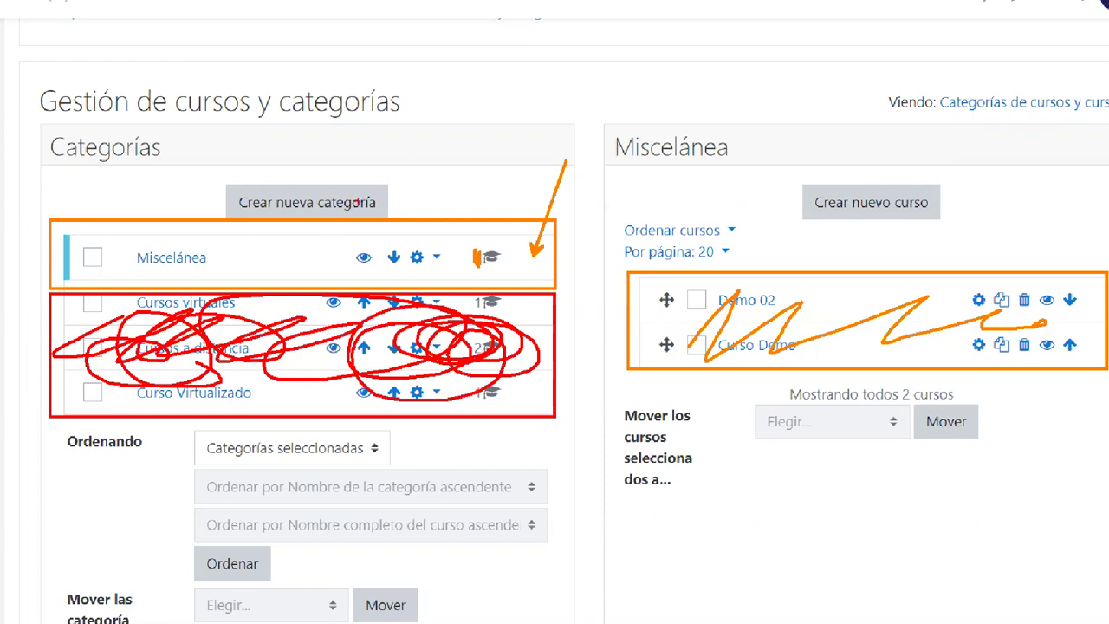
left_click_drag(795, 172, 971, 234)
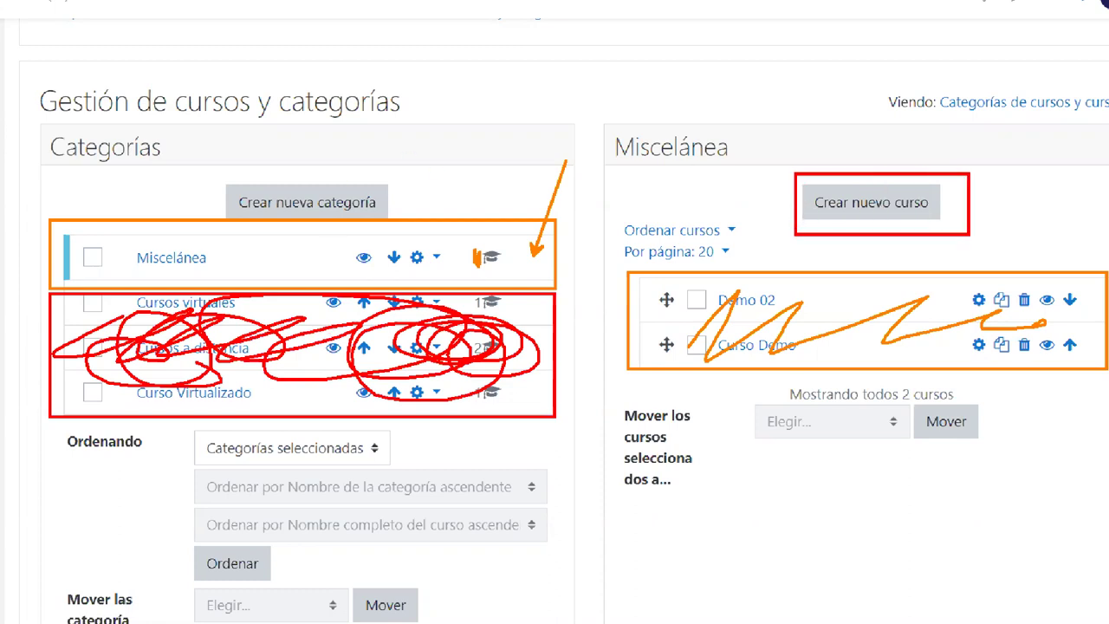
- Use Crear nuevo curso in Miscelánea to open the blank Agrega otro curso form
left_click_drag(858, 186, 757, 96)
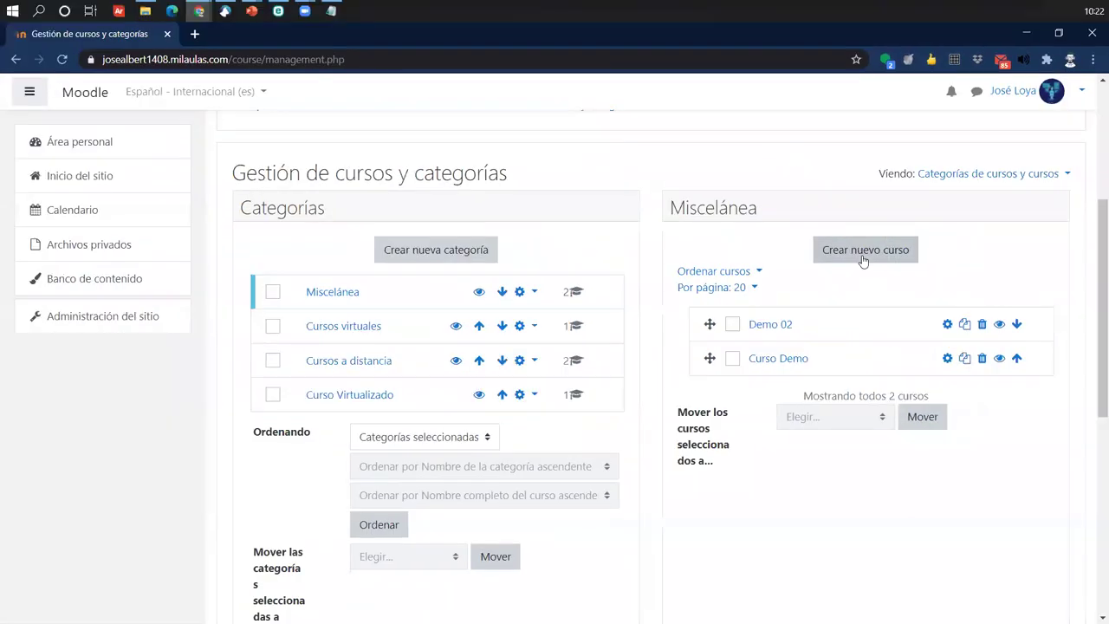
left_click(868, 213)
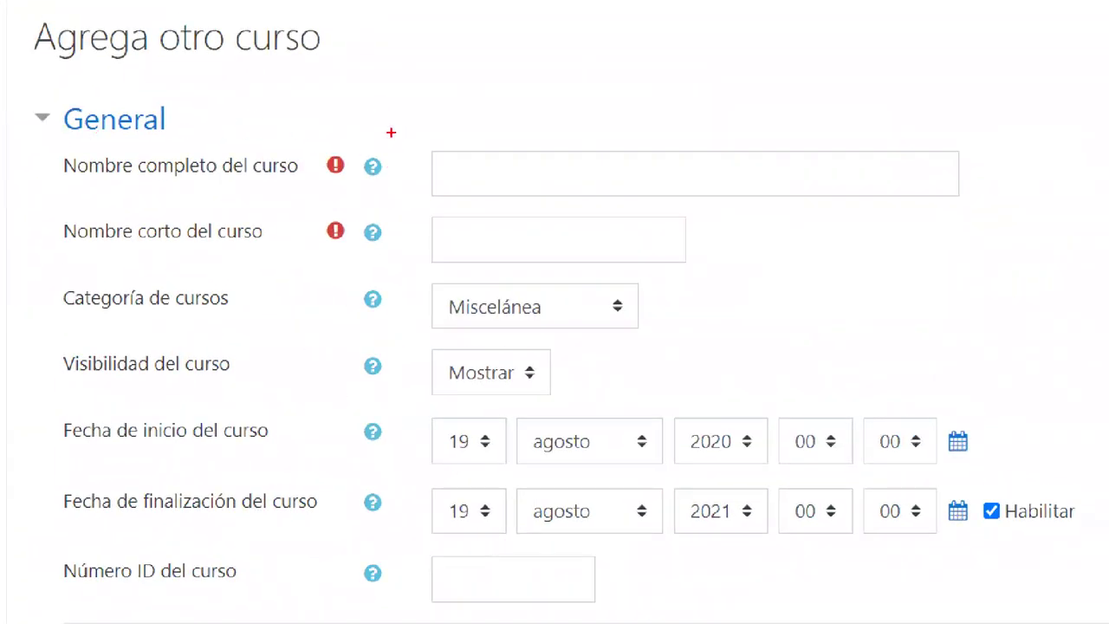
left_click_drag(395, 124, 1005, 196)
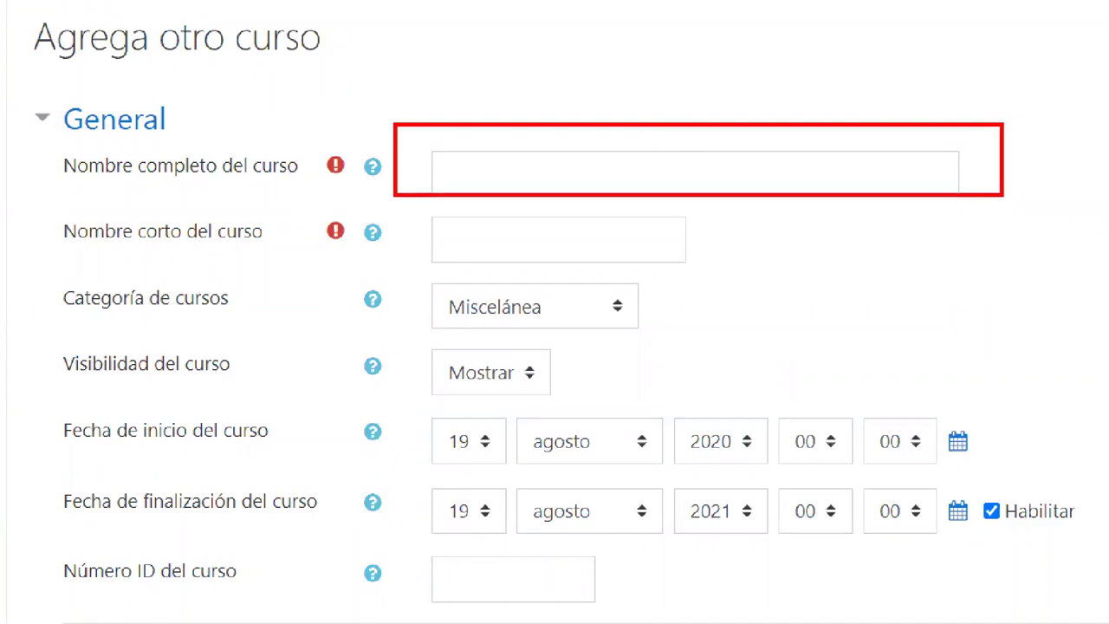
mouse_move(398, 208)
left_mouse_down()
mouse_move(748, 265)
mouse_move(734, 265)
left_mouse_up()
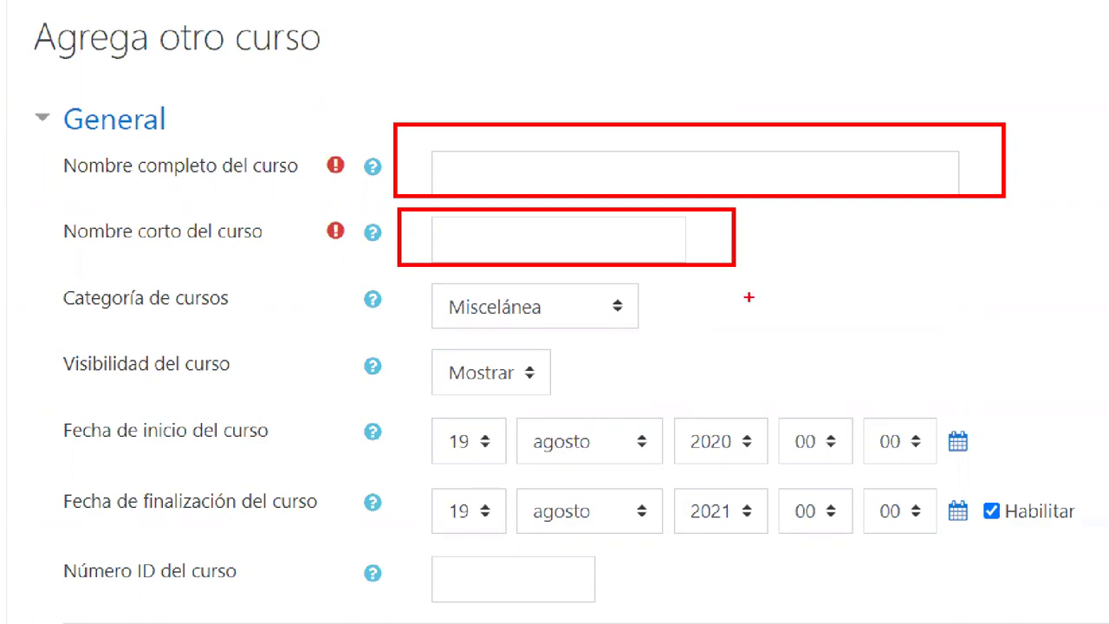
left_click_drag(622, 306, 879, 269)
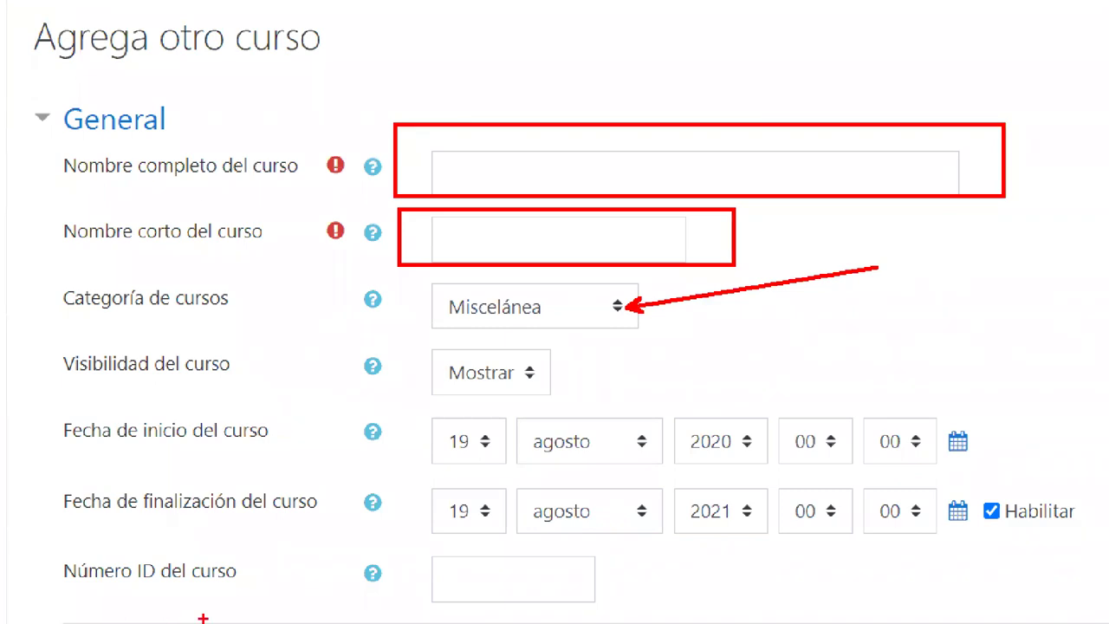
mouse_move(396, 407)
left_mouse_down()
mouse_move(743, 506)
mouse_move(1028, 520)
mouse_move(1097, 547)
left_mouse_up()
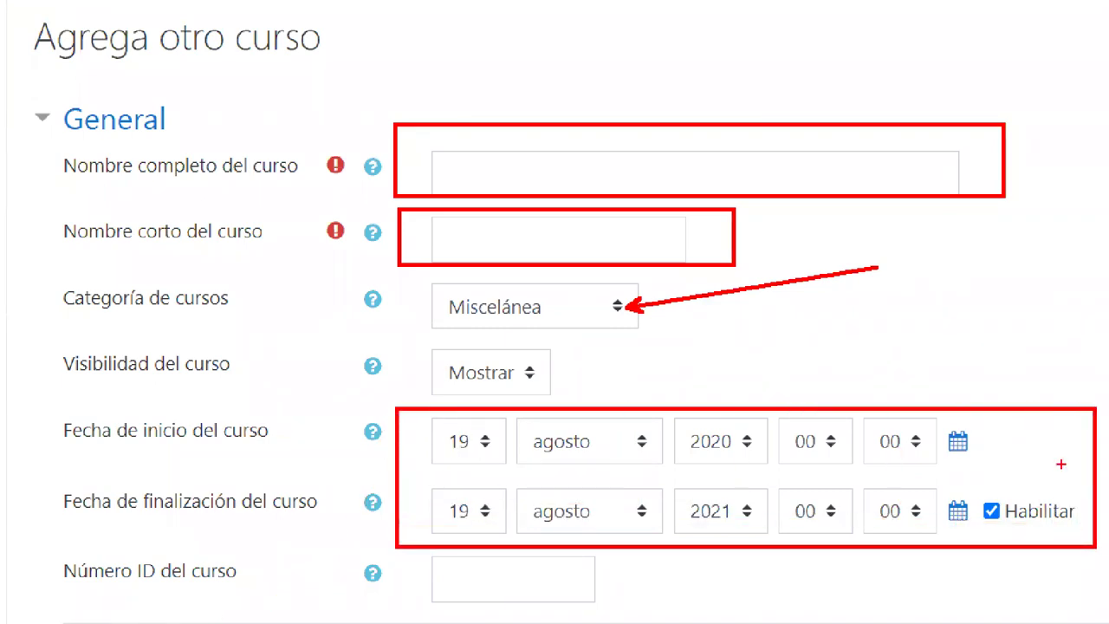
left_click_drag(1035, 425, 1033, 306)
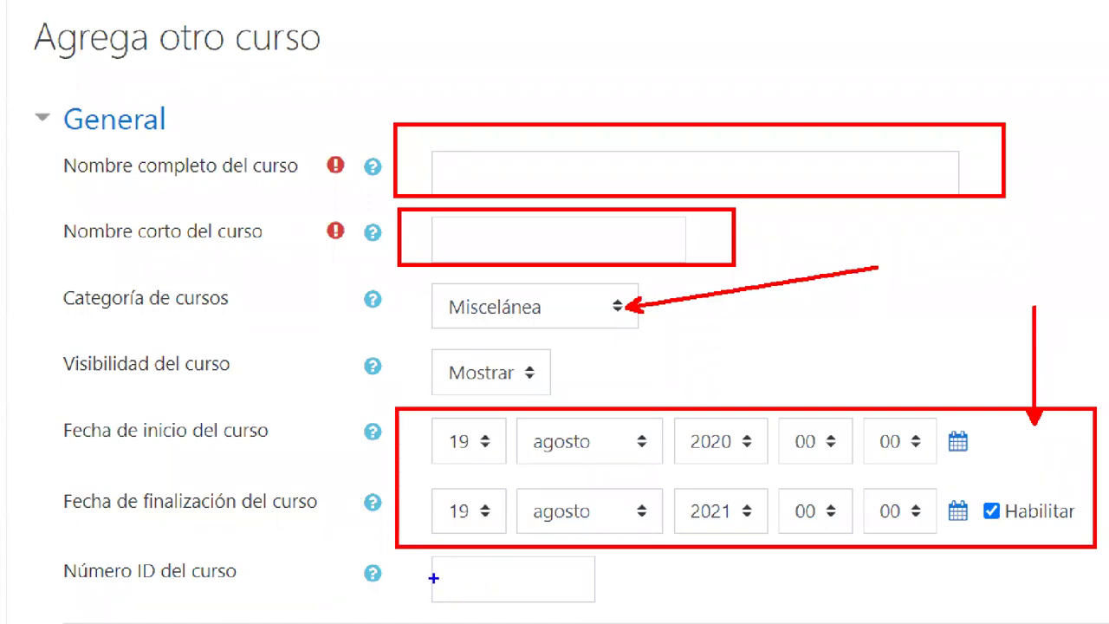
left_click_drag(434, 579, 577, 579)
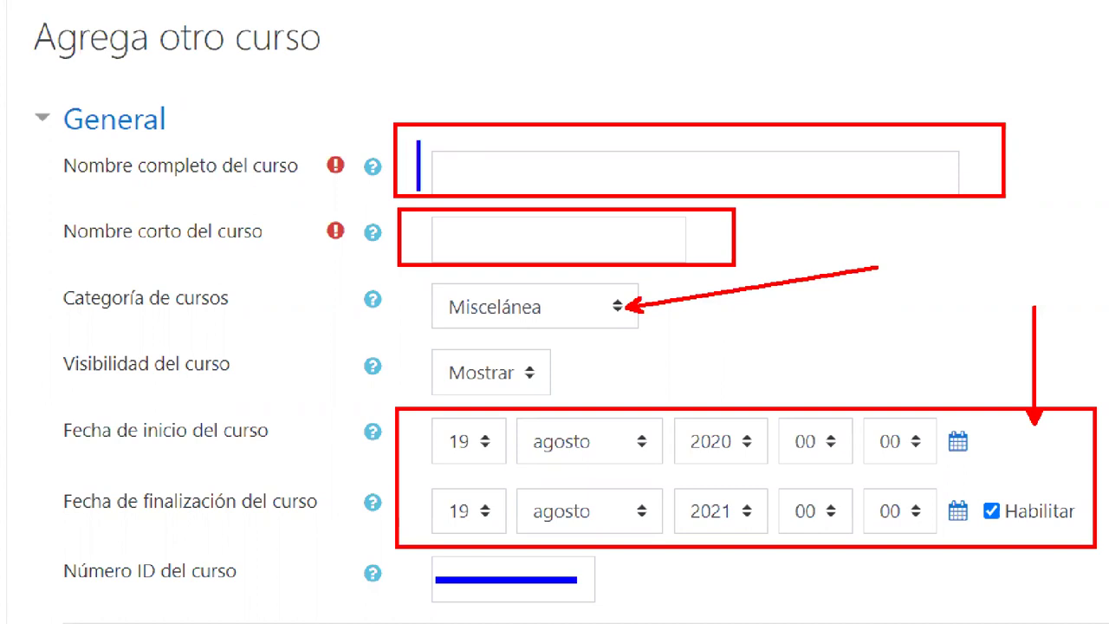
- Enter 'Computacion - 2020-2' in the Nombre completo del curso field
type("Inf")
key("BackSpace")
key("BackSpace")
type("nform")
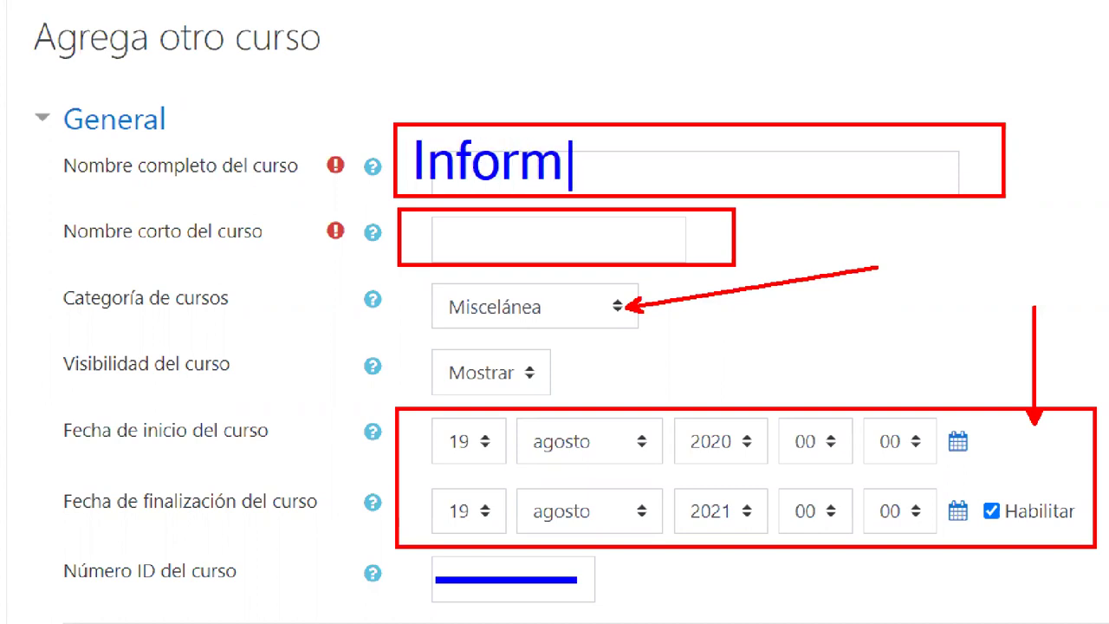
key("BackSpace")
key("BackSpace")
key("BackSpace")
key("BackSpace")
key("BackSpace")
key("BackSpace")
type("Ca")
key("BackSpace")
type("i")
key("BackSpace")
type("omputac")
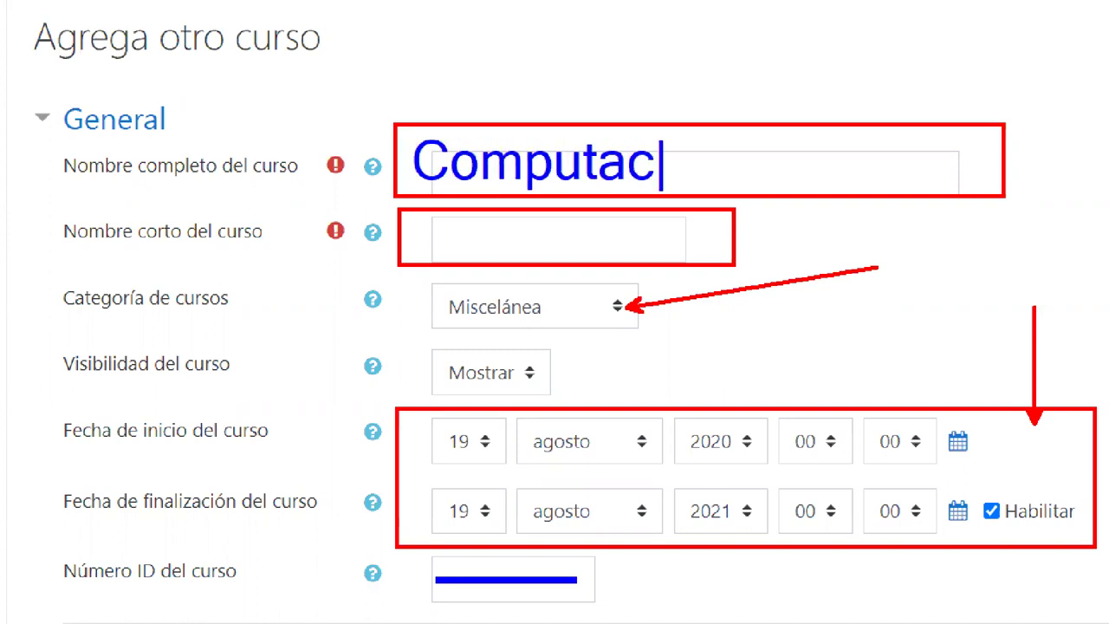
type("ion")
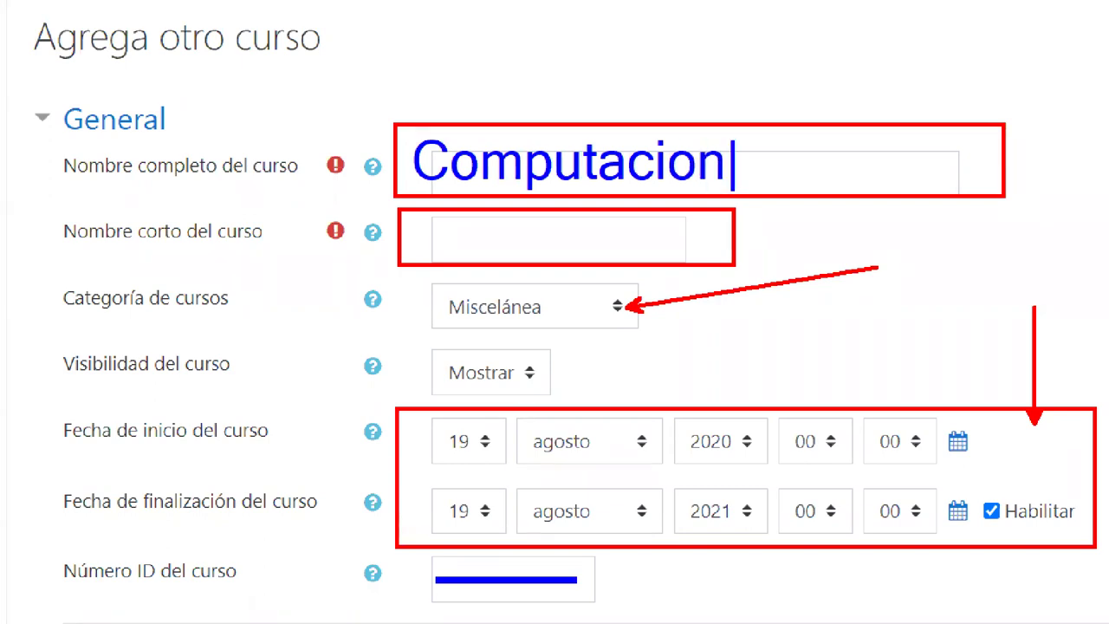
type(" - ")
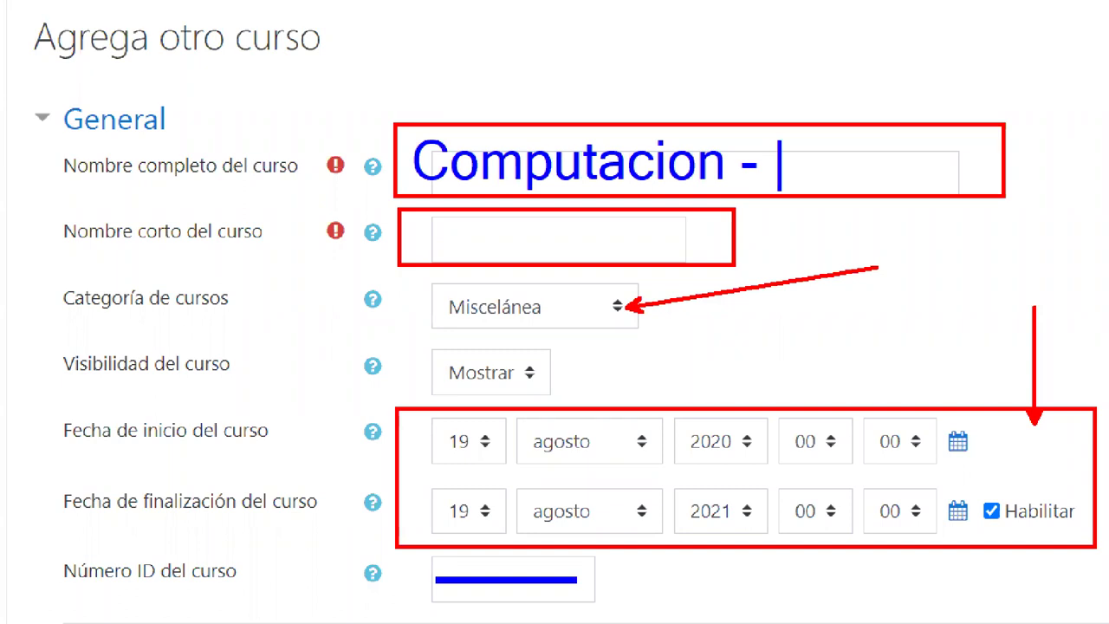
type("2020")
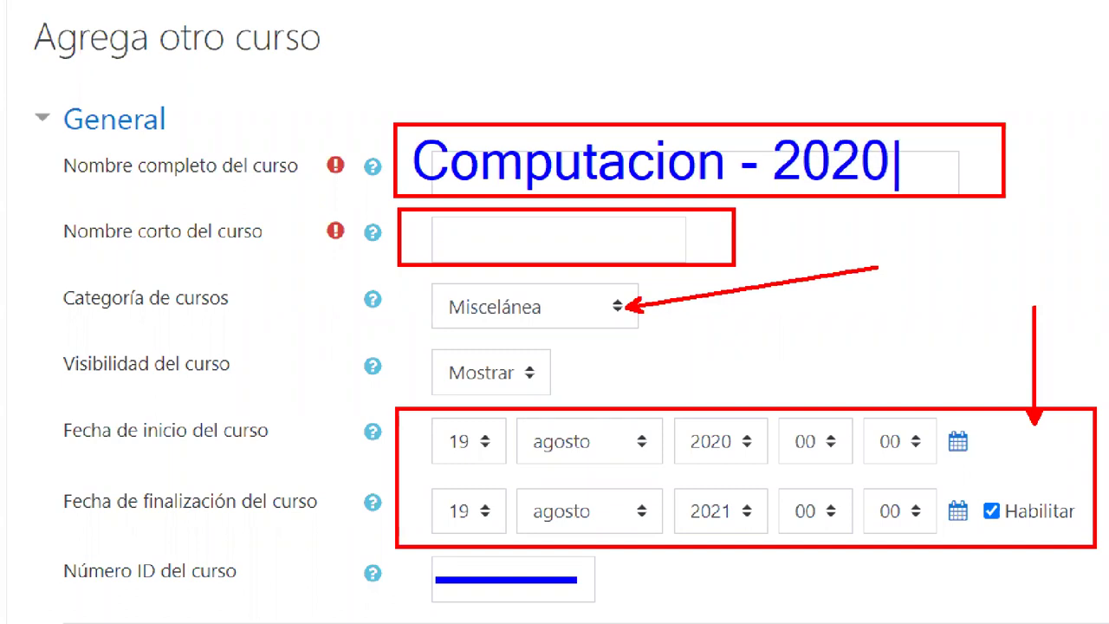
type("2")
key("BackSpace")
type("-2")
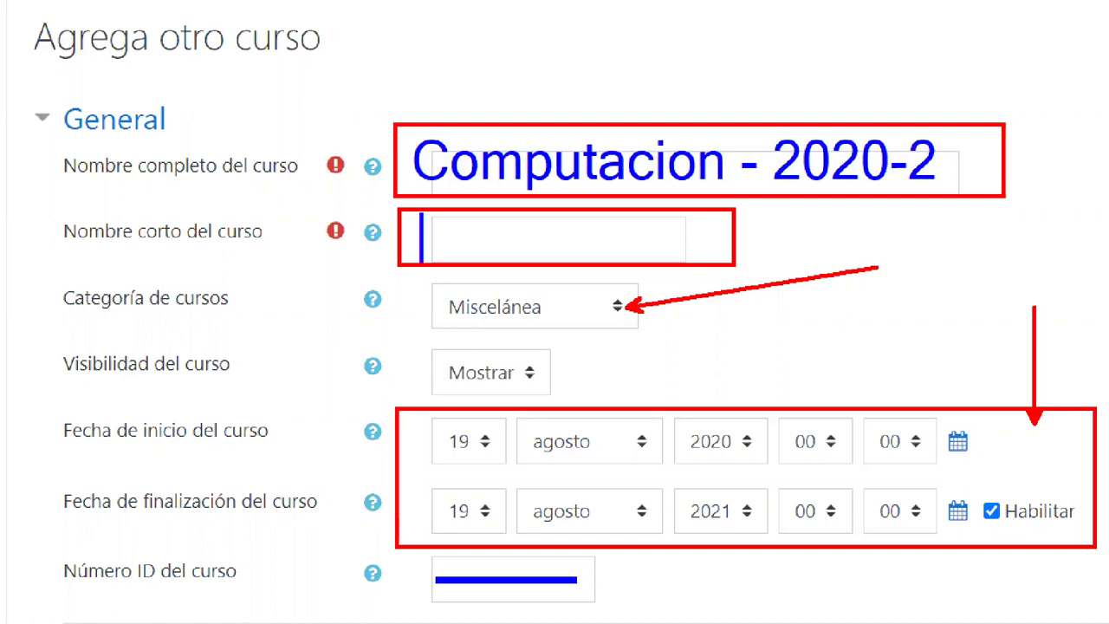
type("c")
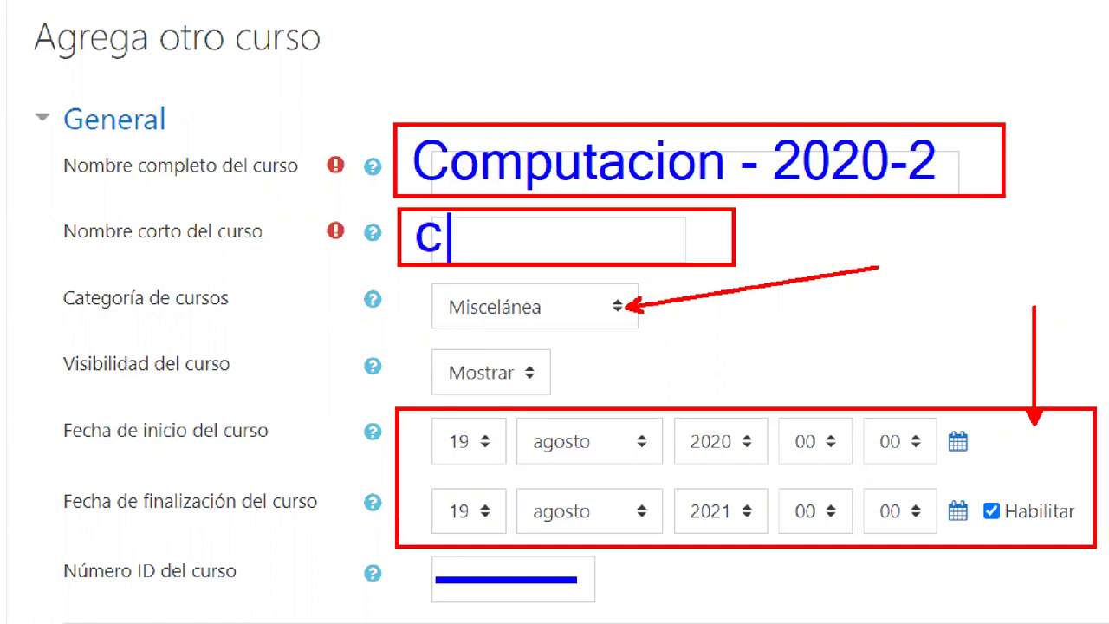
type("omp")
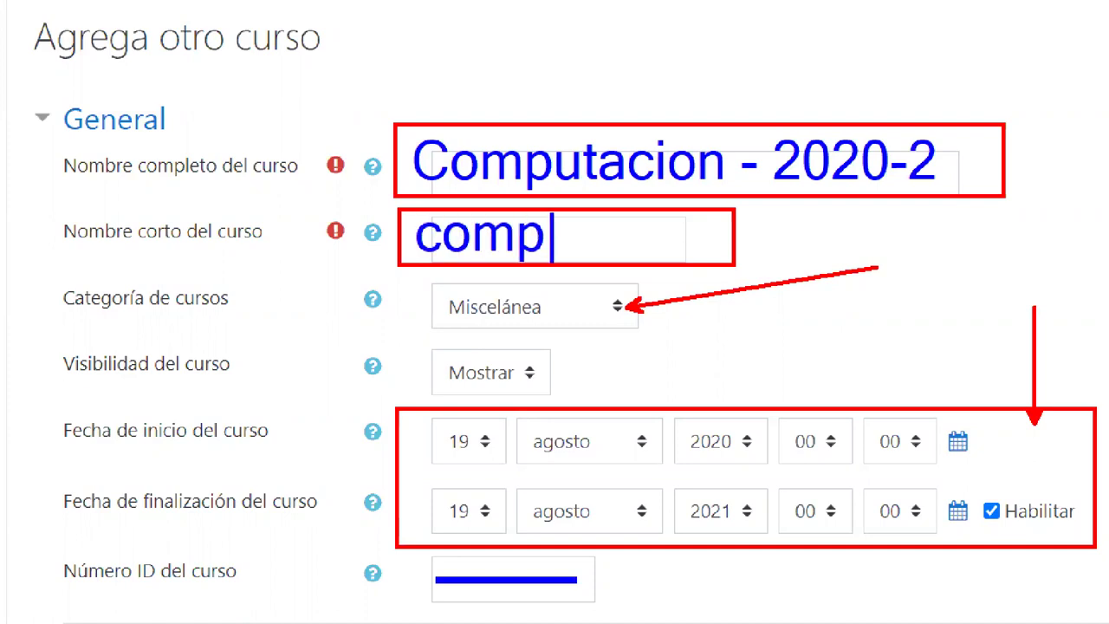
type("-2020")
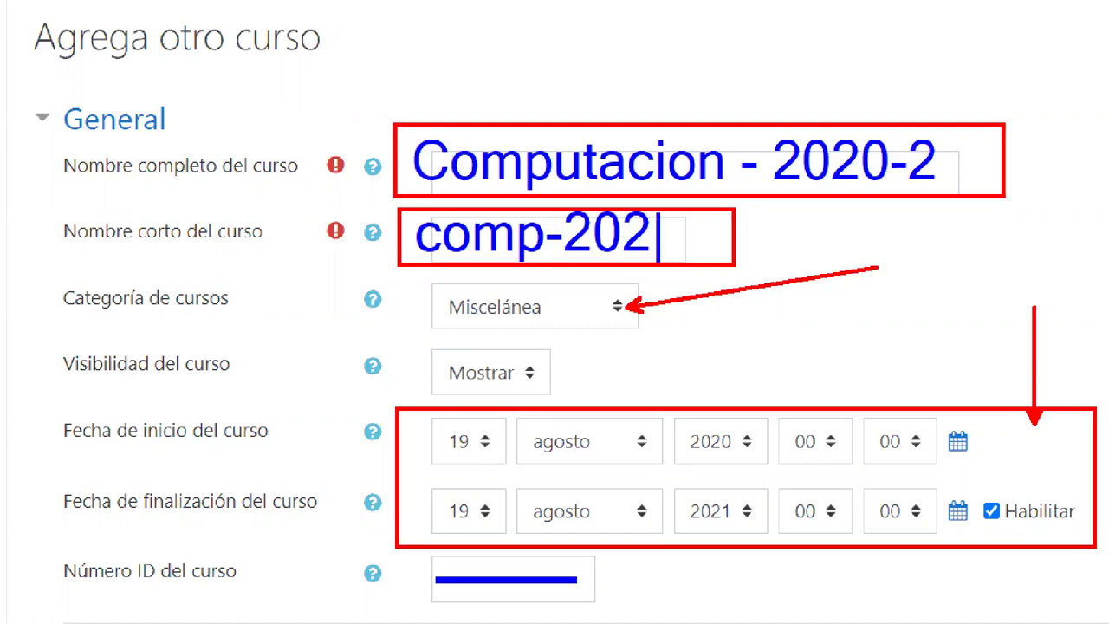
type("2")
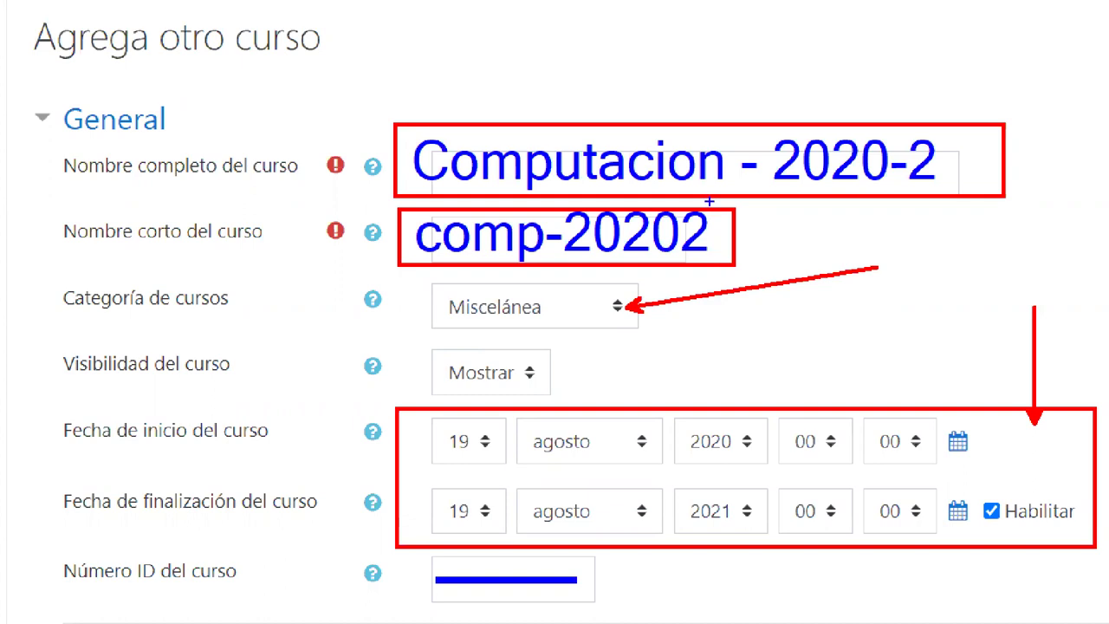
- Enter 'Computación 2020-2' as the full course name
left_click(634, 179)
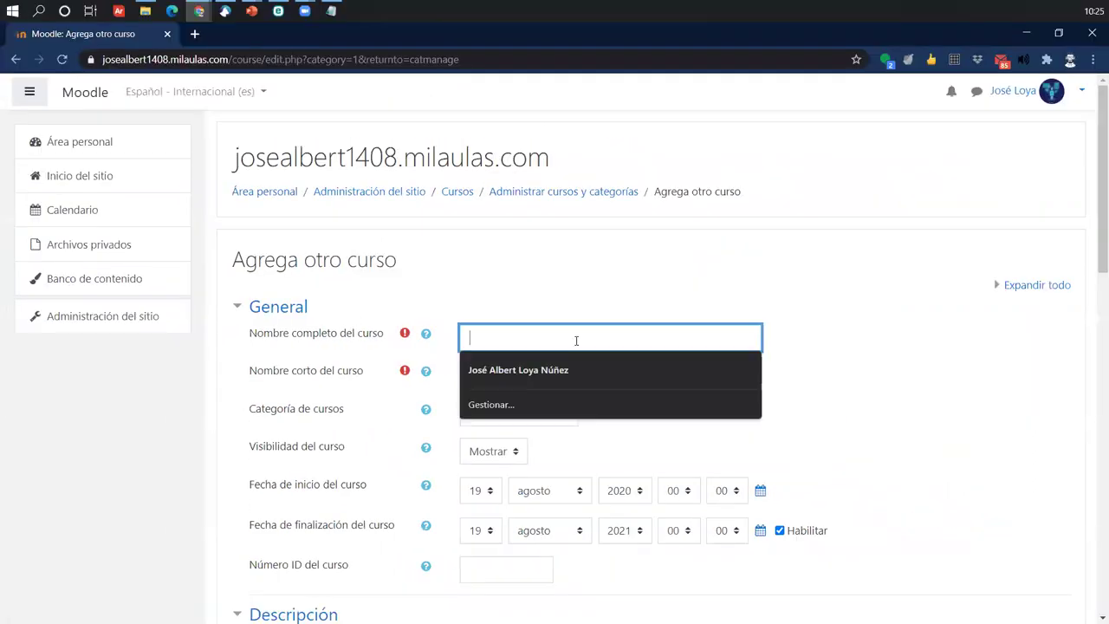
type("Cmputac")
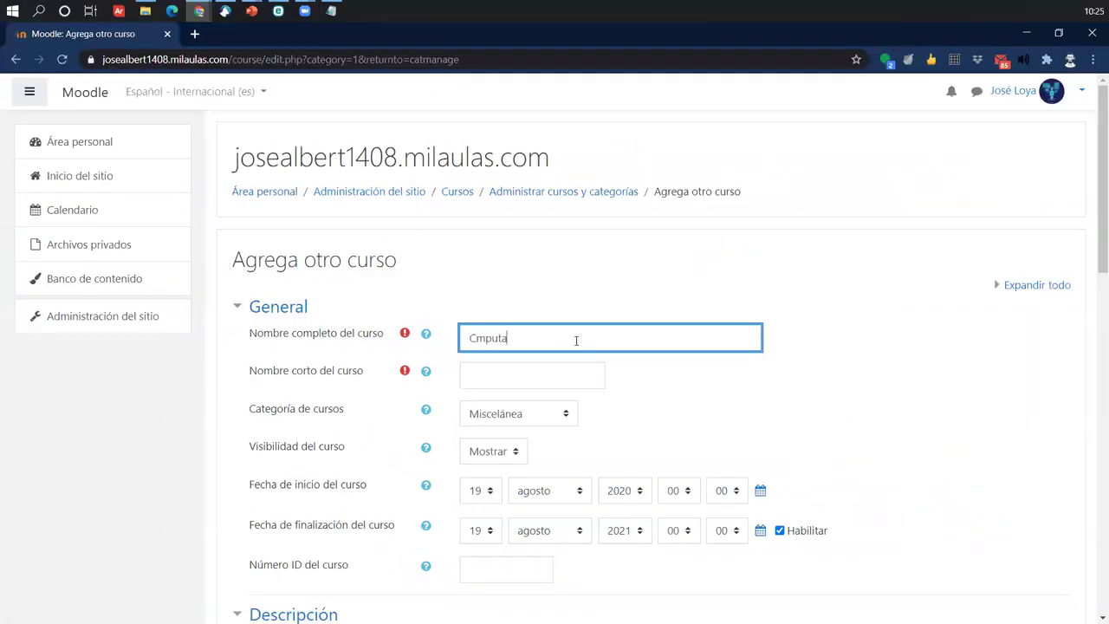
key("BackSpace")
key("BackSpace")
key("BackSpace")
key("BackSpace")
key("BackSpace")
key("BackSpace")
key("BackSpace")
type("Computación 2020")
type("-2")
key("Tab")
key("Tab")
- Set the short course name to 'comp-20202'
type("Comp")
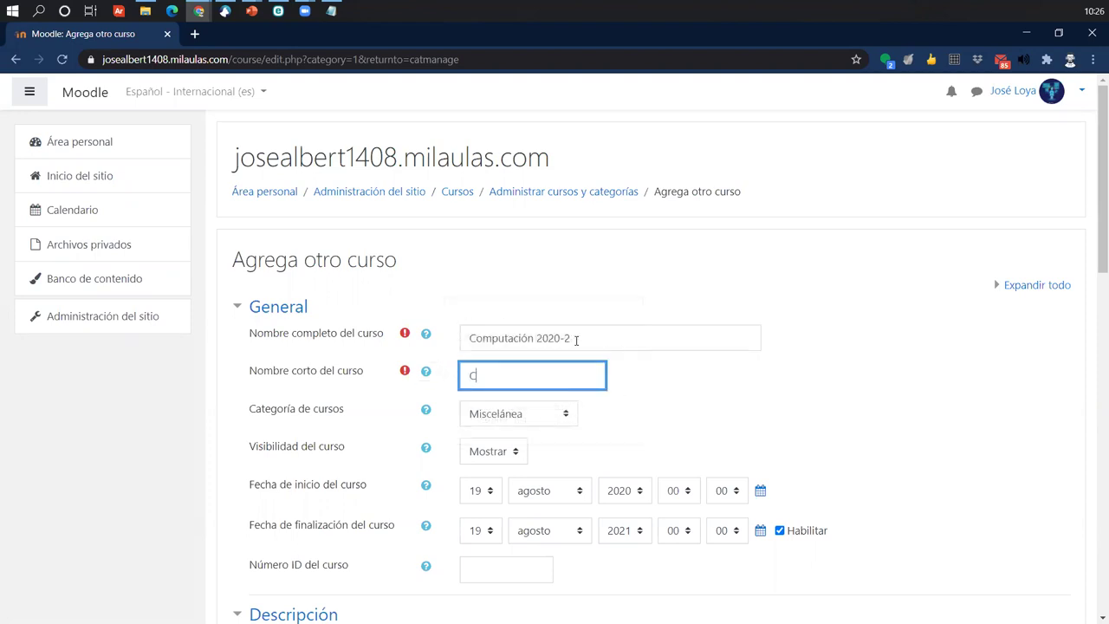
key("BackSpace")
key("BackSpace")
key("BackSpace")
key("BackSpace")
type("comp-20202")
key("alt+Tab")
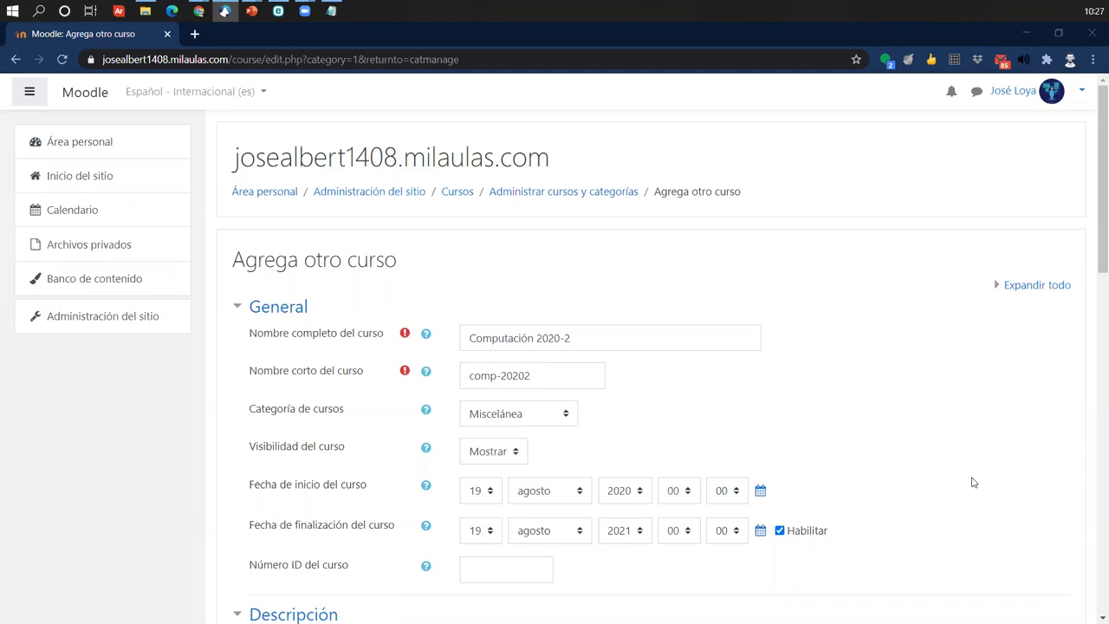
scroll(973, 482, "down", 2)
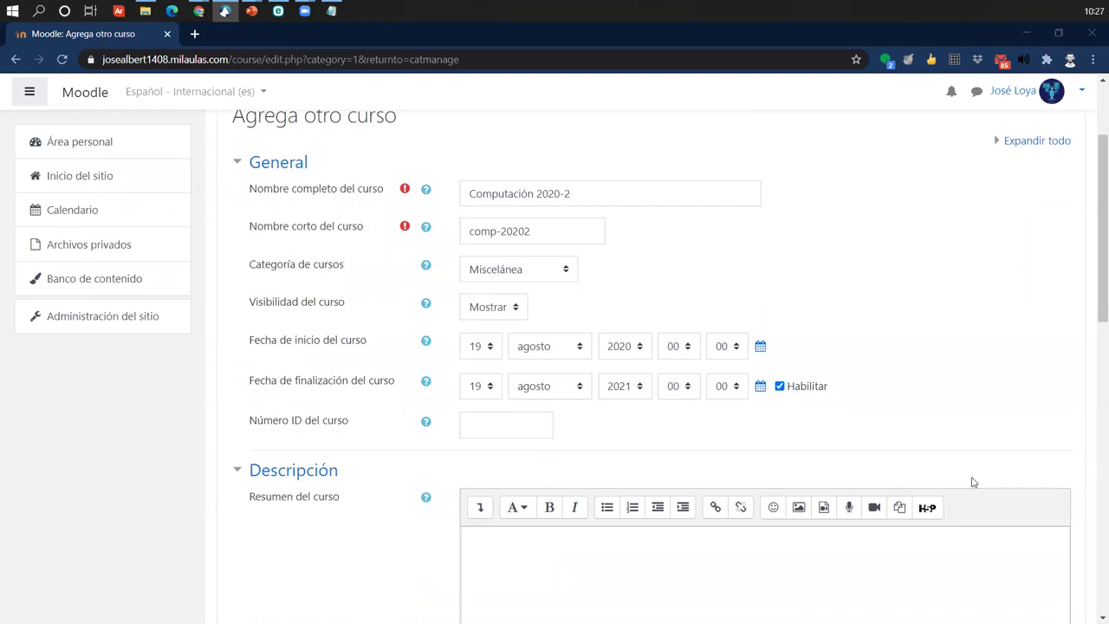
scroll(973, 482, "down", 2)
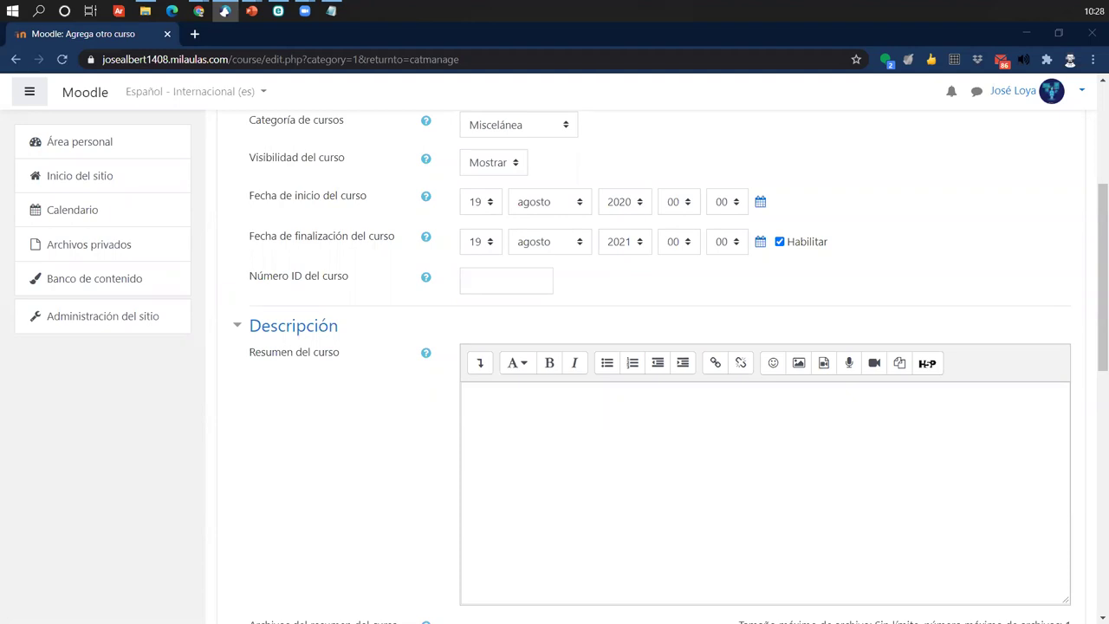
left_click(681, 473)
scroll(681, 475, "down", 2)
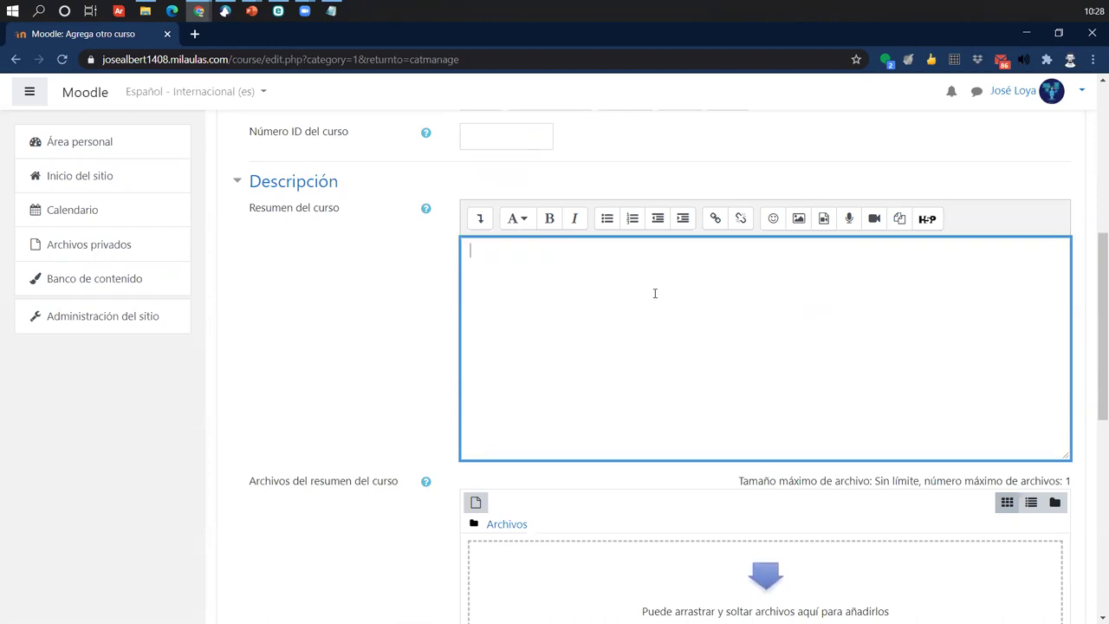
scroll(564, 329, "down", 1)
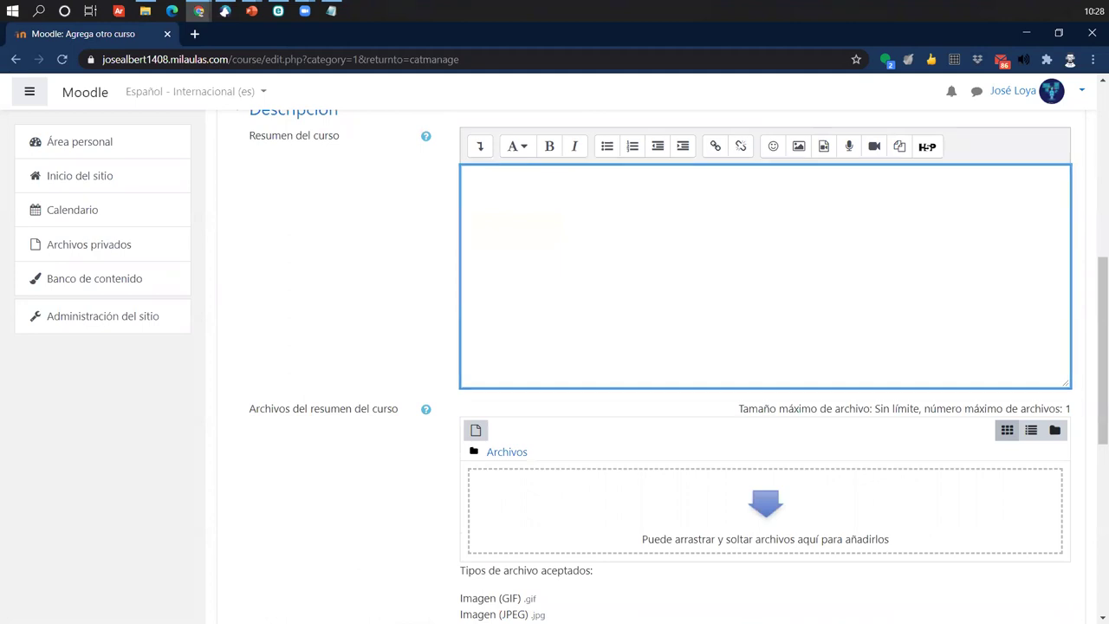
left_click(224, 10)
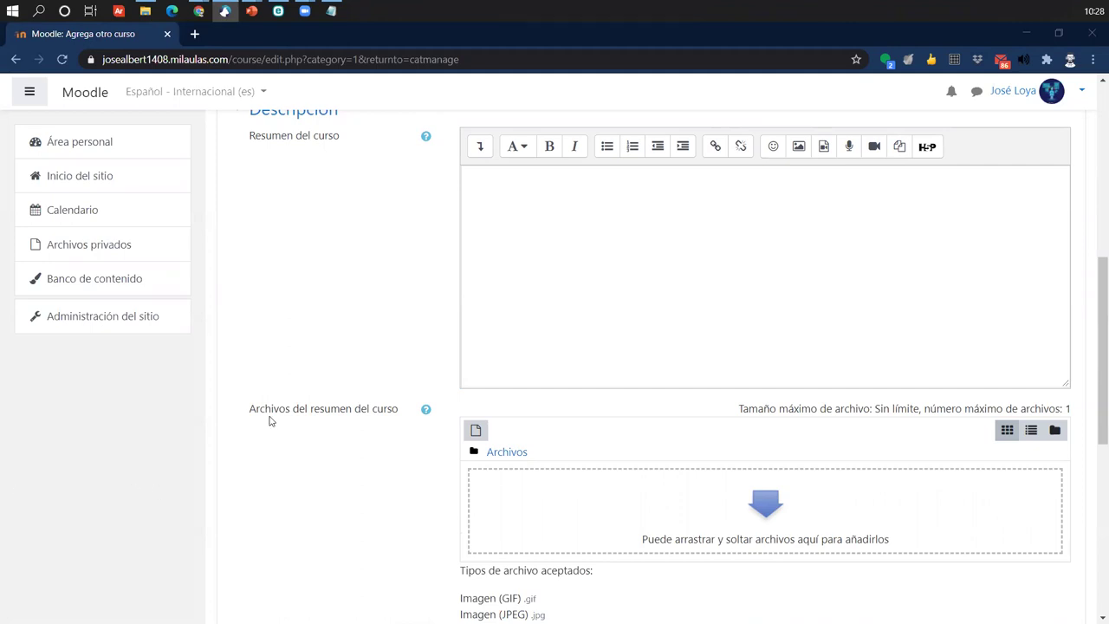
scroll(423, 416, "down", 1)
scroll(423, 416, "down", 2)
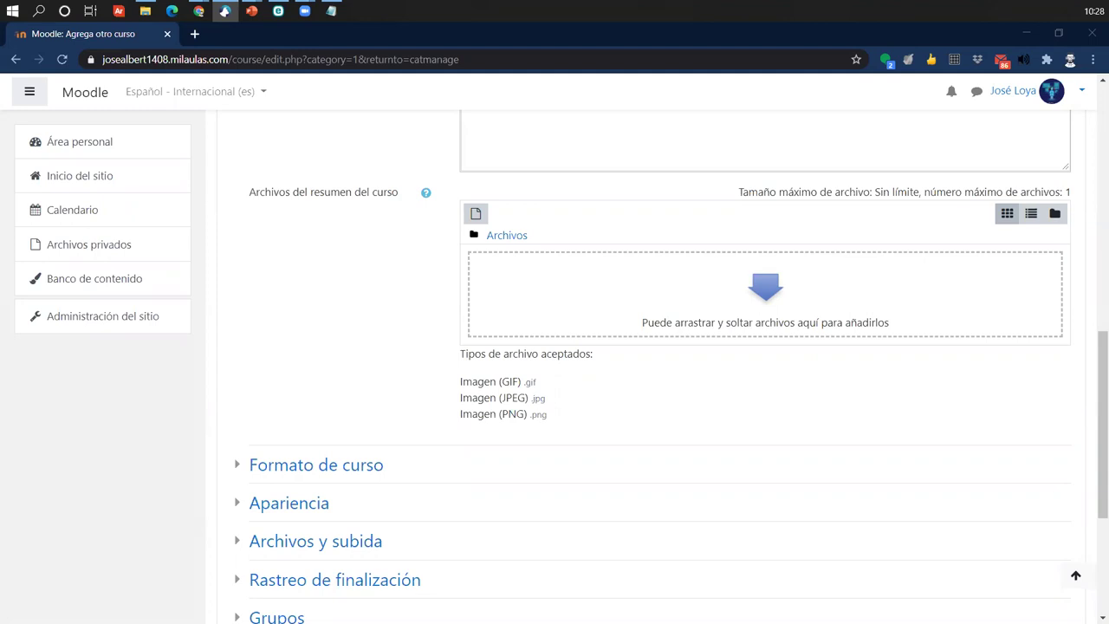
scroll(555, 382, "down", 2)
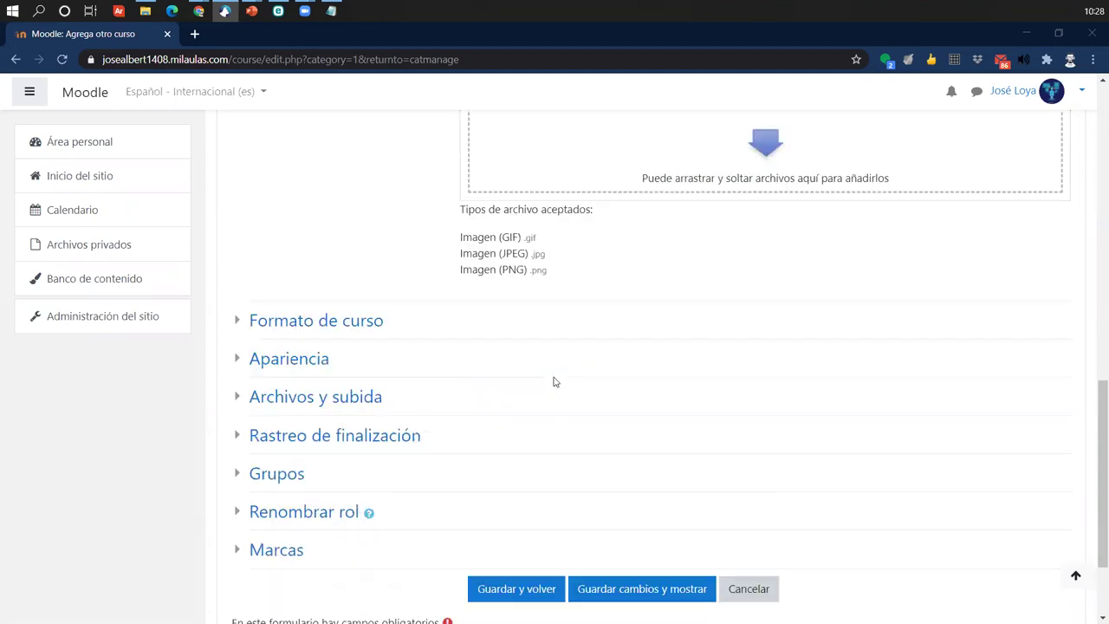
scroll(382, 389, "up", 1)
scroll(280, 364, "down", 1)
- Keep Formato de temas under Formato de curso and set Número de secciones to 1
left_click(245, 326)
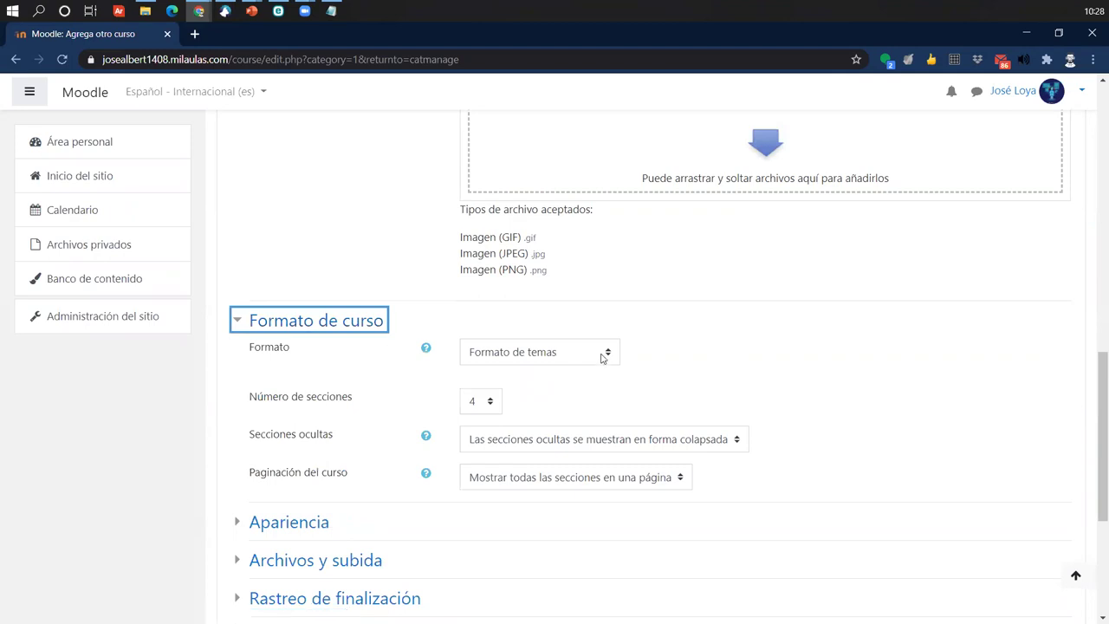
left_click(602, 354)
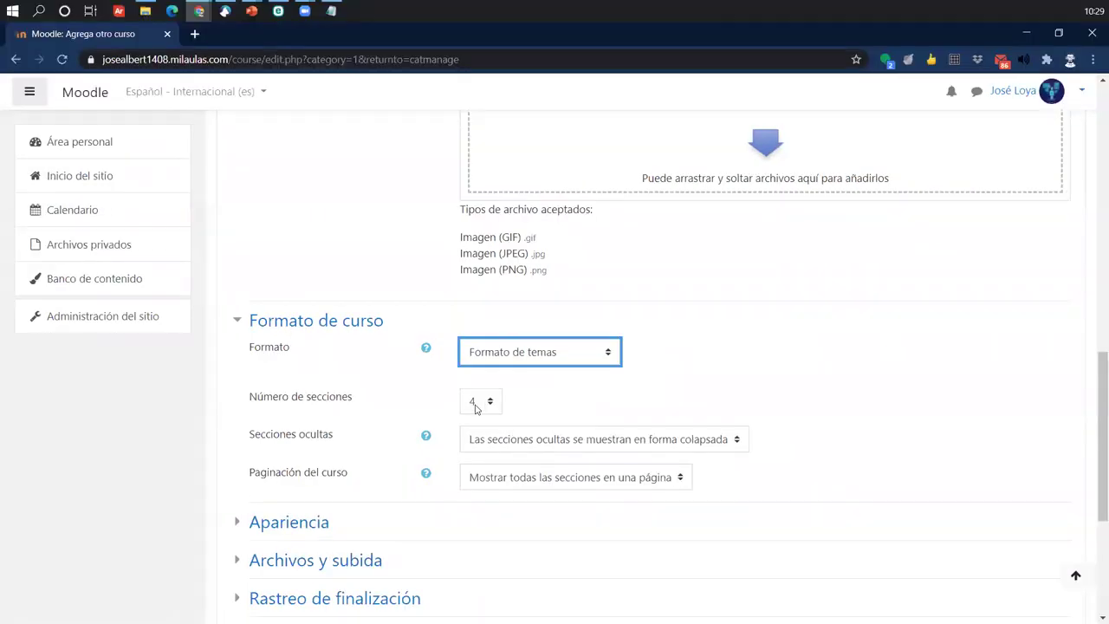
left_click(475, 405)
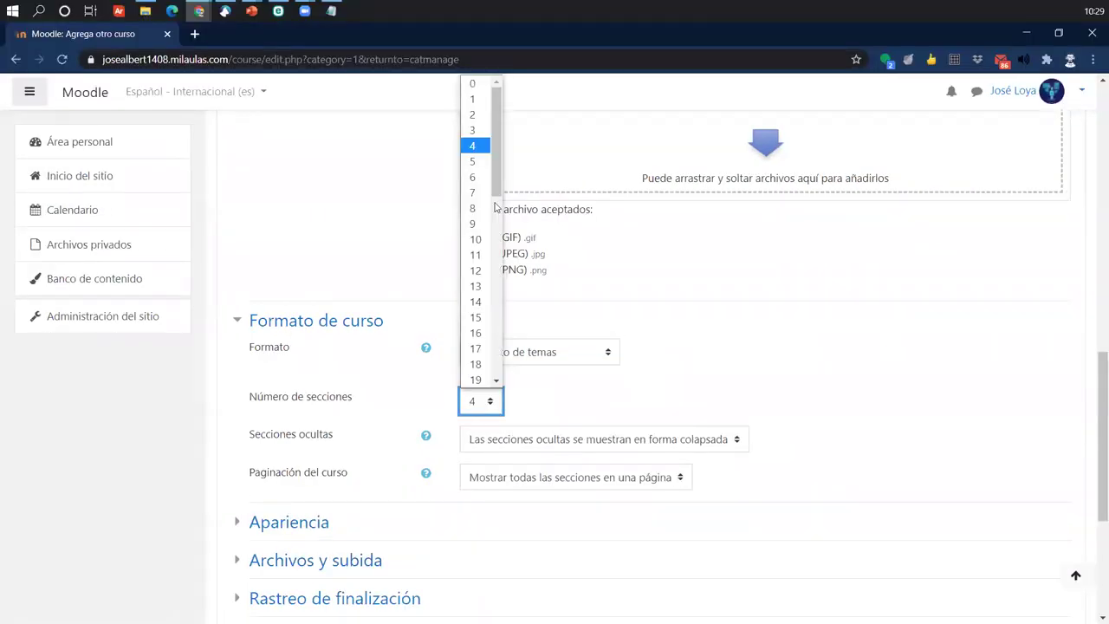
left_click(484, 100)
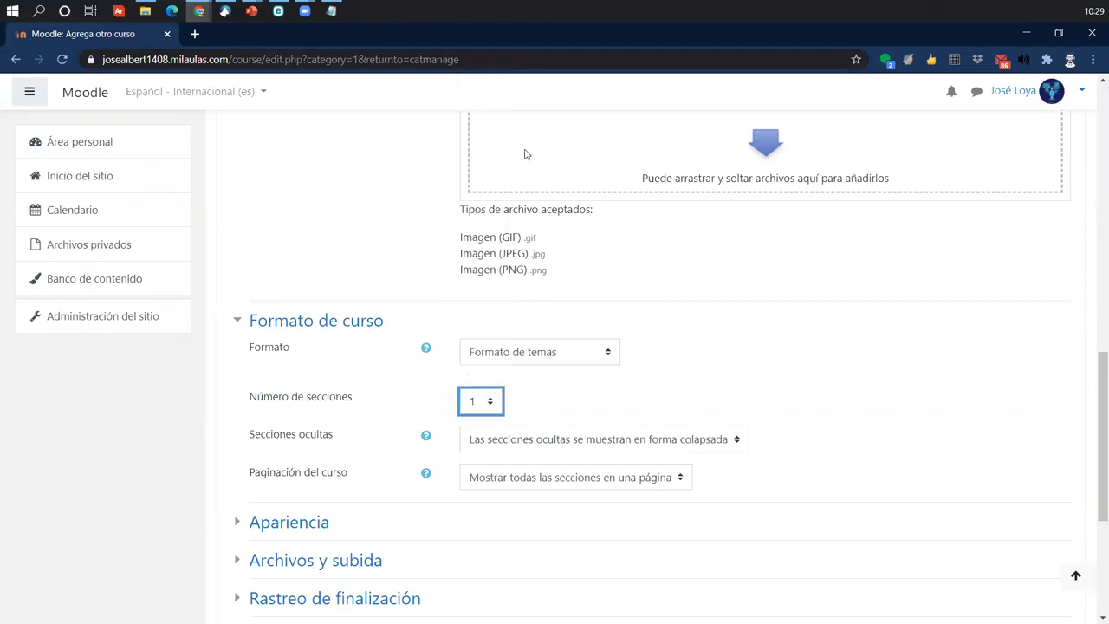
scroll(388, 405, "up", 9)
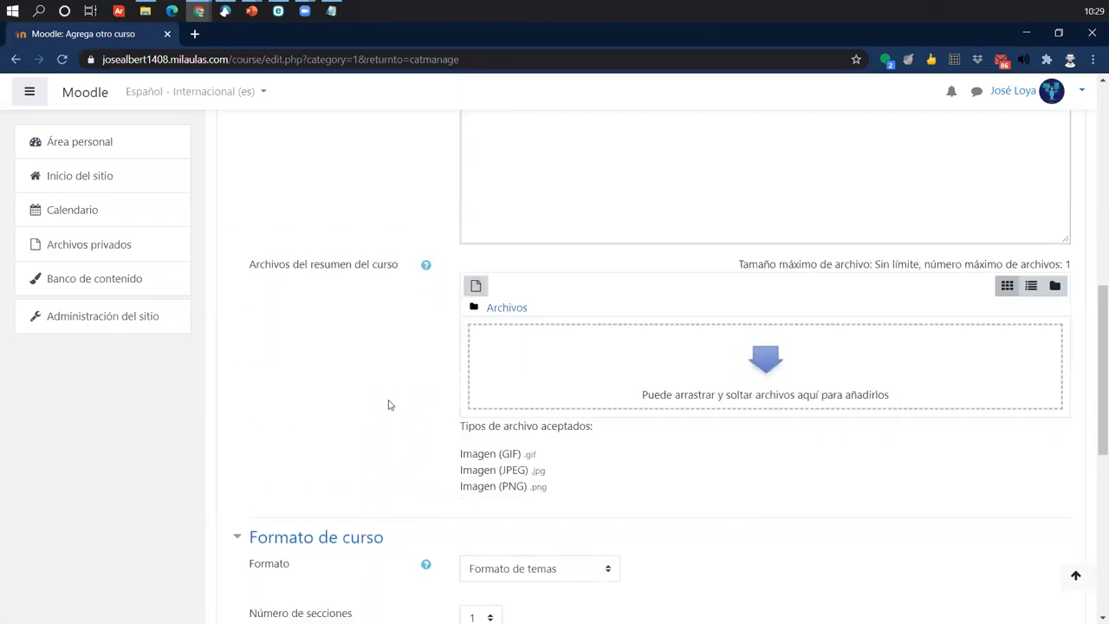
scroll(388, 405, "down", 3)
scroll(389, 404, "down", 5)
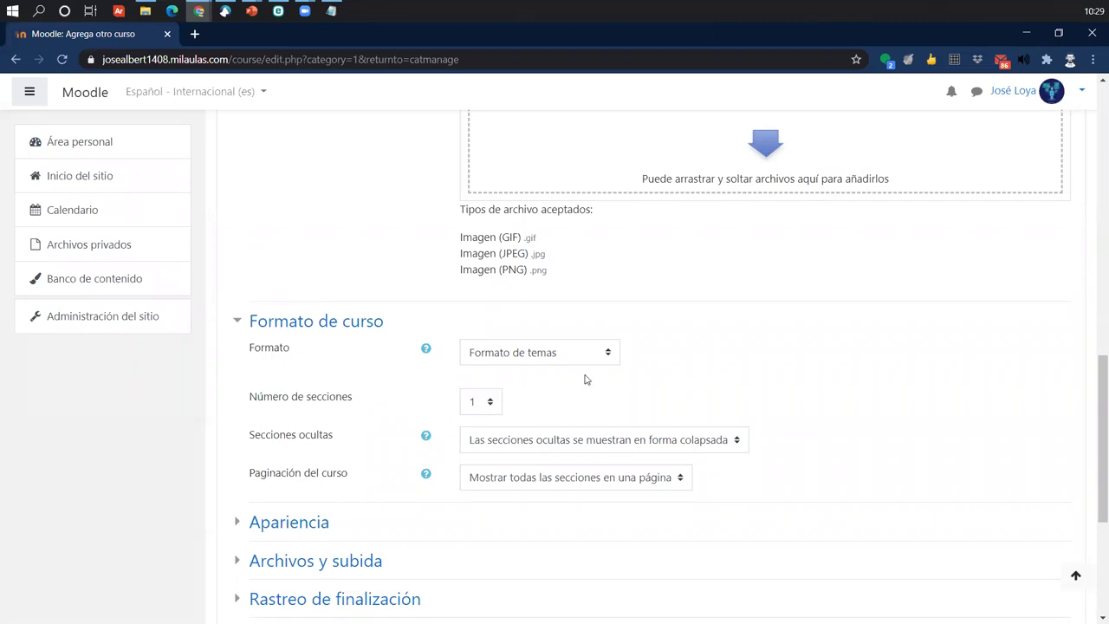
- Under Archivos y subida, limit users' maximum upload size to 2MB
scroll(633, 416, "down", 3)
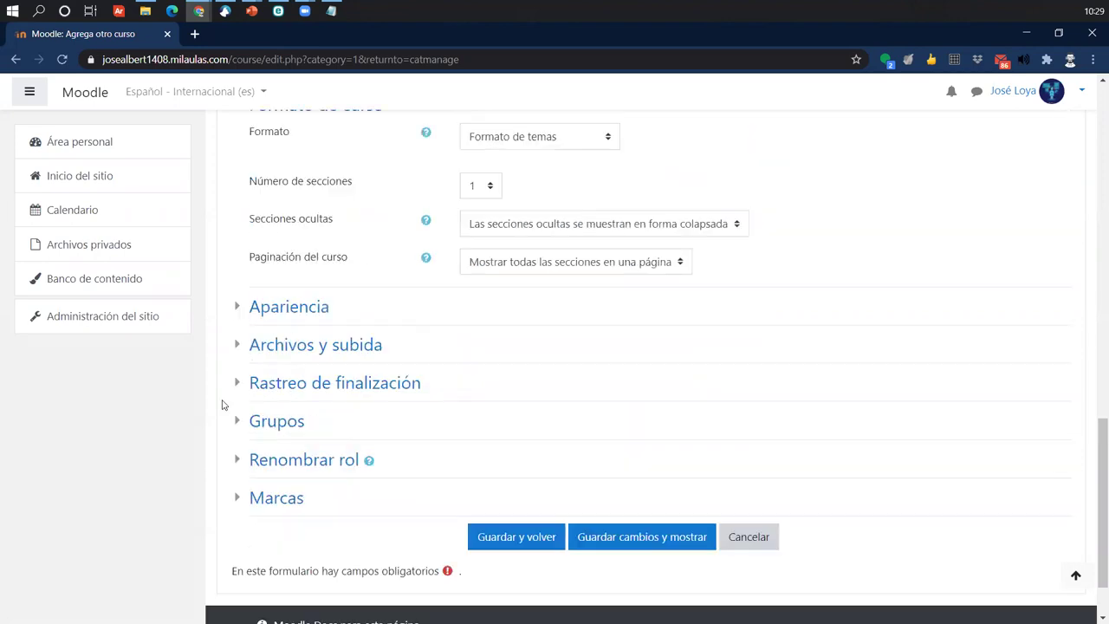
left_click(302, 347)
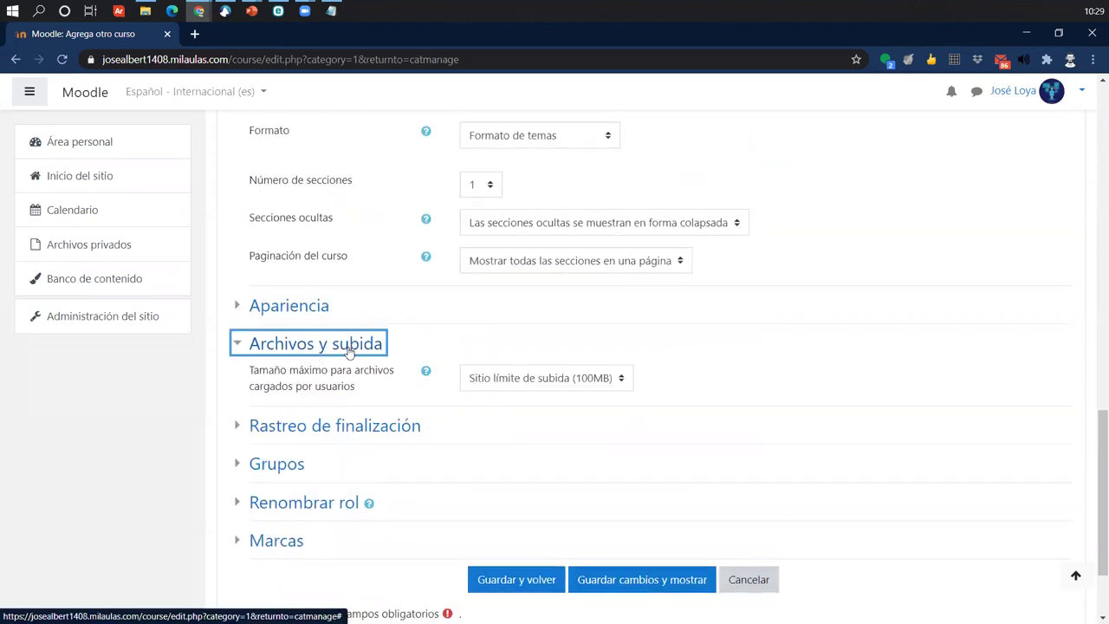
left_click(568, 388)
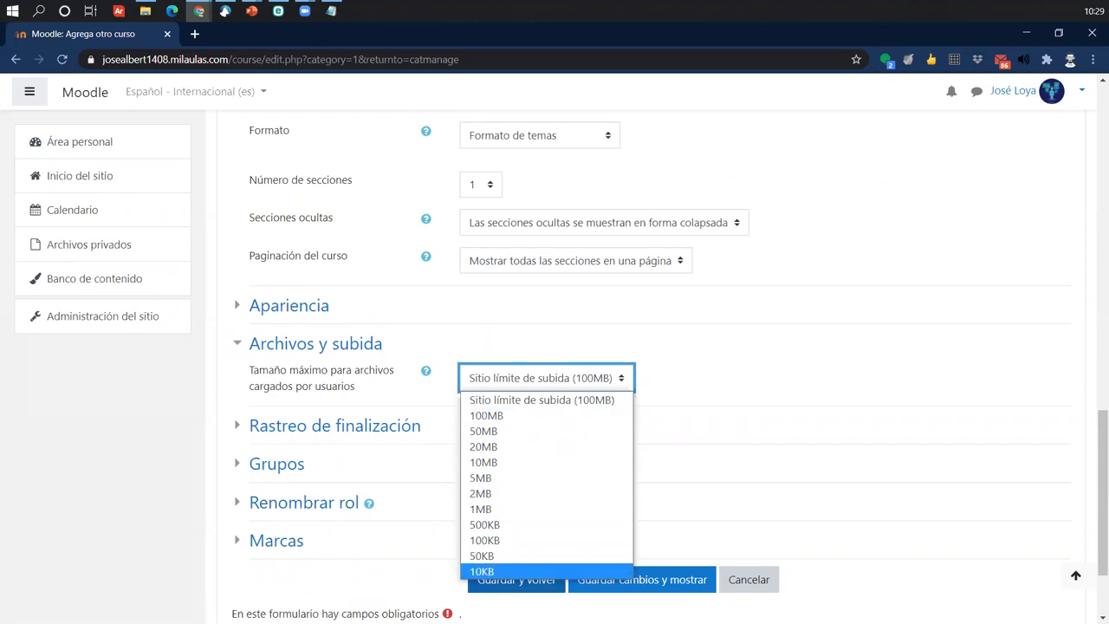
left_click(485, 494)
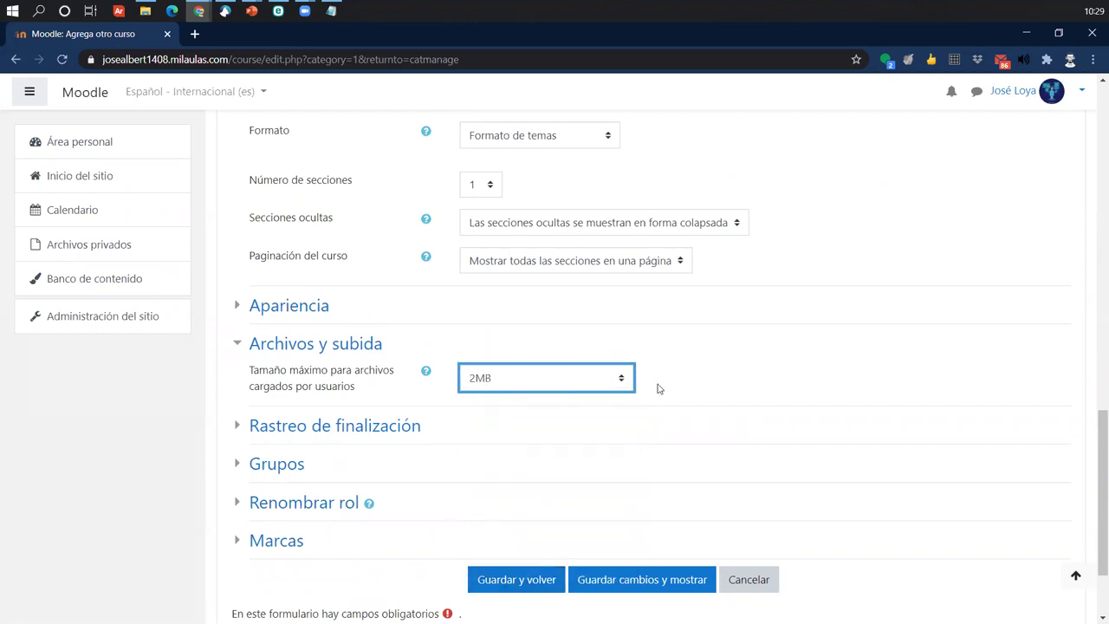
left_click(577, 383)
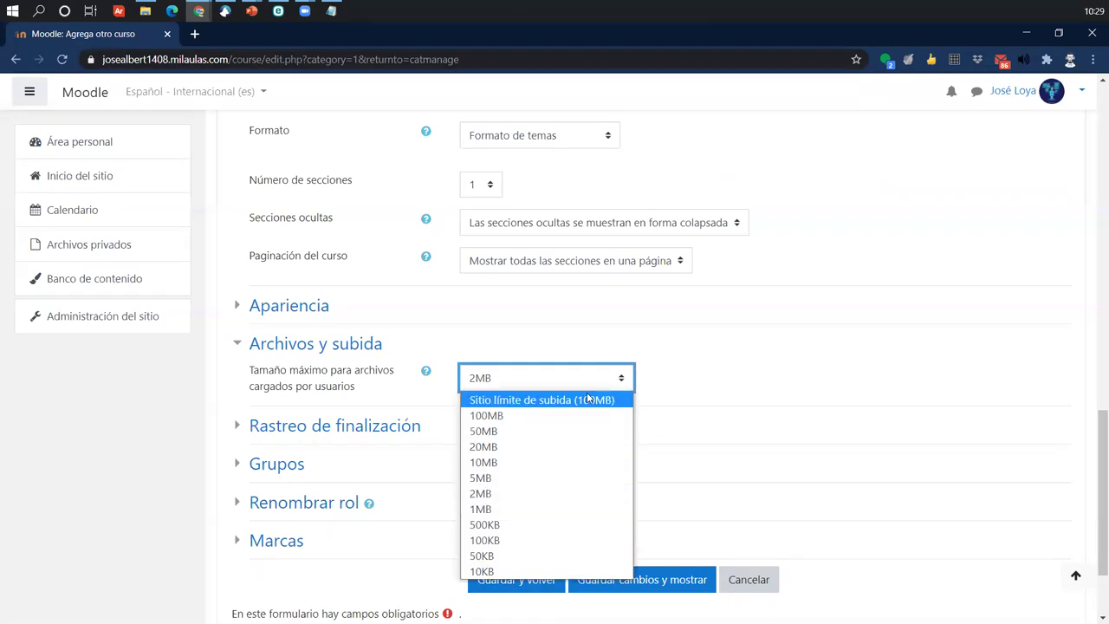
left_click(495, 495)
left_click(713, 383)
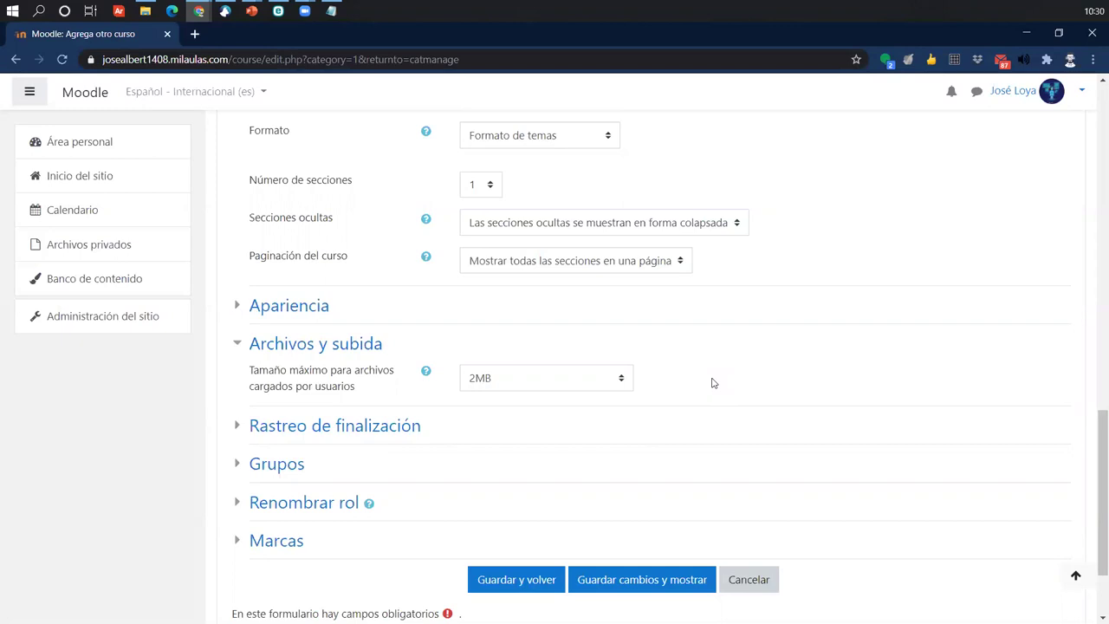
scroll(800, 359, "up", 10)
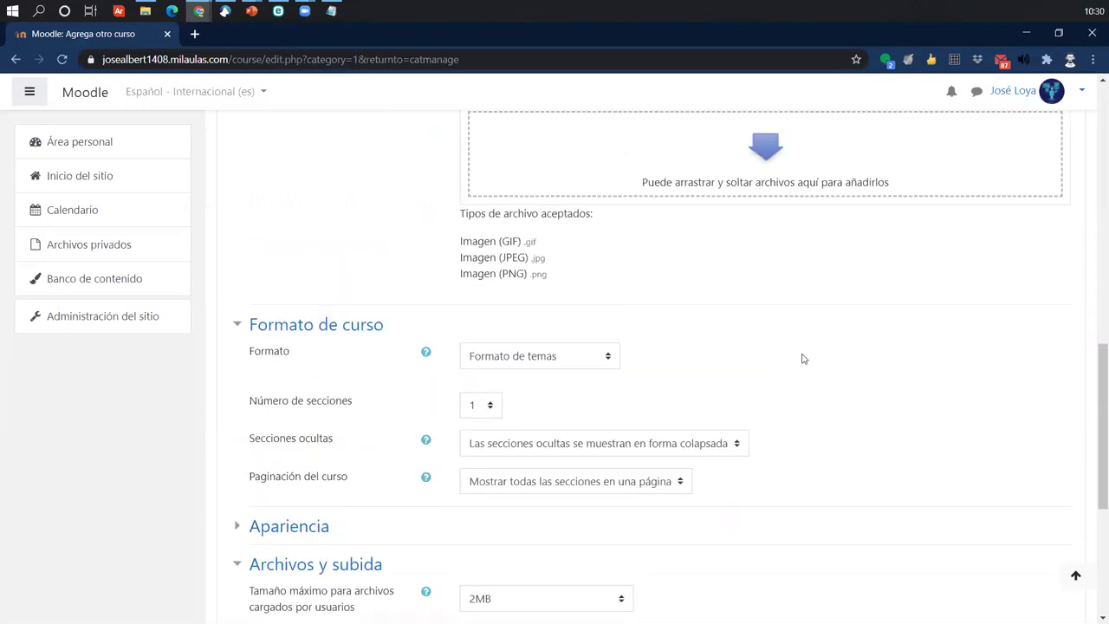
scroll(606, 268, "up", 3)
scroll(633, 257, "down", 15)
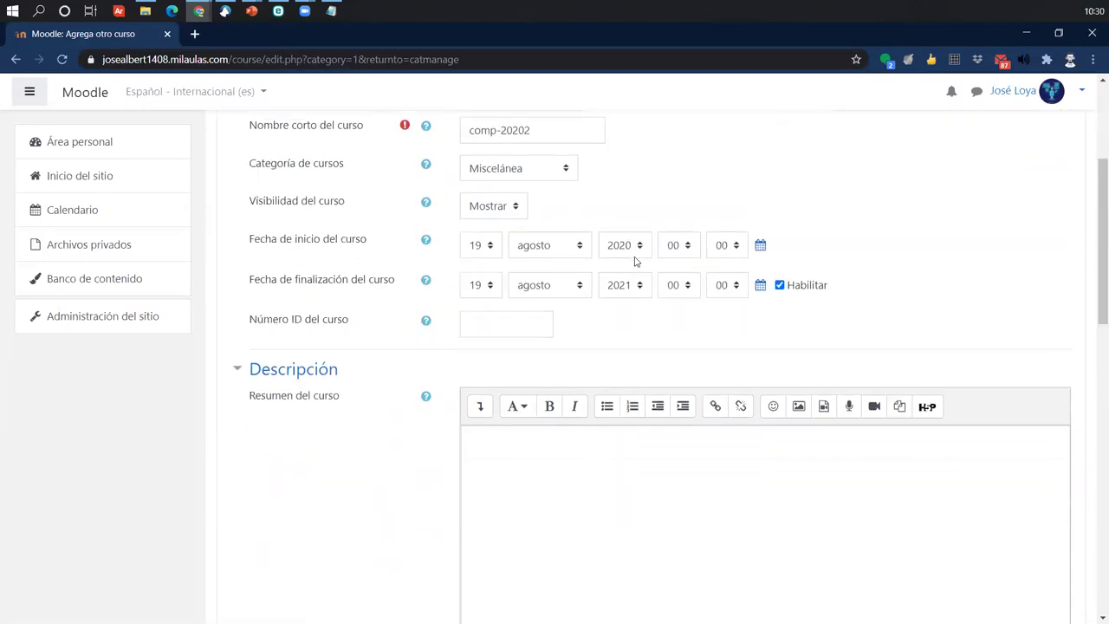
scroll(650, 406, "down", 2)
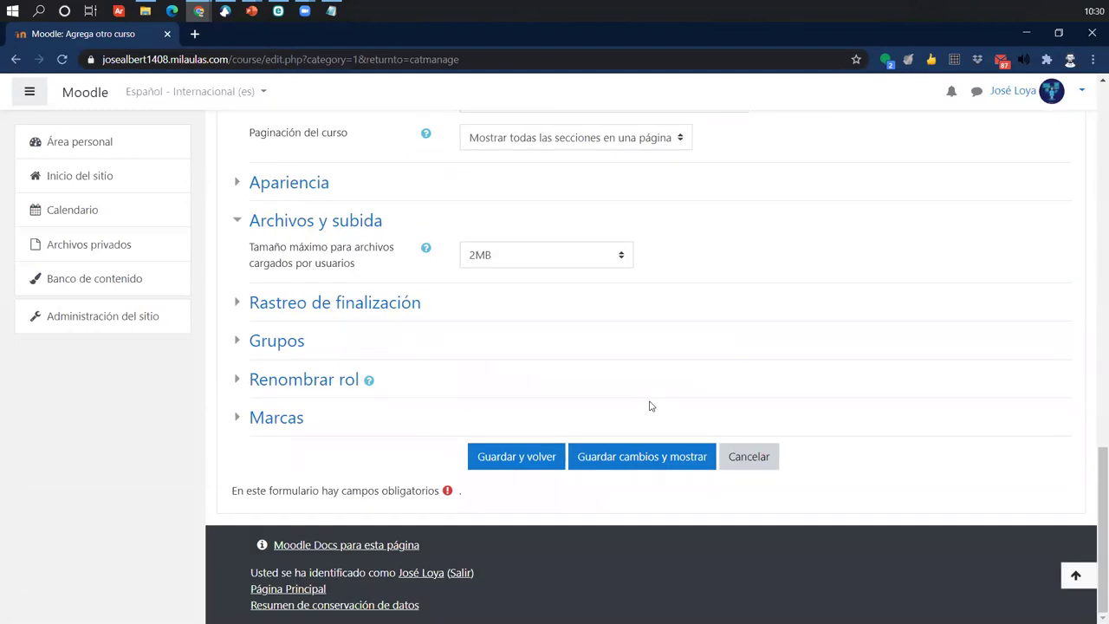
scroll(688, 362, "up", 2)
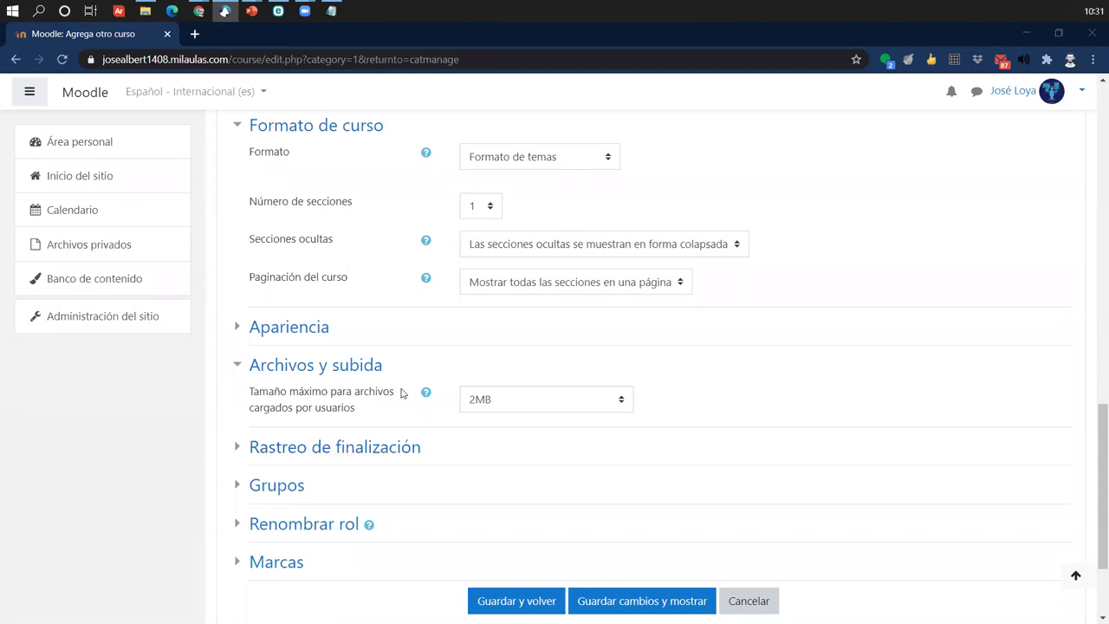
scroll(404, 390, "up", 4)
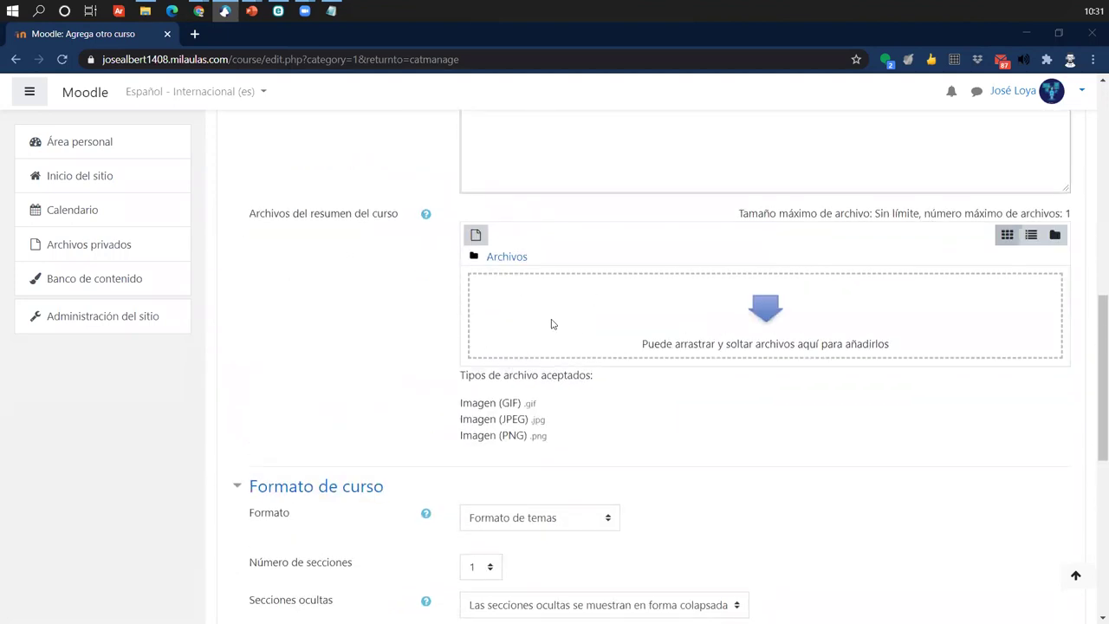
scroll(407, 414, "up", 7)
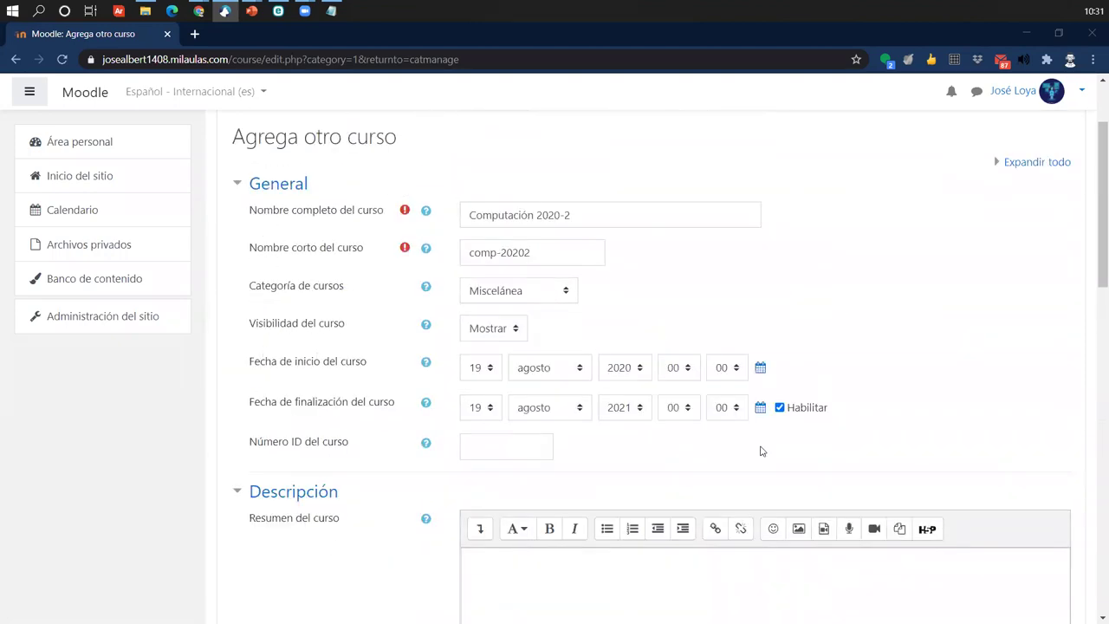
scroll(672, 567, "down", 1)
scroll(672, 567, "down", 5)
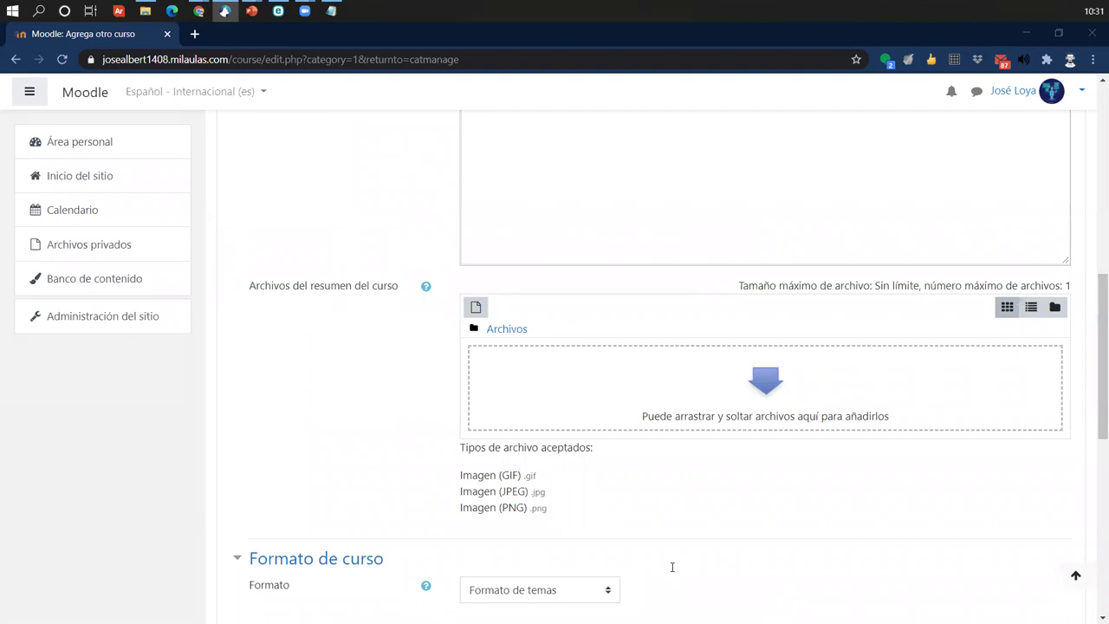
scroll(780, 451, "down", 5)
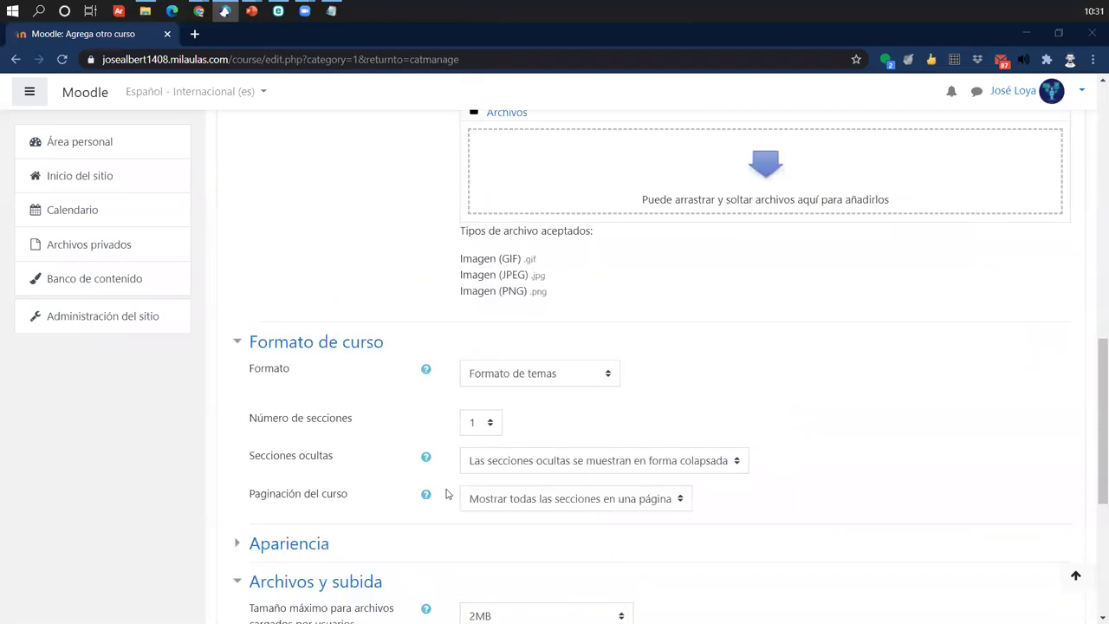
scroll(346, 520, "down", 2)
scroll(327, 498, "up", 10)
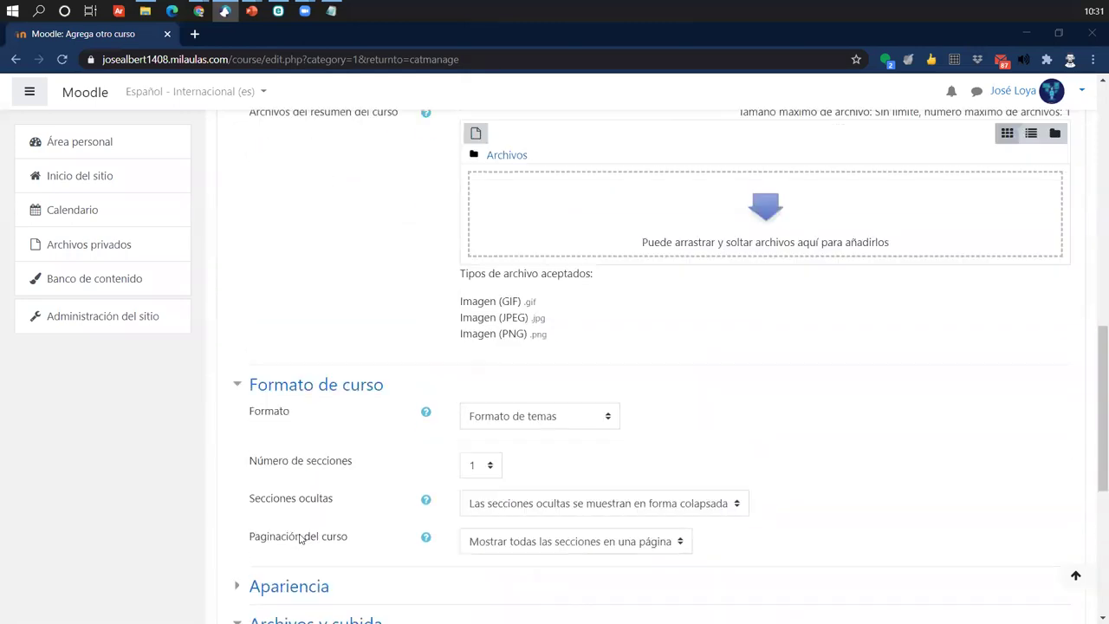
scroll(327, 499, "up", 3)
scroll(404, 433, "down", 11)
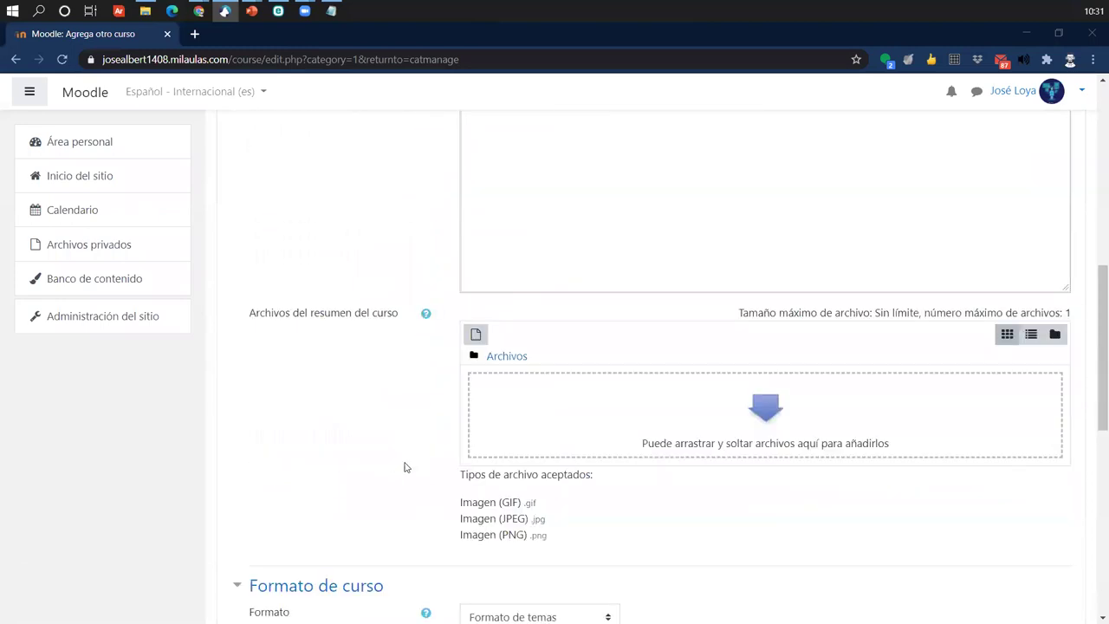
scroll(451, 598, "down", 4)
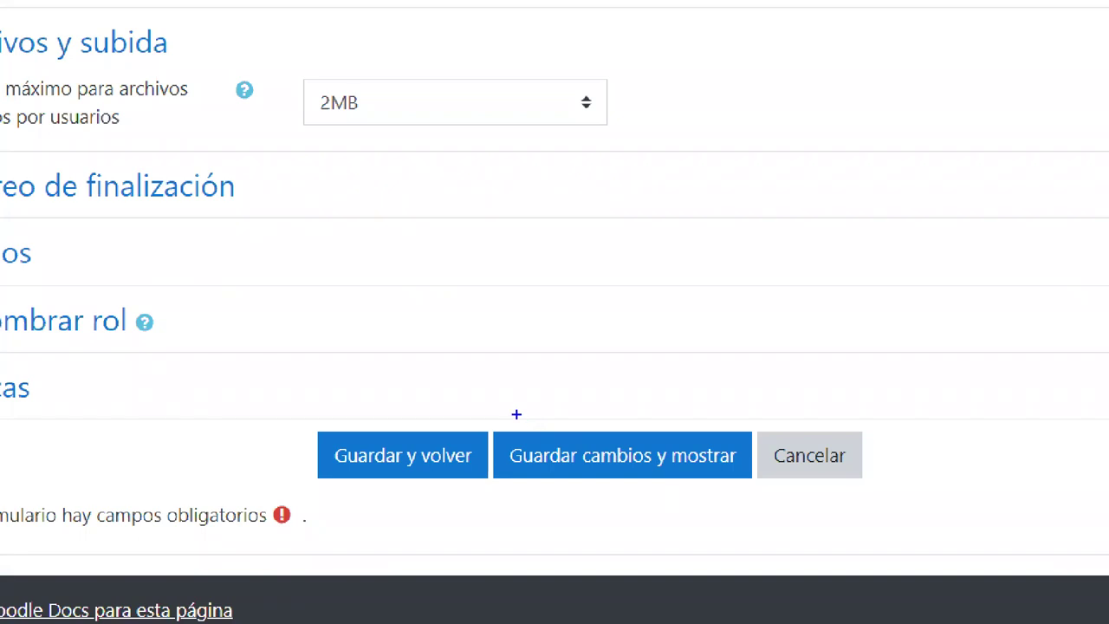
- Save the Computación 2020-2 course with Guardar cambios y mostrar
mouse_move(484, 417)
left_mouse_down()
mouse_move(768, 514)
mouse_move(761, 499)
left_mouse_up()
left_click_drag(723, 426, 753, 266)
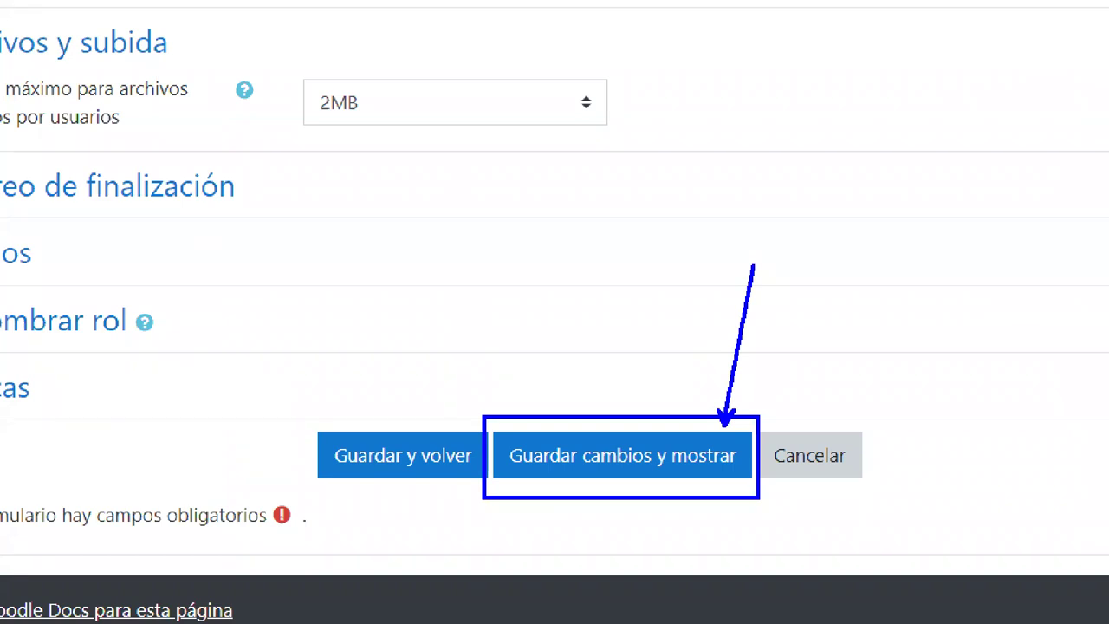
key("Escape")
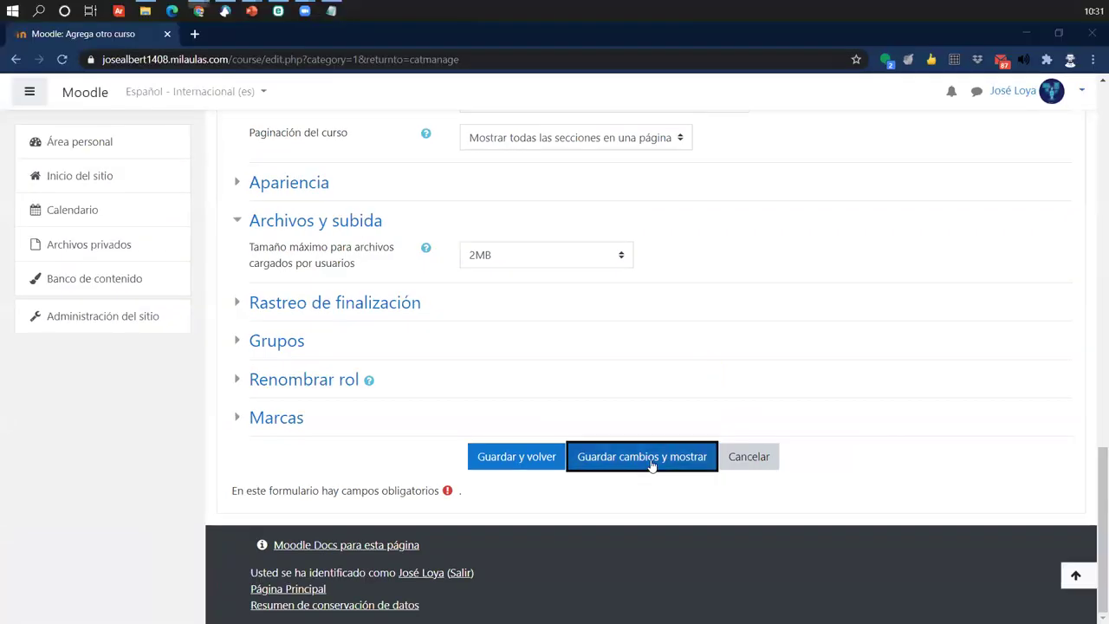
key("Return")
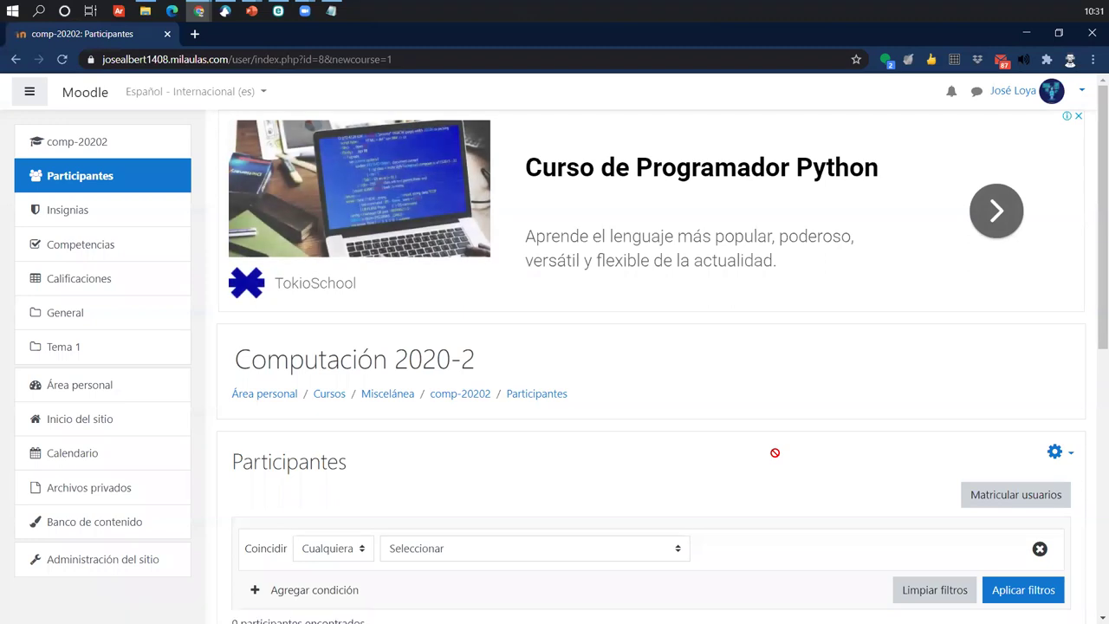
- Scroll down the course's Participantes page
scroll(775, 452, "down", 2)
scroll(775, 452, "down", 2)
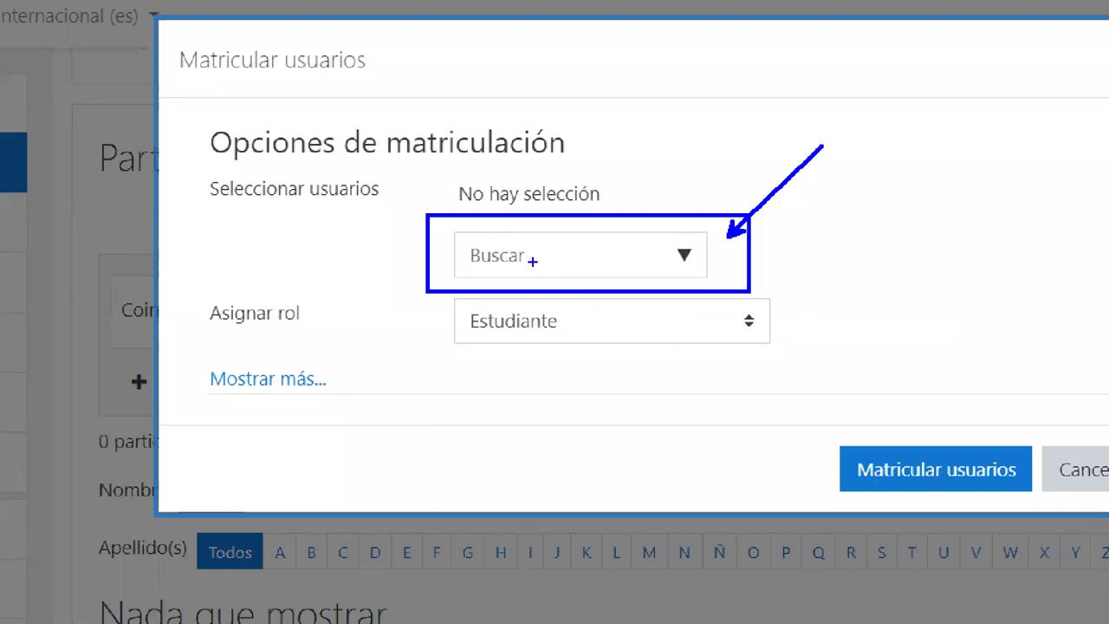
- Search Matricular usuarios for the user's full name, then shorten it to the first name to list two matches
key("t")
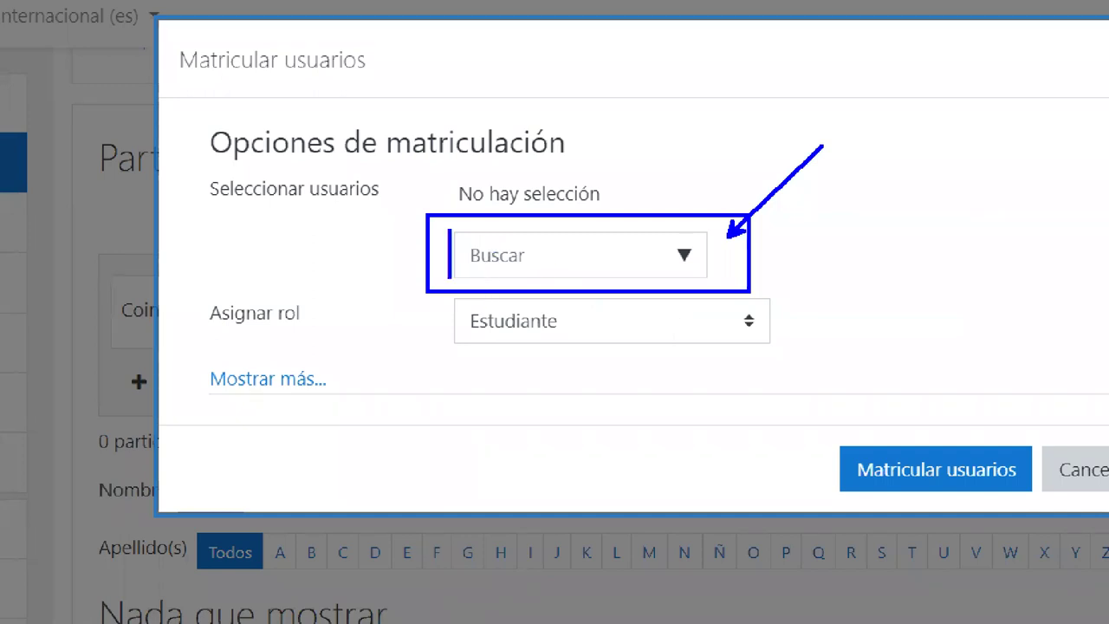
type("Jos")
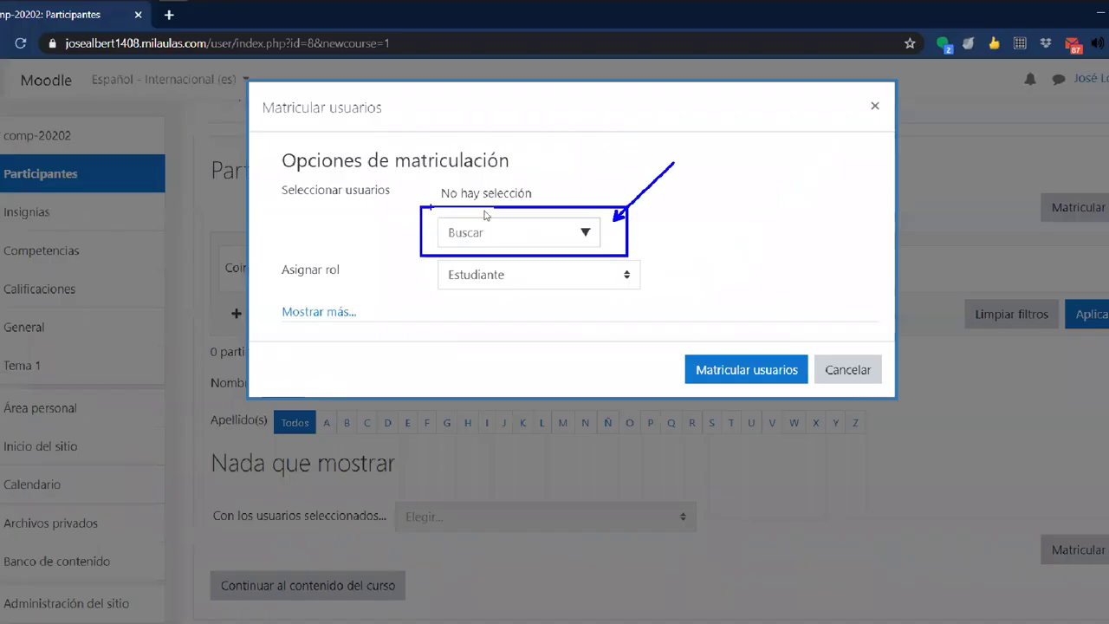
left_click(611, 244)
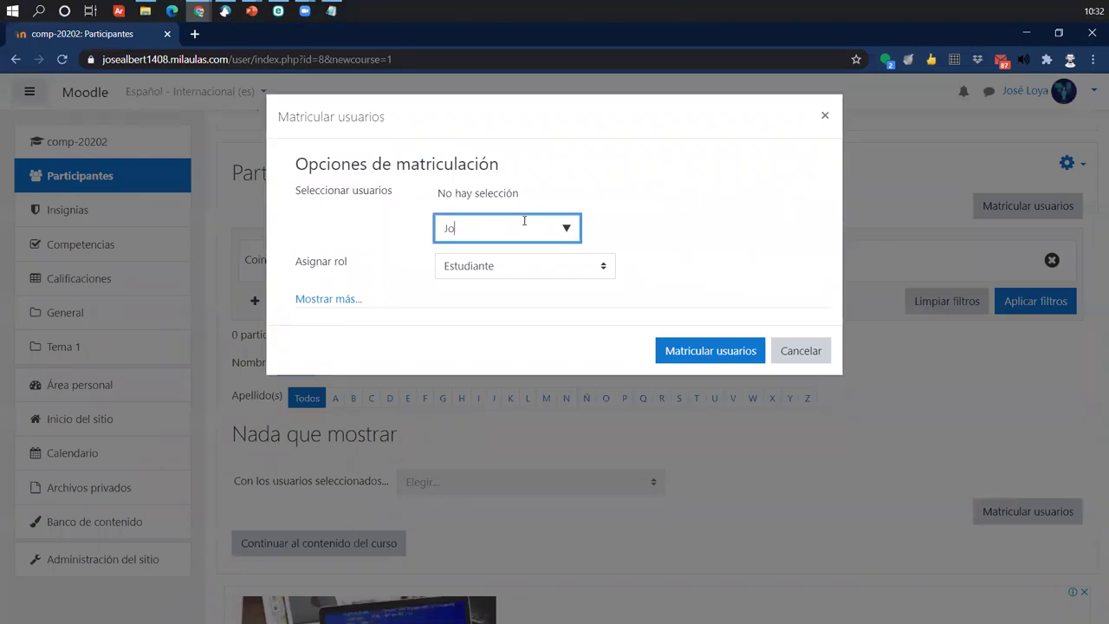
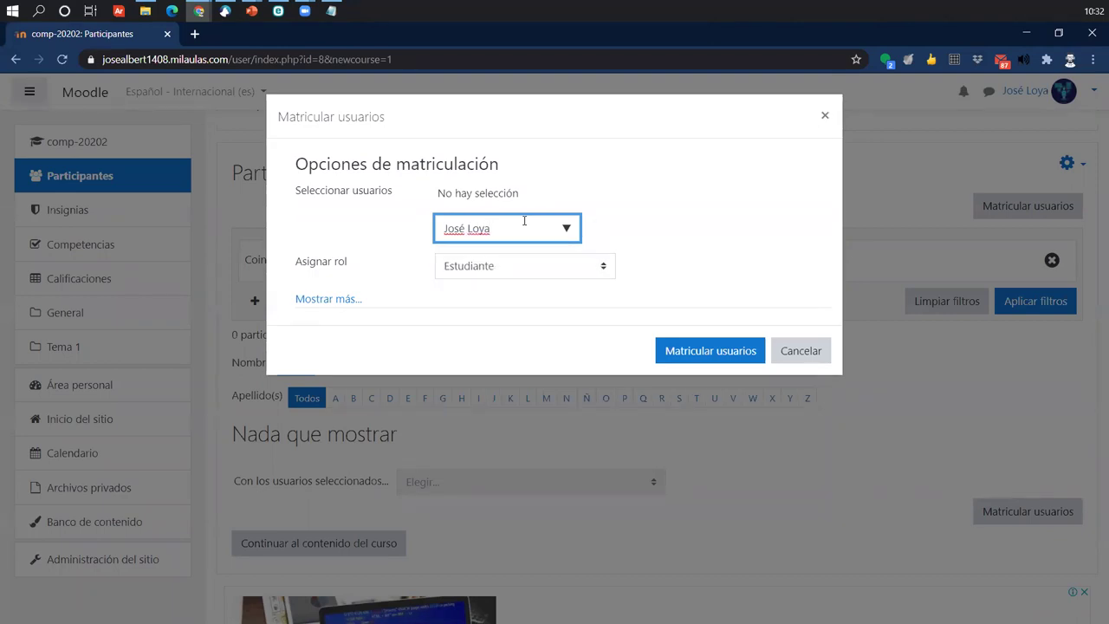
left_click(574, 233)
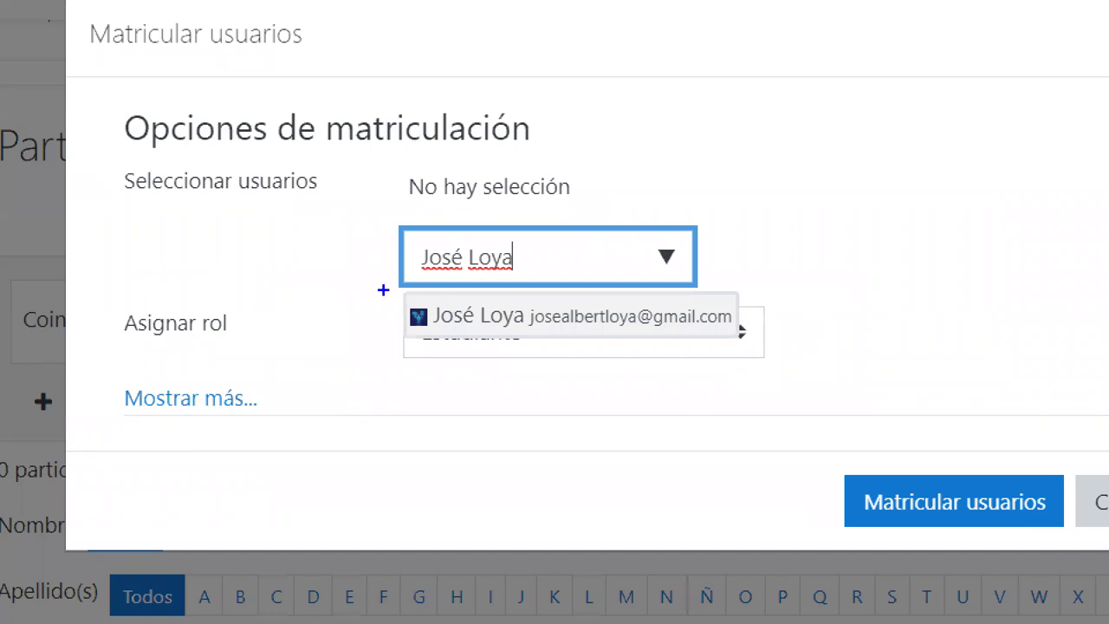
left_click_drag(383, 289, 757, 340)
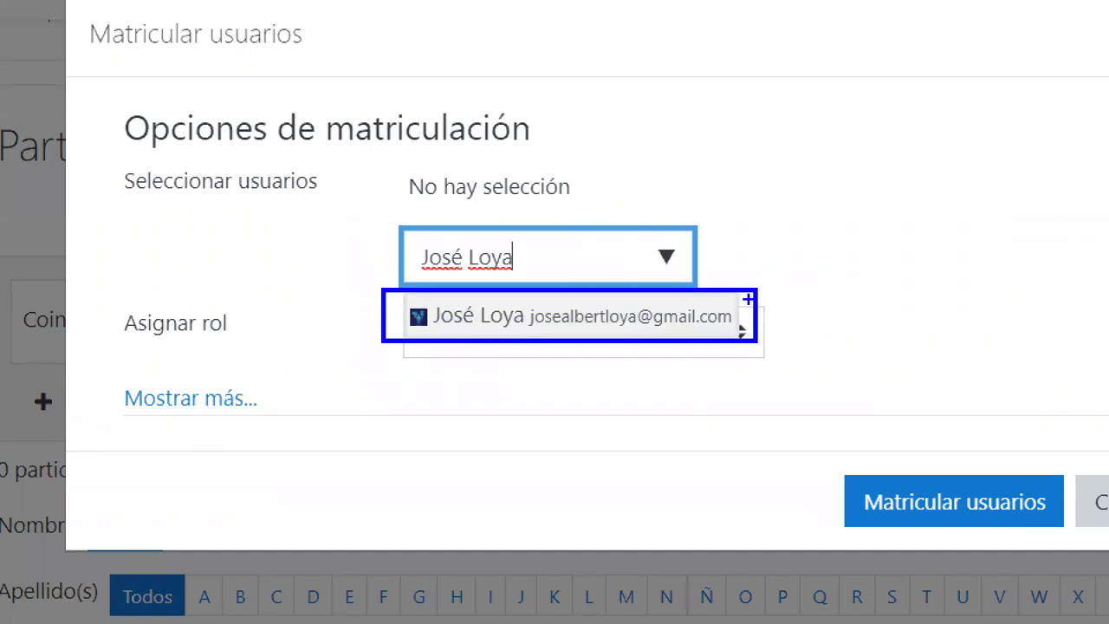
left_click_drag(832, 211, 750, 294)
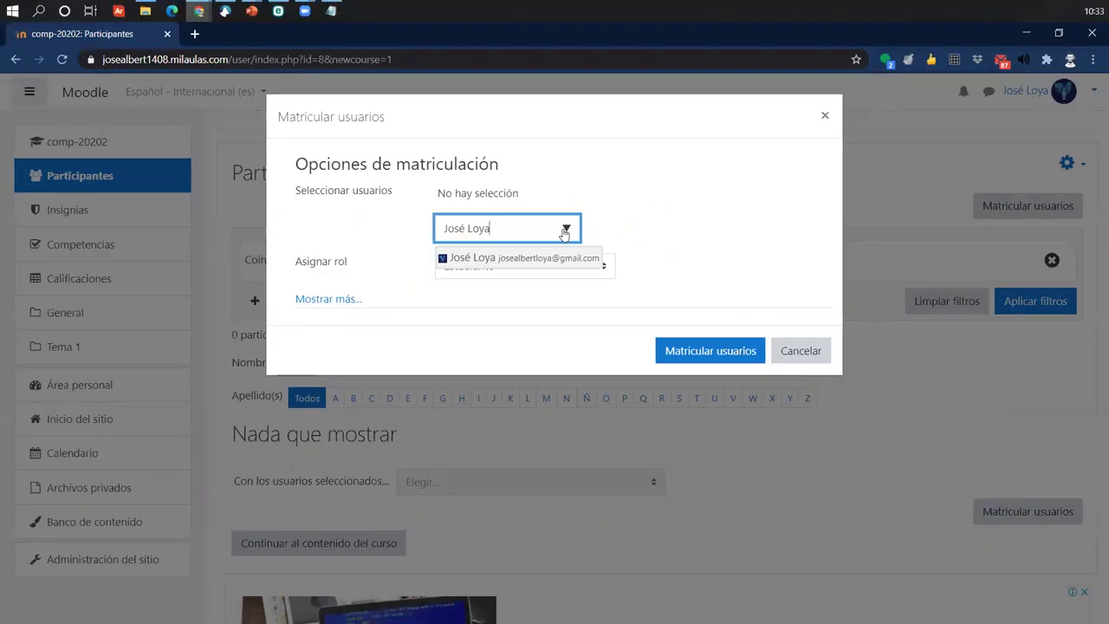
key("BackSpace")
key("BackSpace")
key("BackSpace")
key("BackSpace")
key("BackSpace")
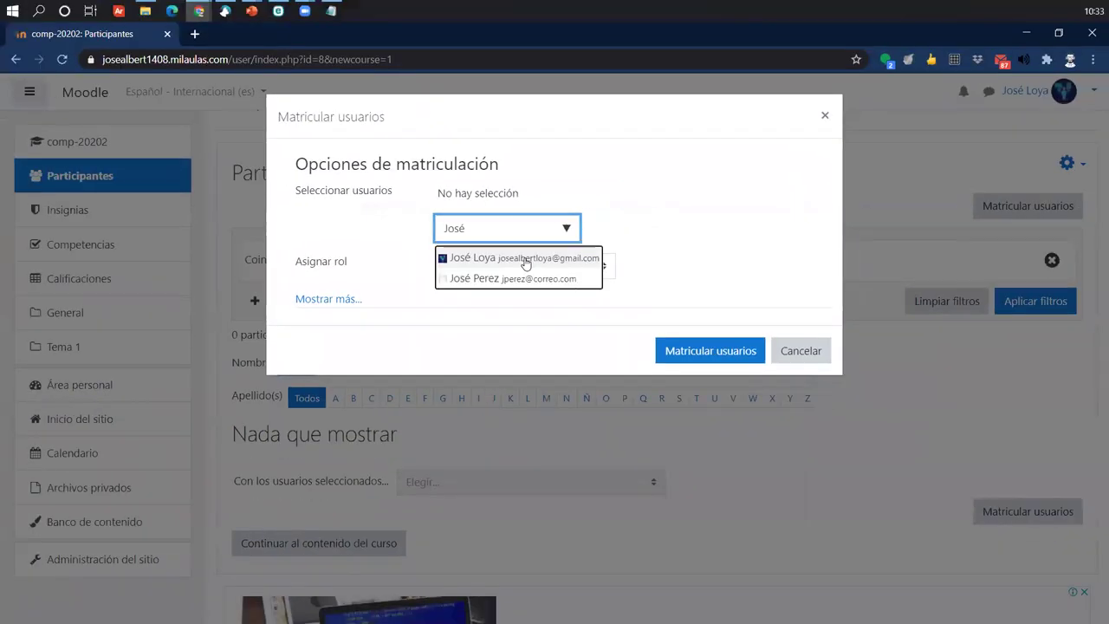
- Select the matching user for enrolment and review the Asignar rol options, keeping Estudiante
left_click(487, 260)
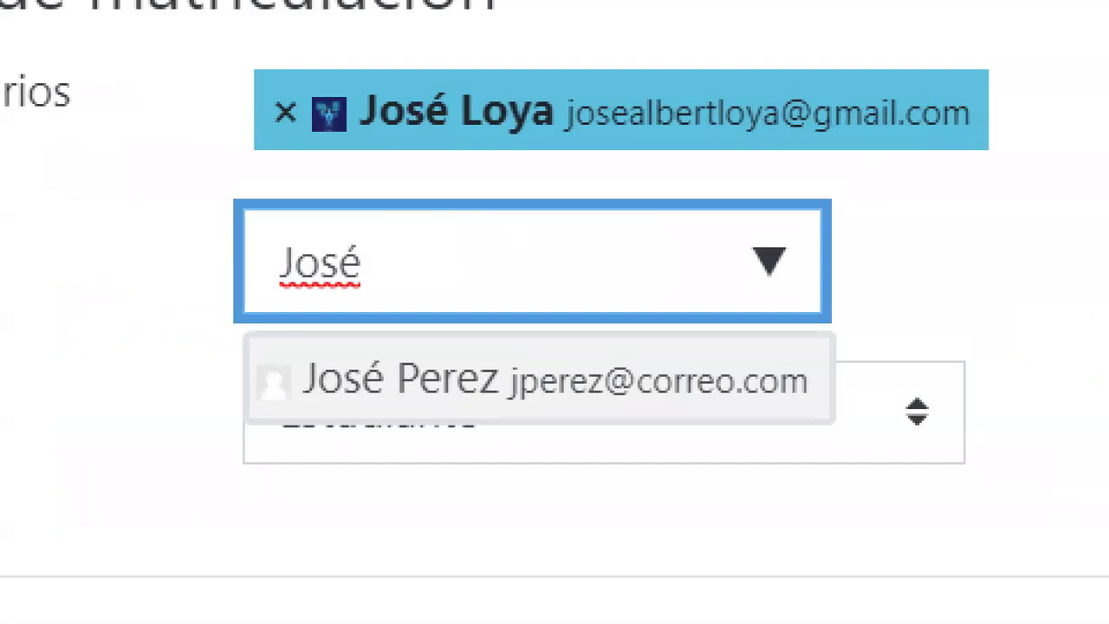
mouse_move(232, 58)
left_mouse_down()
mouse_move(910, 159)
mouse_move(1036, 161)
left_mouse_up()
left_click_drag(985, 126, 1084, 264)
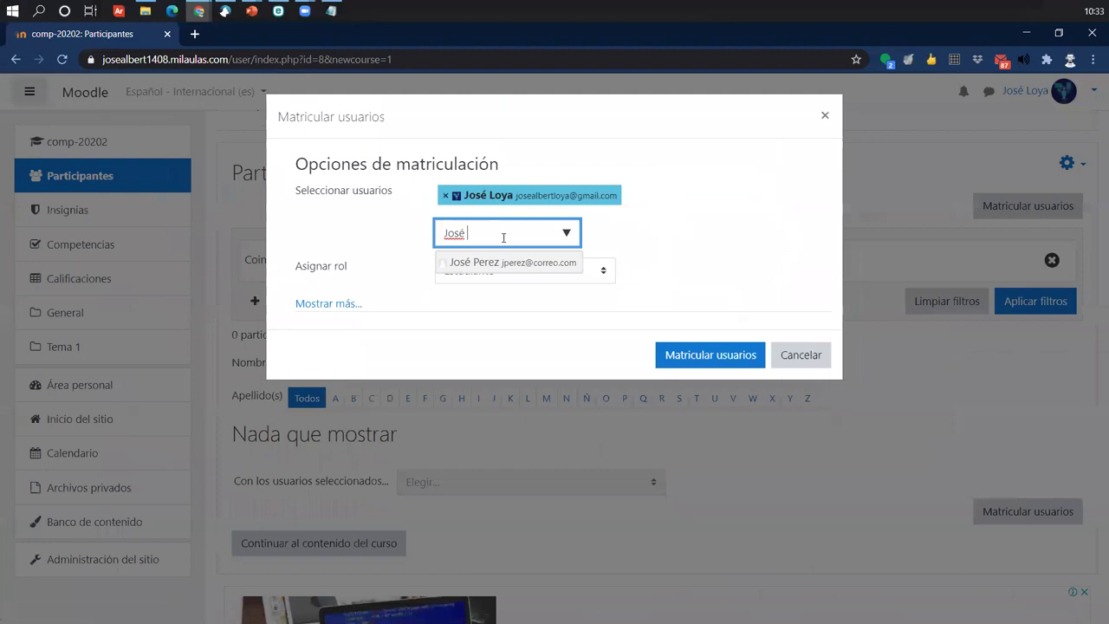
left_click(491, 302)
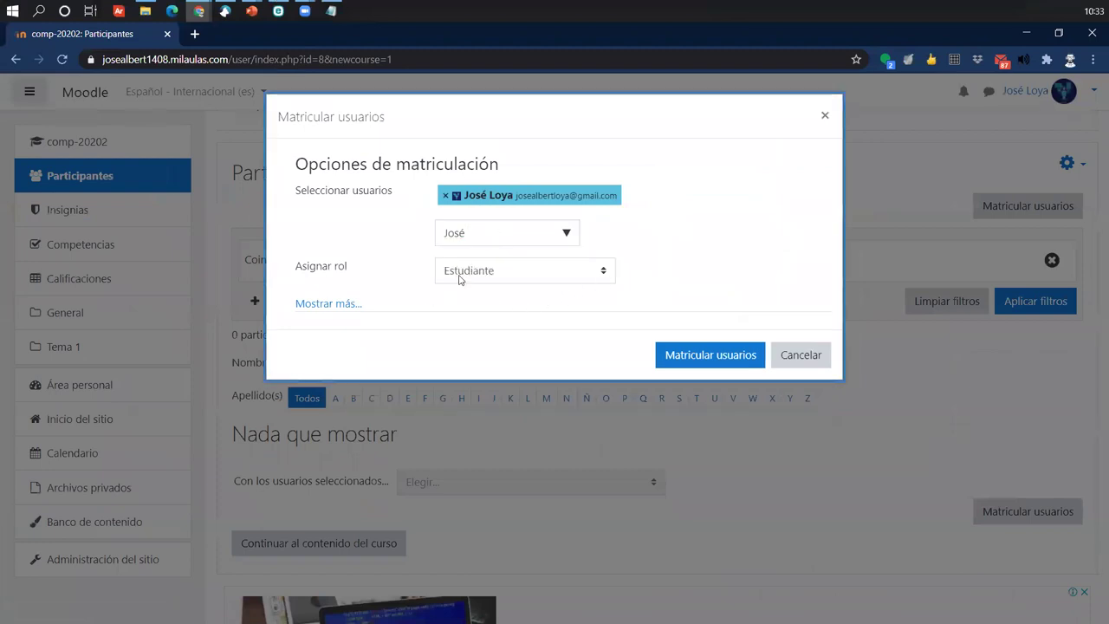
left_click(460, 270)
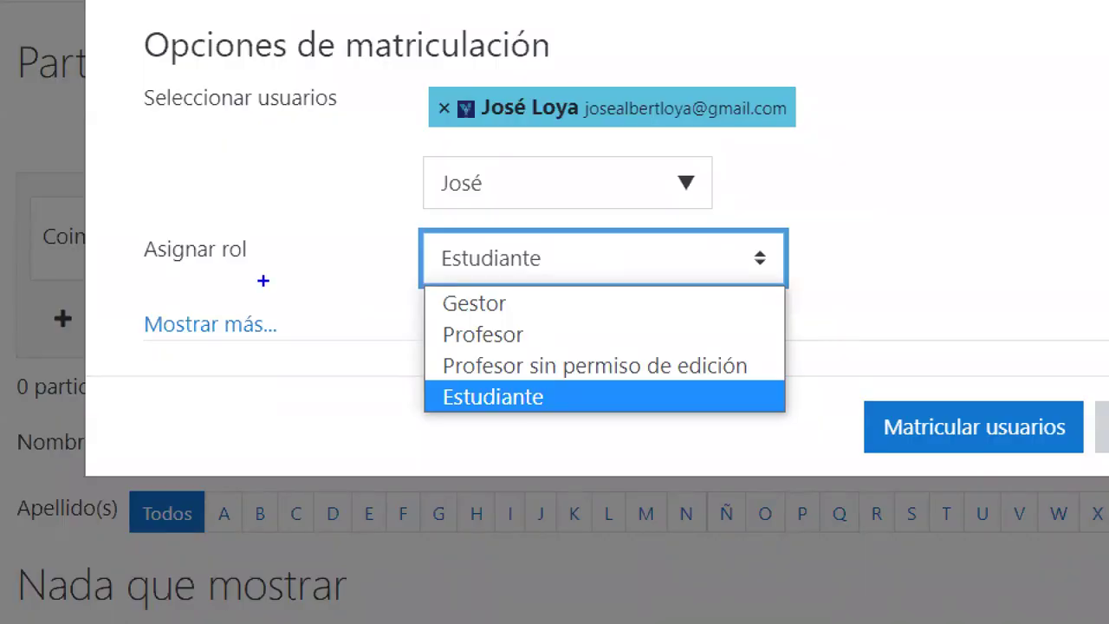
mouse_move(124, 222)
left_mouse_down()
mouse_move(264, 278)
mouse_move(291, 156)
left_mouse_up()
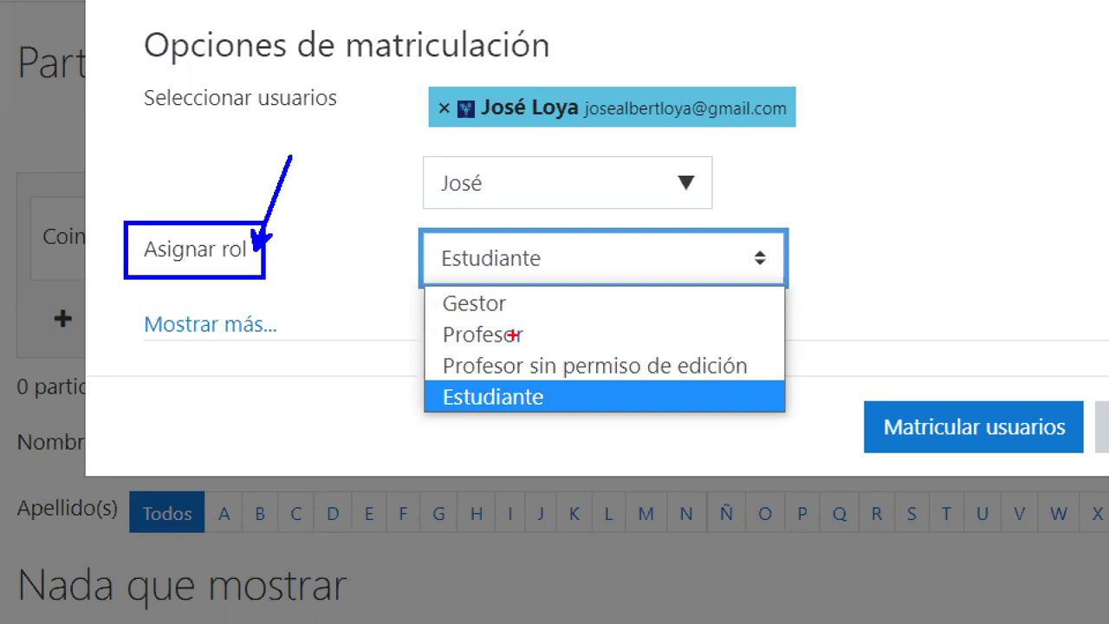
- In the Matricular usuarios dialog, change the selected user's assigned role from Estudiante to Profesor
mouse_move(408, 322)
left_mouse_down()
mouse_move(638, 374)
mouse_move(652, 352)
mouse_move(941, 196)
left_mouse_up()
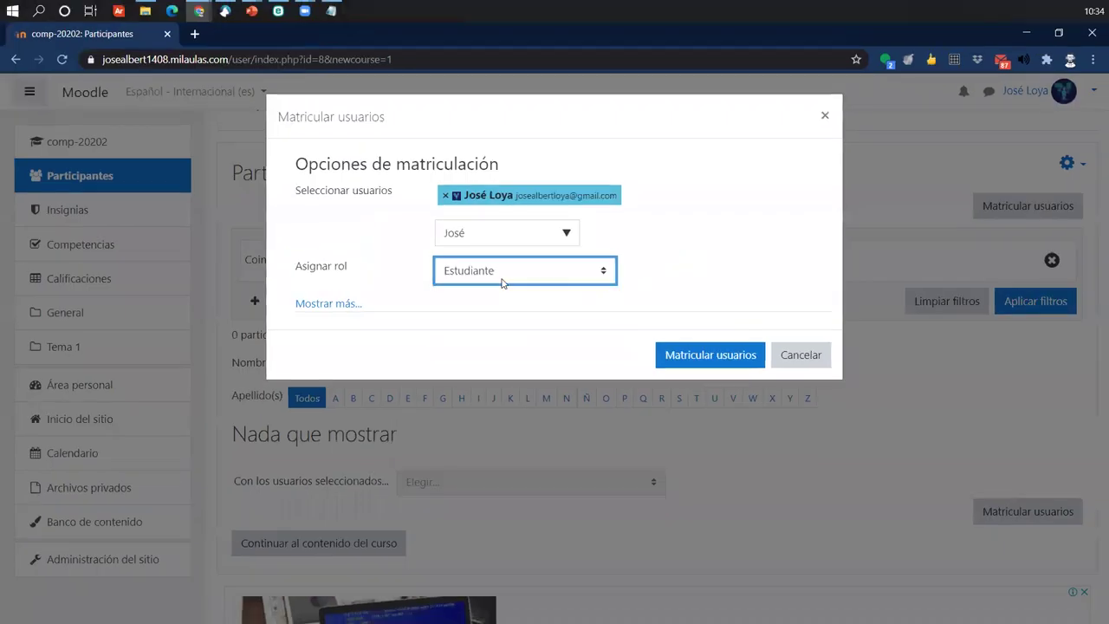
left_click(560, 277)
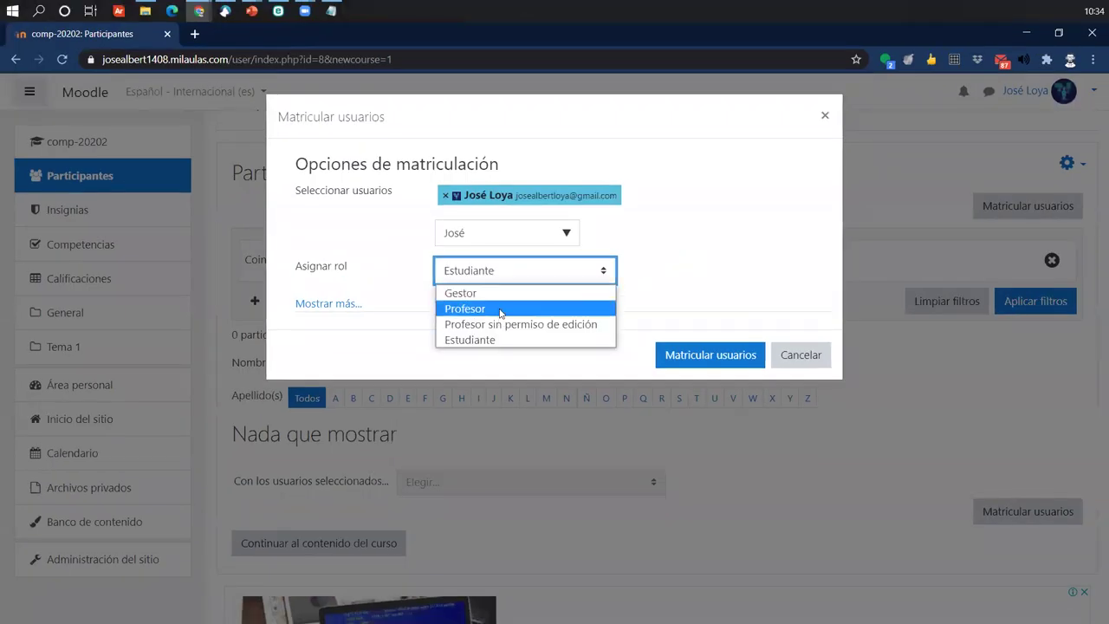
left_click(497, 310)
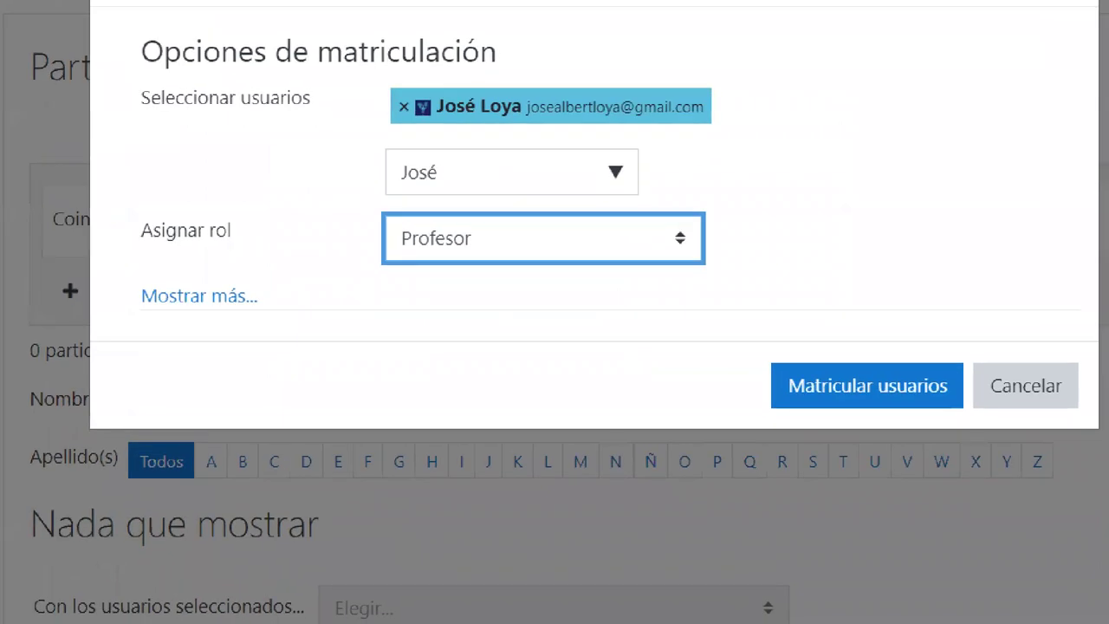
mouse_move(687, 111)
left_mouse_down()
mouse_move(694, 127)
mouse_move(697, 48)
left_mouse_up()
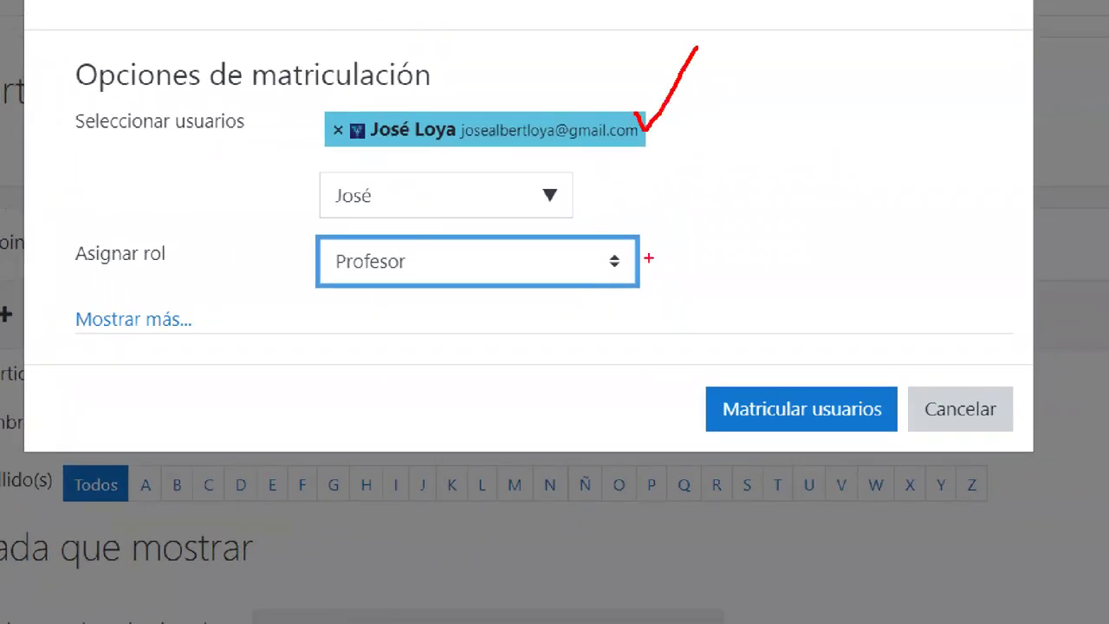
left_click_drag(632, 243, 702, 185)
mouse_move(686, 365)
left_mouse_down()
mouse_move(909, 435)
mouse_move(903, 444)
left_mouse_up()
left_click_drag(767, 429, 622, 562)
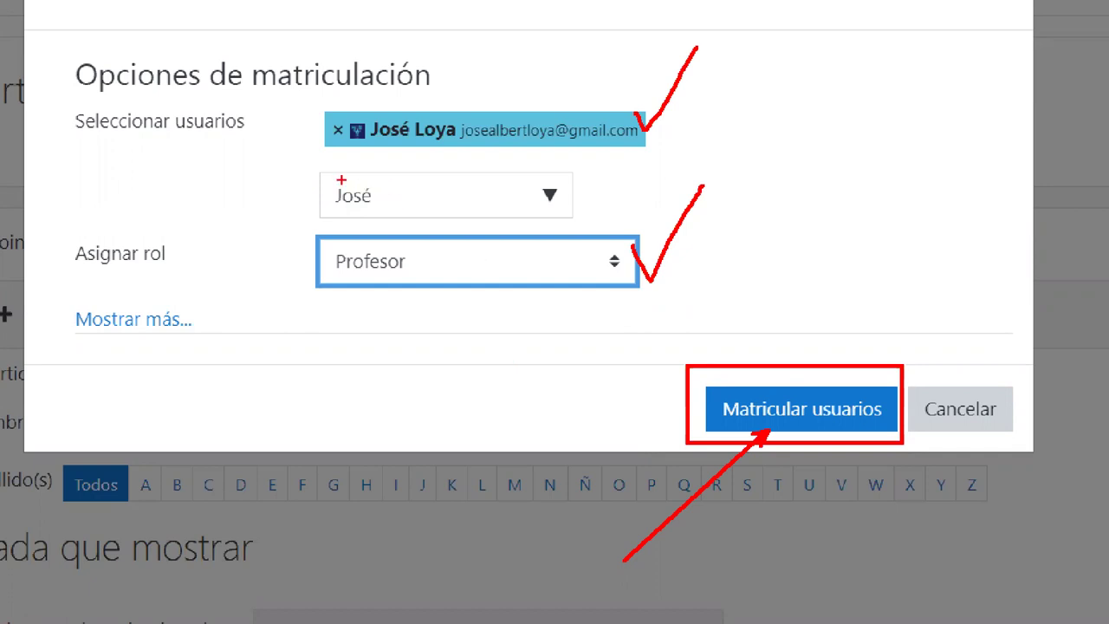
left_click_drag(308, 167, 511, 221)
left_click_drag(409, 207, 495, 289)
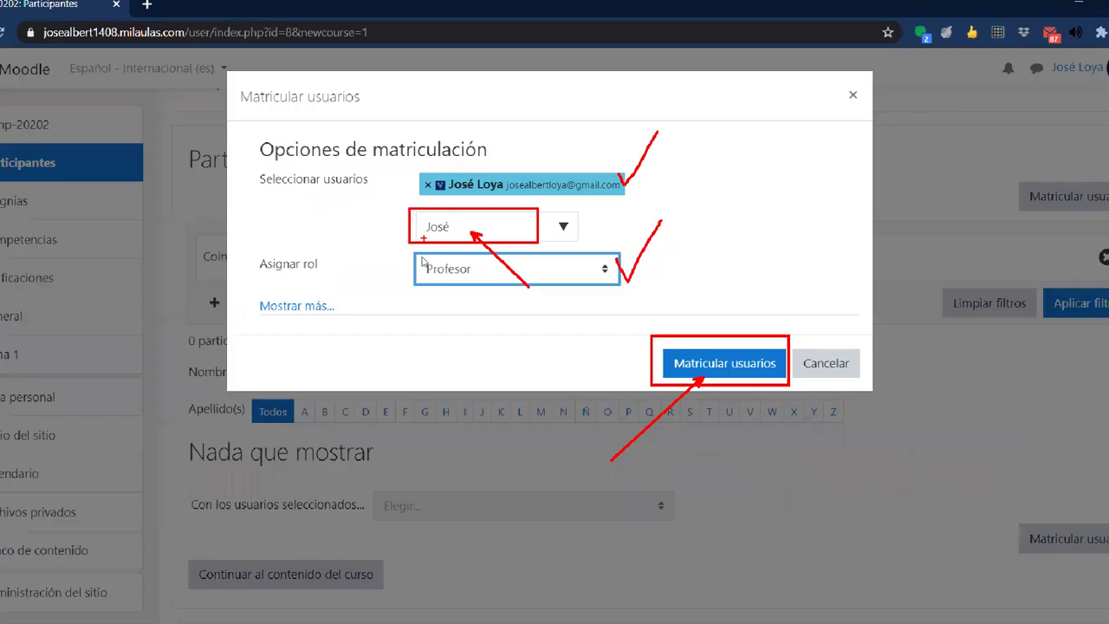
- Clear the user search box, dismiss its suggestions, and enrol the selected user as Profesor
key("shift+Tab")
key("BackSpace")
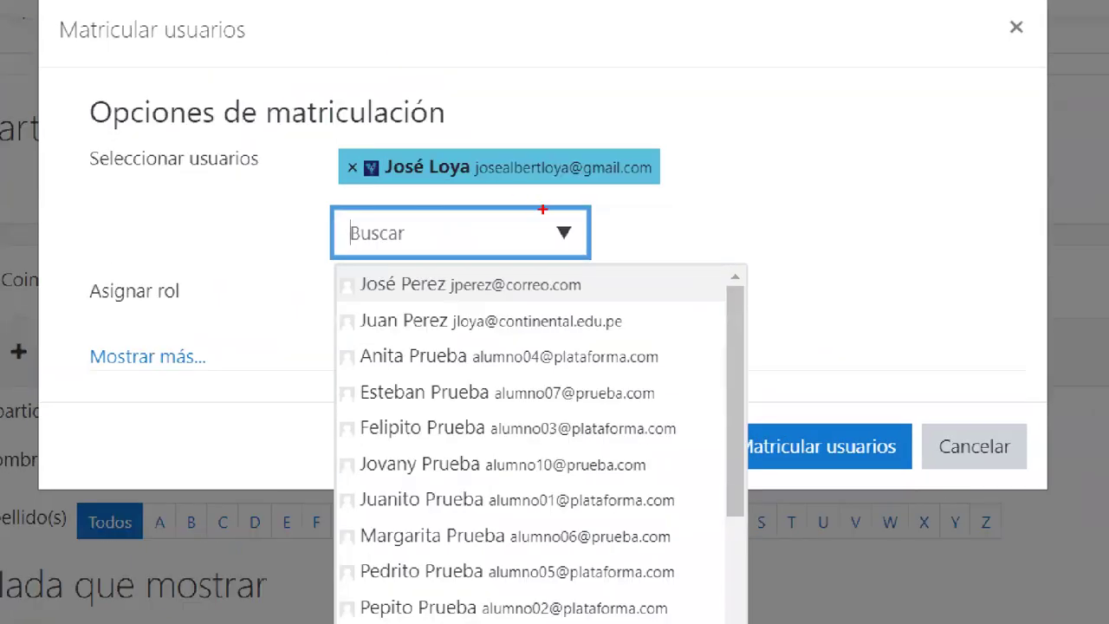
mouse_move(543, 209)
left_mouse_down()
mouse_move(592, 254)
mouse_move(769, 162)
left_mouse_up()
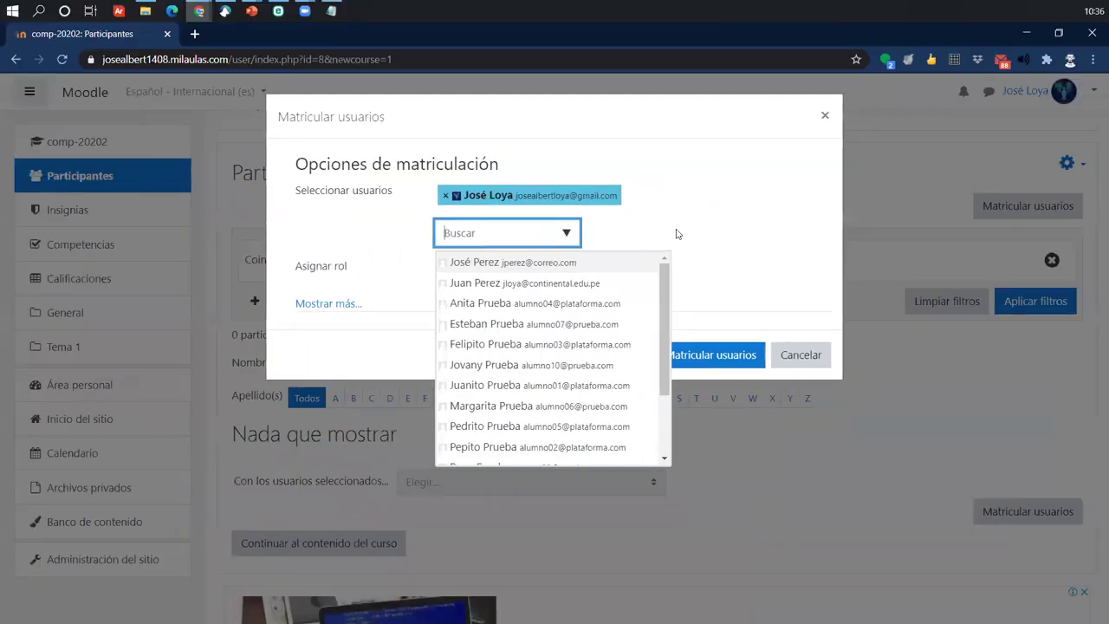
left_click(685, 234)
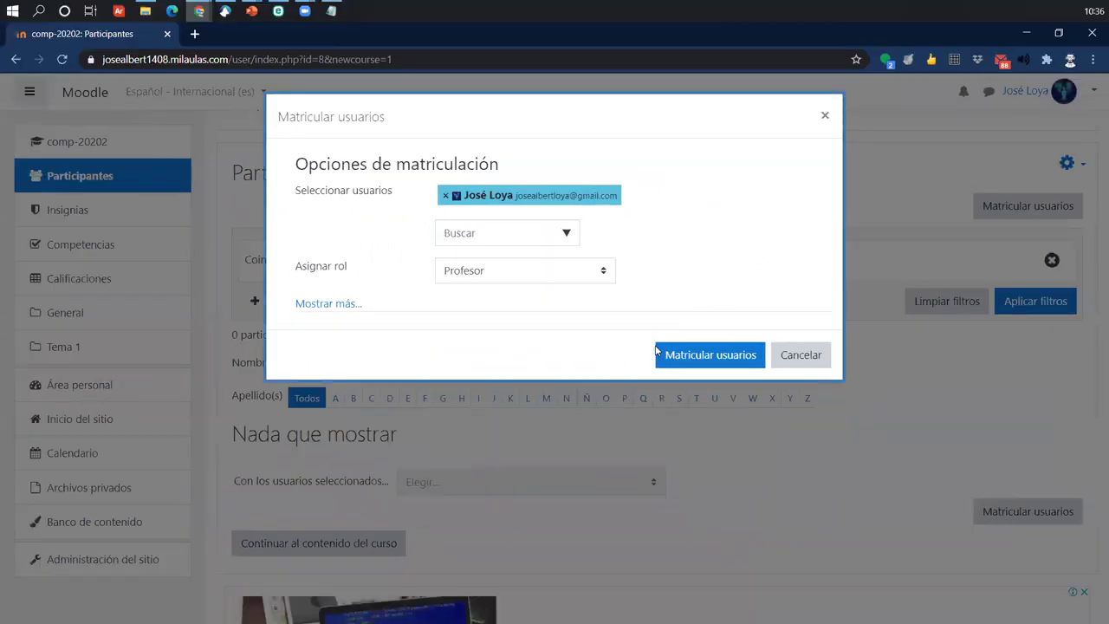
left_click(673, 356)
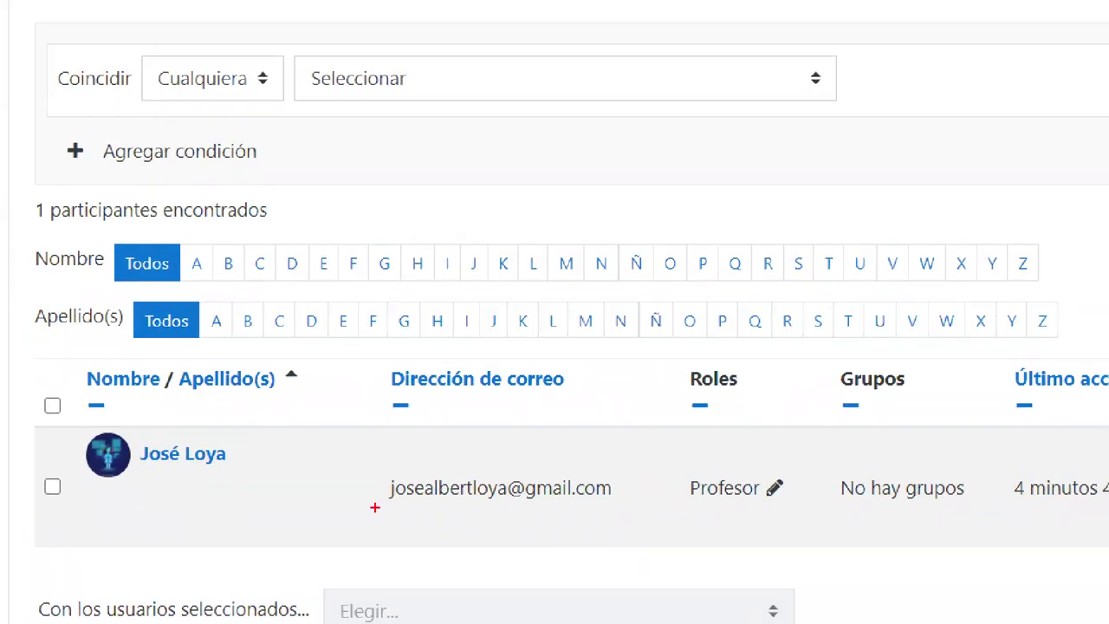
mouse_move(34, 413)
left_mouse_down()
mouse_move(919, 574)
mouse_move(926, 532)
mouse_move(921, 541)
left_mouse_up()
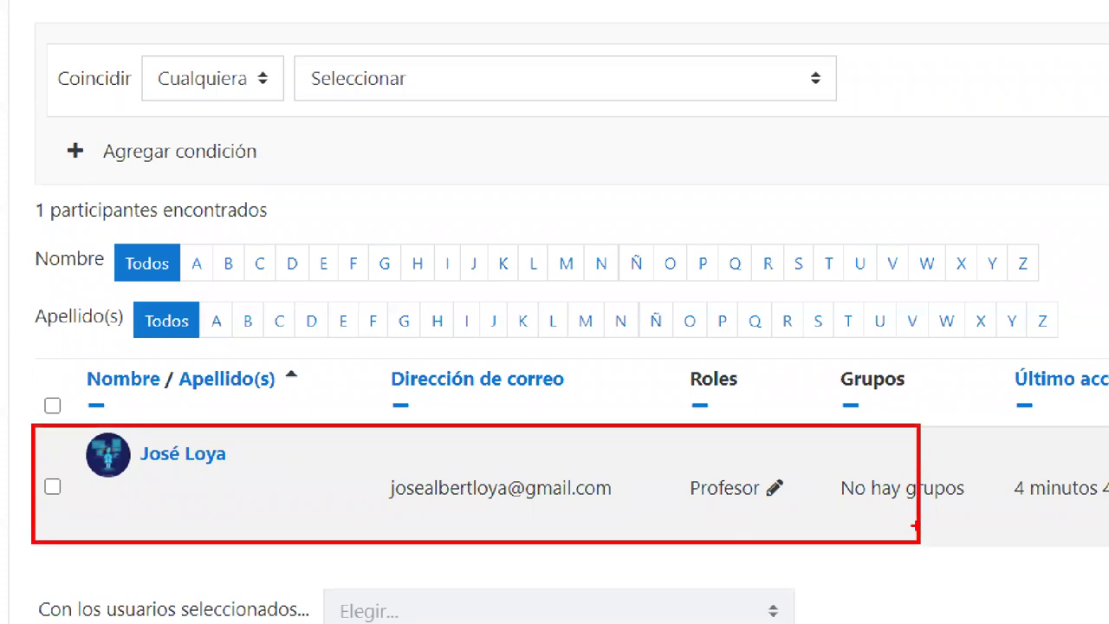
left_click_drag(865, 444, 920, 159)
mouse_move(668, 468)
left_mouse_down()
mouse_move(807, 511)
mouse_move(790, 339)
mouse_move(799, 230)
left_mouse_up()
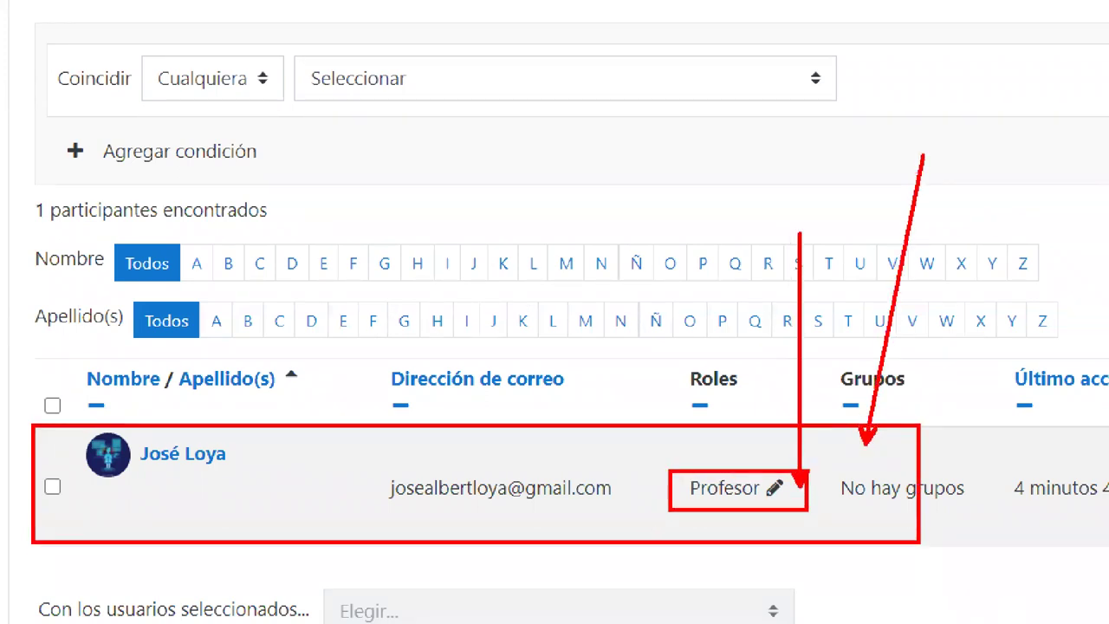
mouse_move(177, 475)
left_mouse_down()
mouse_move(213, 475)
mouse_move(249, 518)
left_mouse_up()
left_click_drag(440, 493, 563, 515)
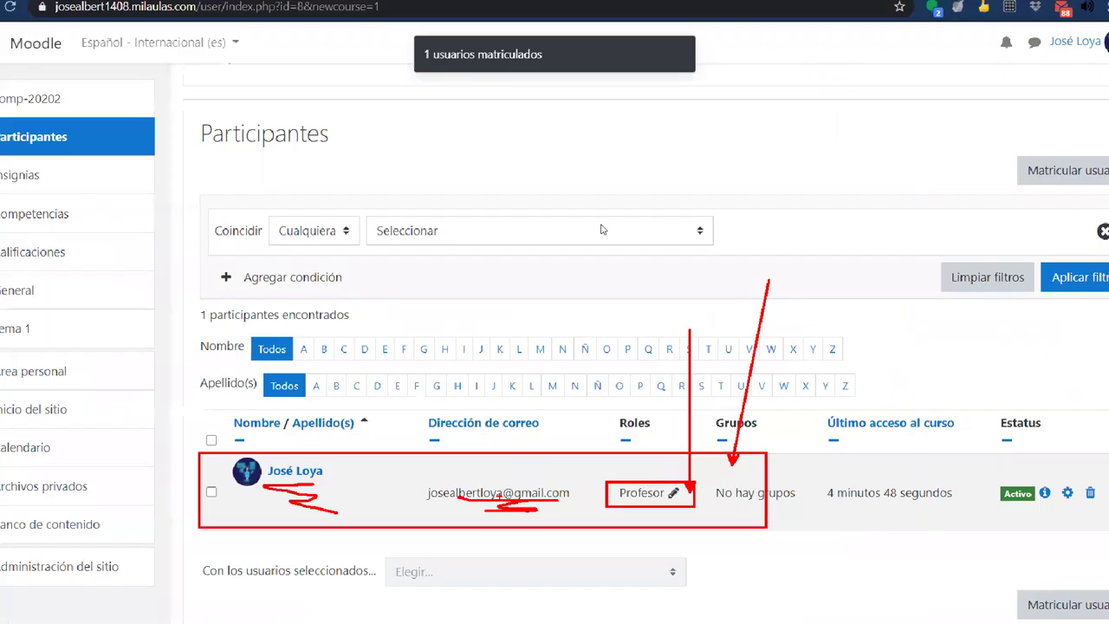
scroll(520, 433, "down", 2)
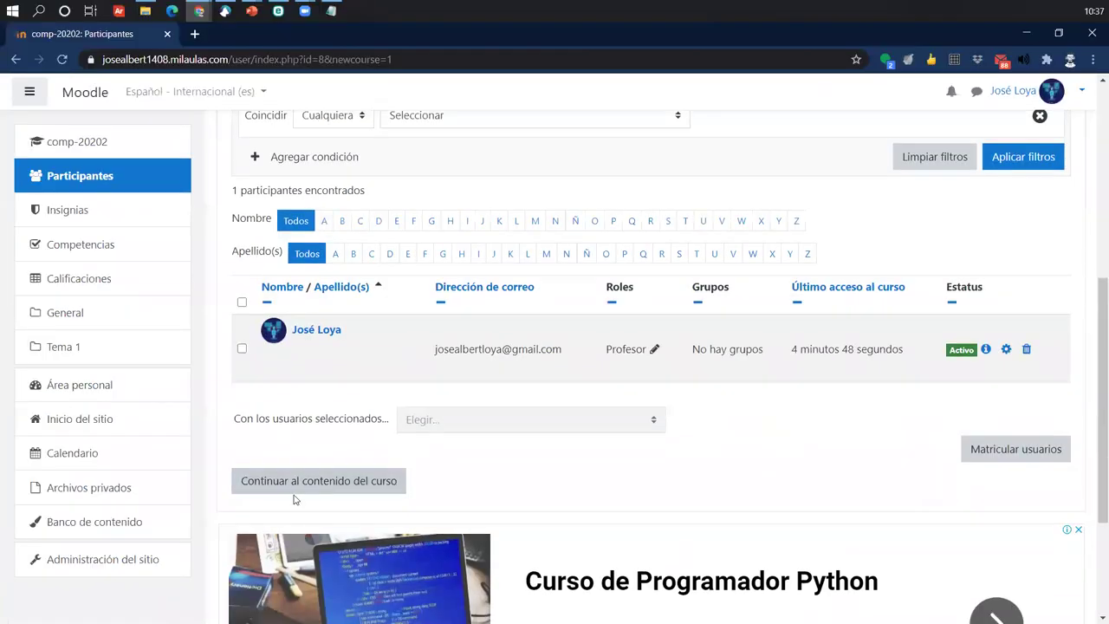
left_click(291, 490)
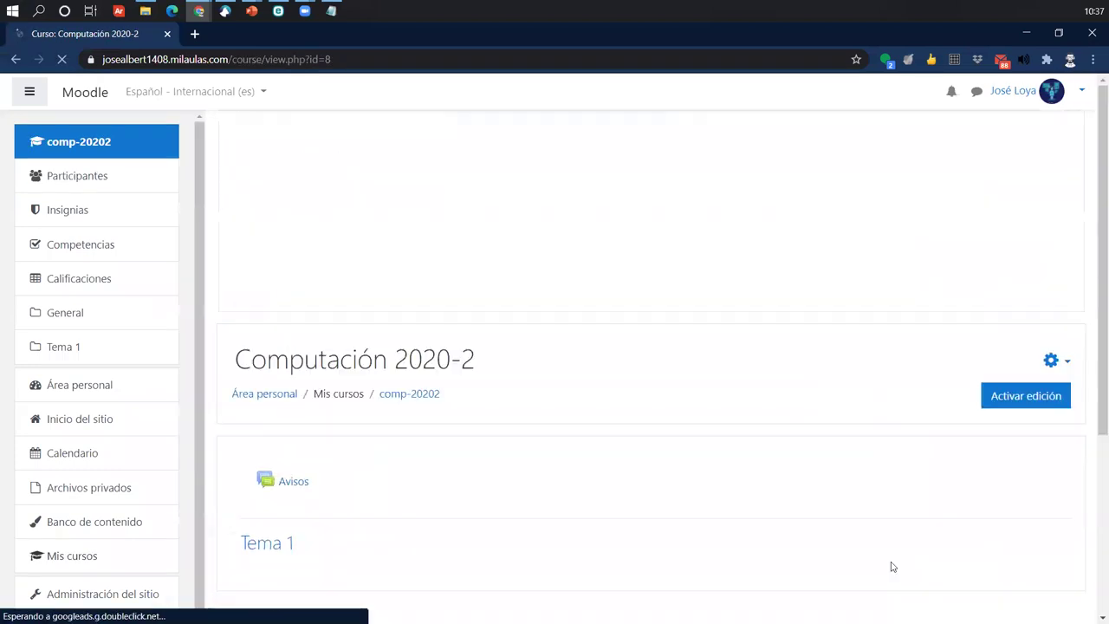
- Look over the Computación 2020-2 course page, then return to the Área personal dashboard
scroll(875, 390, "down", 3)
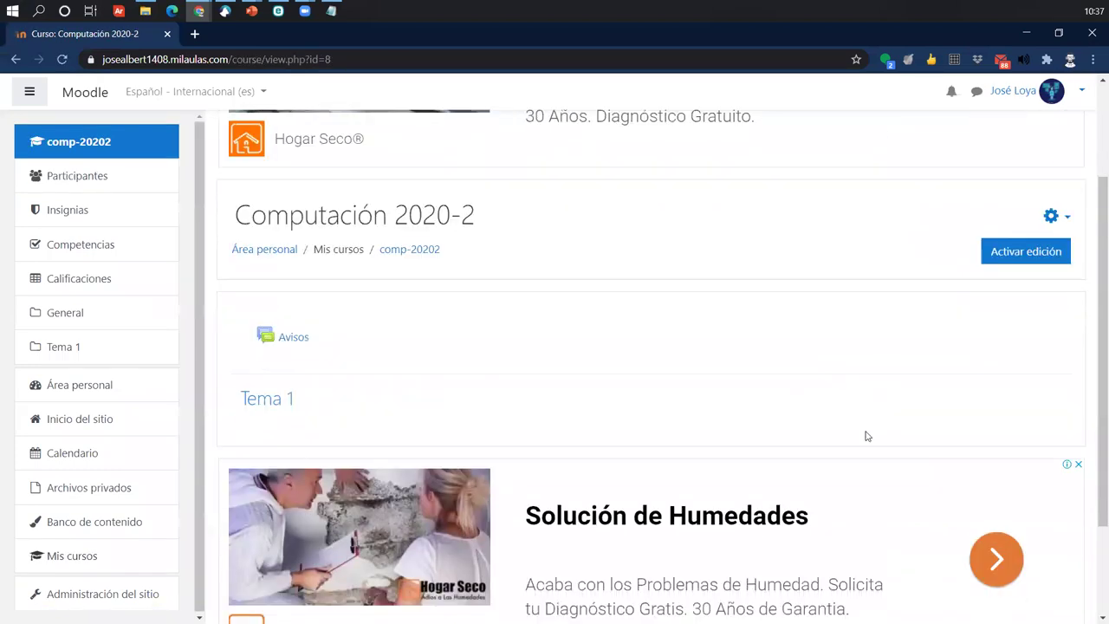
scroll(725, 563, "up", 3)
scroll(695, 377, "up", 1)
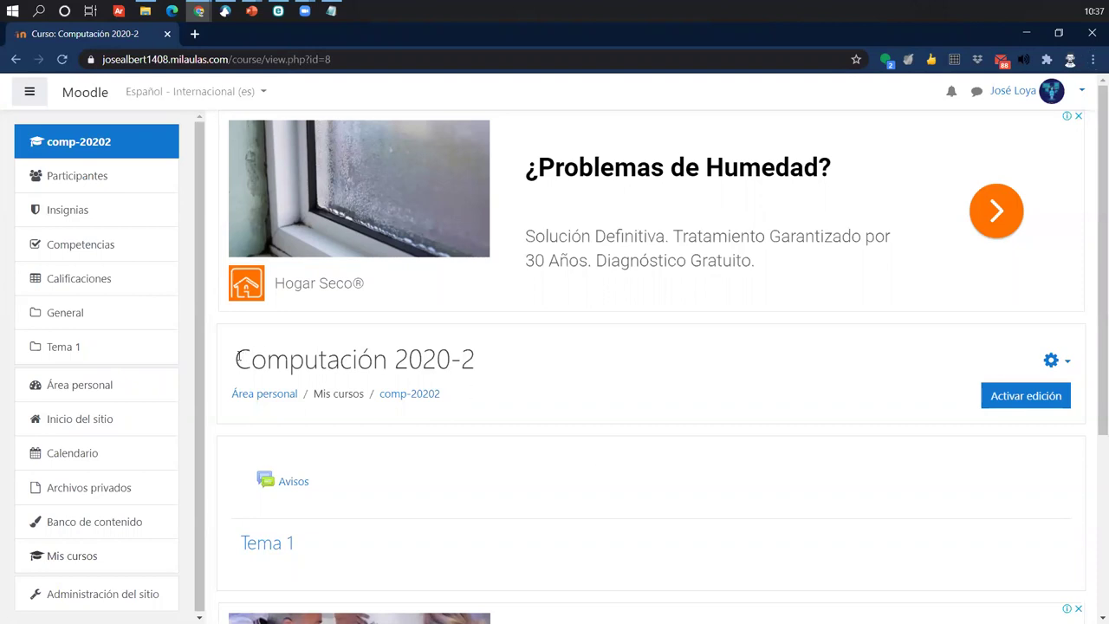
left_click_drag(240, 357, 487, 361)
left_click(486, 362)
left_click(74, 94)
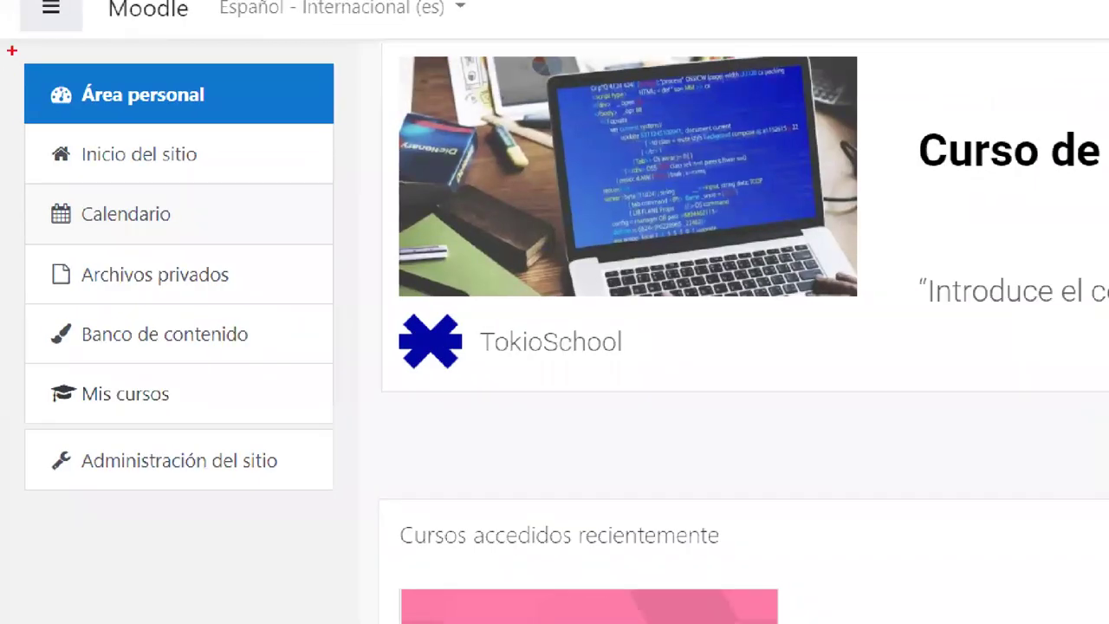
- Open Administración del sitio from the sidebar and switch to its Cursos section
left_click_drag(6, 116, 124, 285)
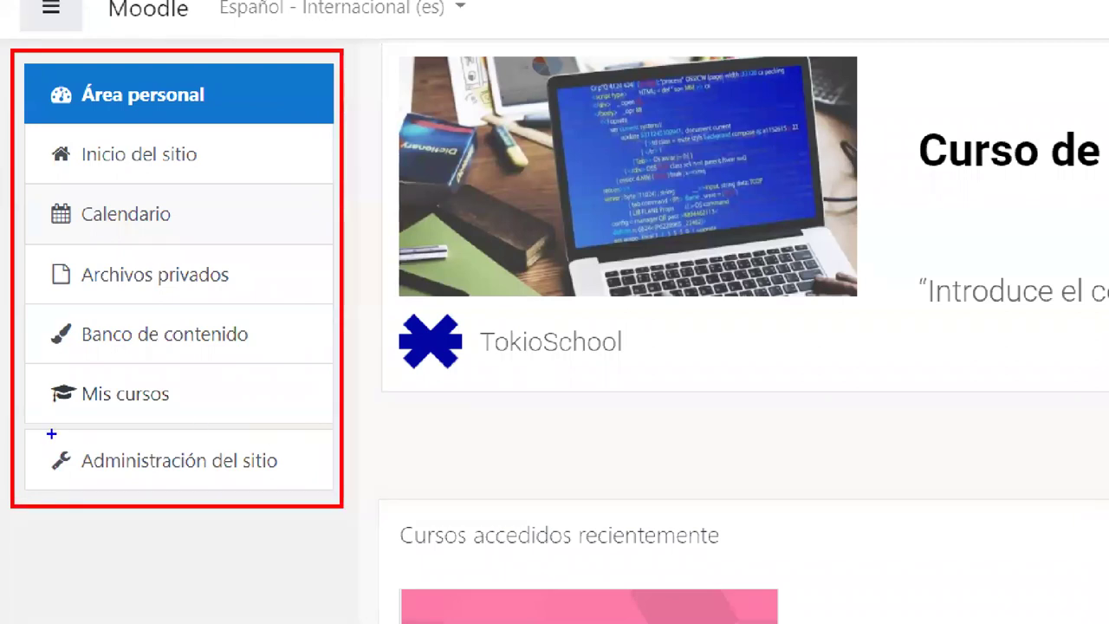
left_click_drag(49, 434, 290, 485)
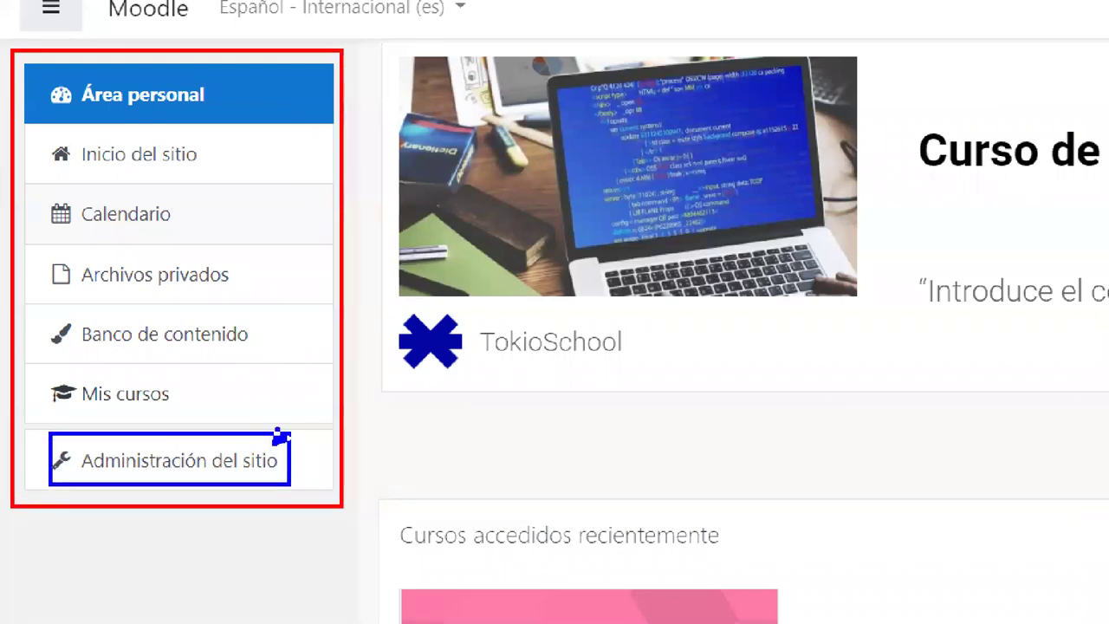
left_click_drag(275, 440, 373, 359)
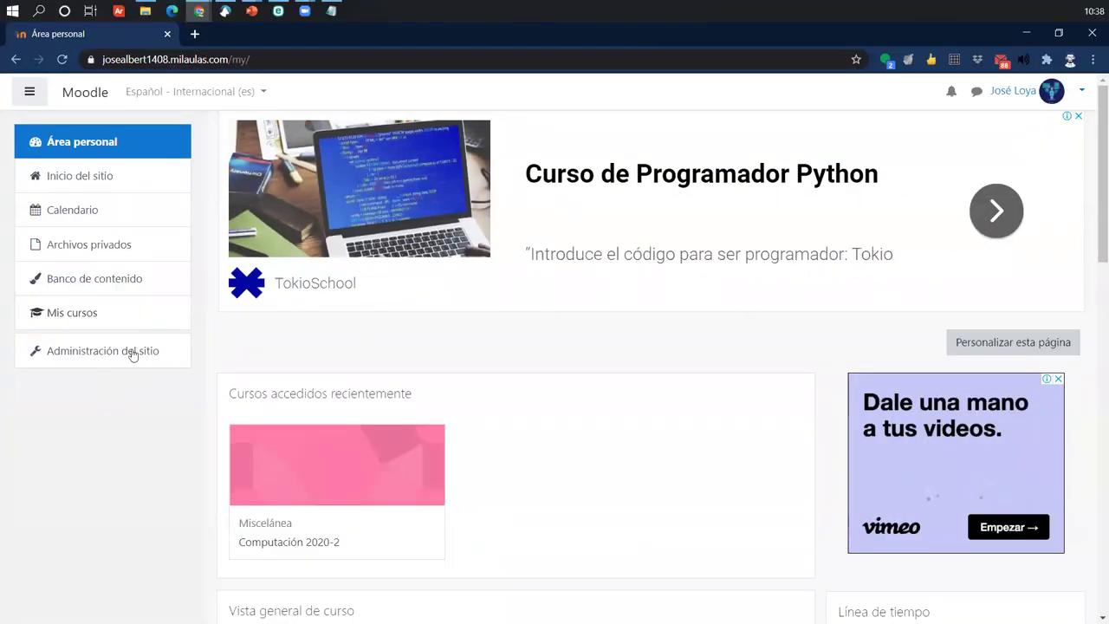
left_click(102, 353)
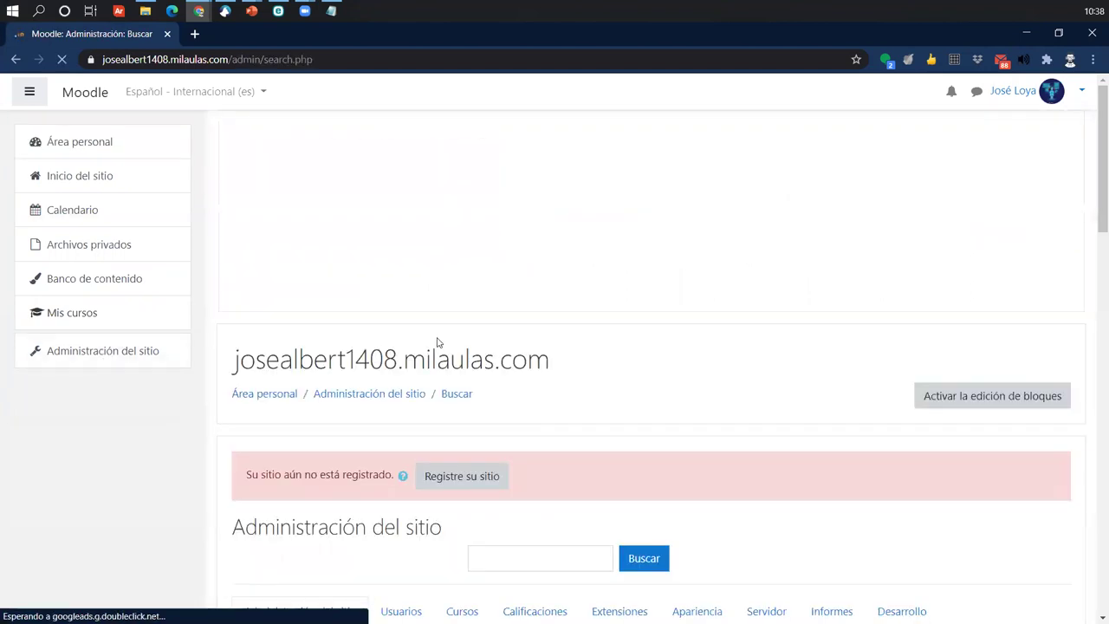
scroll(440, 344, "down", 3)
scroll(451, 347, "down", 2)
left_click(461, 257)
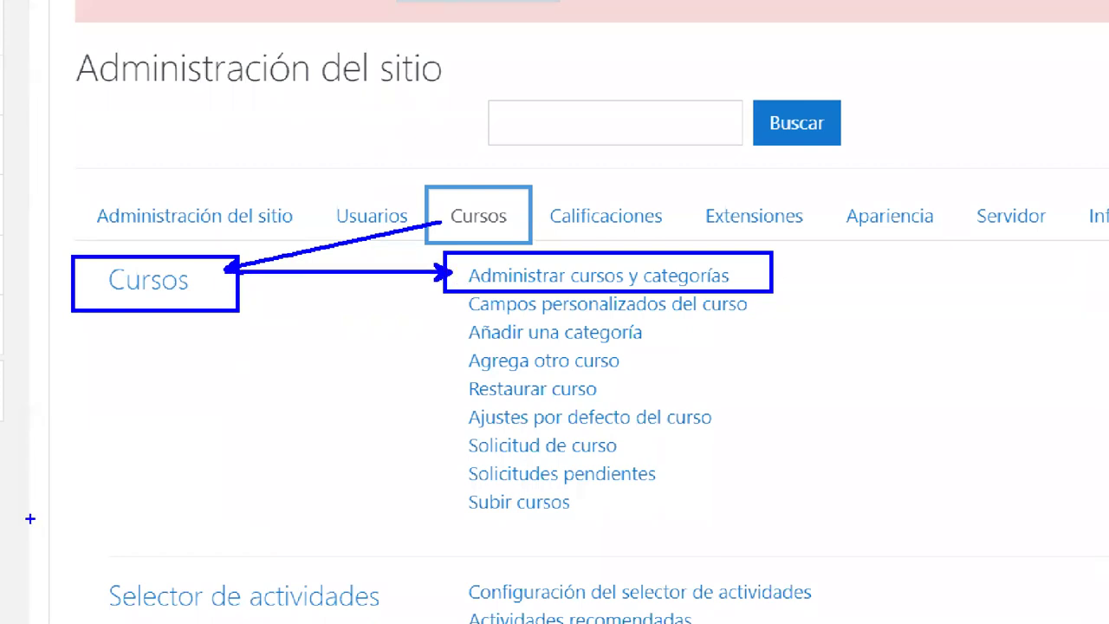
left_click(590, 279)
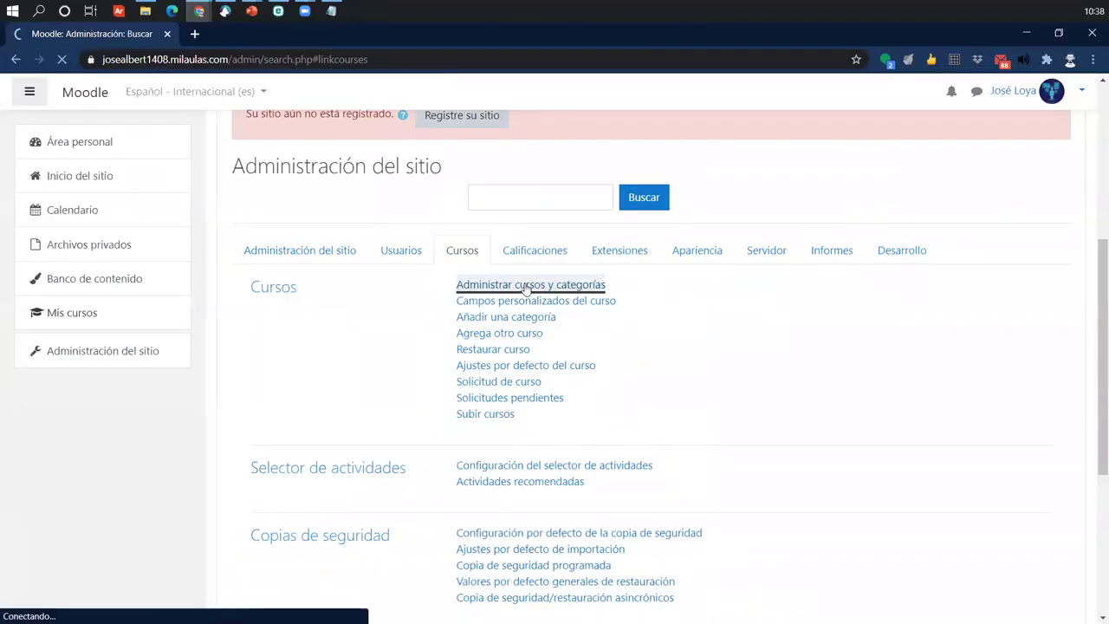
scroll(472, 413, "down", 2)
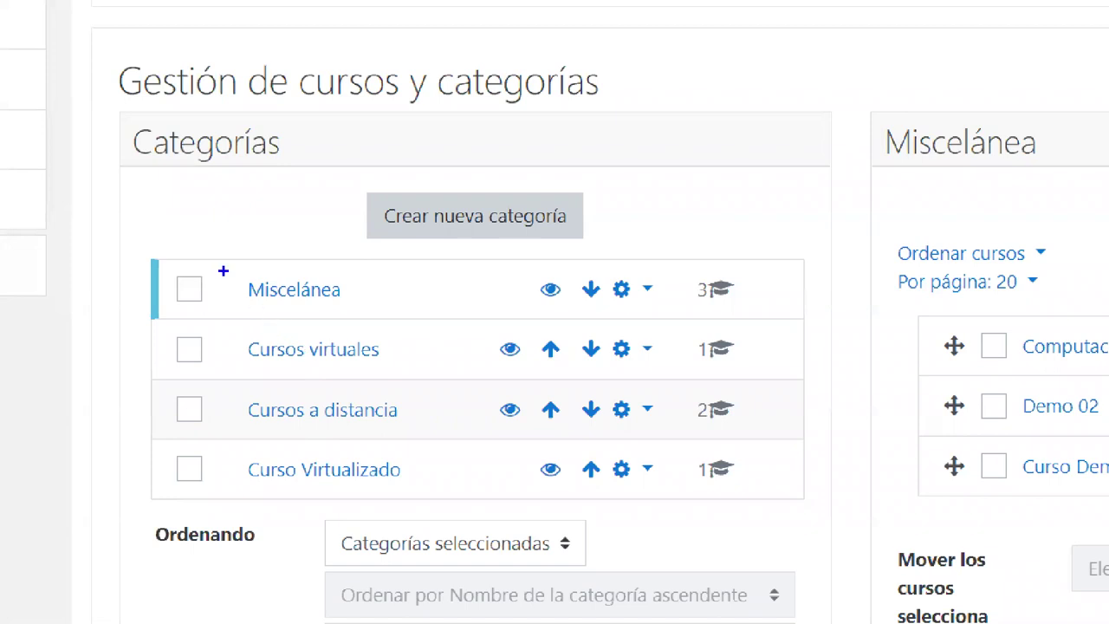
mouse_move(226, 267)
left_mouse_down()
mouse_move(293, 304)
mouse_move(357, 308)
left_mouse_up()
left_click_drag(326, 177, 326, 282)
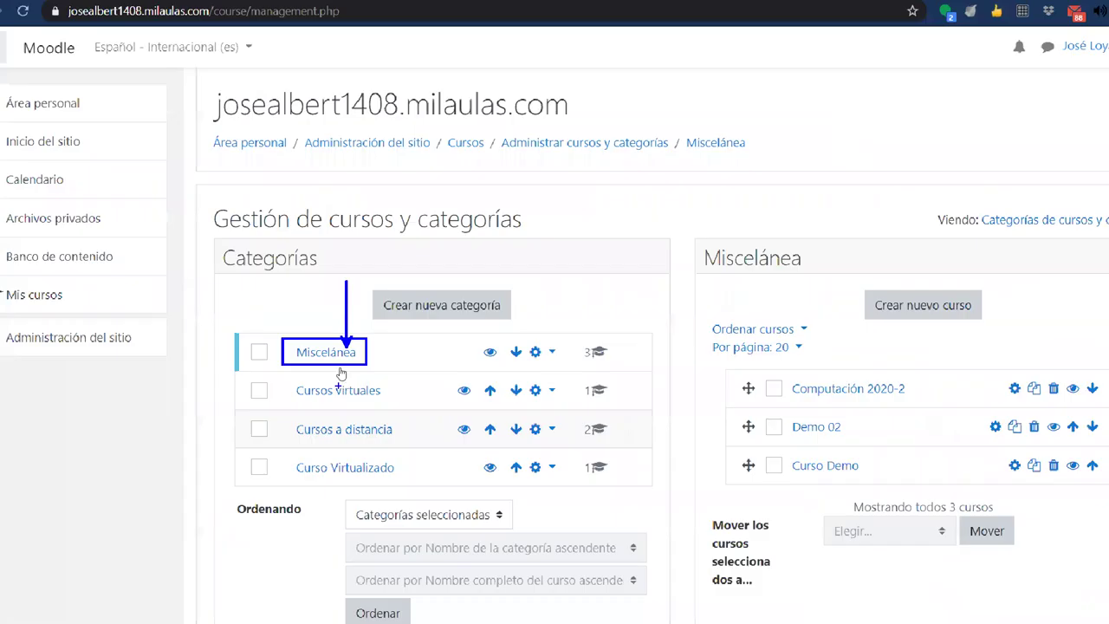
left_click(312, 295)
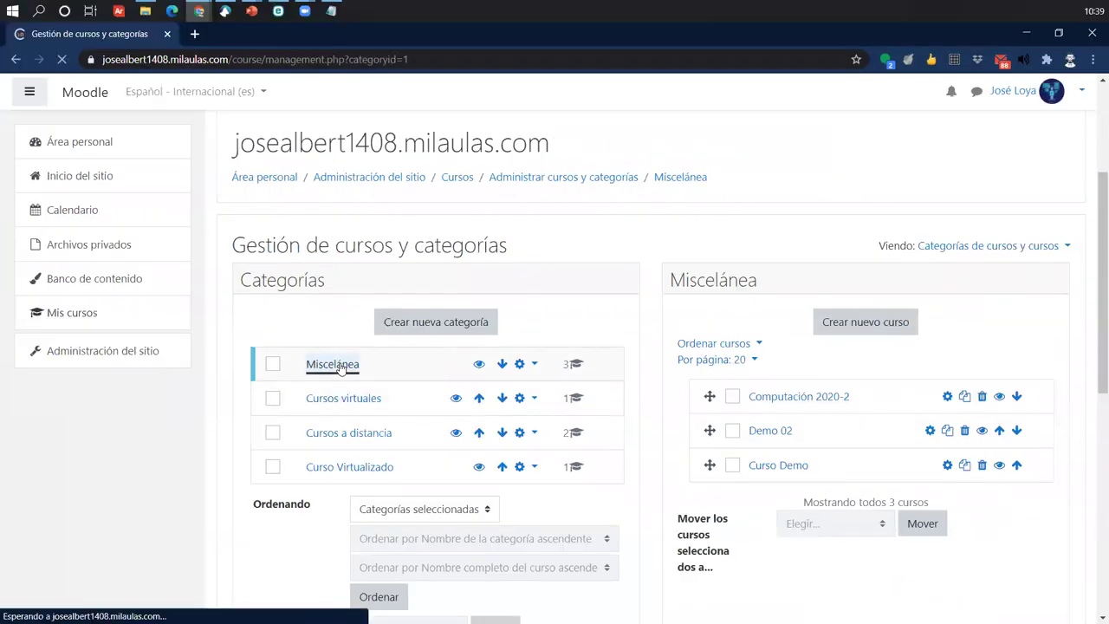
scroll(899, 467, "down", 2)
scroll(931, 459, "down", 1)
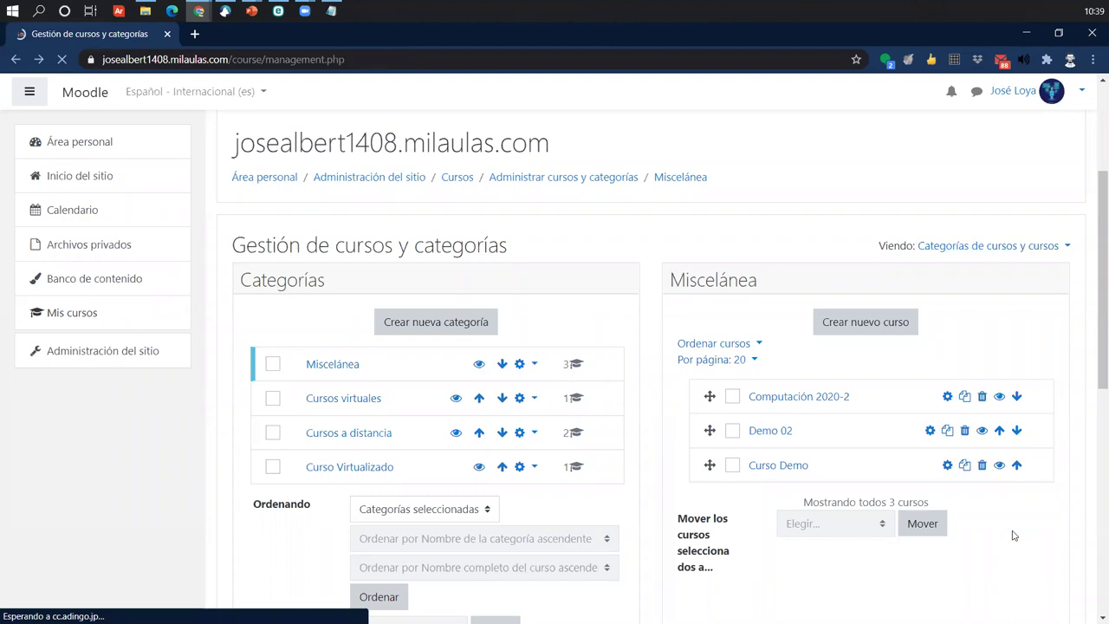
scroll(1014, 536, "down", 3)
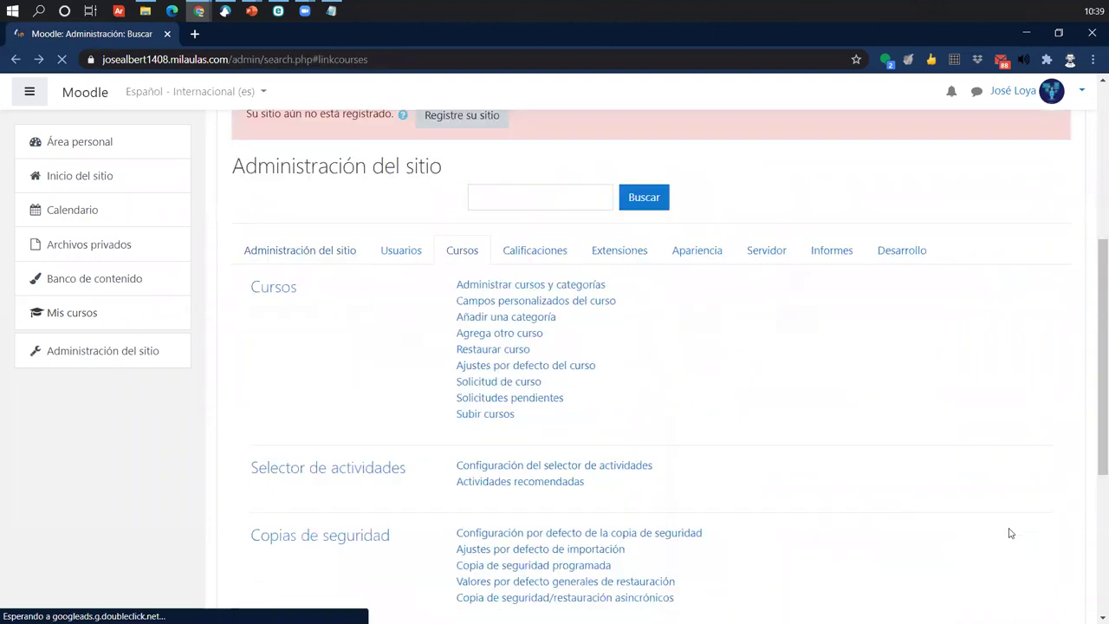
- In Gestión de cursos y categorías, select Demo 02 under Miscelánea to show its details
left_click(492, 288)
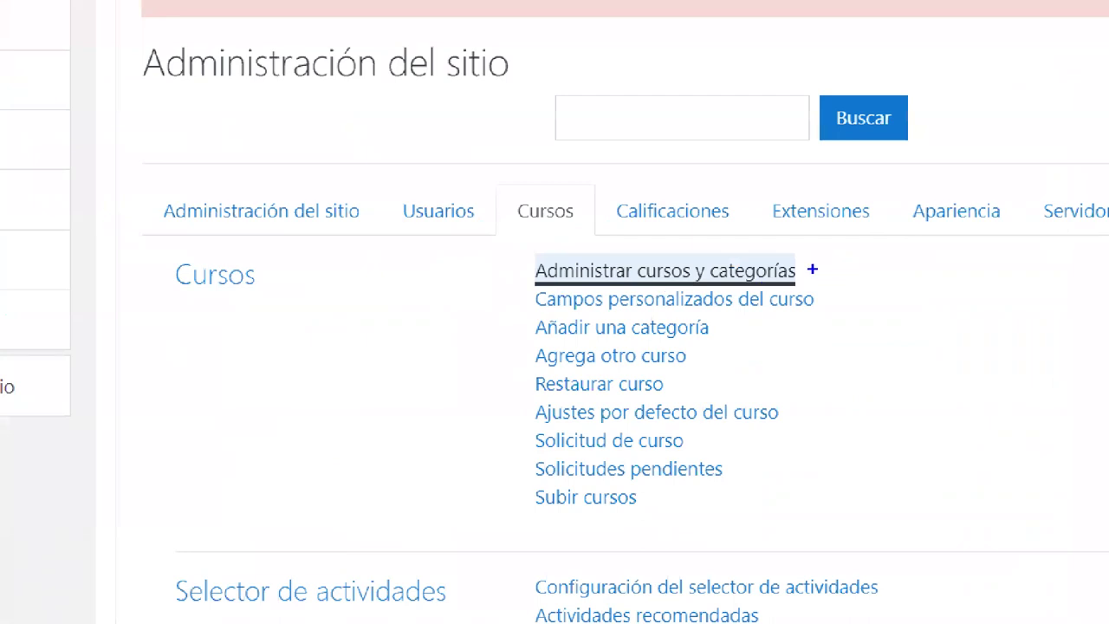
left_click(586, 277)
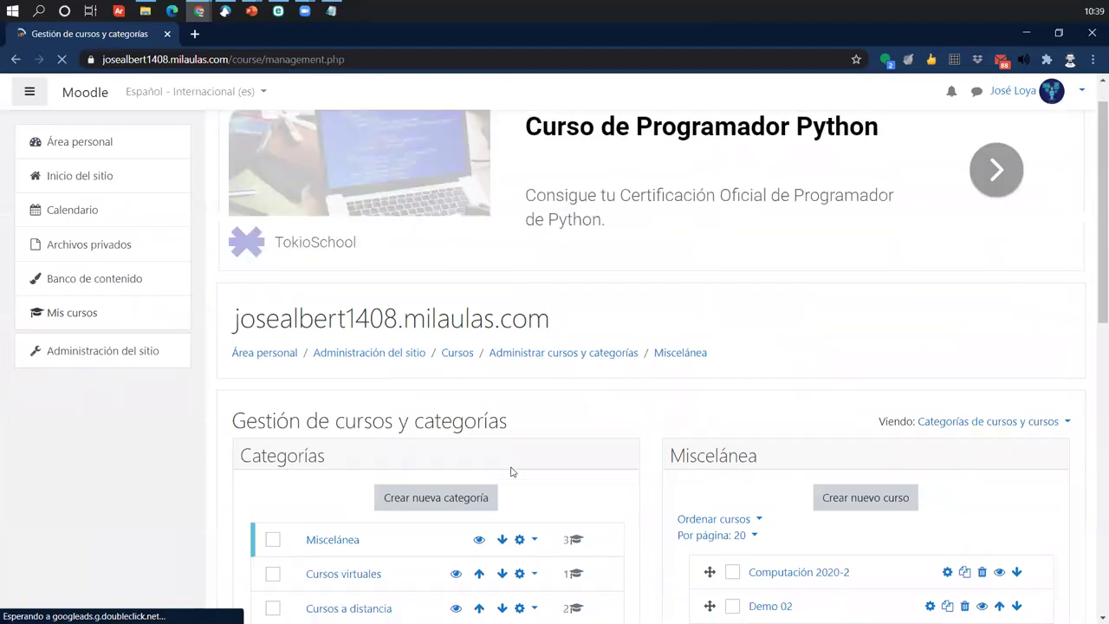
scroll(522, 471, "down", 2)
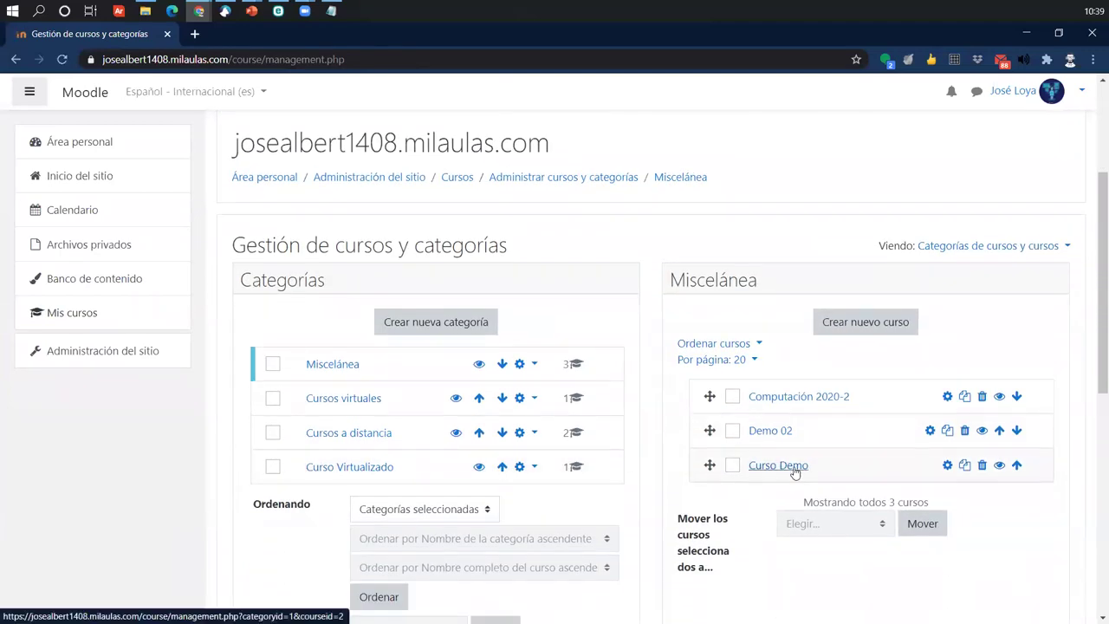
scroll(804, 477, "down", 2)
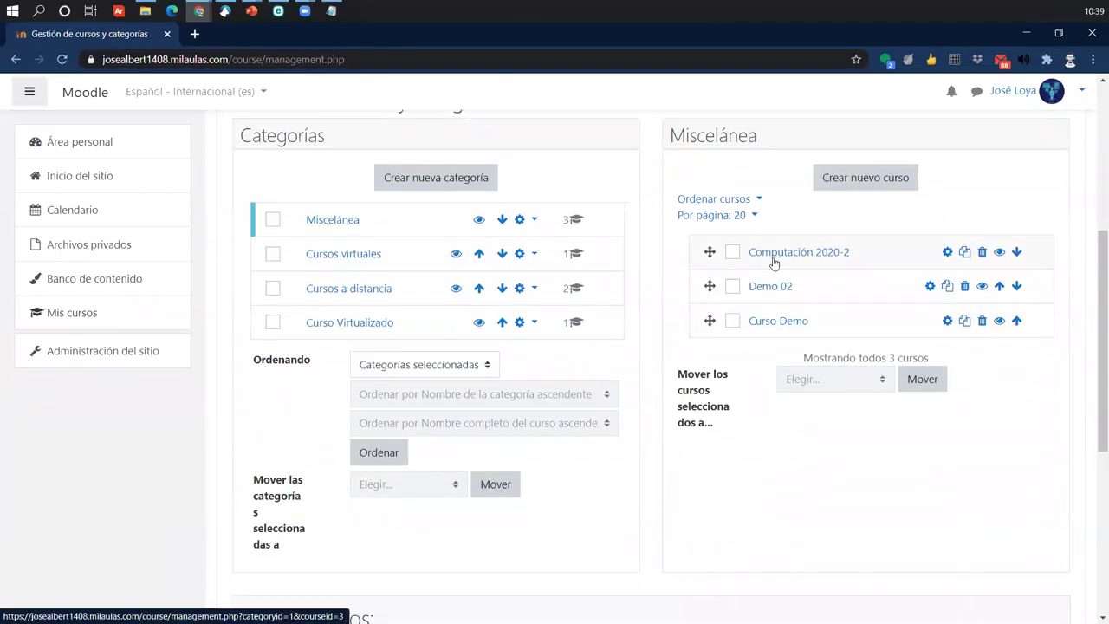
scroll(772, 424, "up", 2)
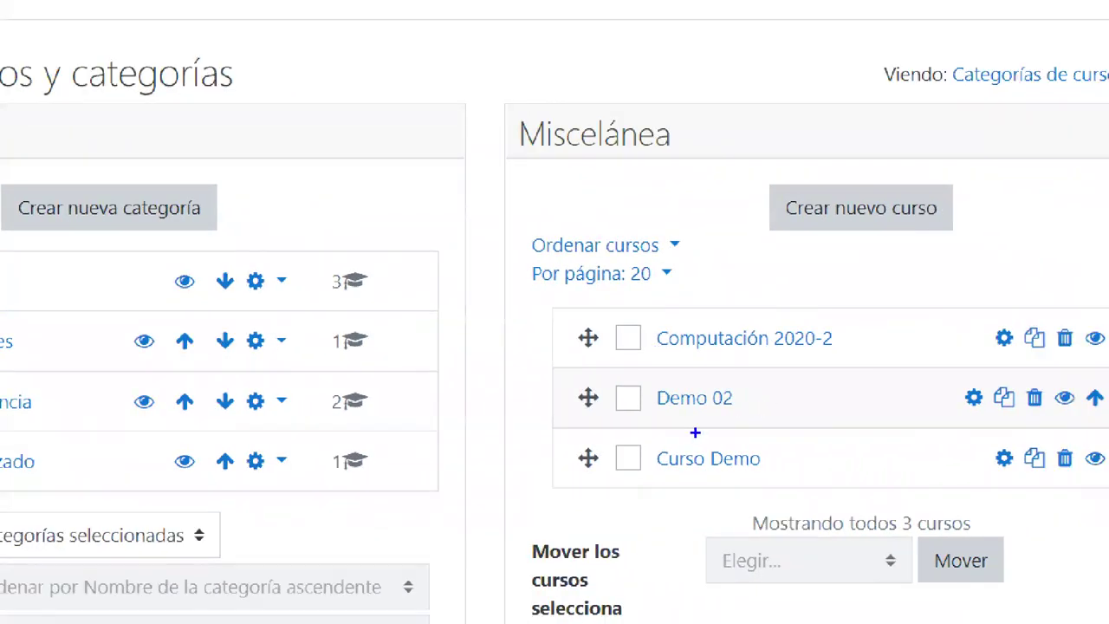
left_click_drag(604, 373, 759, 428)
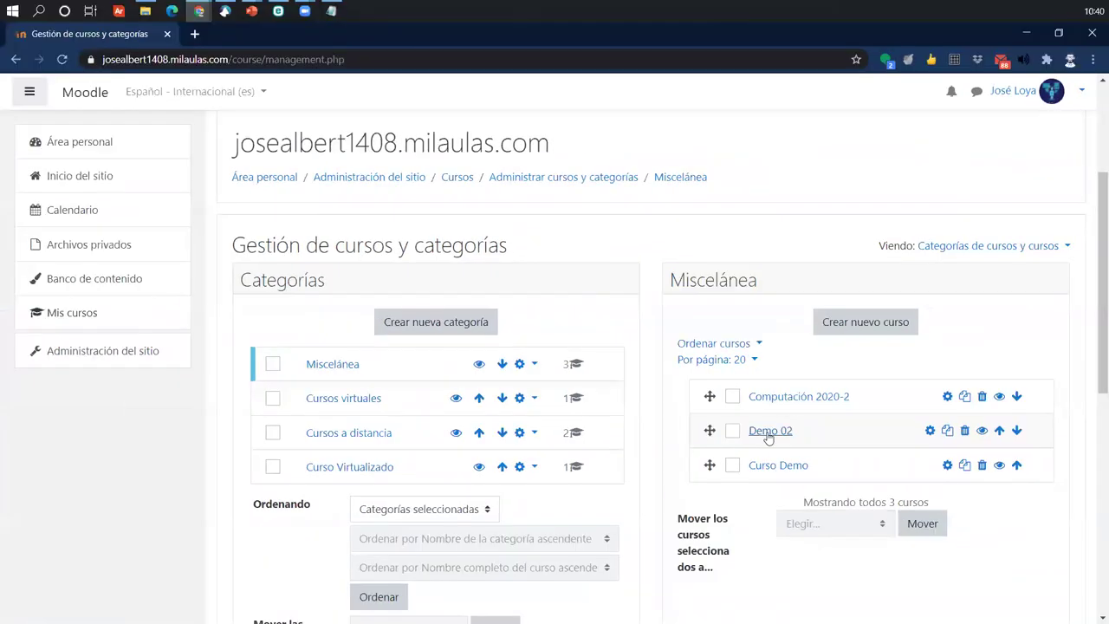
left_click(692, 401)
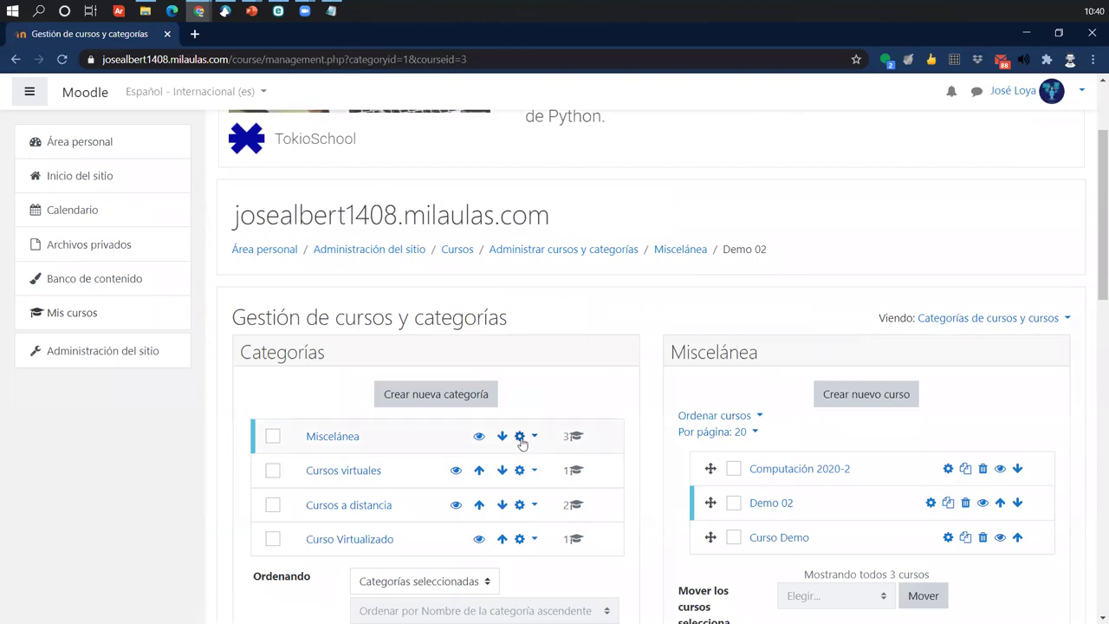
- Review Demo 02's details and open its course page with Vista
scroll(520, 438, "down", 3)
scroll(523, 444, "down", 6)
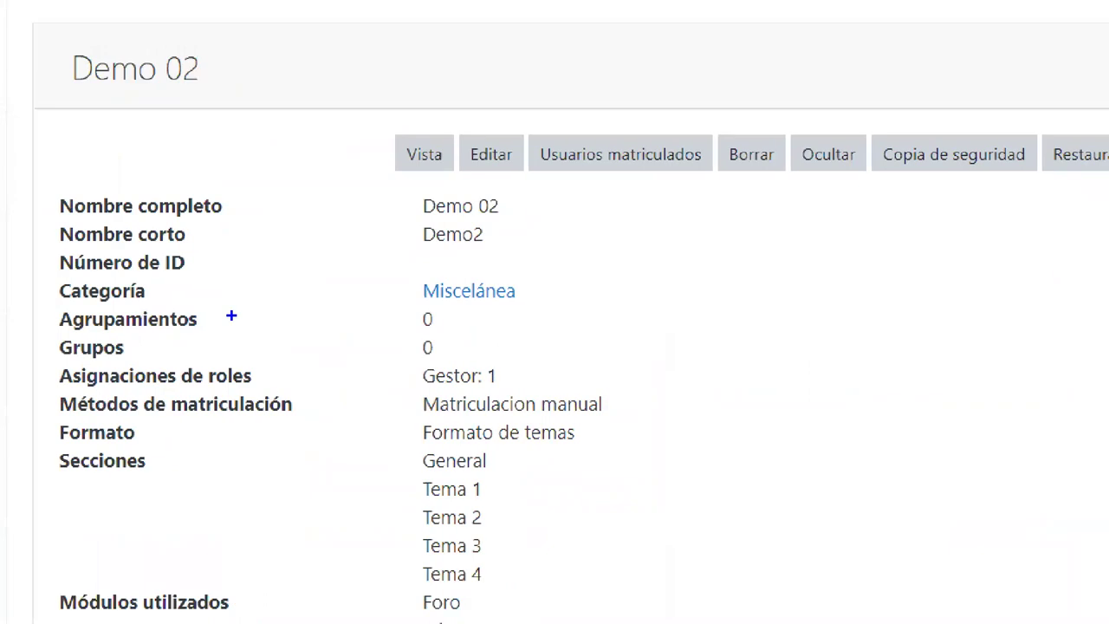
left_click_drag(36, 27, 244, 104)
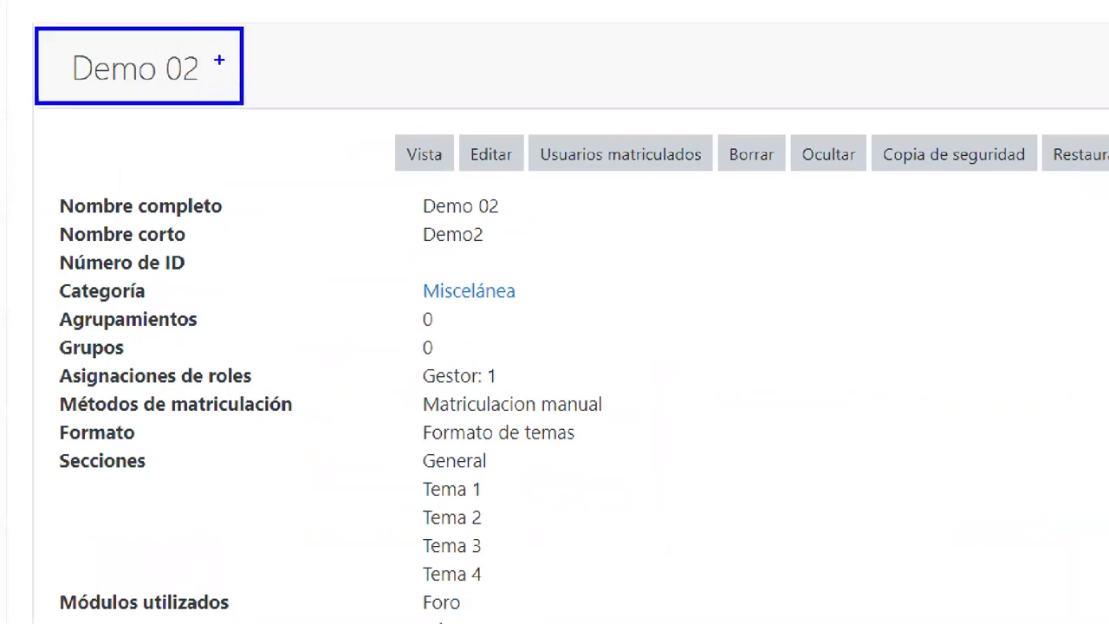
left_click_drag(219, 60, 475, 0)
left_click_drag(368, 121, 455, 355)
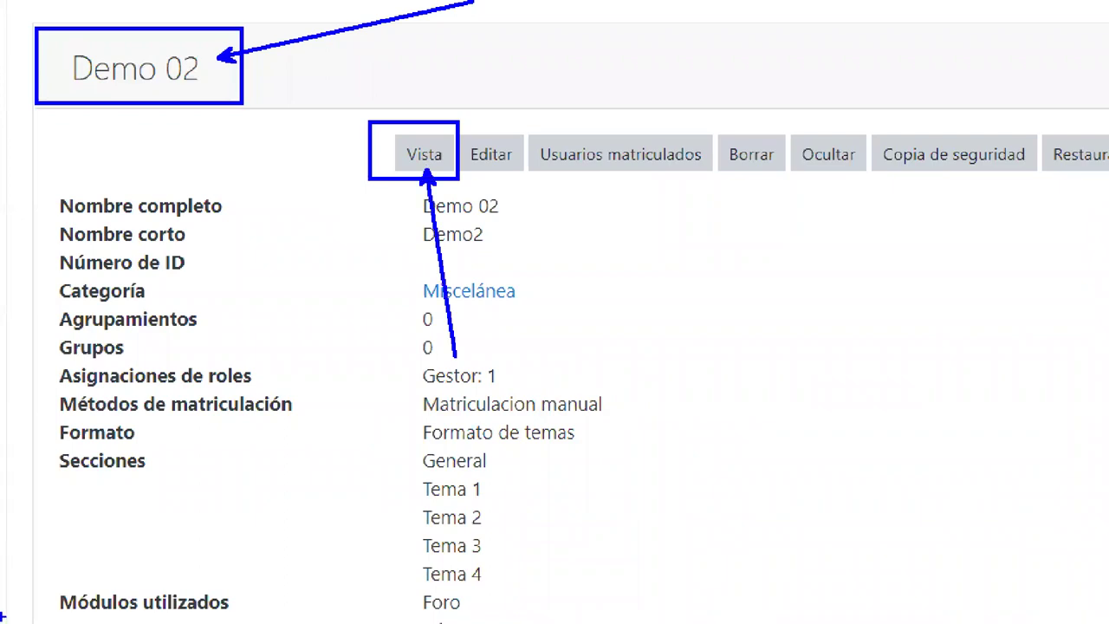
left_click(424, 155)
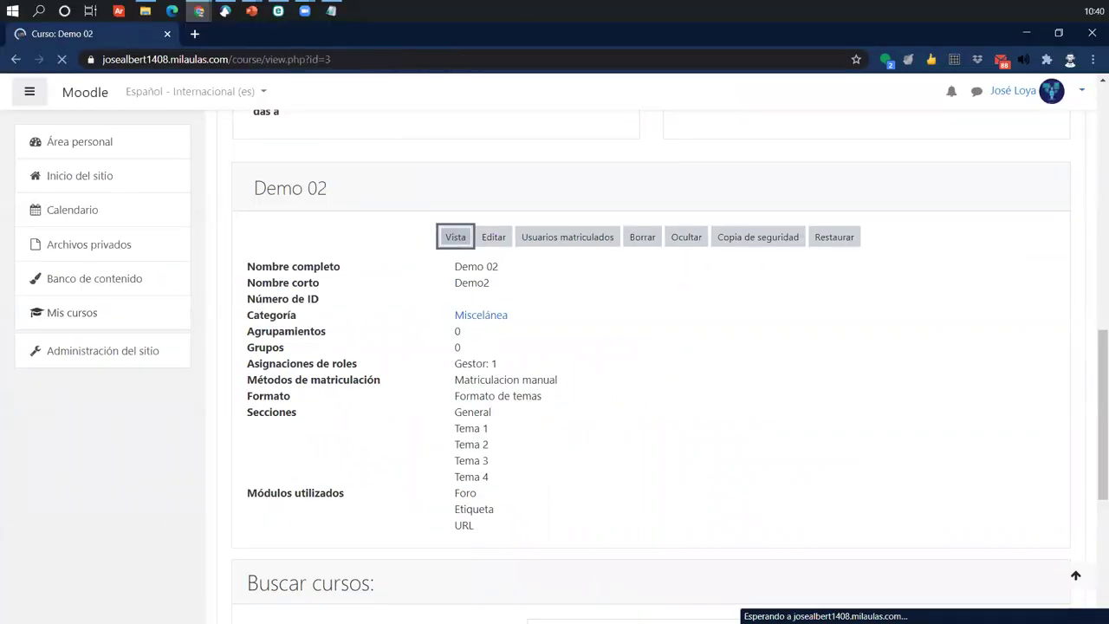
- Open the Participantes list of the Demo 02 course
scroll(674, 465, "down", 7)
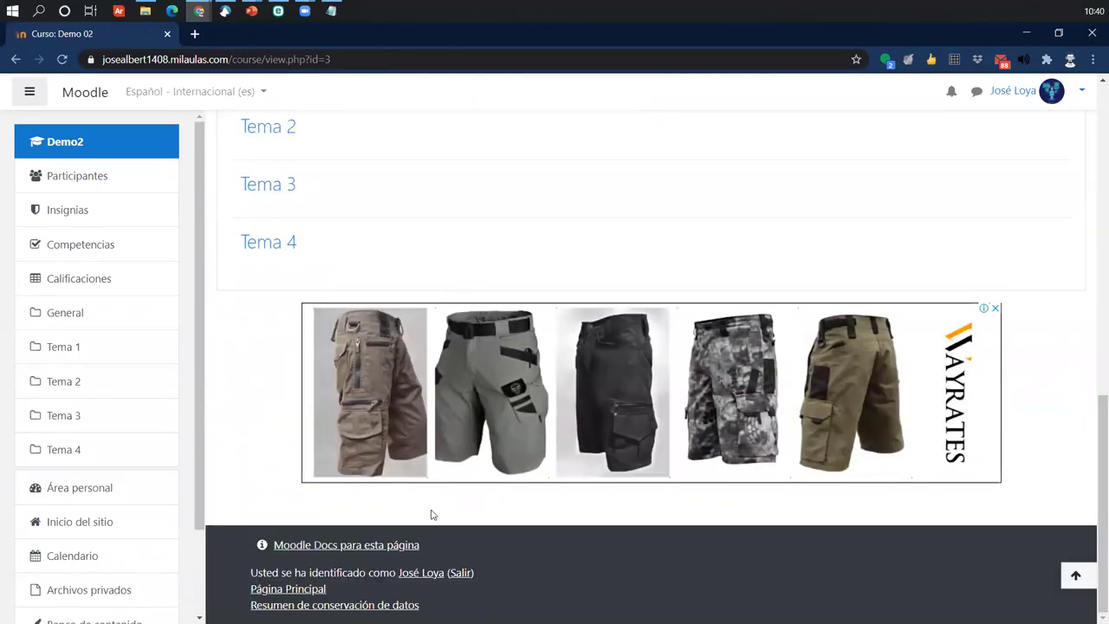
scroll(431, 515, "up", 7)
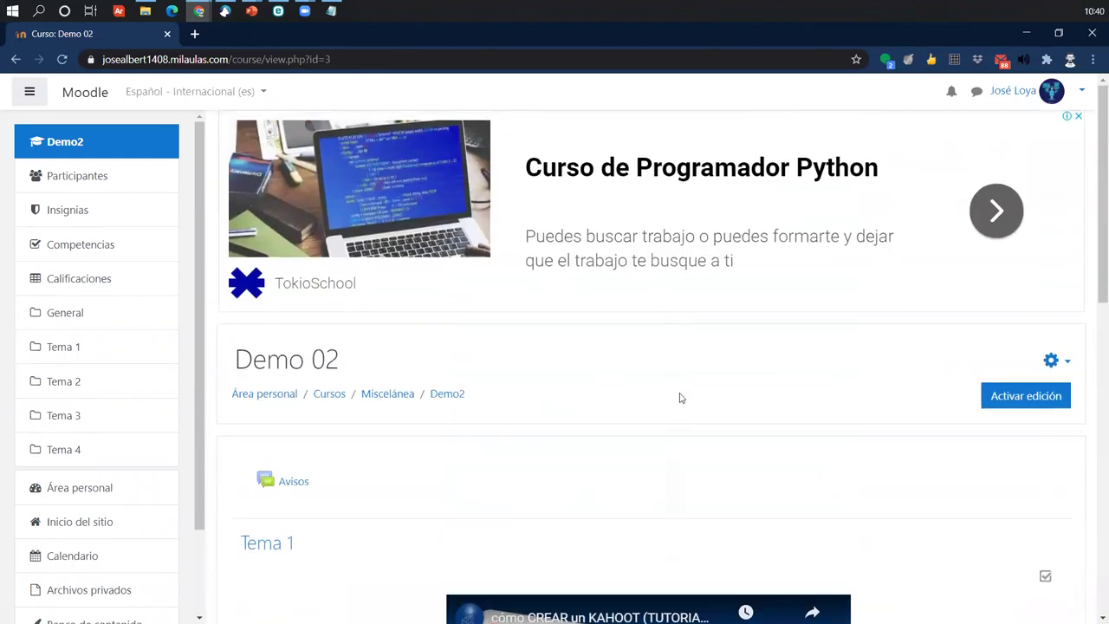
scroll(403, 482, "down", 2)
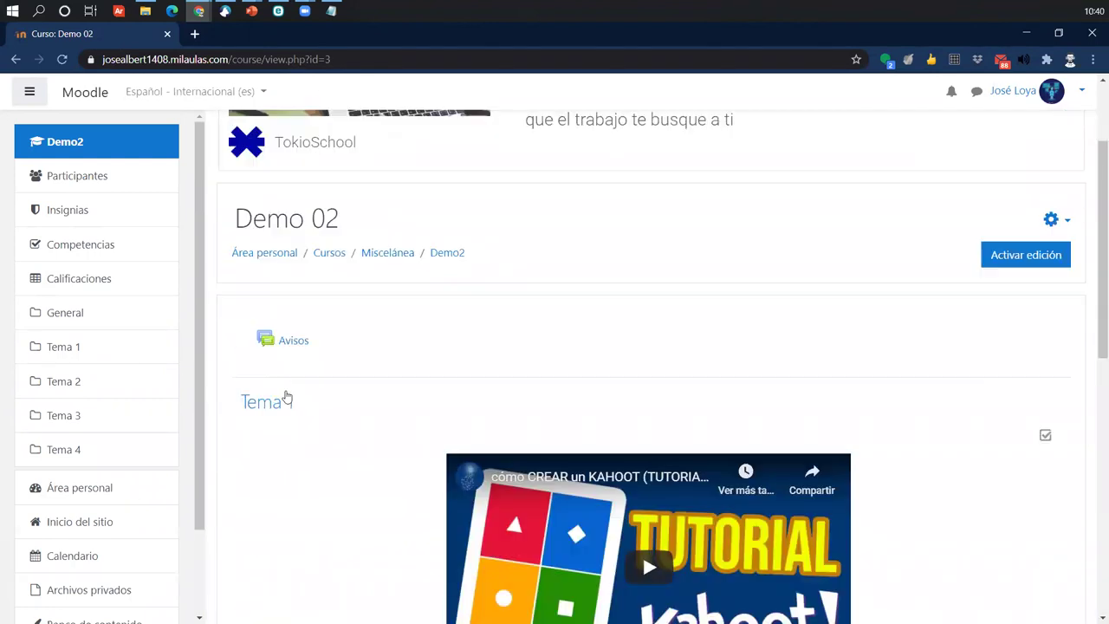
left_click(82, 176)
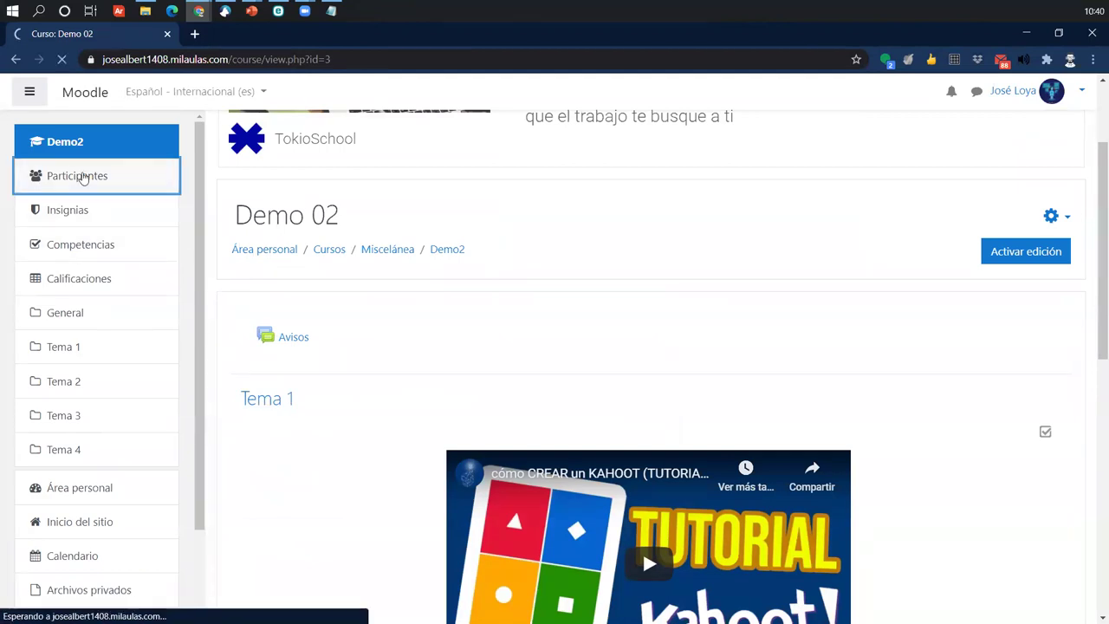
- Open Matricular usuarios, cancel without enrolling anyone, and return to the personal dashboard
scroll(953, 368, "down", 2)
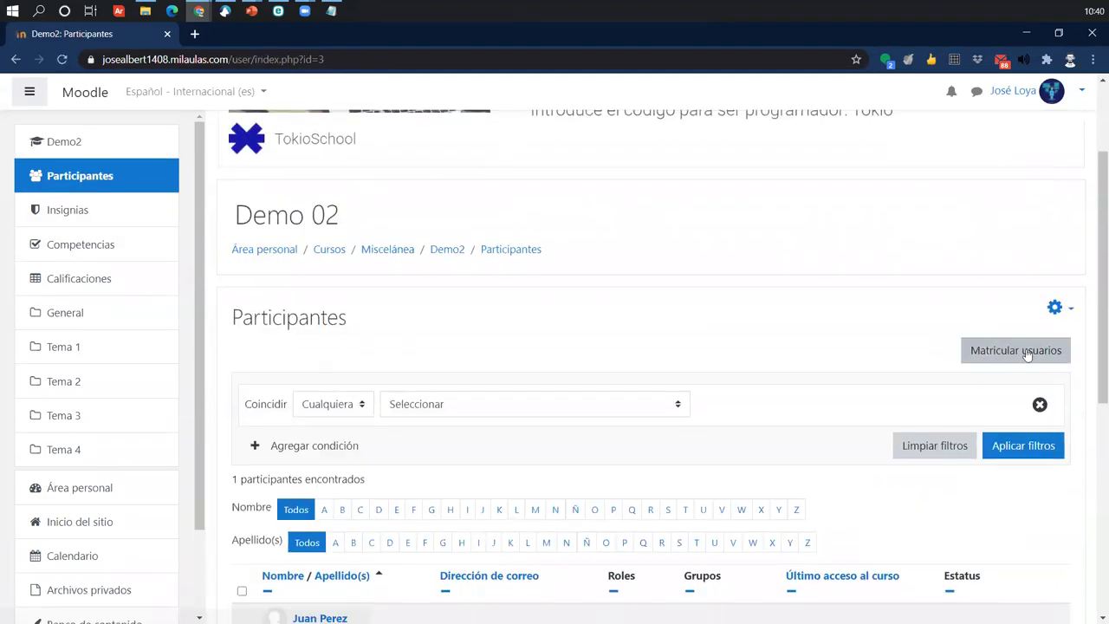
left_click(1005, 352)
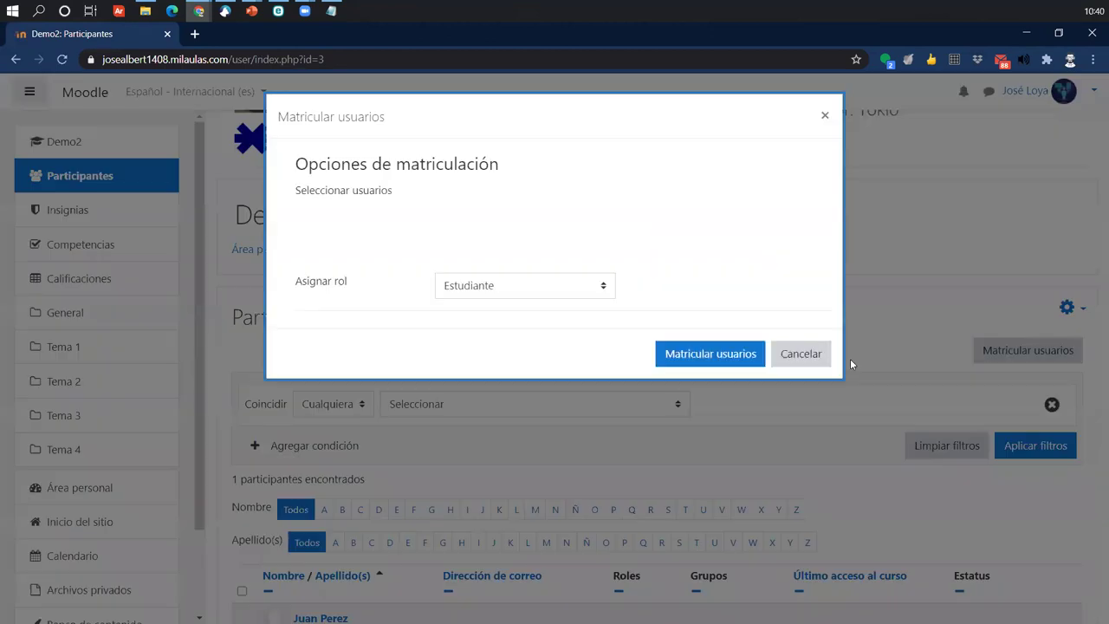
left_click(796, 351)
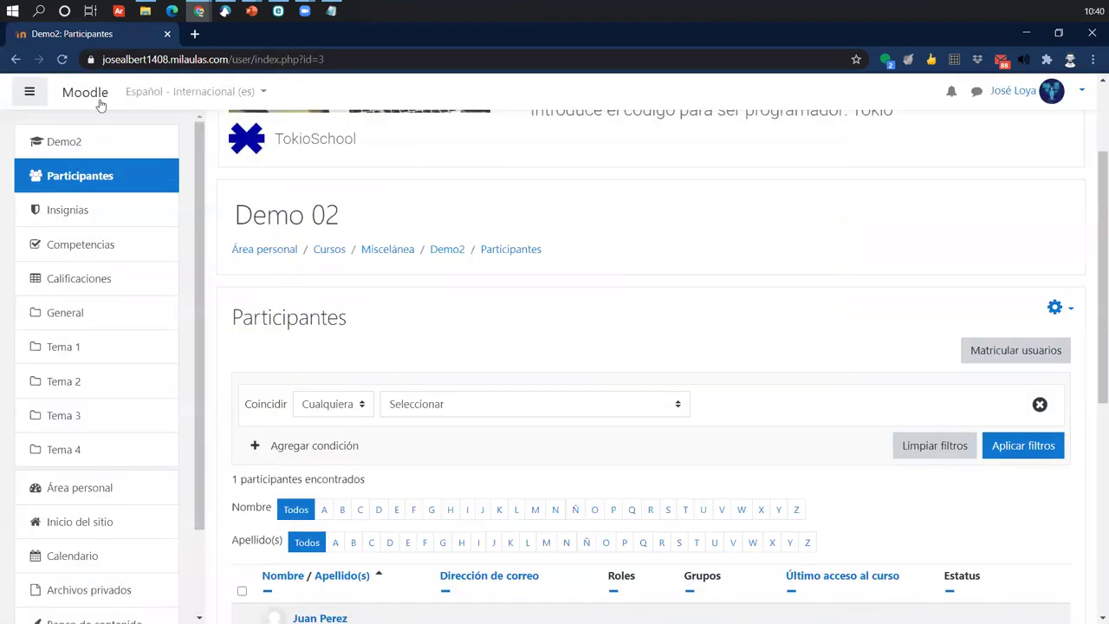
left_click(100, 106)
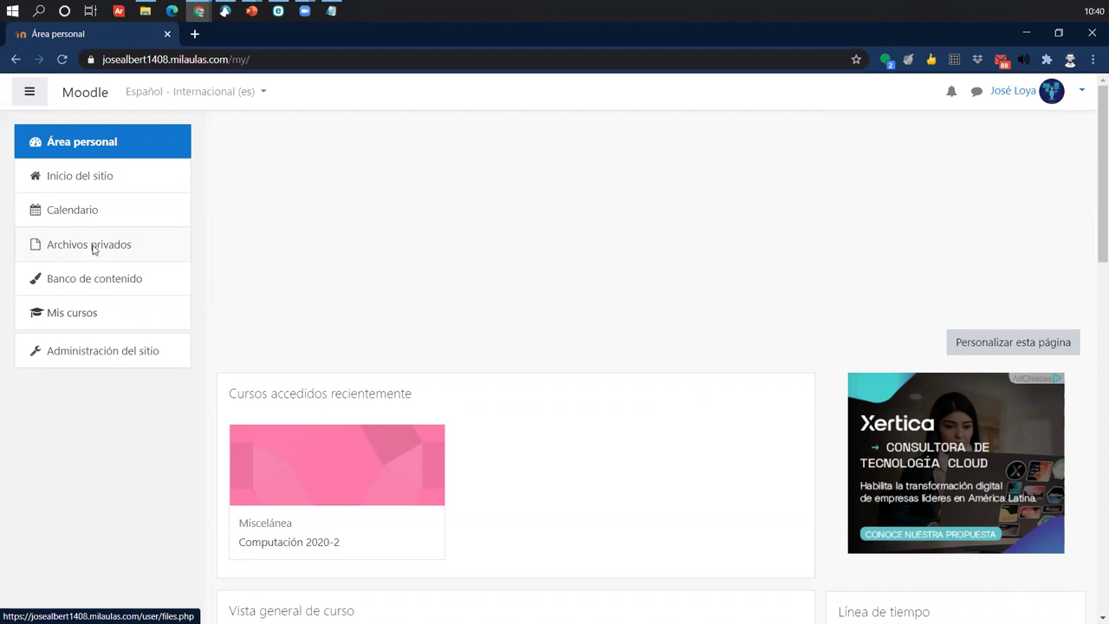
- Go to Administración del sitio, Cursos tab, and open Administrar cursos y categorías
left_click_drag(95, 347, 211, 346)
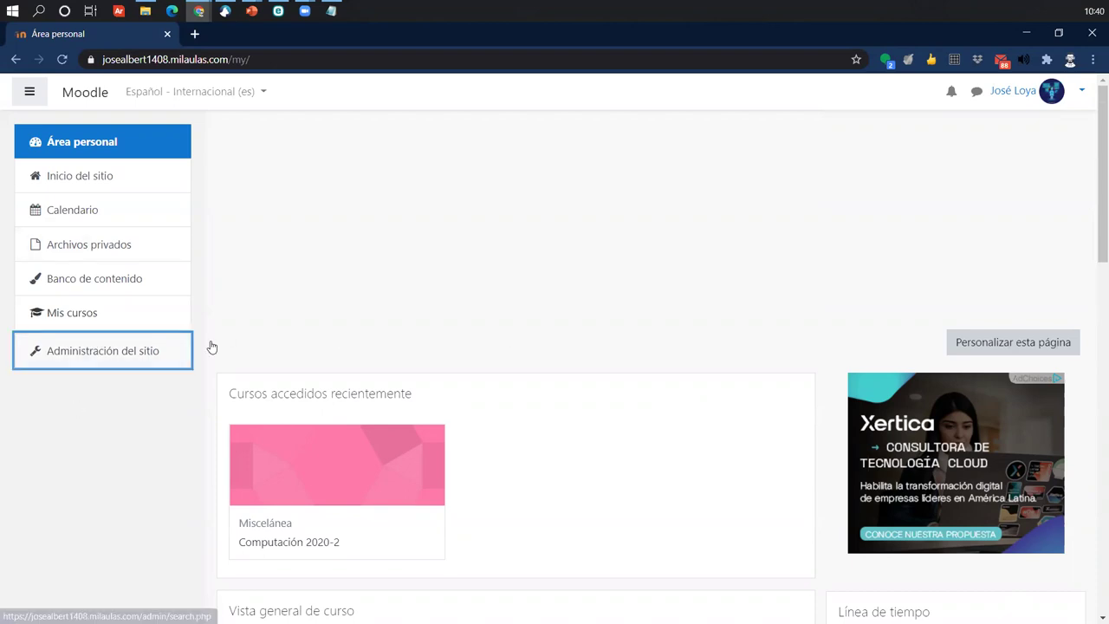
left_click(140, 350)
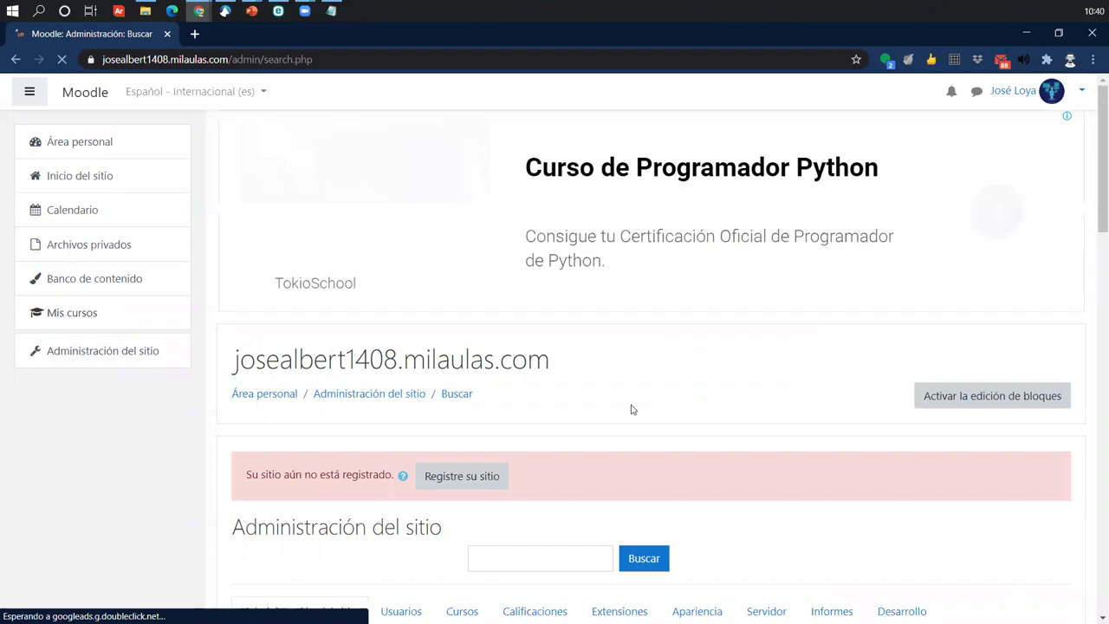
scroll(631, 410, "down", 5)
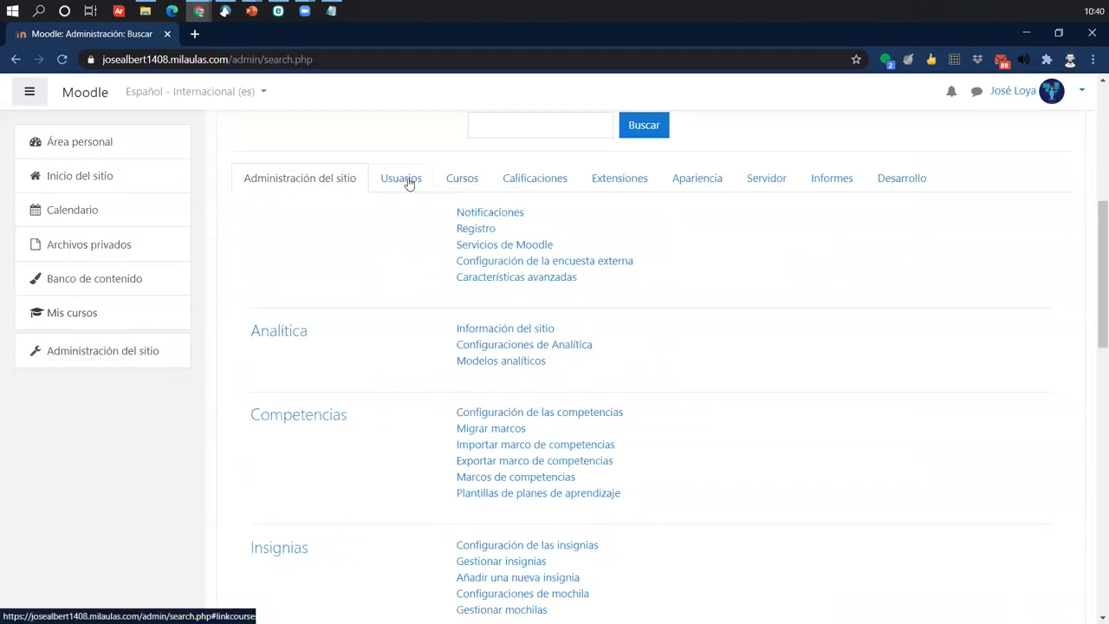
left_click(404, 179)
left_click(462, 180)
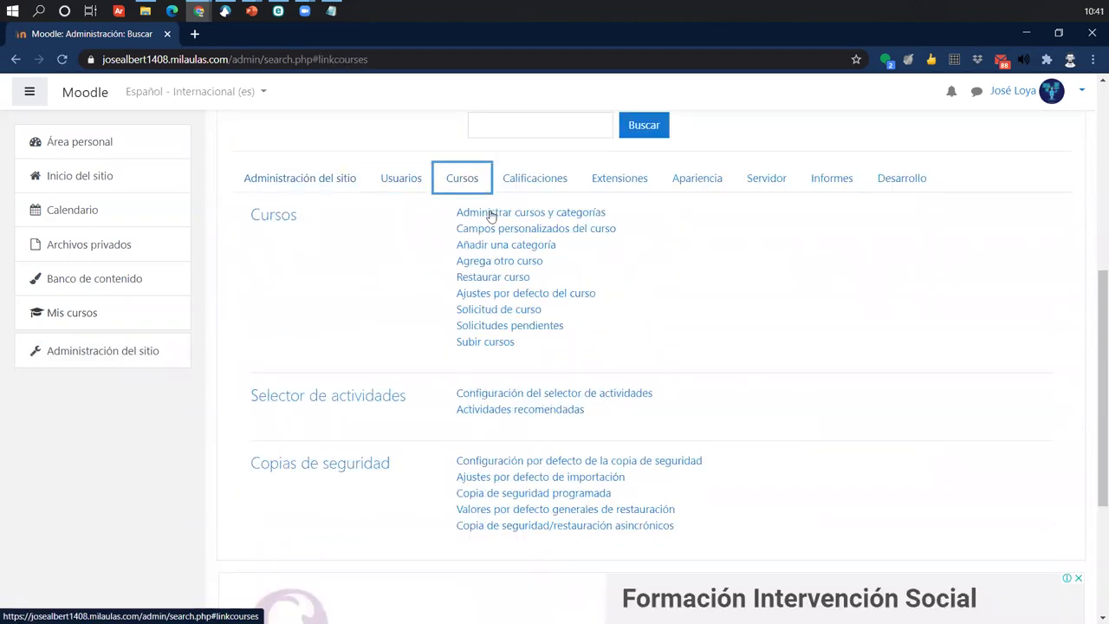
left_click(494, 216)
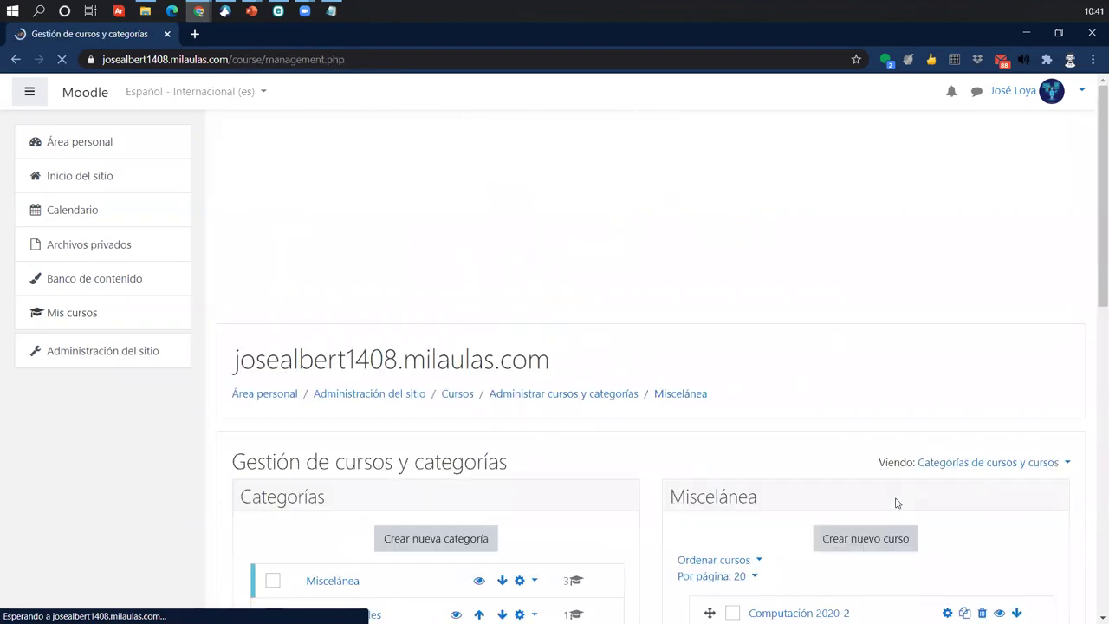
- Show Demo 02's details panel and select its course name text
scroll(897, 503, "down", 3)
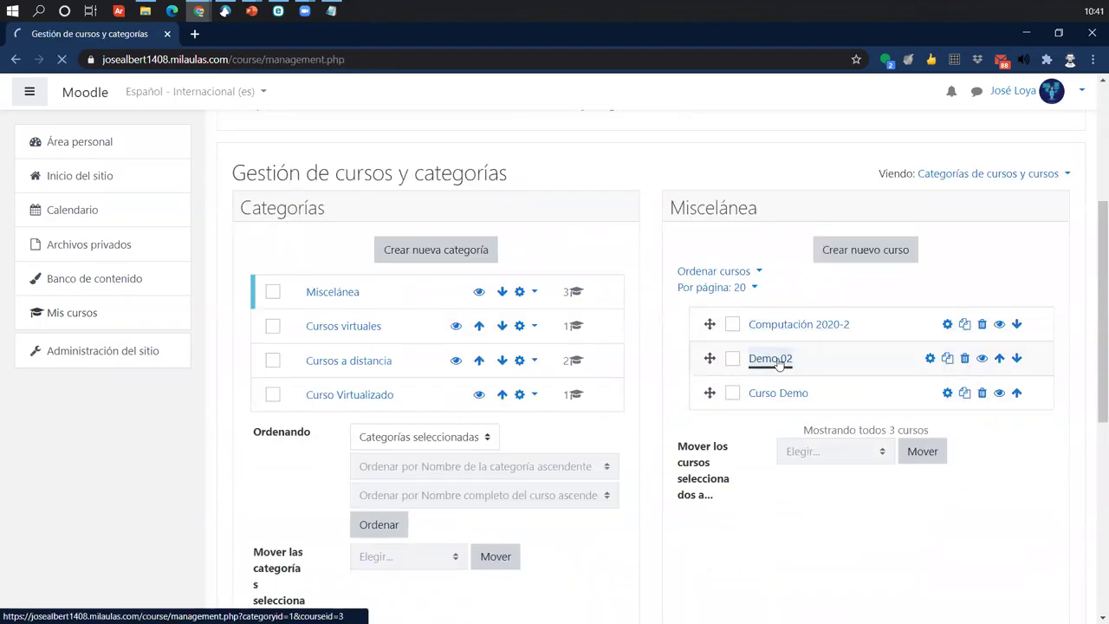
left_click(778, 362)
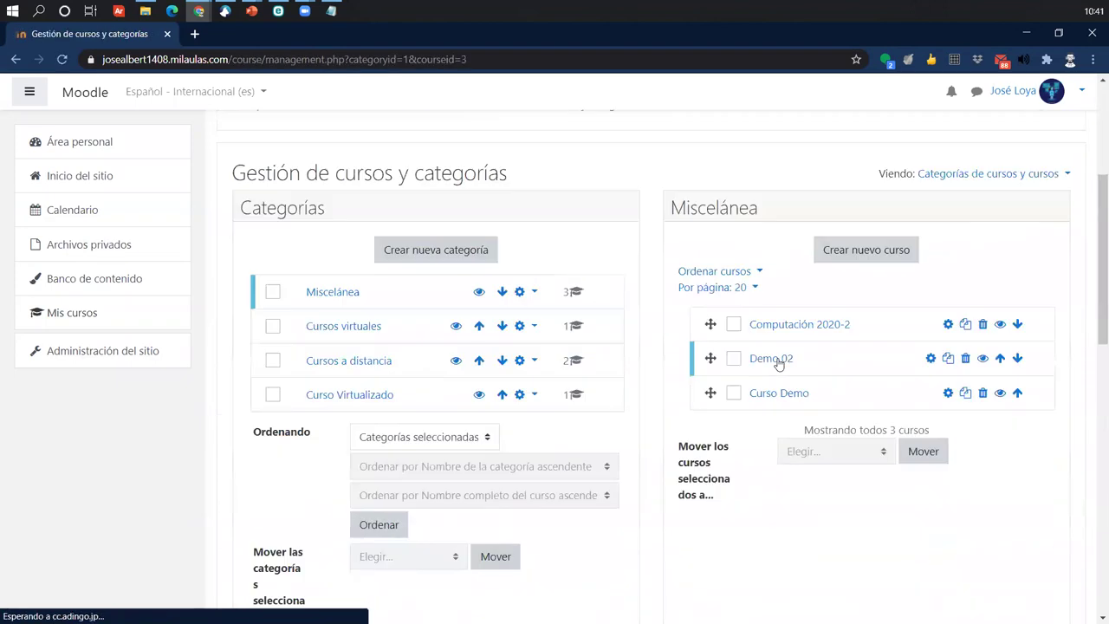
scroll(778, 362, "down", 3)
scroll(778, 364, "down", 2)
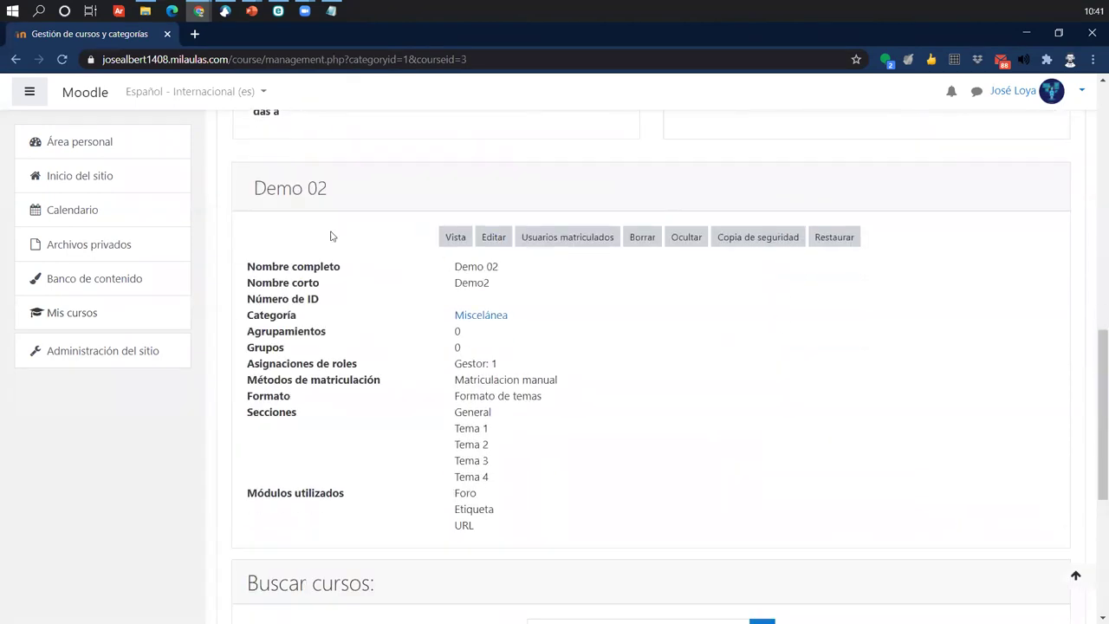
left_click(252, 188)
left_click_drag(253, 188, 424, 194)
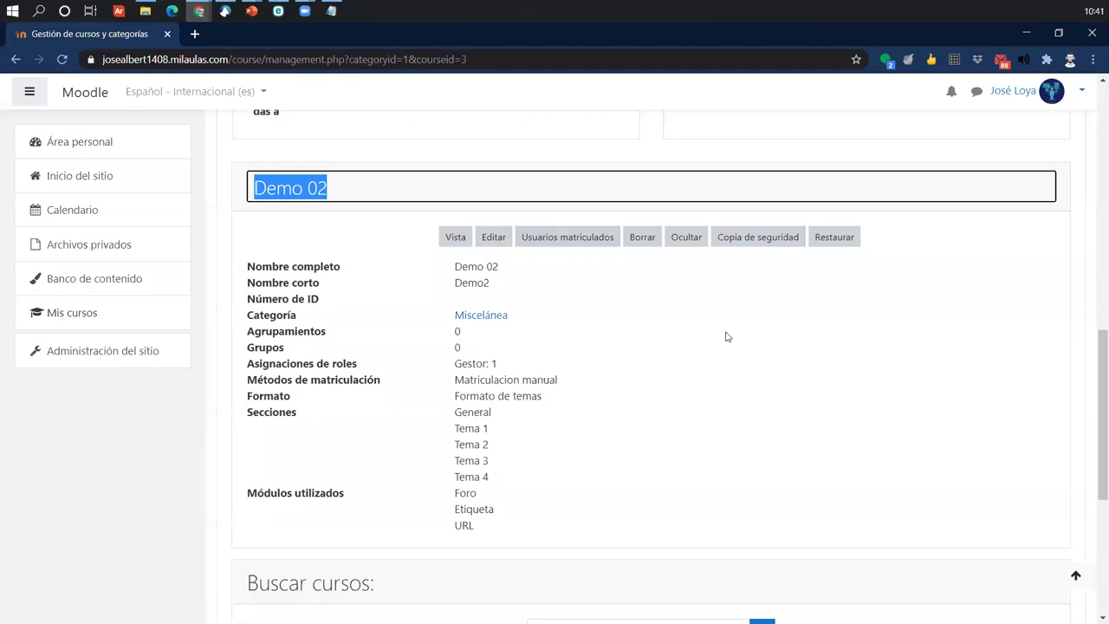
scroll(727, 336, "up", 5)
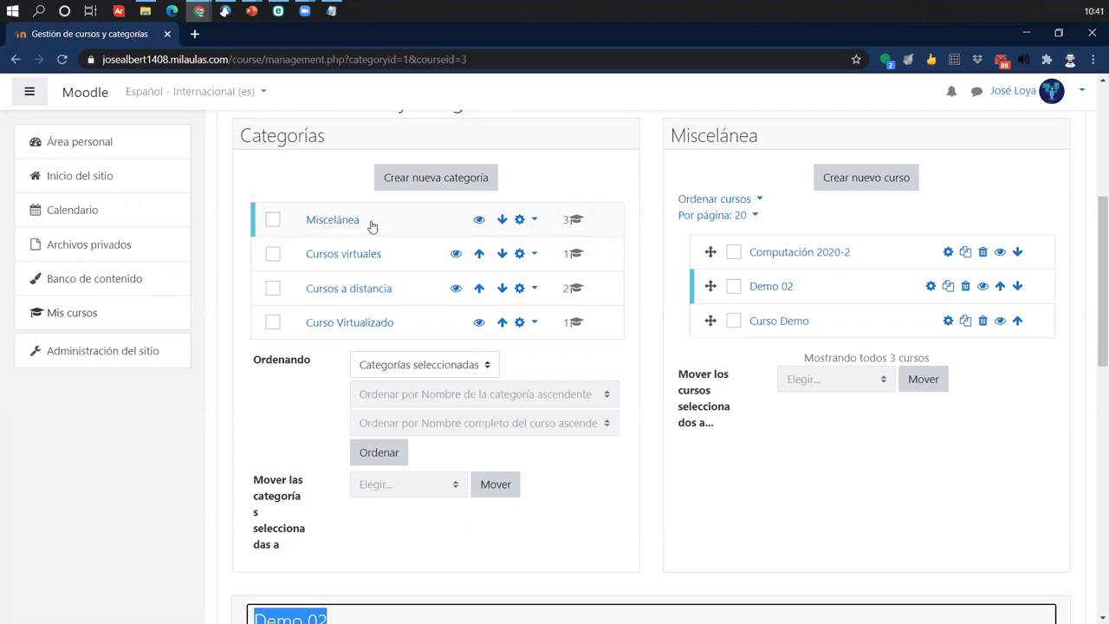
left_click(336, 224)
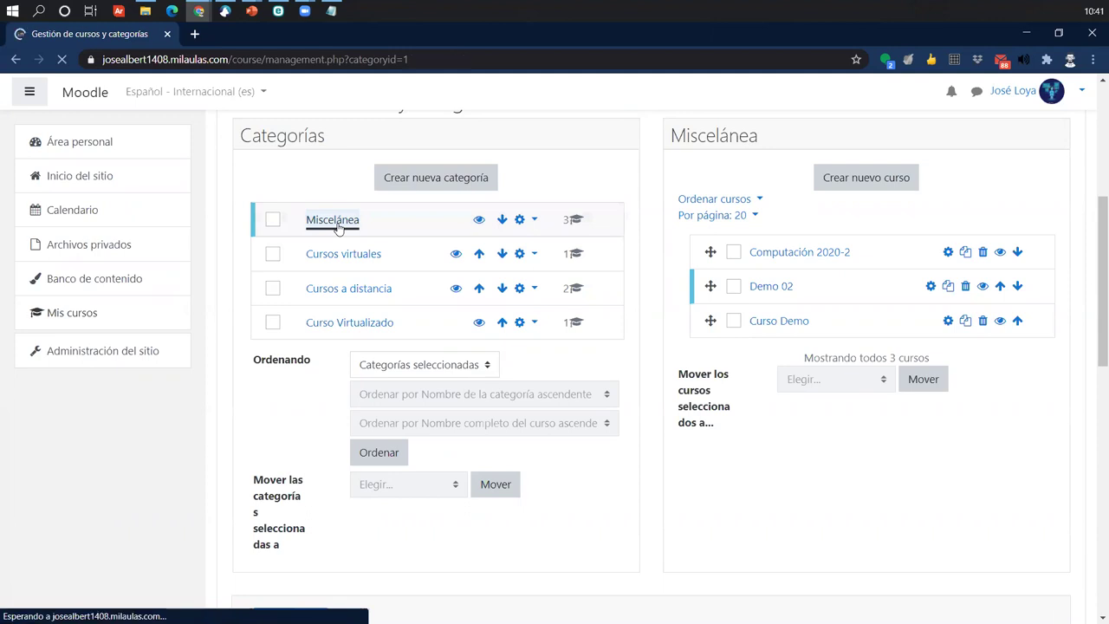
scroll(339, 238, "down", 4)
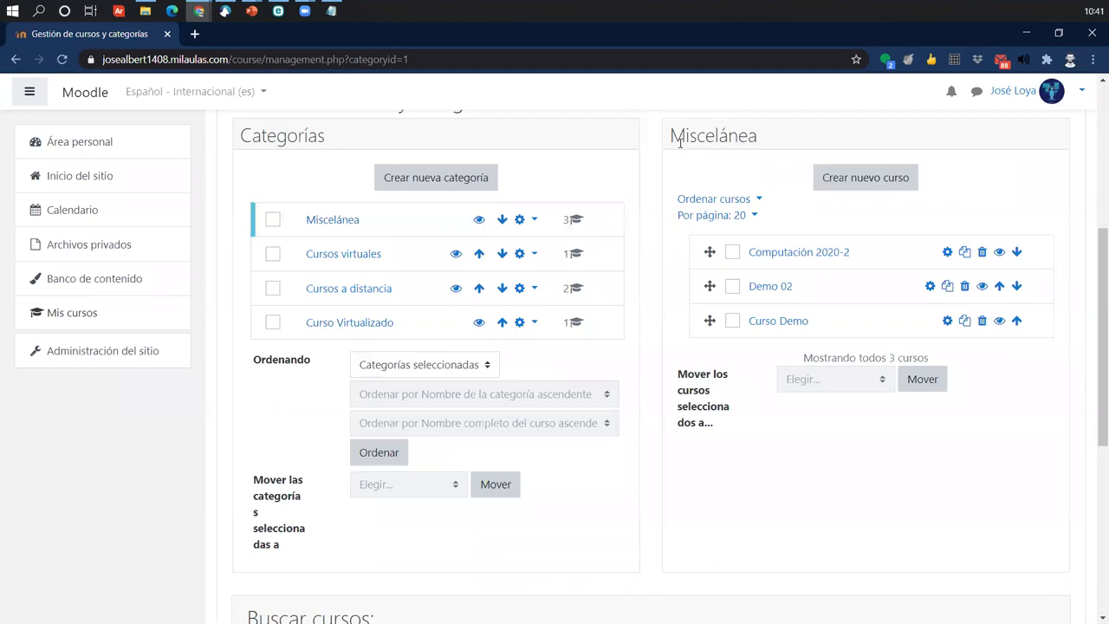
left_click_drag(672, 136, 827, 144)
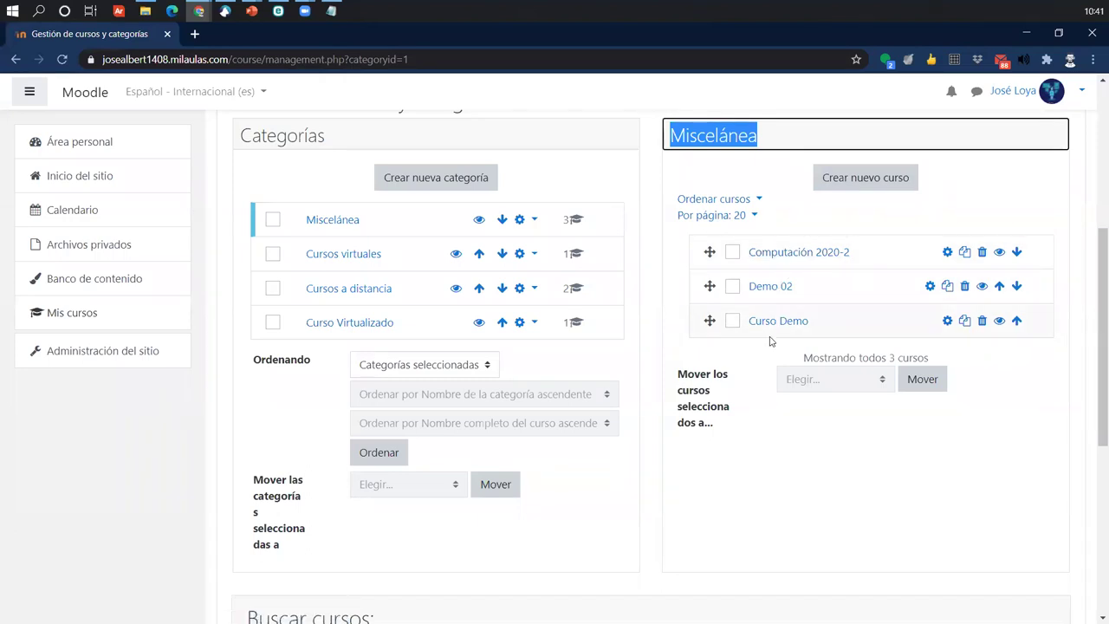
left_click(820, 255)
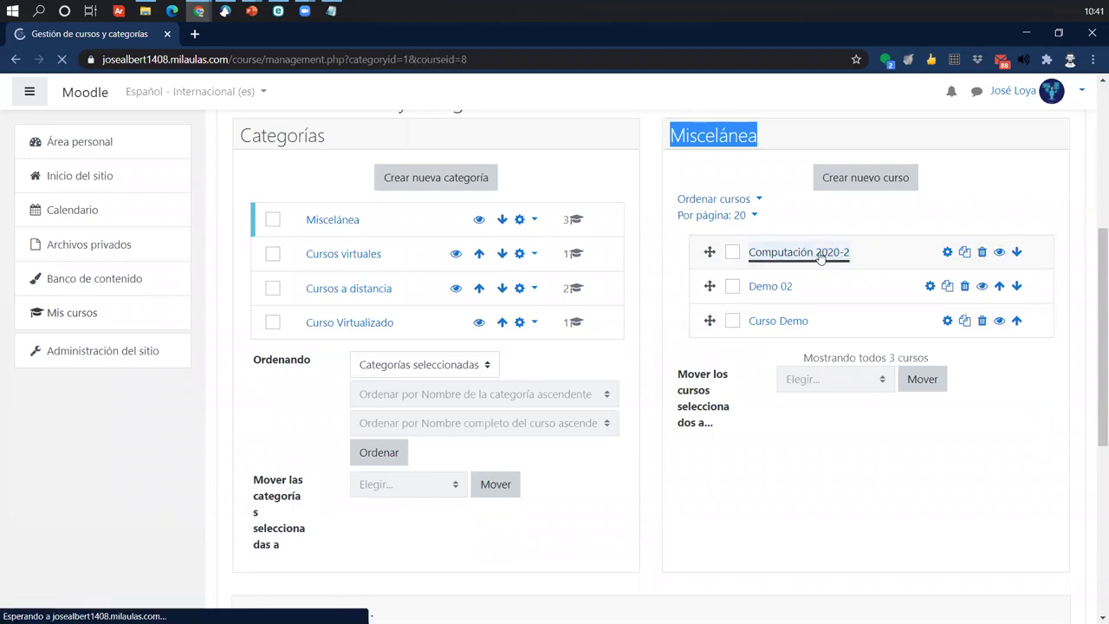
scroll(819, 257, "down", 3)
scroll(819, 258, "down", 3)
scroll(820, 258, "up", 2)
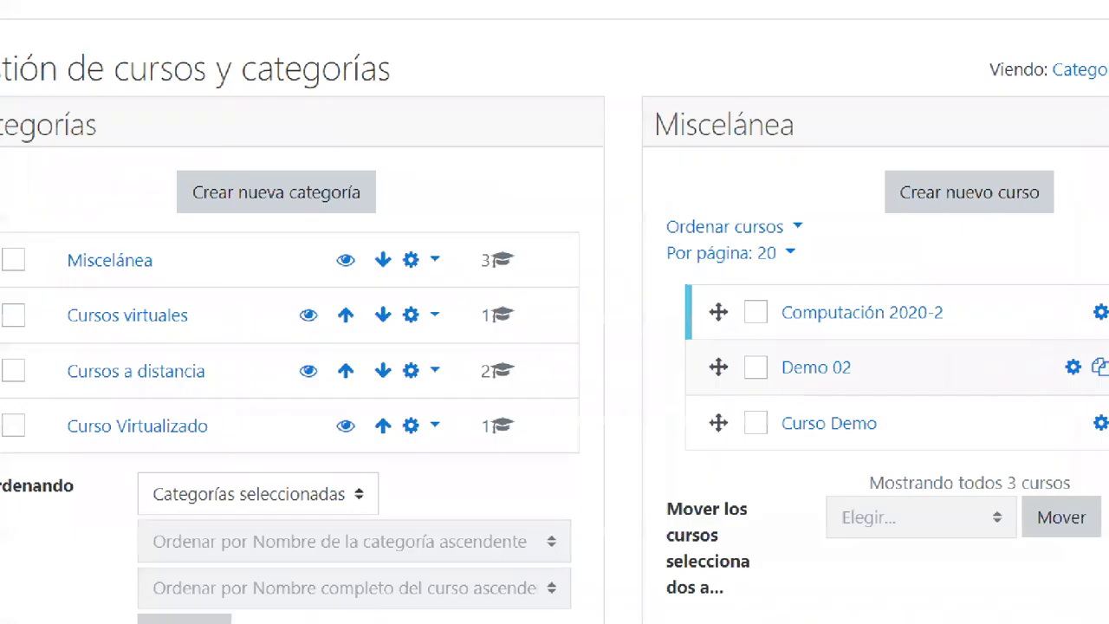
mouse_move(636, 276)
left_mouse_down()
mouse_move(689, 364)
mouse_move(613, 450)
left_mouse_up()
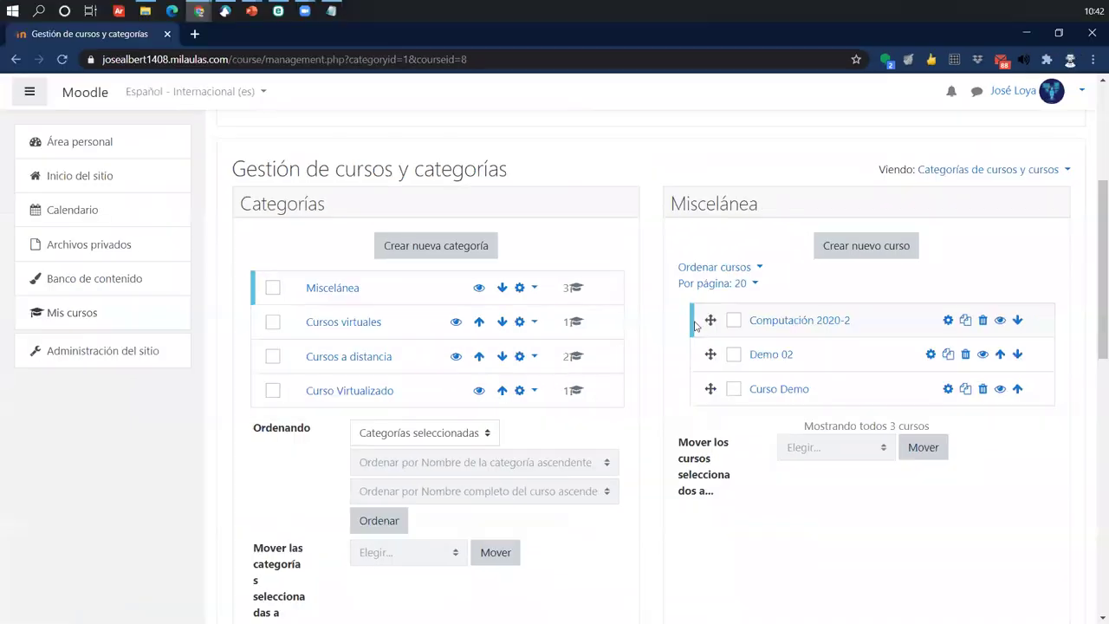
scroll(668, 341, "down", 3)
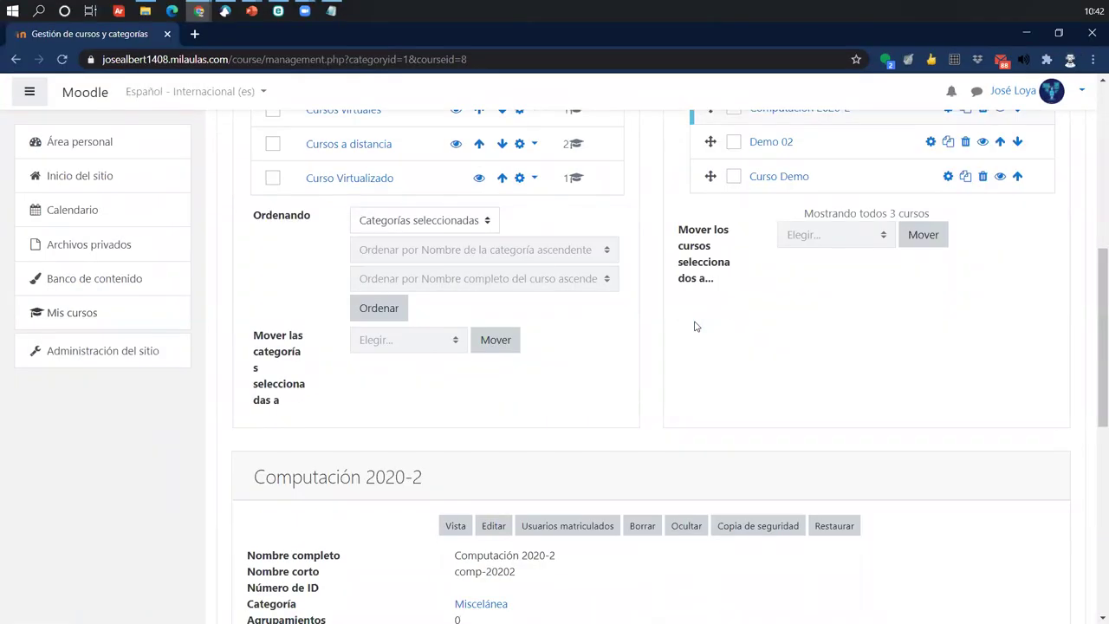
scroll(668, 341, "up", 2)
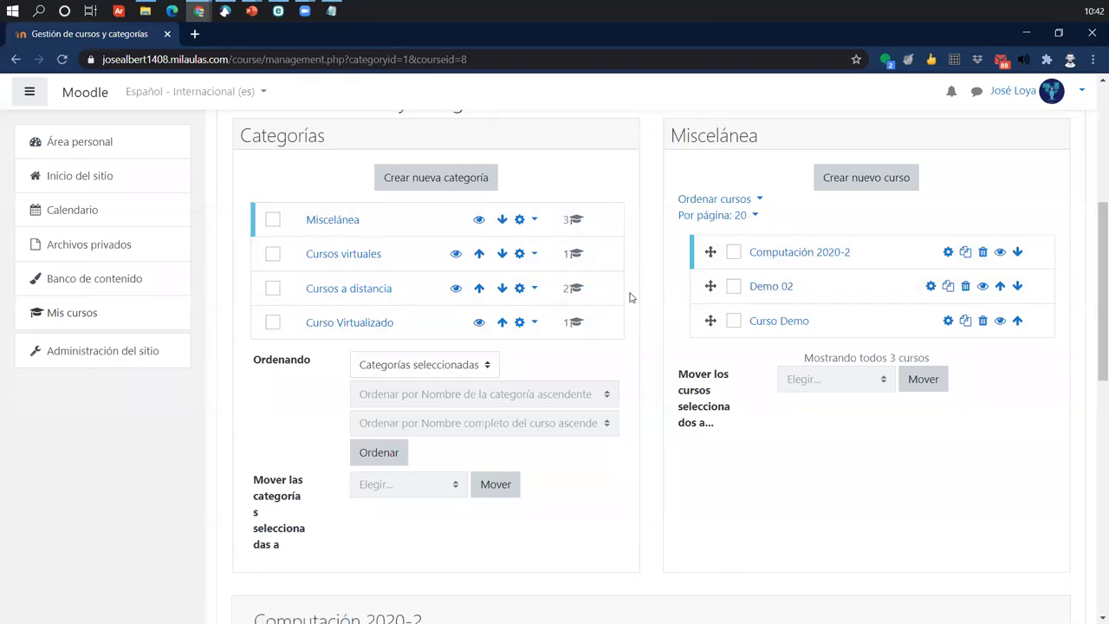
scroll(630, 297, "down", 4)
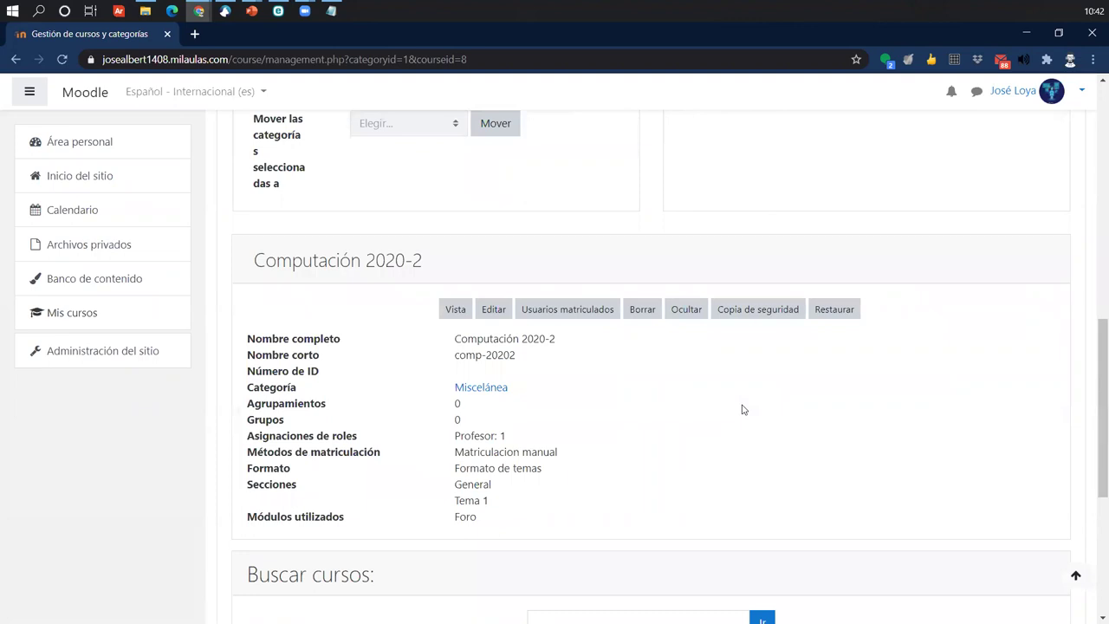
left_click(256, 260)
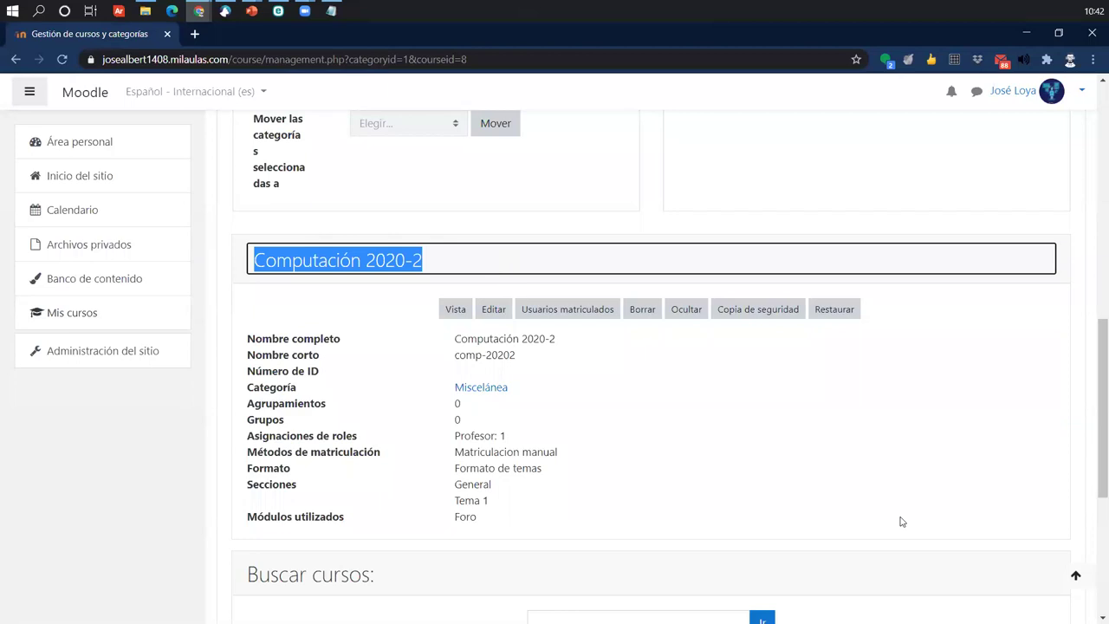
left_click(260, 260)
left_click_drag(260, 260, 468, 260)
left_click(427, 348)
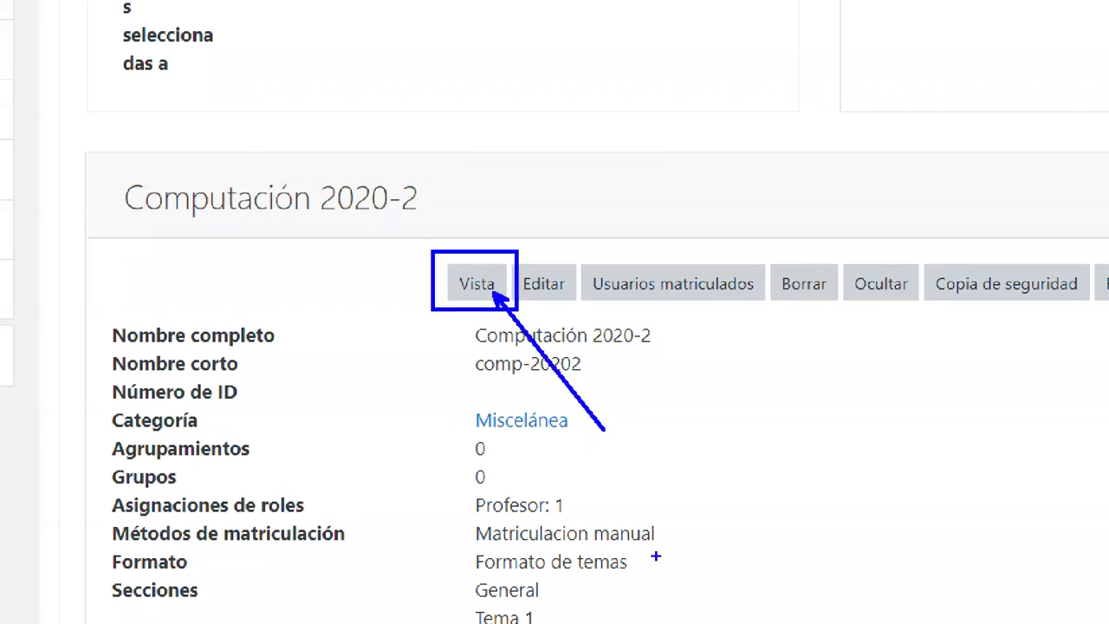
- Open Computación 2020-2's Participantes page and launch the Matricular usuarios dialog
left_click(475, 290)
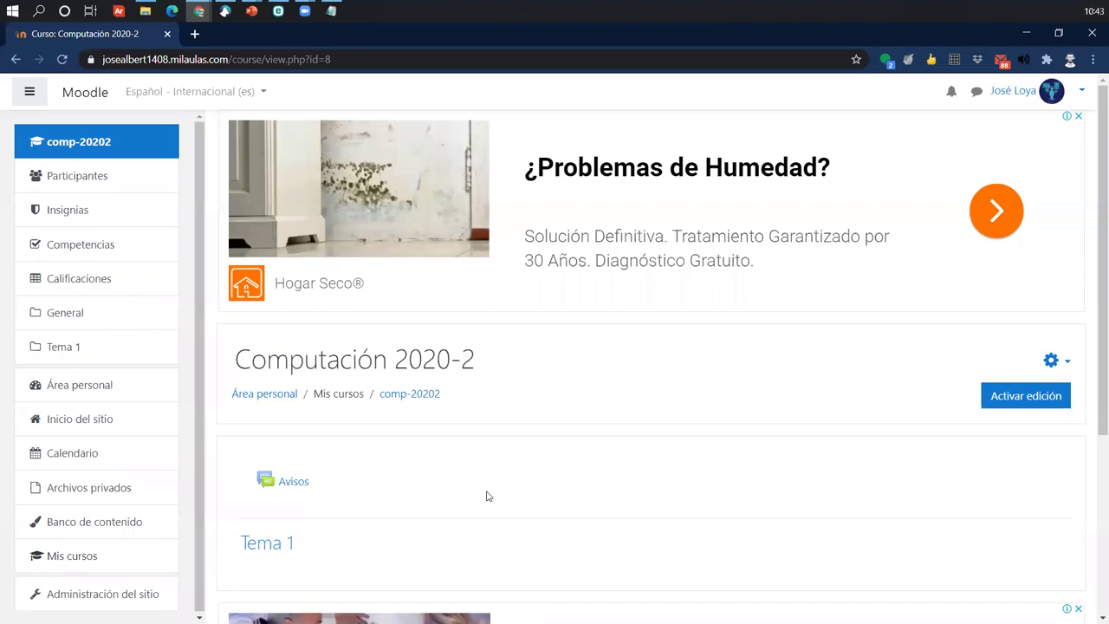
left_click(52, 179)
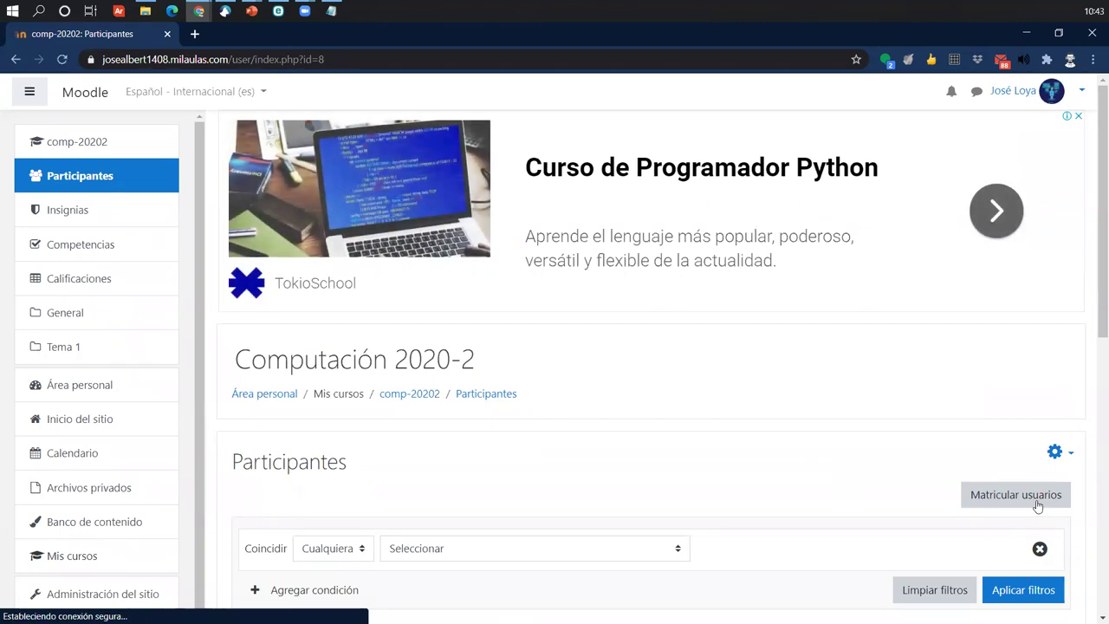
left_click(1038, 502)
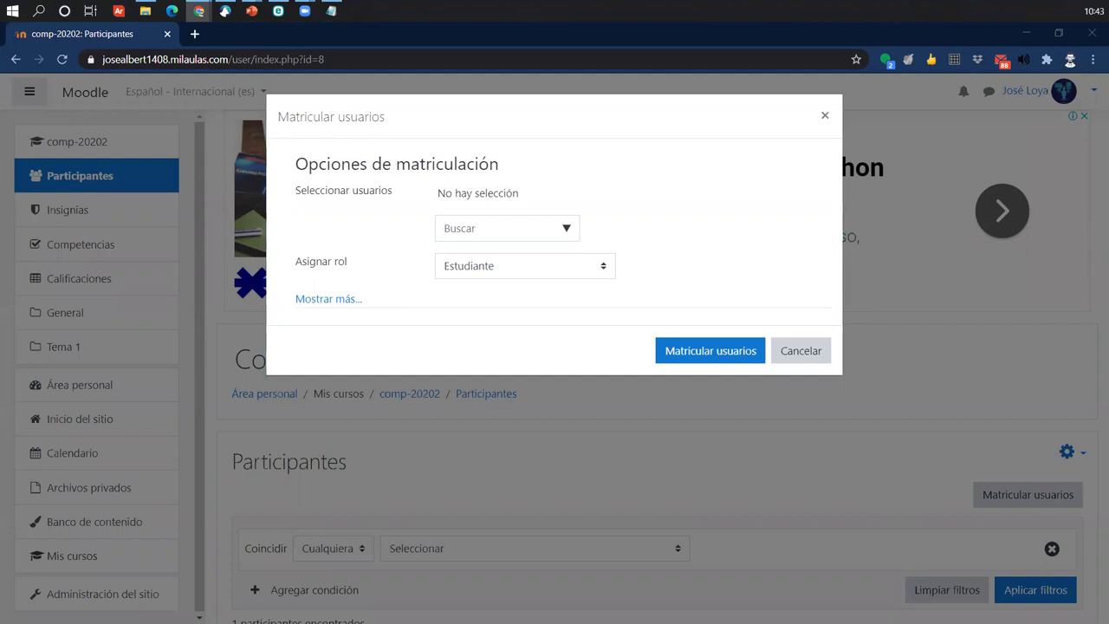
- Cancel the Matricular usuarios dialog and return to the comp-20202 course home page
left_click(801, 351)
scroll(266, 490, "down", 1)
scroll(270, 390, "up", 1)
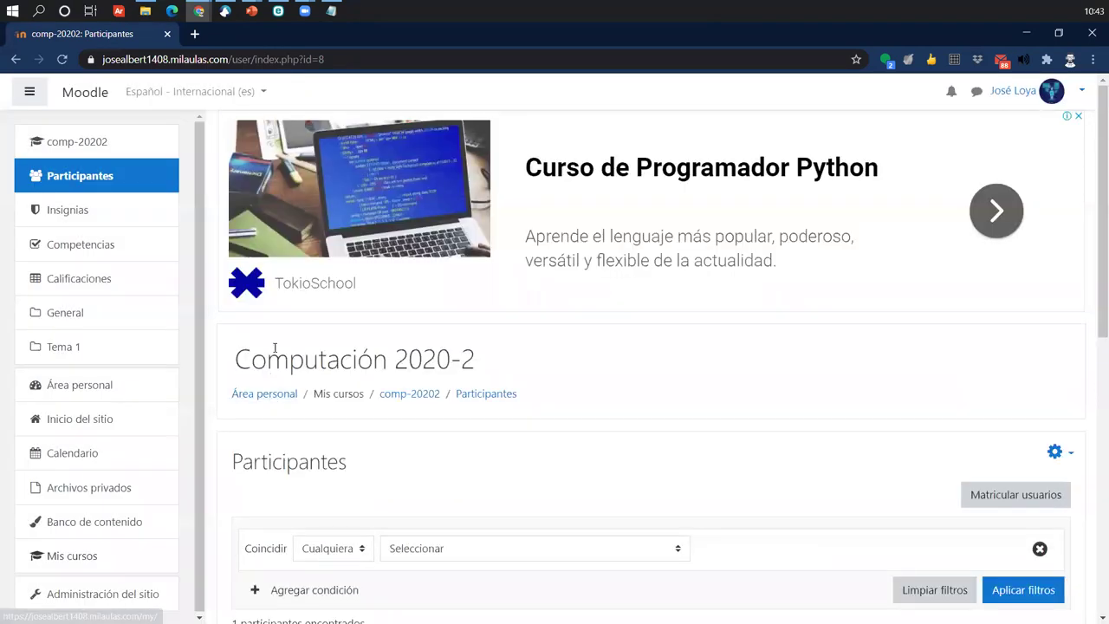
left_click(419, 396)
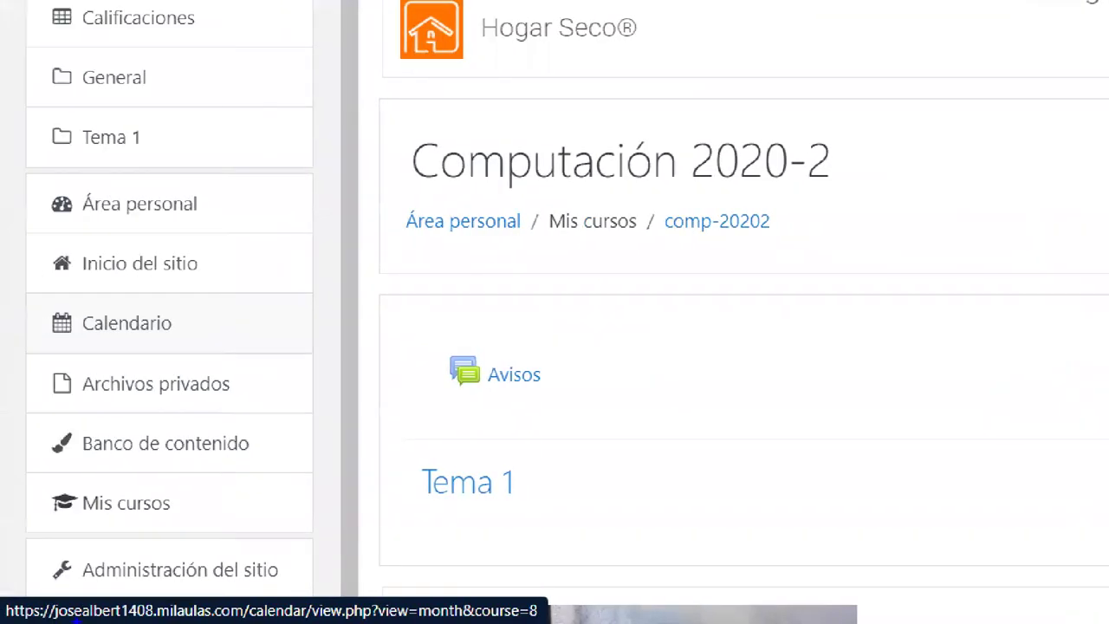
mouse_move(21, 543)
left_mouse_down()
mouse_move(344, 592)
mouse_move(312, 589)
mouse_move(337, 503)
left_mouse_up()
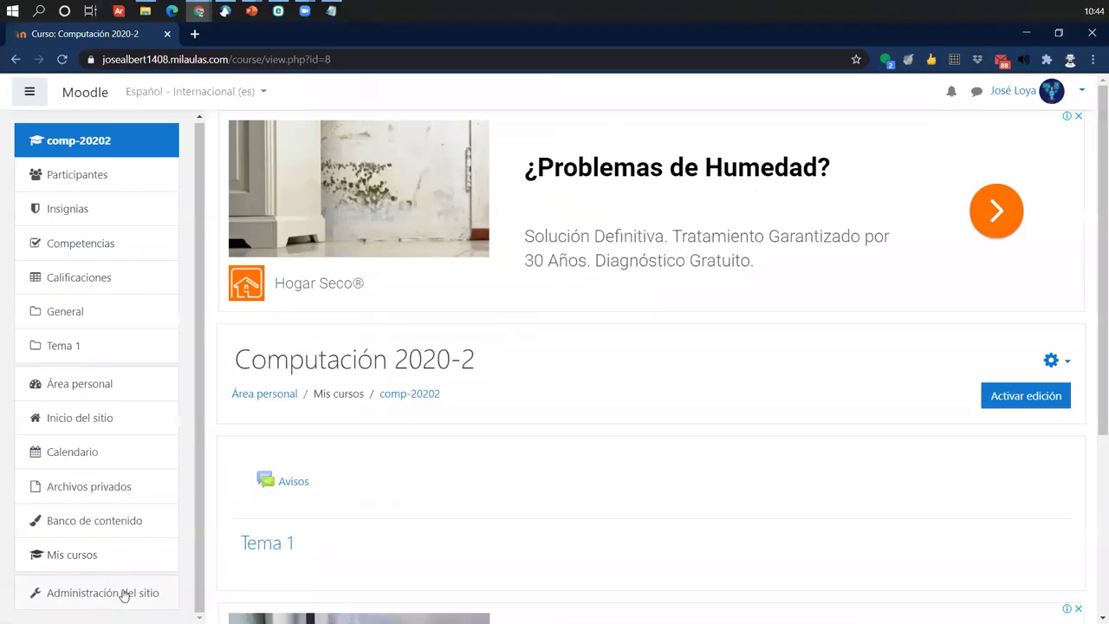
left_click(218, 573)
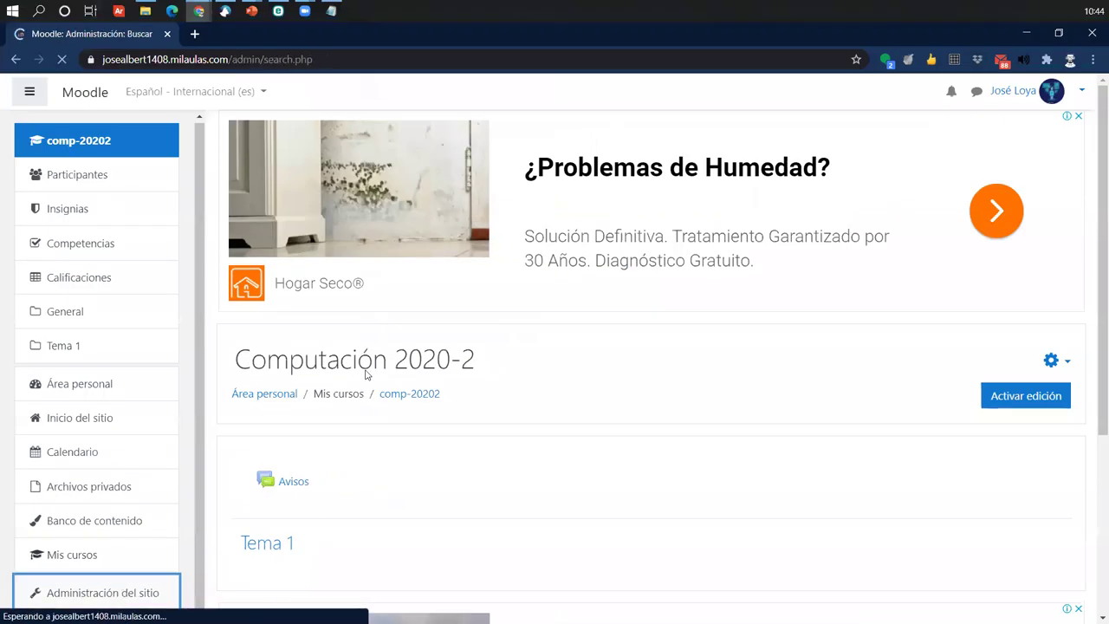
- Show the site administration Usuarios options and open the Agregar un usuario form
scroll(589, 386, "down", 4)
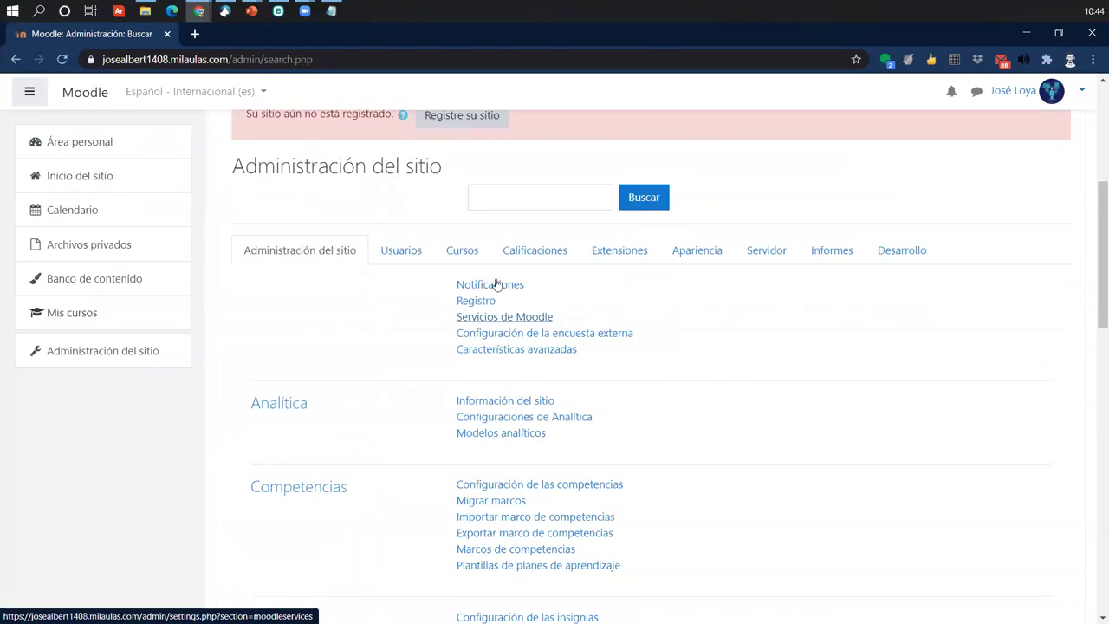
scroll(962, 405, "down", 1)
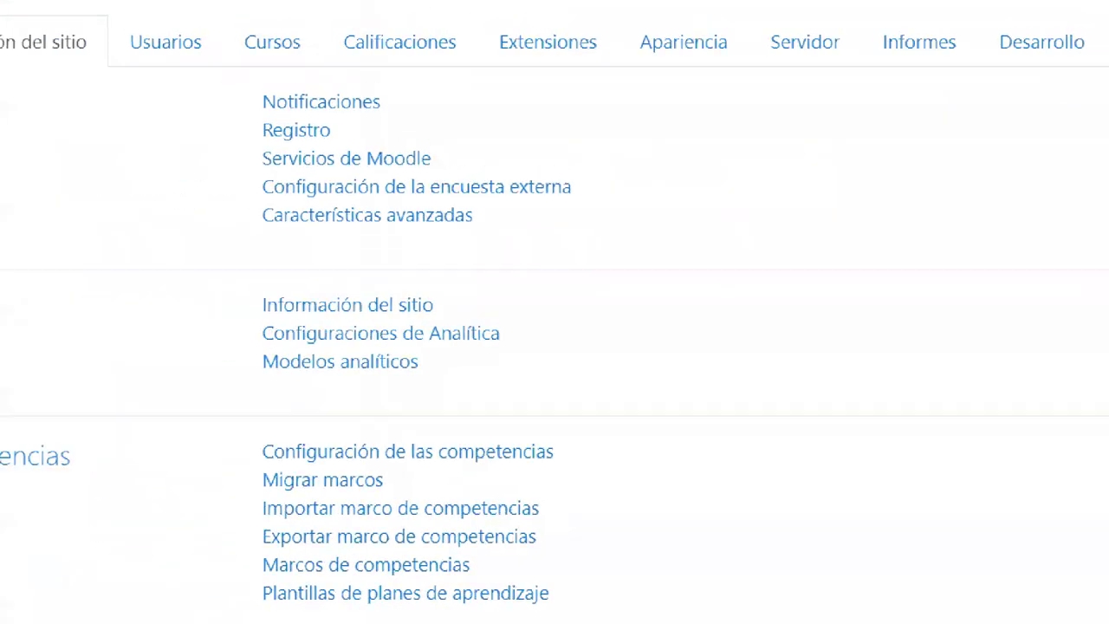
left_click_drag(249, 71, 349, 135)
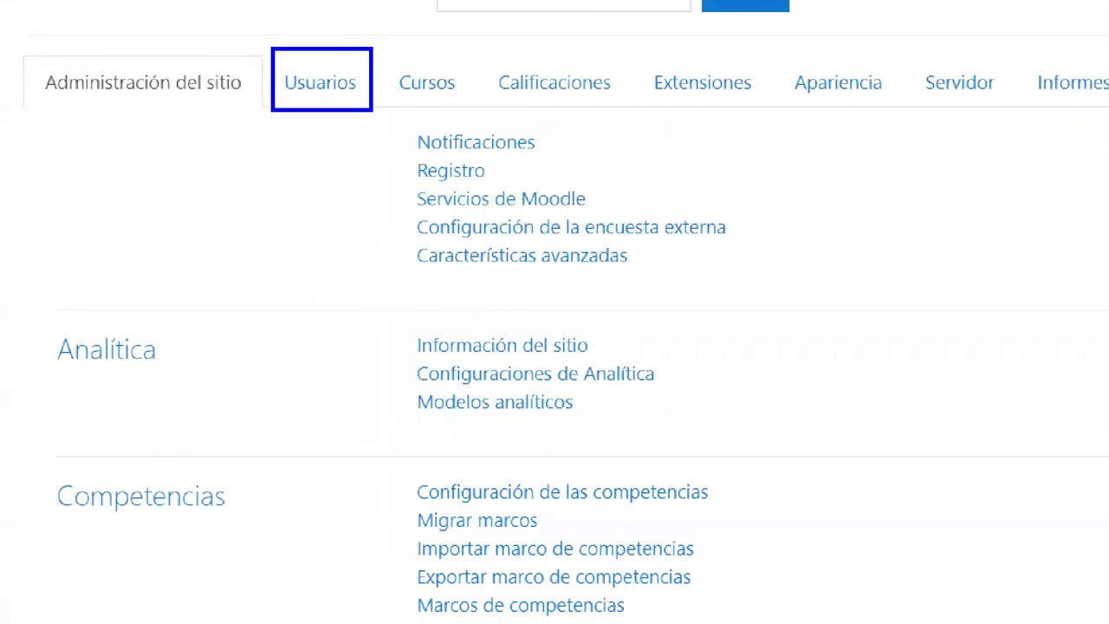
mouse_move(364, 80)
left_mouse_down()
mouse_move(374, 57)
mouse_move(451, 9)
left_mouse_up()
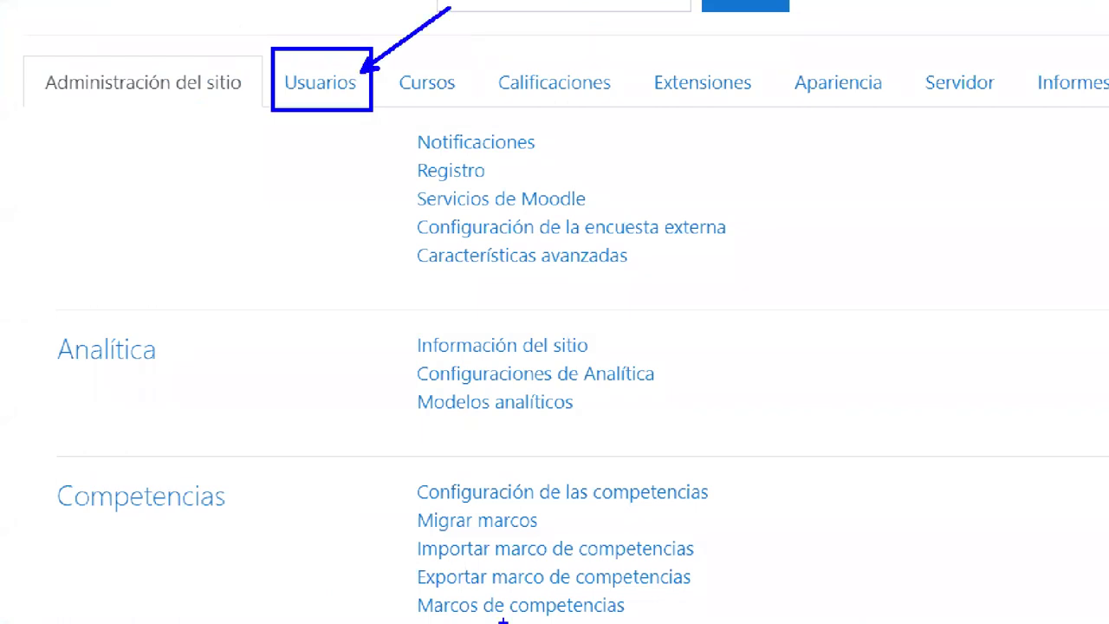
left_click(320, 83)
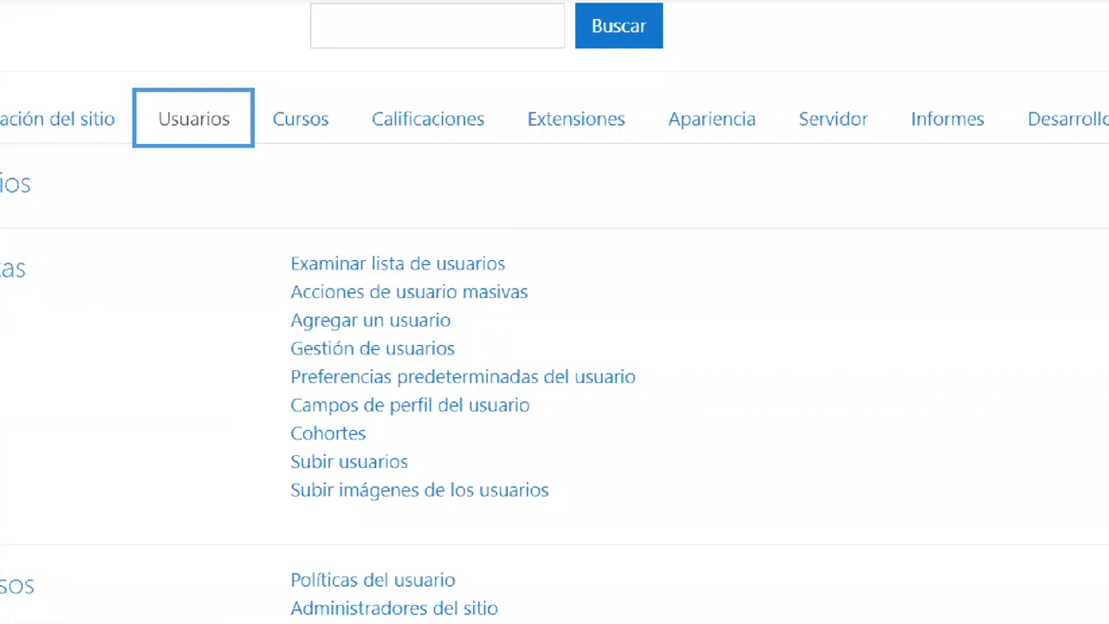
mouse_move(77, 231)
left_mouse_down()
mouse_move(180, 274)
mouse_move(239, 280)
left_mouse_up()
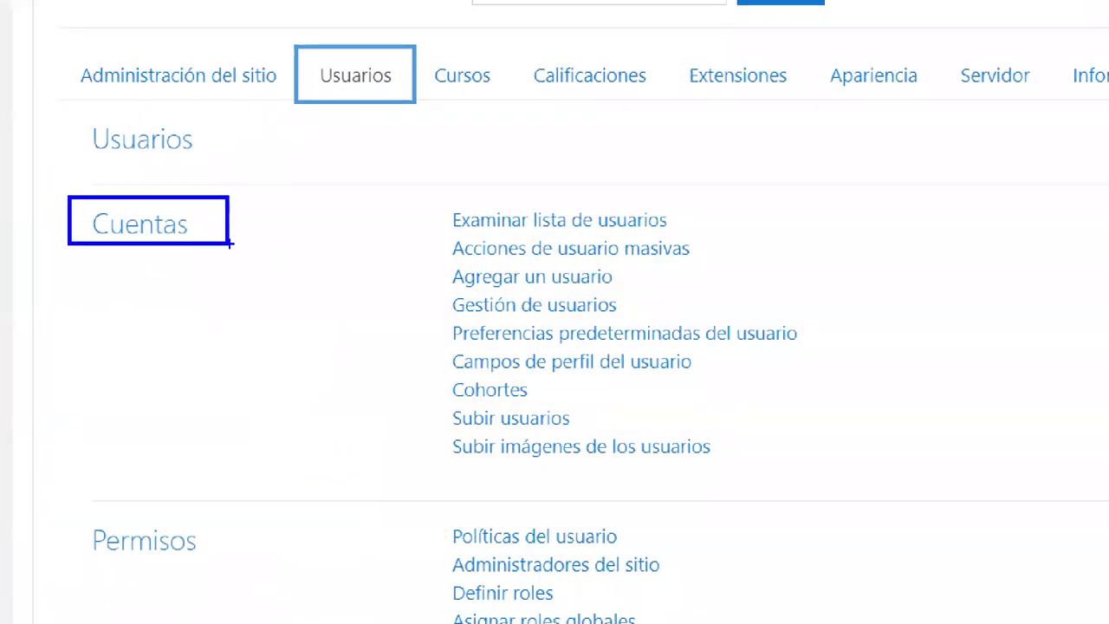
left_click_drag(218, 207, 323, 78)
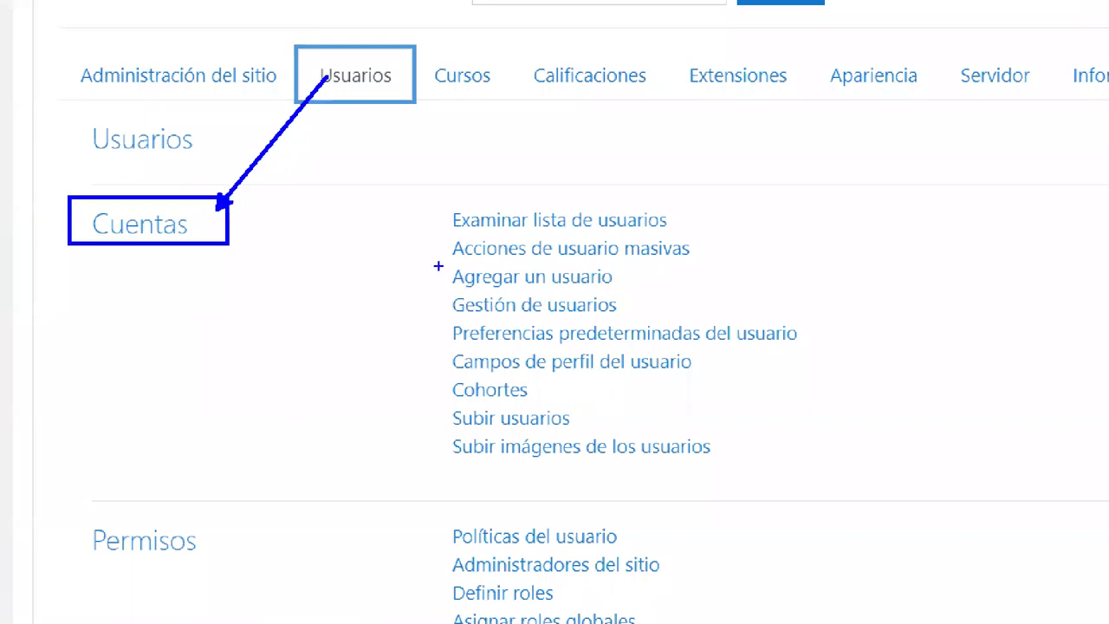
left_click_drag(440, 257, 645, 291)
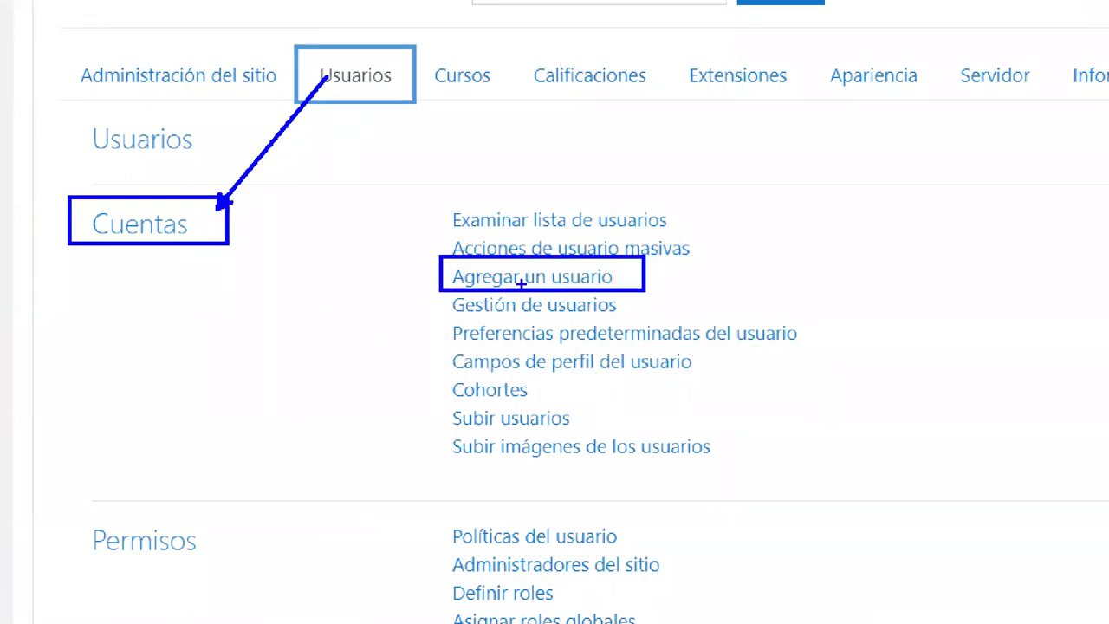
left_click_drag(444, 270, 206, 216)
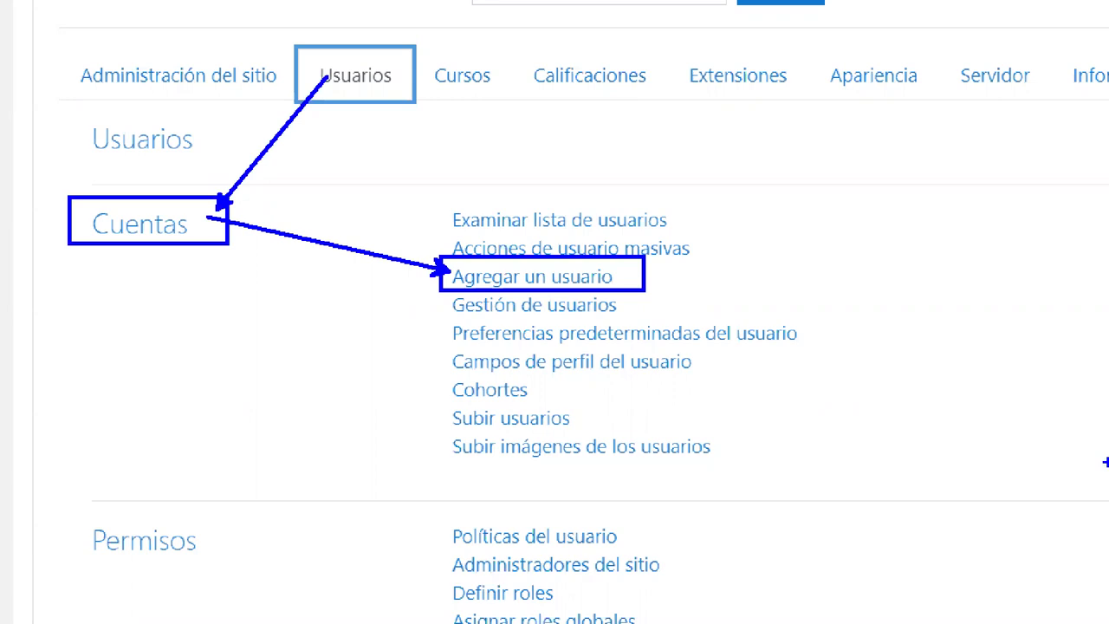
left_click(501, 276)
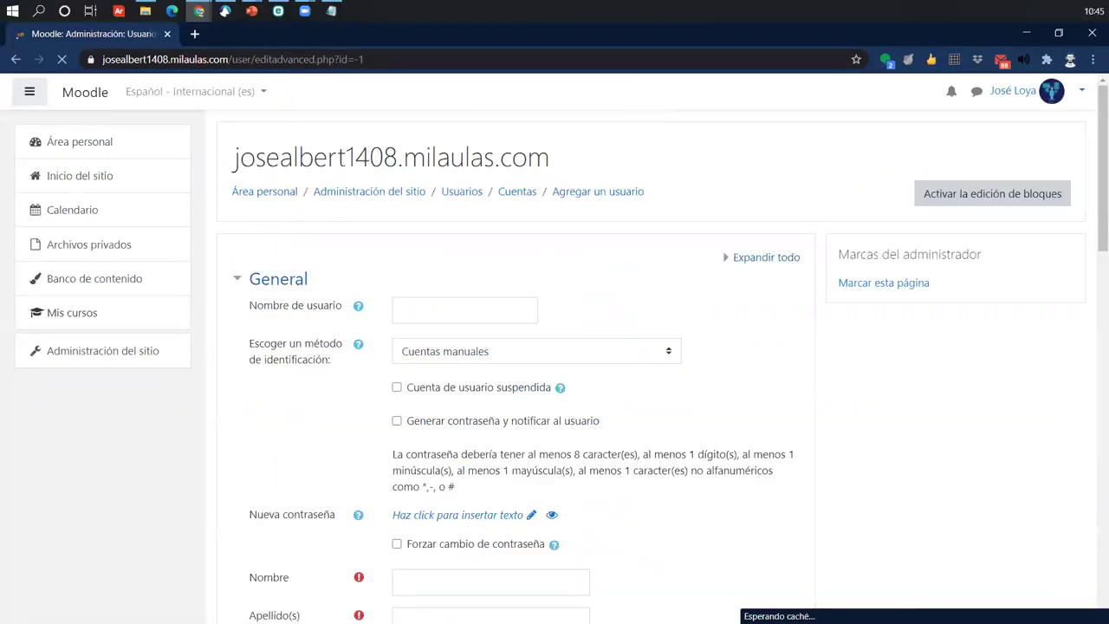
- Scroll through the blank Agregar un usuario form and back to its General section
scroll(849, 462, "down", 14)
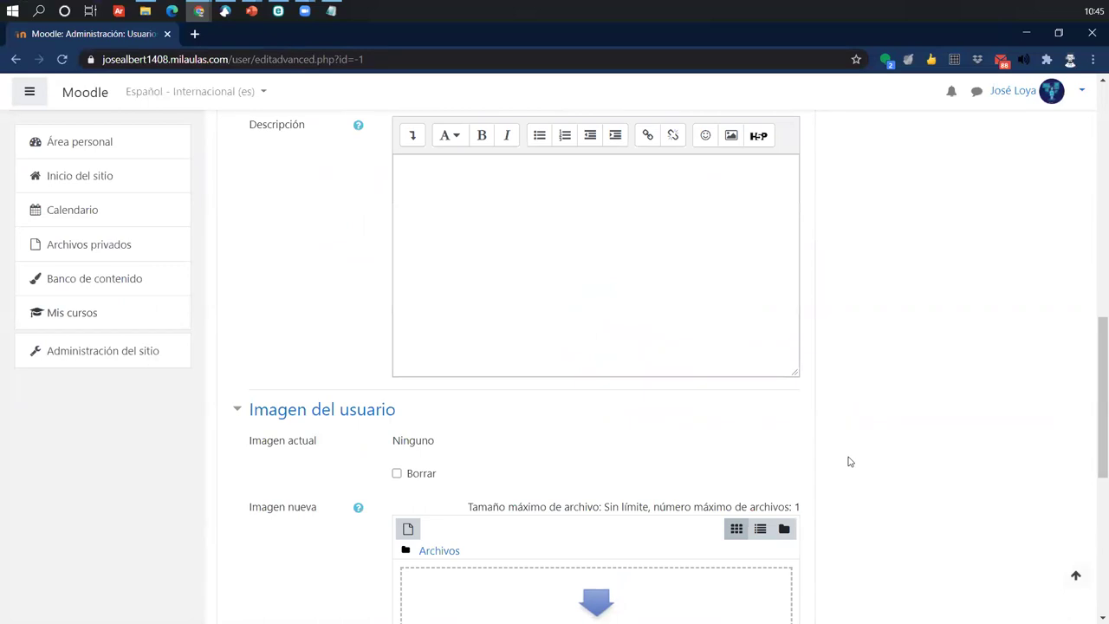
scroll(849, 462, "down", 2)
scroll(850, 462, "up", 15)
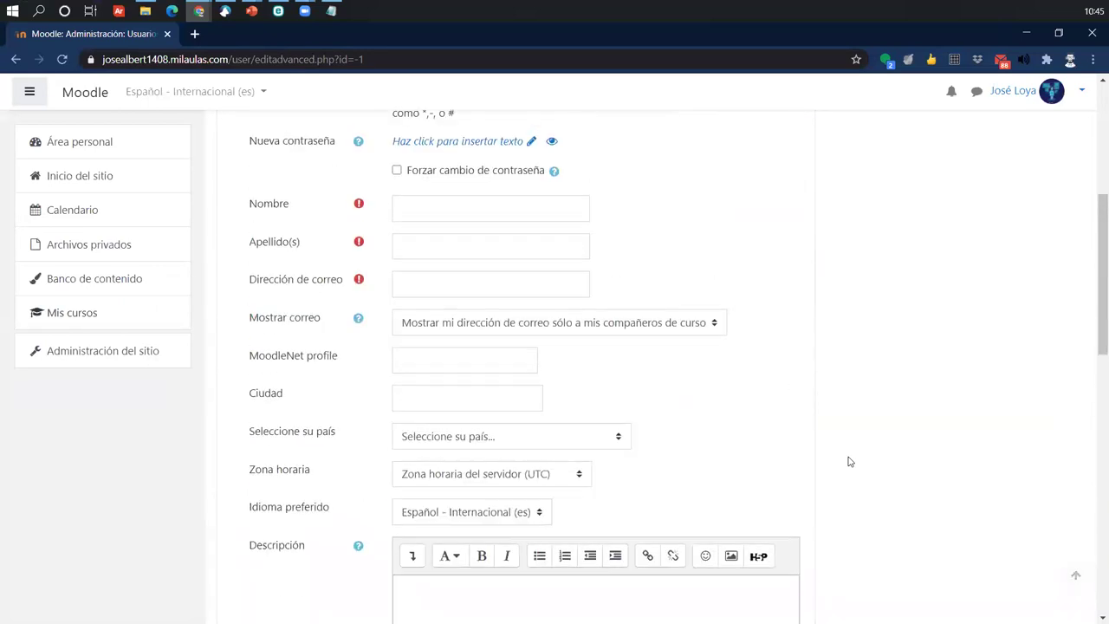
scroll(850, 462, "up", 1)
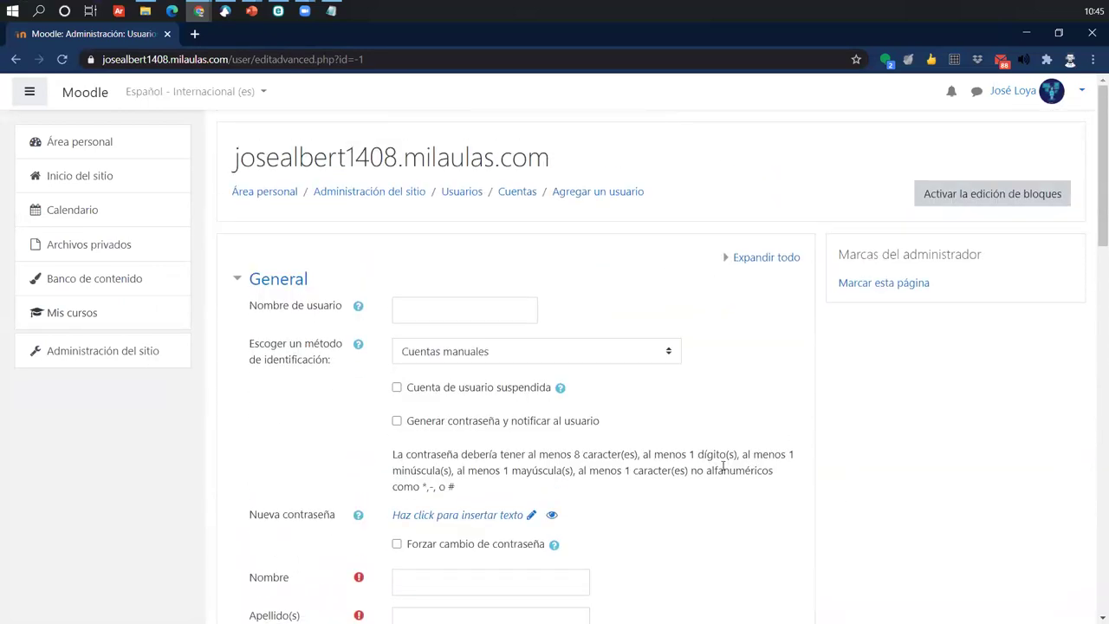
scroll(716, 508, "down", 2)
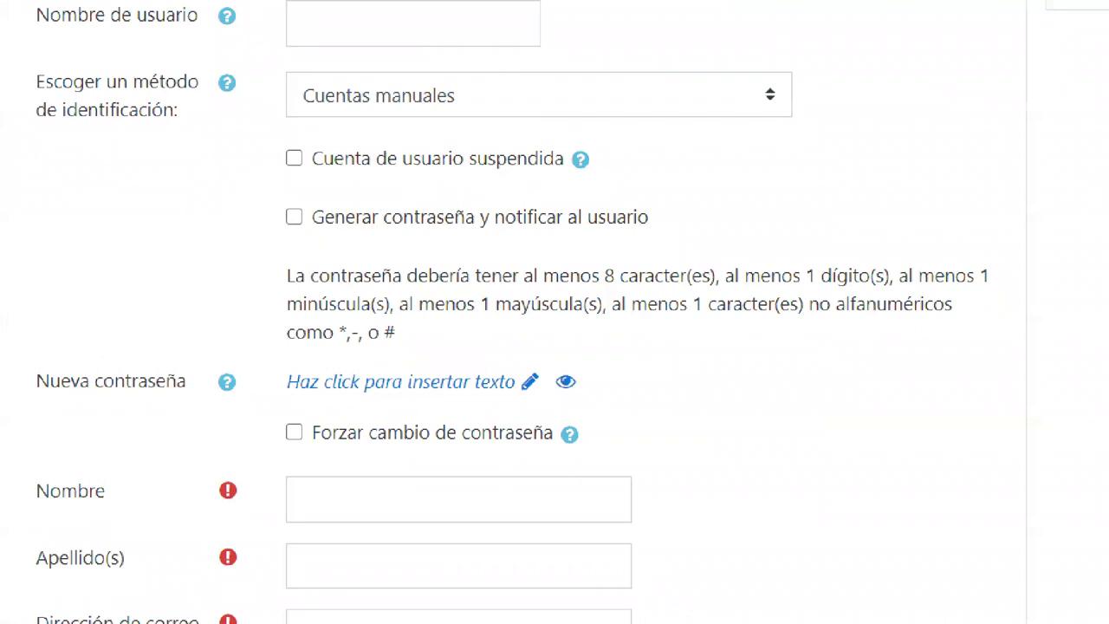
left_click(294, 35)
type("mitutor")
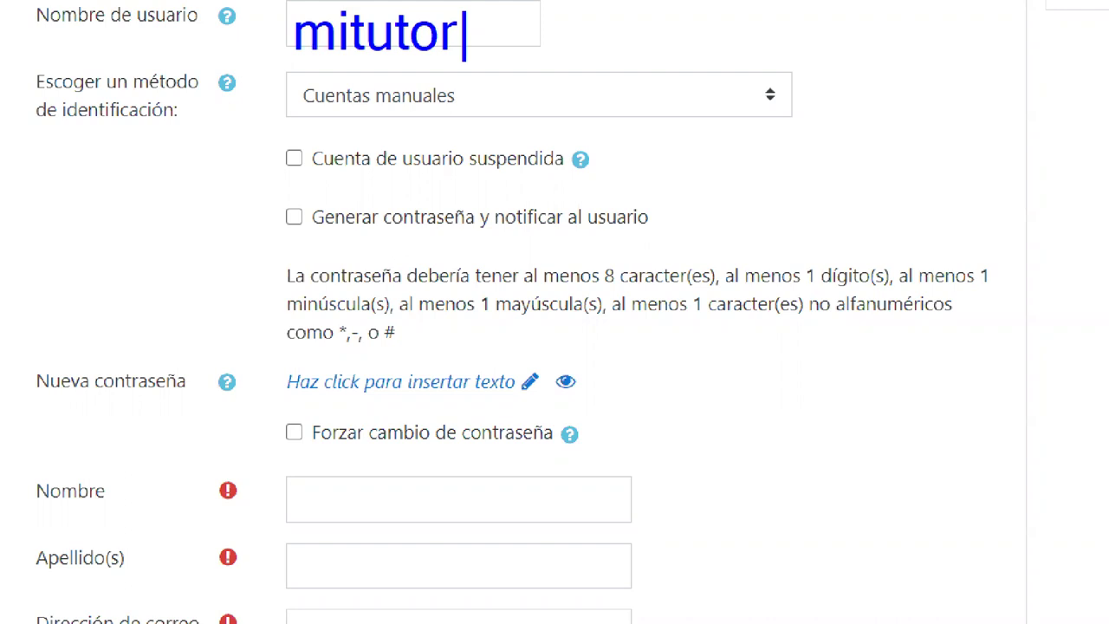
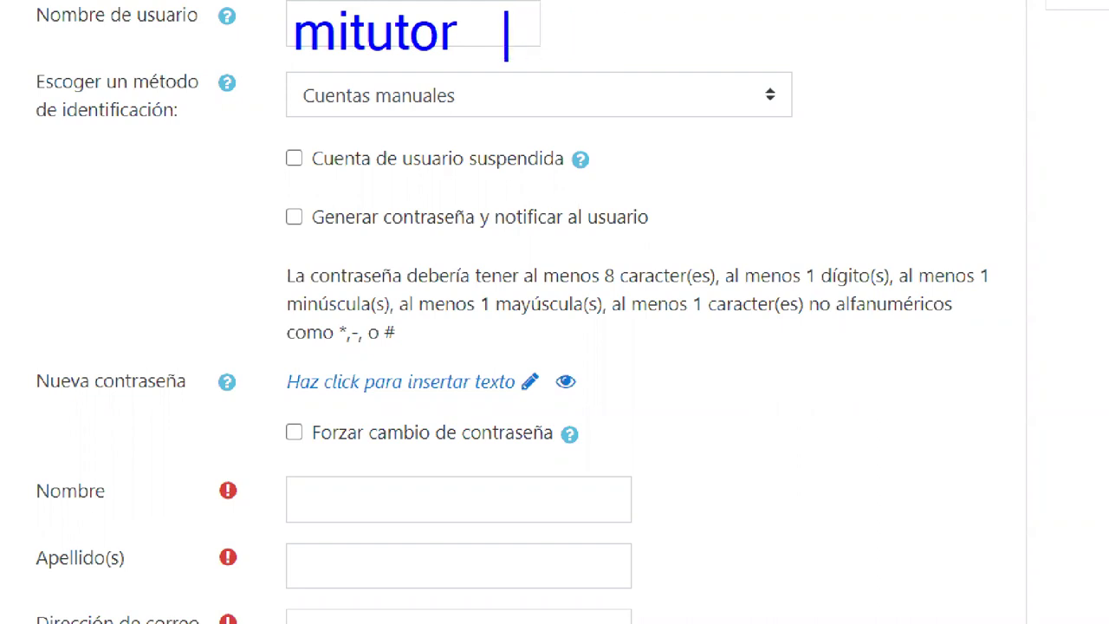
type("r")
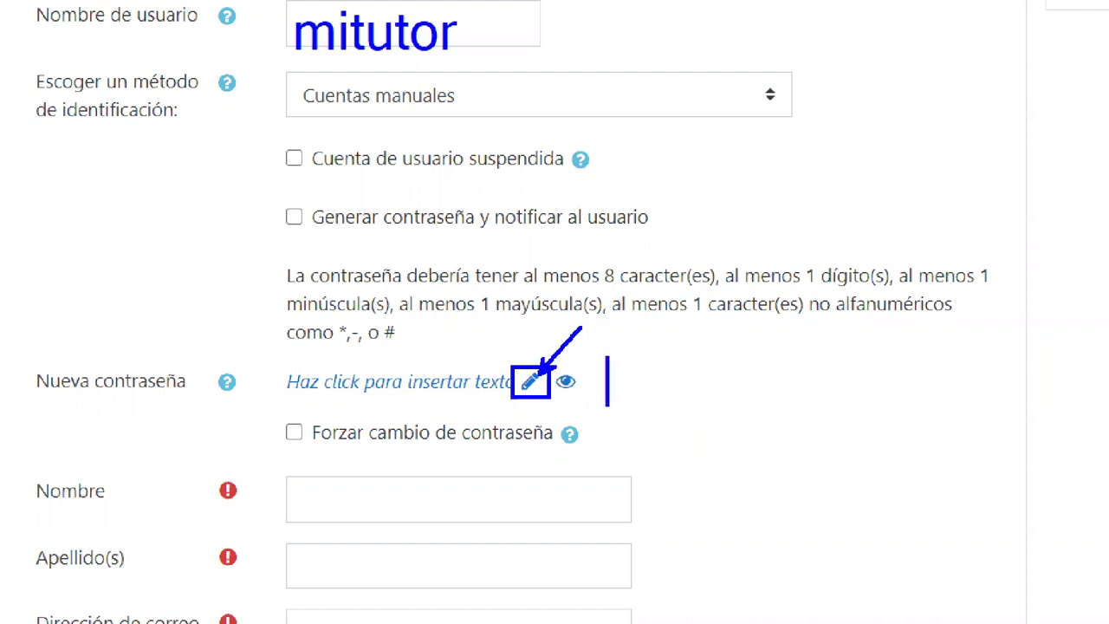
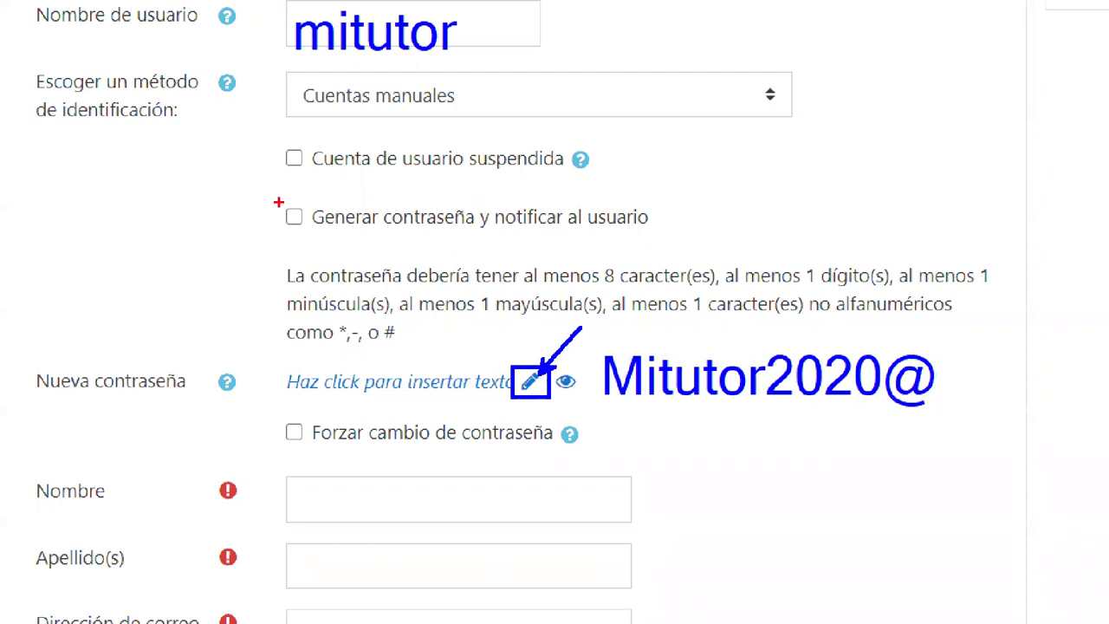
mouse_move(272, 198)
left_mouse_down()
mouse_move(659, 234)
mouse_move(783, 160)
left_mouse_up()
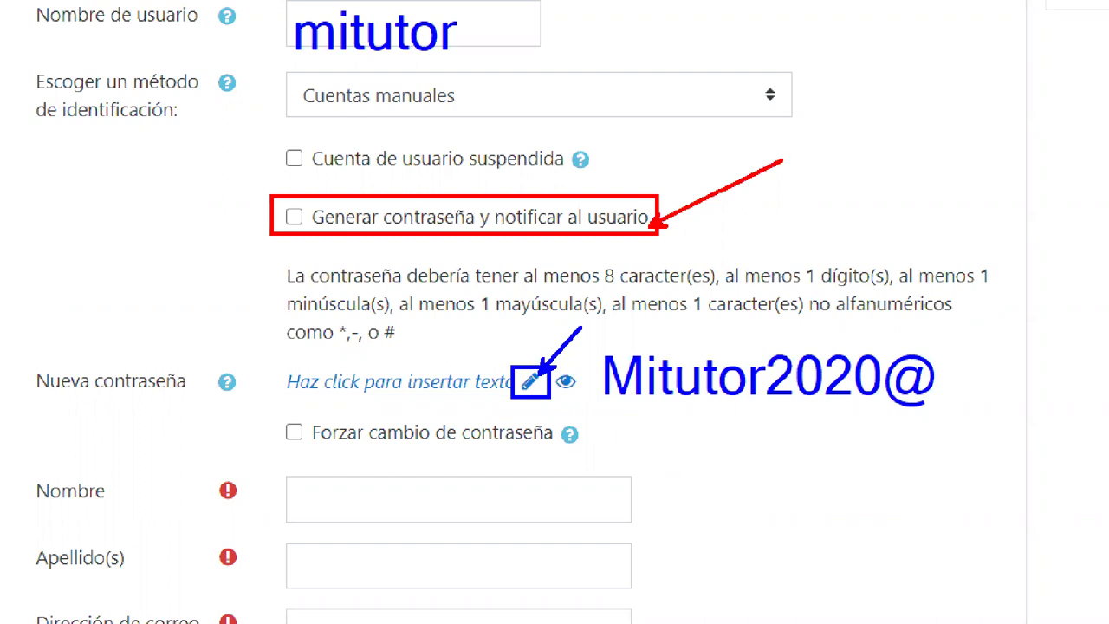
left_click_drag(609, 338, 982, 417)
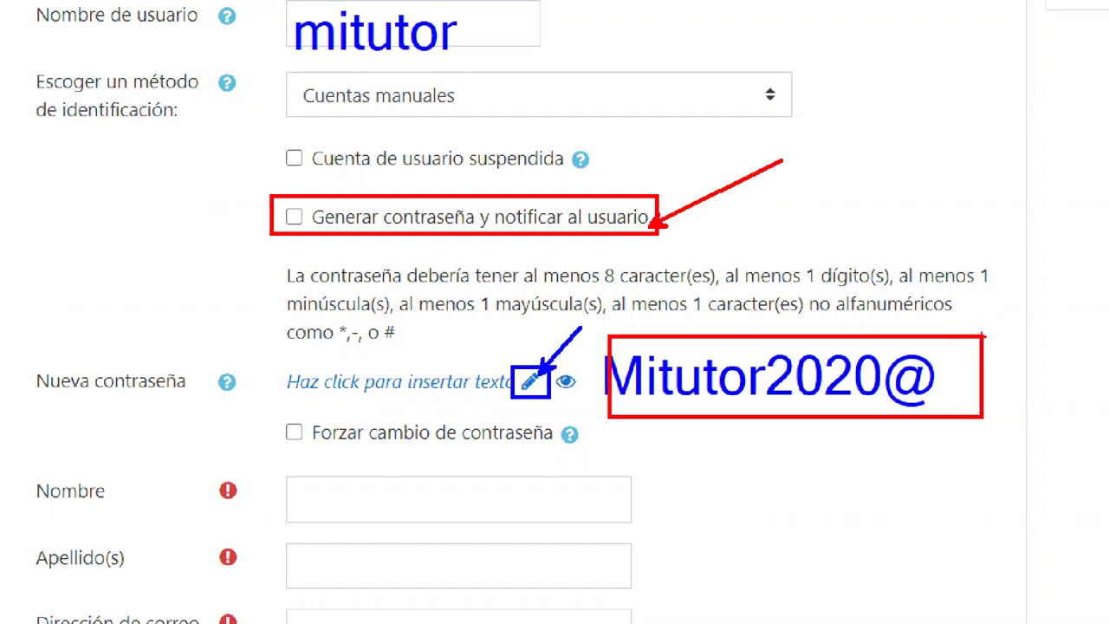
key("ctrl+z")
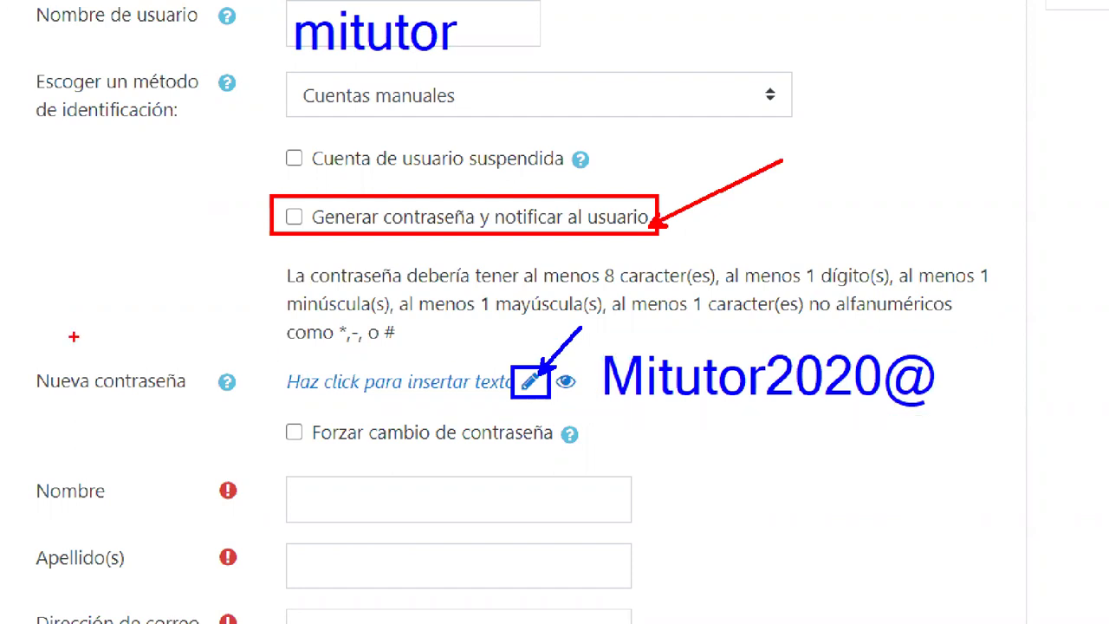
mouse_move(26, 344)
left_mouse_down()
mouse_move(610, 443)
mouse_move(971, 416)
left_mouse_up()
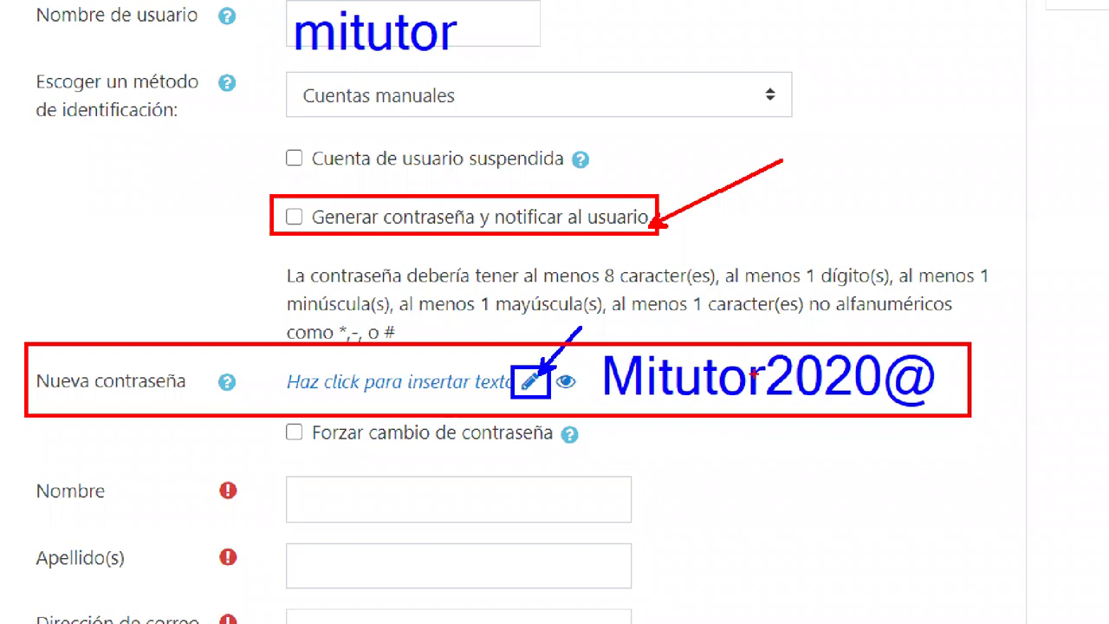
mouse_move(280, 431)
left_mouse_down()
mouse_move(290, 438)
mouse_move(299, 421)
left_mouse_up()
left_click(309, 501)
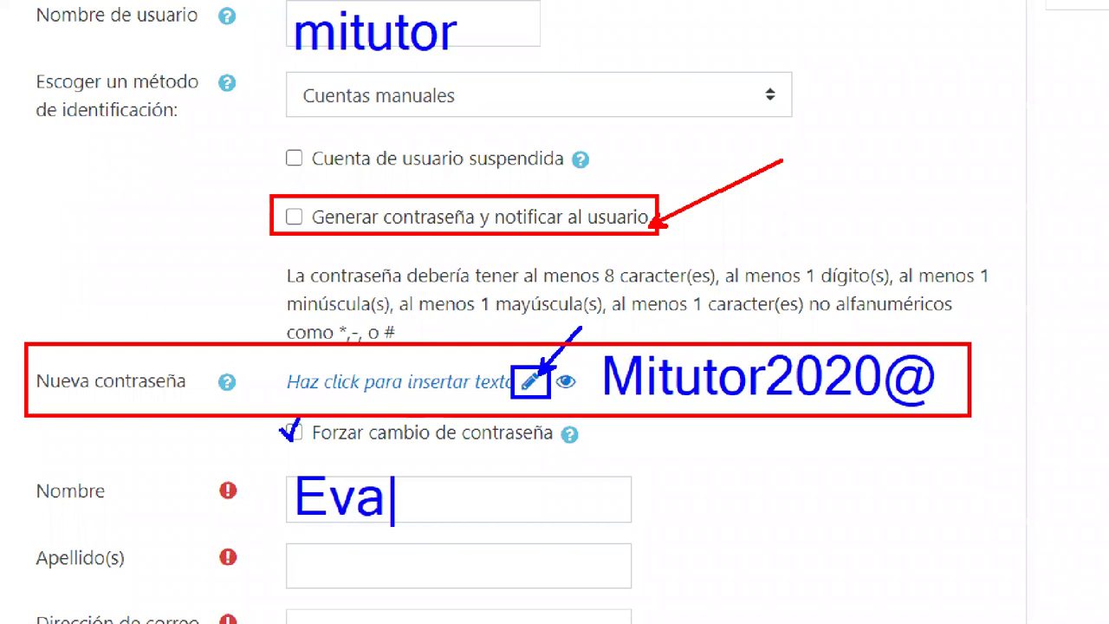
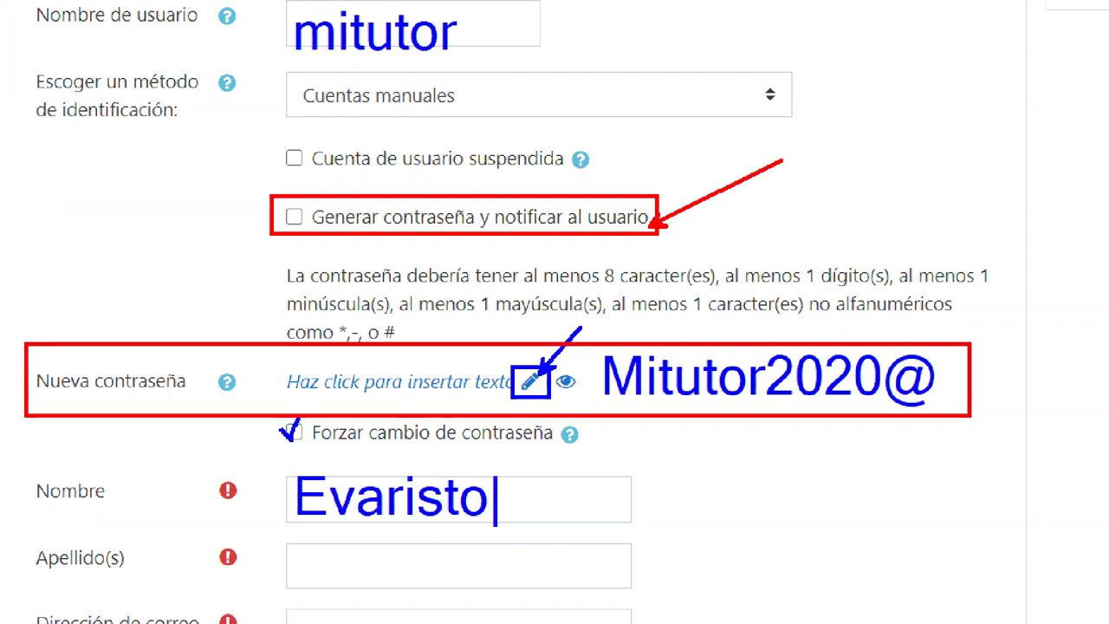
left_click(312, 604)
left_click(292, 562)
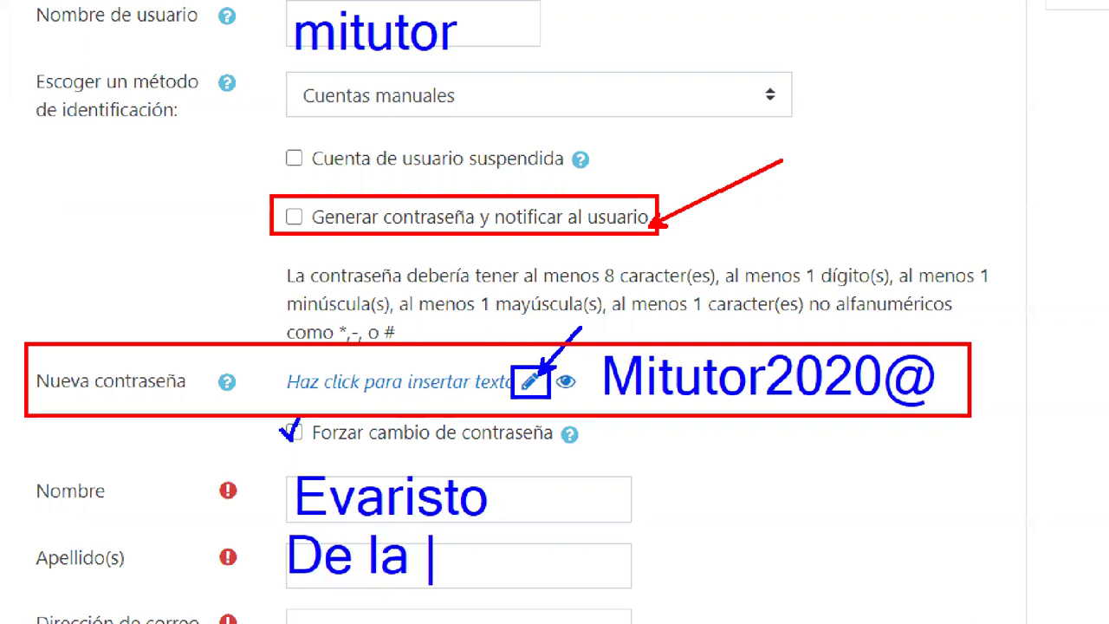
type("Cr")
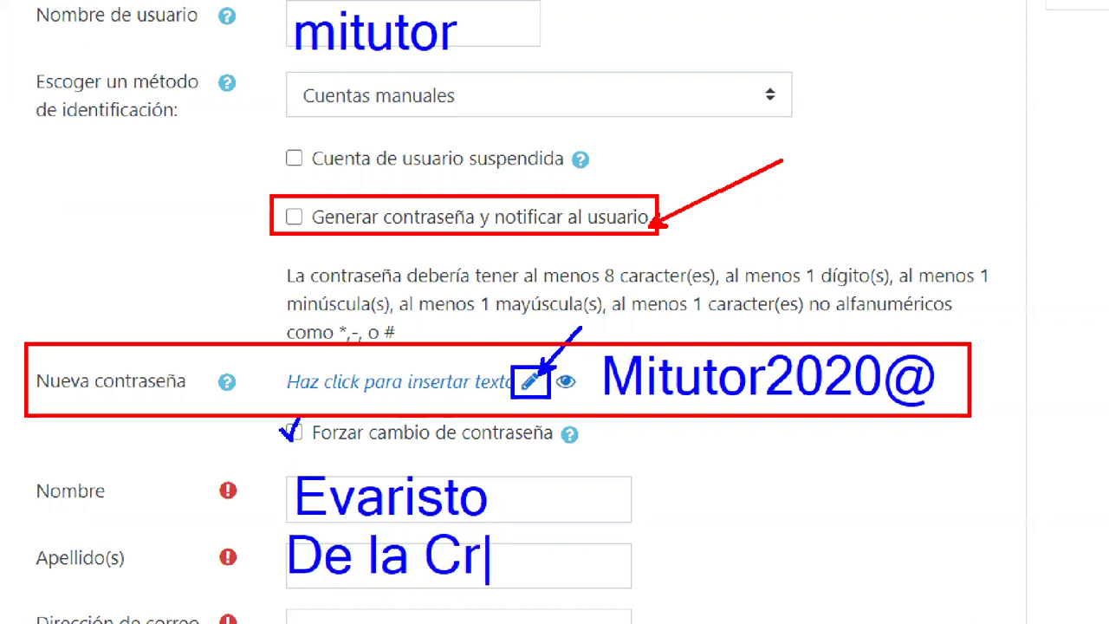
type("uz")
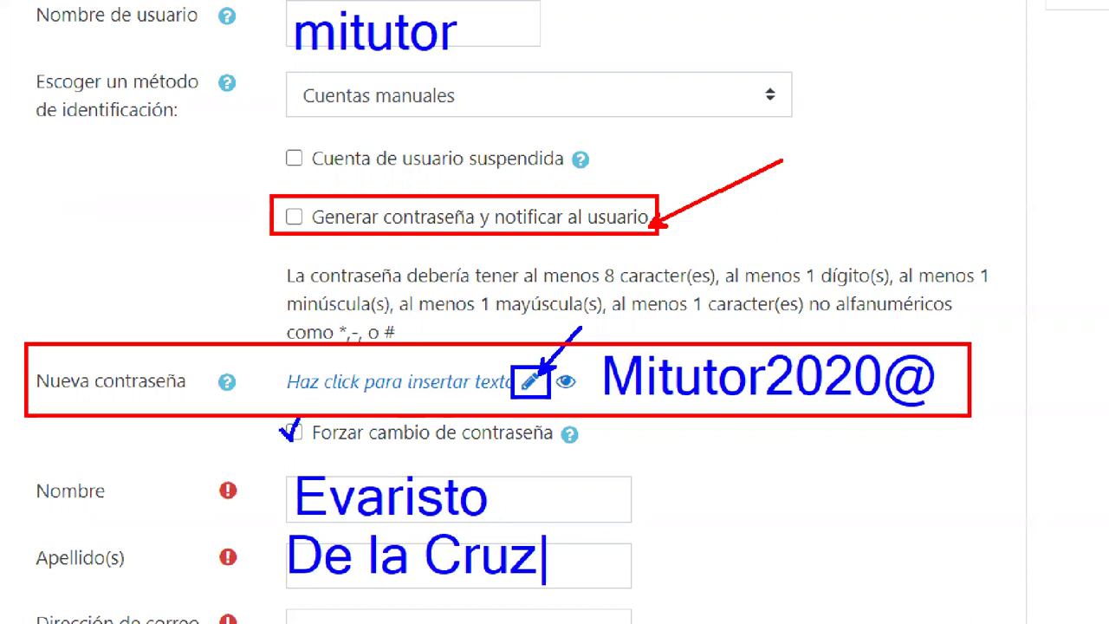
left_click(378, 23)
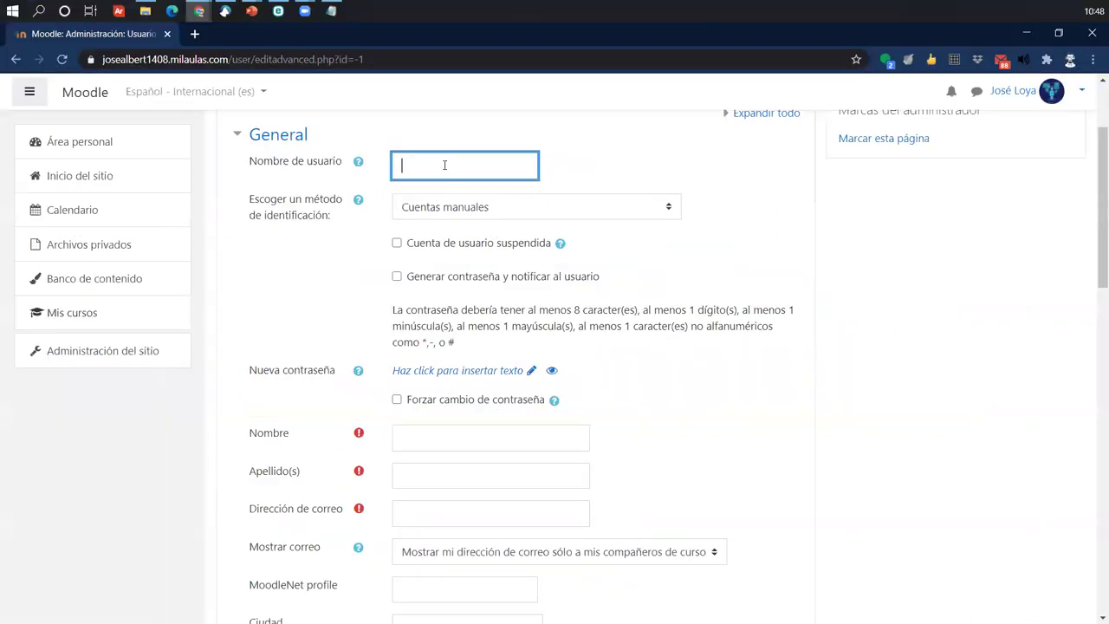
- Enter the new account's username and password, revealing the password to check it
type("mitutor")
left_click(526, 370)
type("•••••••••••")
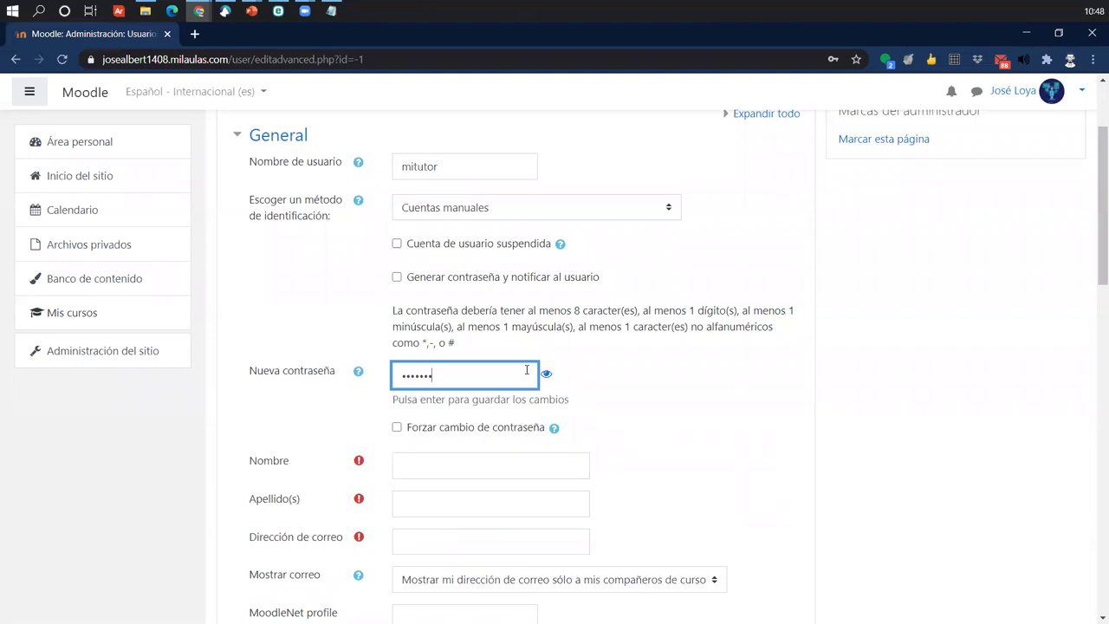
type("@")
left_click(546, 373)
- Fill in the user's first name, surname and e-mail address, boxing the e-mail row
left_click(449, 455)
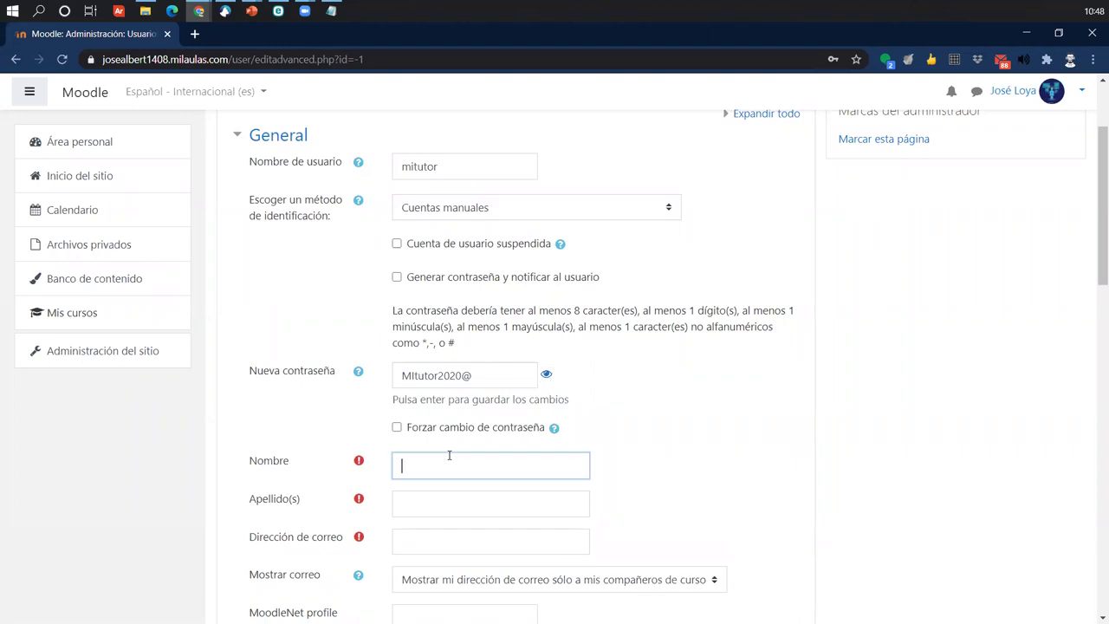
key("Tab")
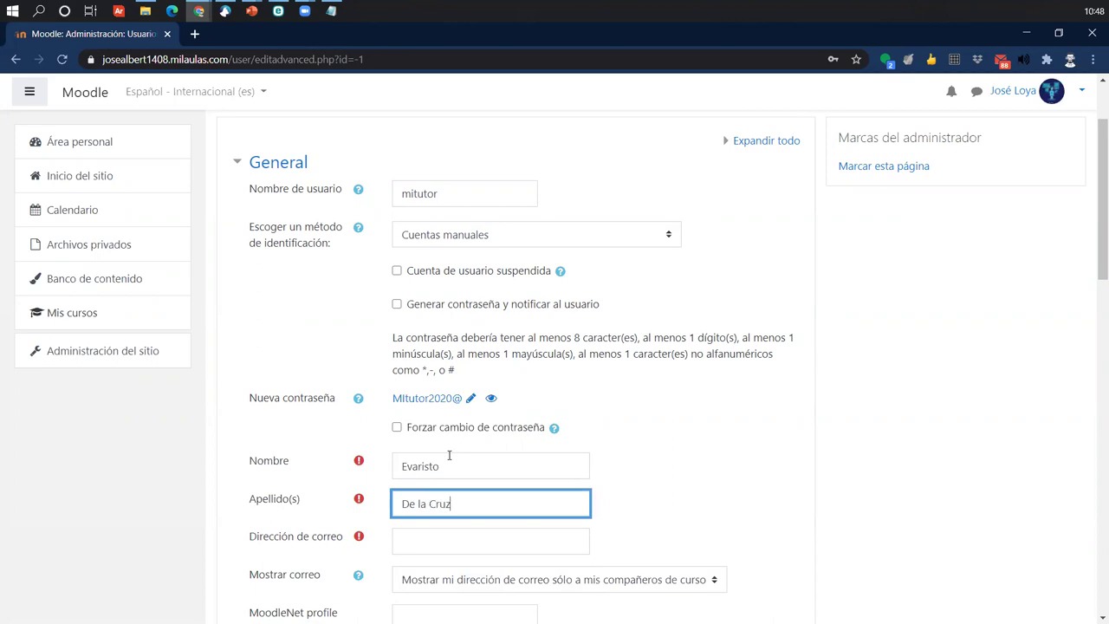
scroll(449, 455, "down", 2)
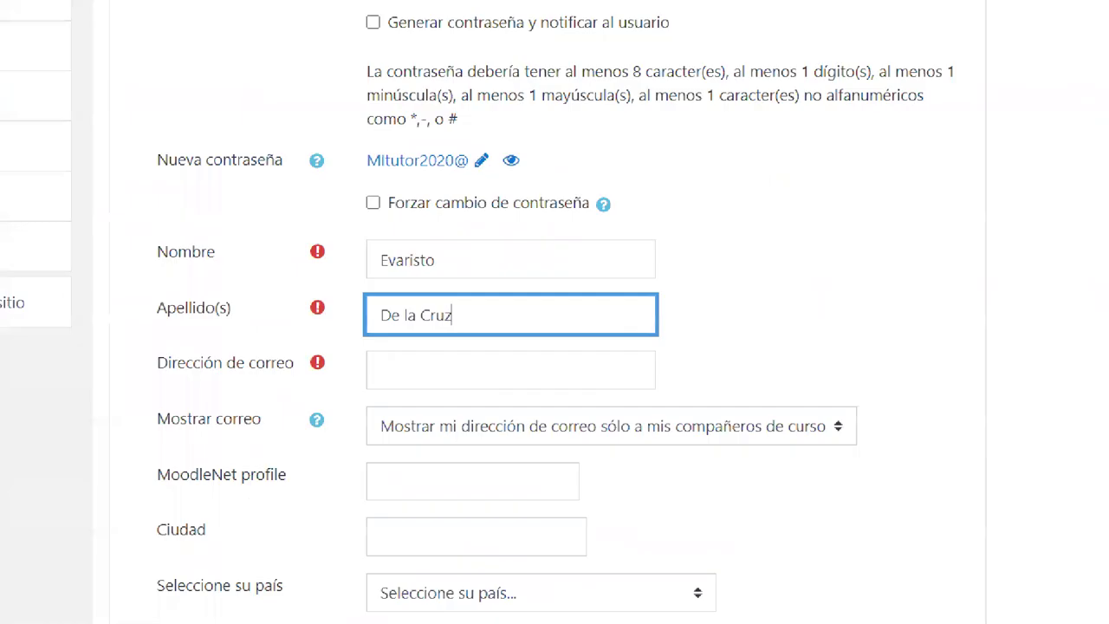
mouse_move(128, 338)
left_mouse_down()
mouse_move(692, 390)
mouse_move(730, 384)
mouse_move(728, 355)
mouse_move(789, 185)
left_mouse_up()
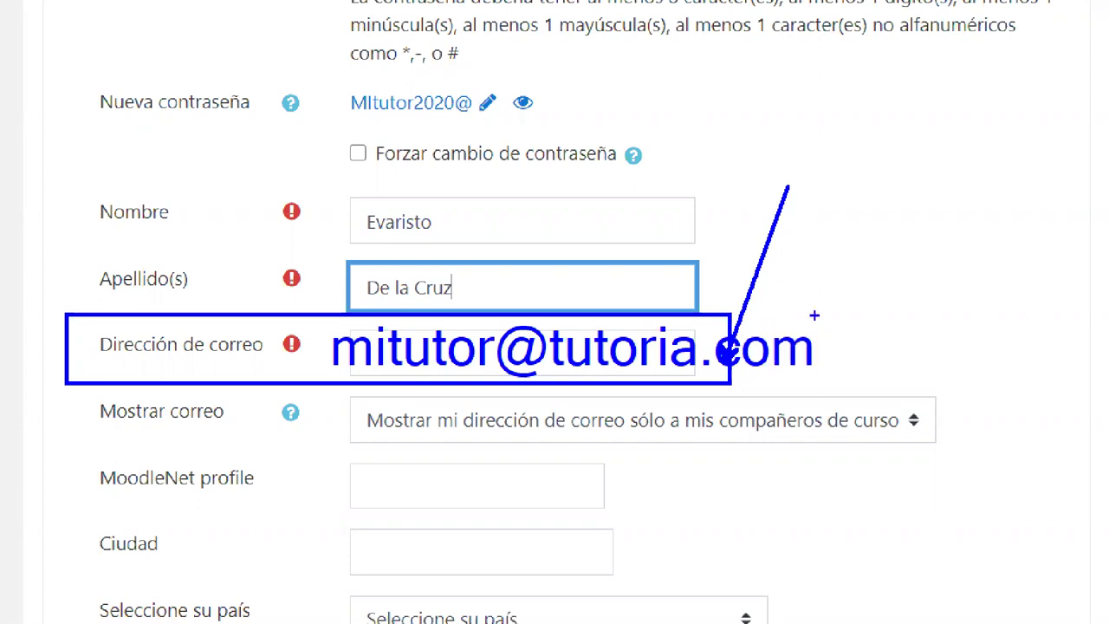
left_click(480, 350)
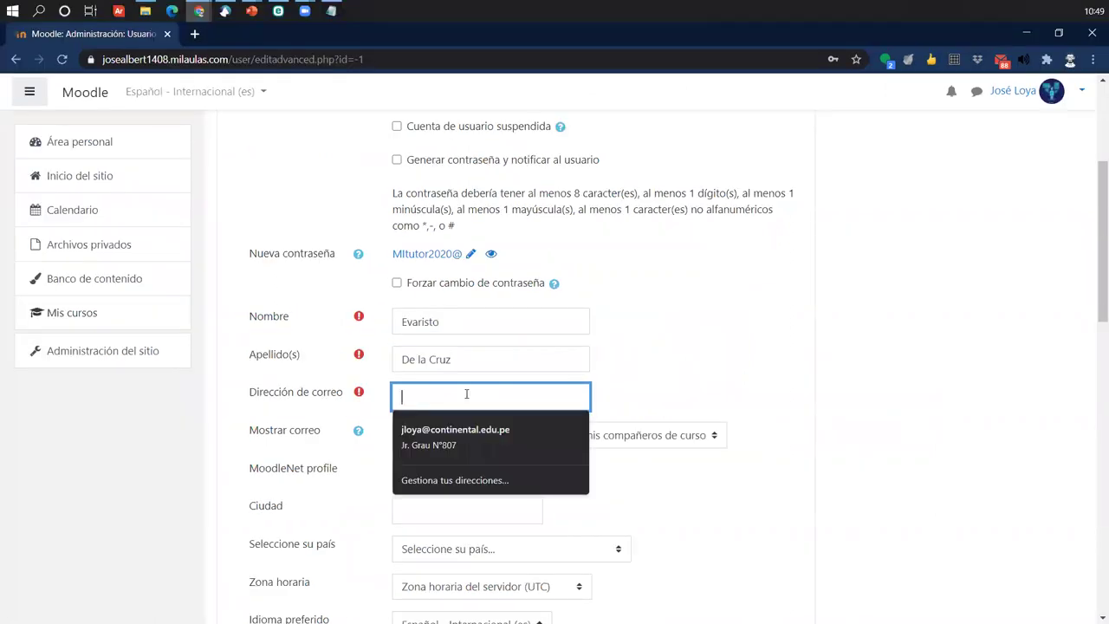
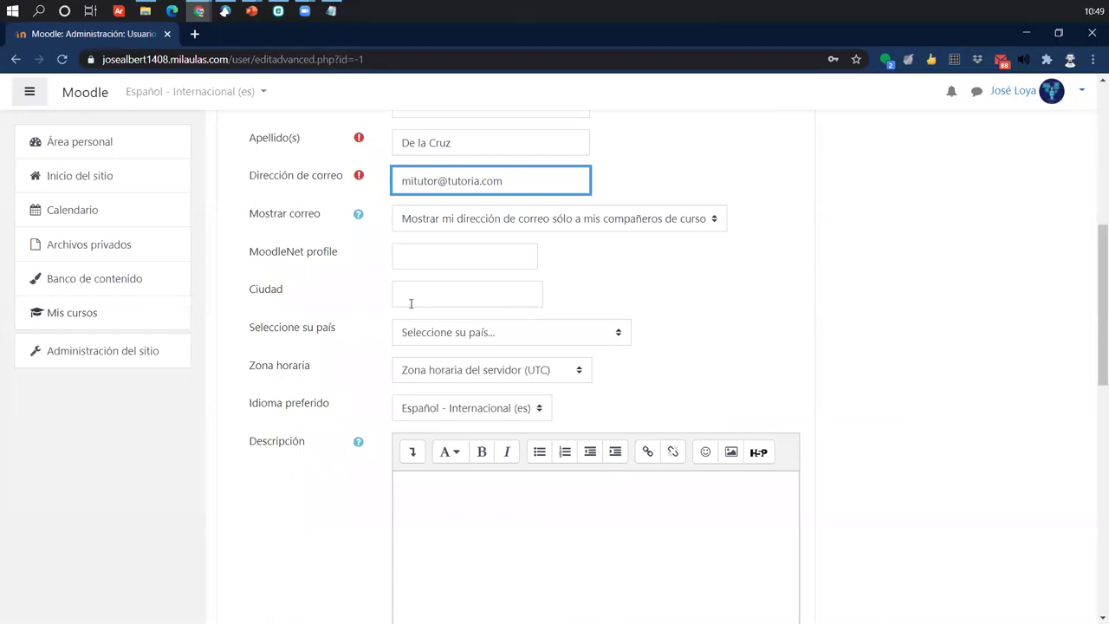
- Pick Perú from the country list and América/Lima from the time zone list
left_click(474, 338)
type("peru")
key("Return")
left_click(477, 373)
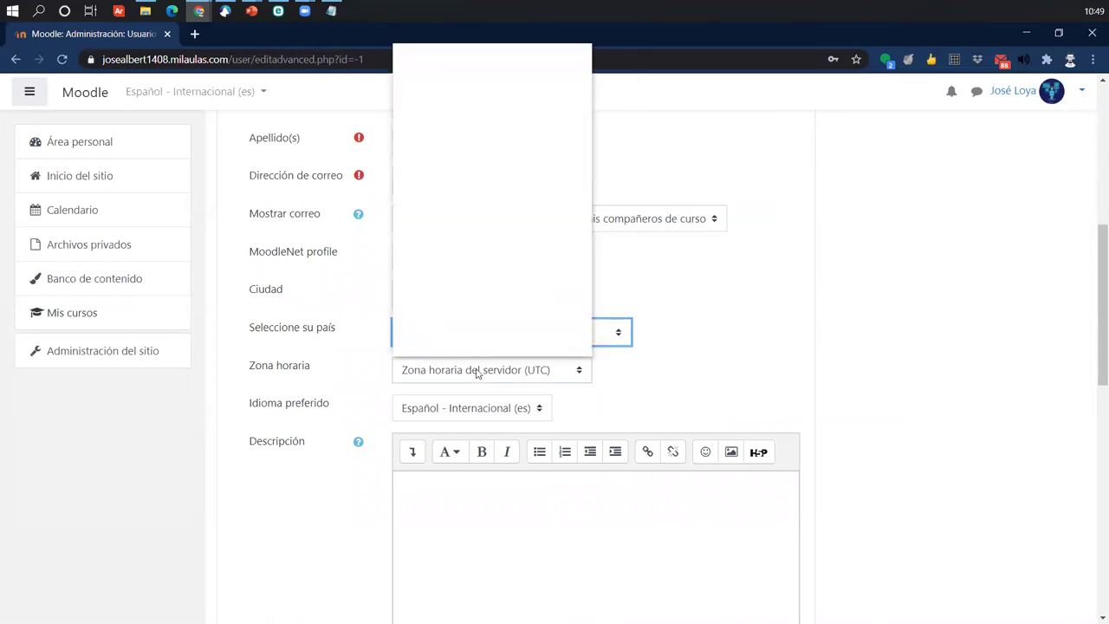
left_click_drag(591, 344, 597, 48)
scroll(490, 278, "down", 5)
scroll(490, 277, "down", 20)
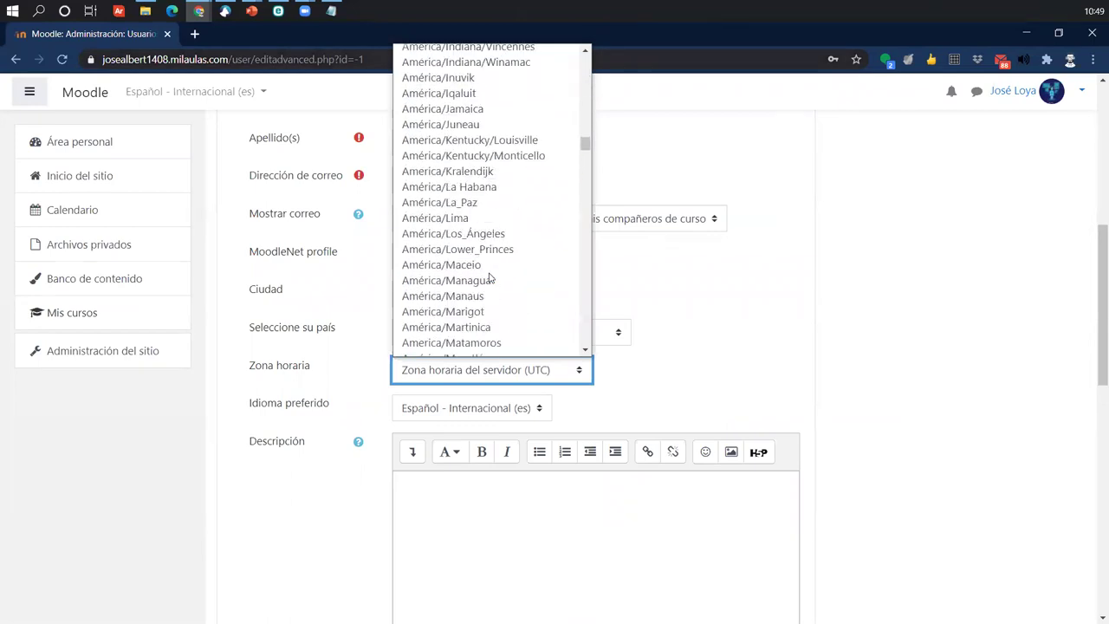
left_click(490, 219)
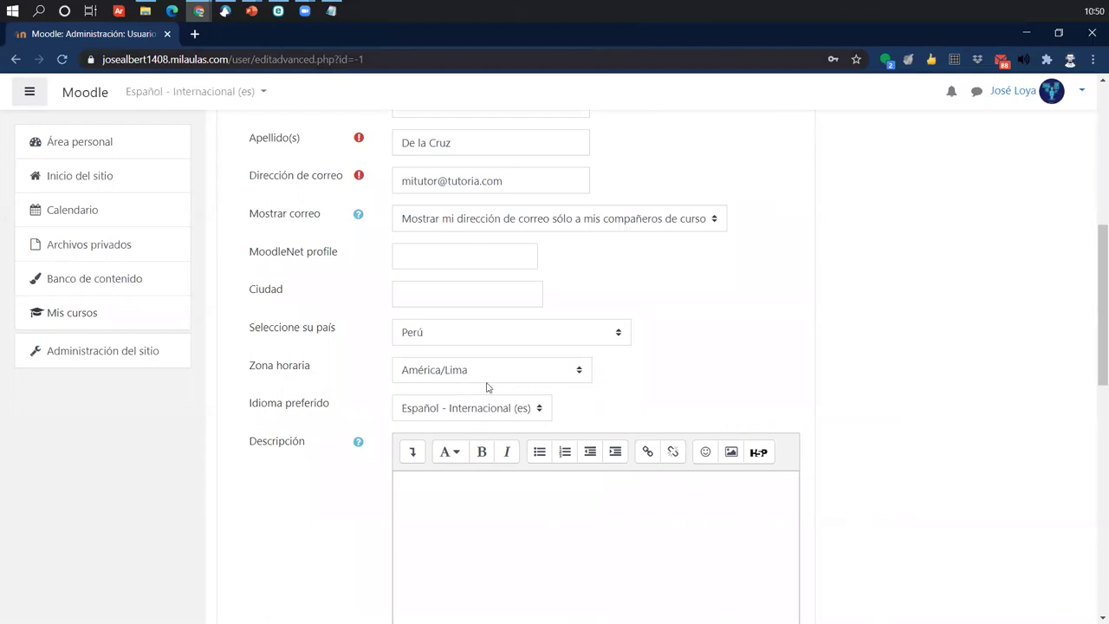
scroll(487, 403, "up", 5)
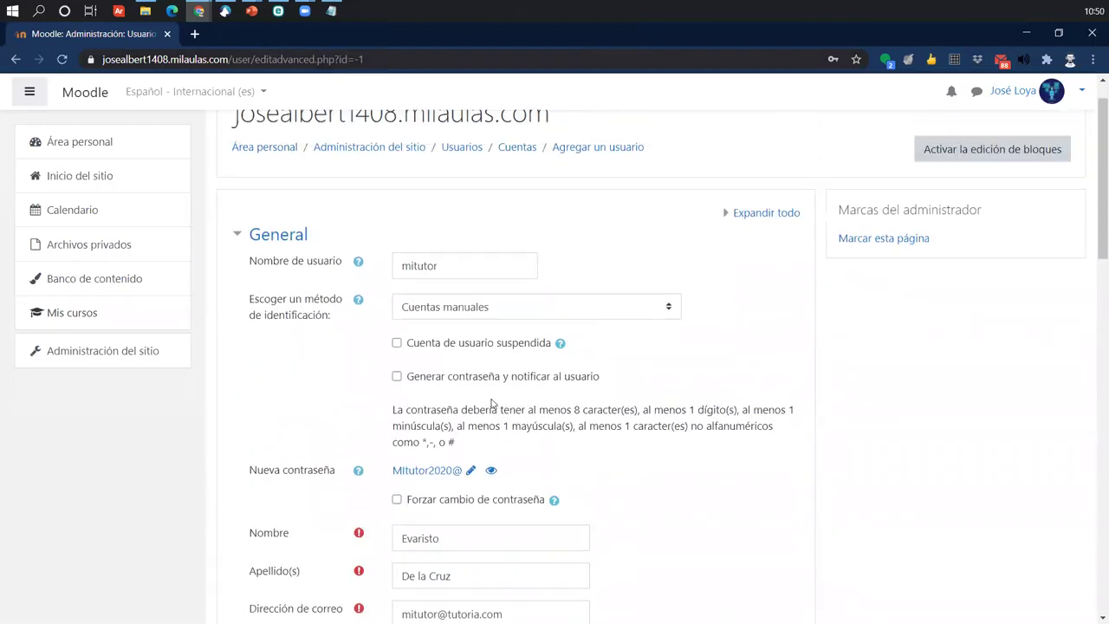
scroll(491, 403, "down", 20)
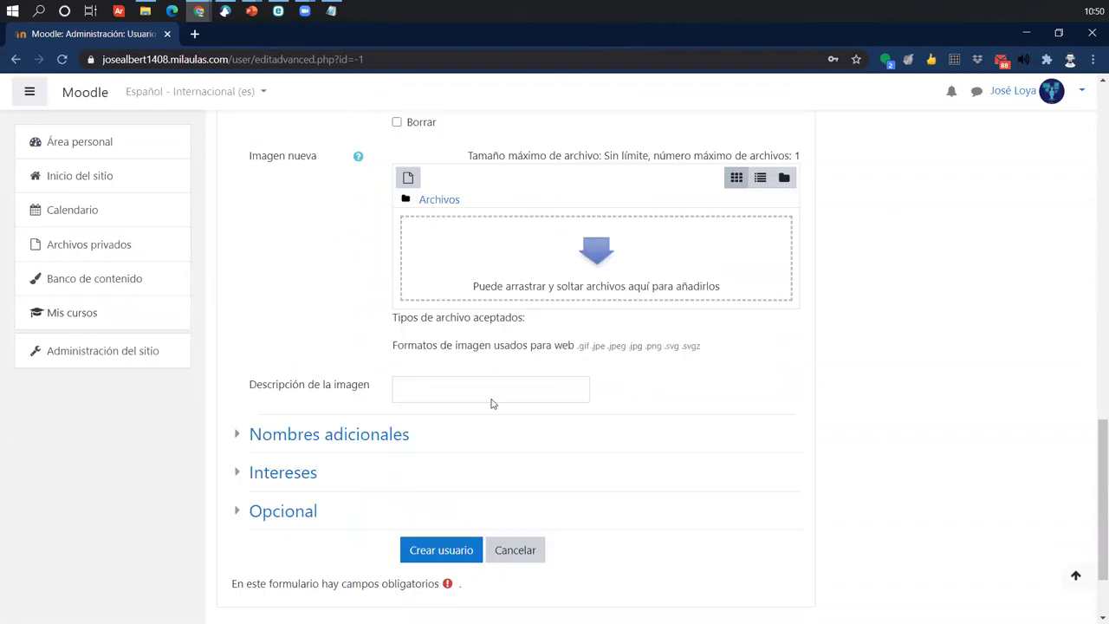
left_click(449, 444)
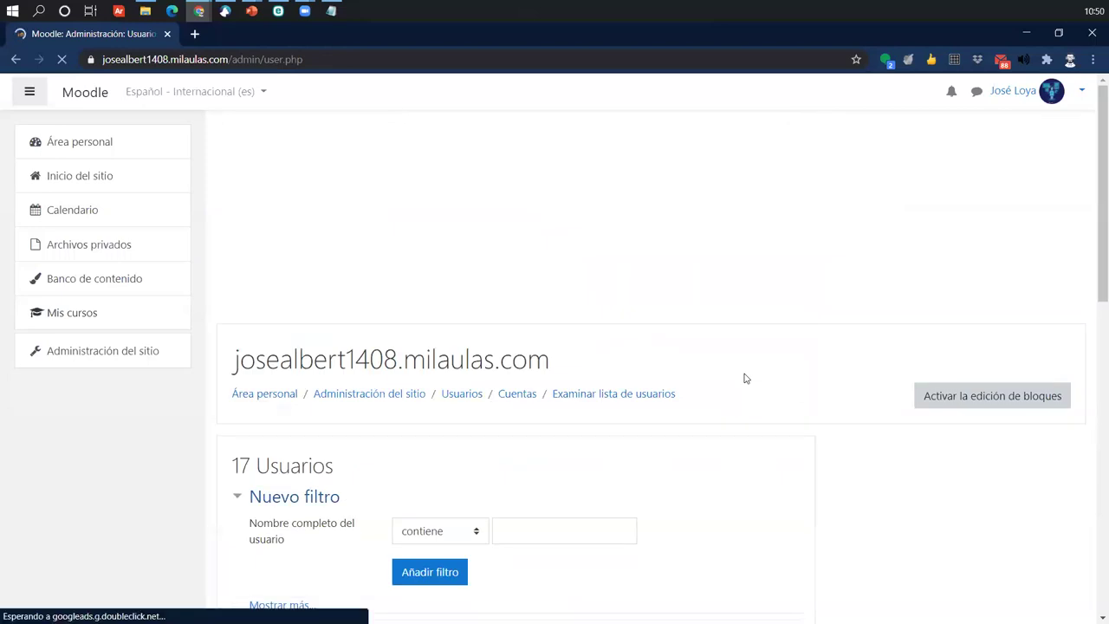
scroll(743, 378, "down", 2)
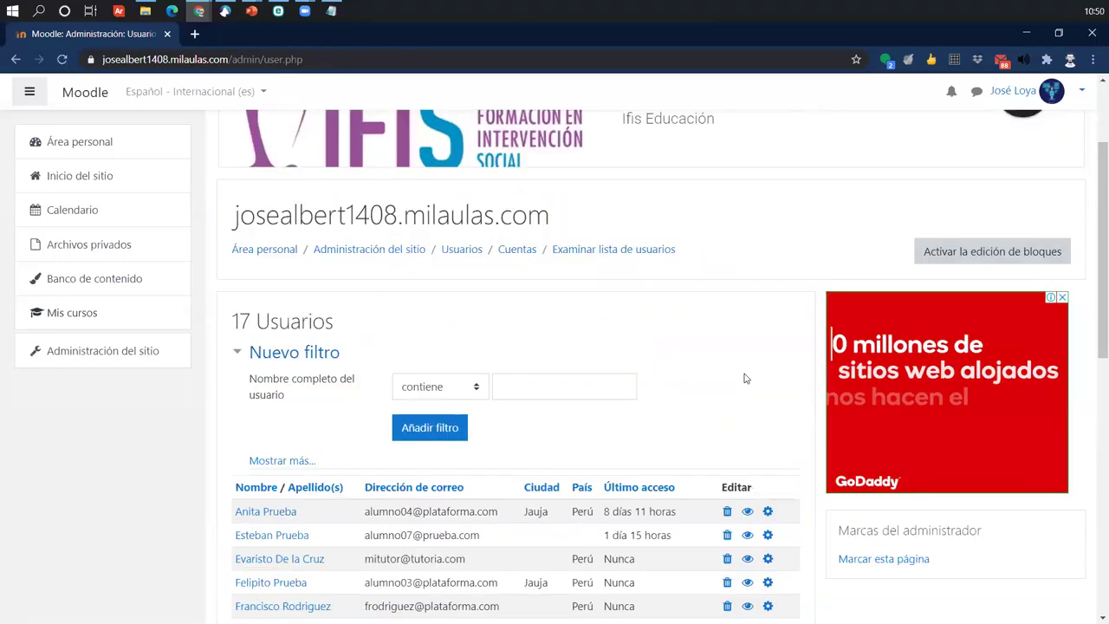
scroll(744, 378, "down", 3)
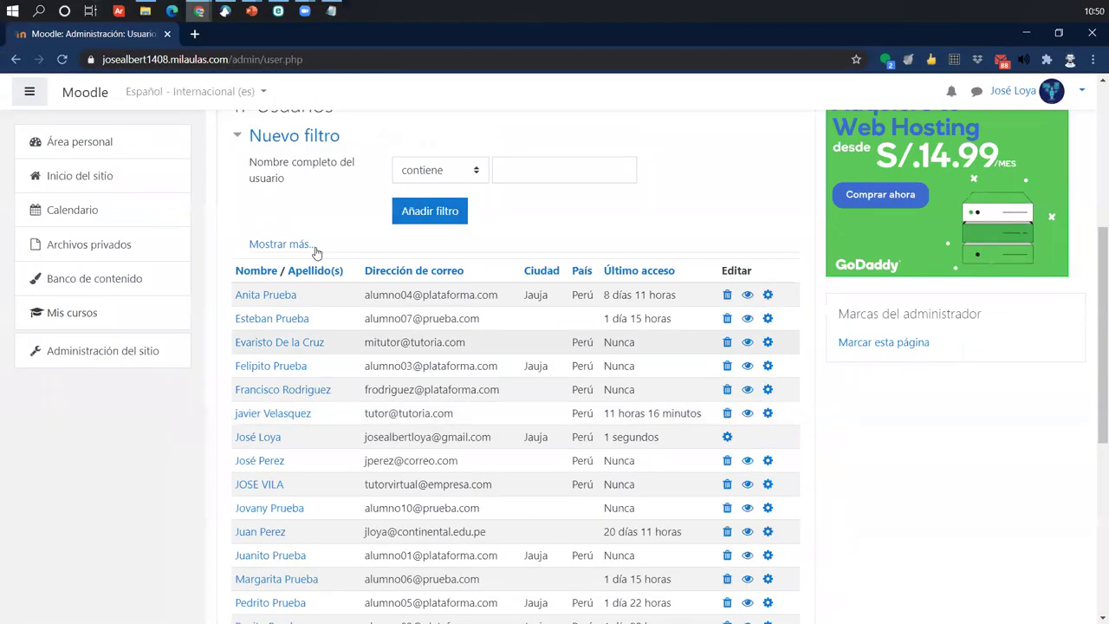
scroll(208, 161, "up", 3)
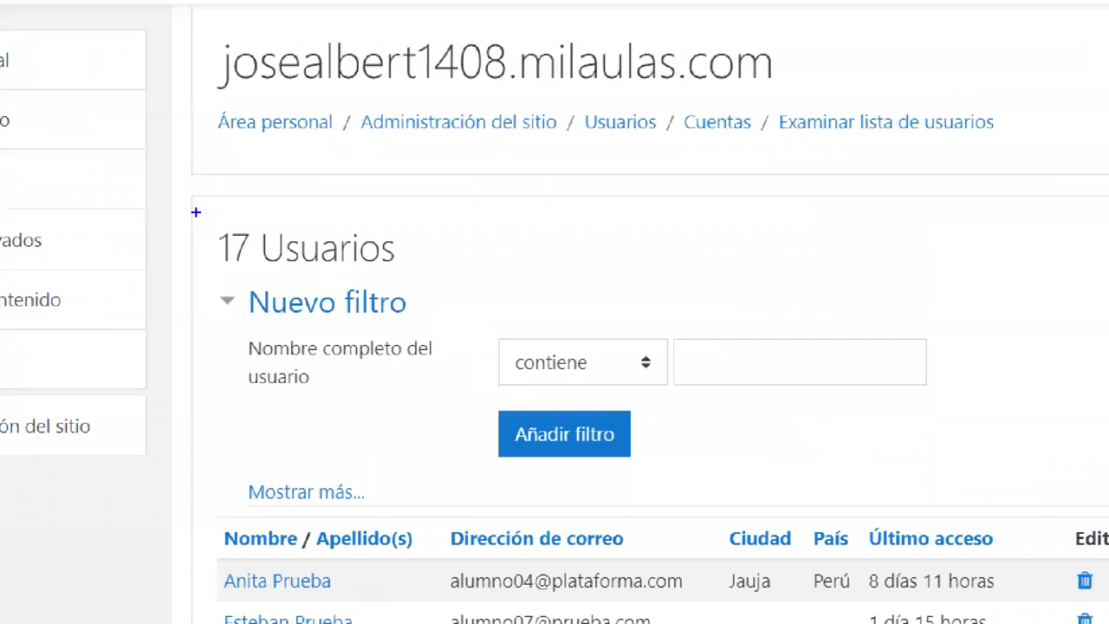
left_click_drag(214, 225, 387, 264)
left_click_drag(411, 199, 358, 246)
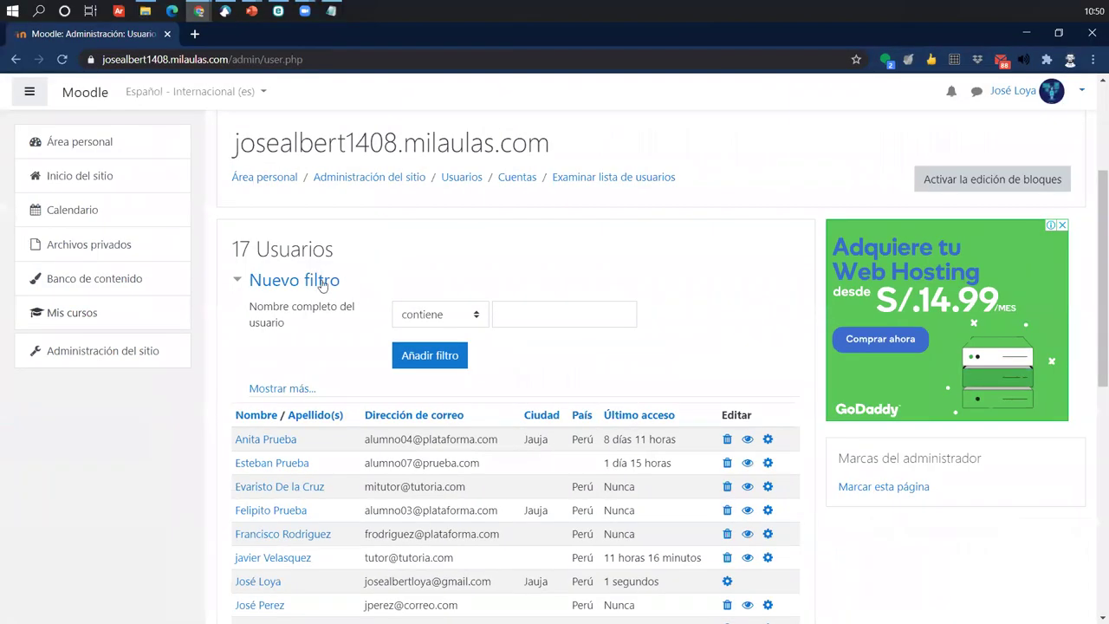
scroll(388, 294, "up", 1)
scroll(329, 286, "down", 8)
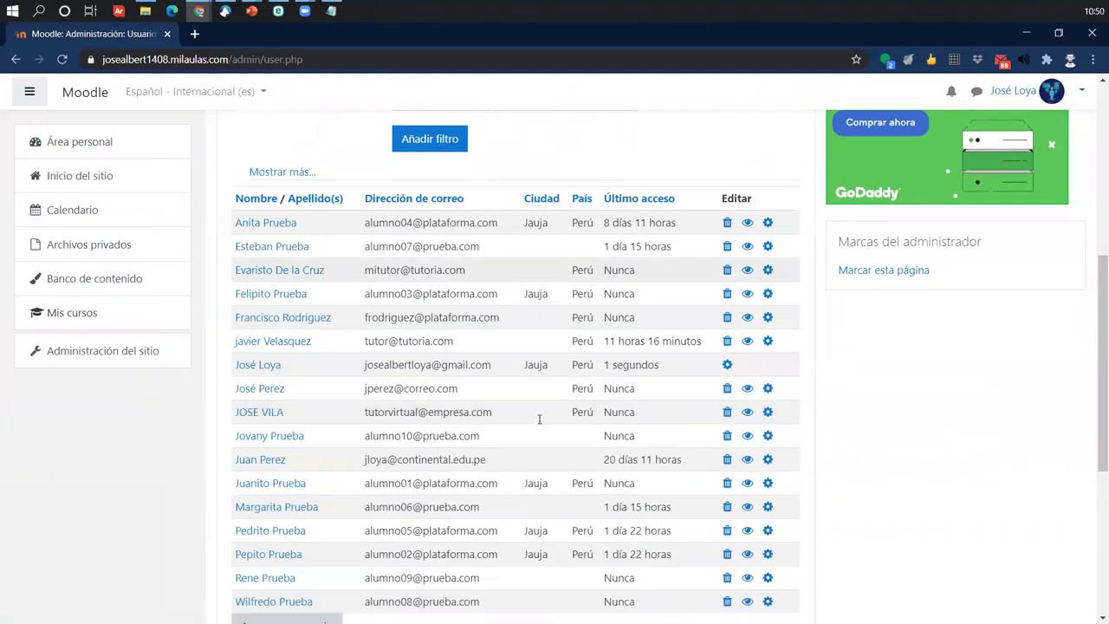
scroll(471, 324, "up", 5)
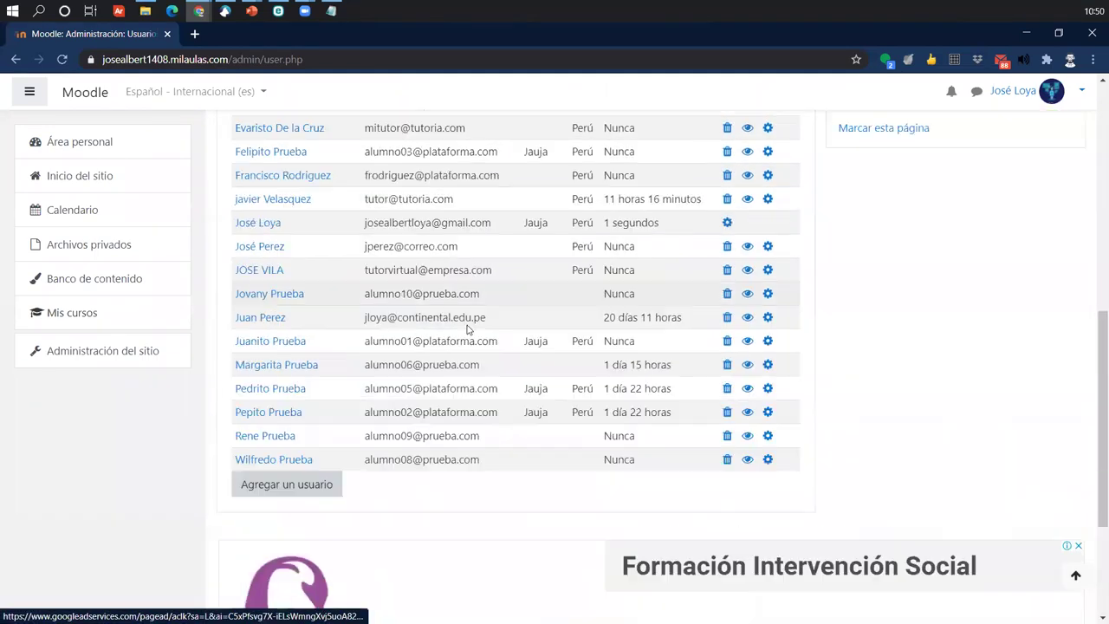
scroll(462, 364, "up", 2)
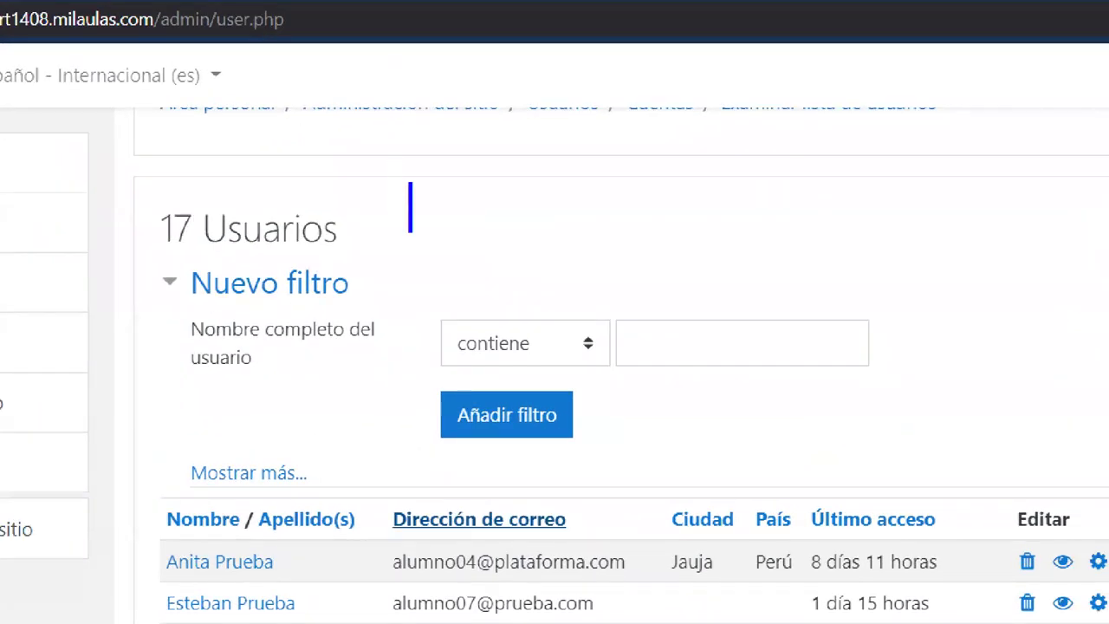
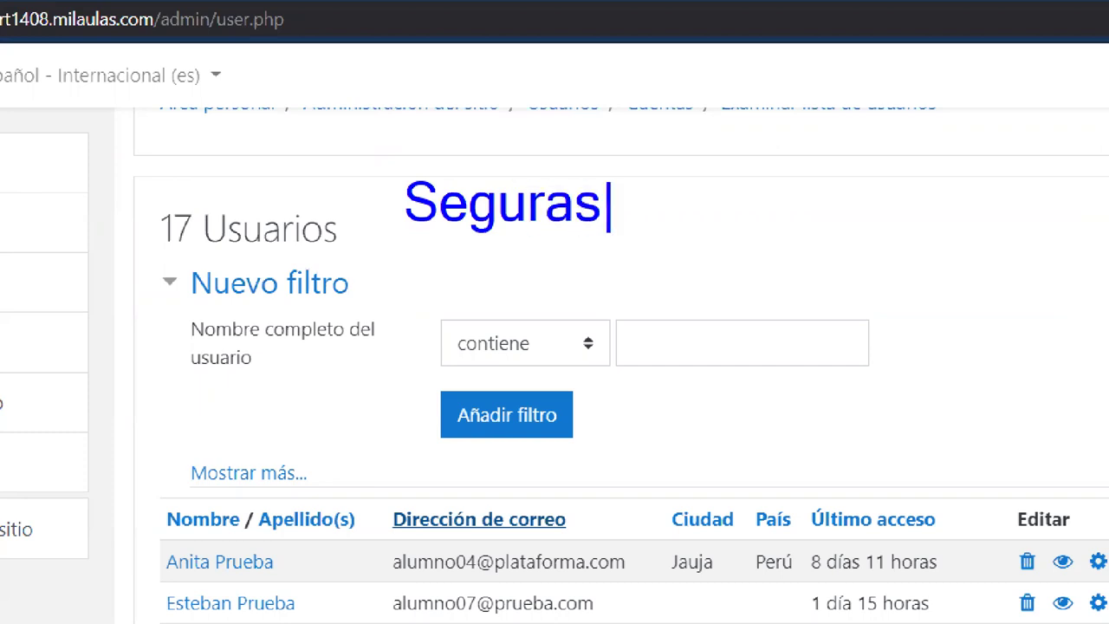
key("Return")
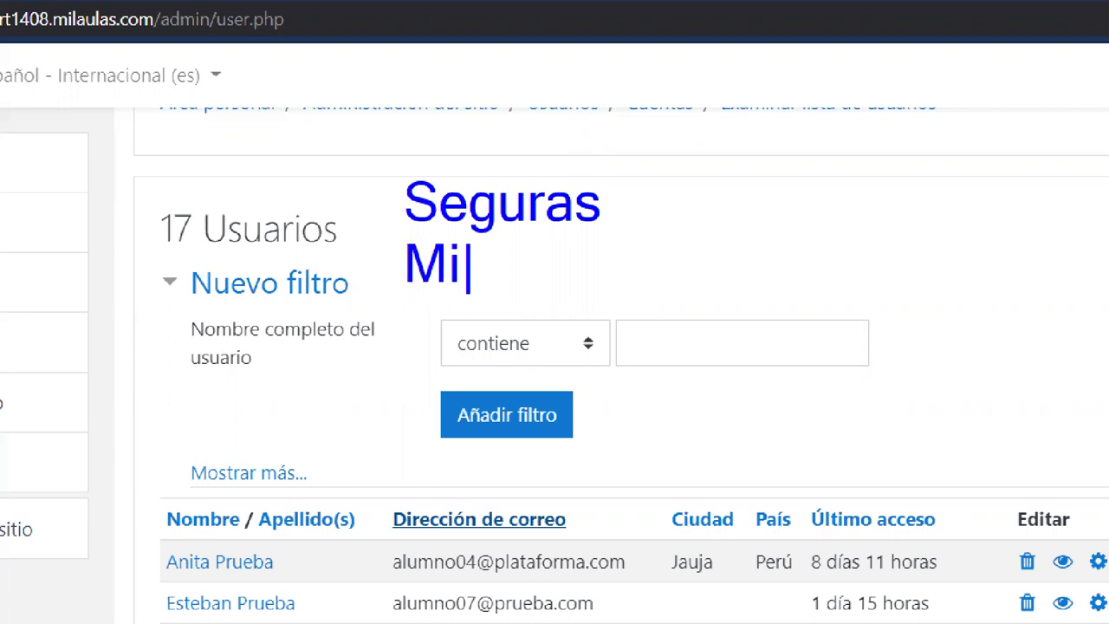
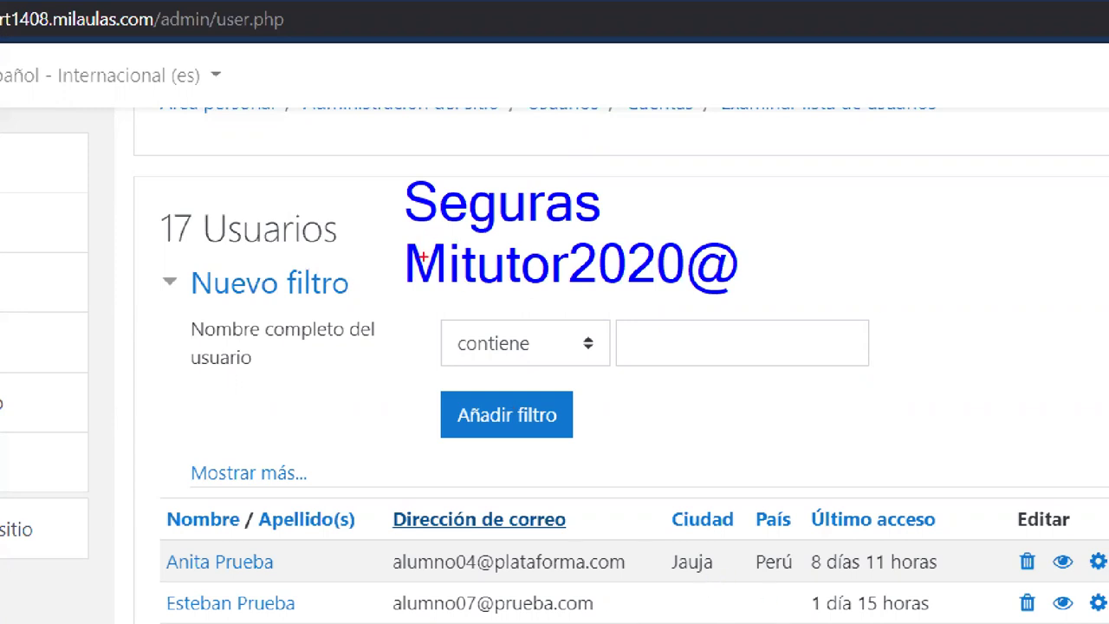
left_click_drag(410, 244, 442, 220)
left_click_drag(448, 269, 466, 227)
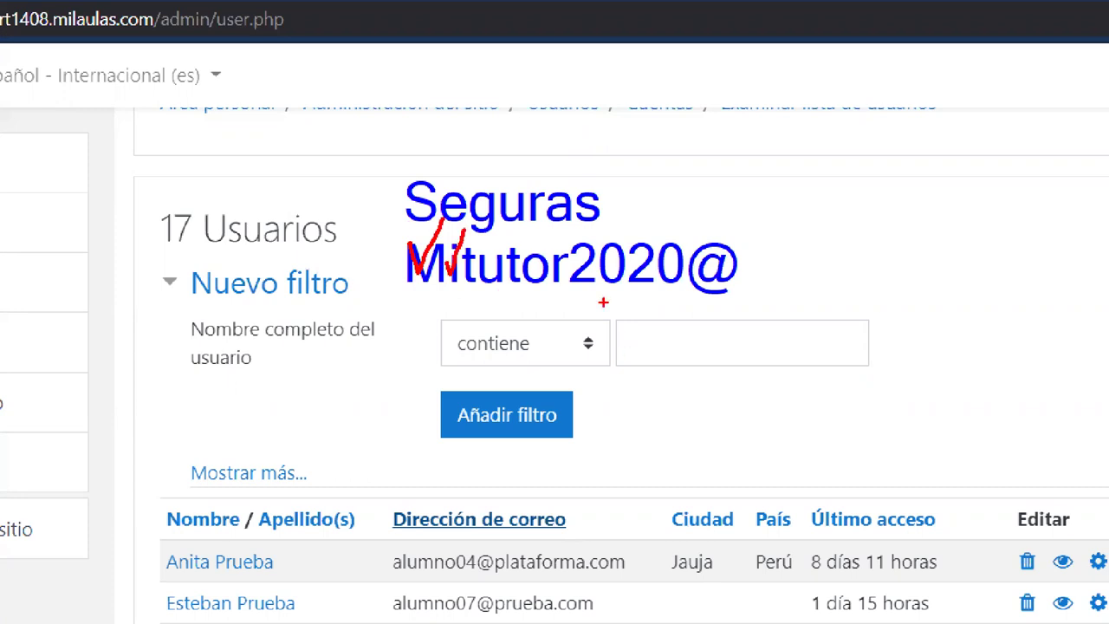
mouse_move(570, 248)
left_mouse_down()
mouse_move(596, 237)
mouse_move(612, 208)
left_mouse_up()
mouse_move(703, 248)
left_mouse_down()
mouse_move(726, 286)
mouse_move(747, 200)
left_mouse_up()
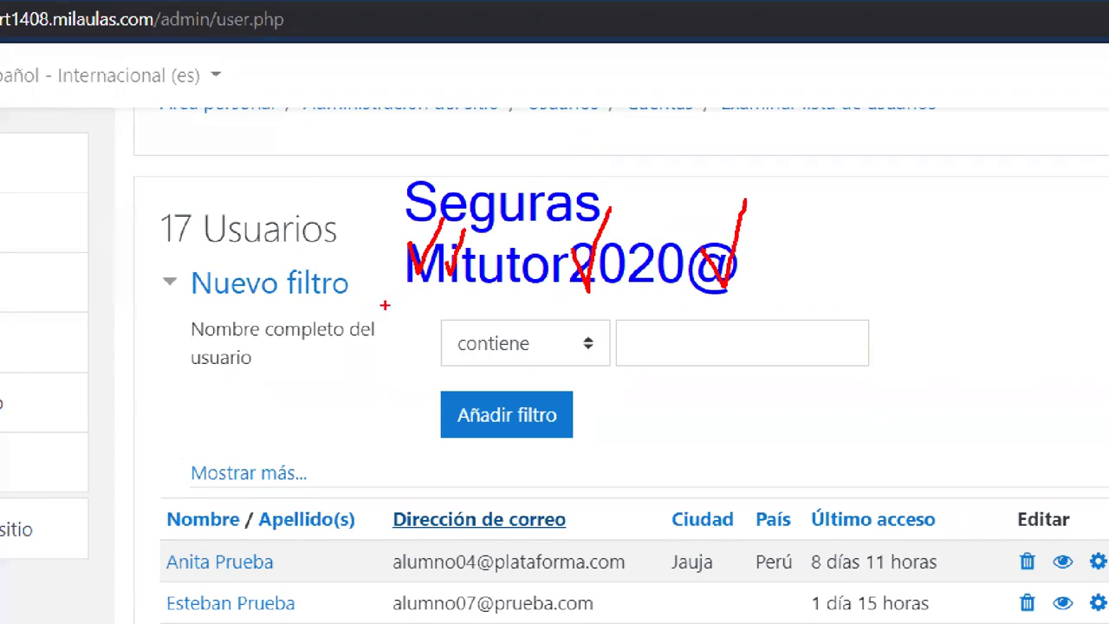
left_click_drag(397, 301, 738, 301)
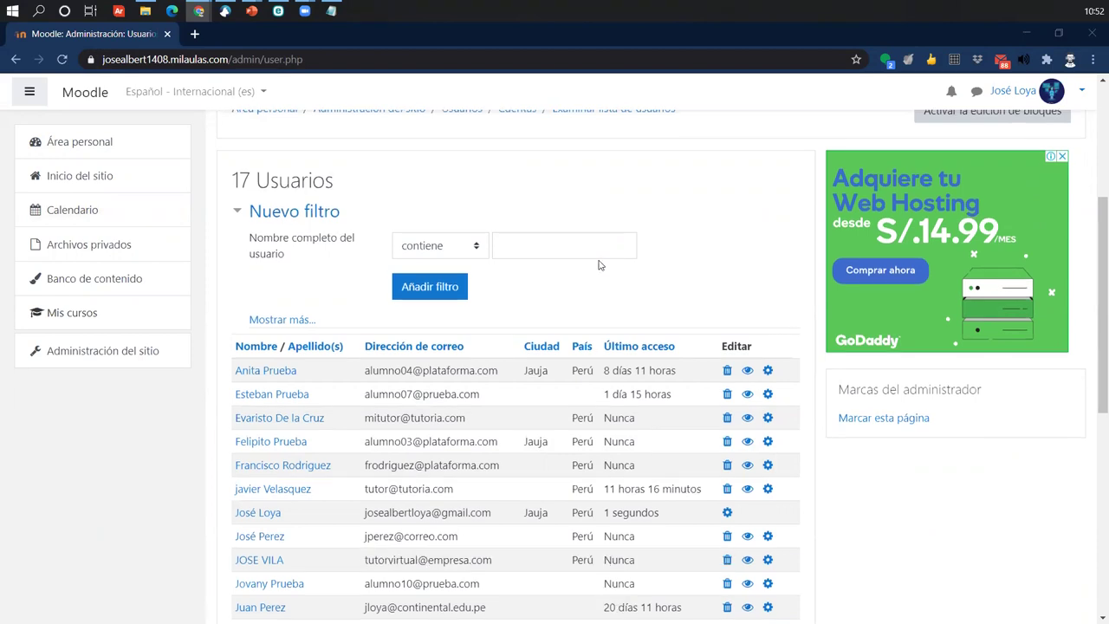
- Go to the Área personal dashboard and open the Computación 2020-2 course card
scroll(574, 279, "up", 3)
scroll(372, 523, "down", 10)
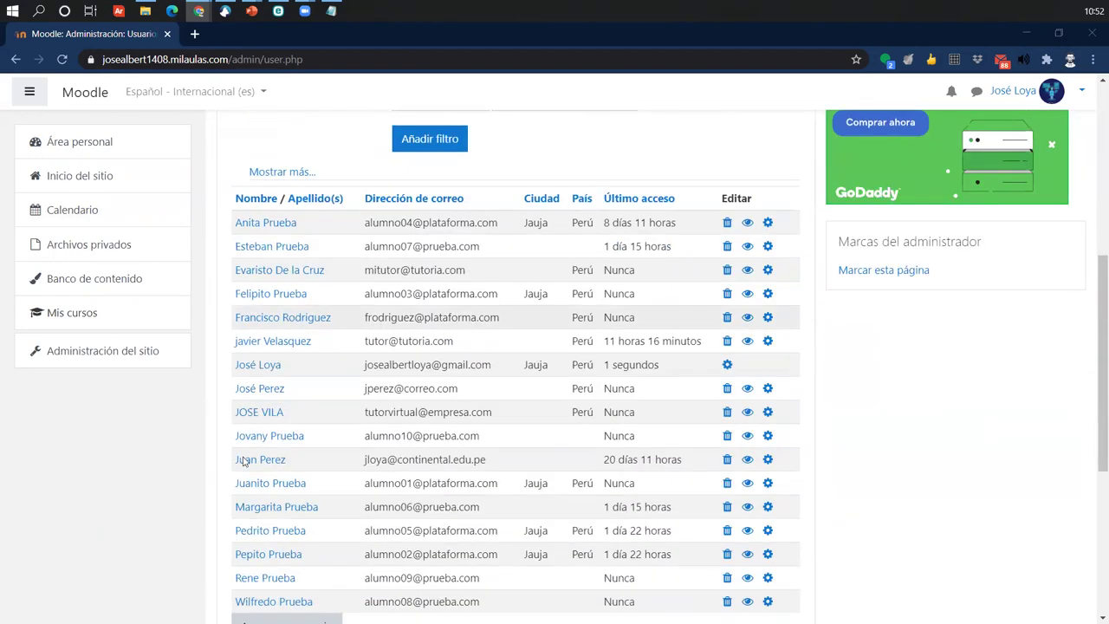
scroll(554, 498, "up", 10)
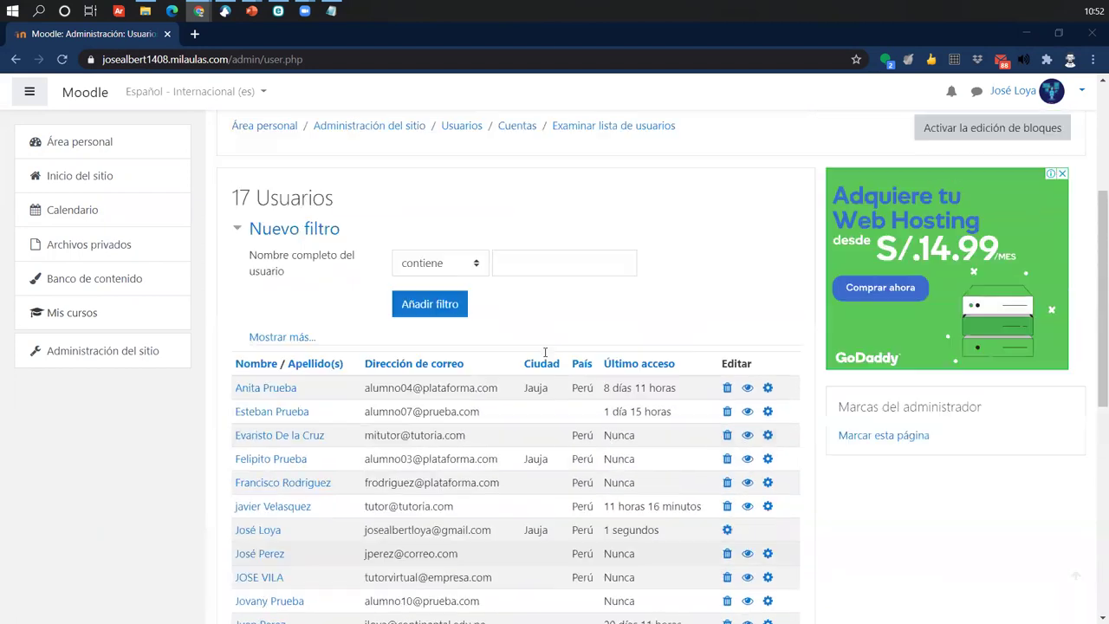
left_click(65, 307)
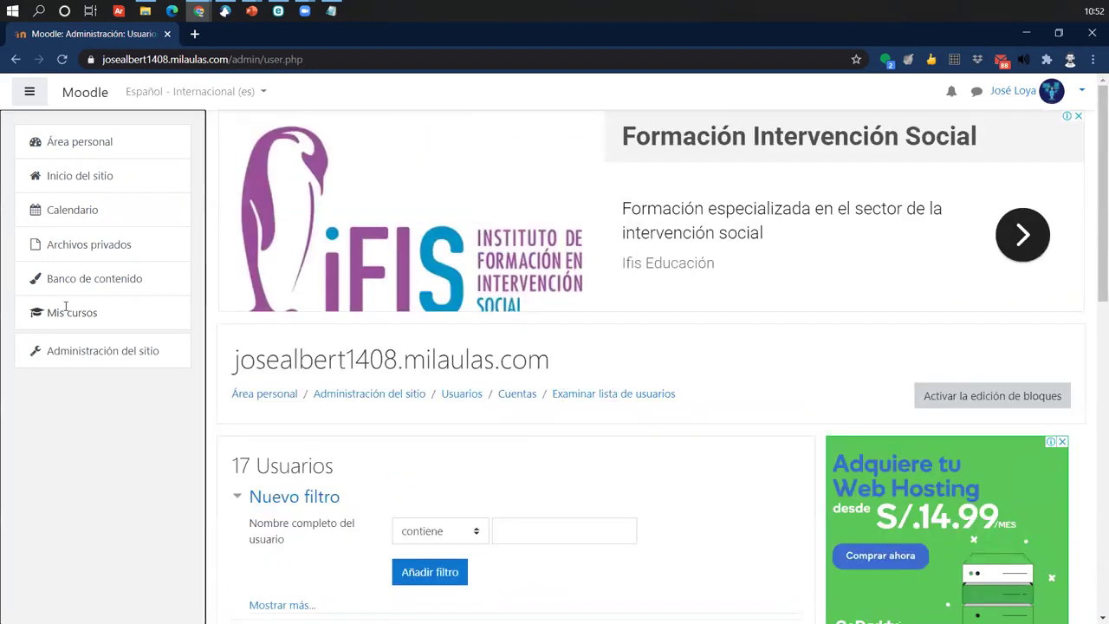
left_click(92, 100)
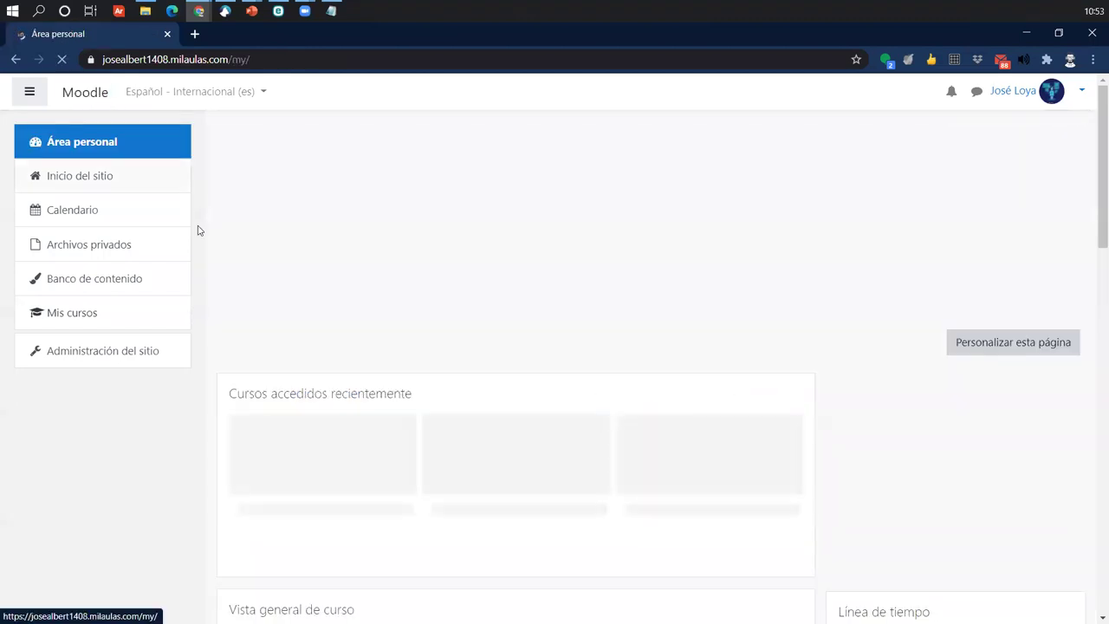
scroll(389, 410, "down", 3)
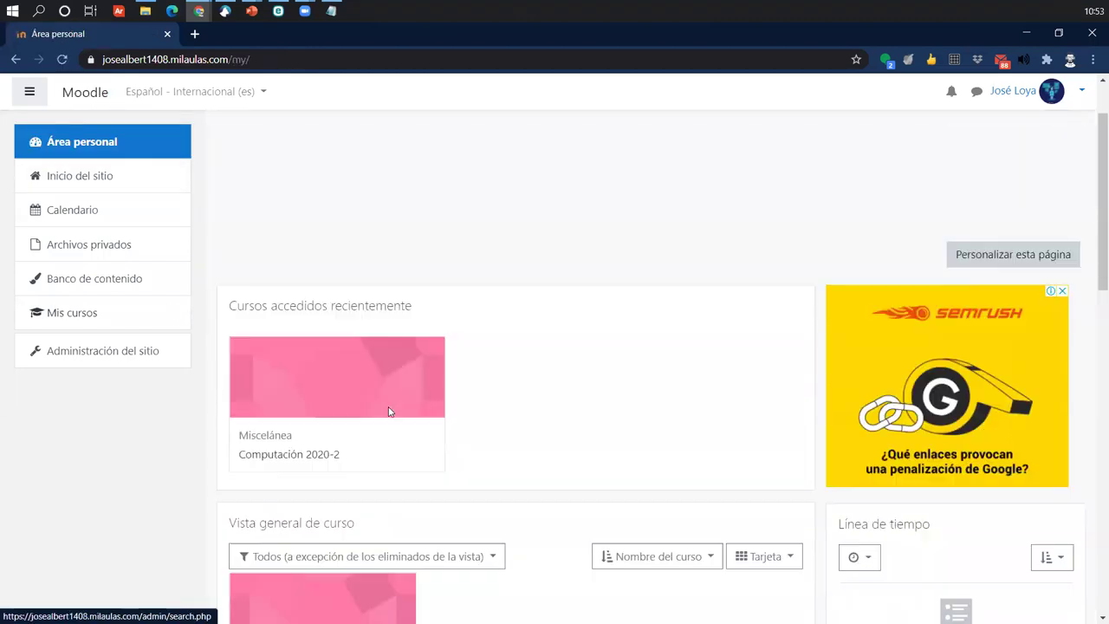
left_click(277, 326)
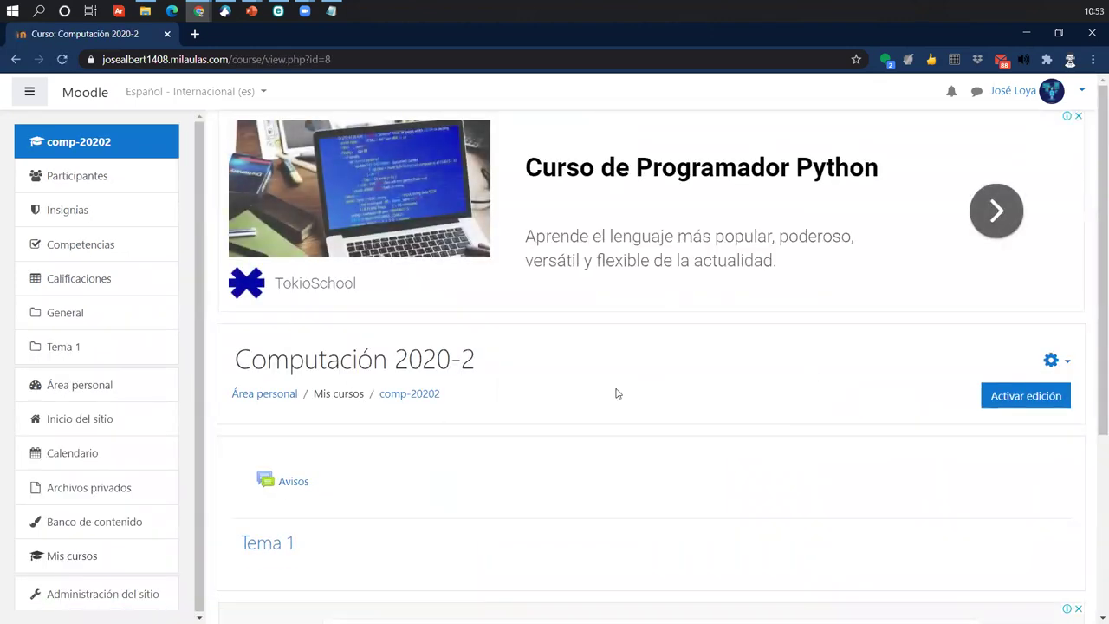
- From Participantes, start Matricular usuarios and select the new user by searching their e-mail
left_click(71, 170)
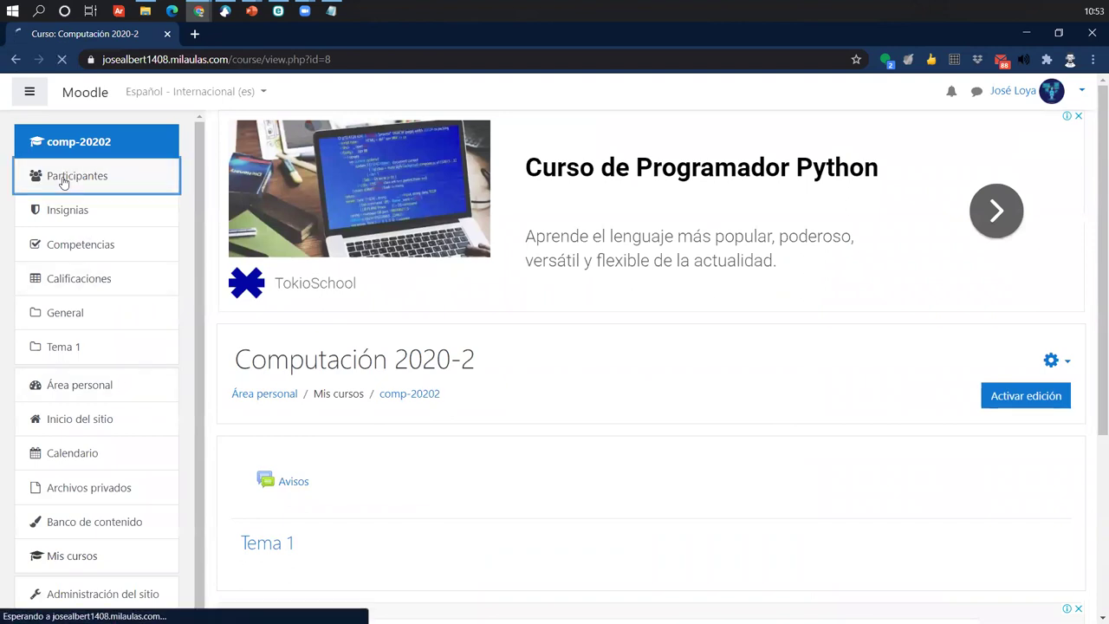
left_click(1028, 496)
left_click(520, 234)
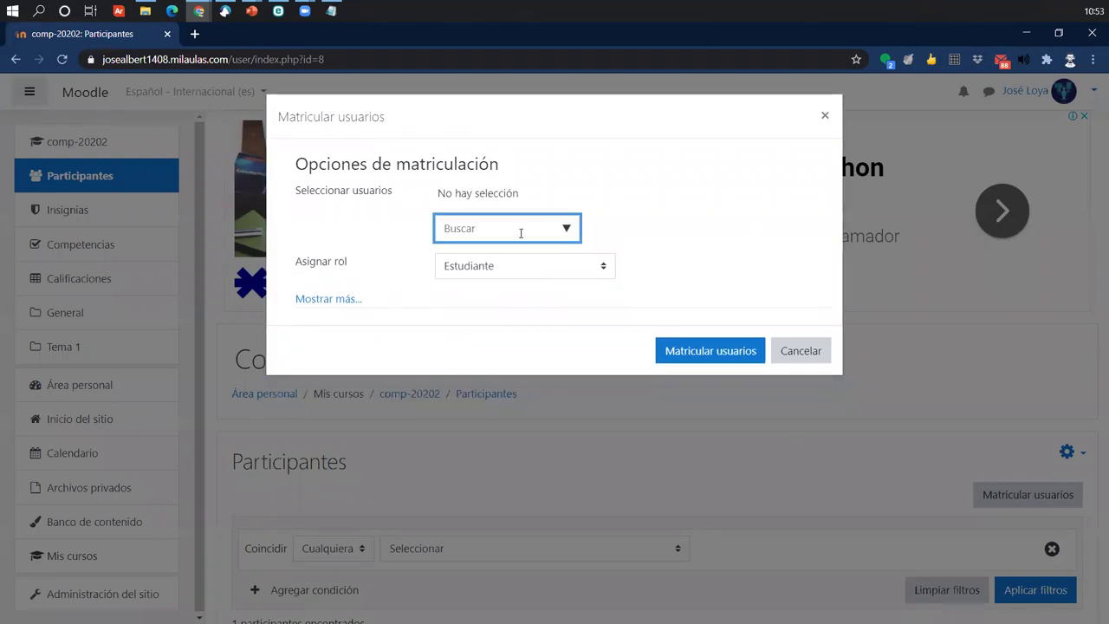
type("mitut")
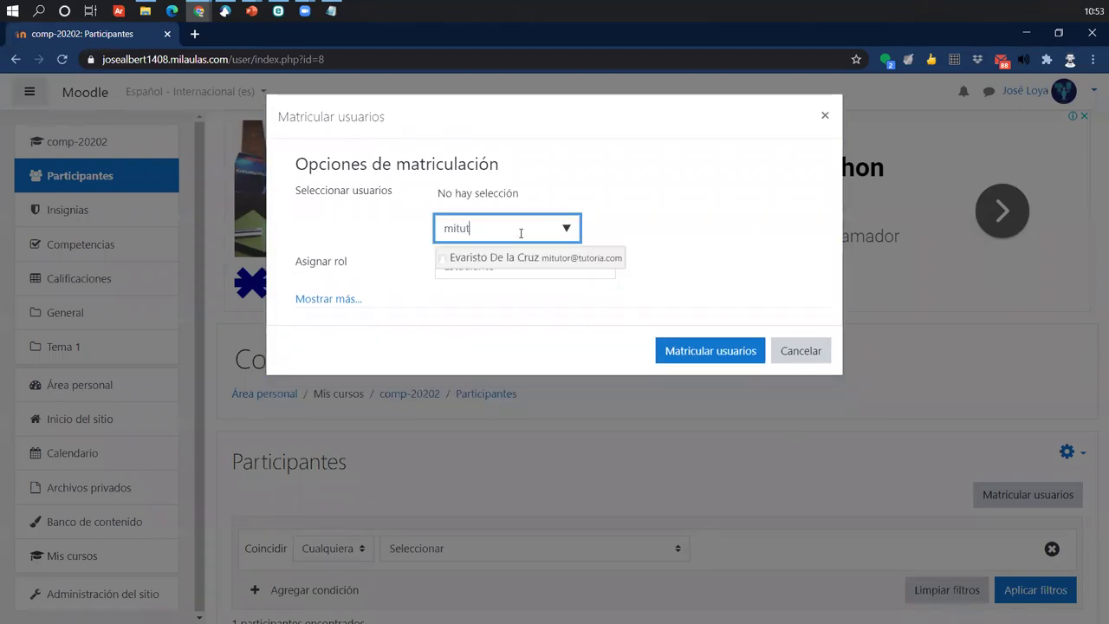
left_click(546, 258)
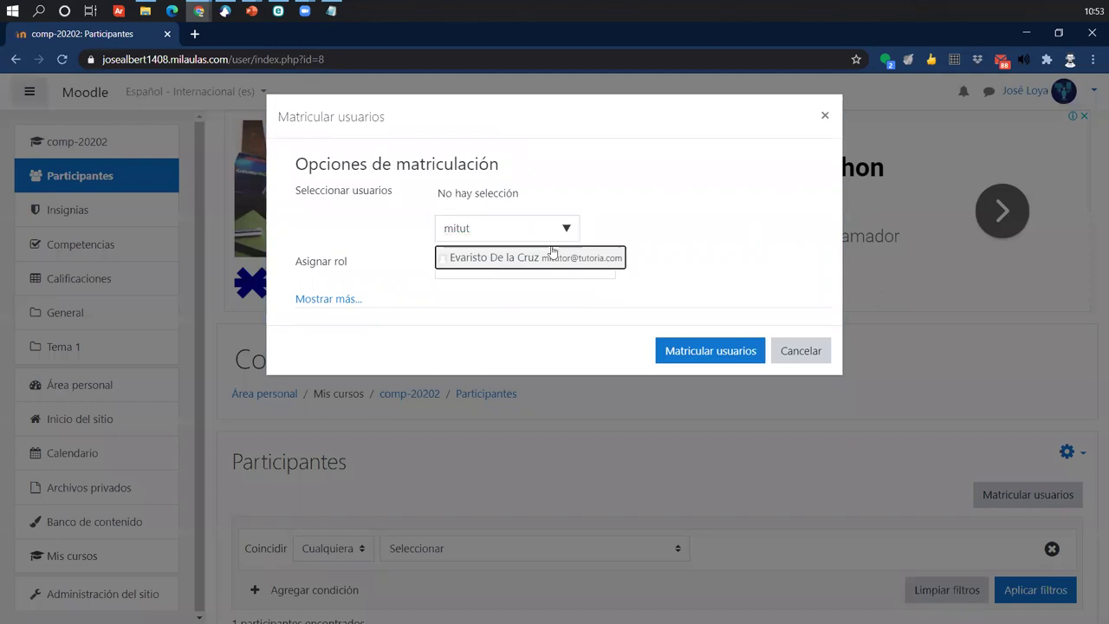
left_click(699, 298)
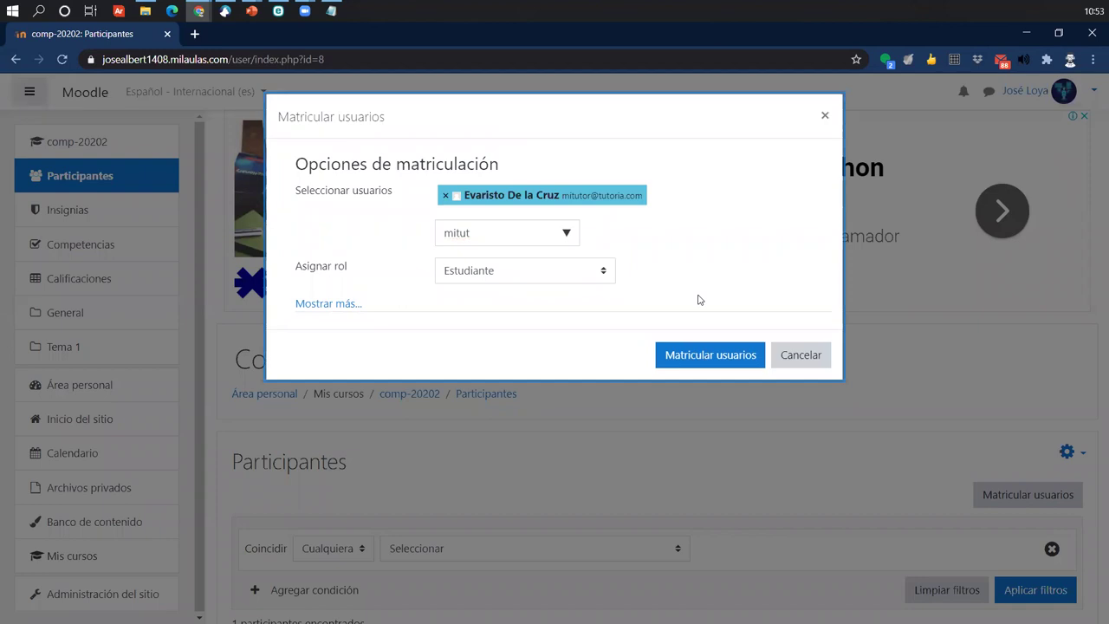
- Annotate the enrolment form with a note showing an example e-mail address format
key("ctrl+t")
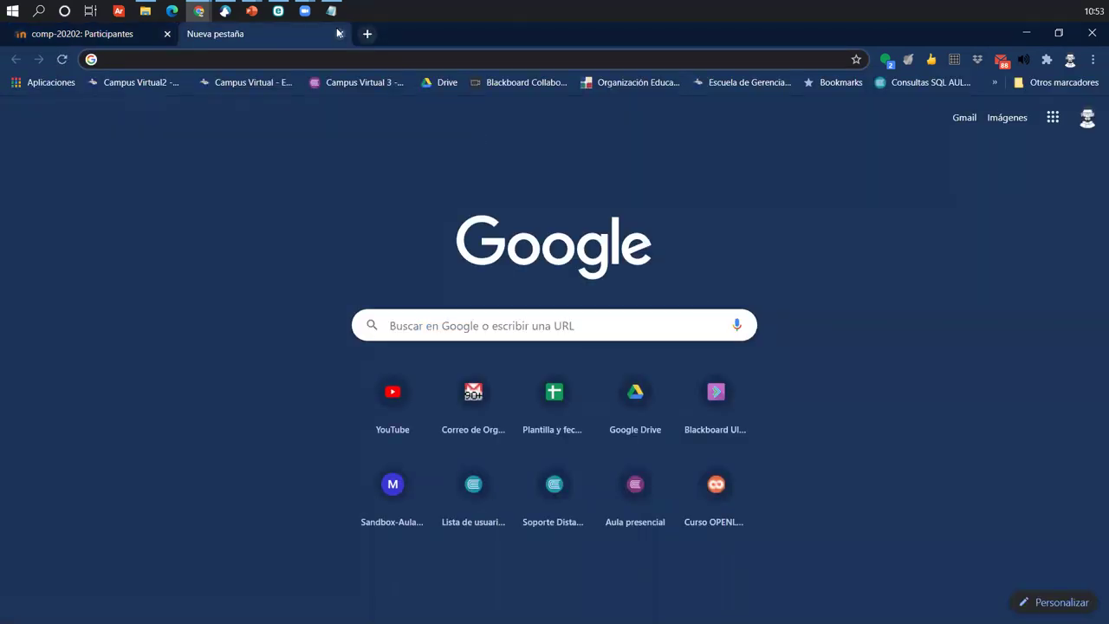
left_click(338, 33)
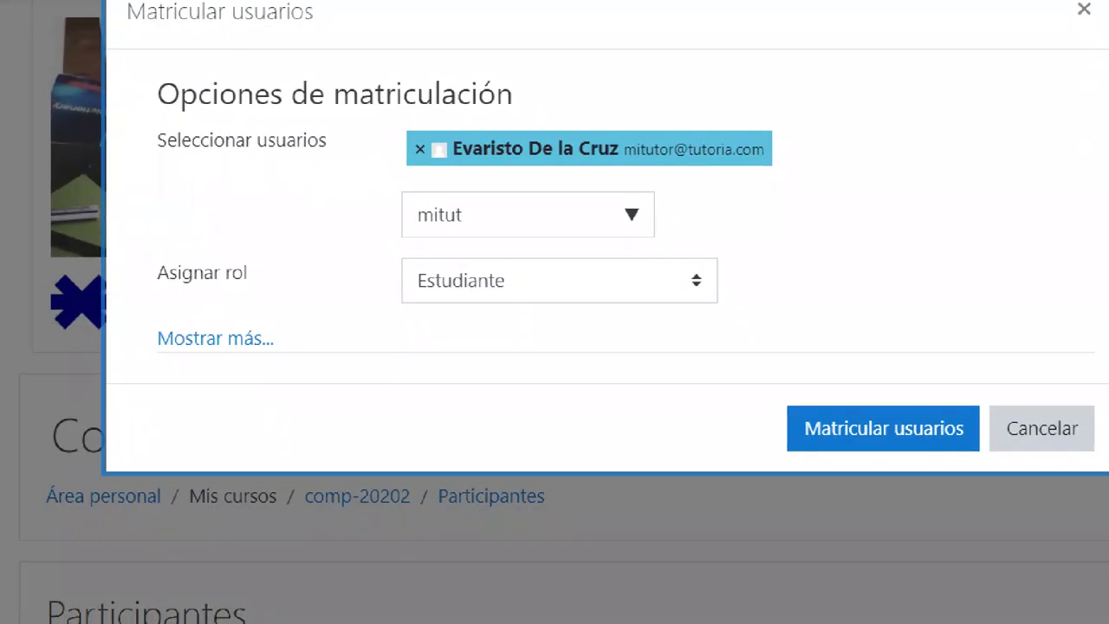
left_click_drag(356, 340, 356, 390)
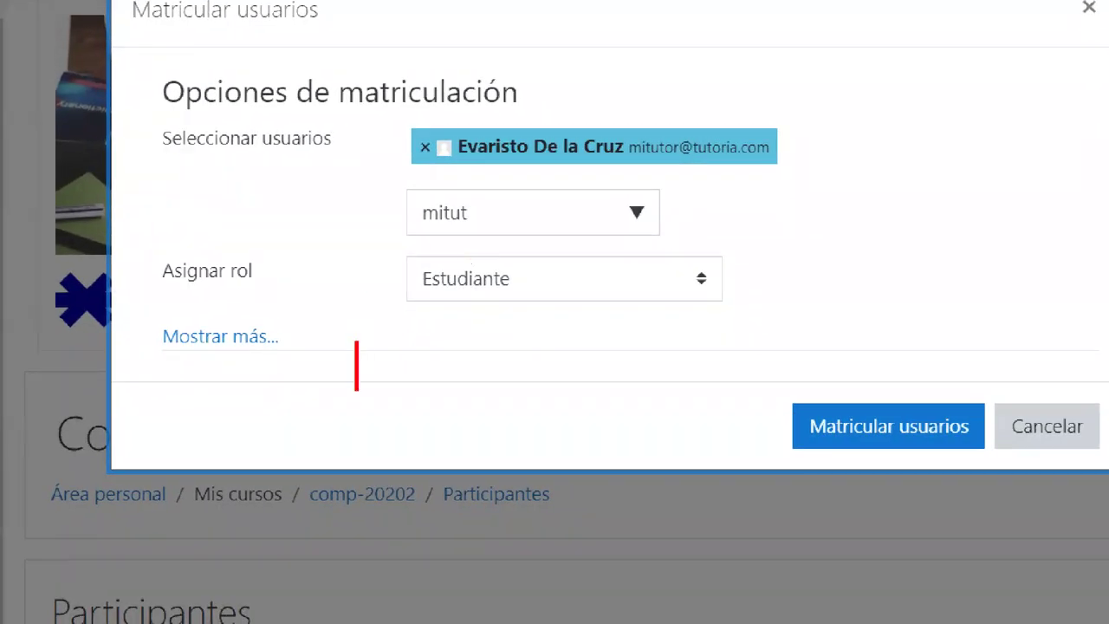
type("texto")
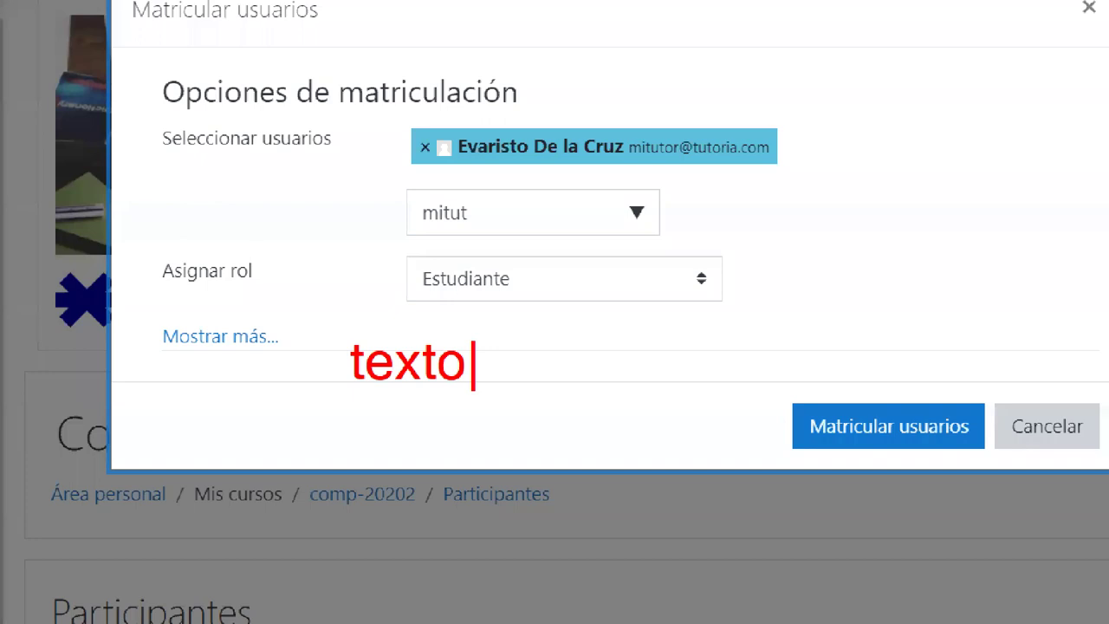
type("@")
type("text")
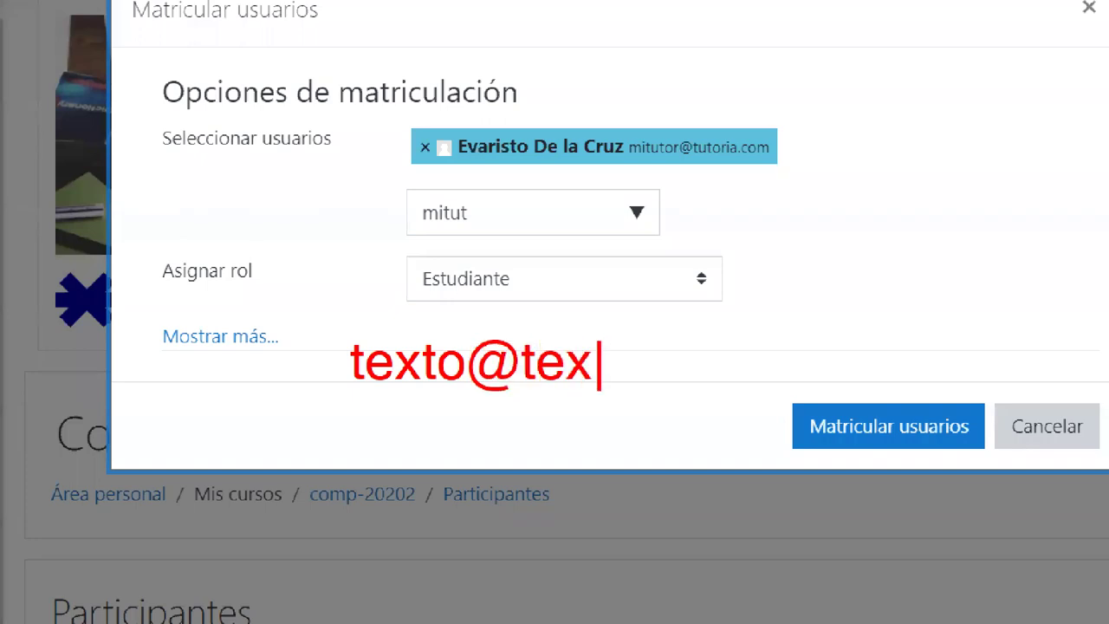
type("o.")
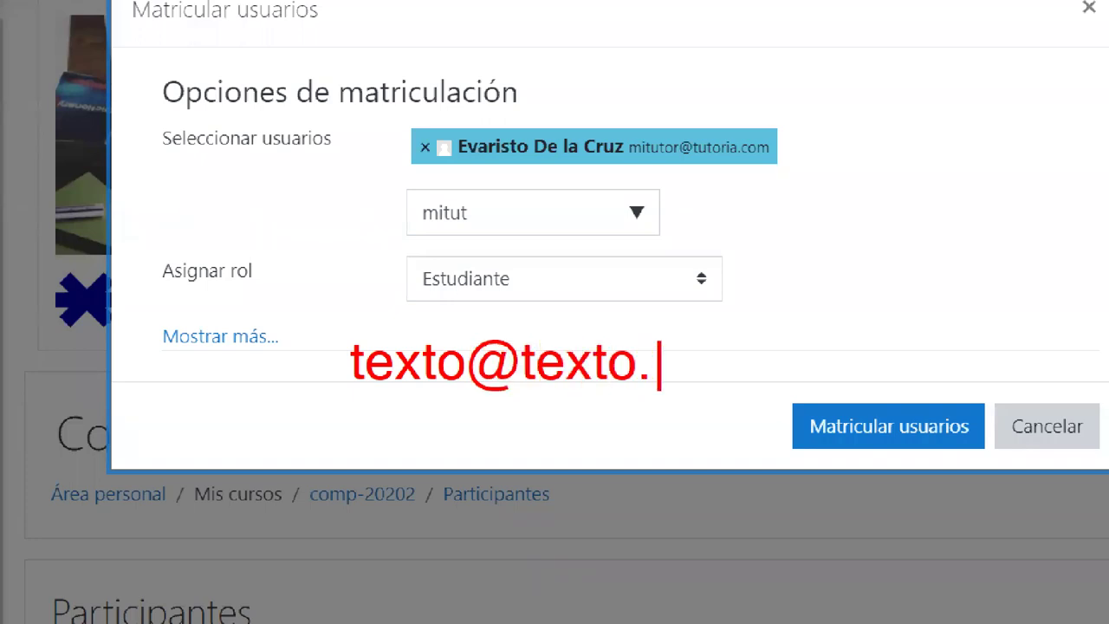
type("com")
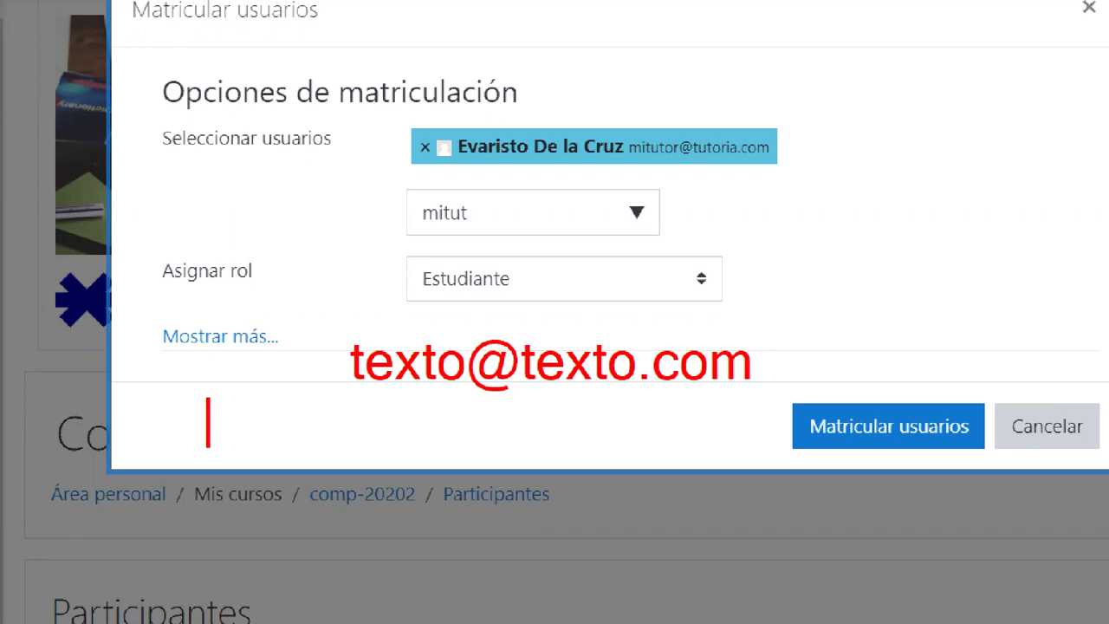
mouse_move(332, 297)
left_mouse_down()
mouse_move(877, 428)
mouse_move(778, 403)
left_mouse_up()
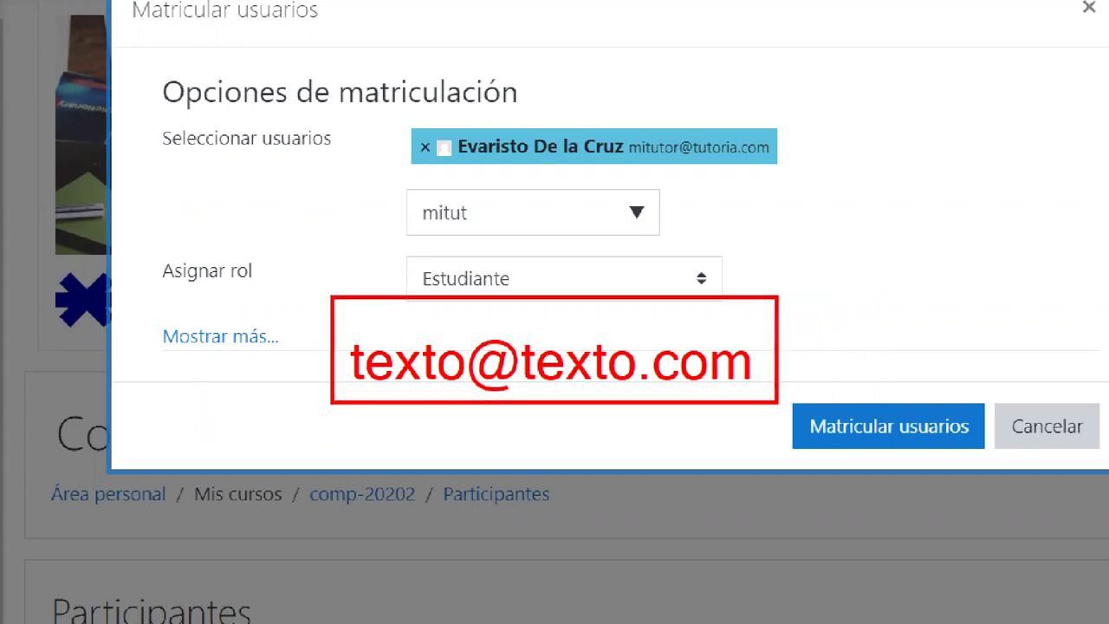
left_click_drag(760, 351, 891, 205)
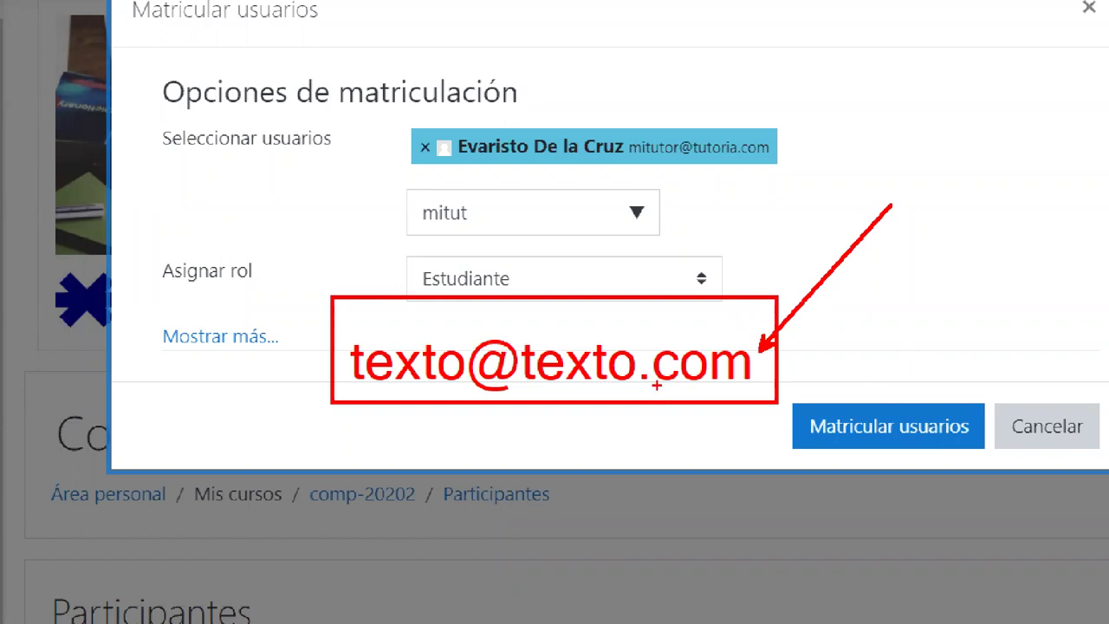
left_click_drag(643, 390, 766, 340)
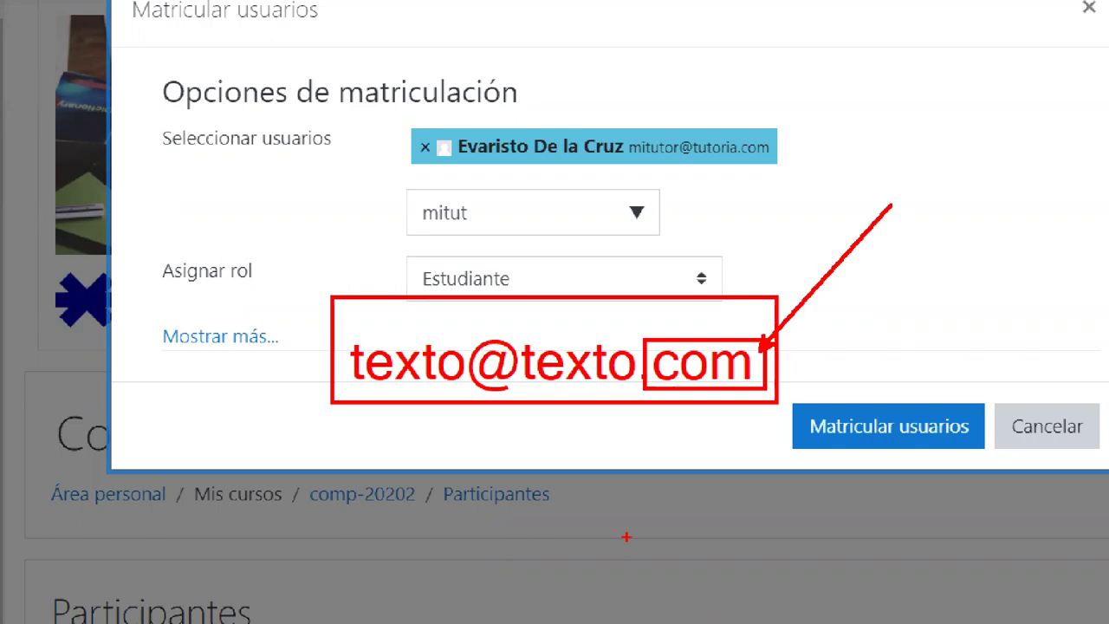
key("Escape")
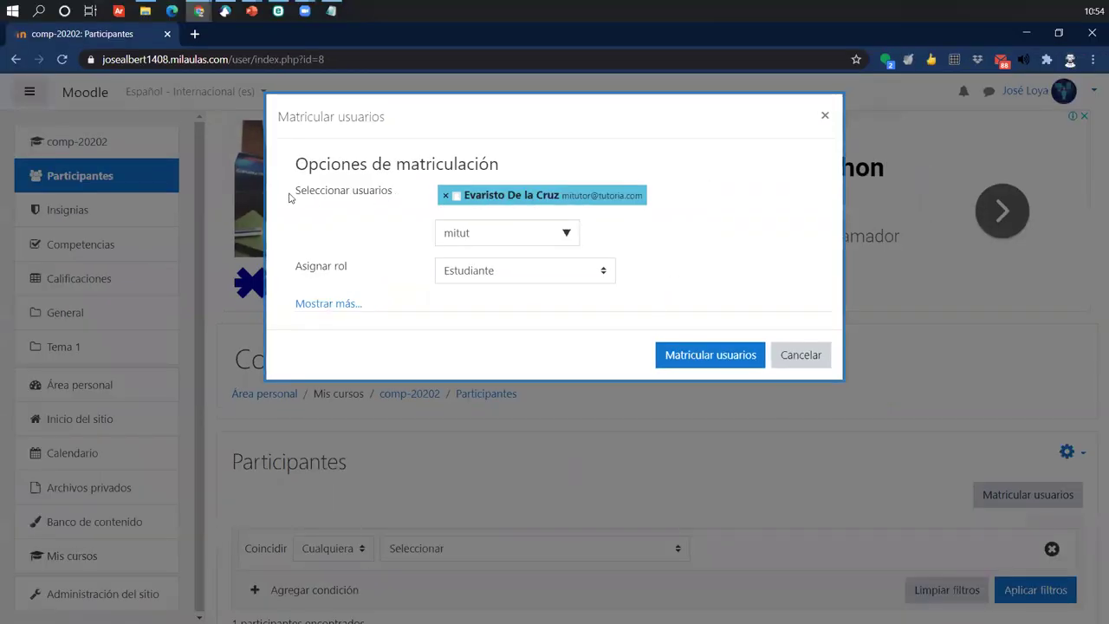
- Highlight the selected user and enrol them with the Estudiante role
left_click_drag(291, 198, 389, 193)
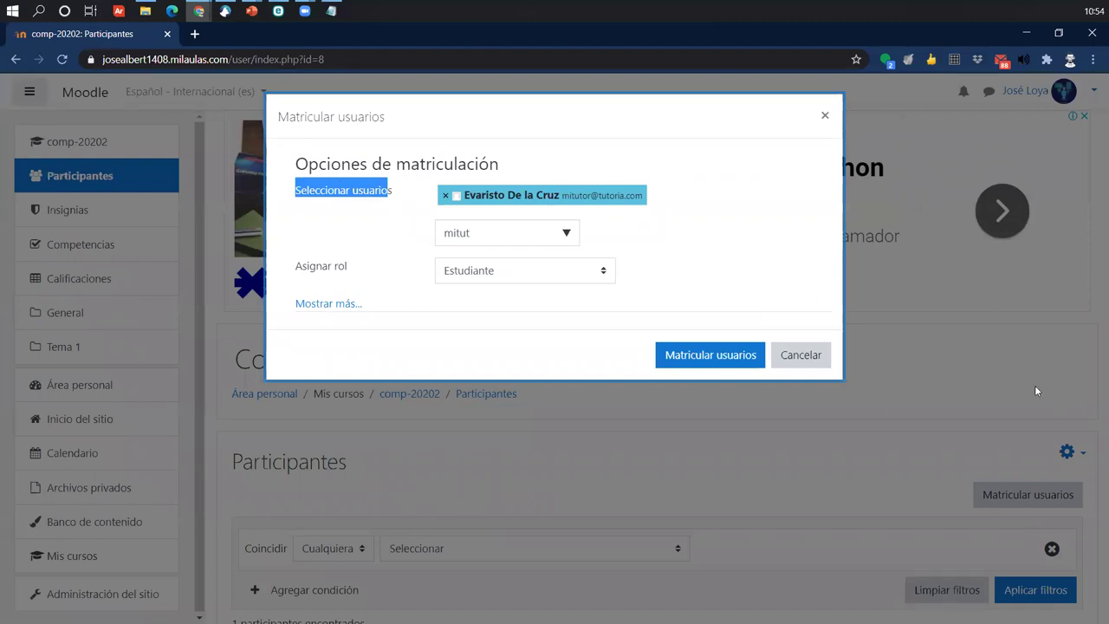
left_click(506, 234)
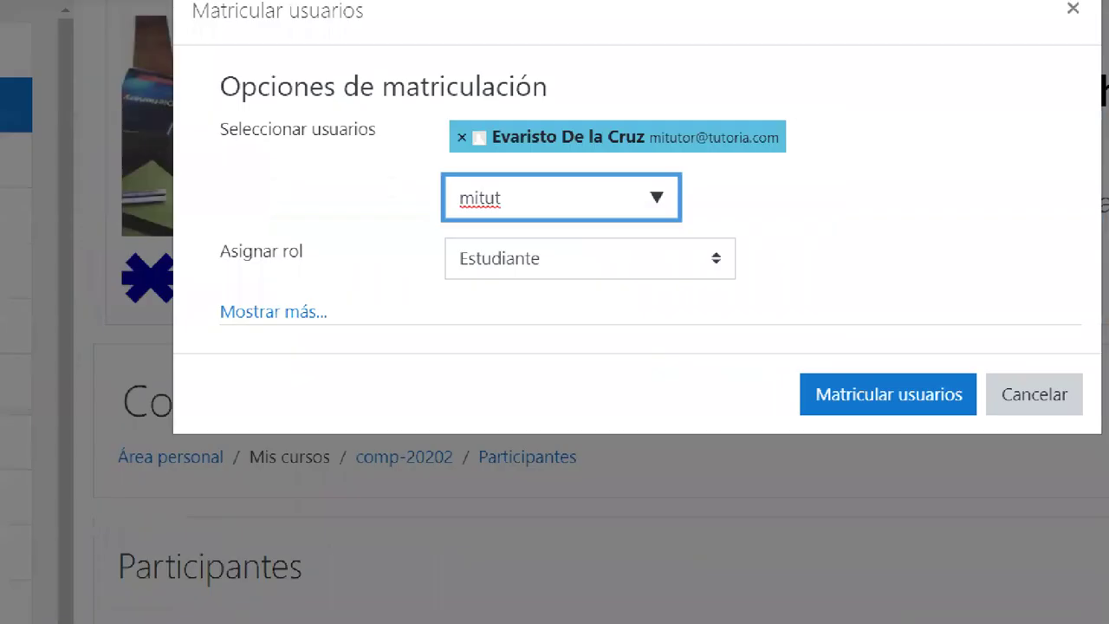
left_click_drag(283, 243, 643, 302)
left_click_drag(785, 258, 877, 159)
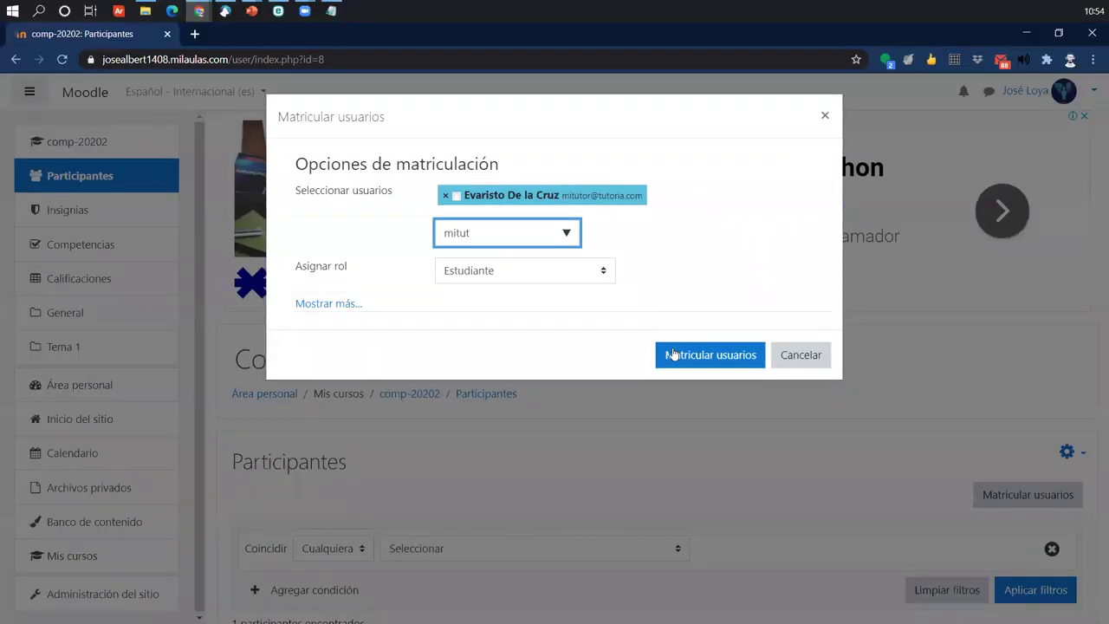
left_click(743, 368)
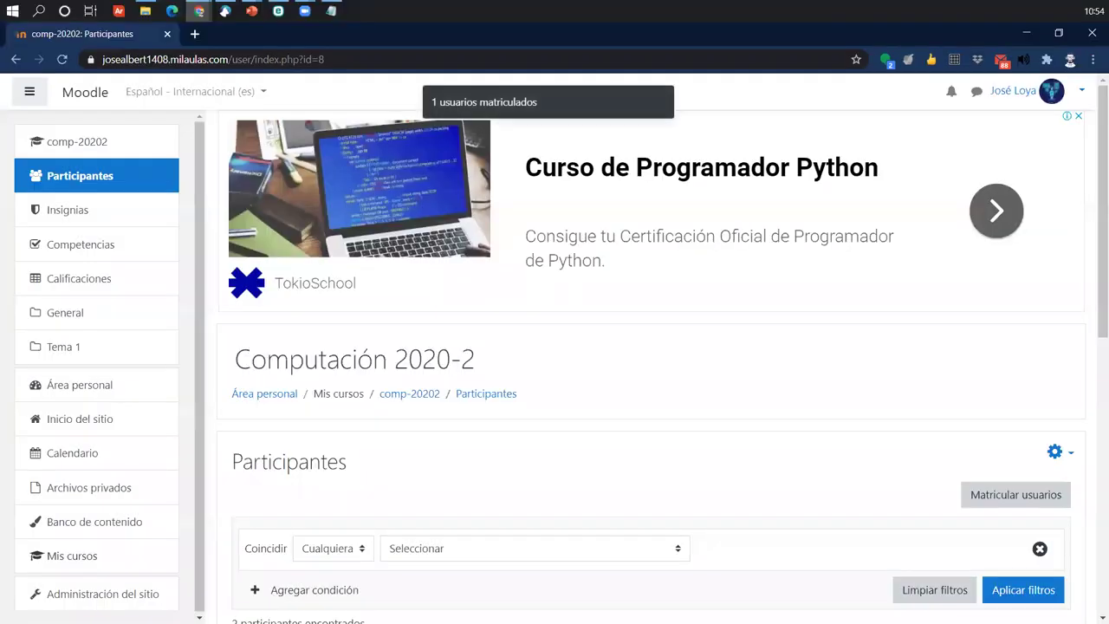
scroll(577, 500, "down", 5)
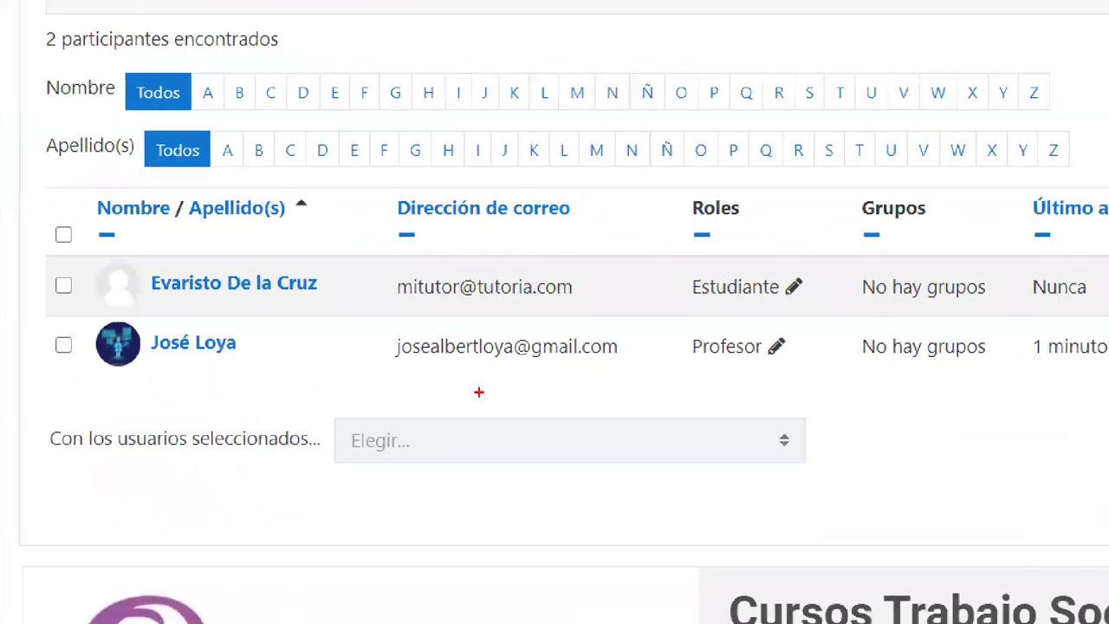
left_click_drag(224, 305, 353, 336)
left_click_drag(259, 293, 636, 308)
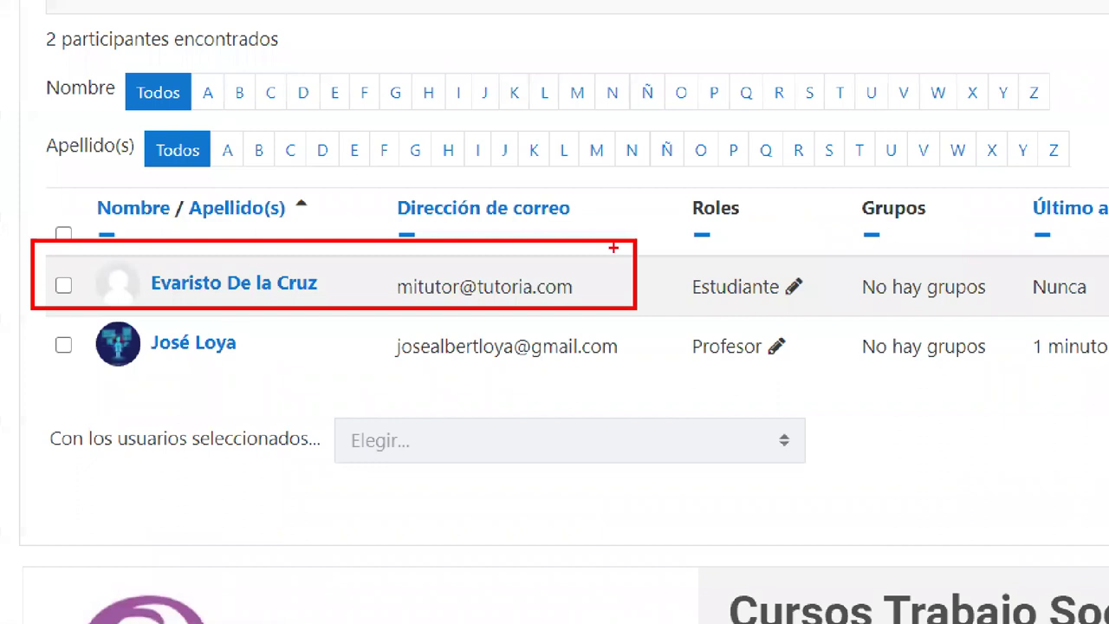
left_click_drag(613, 247, 680, 122)
mouse_move(35, 314)
left_mouse_down()
mouse_move(642, 382)
mouse_move(636, 353)
mouse_move(795, 478)
left_mouse_up()
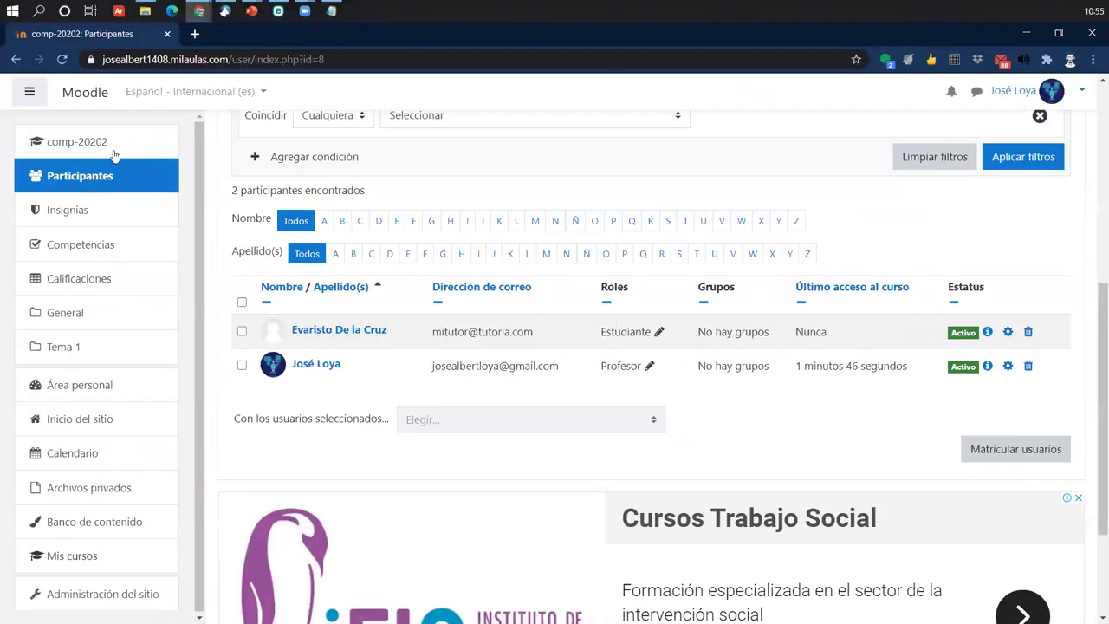
left_click(77, 99)
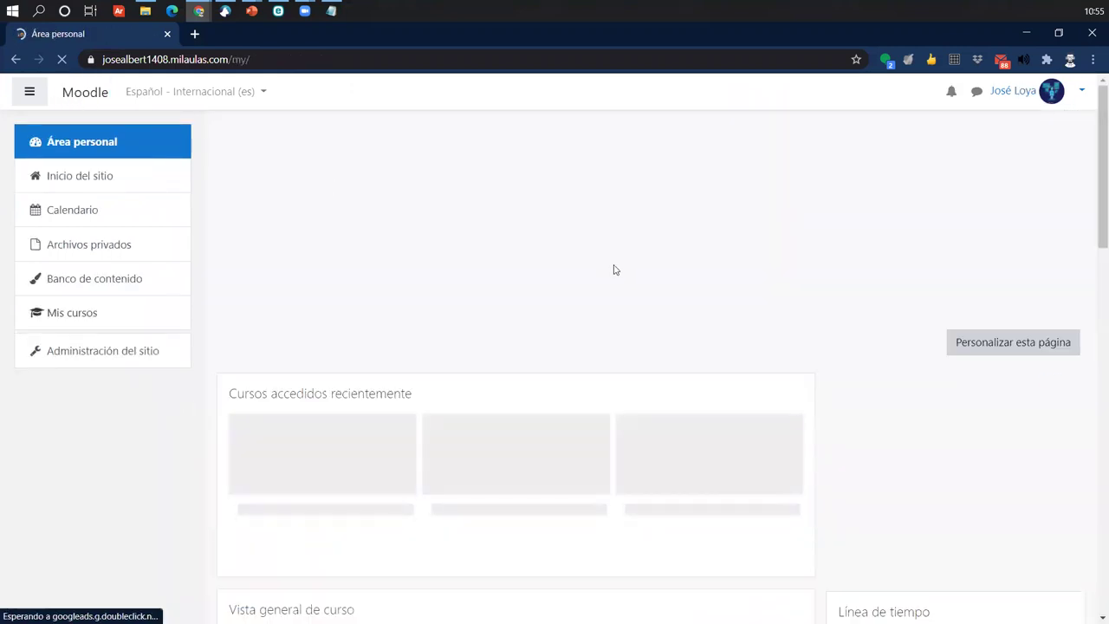
scroll(606, 270, "down", 3)
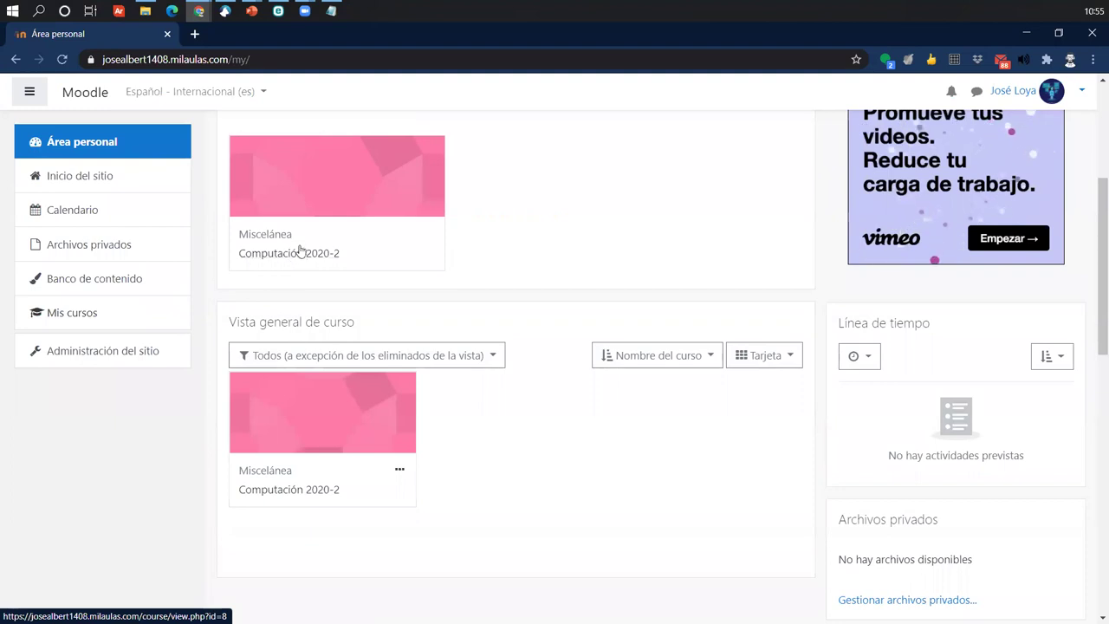
left_click(295, 251)
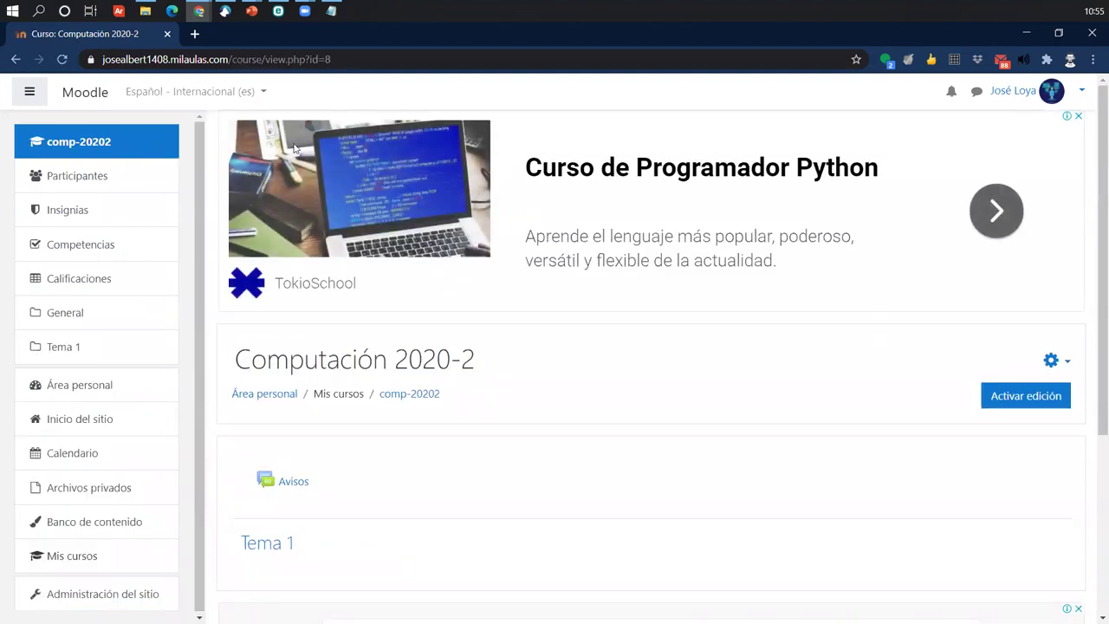
left_click(116, 185)
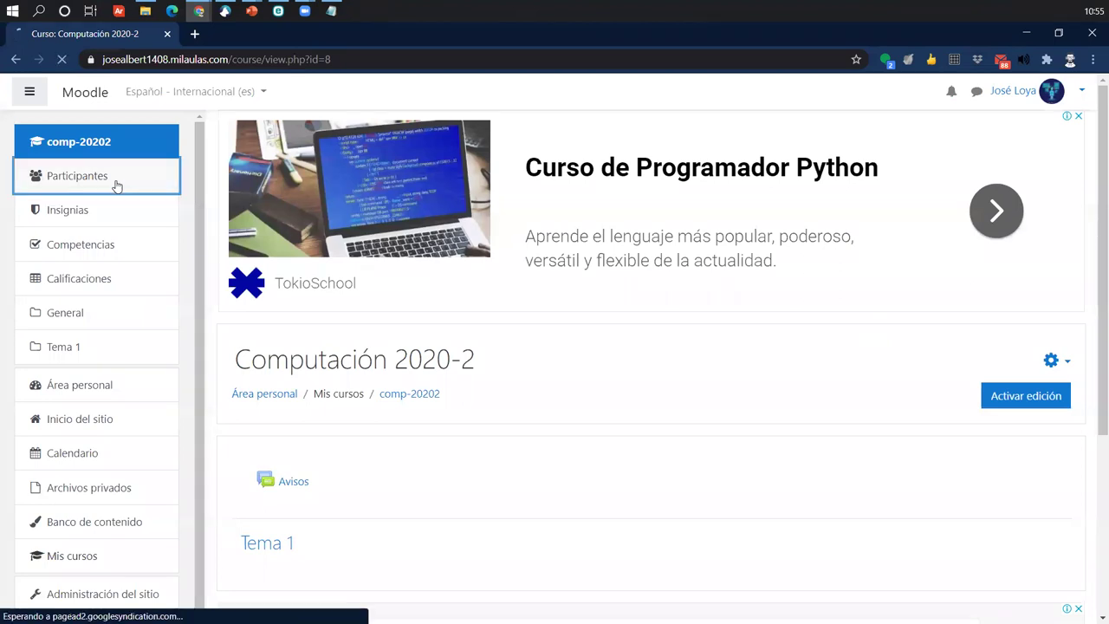
scroll(979, 312, "down", 3)
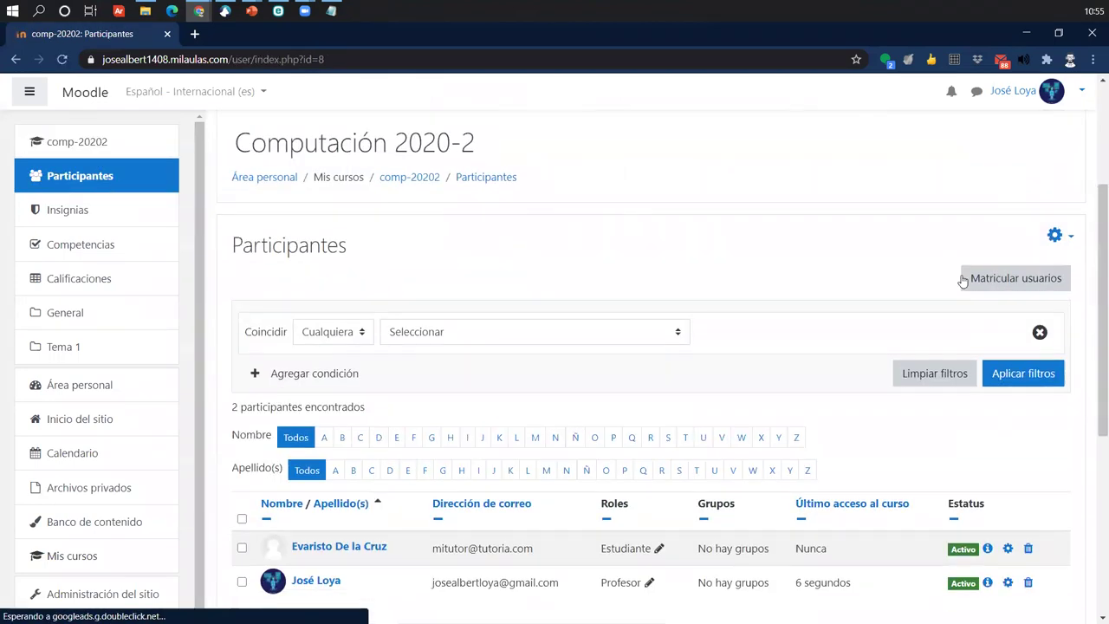
- Enrol a second user chosen from the Buscar list as Estudiante
left_click(1016, 280)
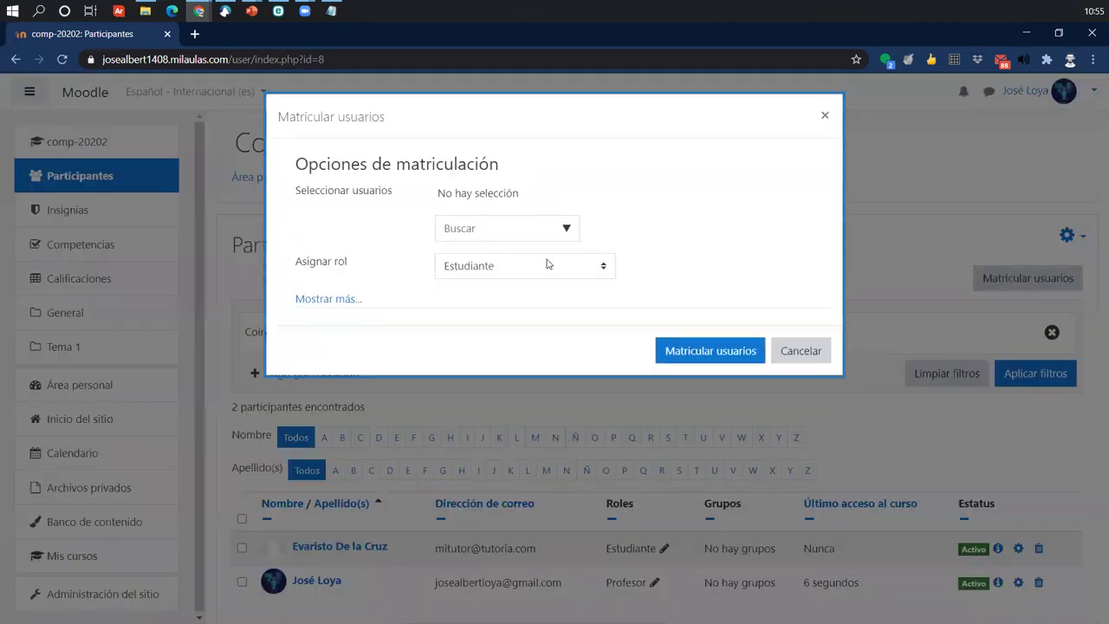
left_click(566, 228)
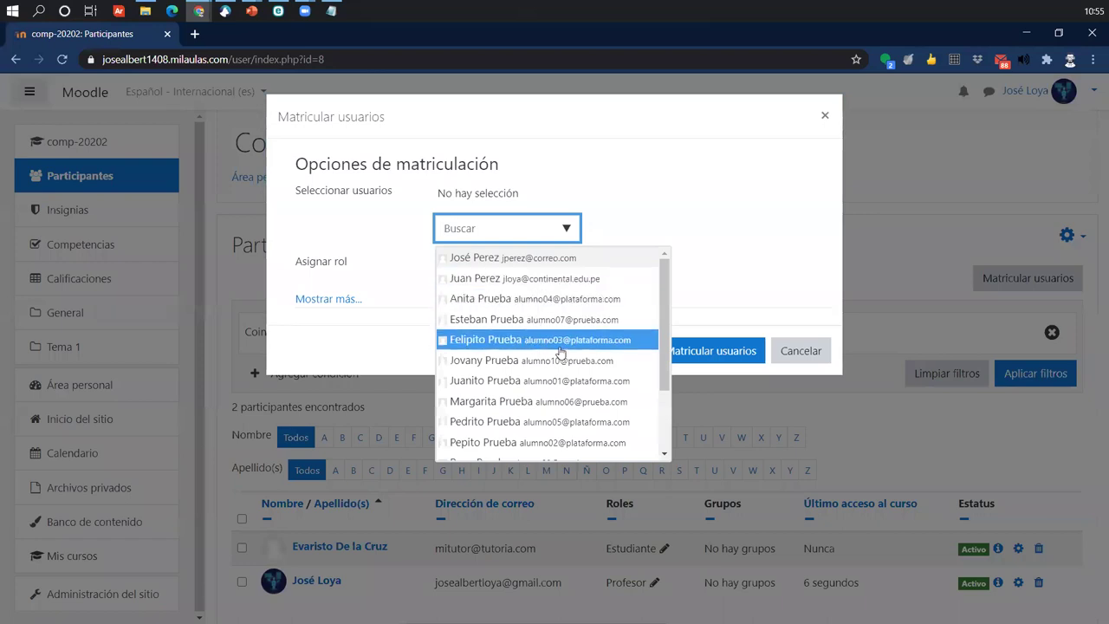
left_click(565, 320)
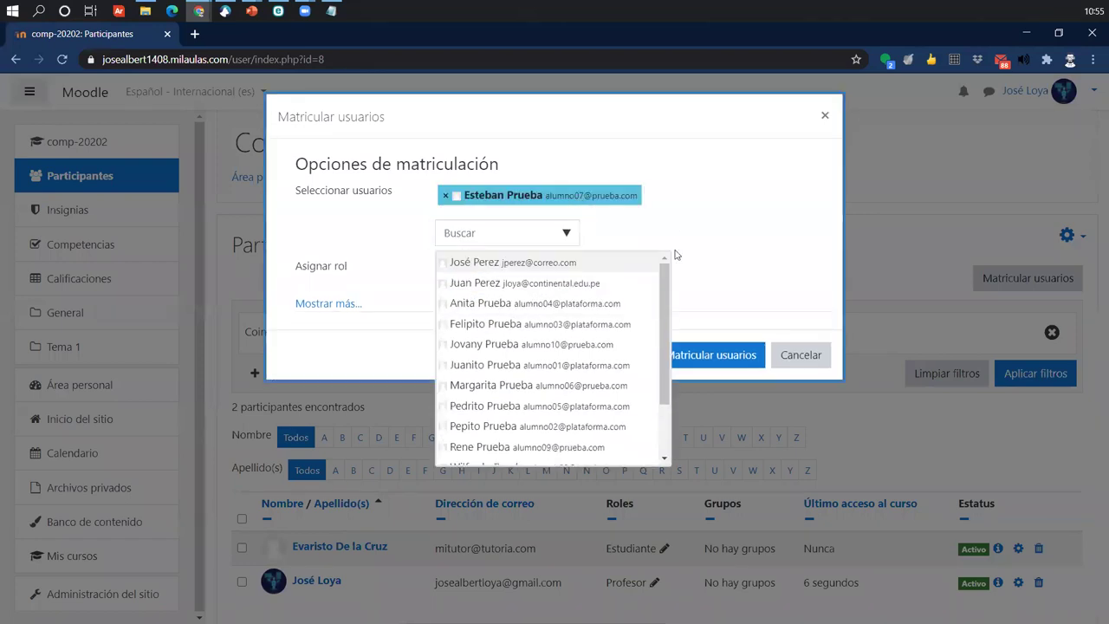
left_click(676, 254)
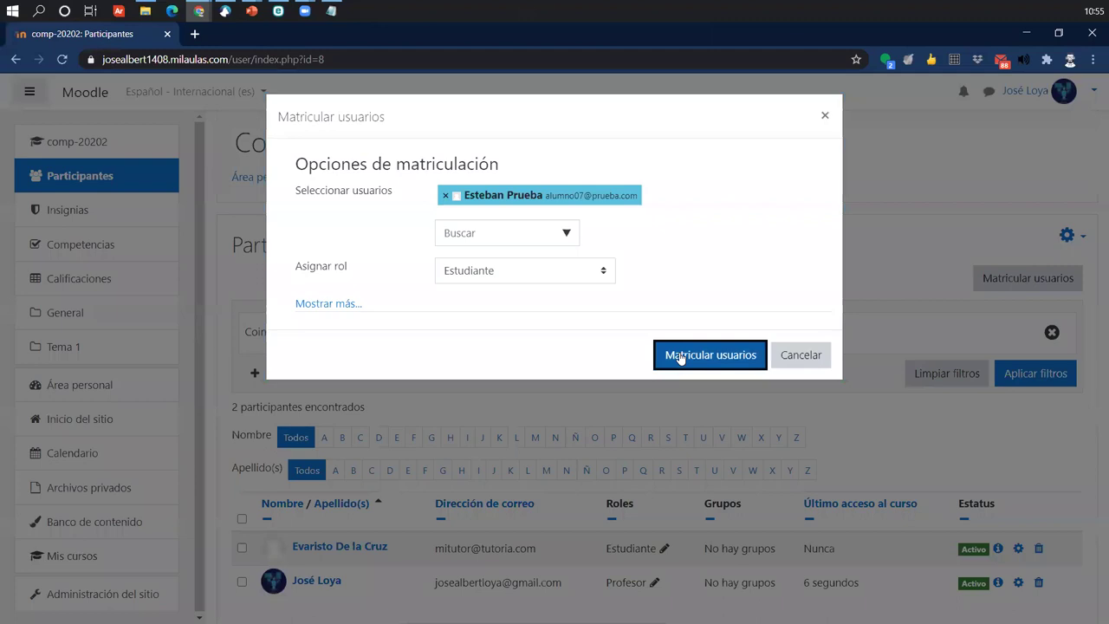
left_click(681, 356)
scroll(659, 351, "down", 3)
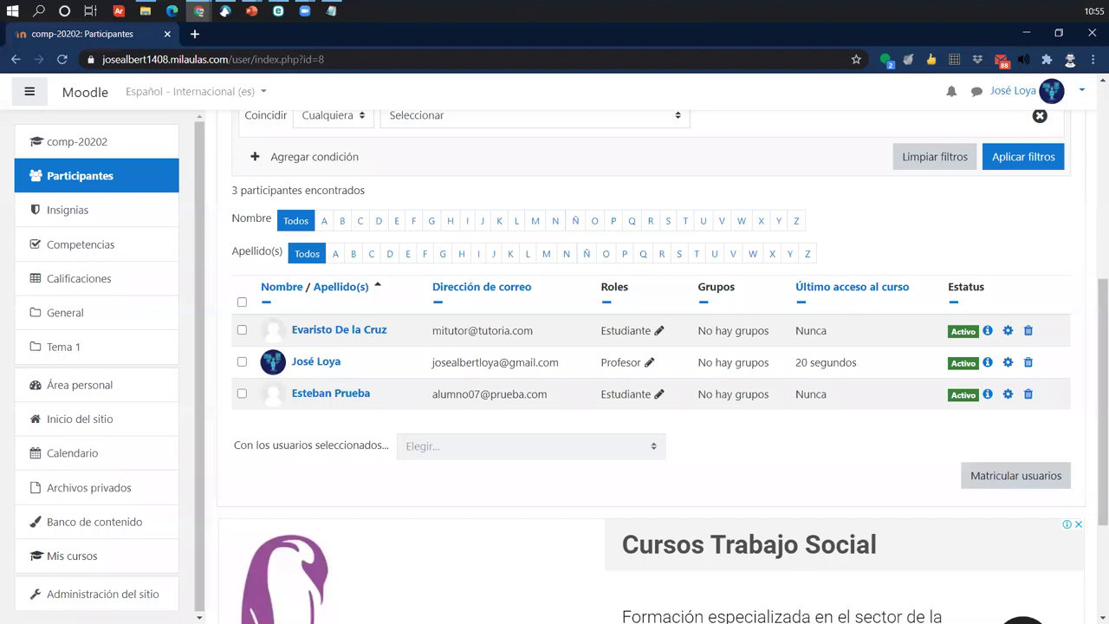
left_click(68, 177)
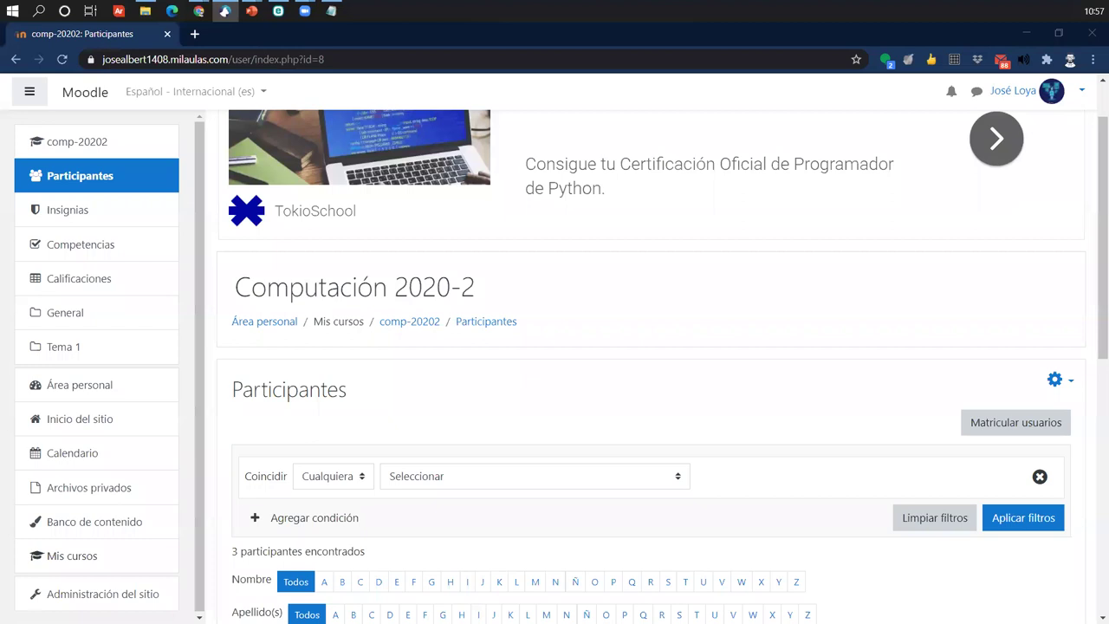
scroll(500, 379, "down", 4)
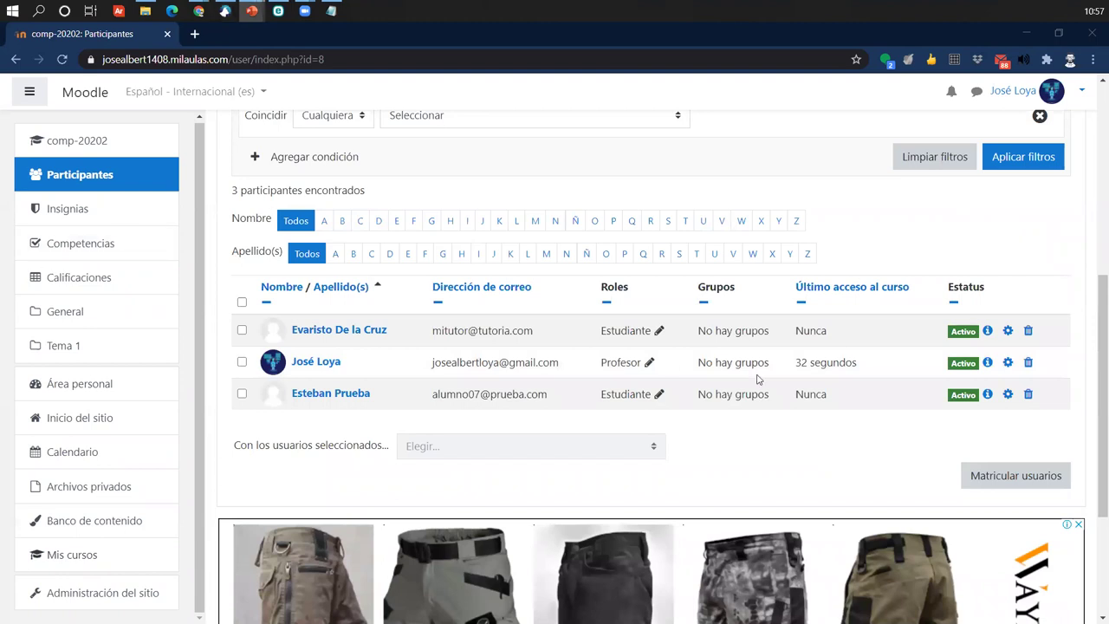
left_click_drag(426, 363, 515, 364)
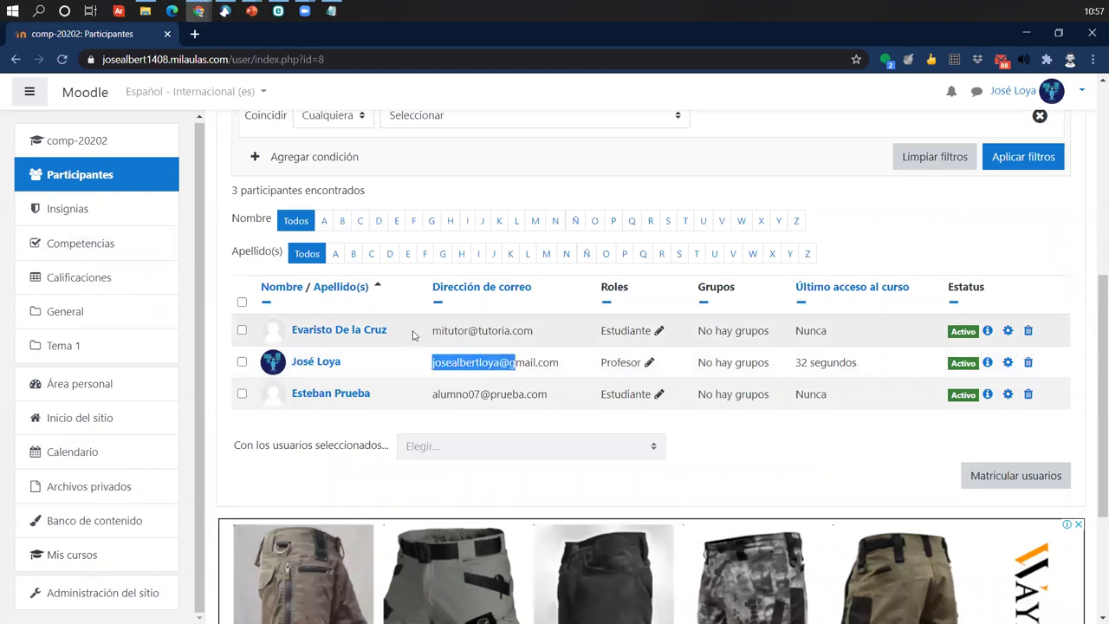
left_click_drag(428, 331, 534, 331)
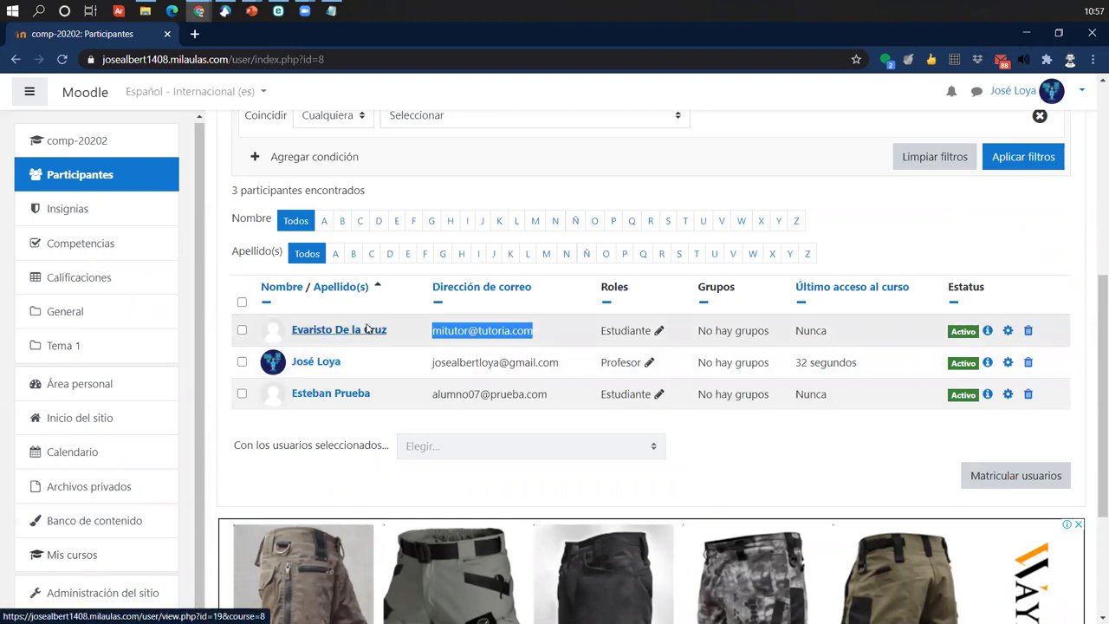
scroll(706, 252, "up", 2)
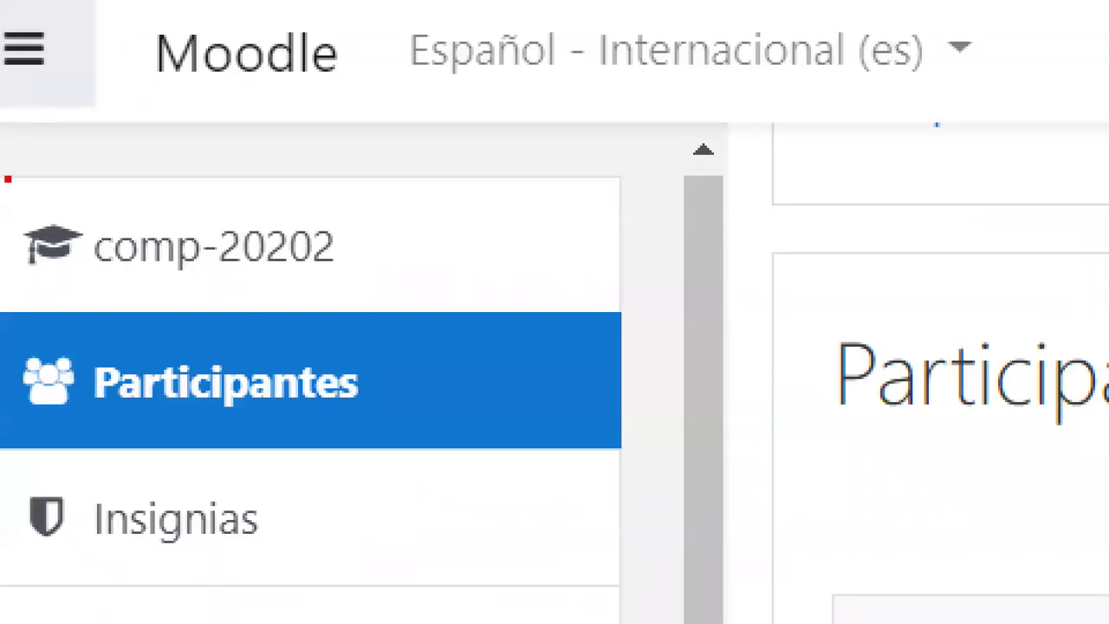
- Annotate the left sidebar, then return to the comp-20202 course home page
left_click_drag(5, 178, 459, 290)
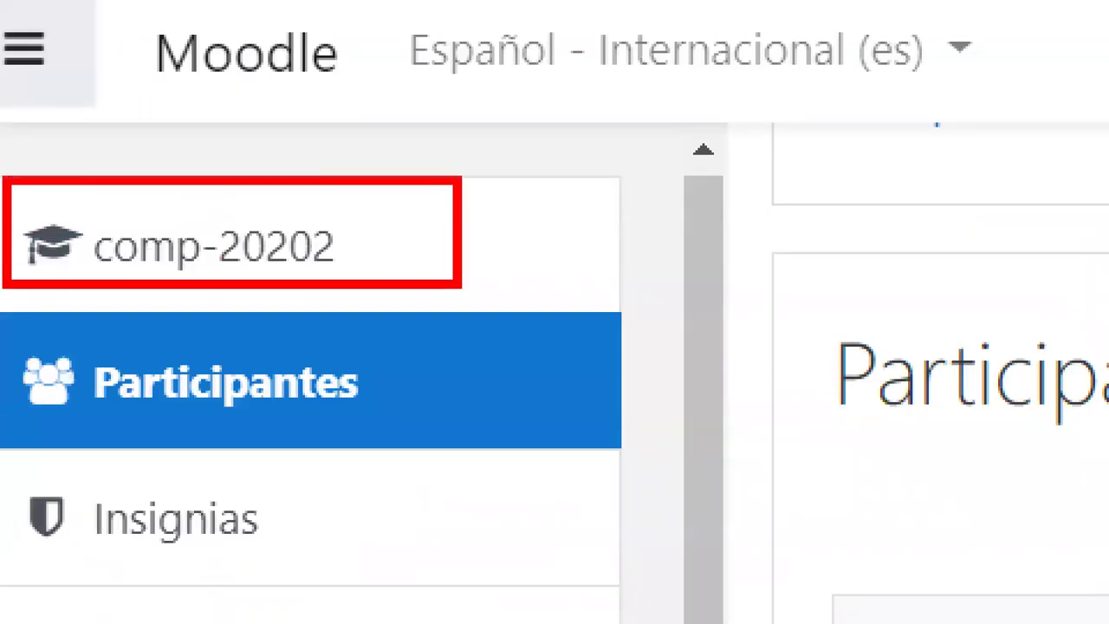
left_click_drag(433, 222, 693, 76)
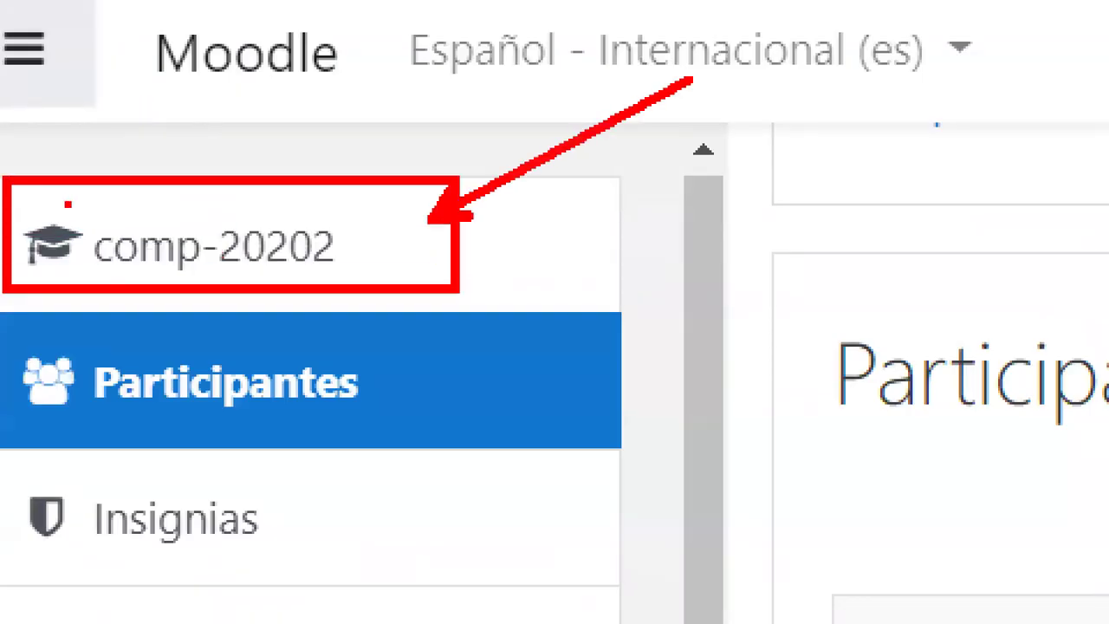
left_click_drag(54, 223, 68, 106)
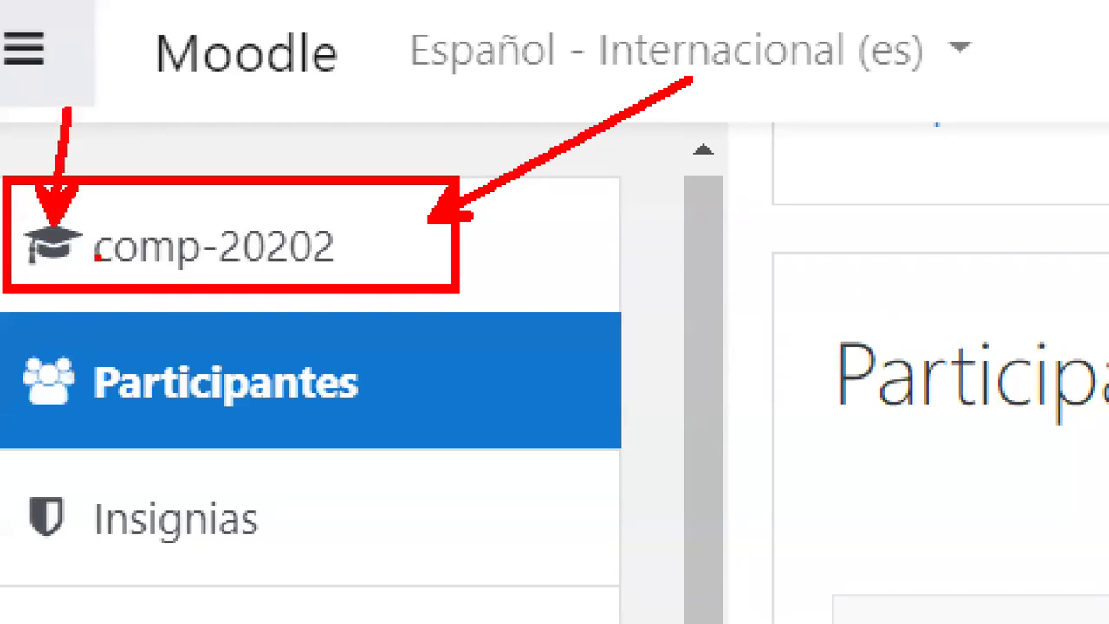
left_click_drag(99, 204, 346, 213)
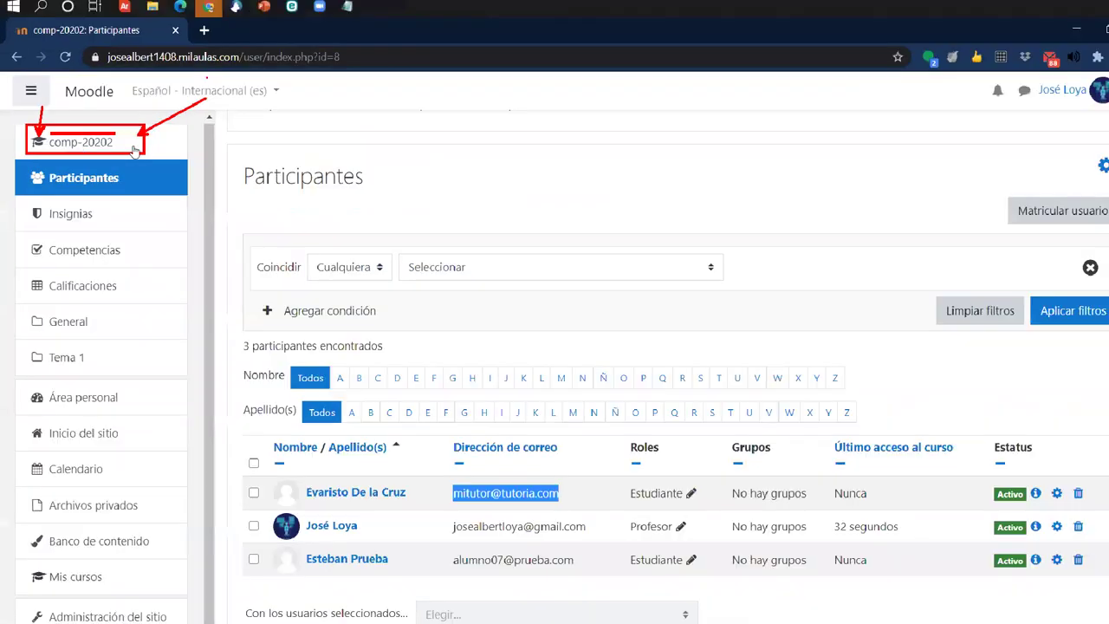
left_click(213, 247)
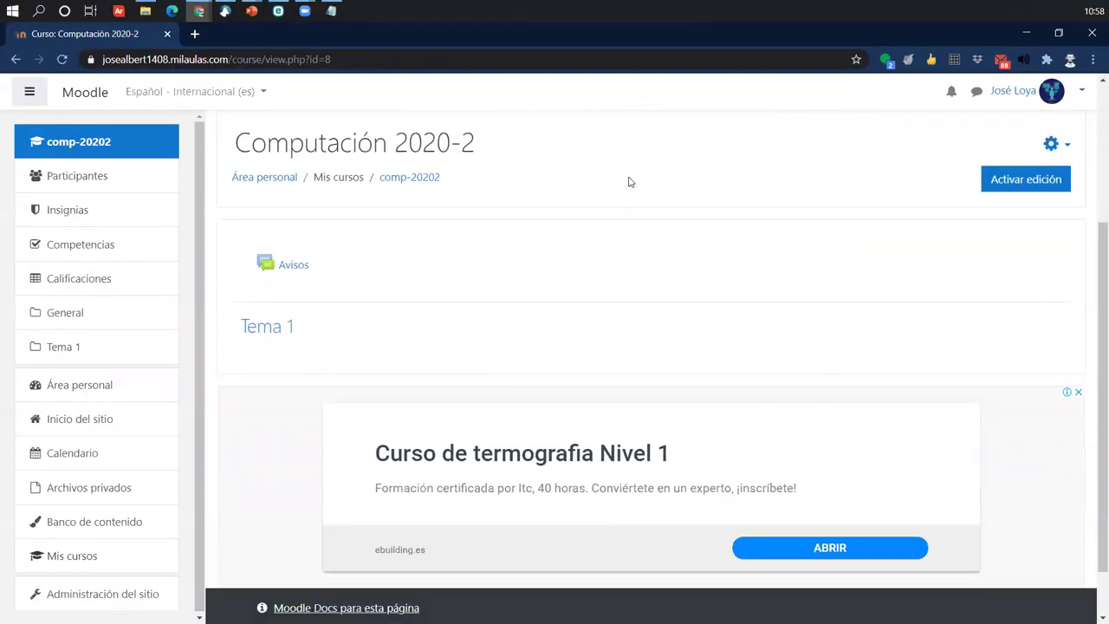
scroll(630, 182, "up", 2)
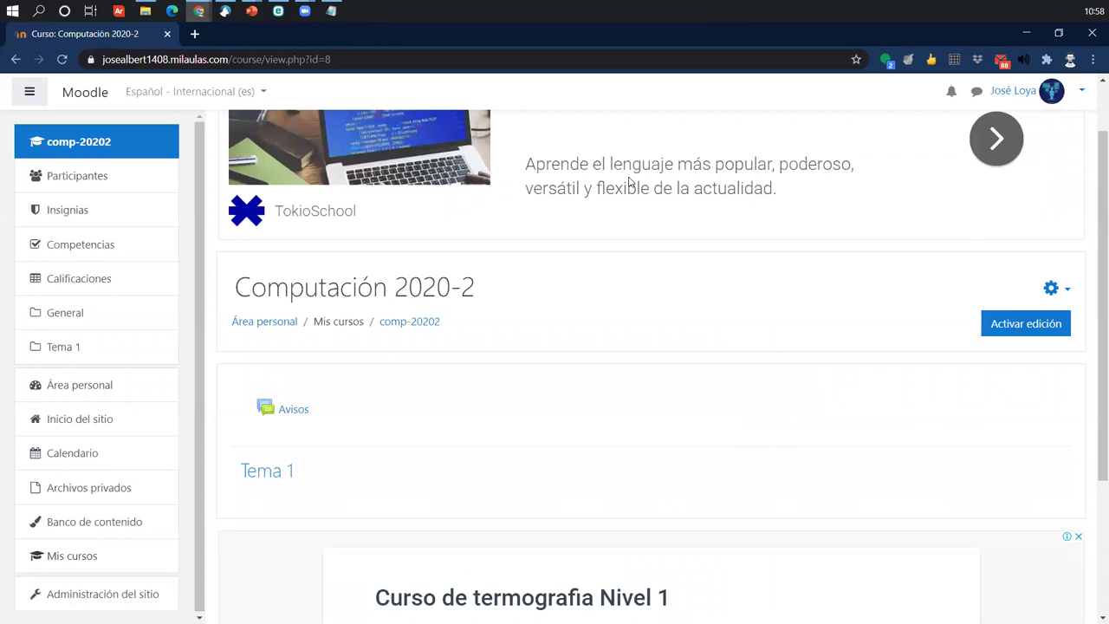
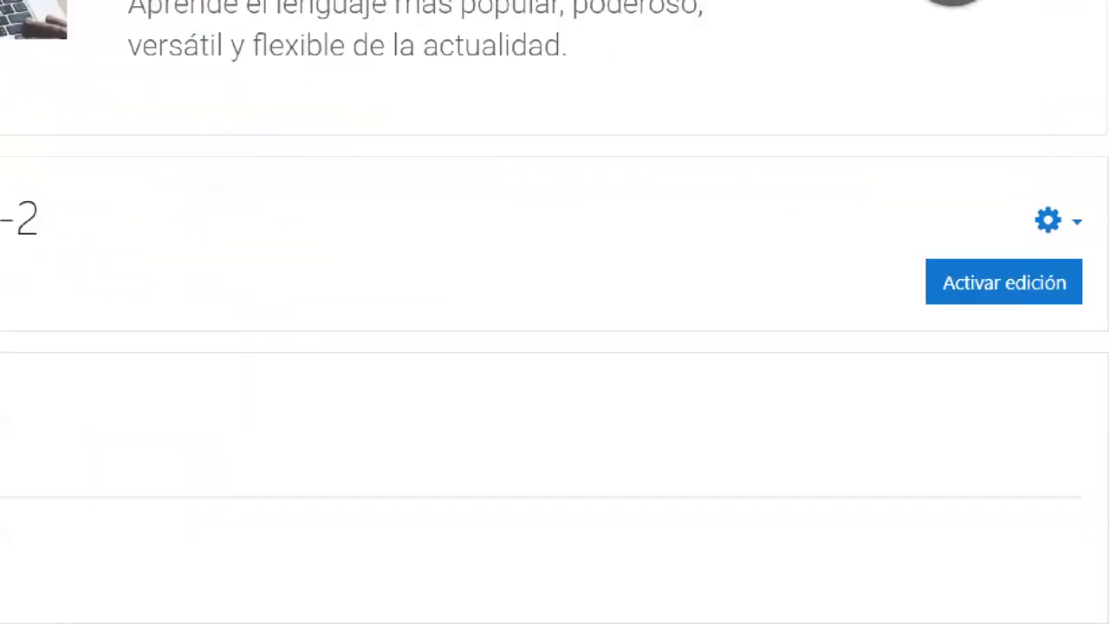
- Turn on 'Activar edición' for the Computación 2020-2 course page
left_click_drag(834, 253, 1059, 326)
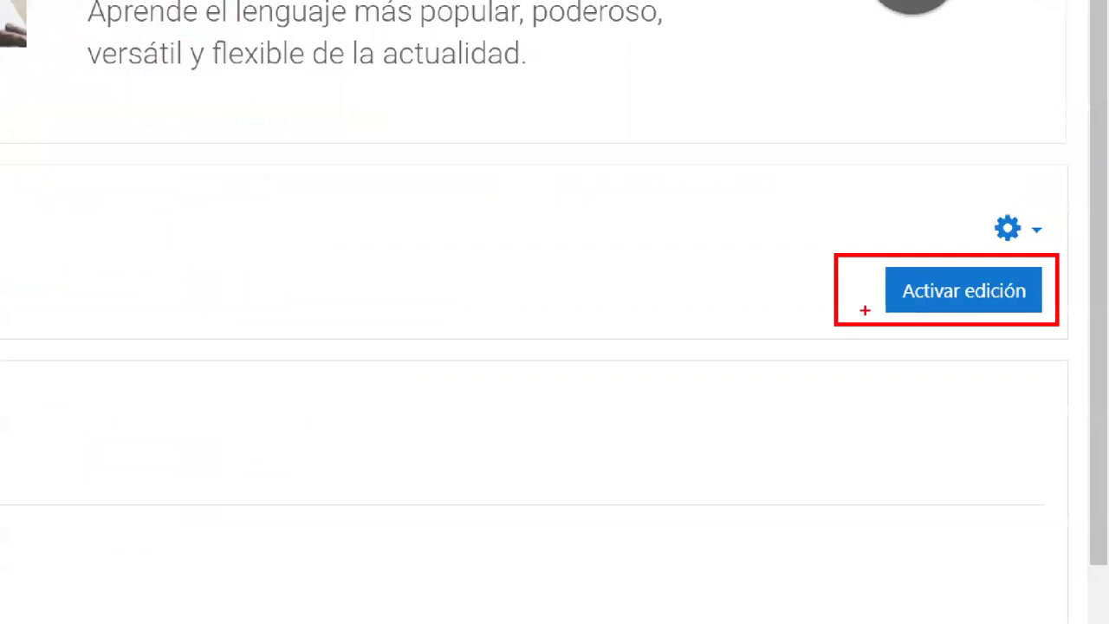
left_click_drag(865, 309, 694, 376)
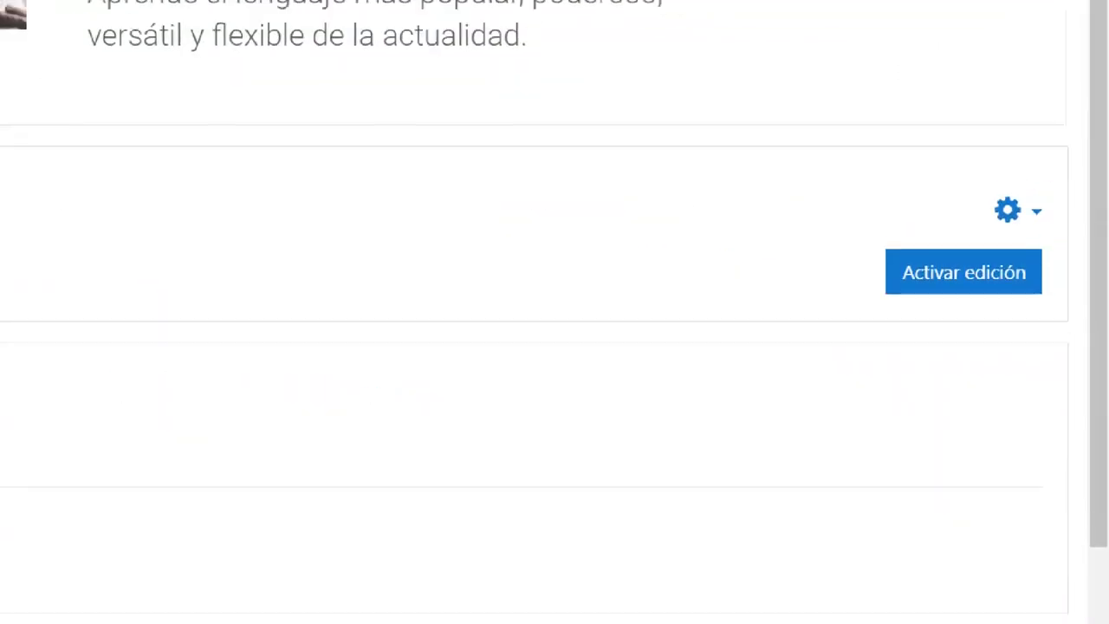
mouse_move(865, 253)
left_mouse_down()
mouse_move(1003, 347)
mouse_move(1058, 321)
left_mouse_up()
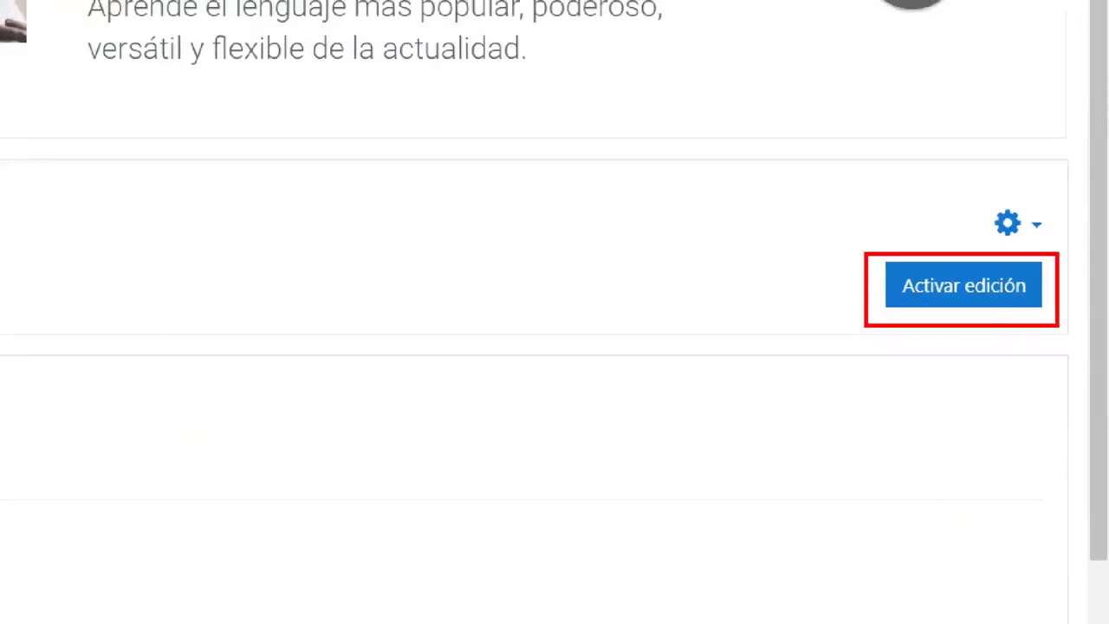
left_click_drag(884, 290, 713, 385)
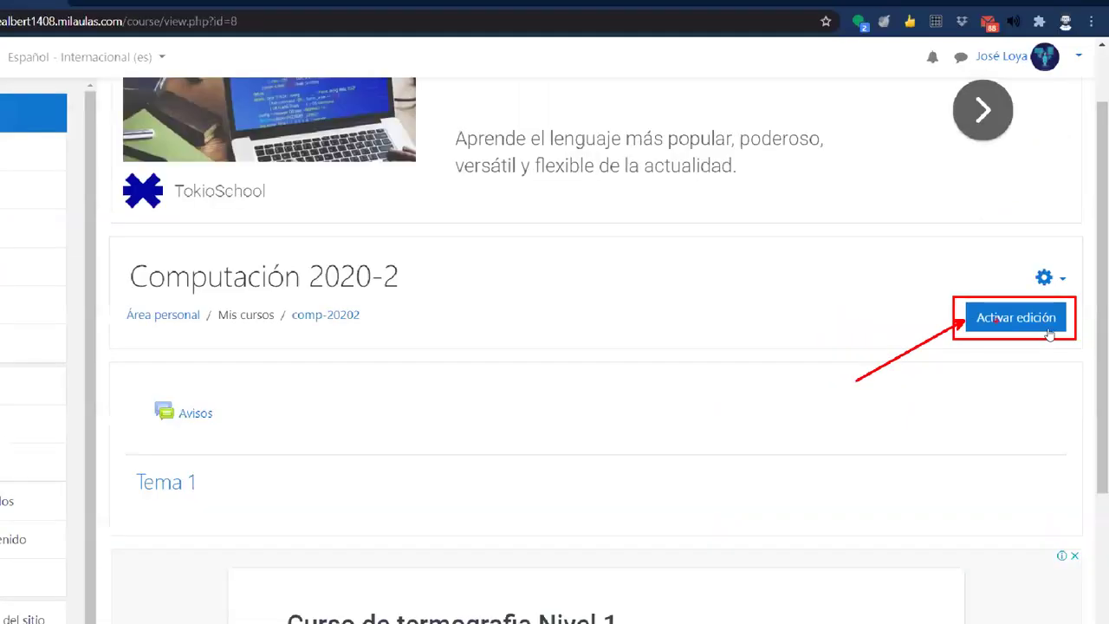
left_click(1044, 322)
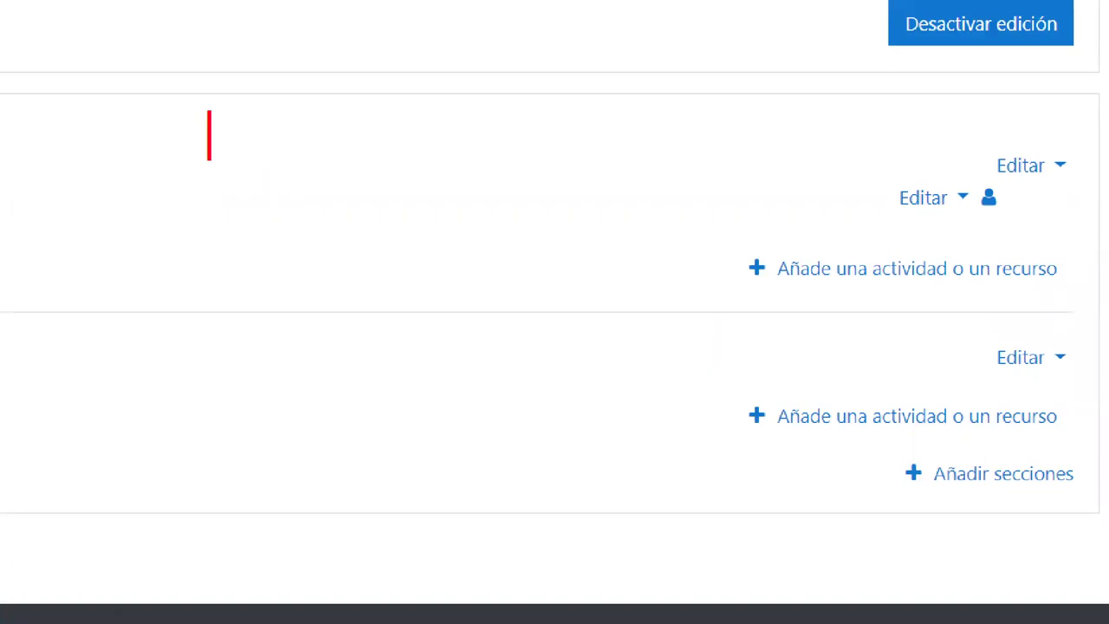
type("Ruc")
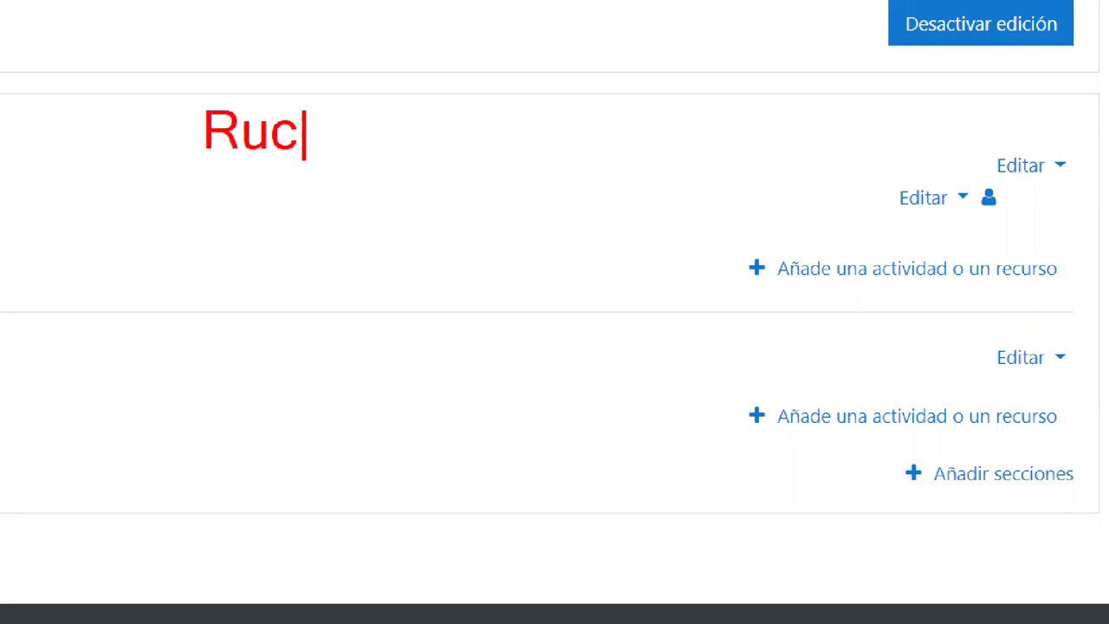
key("BackSpace")
key("BackSpace")
type("ecurso")
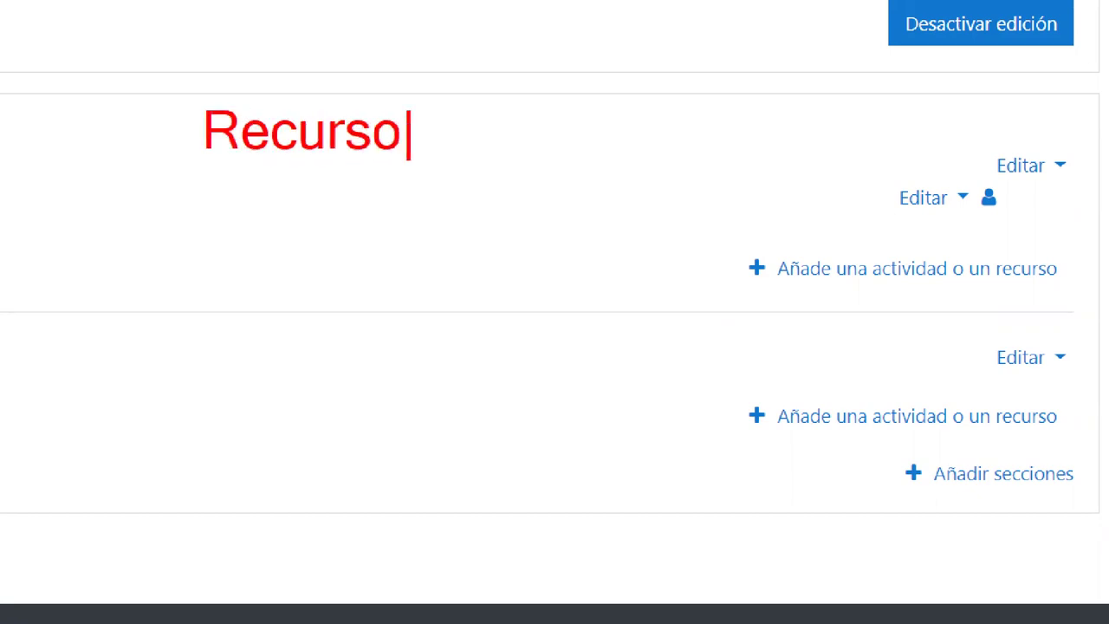
key("Return")
type("Activ")
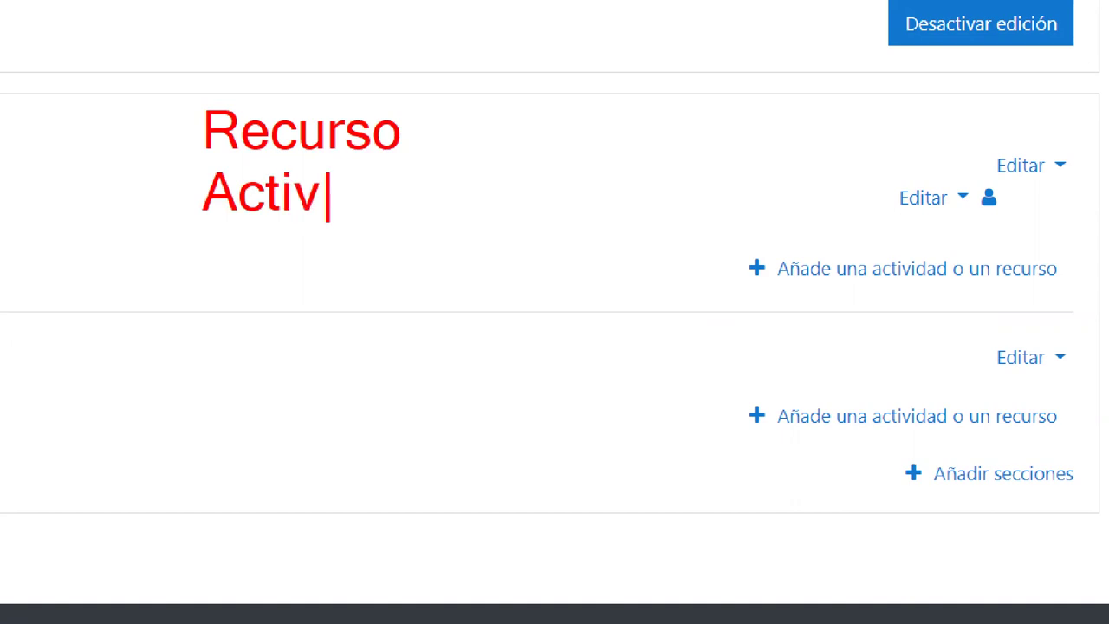
type("idad")
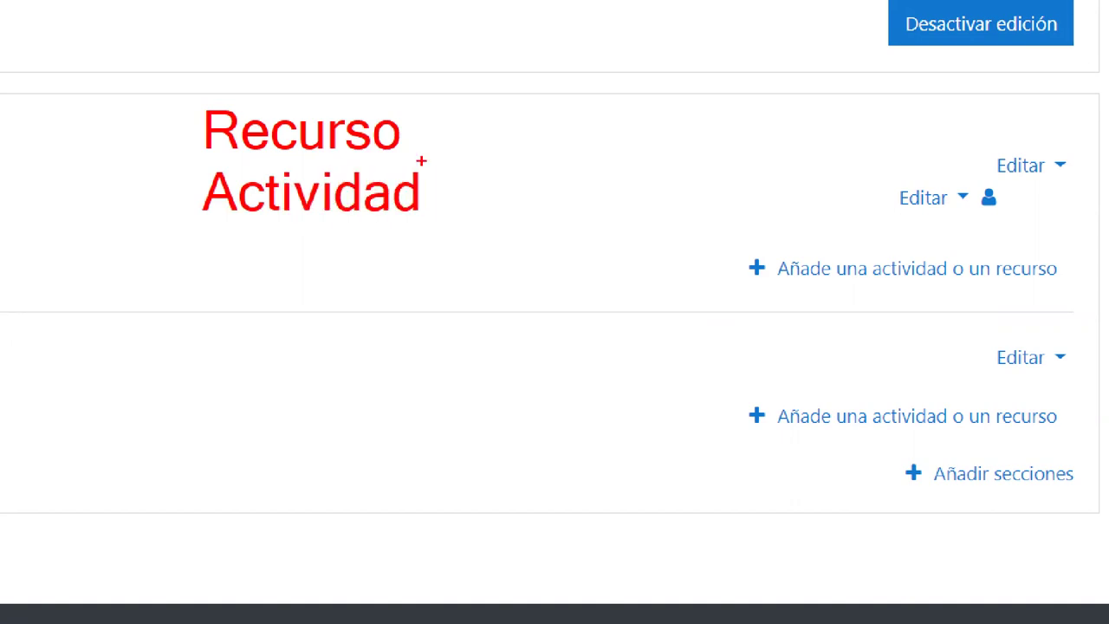
mouse_move(420, 120)
left_mouse_down()
mouse_move(660, 93)
mouse_move(649, 123)
left_mouse_up()
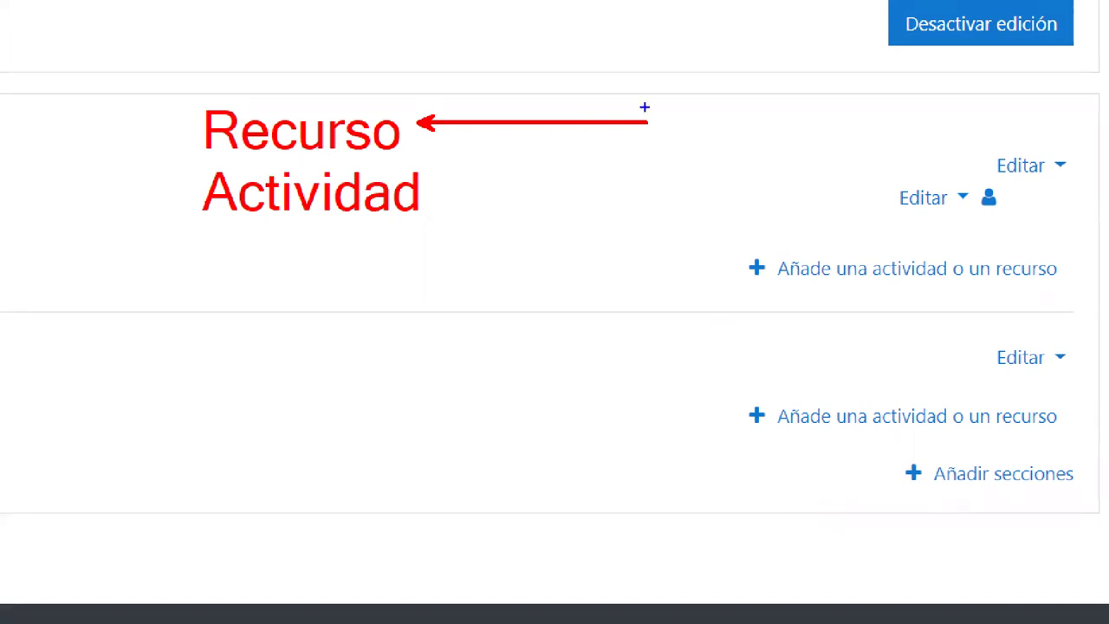
left_click_drag(426, 197, 603, 198)
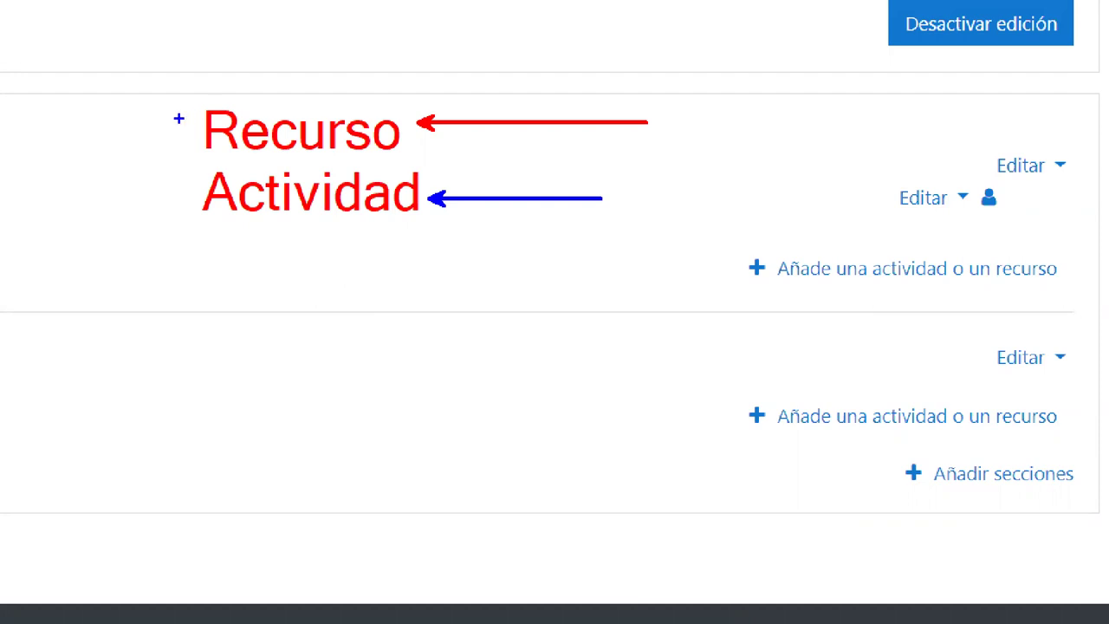
mouse_move(164, 124)
left_mouse_down()
mouse_move(395, 130)
mouse_move(470, 151)
left_mouse_up()
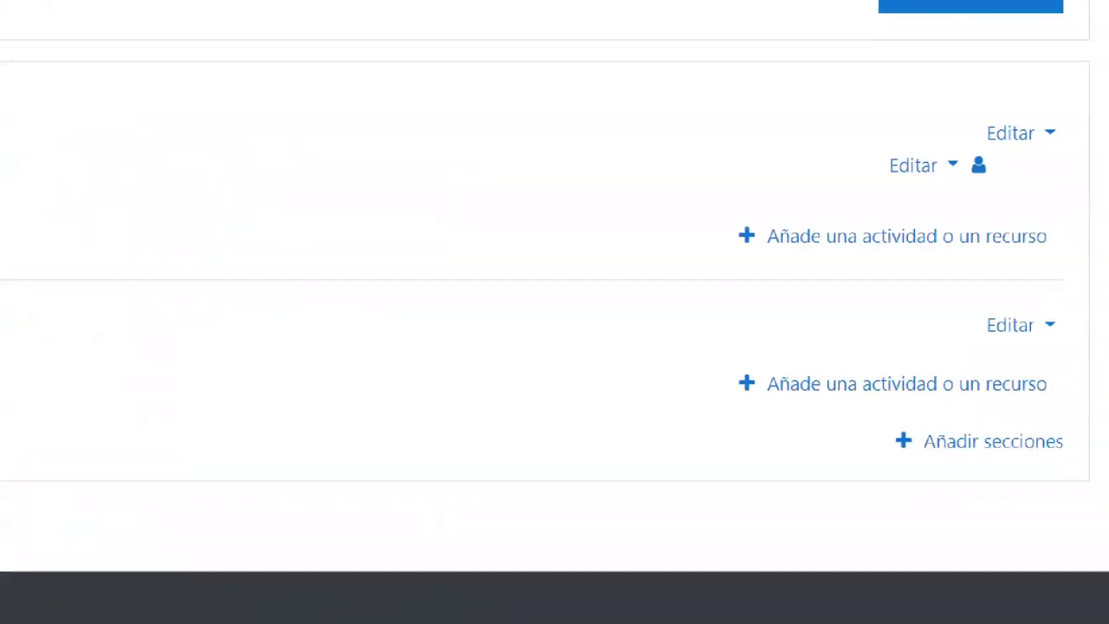
- Open the activity-or-resource chooser for the General section, filtered to Recursos
mouse_move(723, 213)
left_mouse_down()
mouse_move(1094, 279)
mouse_move(1068, 261)
left_mouse_up()
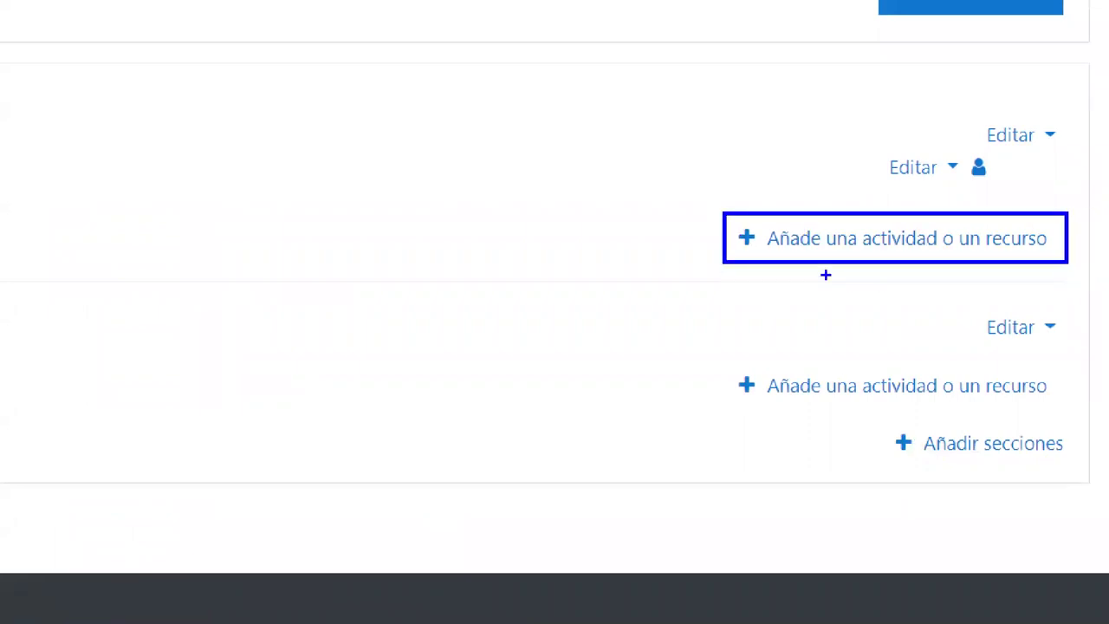
left_click_drag(771, 253, 639, 342)
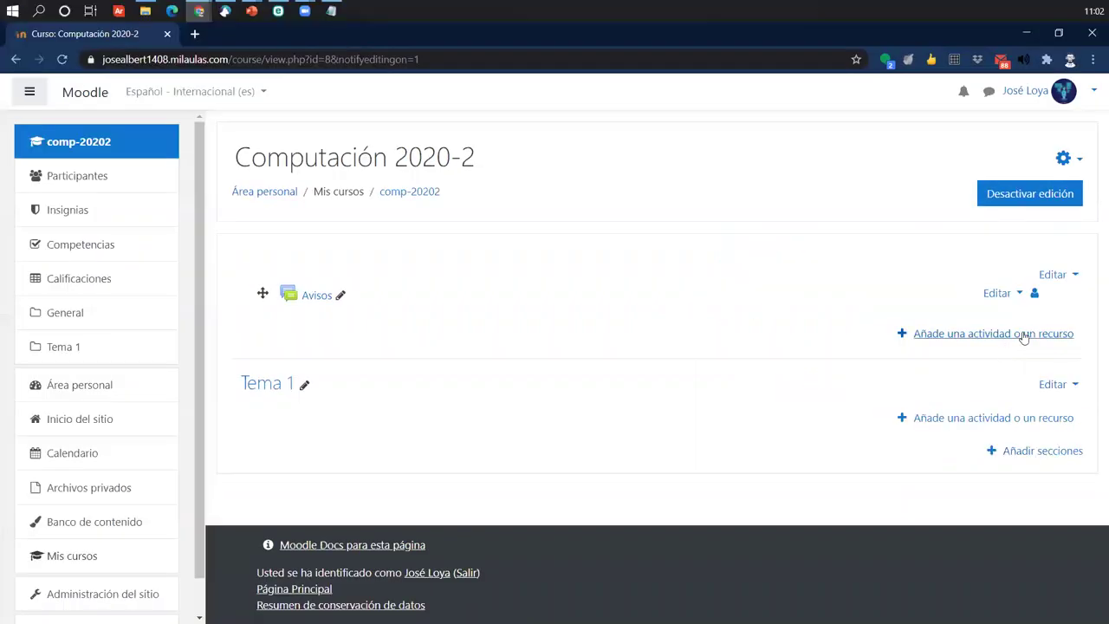
left_click(963, 239)
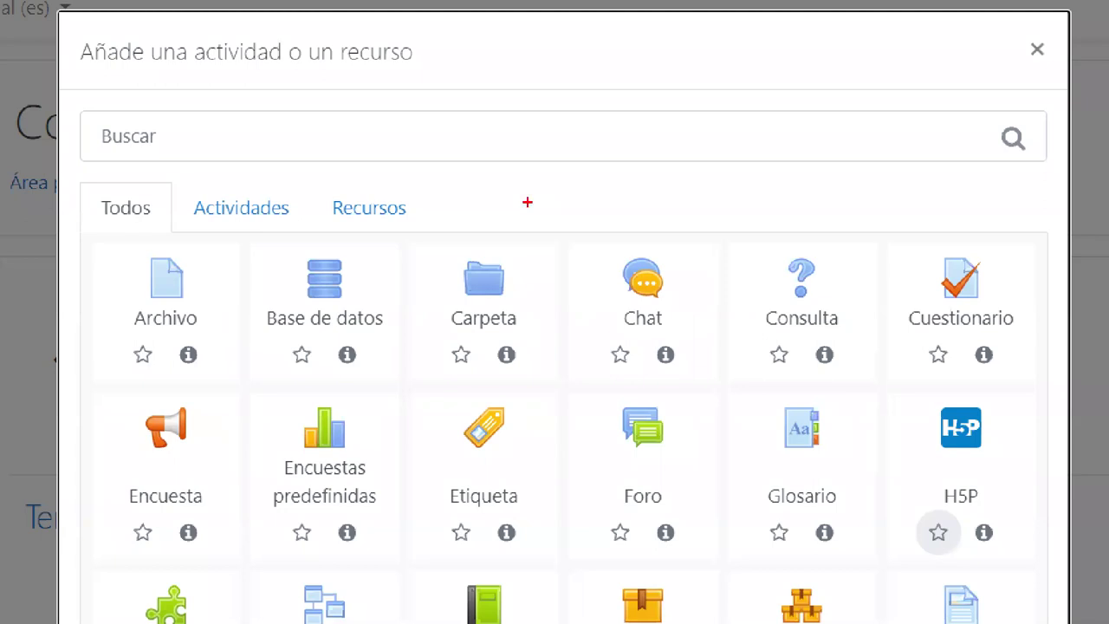
mouse_move(314, 176)
left_mouse_down()
mouse_move(441, 232)
mouse_move(588, 72)
left_mouse_up()
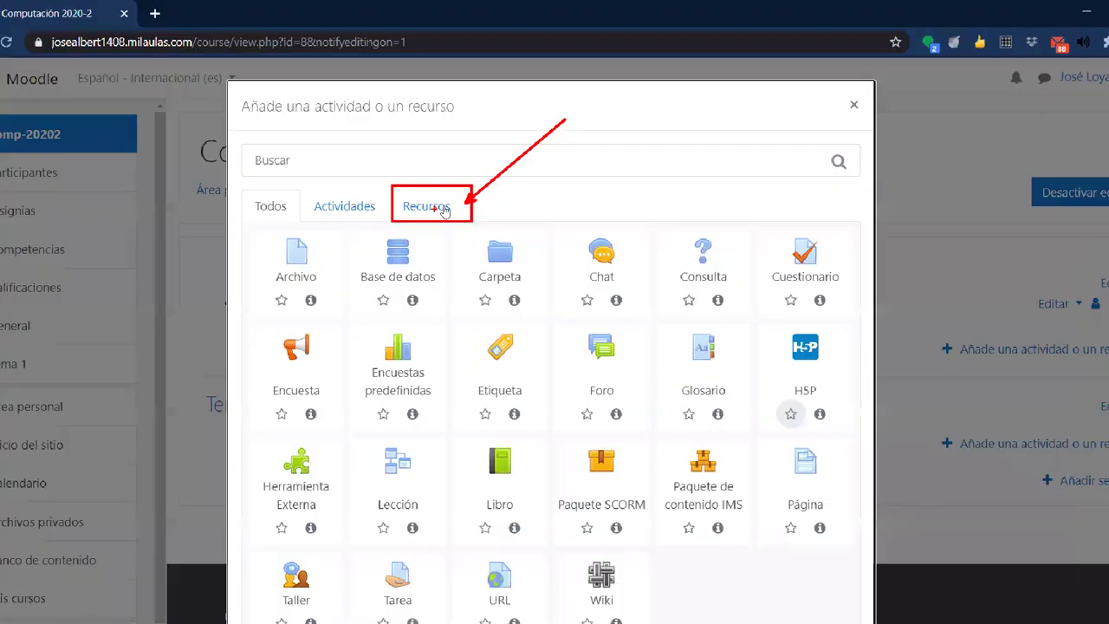
left_click(372, 217)
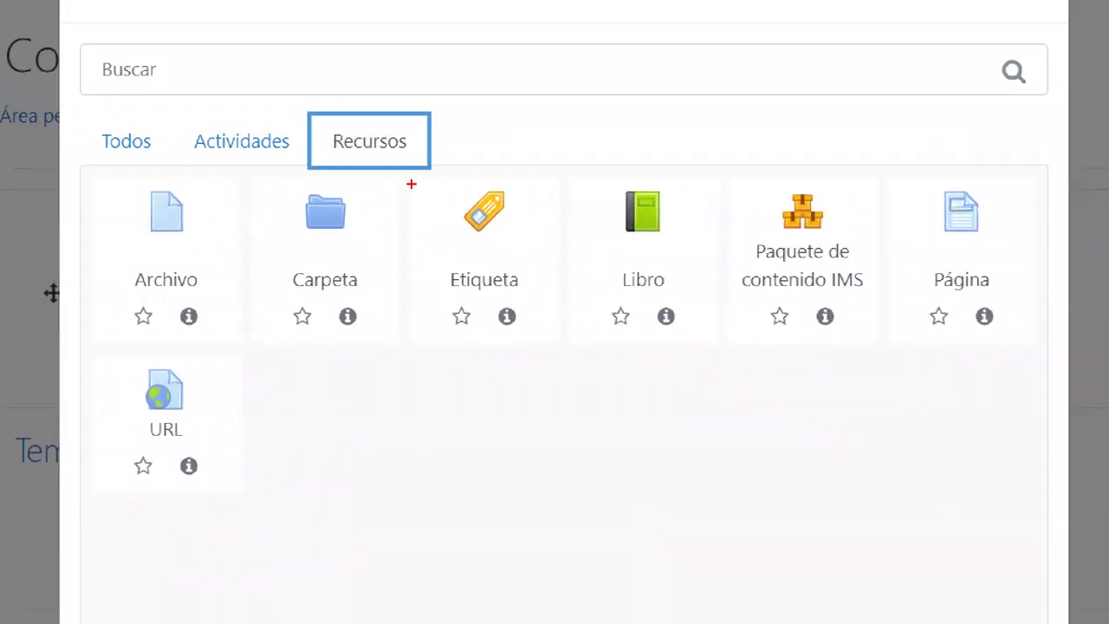
mouse_move(410, 180)
left_mouse_down()
mouse_move(508, 231)
mouse_move(587, 353)
mouse_move(562, 337)
left_mouse_up()
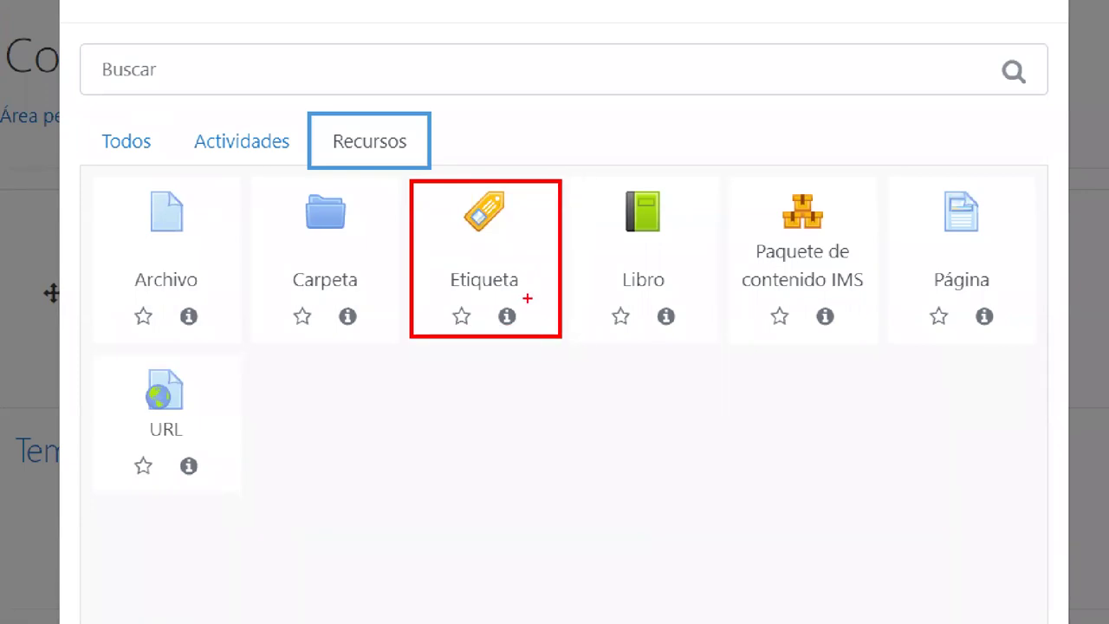
left_click_drag(528, 296, 616, 451)
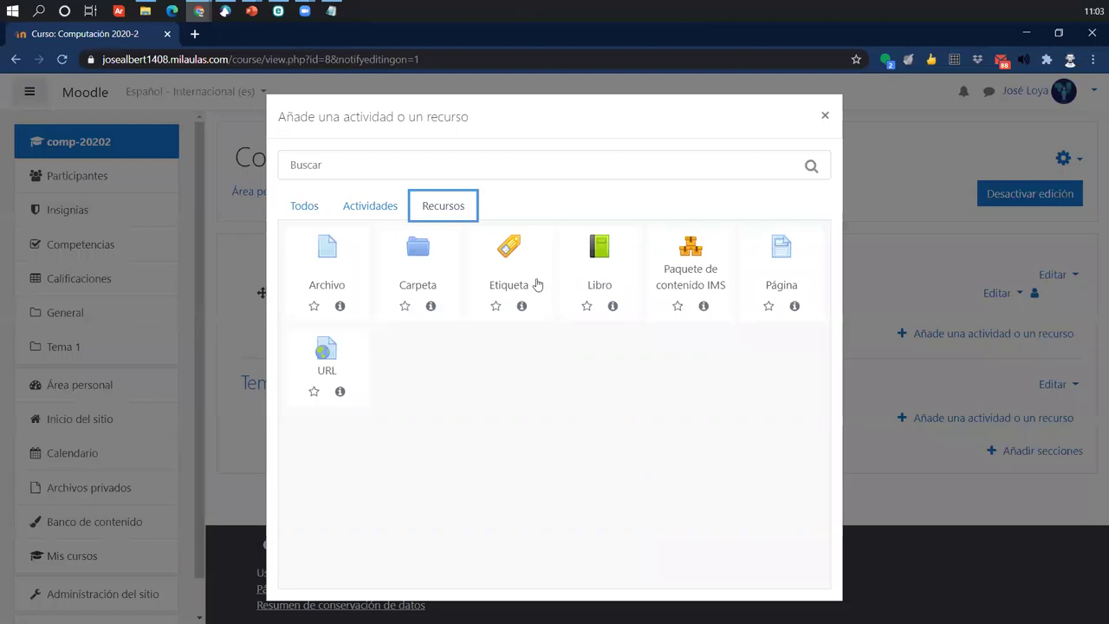
- Add a new Etiqueta to the General section and focus its empty label text editor
left_click(527, 241)
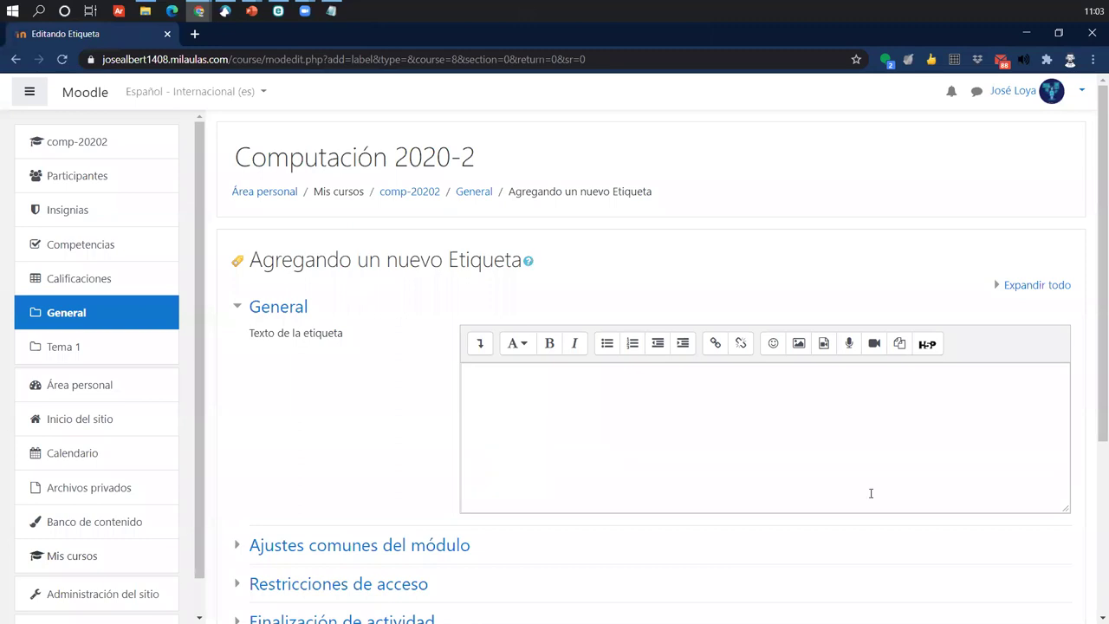
left_click(544, 413)
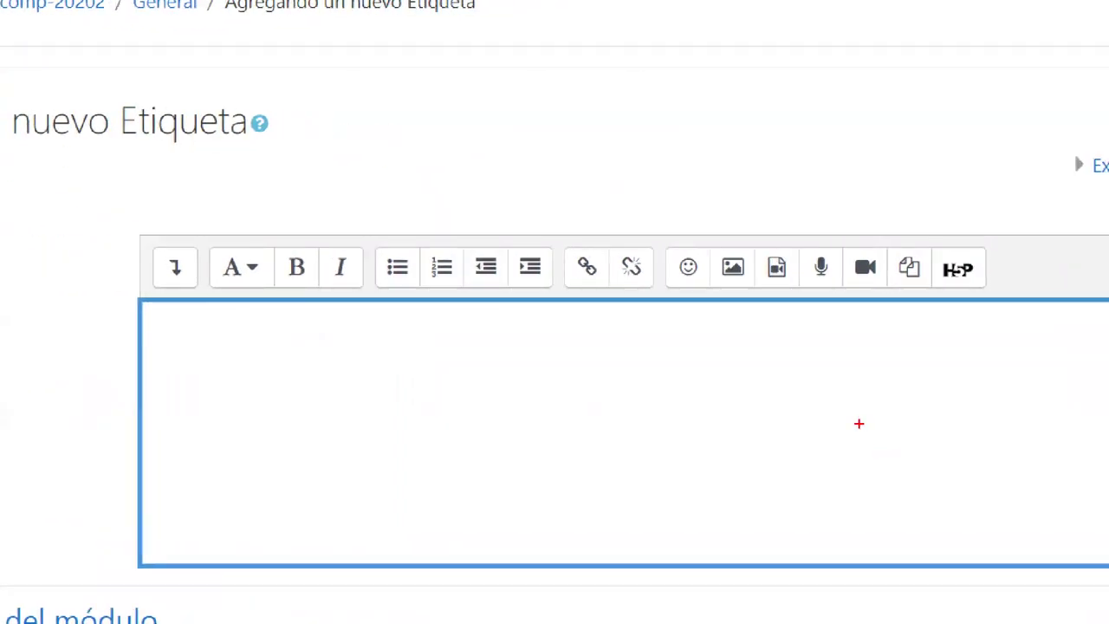
mouse_move(689, 242)
left_mouse_down()
mouse_move(768, 293)
mouse_move(818, 409)
left_mouse_up()
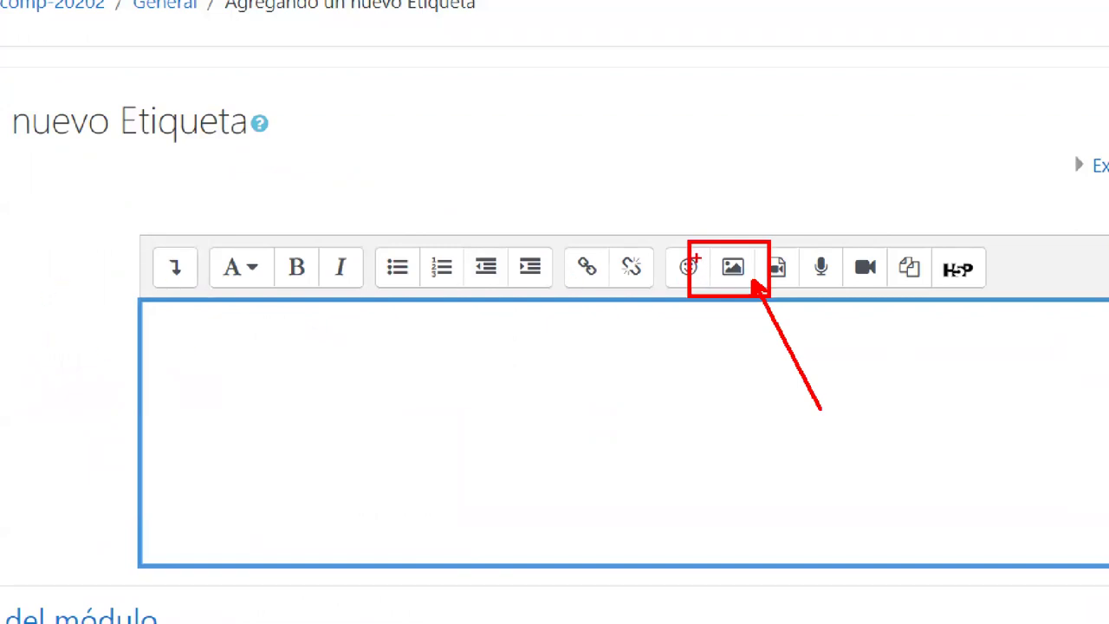
key("Escape")
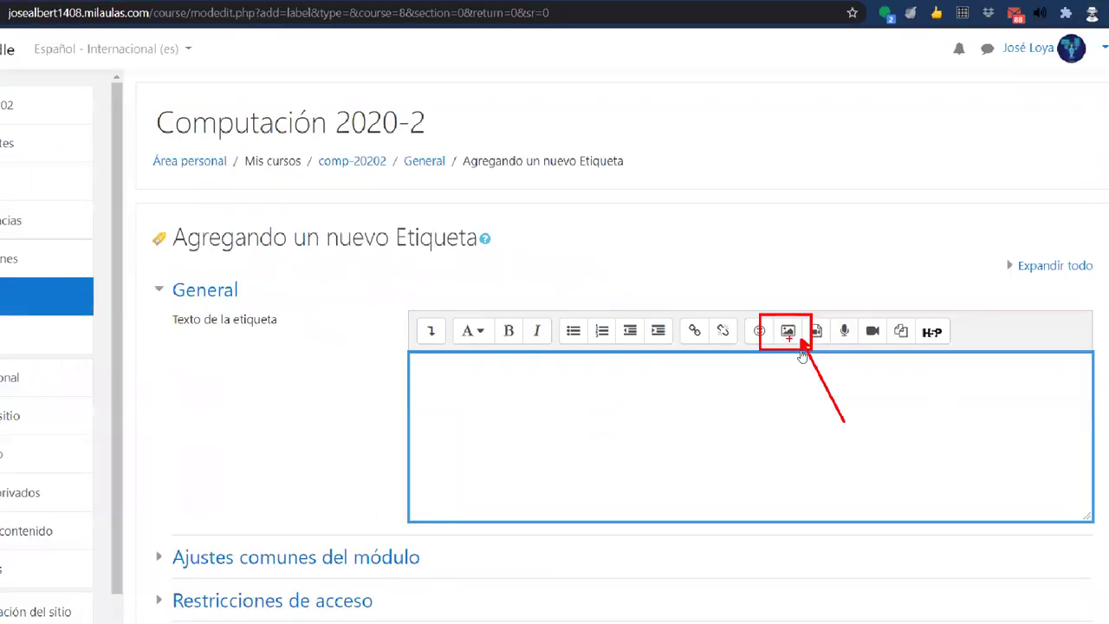
- Browse the Descargas folder for an image to upload, then cancel without choosing one
left_click(799, 343)
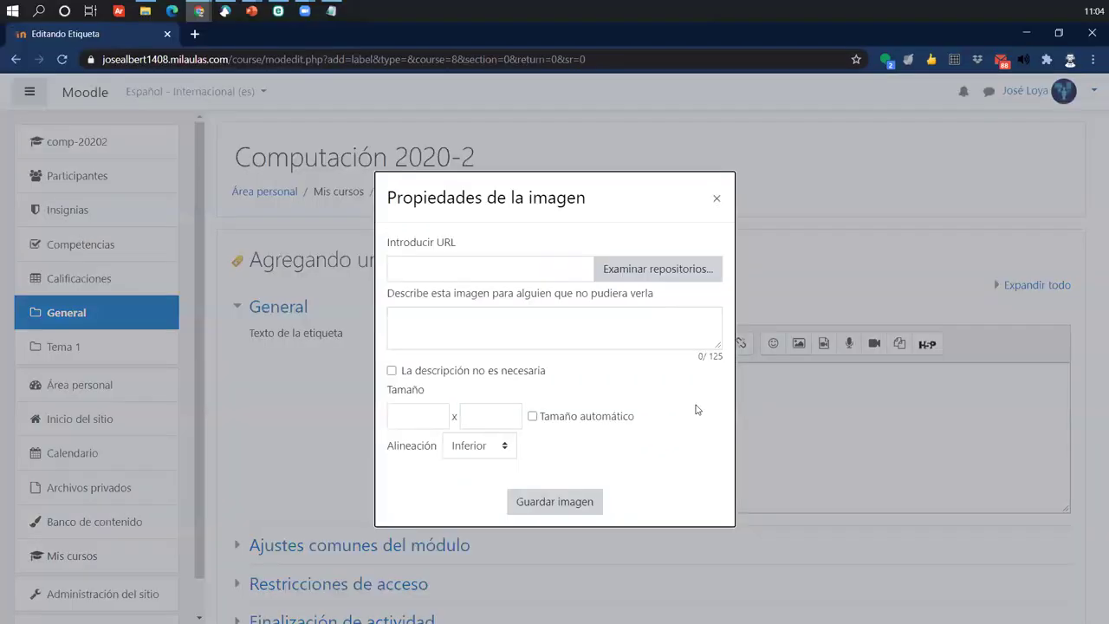
left_click(646, 276)
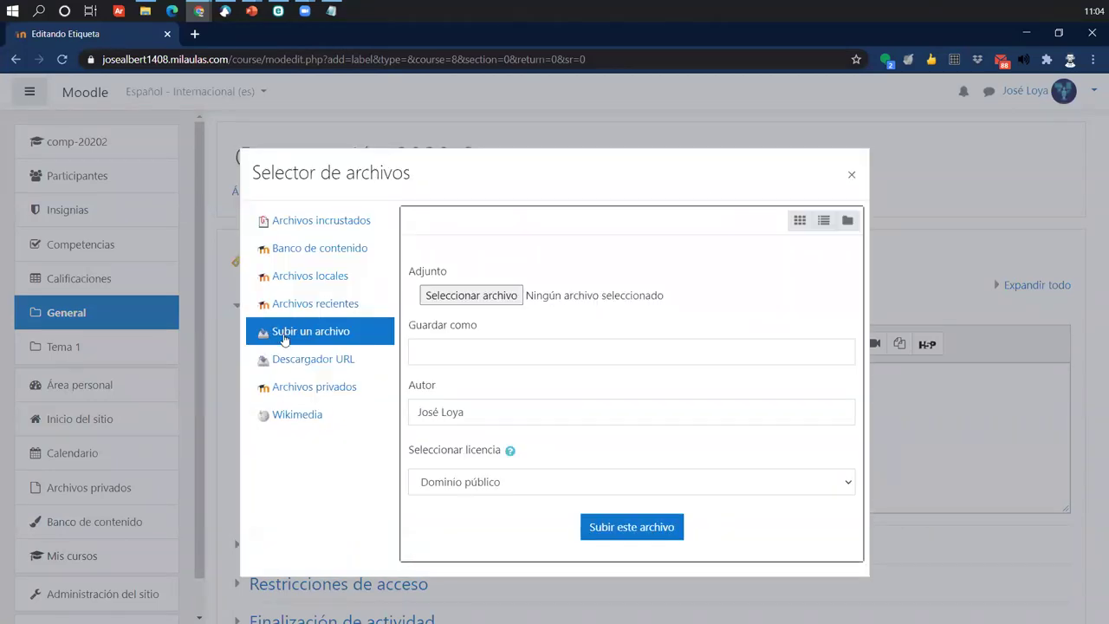
left_click(471, 297)
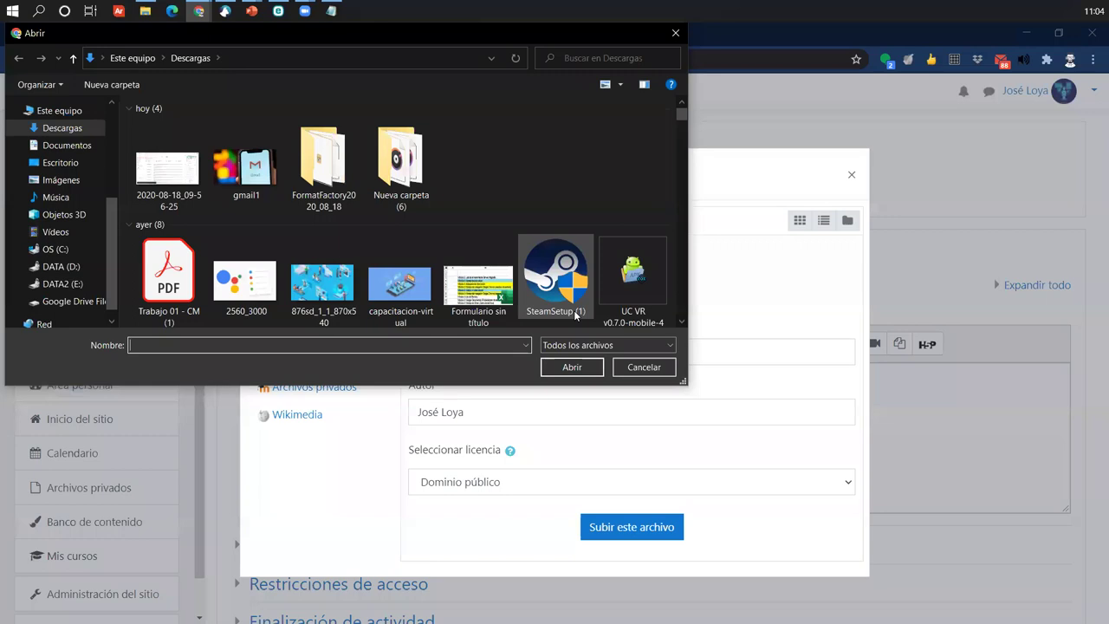
scroll(574, 312, "down", 5)
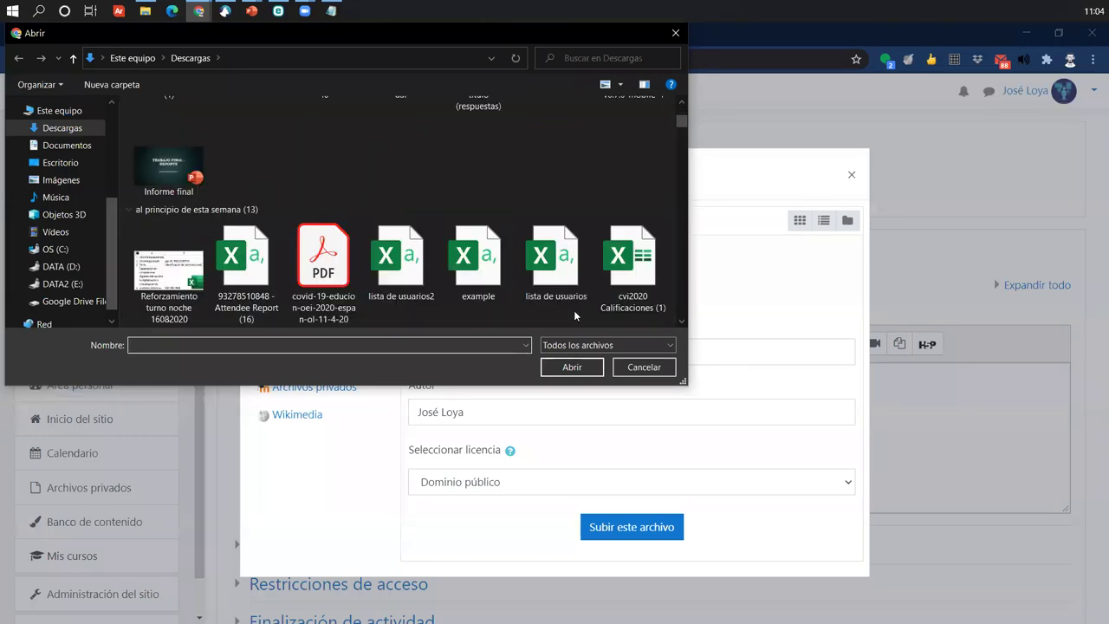
scroll(573, 310, "down", 5)
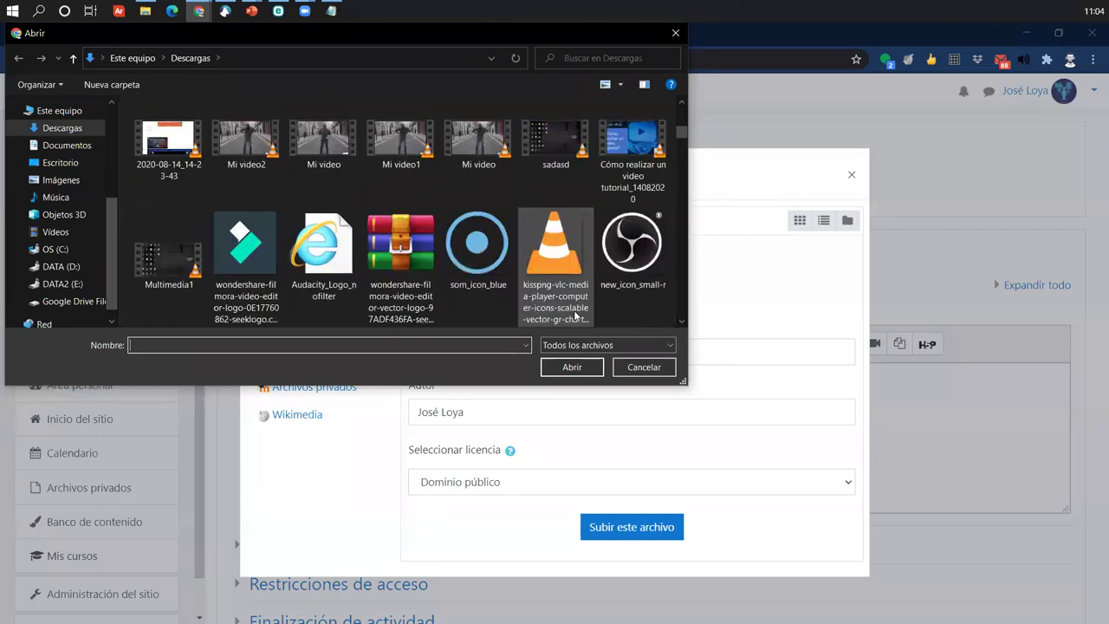
scroll(573, 314, "down", 6)
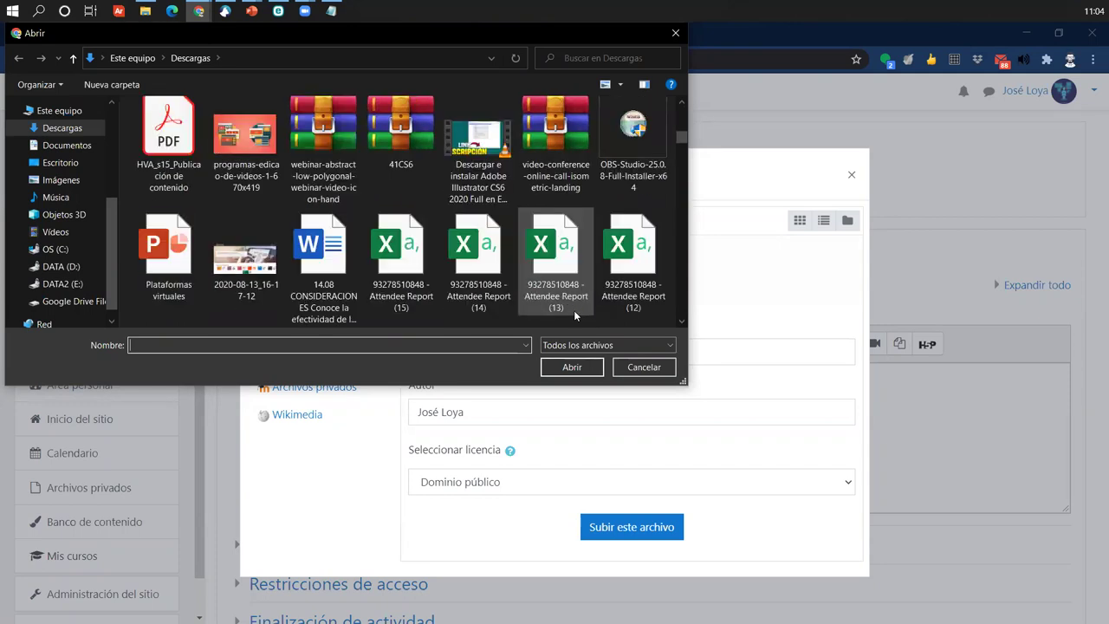
scroll(573, 314, "down", 3)
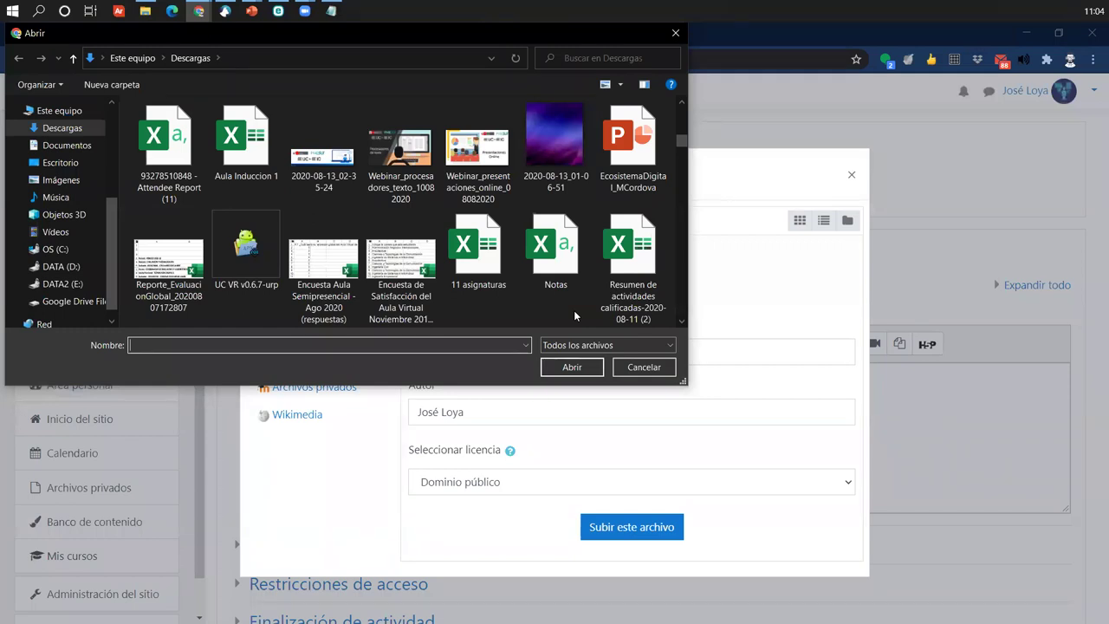
scroll(456, 176, "down", 3)
scroll(457, 176, "down", 2)
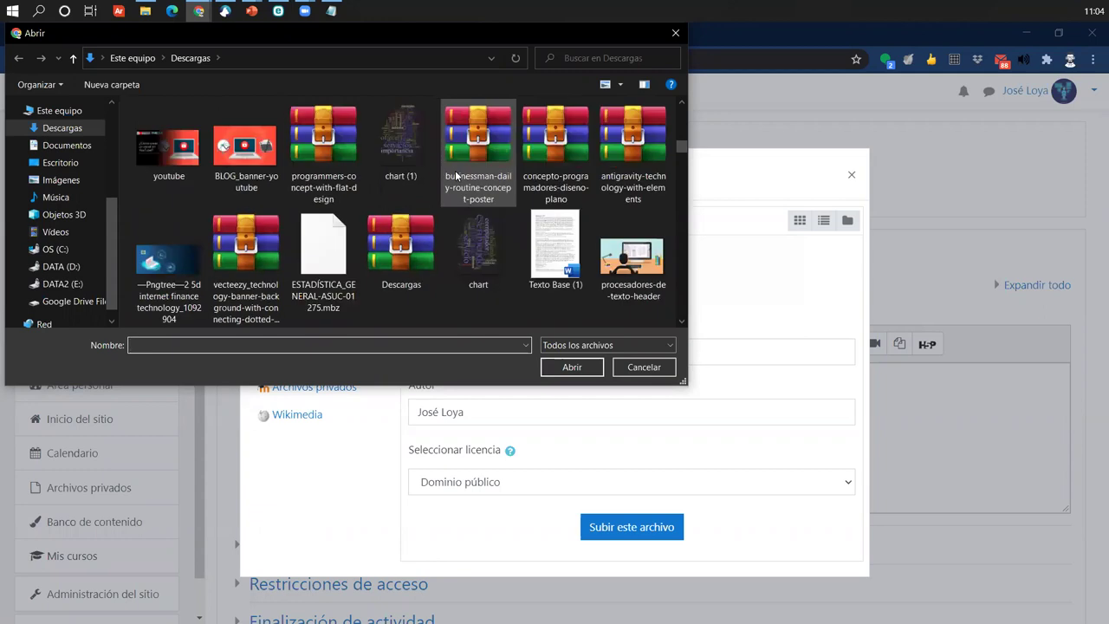
scroll(457, 176, "up", 2)
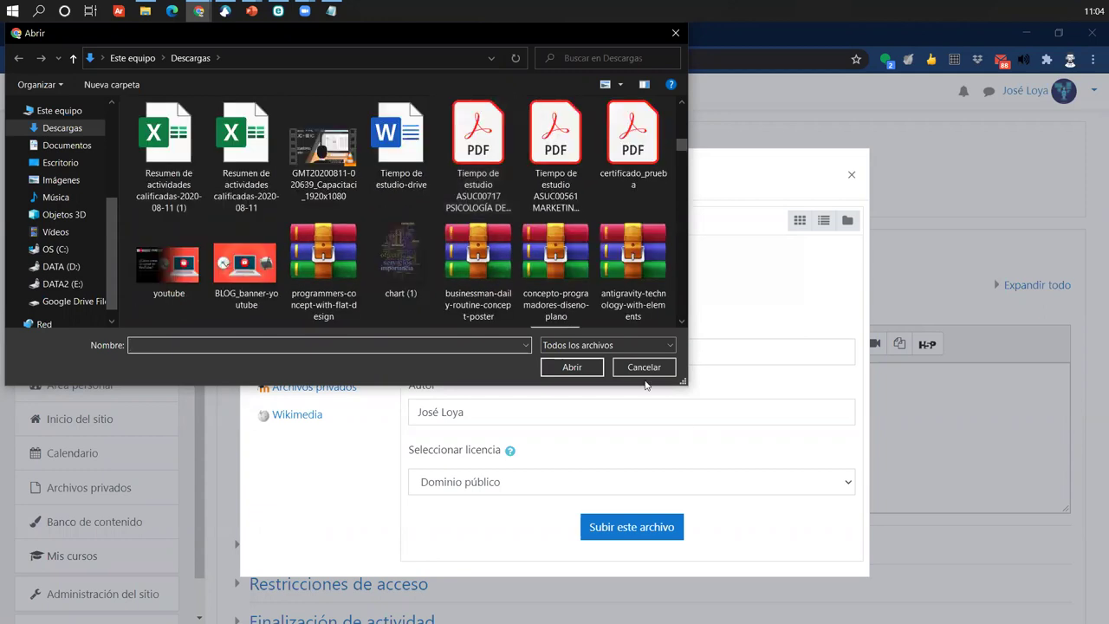
left_click(644, 368)
left_click(849, 175)
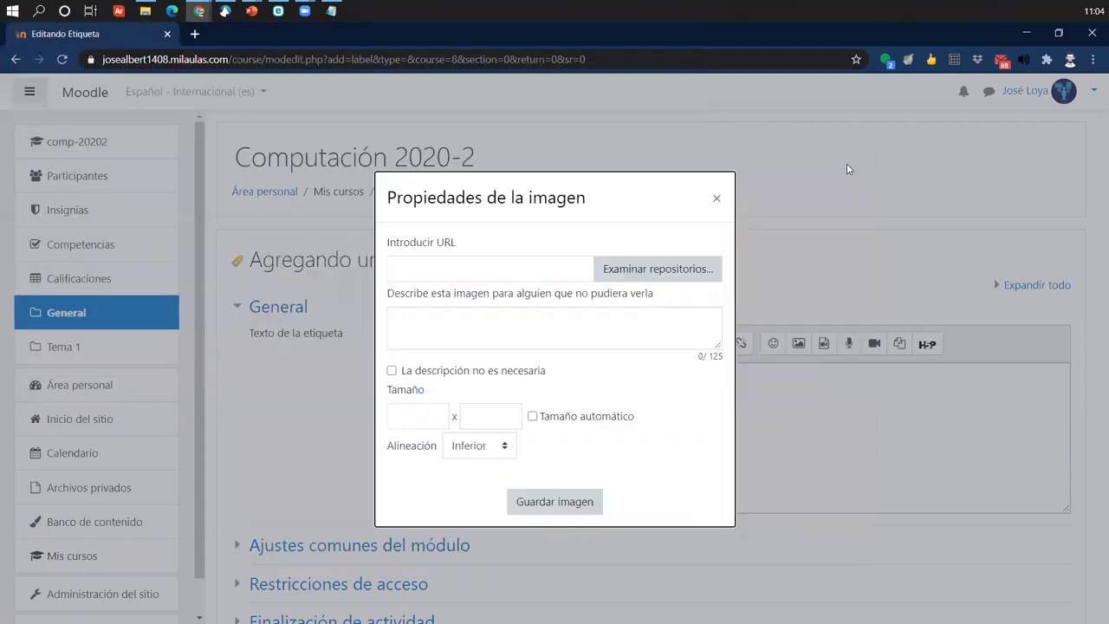
left_click(717, 198)
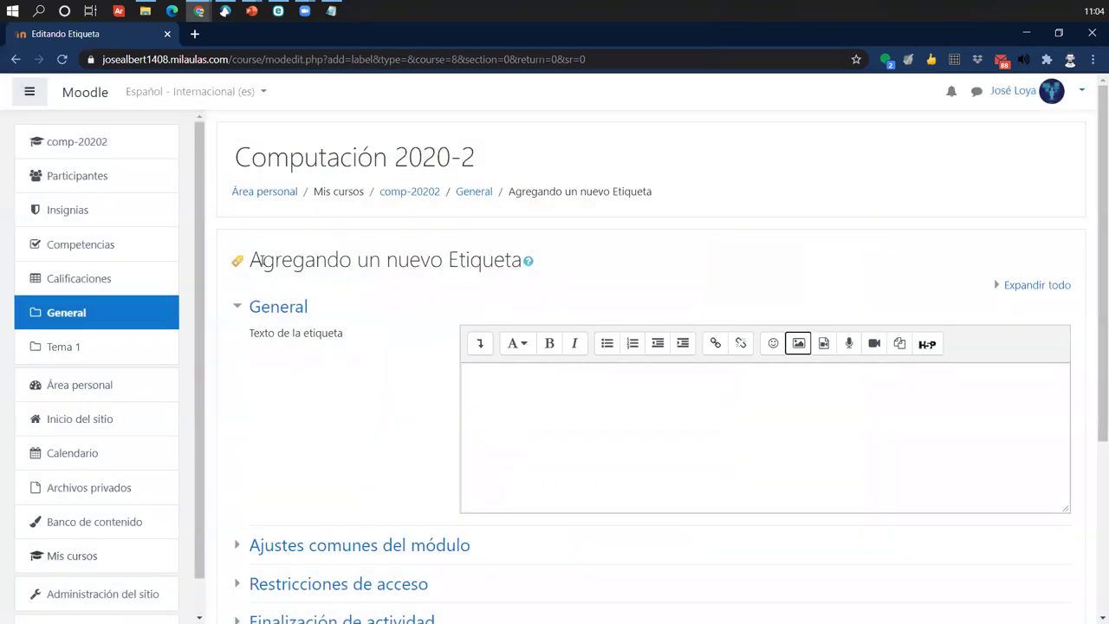
left_click_drag(250, 258, 506, 279)
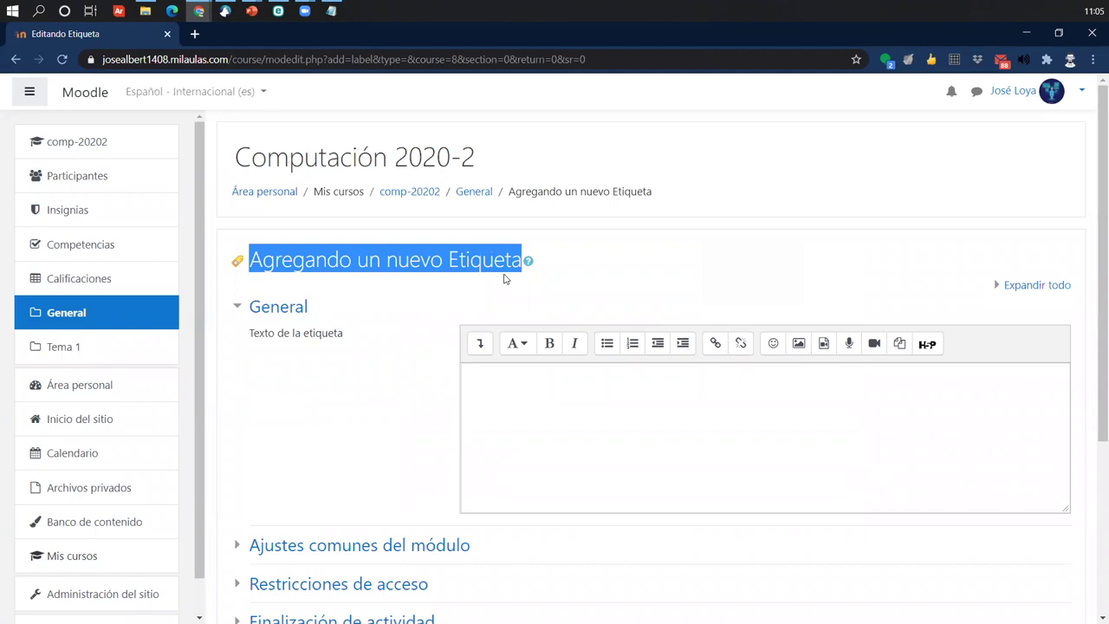
left_click(239, 264)
left_click_drag(252, 262, 521, 262)
left_click(238, 310)
left_click(260, 312)
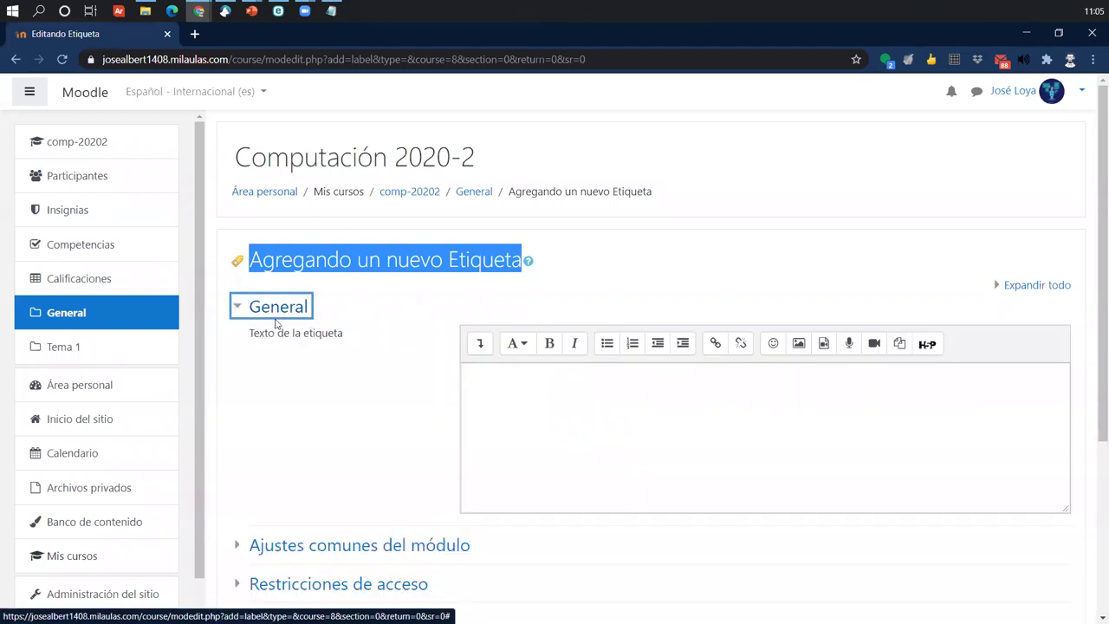
left_click_drag(251, 333, 373, 335)
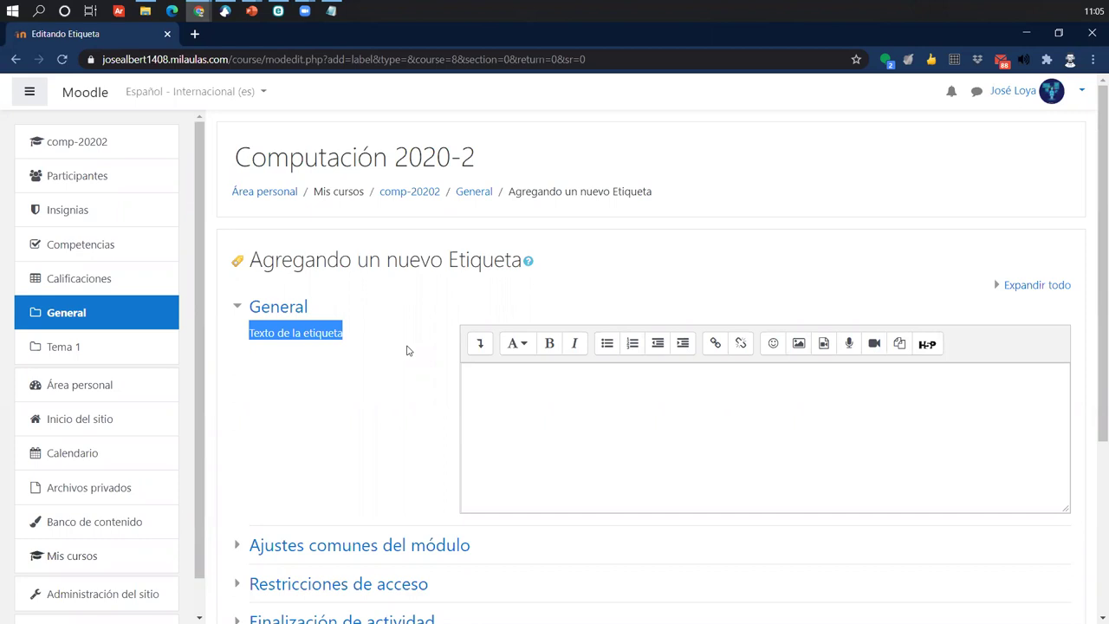
left_click(799, 349)
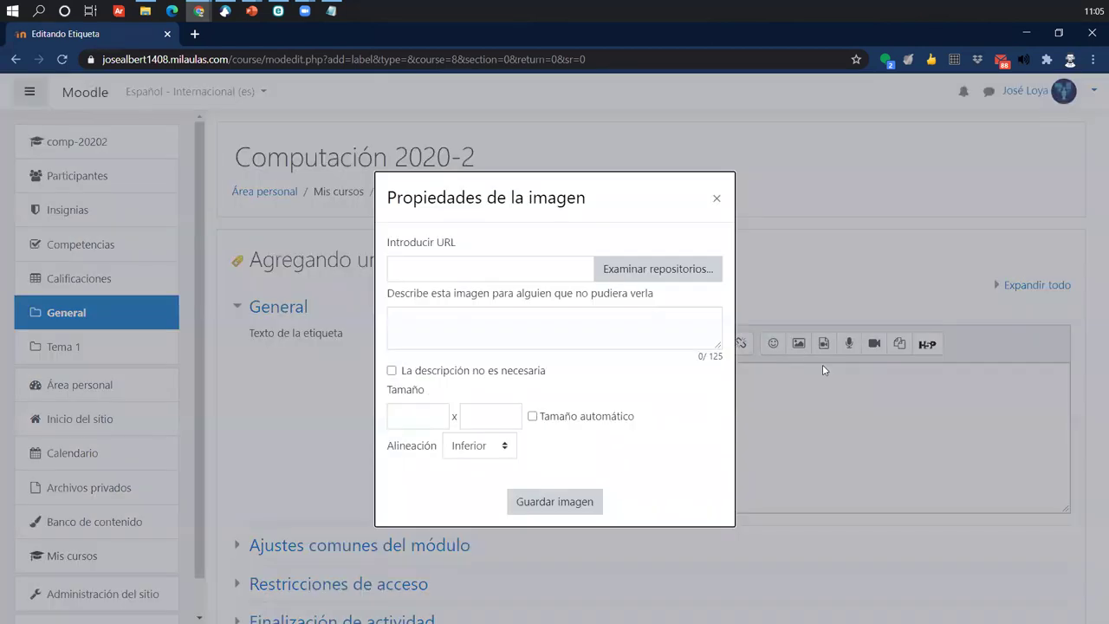
- Choose 2020-08-13_02-35-24.png from Descargas as the file to upload
left_click(664, 271)
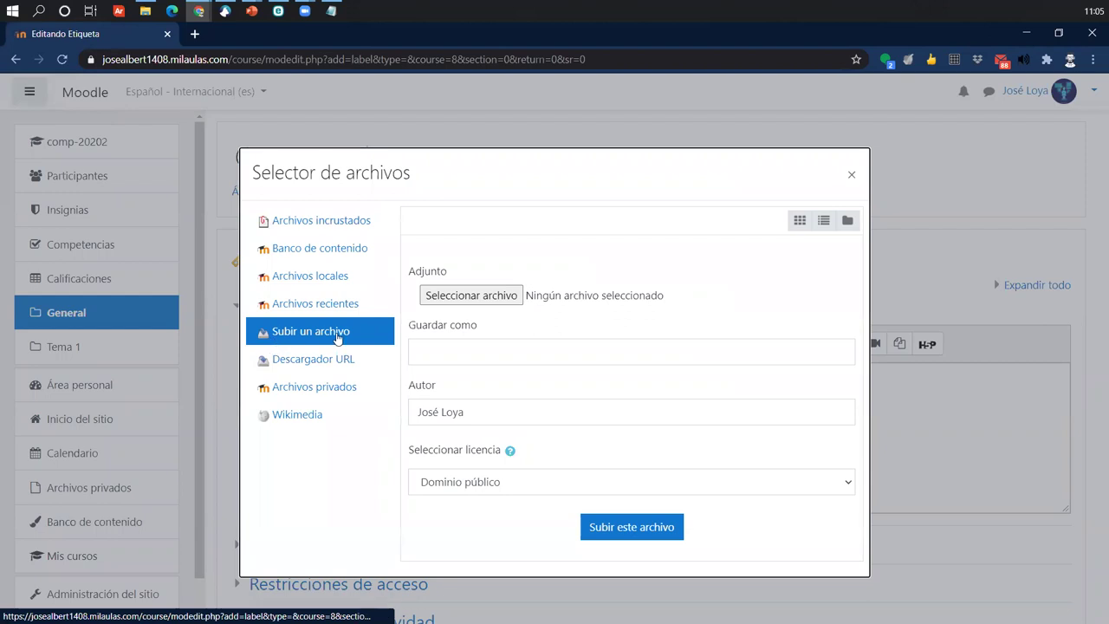
left_click(510, 293)
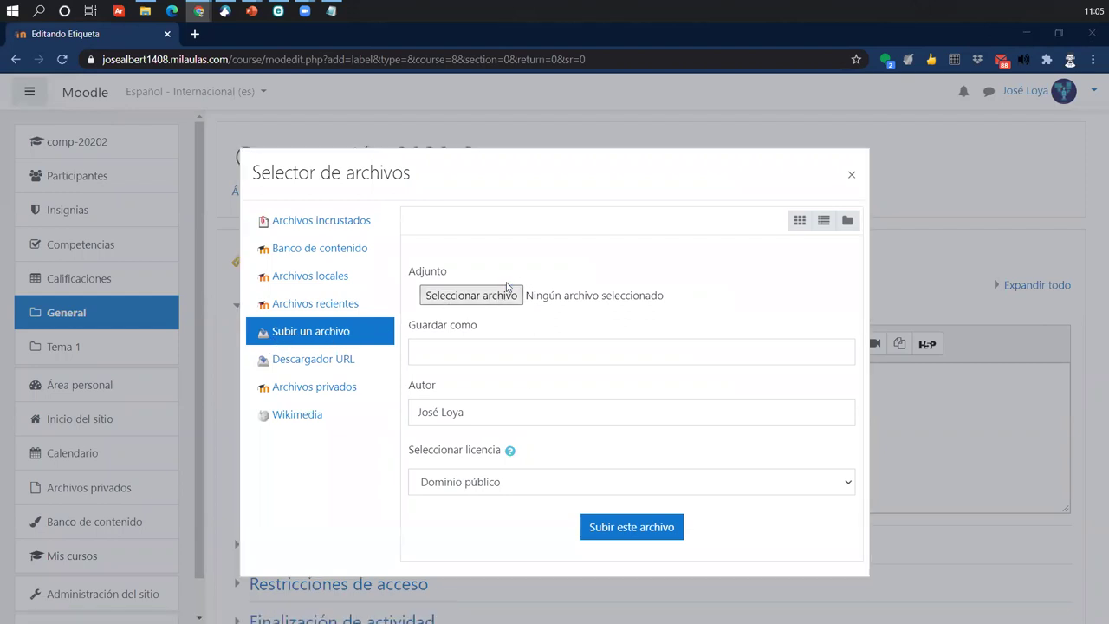
scroll(423, 245, "down", 4)
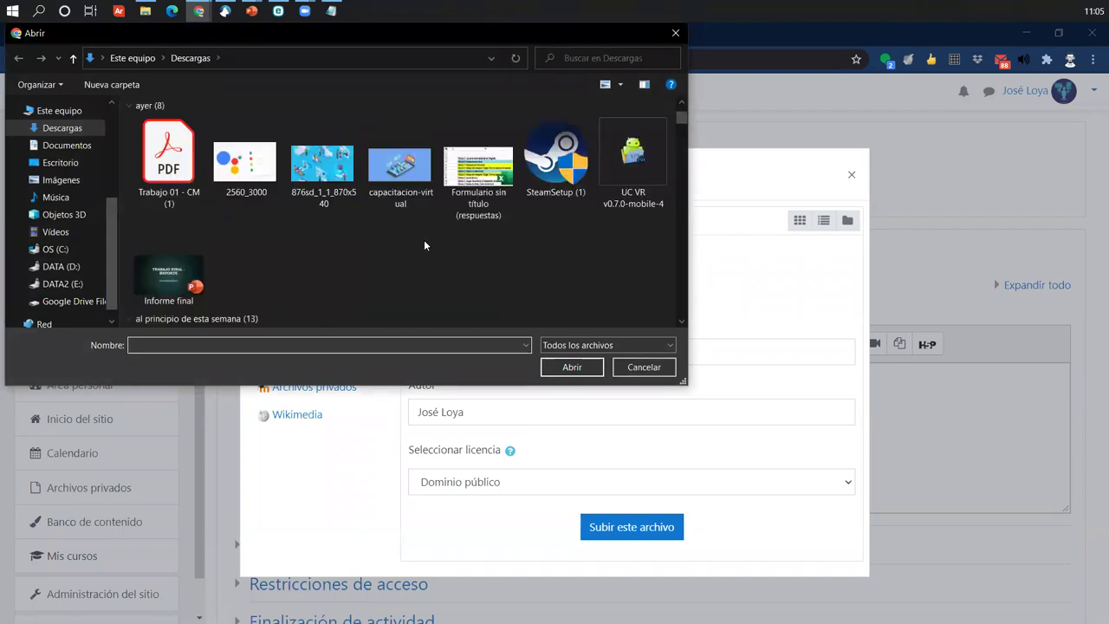
scroll(424, 245, "down", 6)
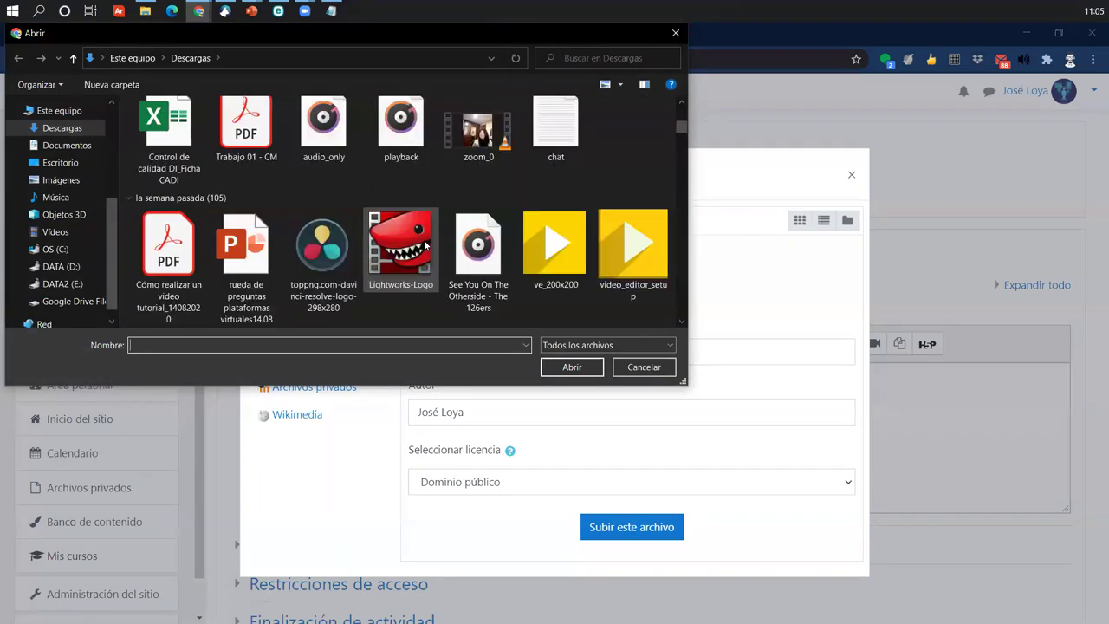
scroll(423, 245, "down", 8)
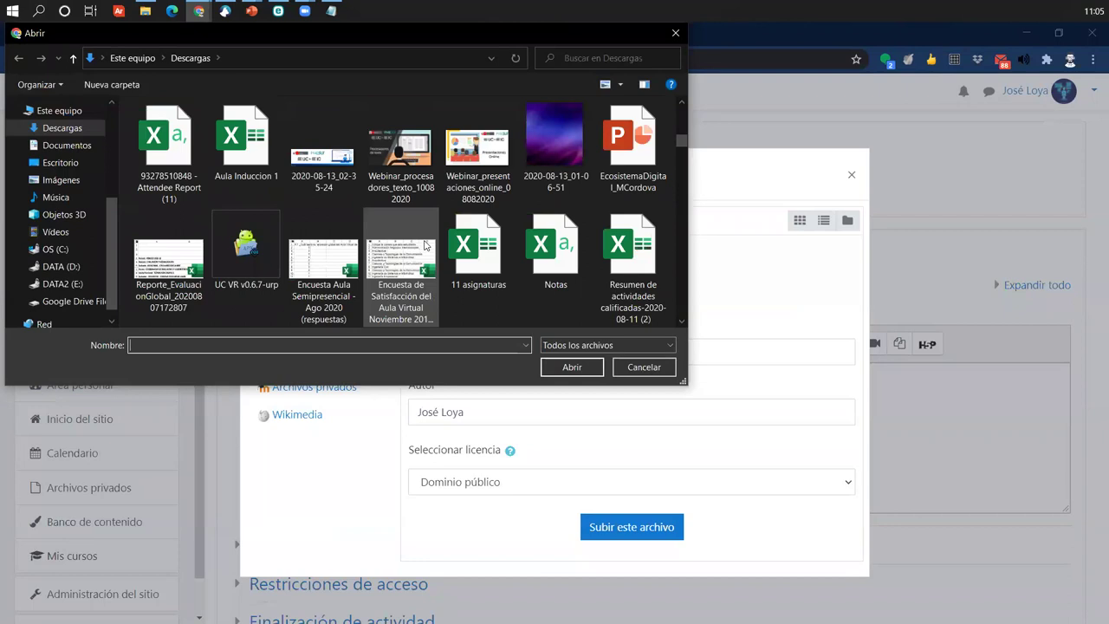
scroll(424, 245, "down", 5)
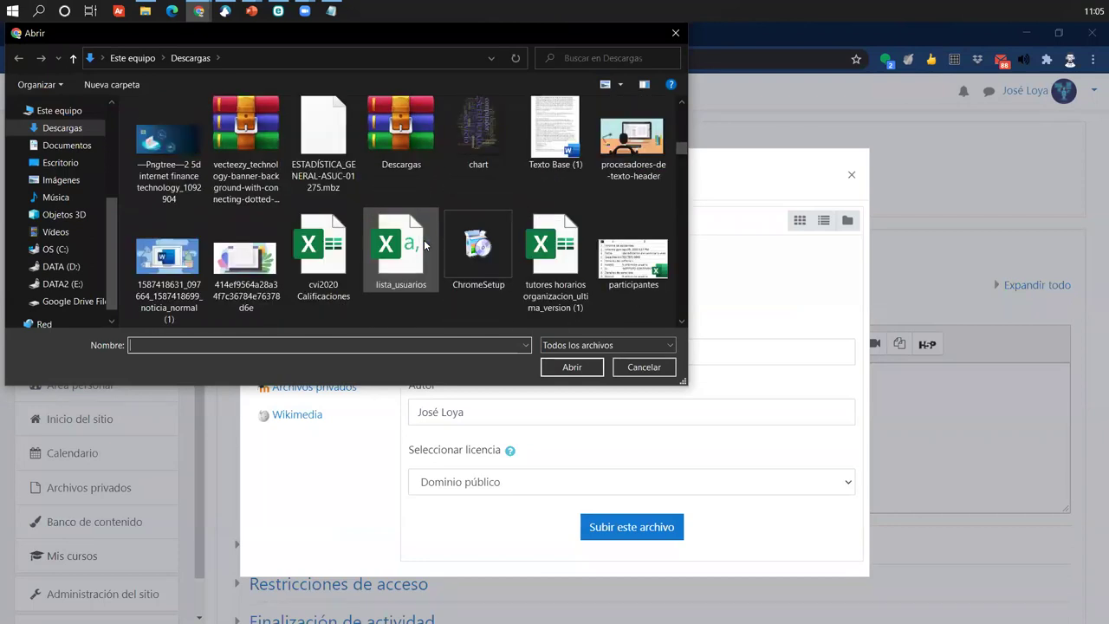
scroll(424, 245, "down", 1)
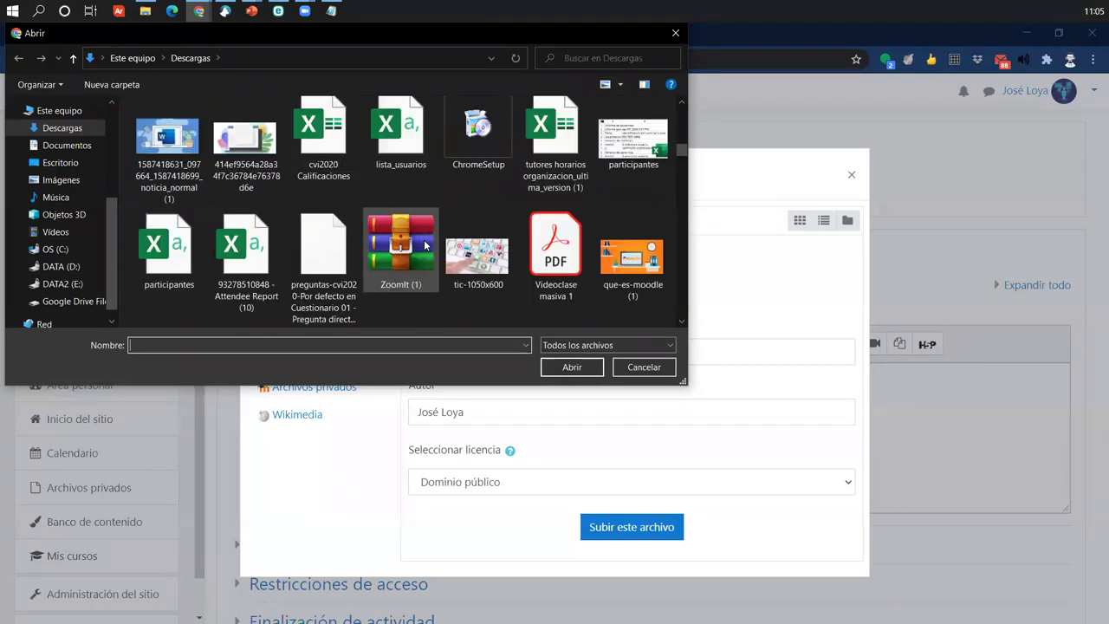
scroll(425, 245, "down", 2)
scroll(425, 245, "up", 3)
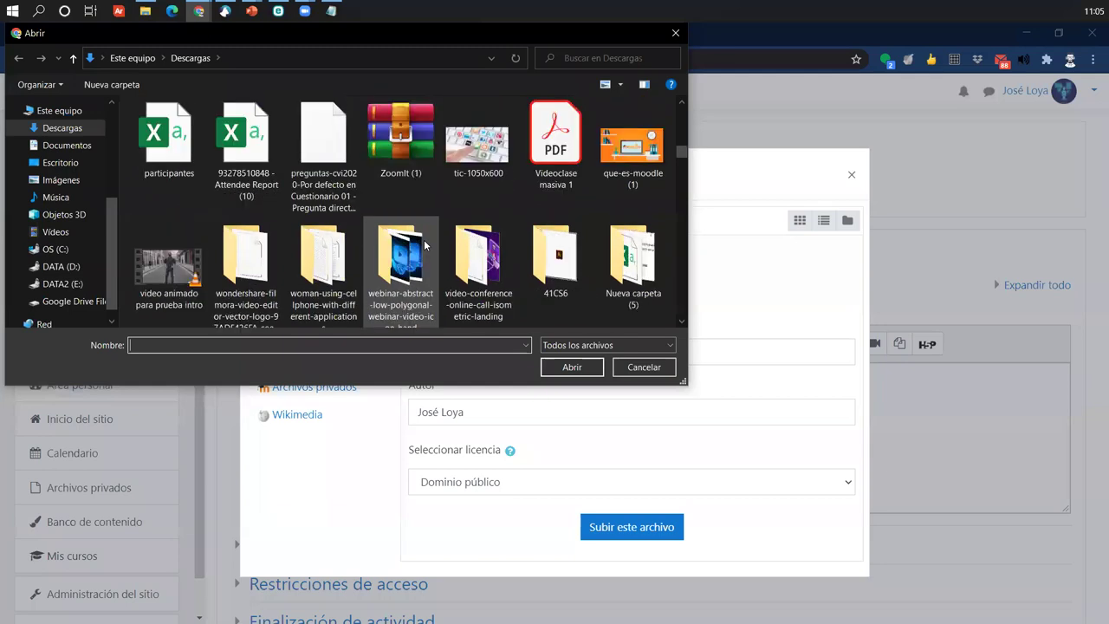
scroll(424, 245, "up", 10)
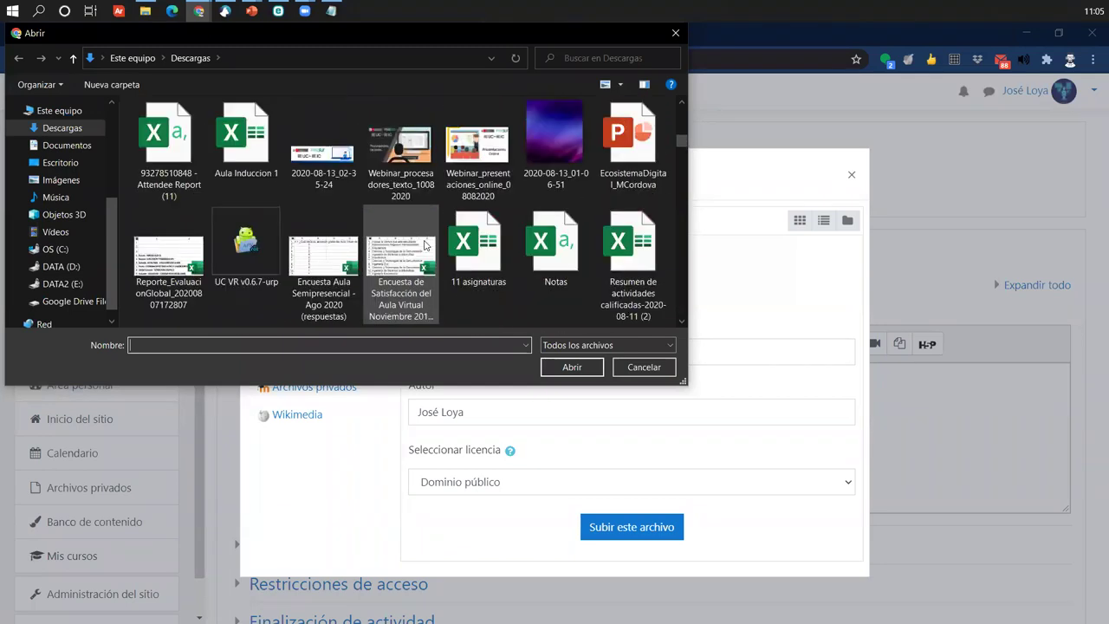
left_click(323, 260)
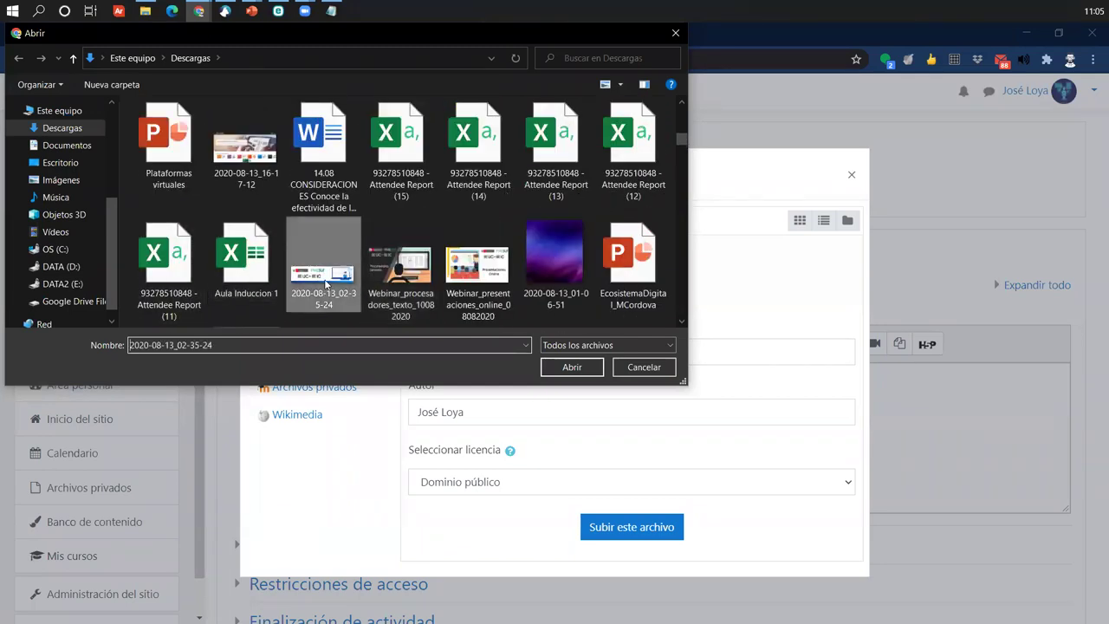
left_click(562, 366)
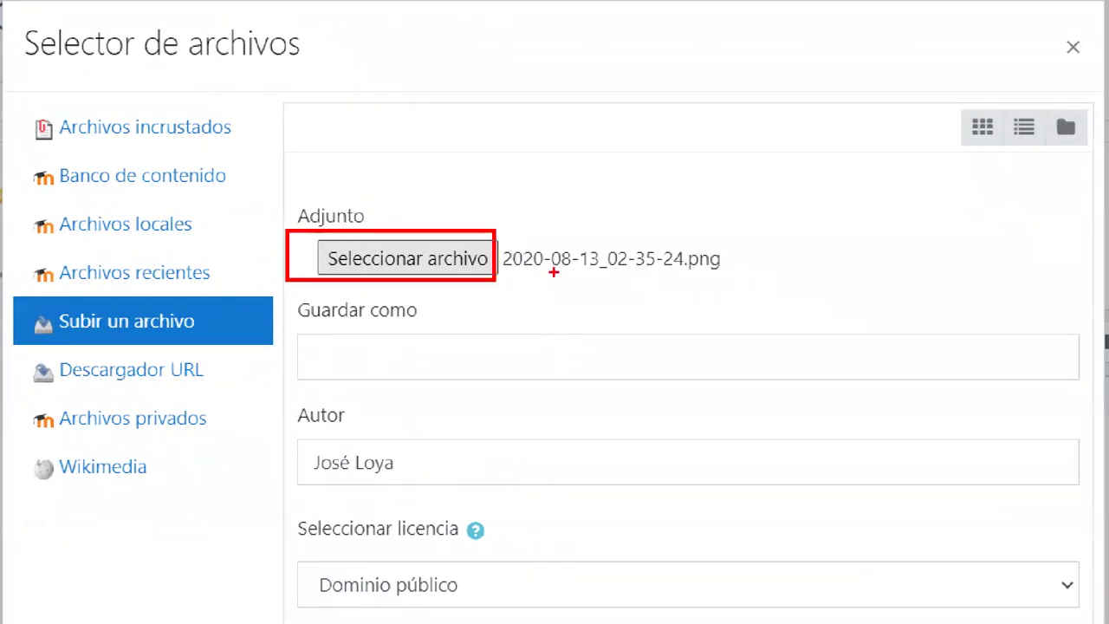
- Upload the chosen image, filling the image URL at 1670 x 437
left_click_drag(518, 280, 508, 382)
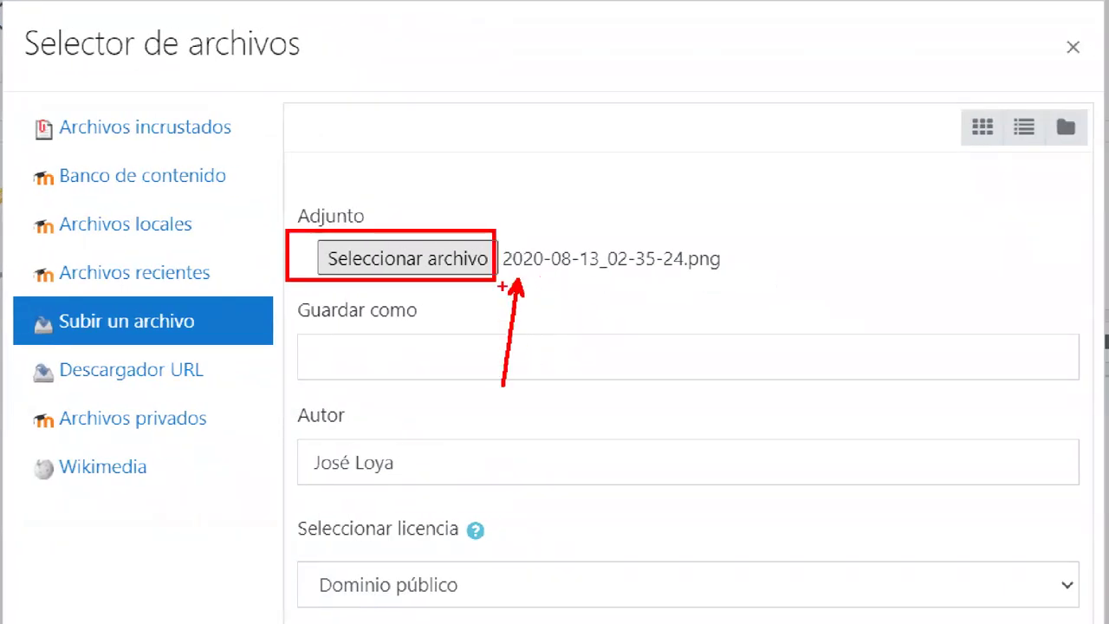
left_click_drag(503, 268, 721, 269)
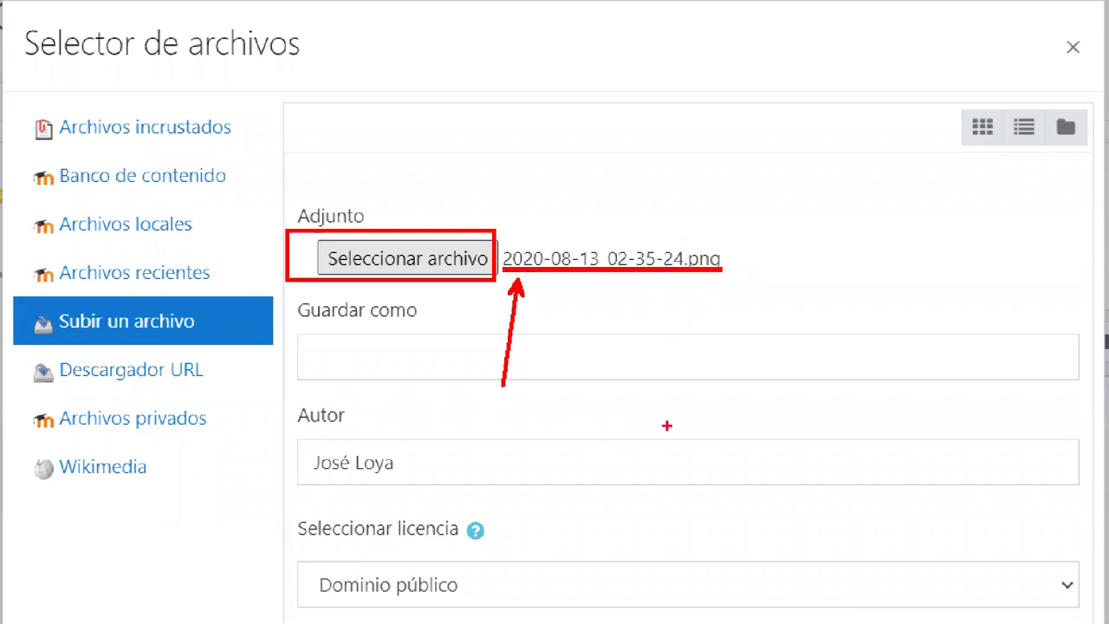
key("Escape")
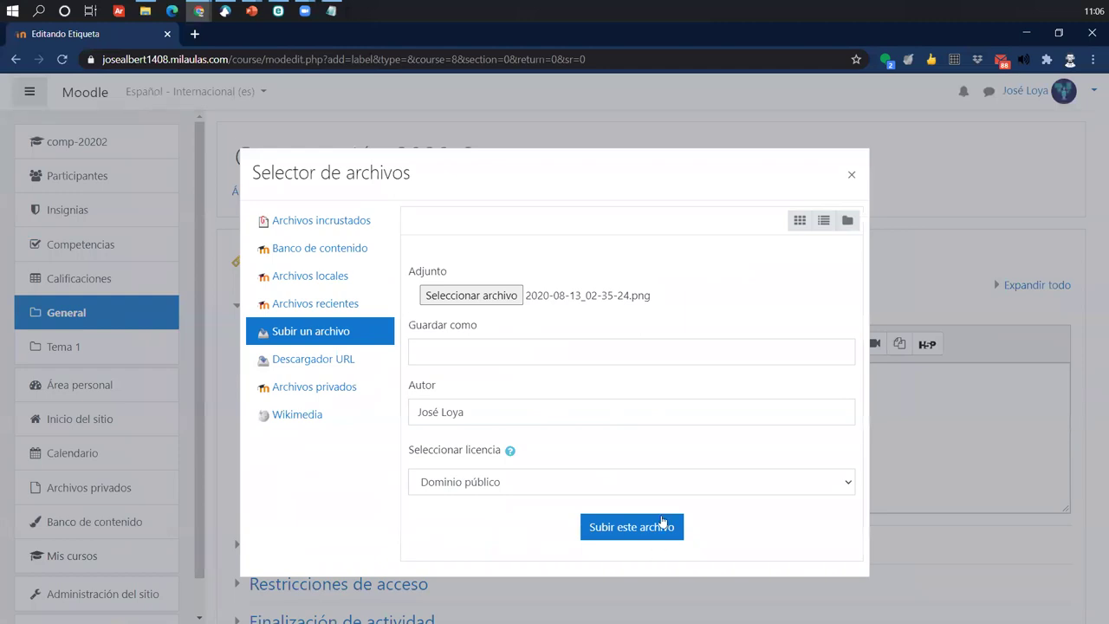
left_click(596, 527)
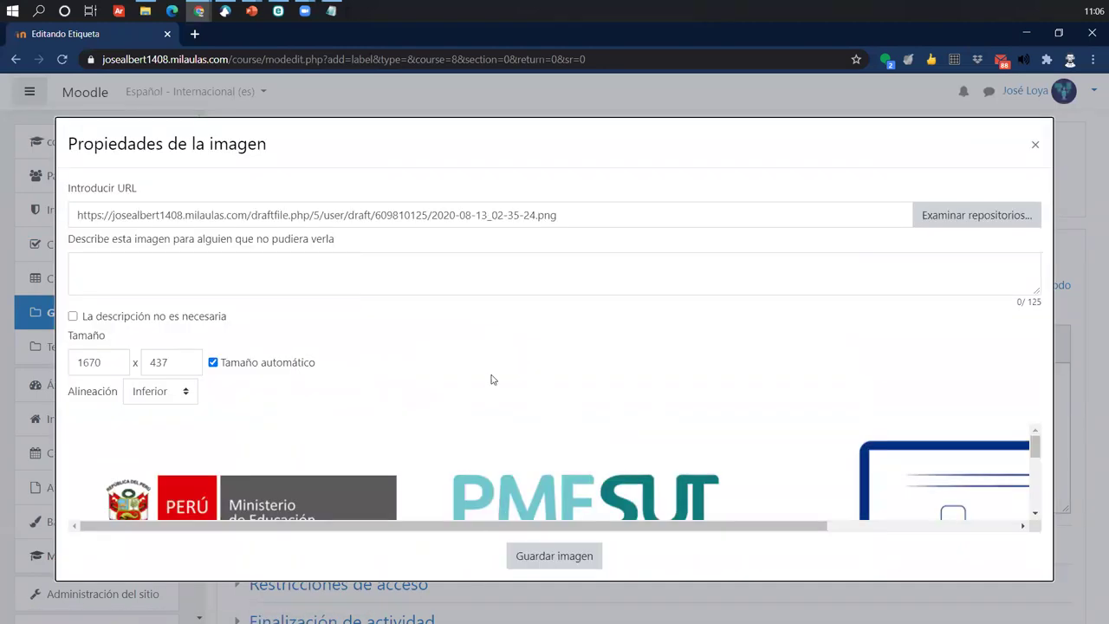
- Set the banner image height to 300 so its width rescales to 1146
left_click_drag(1035, 448, 1038, 511)
scroll(874, 516, "up", 4)
left_click_drag(805, 527, 724, 526)
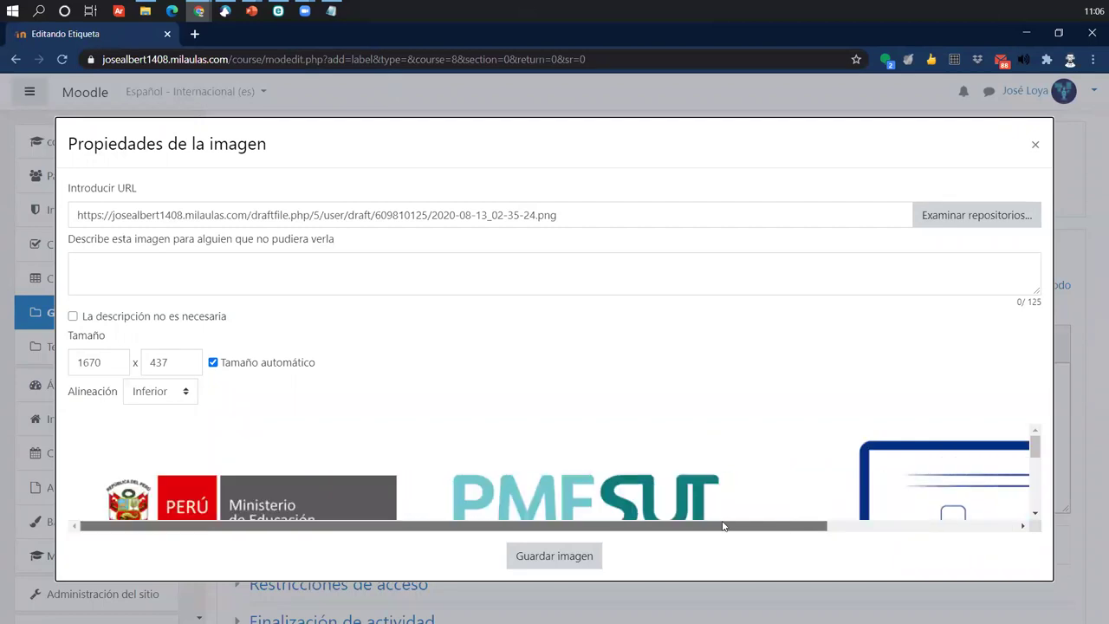
left_click_drag(191, 367, 136, 363)
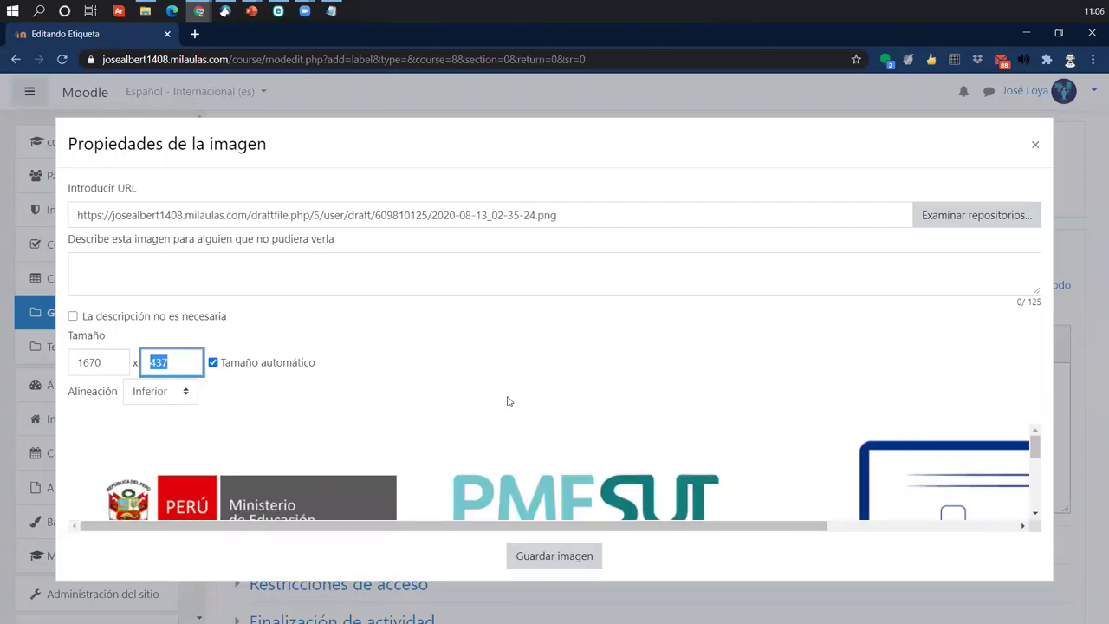
type("300")
key("Tab")
scroll(355, 426, "down", 2)
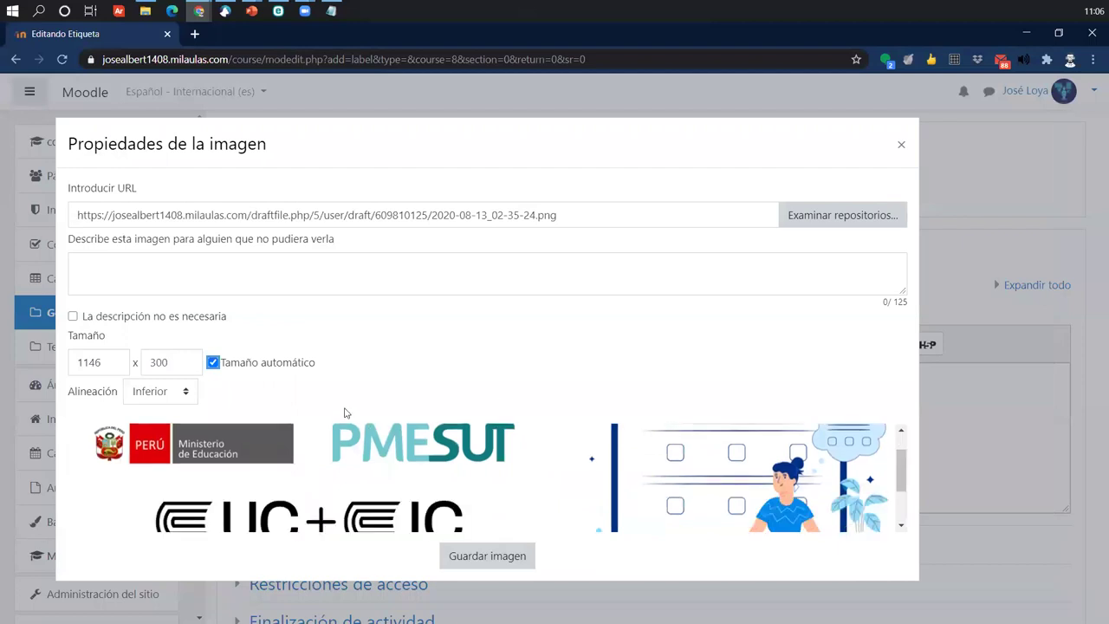
scroll(612, 505, "down", 1)
scroll(612, 505, "up", 4)
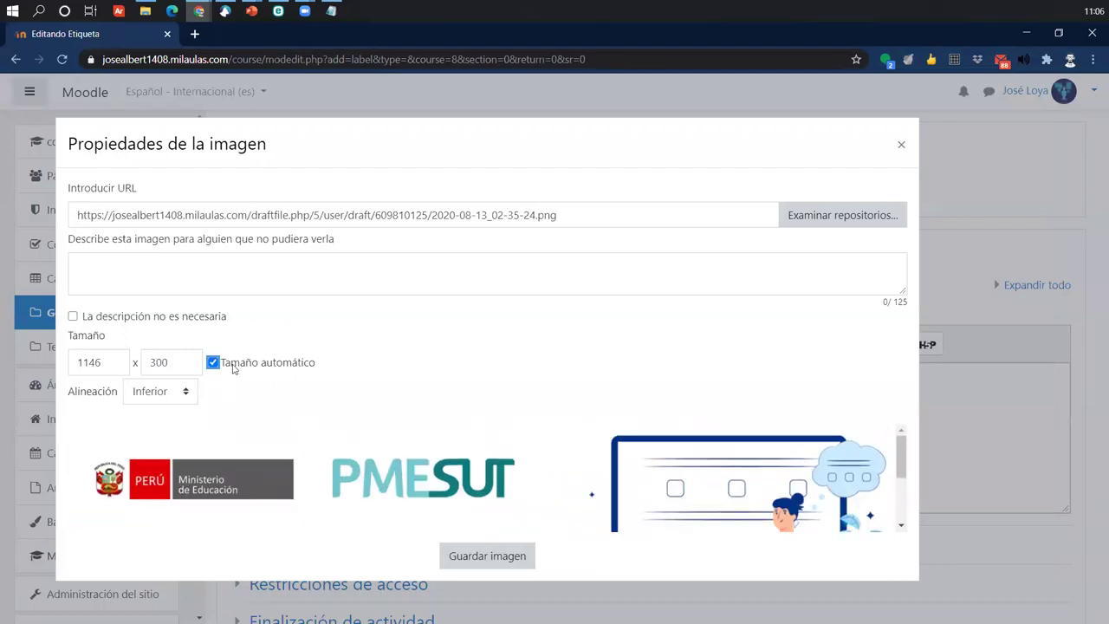
scroll(879, 455, "down", 2)
scroll(880, 455, "up", 2)
scroll(879, 455, "up", 1)
- Mark the image as needing no description and insert it into the label text
left_click_drag(71, 242, 373, 247)
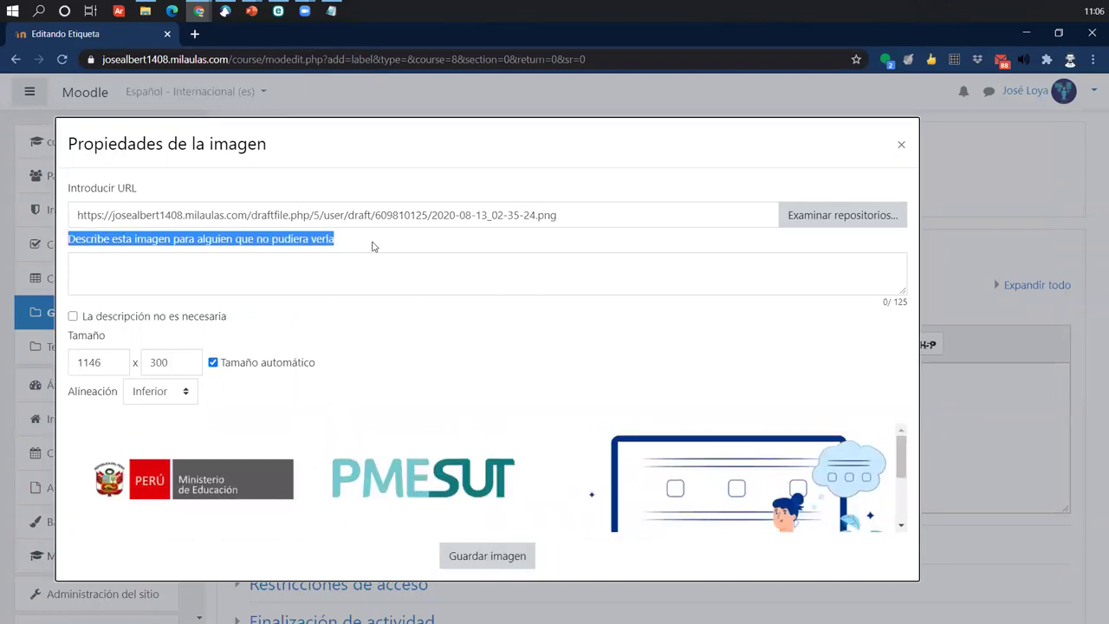
left_click(261, 268)
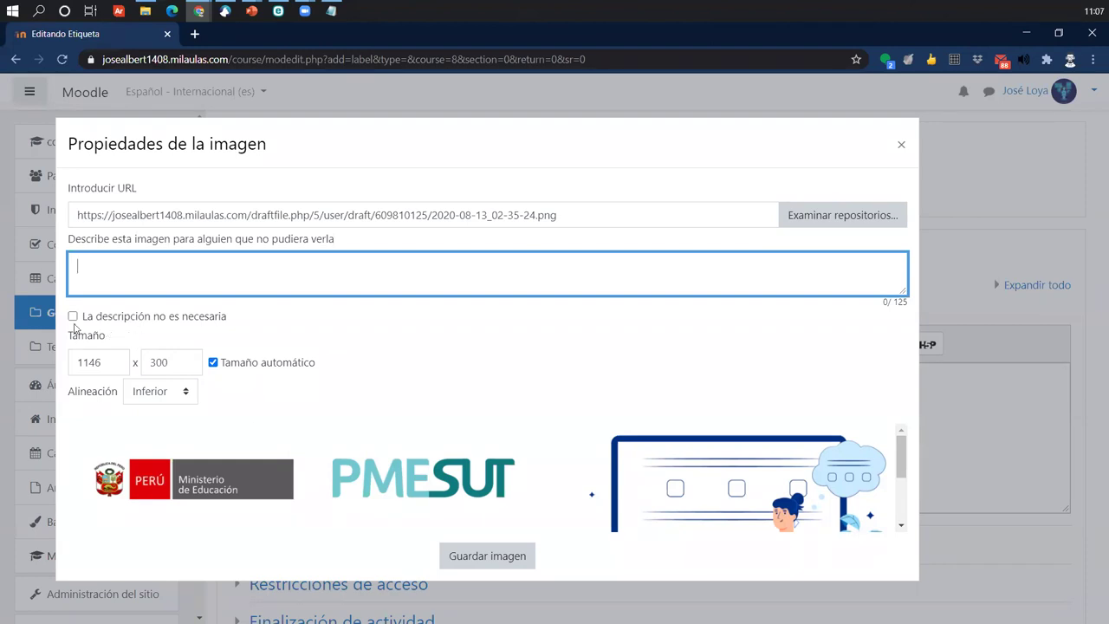
left_click(184, 321)
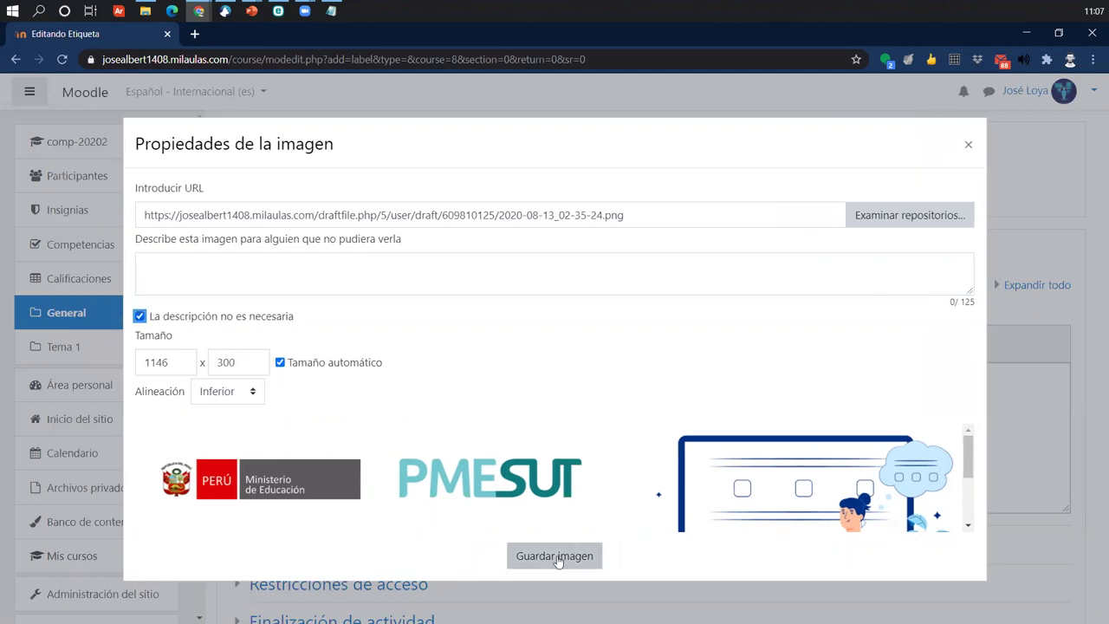
left_click(557, 559)
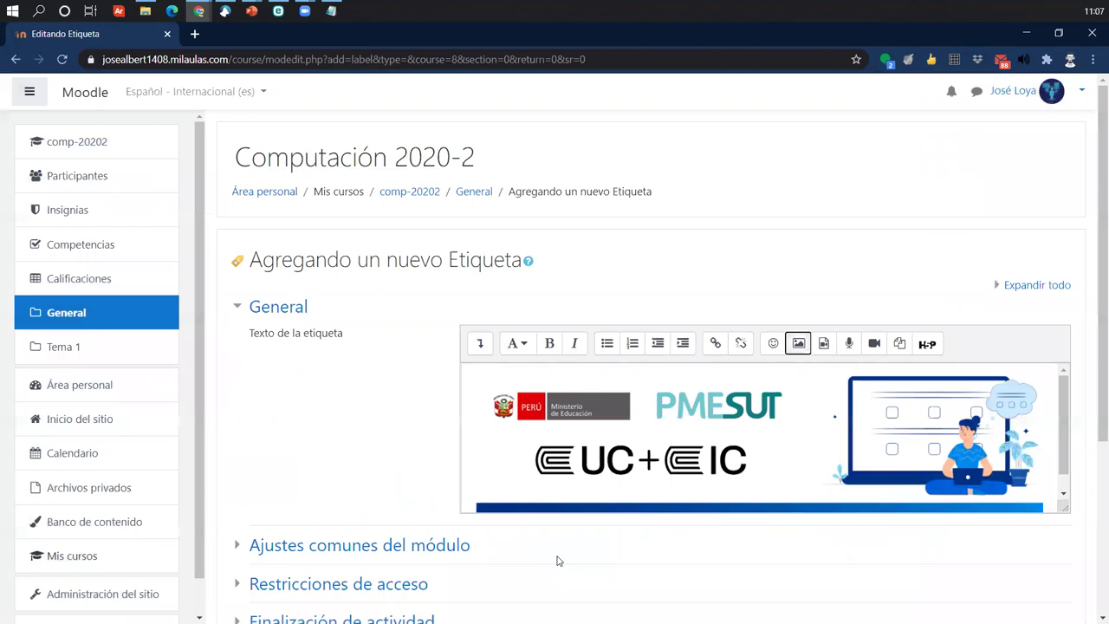
- Add 'Bienvenido' on a new line below the banner, then bring up the image properties
scroll(611, 468, "down", 1)
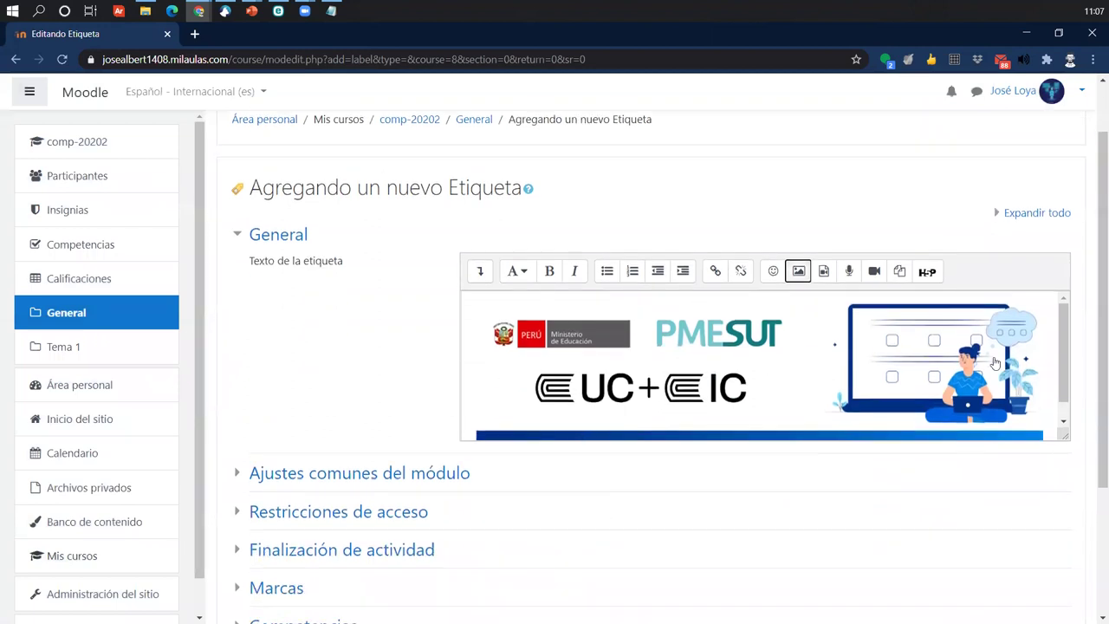
scroll(1065, 336, "down", 1)
scroll(1064, 336, "up", 1)
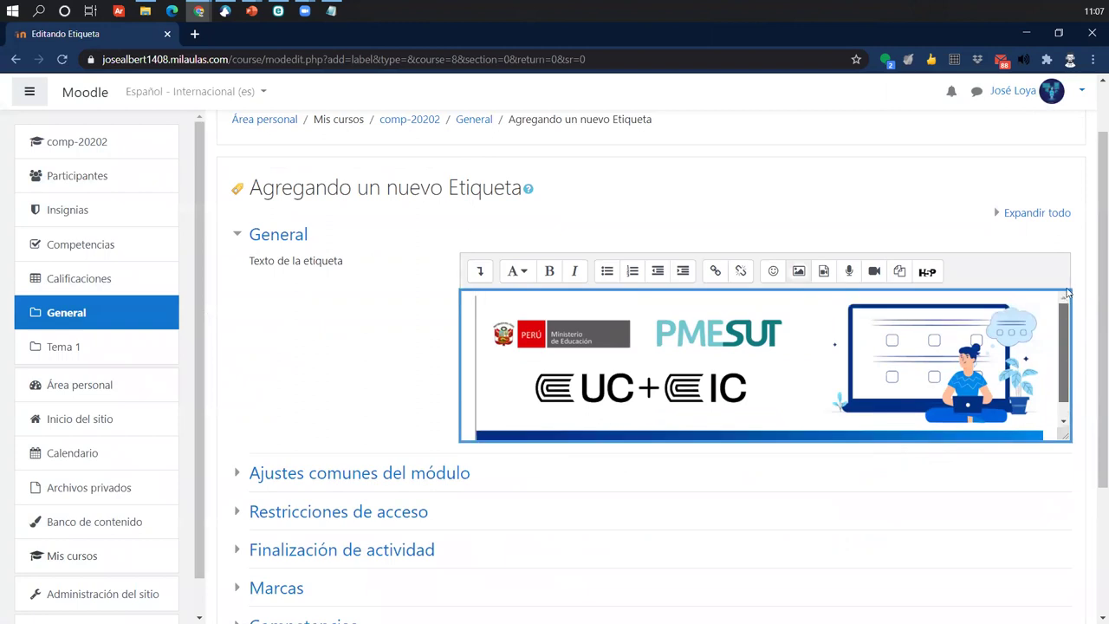
left_click(630, 350)
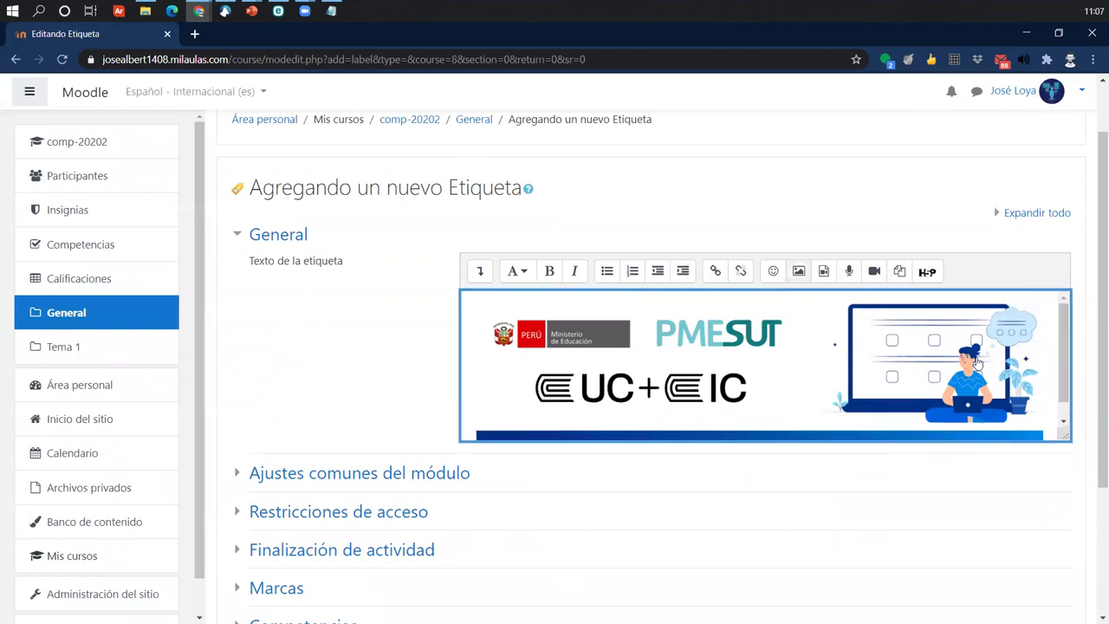
scroll(1064, 353, "down", 1)
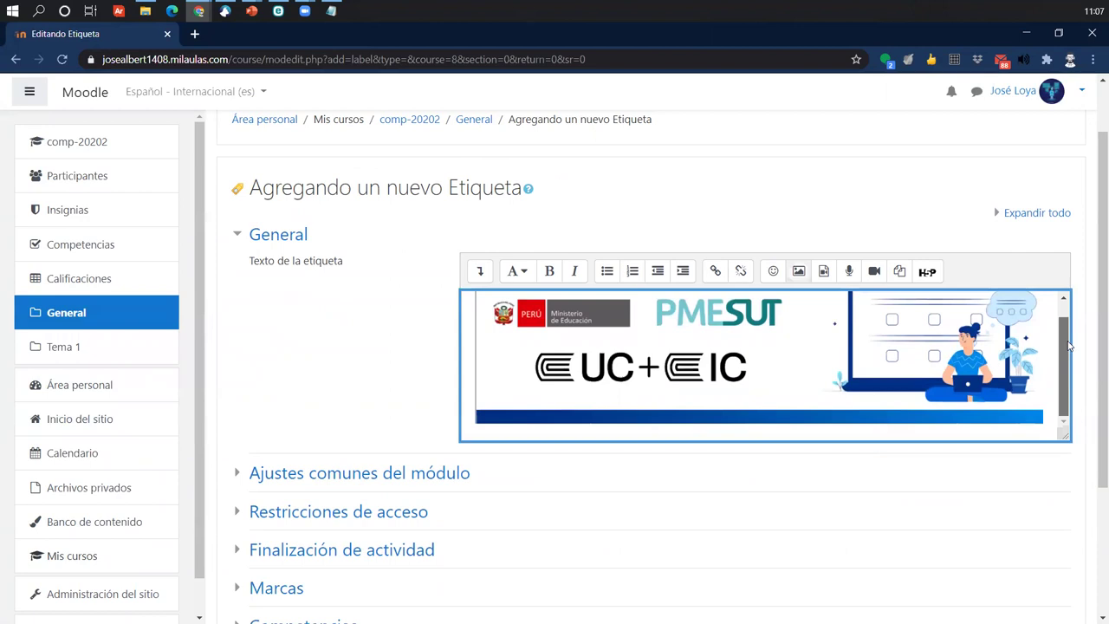
scroll(1070, 345, "up", 1)
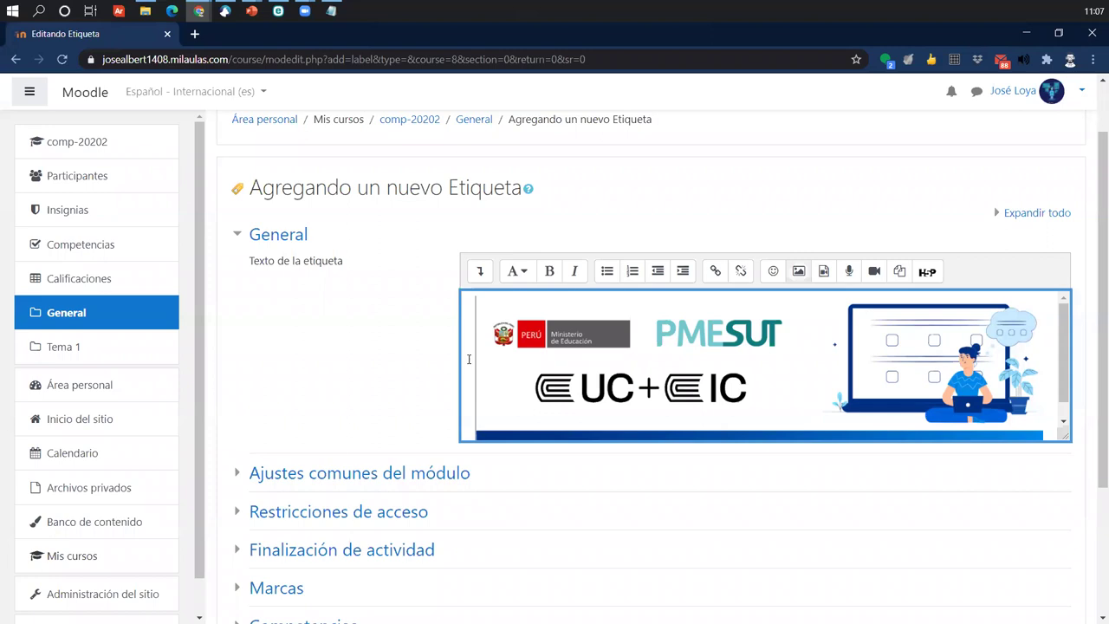
left_click(1054, 387)
key("Return")
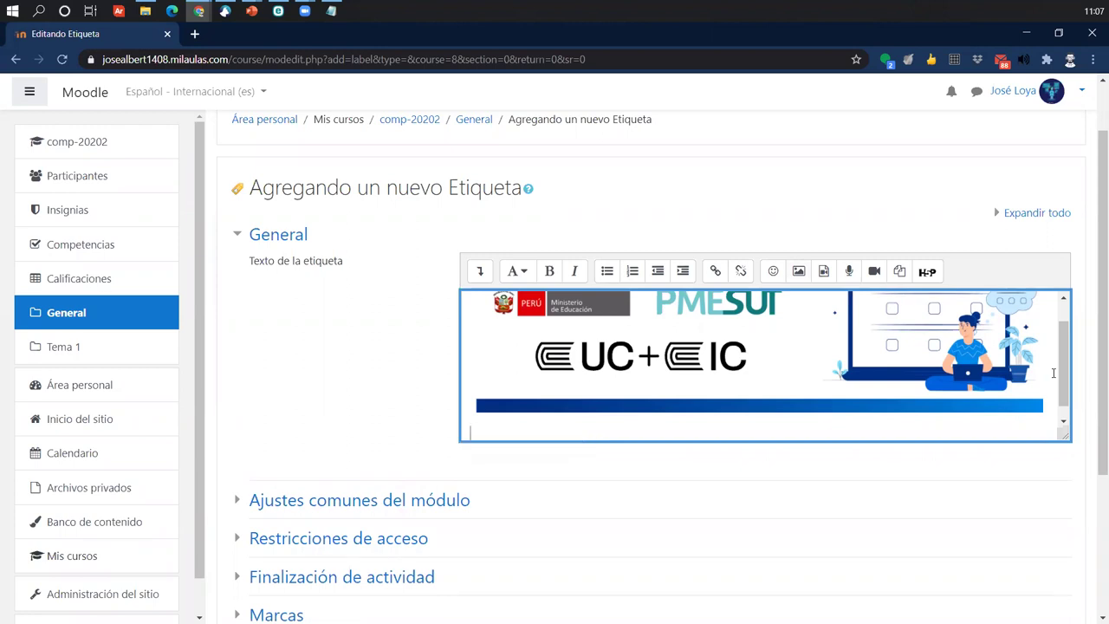
type("Bienvenido")
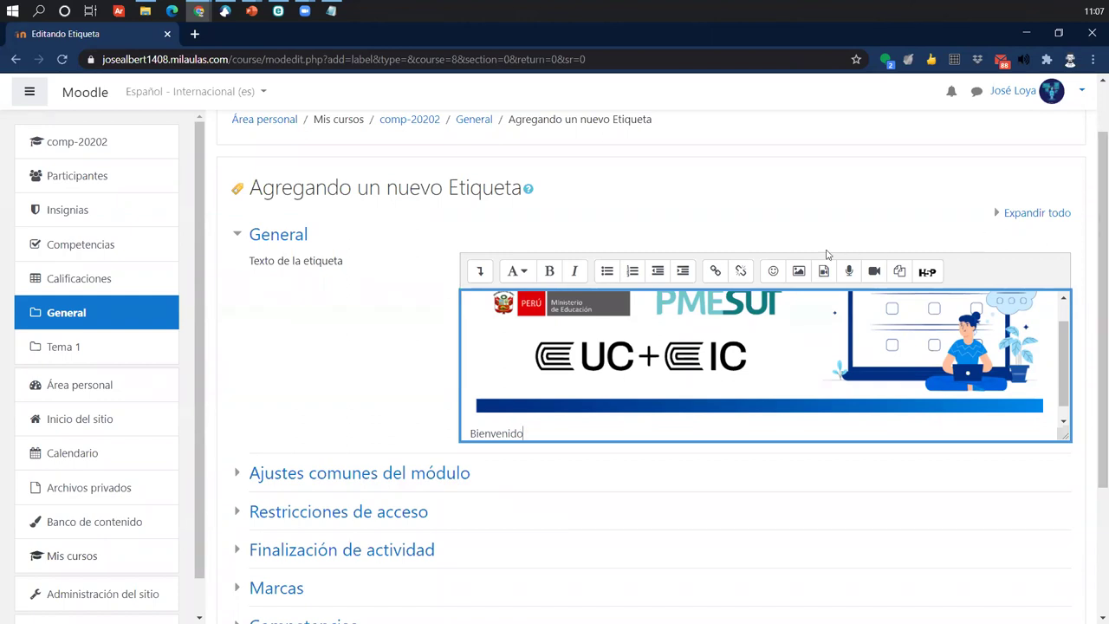
left_click(798, 272)
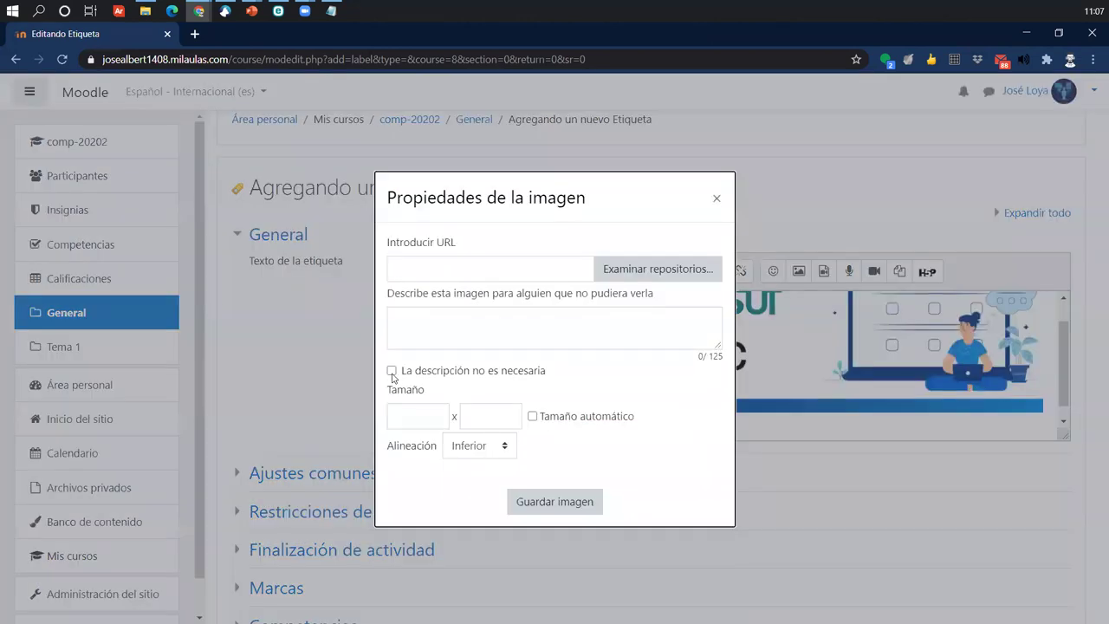
- Dismiss the empty Propiedades de la imagen dialog without inserting an image
left_click_drag(405, 371, 542, 375)
left_click(391, 370)
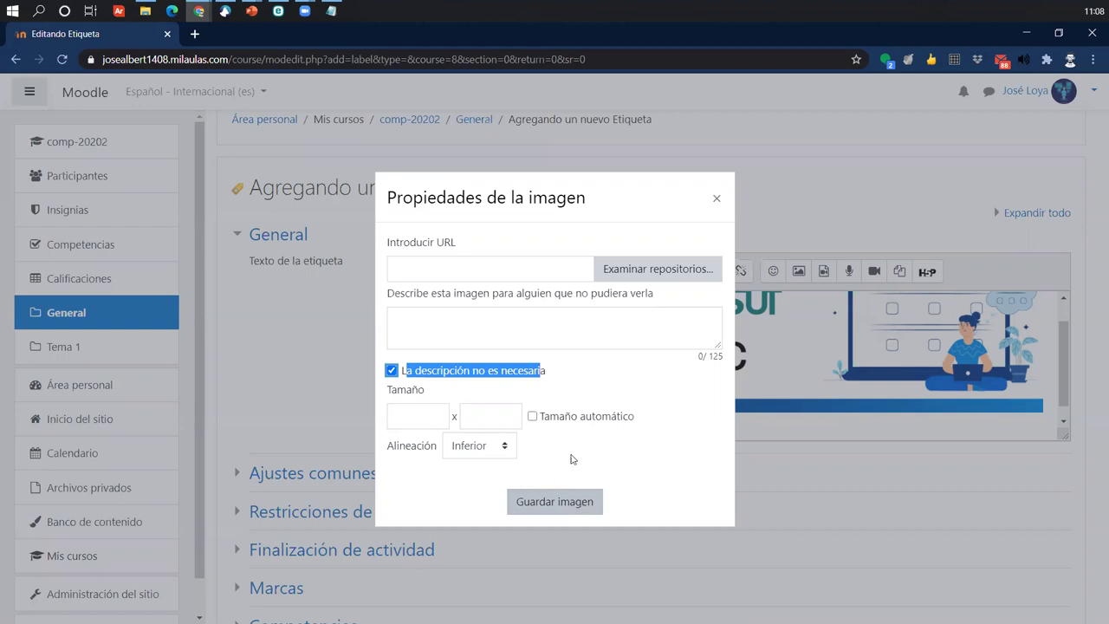
left_click(574, 376)
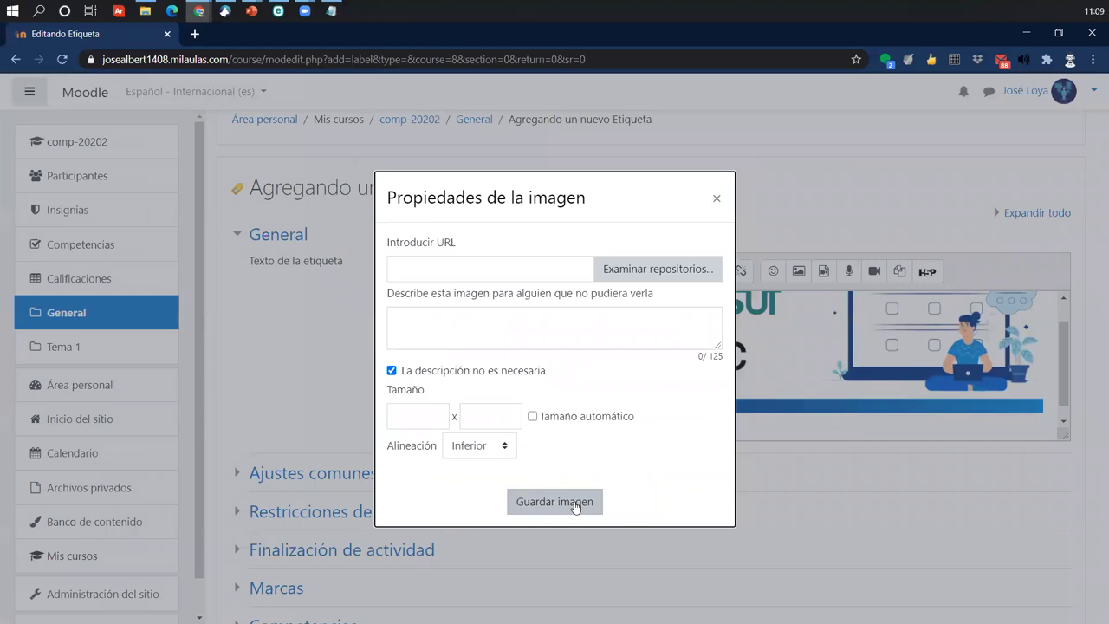
left_click(716, 201)
left_click(544, 432)
scroll(555, 429, "down", 2)
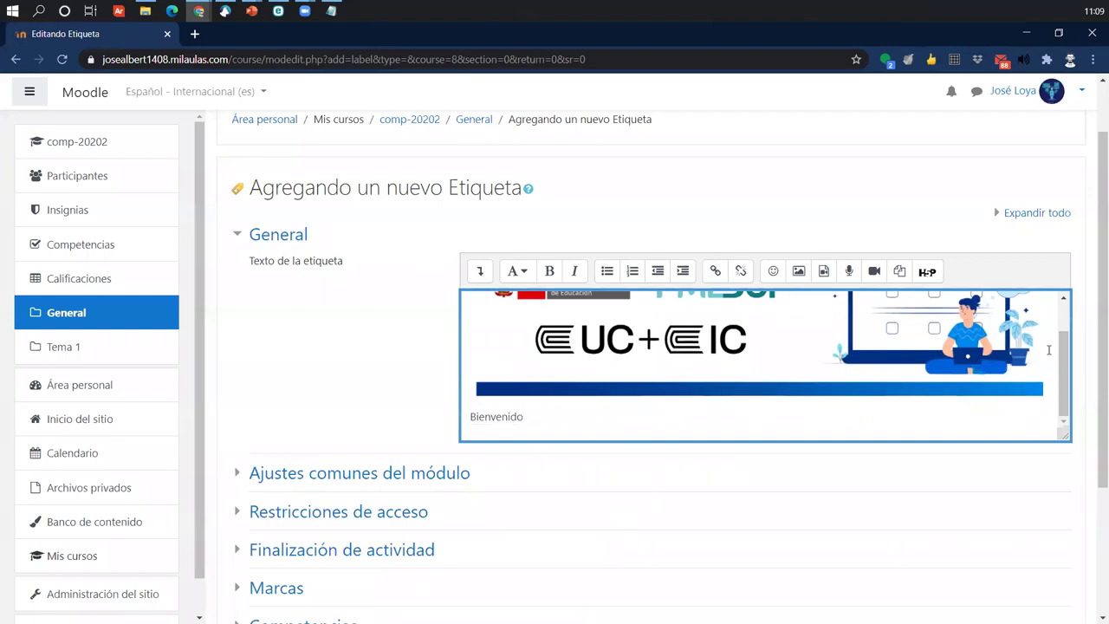
- Continue the welcome text after 'Bienvenido' with 'a la ... curso de'
scroll(1048, 342, "up", 3)
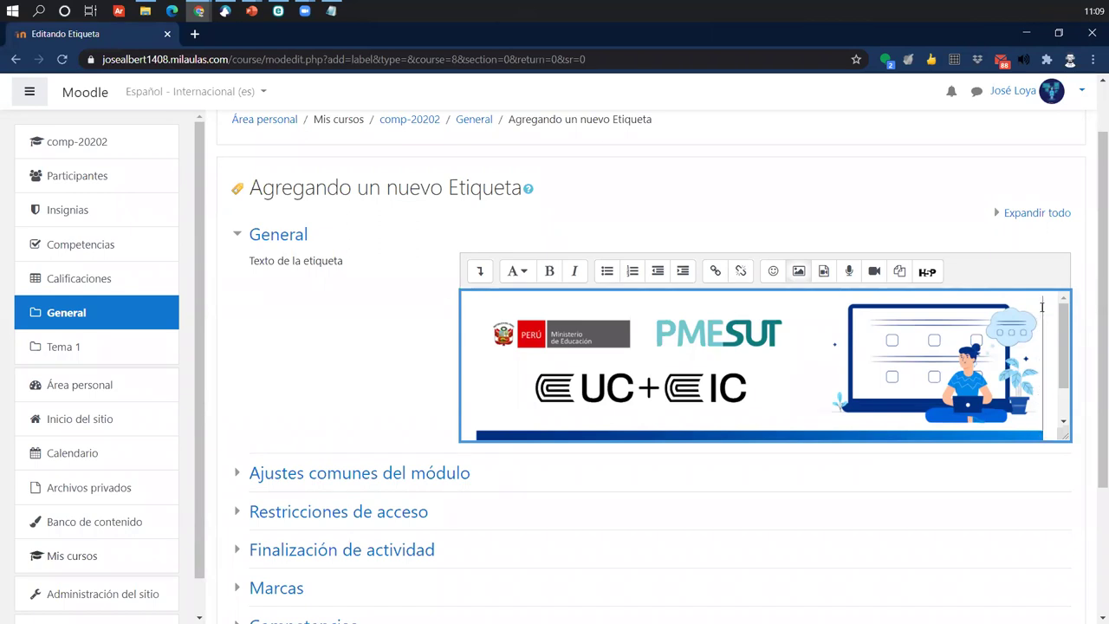
scroll(1049, 396, "down", 1)
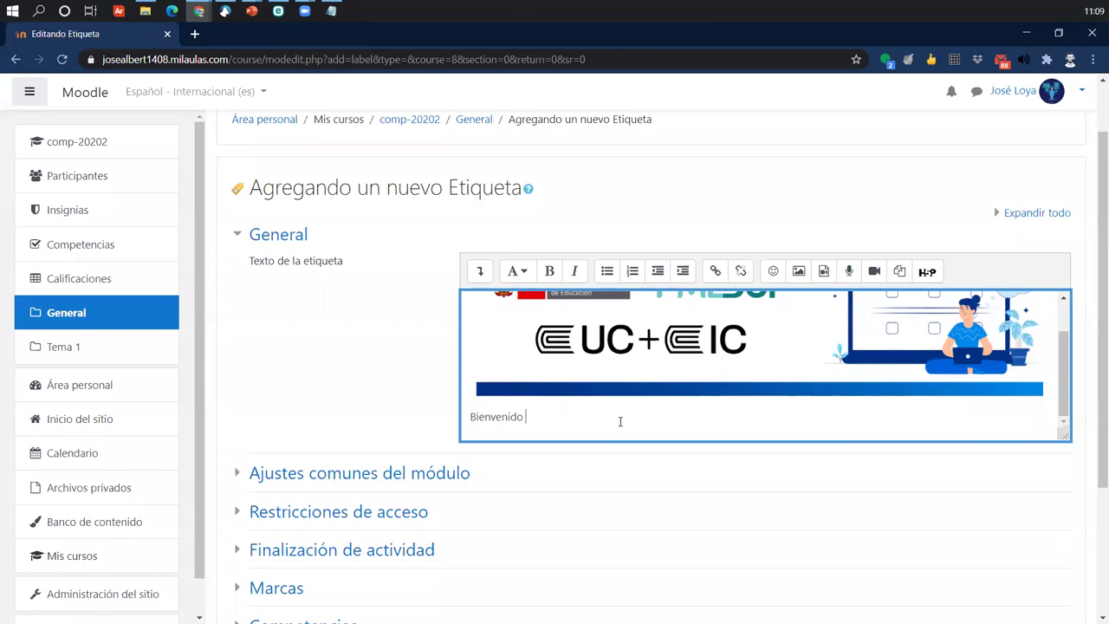
type("a la as")
type("i")
type("cur")
type("so de ...")
scroll(597, 278, "down", 2)
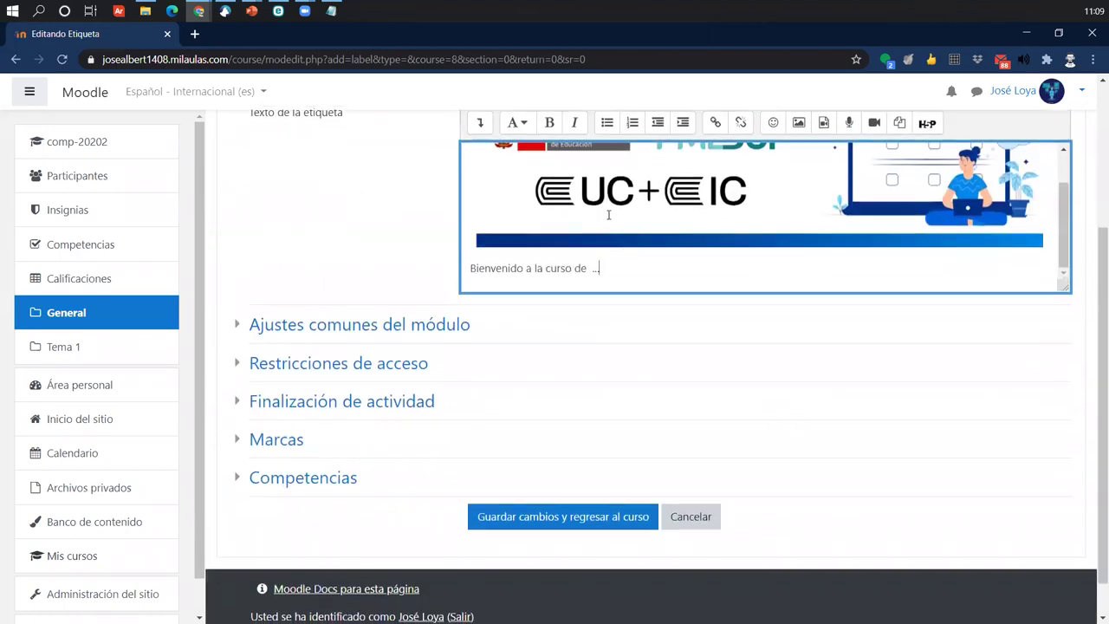
scroll(641, 209, "down", 1)
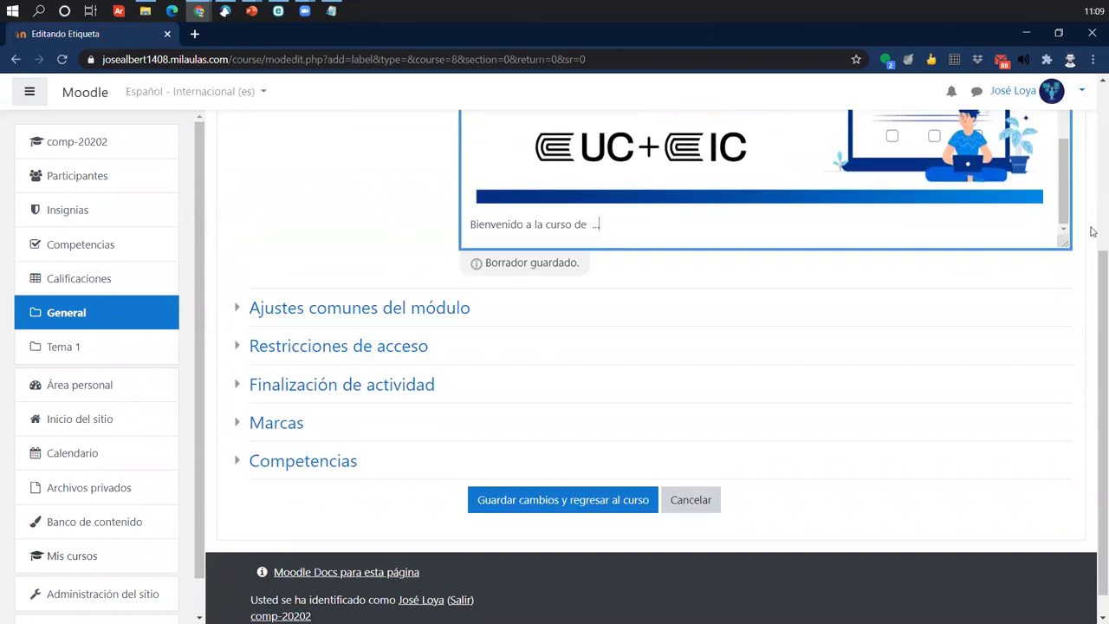
left_click_drag(1094, 250, 1094, 135)
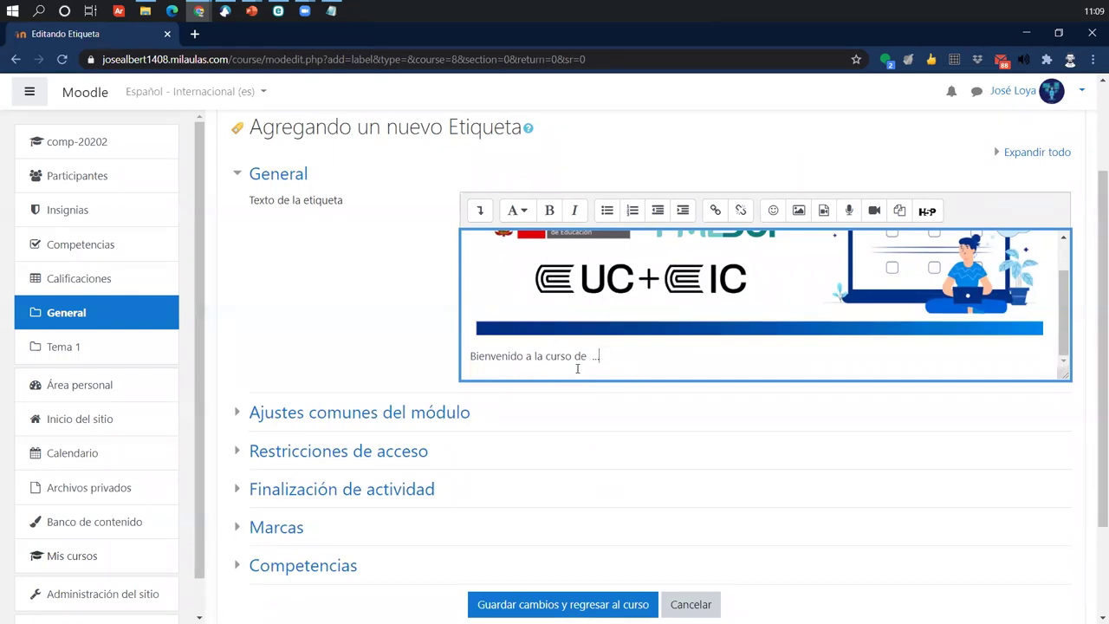
- Make the welcome line bold in the 'Encabezado (largo)' style
left_click_drag(590, 359, 469, 357)
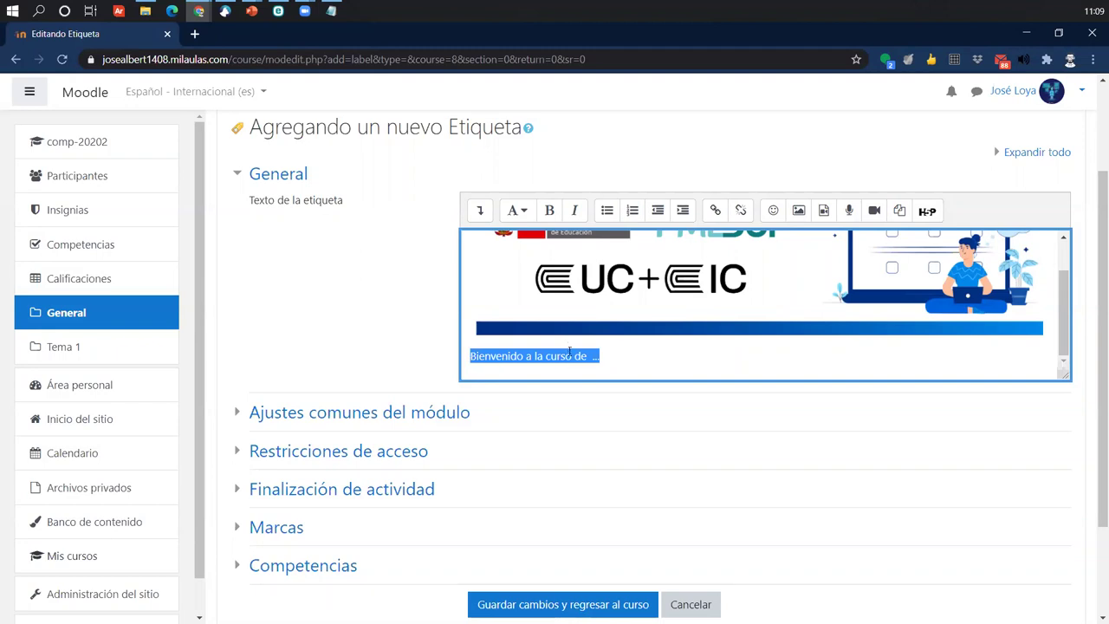
left_click(549, 213)
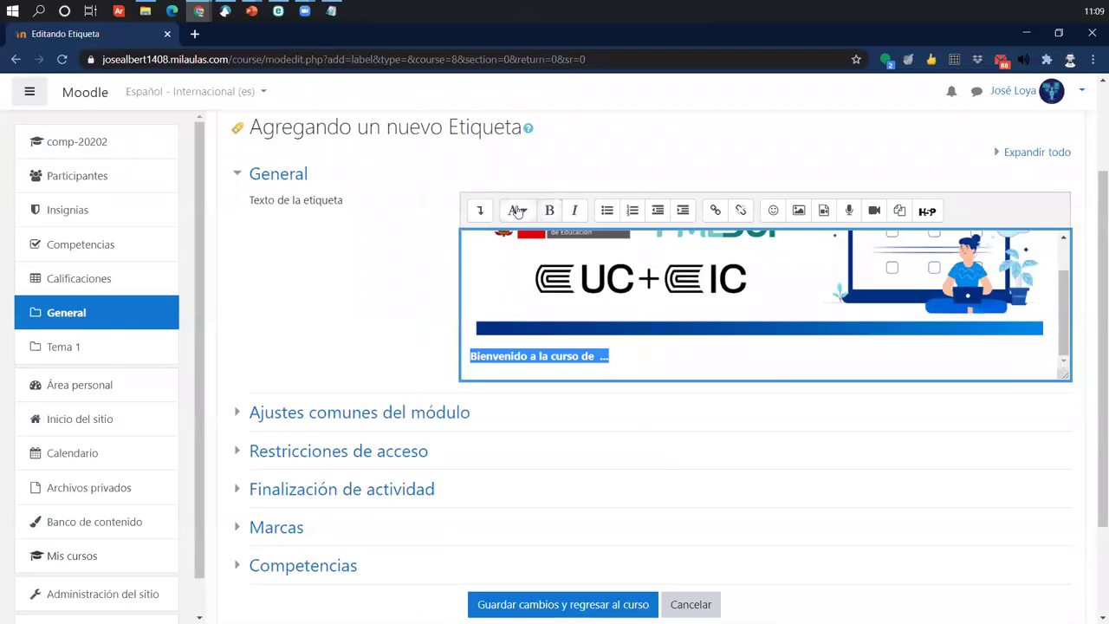
left_click(525, 206)
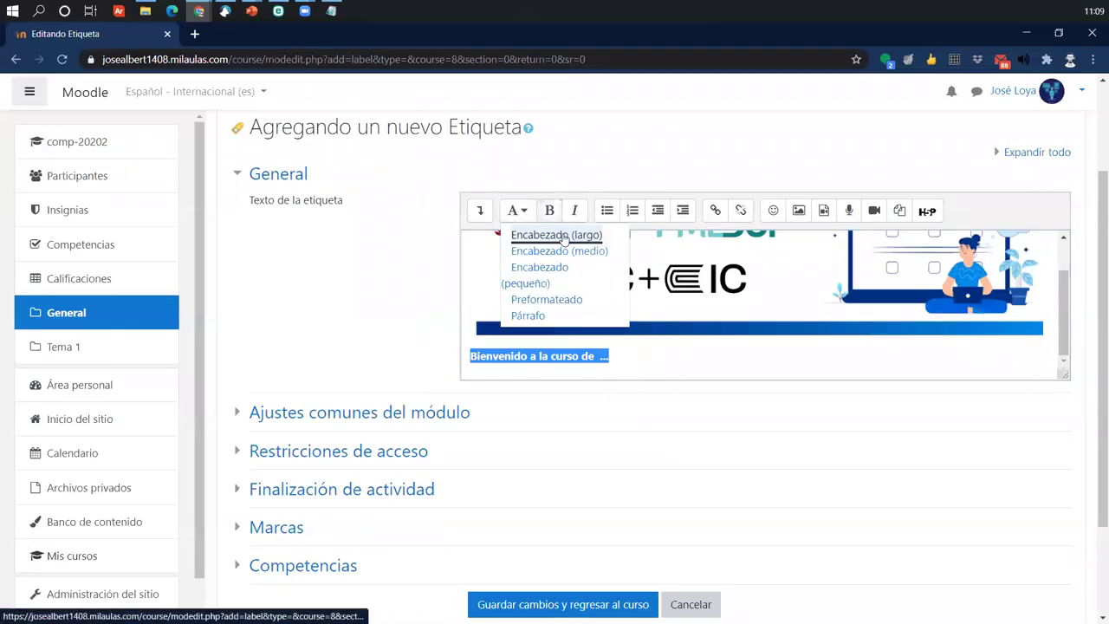
left_click(563, 235)
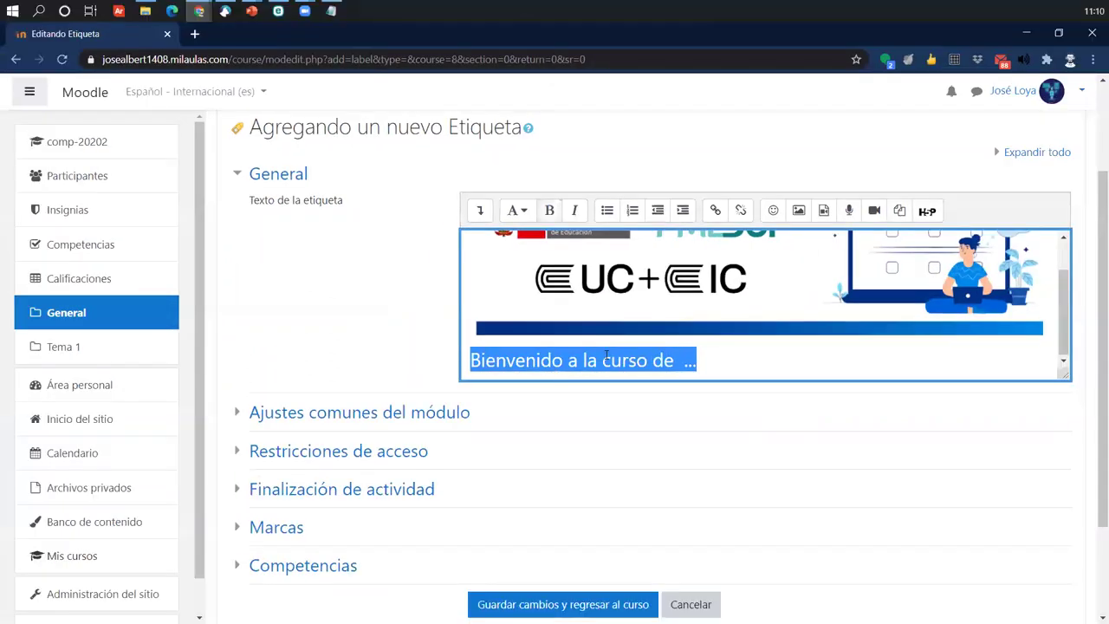
- Correct 'a la' to 'al' so it reads 'Bienvenido al curso de', then save the label
left_click(624, 454)
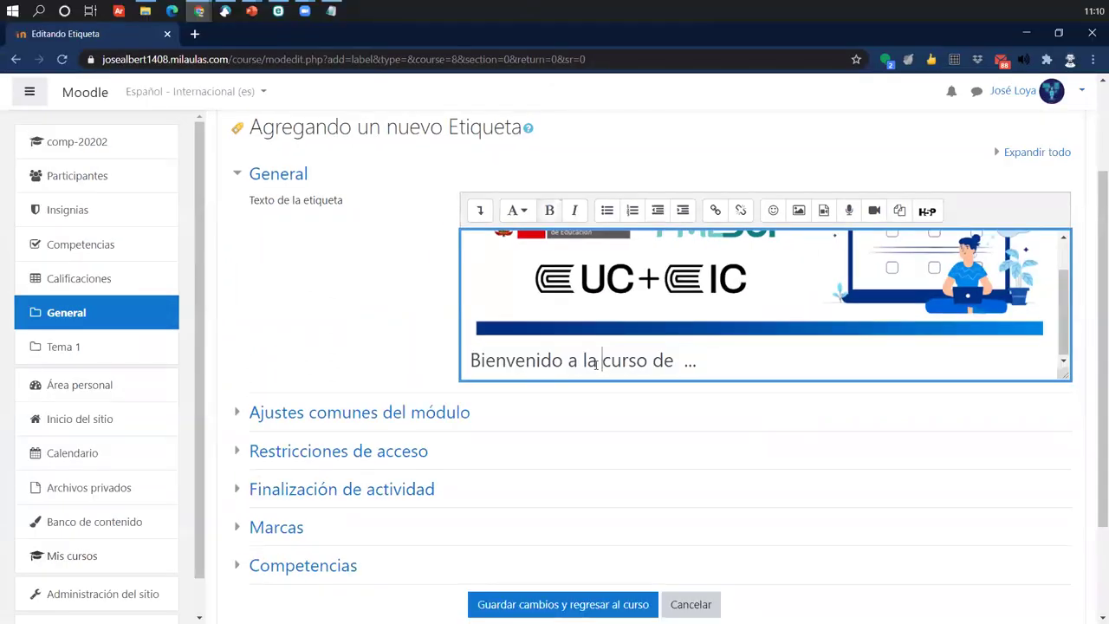
key("Delete")
key("BackSpace")
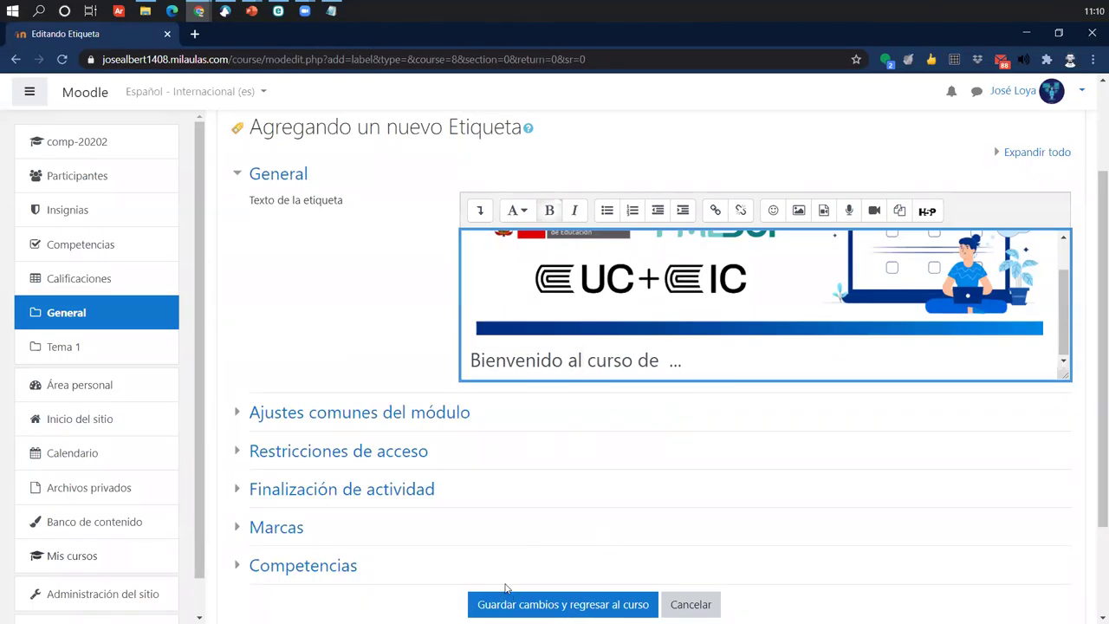
scroll(517, 528, "down", 1)
left_click(561, 533)
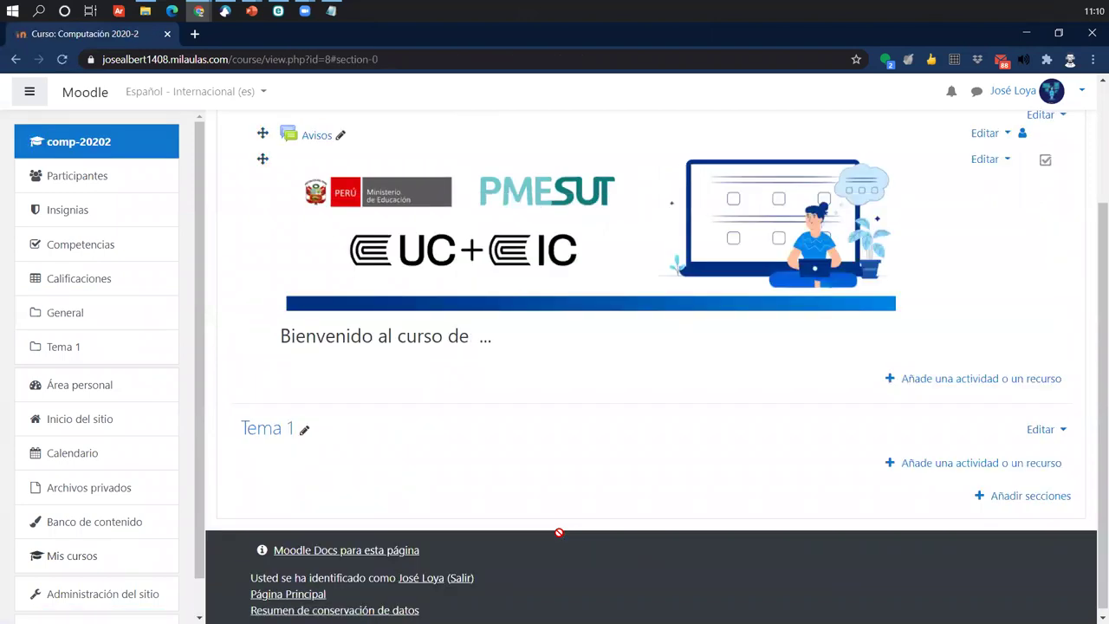
- Review the PMESUT / UC+IC banner and welcome heading at the top of General
scroll(559, 533, "up", 2)
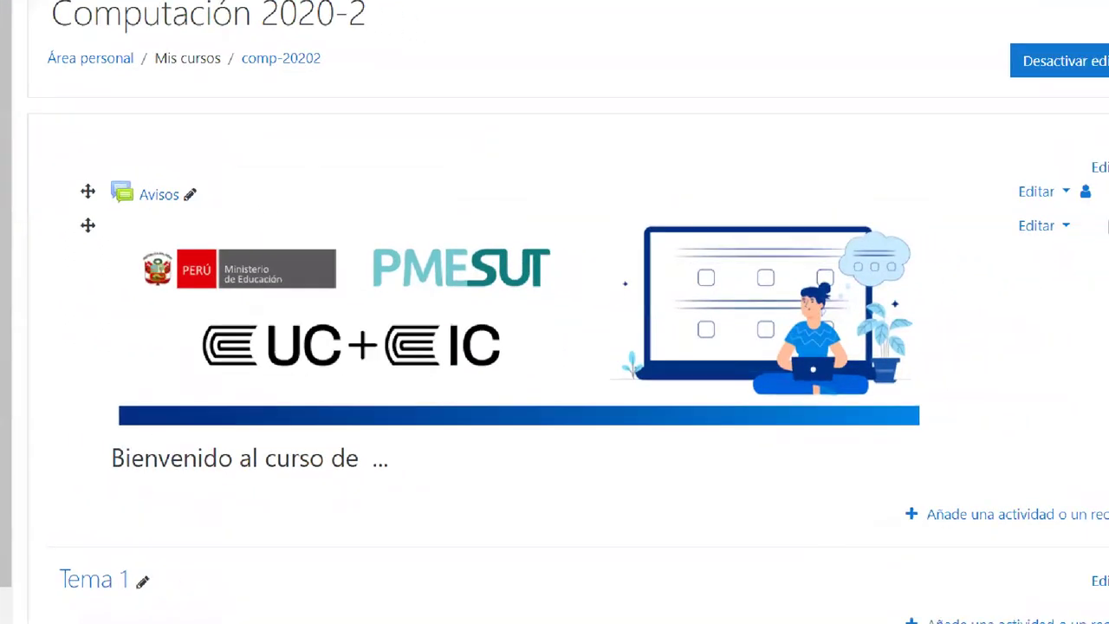
mouse_move(676, 275)
left_mouse_down()
mouse_move(733, 320)
mouse_move(478, 277)
left_mouse_up()
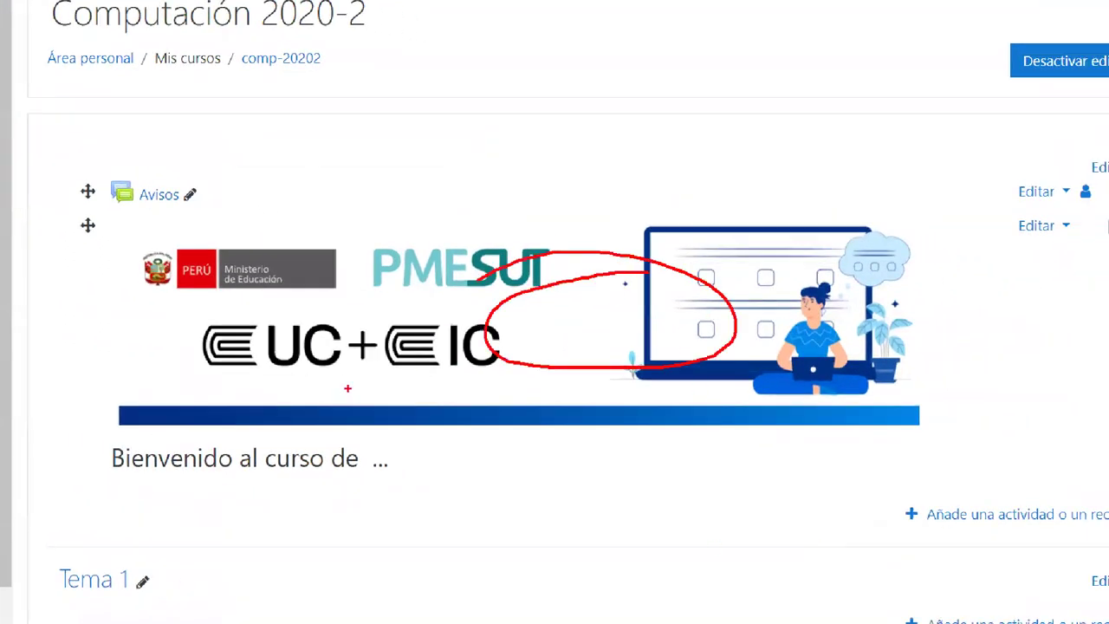
mouse_move(388, 432)
left_mouse_down()
mouse_move(87, 442)
mouse_move(248, 437)
left_mouse_up()
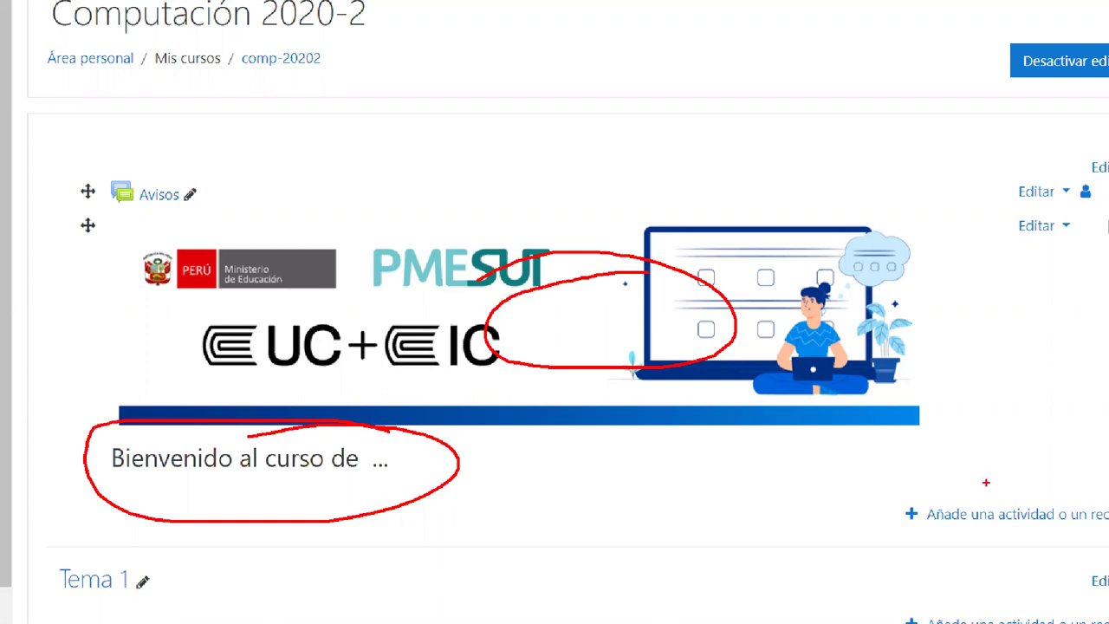
key("Escape")
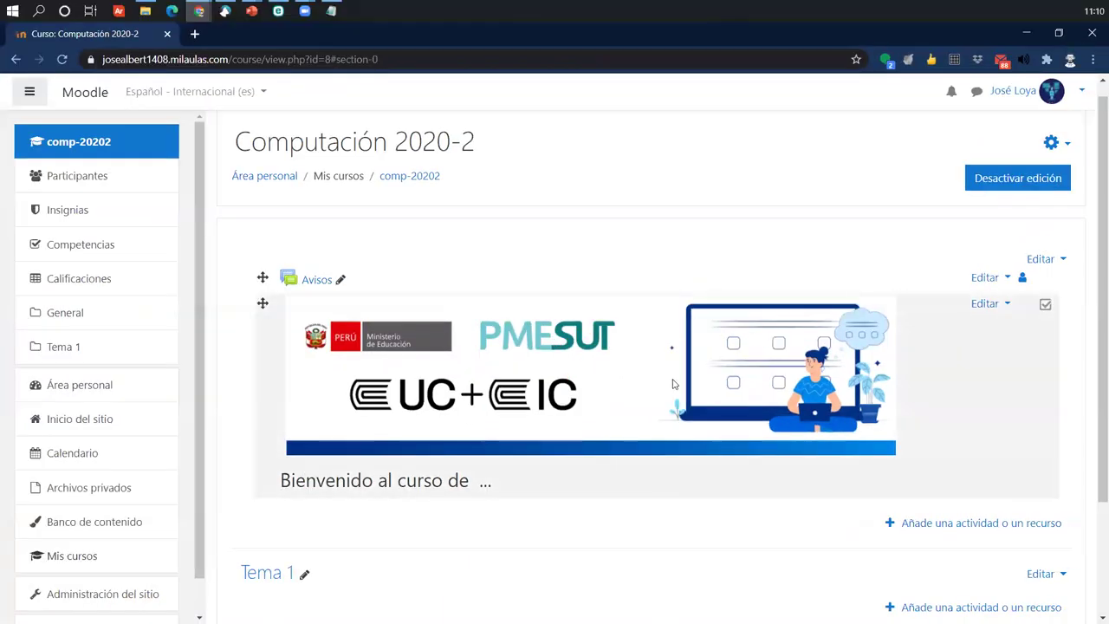
- Start adding a new Etiqueta label from the chooser's resource types
left_click(936, 526)
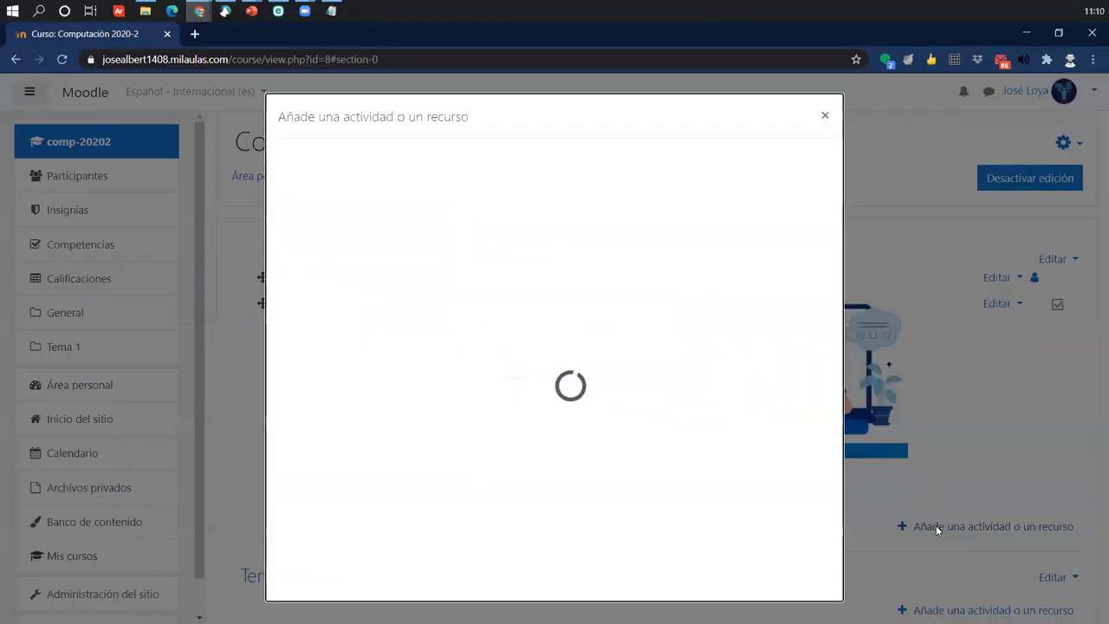
left_click(820, 117)
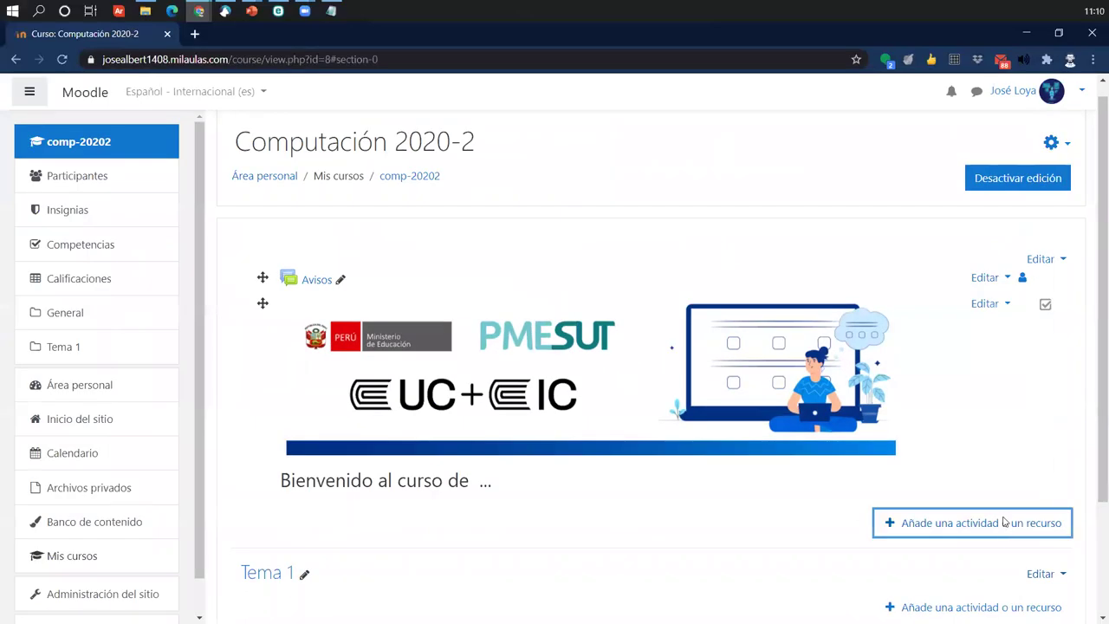
left_click(786, 450)
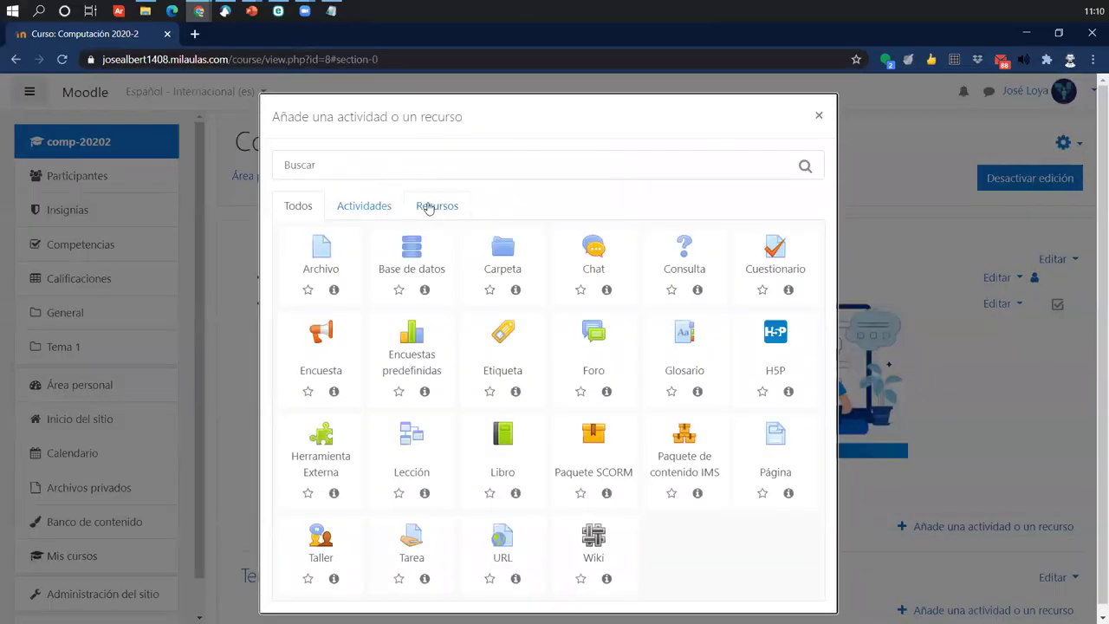
left_click(431, 206)
left_click(489, 257)
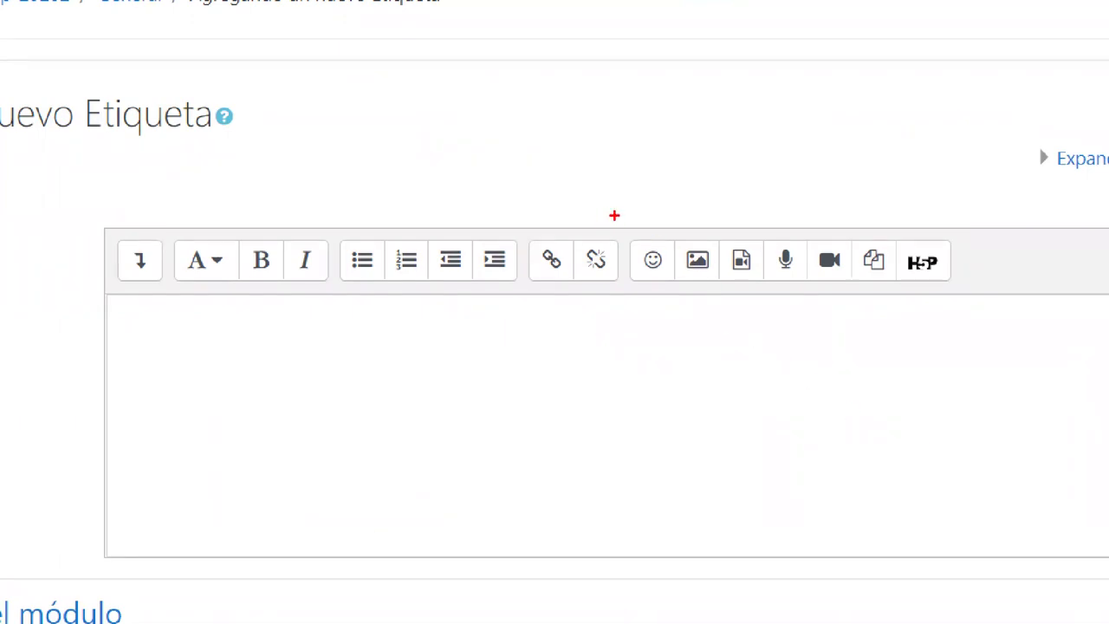
- Open the label's image insertion settings and the file picker
left_click_drag(663, 217, 777, 397)
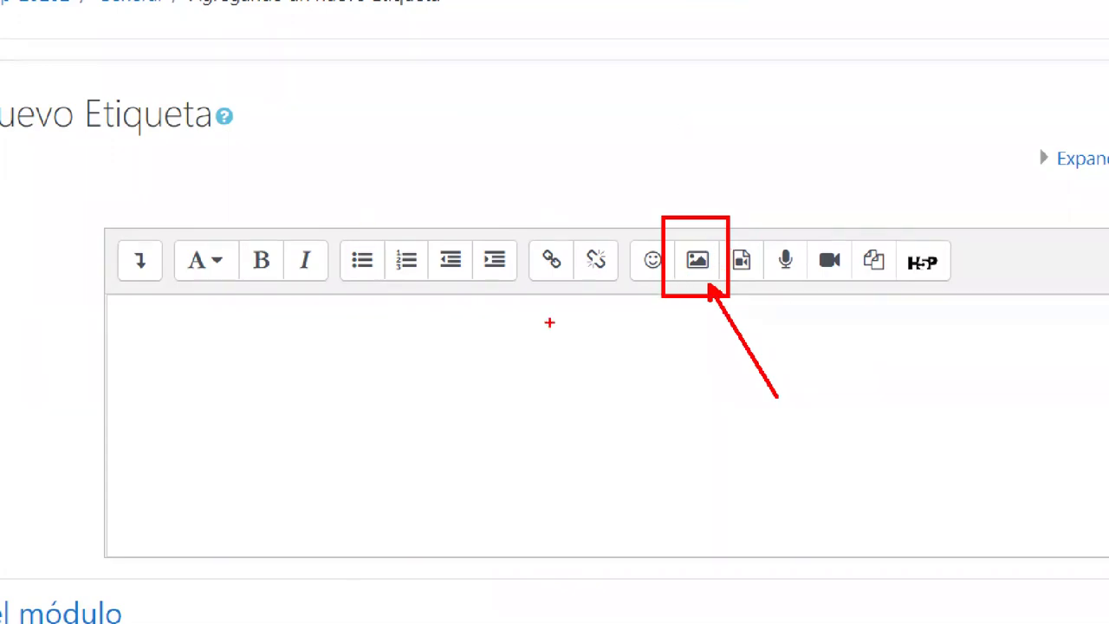
key("Escape")
left_click(805, 347)
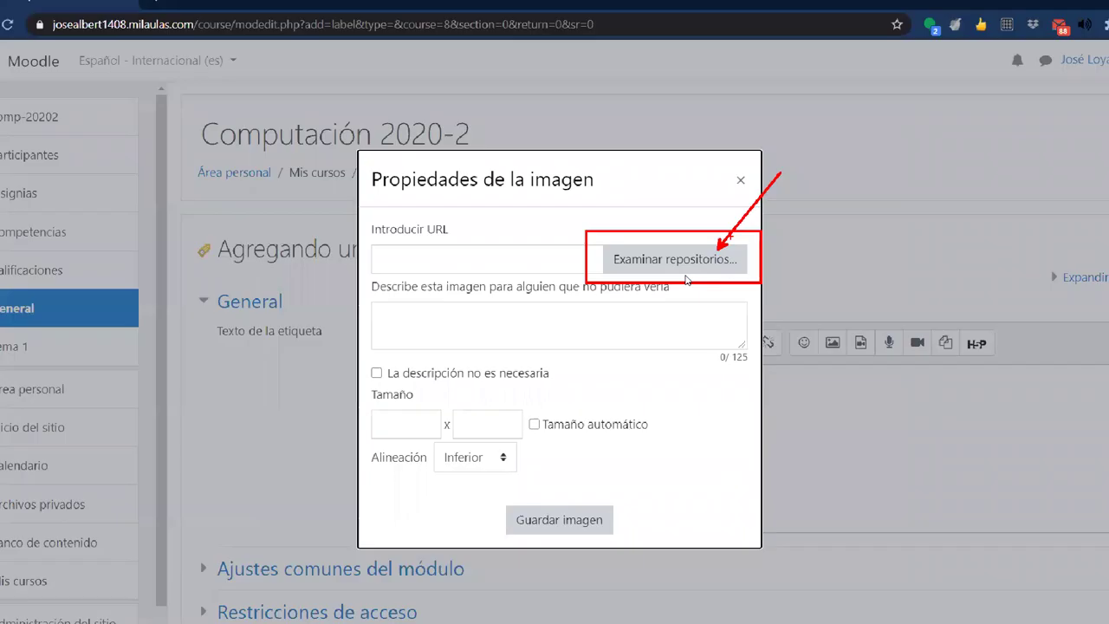
left_click(753, 214)
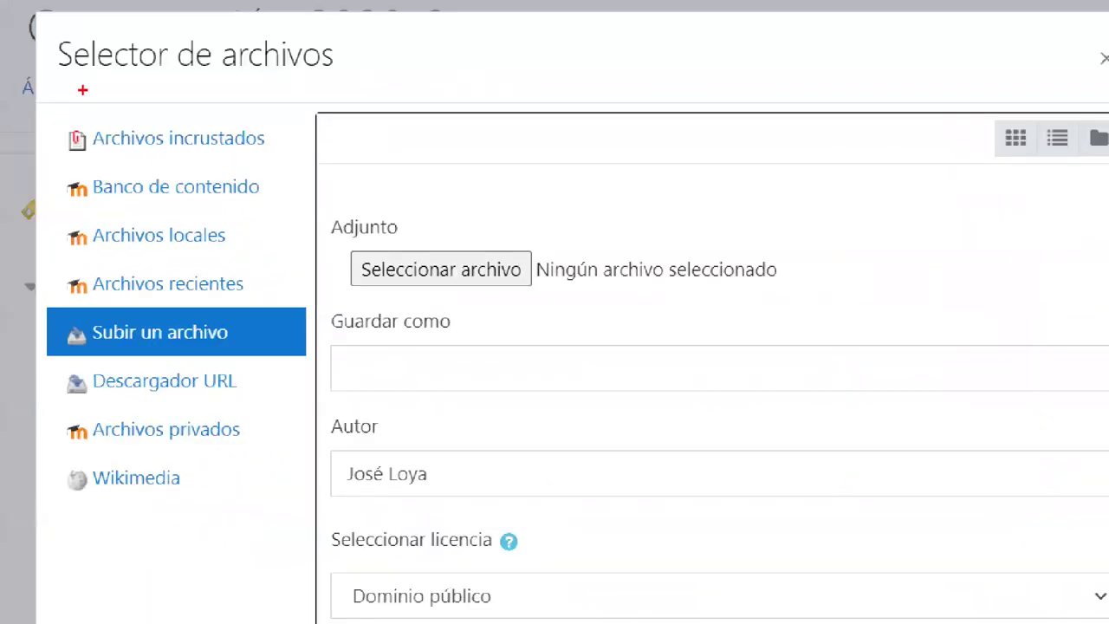
left_click_drag(59, 78, 338, 78)
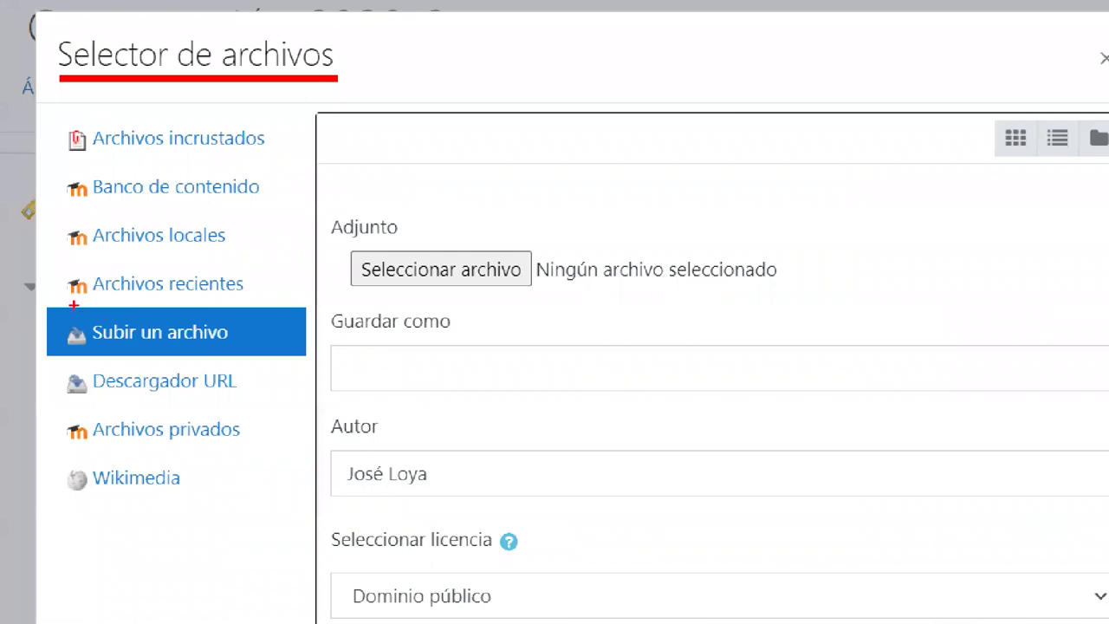
mouse_move(49, 305)
left_mouse_down()
mouse_move(242, 362)
mouse_move(286, 357)
mouse_move(263, 364)
mouse_move(290, 291)
left_mouse_up()
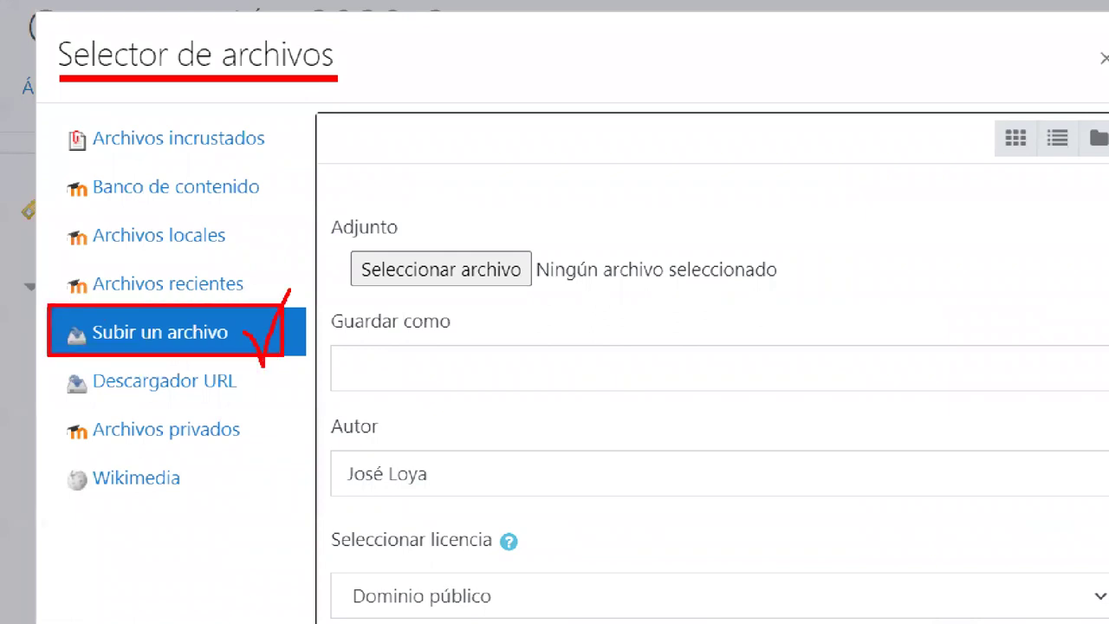
mouse_move(345, 227)
left_mouse_down()
mouse_move(559, 295)
mouse_move(545, 278)
left_mouse_up()
mouse_move(537, 234)
left_mouse_down()
mouse_move(559, 247)
mouse_move(617, 169)
left_mouse_up()
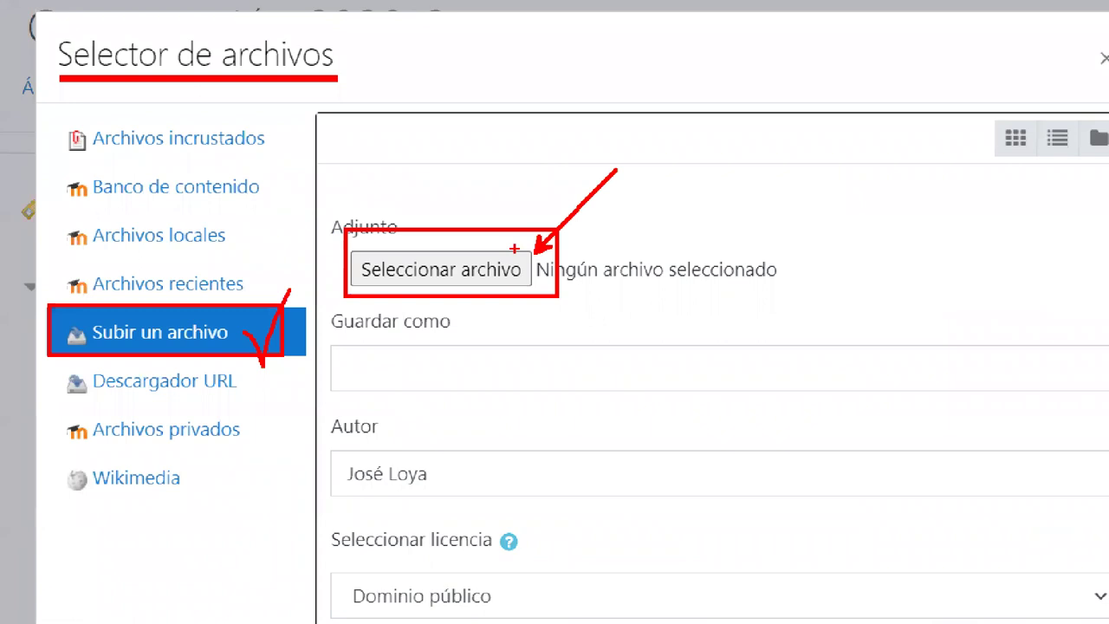
key("Escape")
- Choose 1943.jpg from the vecteezy technology banner folder as the file to upload
left_click(472, 296)
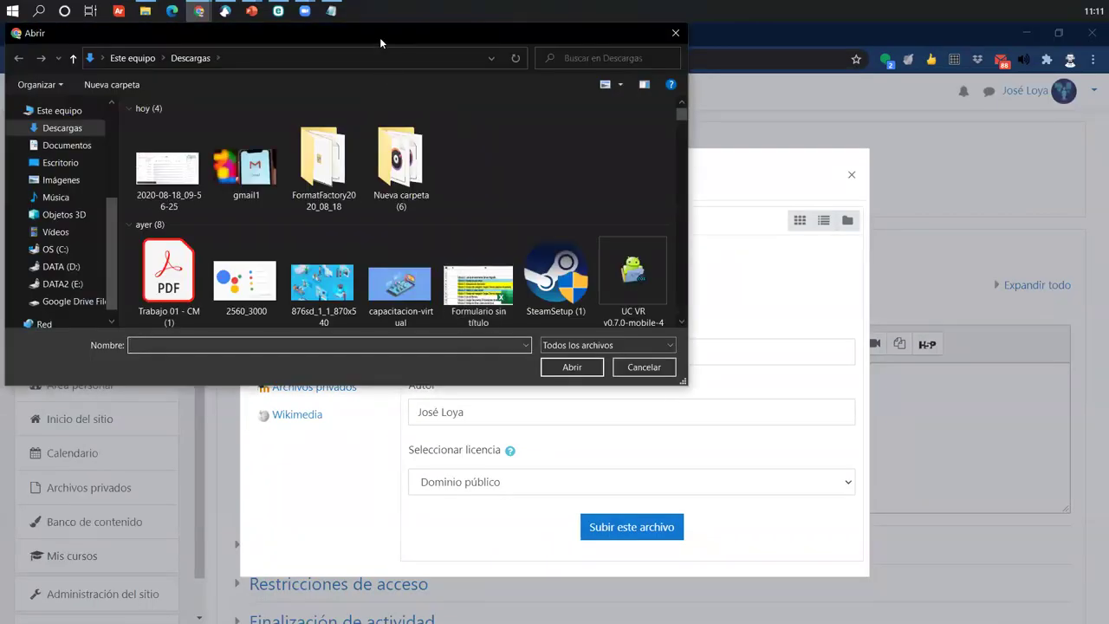
left_click_drag(386, 40, 537, 82)
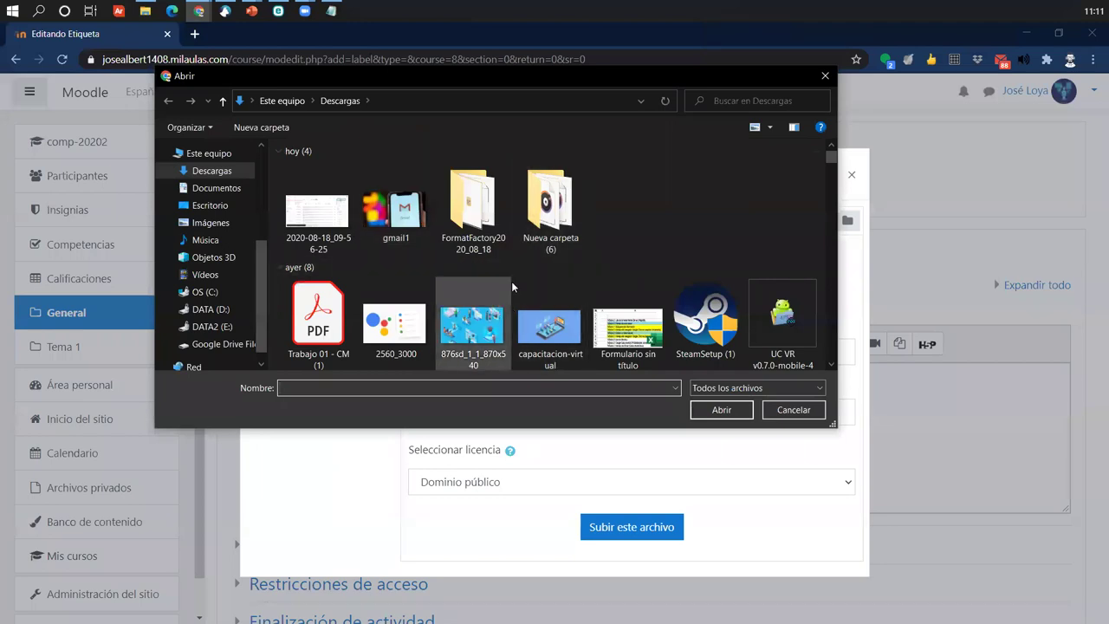
scroll(601, 319, "down", 2)
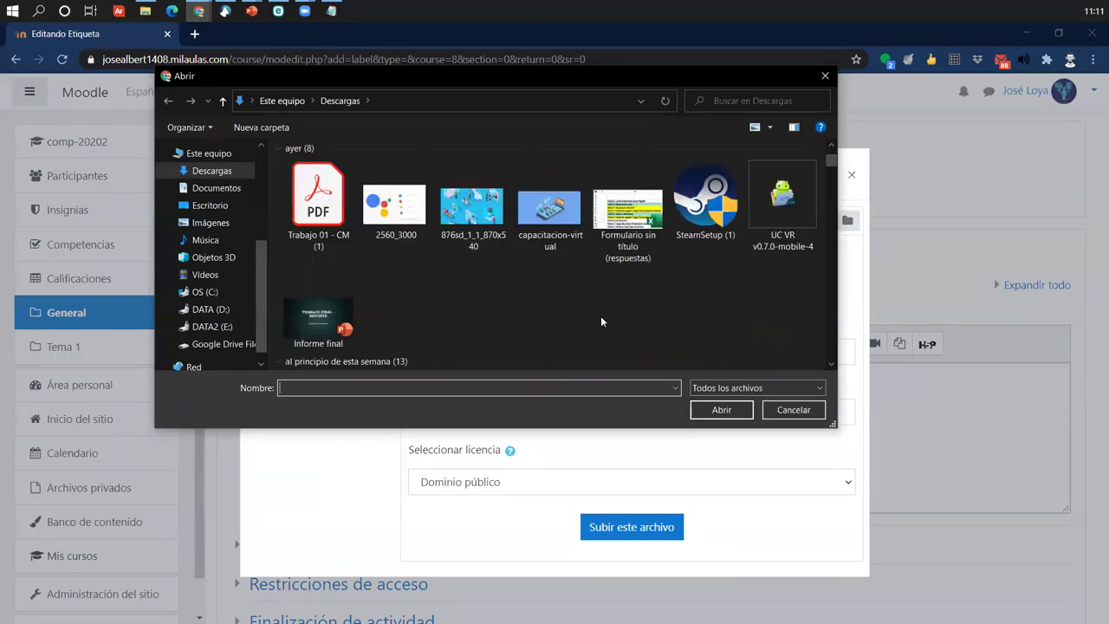
scroll(602, 321, "down", 10)
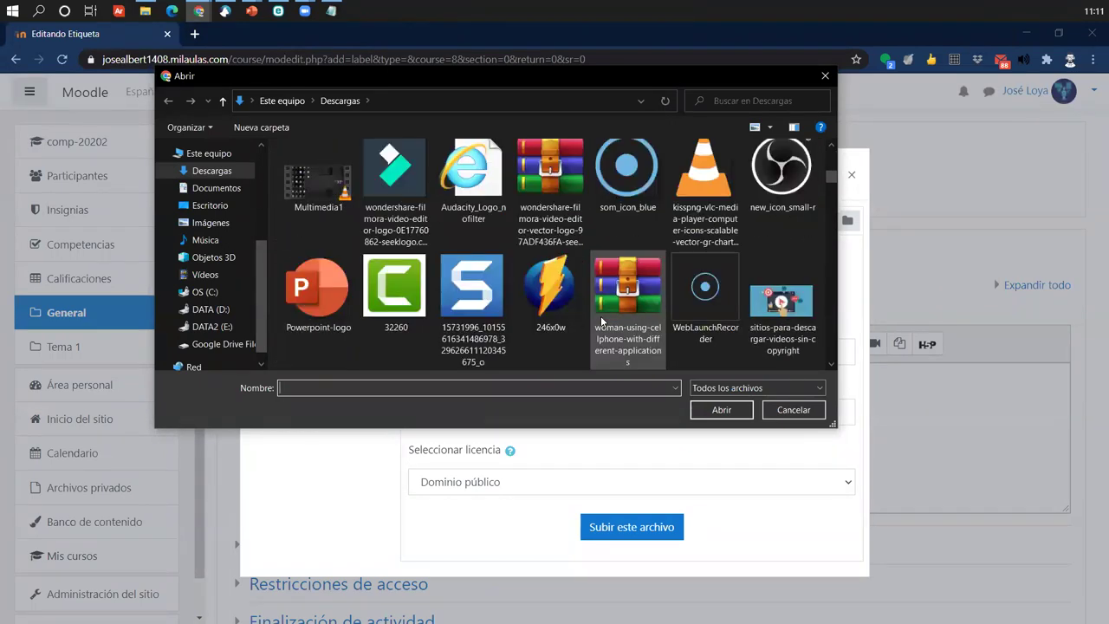
scroll(601, 320, "down", 10)
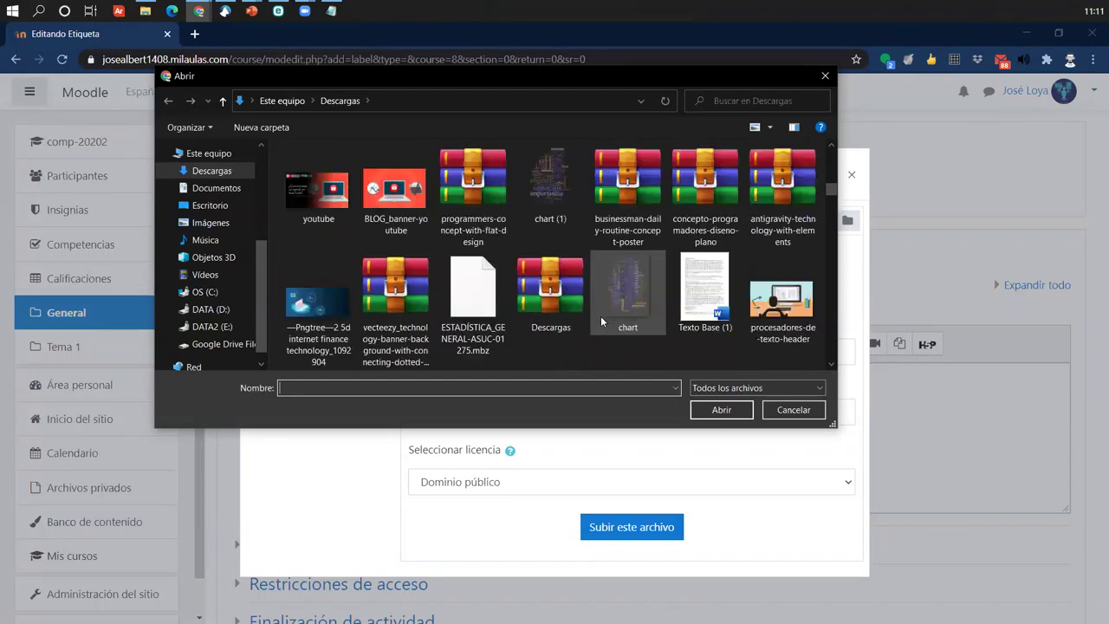
scroll(602, 321, "down", 3)
scroll(601, 321, "down", 1)
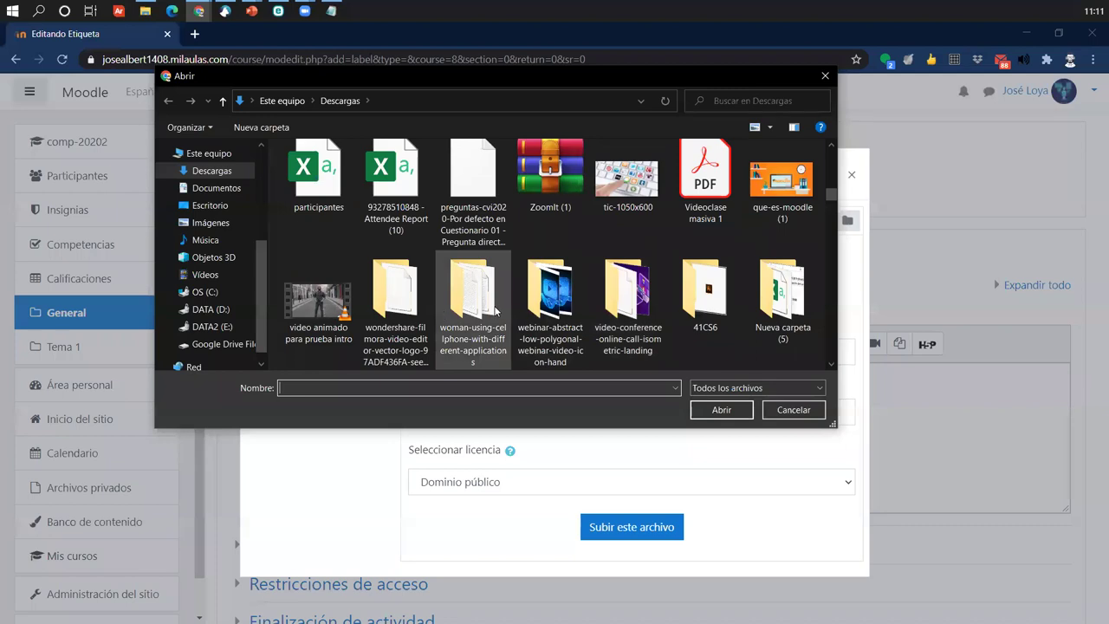
scroll(496, 310, "down", 1)
double_click(705, 299)
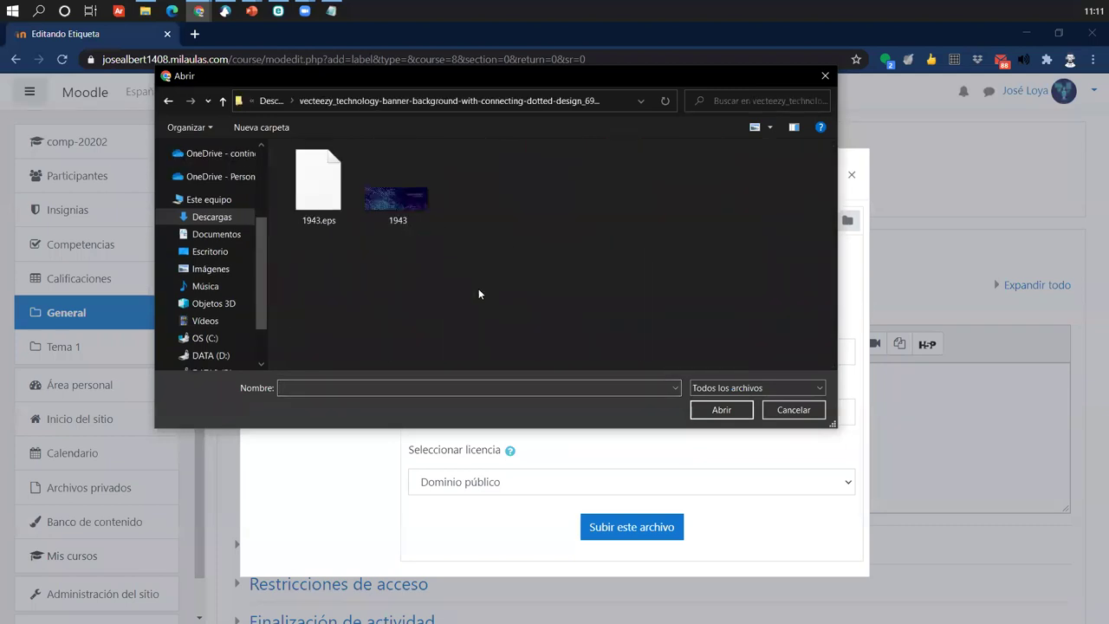
left_click(393, 198)
left_click(718, 409)
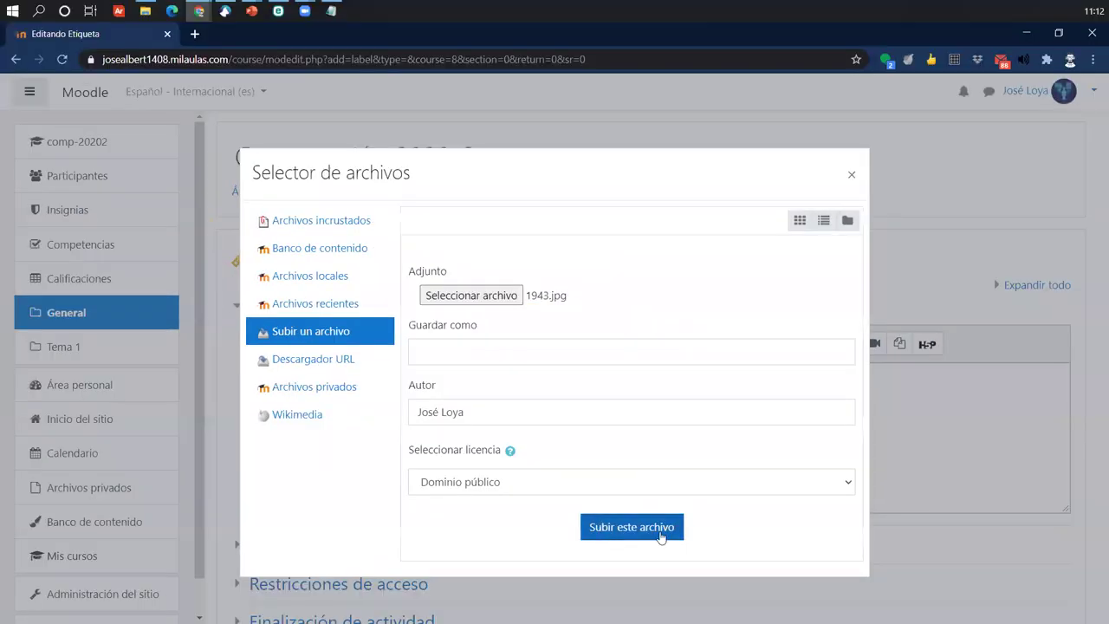
- Upload 1943.jpg (7200 x 2595) and try saving it without a description
left_click(639, 529)
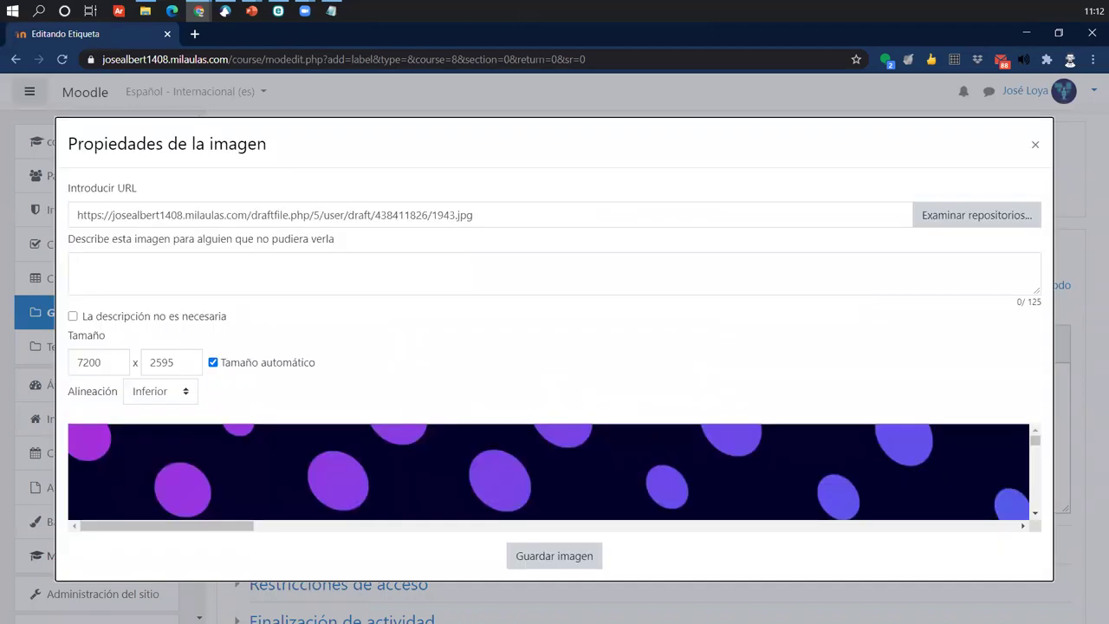
scroll(699, 457, "down", 6)
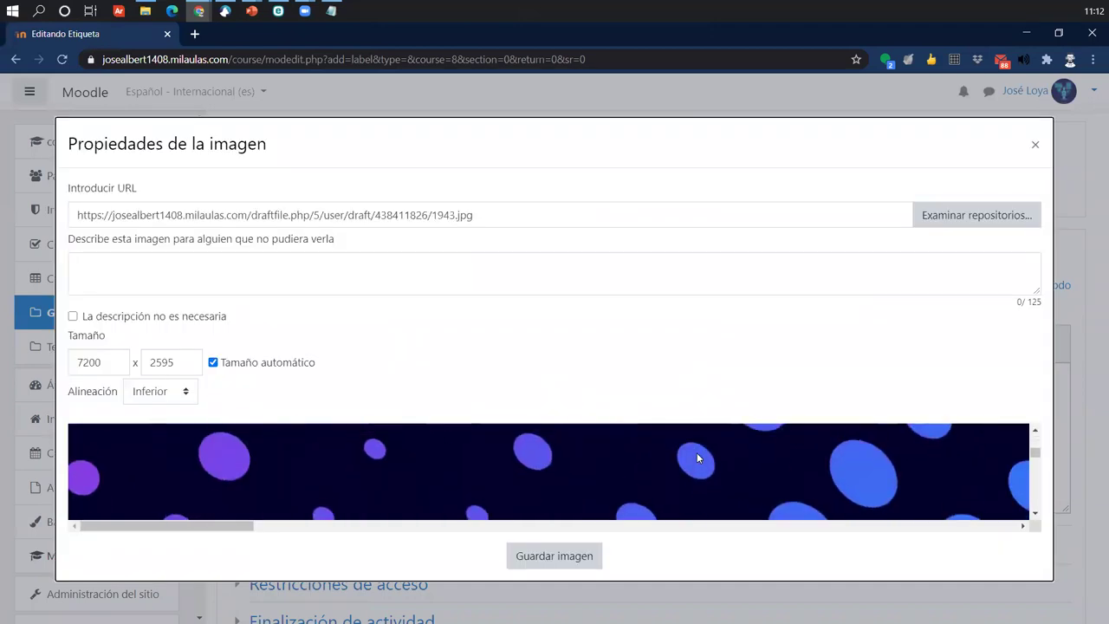
scroll(698, 458, "down", 3)
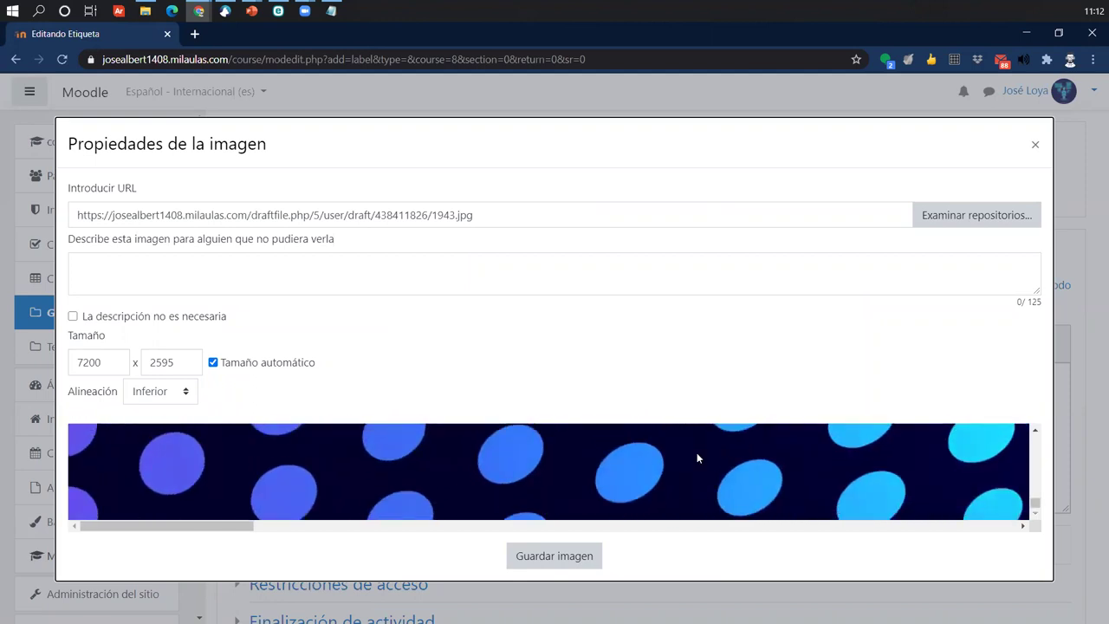
scroll(697, 457, "up", 5)
scroll(697, 457, "up", 4)
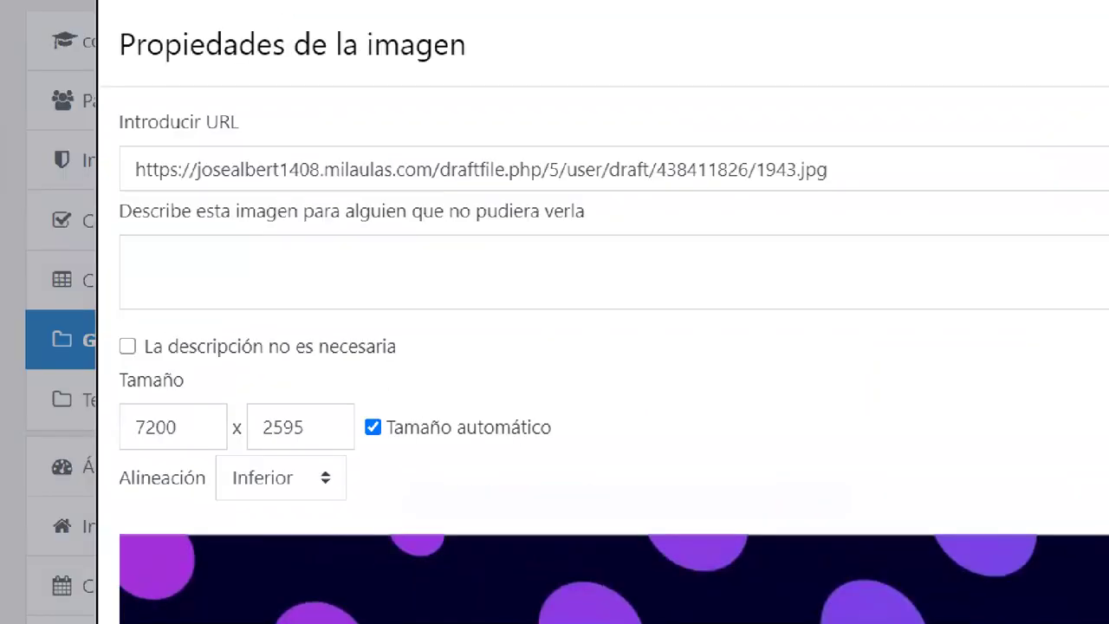
mouse_move(105, 94)
left_mouse_down()
mouse_move(113, 104)
mouse_move(539, 151)
mouse_move(618, 141)
mouse_move(662, 71)
mouse_move(744, 37)
left_mouse_up()
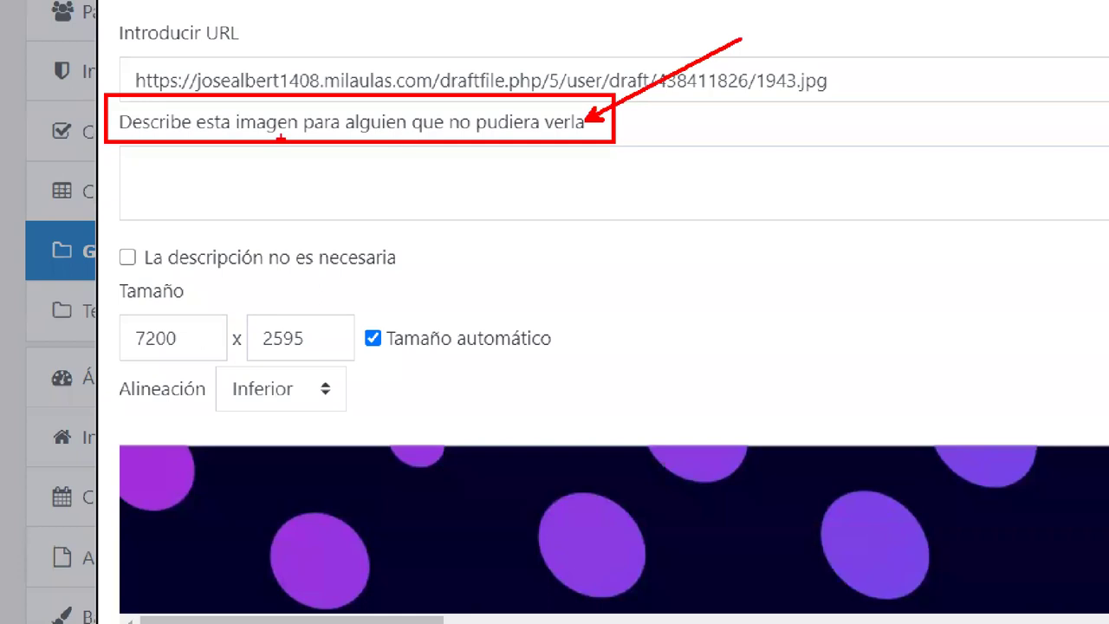
mouse_move(152, 189)
left_mouse_down()
mouse_move(232, 167)
mouse_move(388, 182)
mouse_move(742, 170)
left_mouse_up()
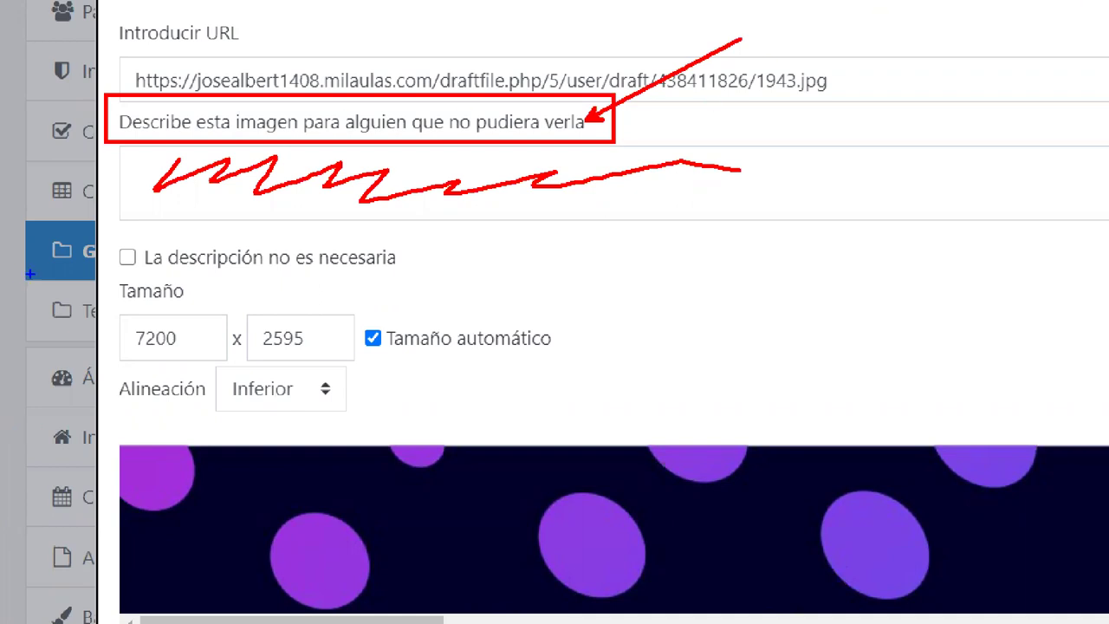
mouse_move(104, 223)
left_mouse_down()
mouse_move(381, 290)
mouse_move(436, 279)
left_mouse_up()
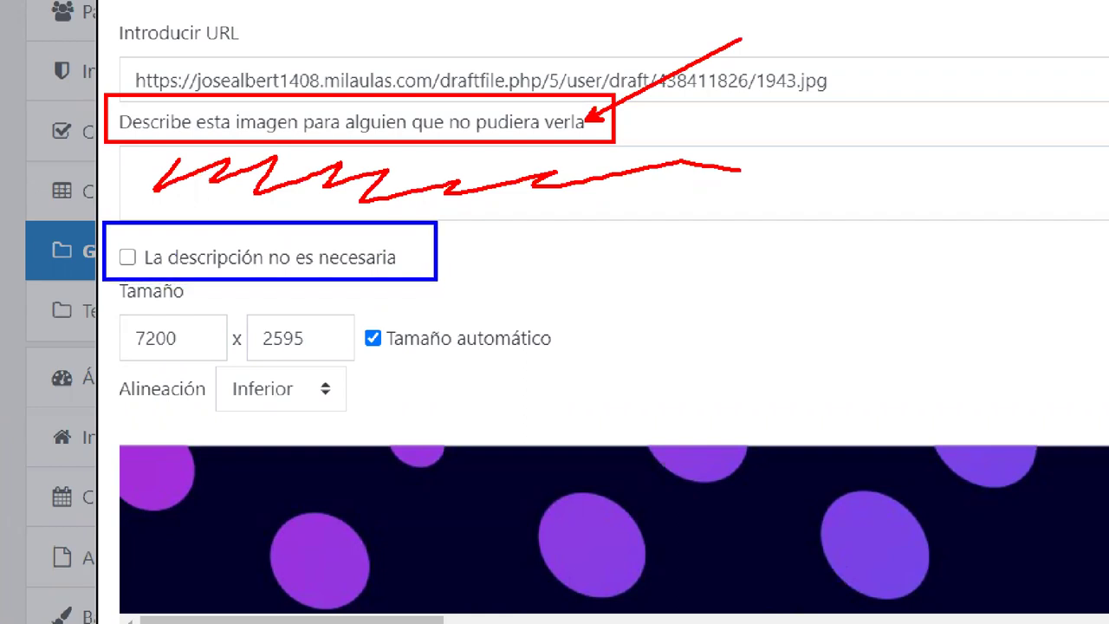
mouse_move(122, 246)
left_mouse_down()
mouse_move(128, 267)
mouse_move(143, 225)
left_mouse_up()
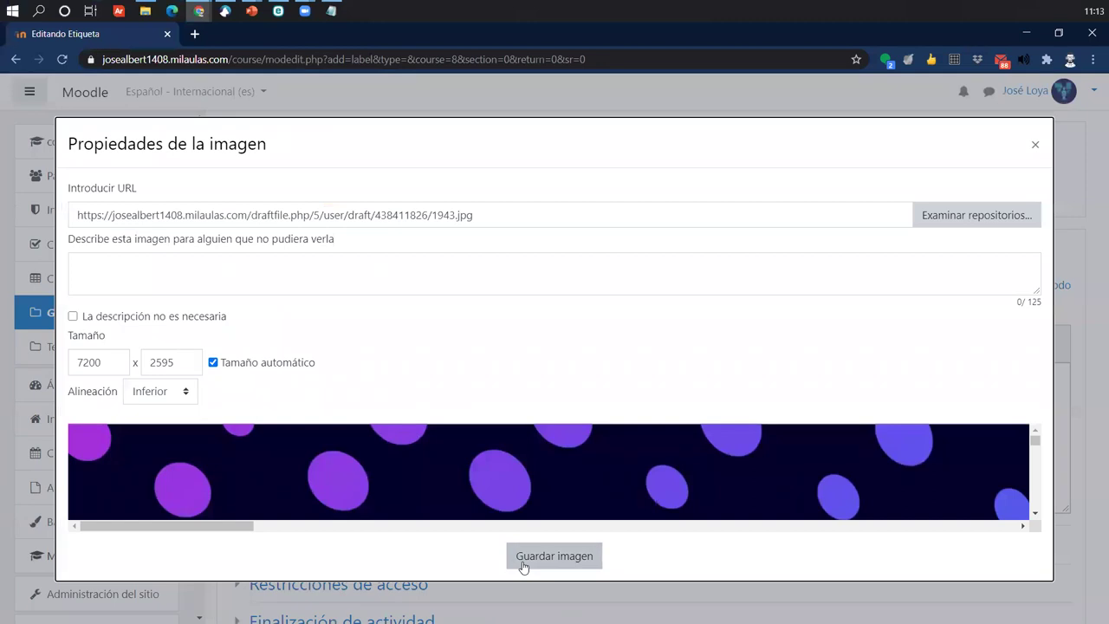
left_click(538, 561)
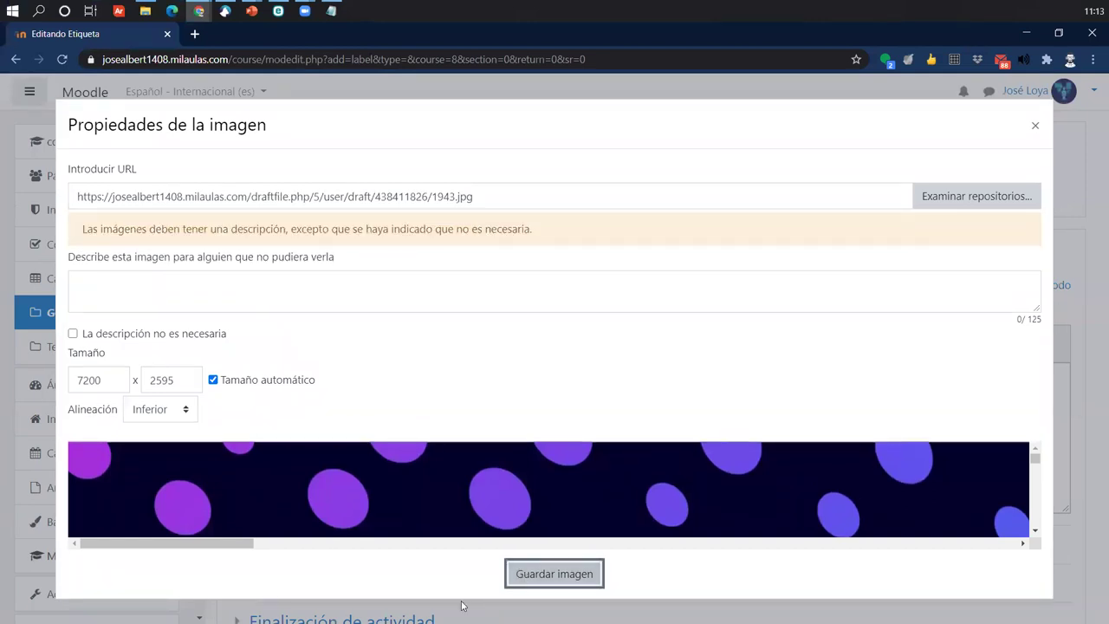
- Mark the banner as needing no description, insert it, and save the label to the course
left_click(176, 336)
left_click(561, 555)
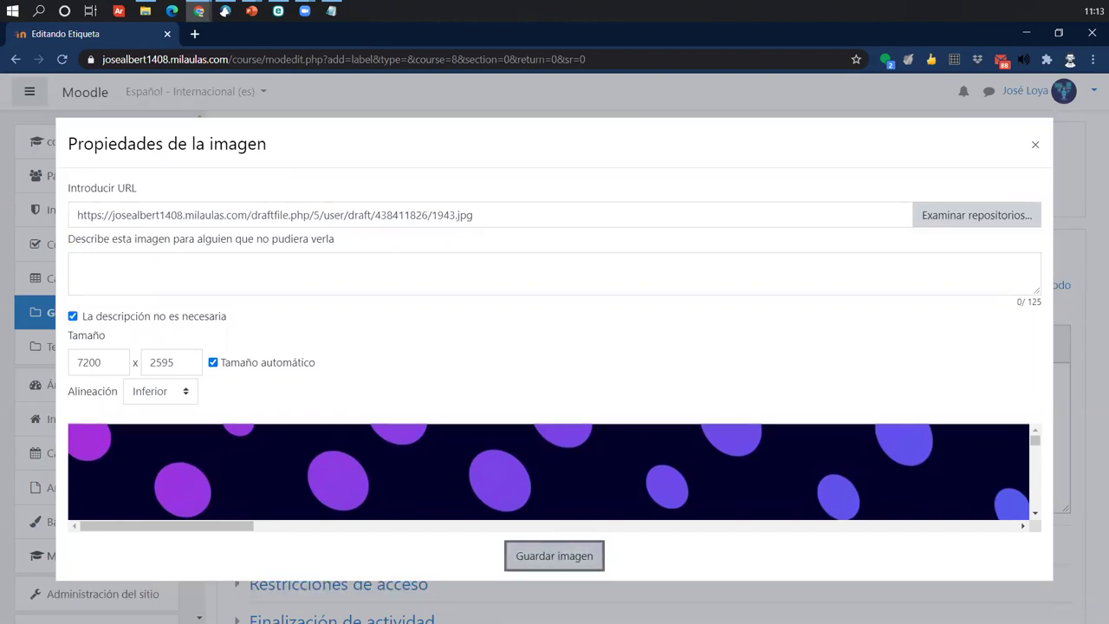
left_click_drag(1065, 443, 1068, 482)
scroll(364, 498, "down", 3)
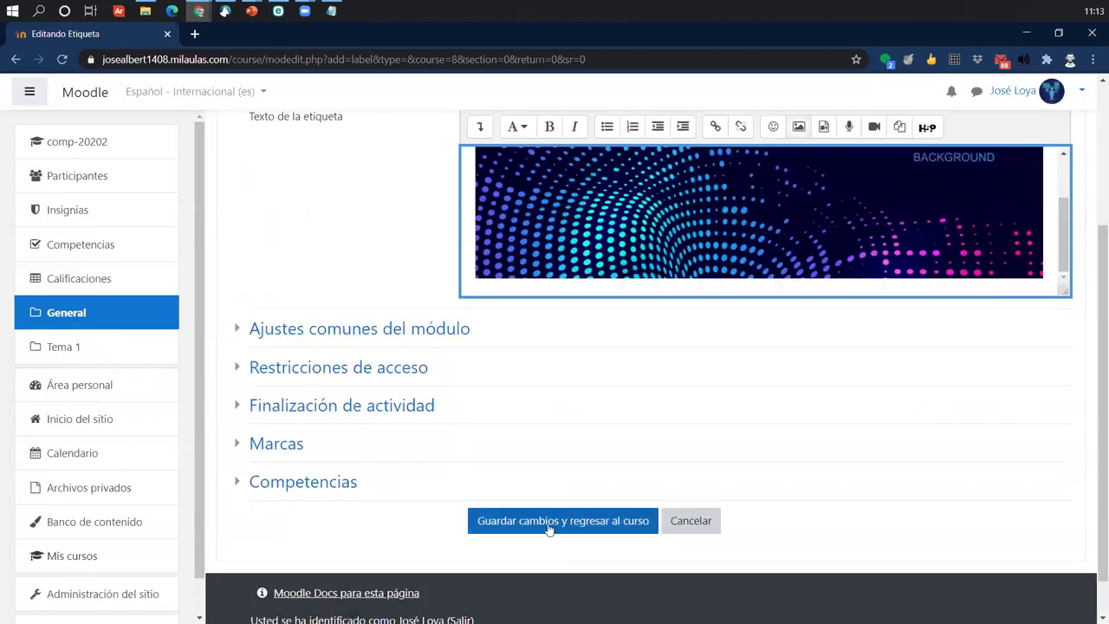
key("Return")
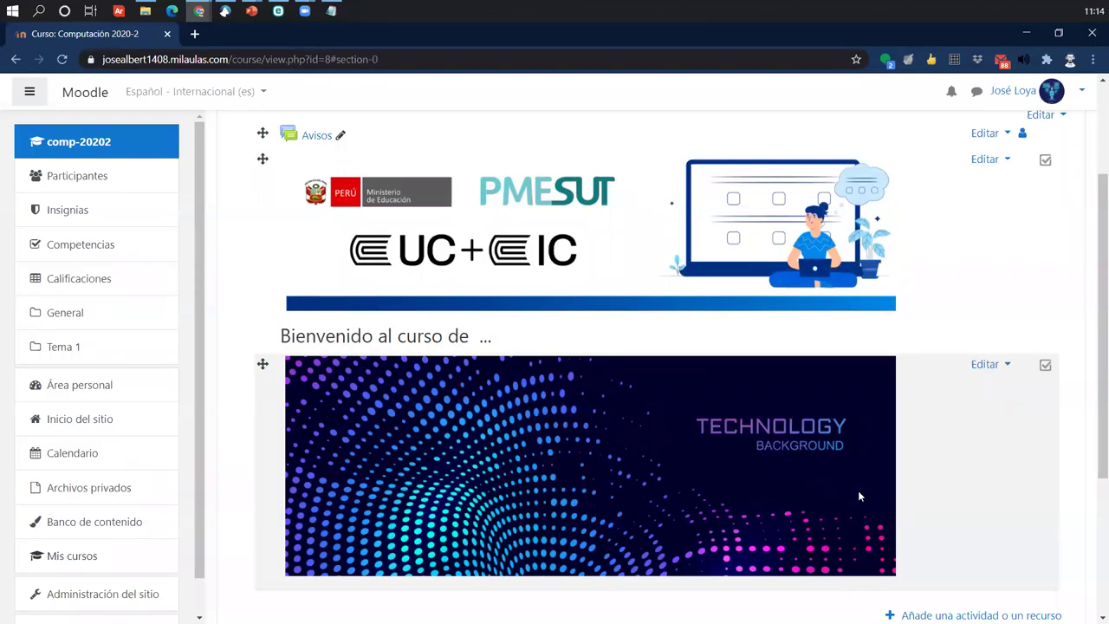
- Delete the TECHNOLOGY BACKGROUND banner label from its Editar menu and confirm
left_click(988, 365)
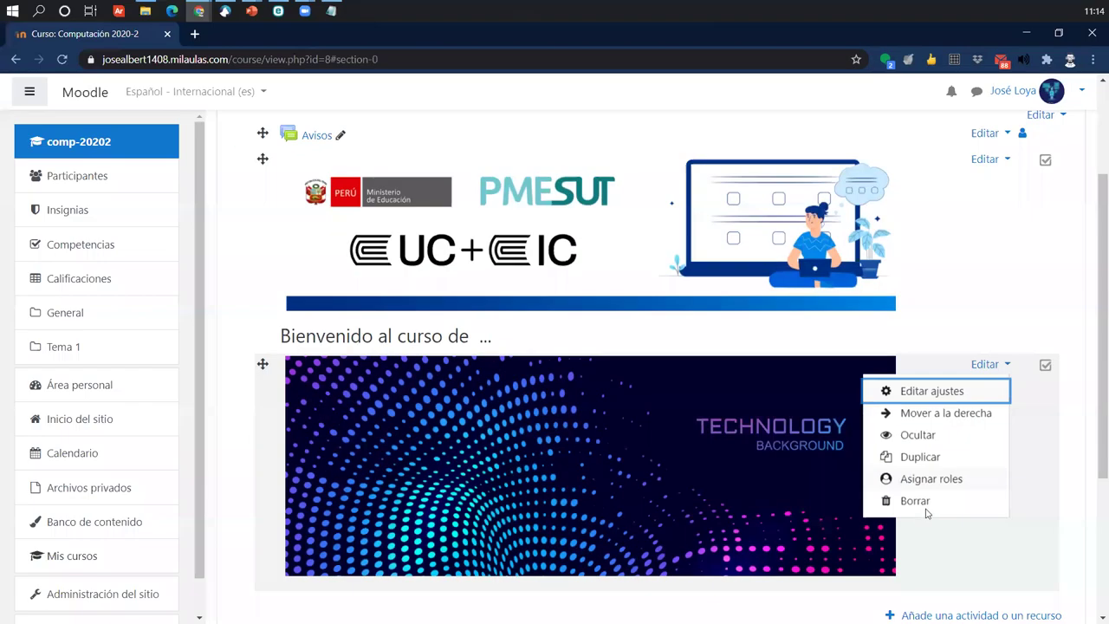
left_click(914, 501)
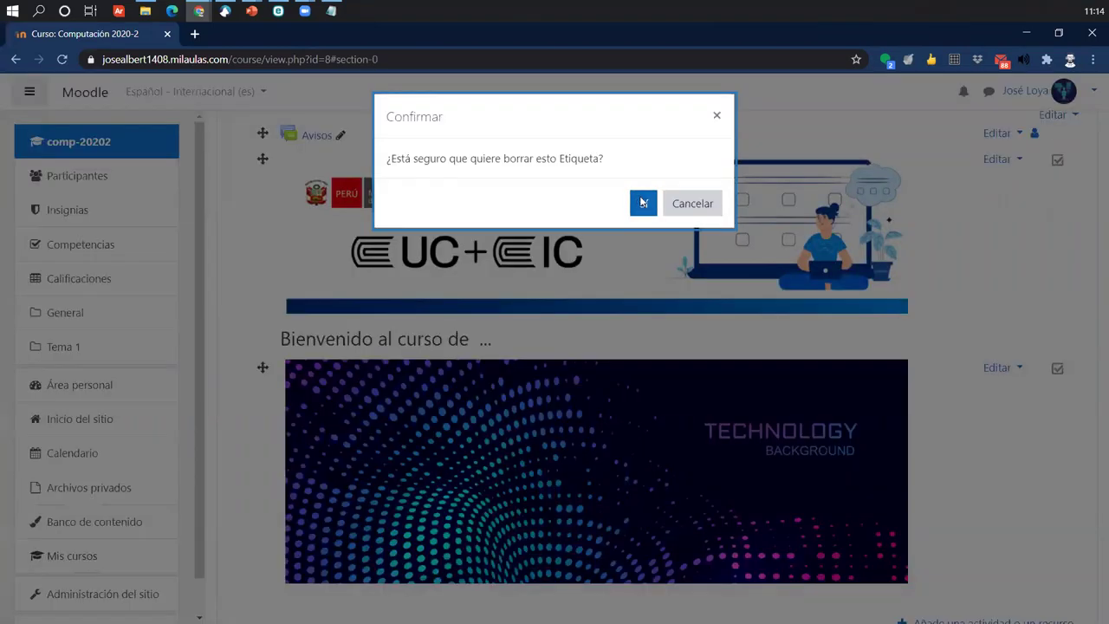
left_click(643, 203)
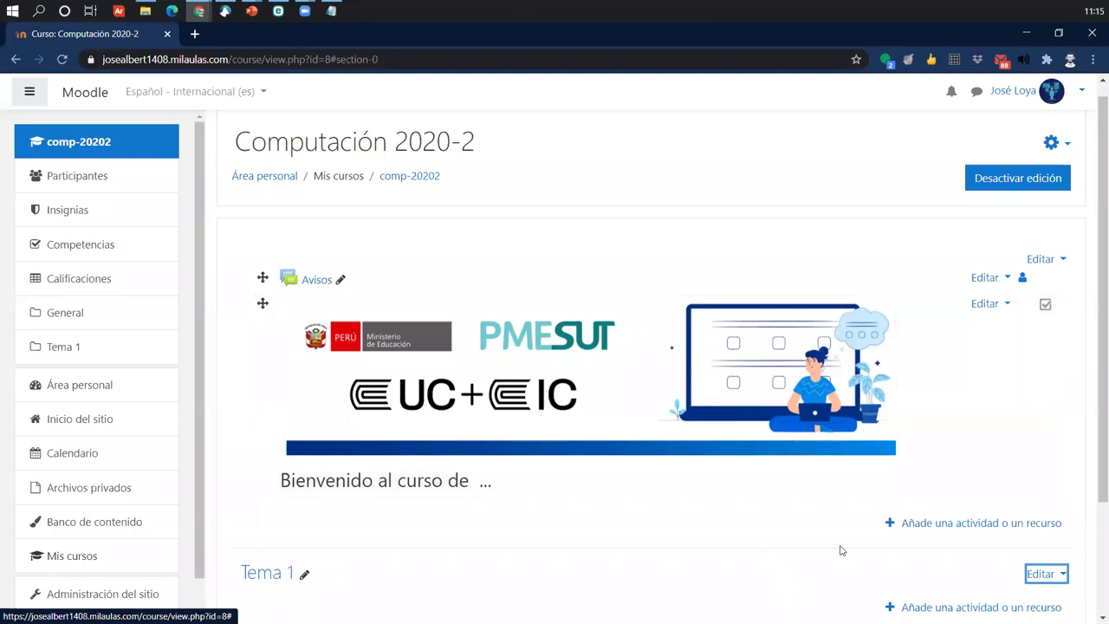
- Open a new URL resource form in General, plus a new browser tab
left_click(976, 525)
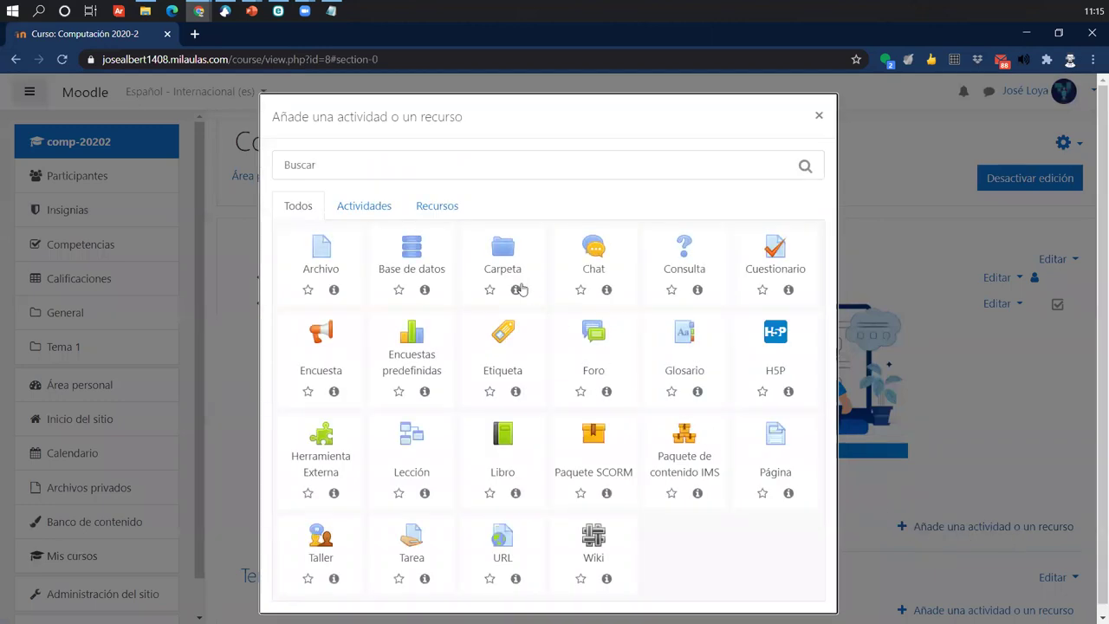
left_click(450, 207)
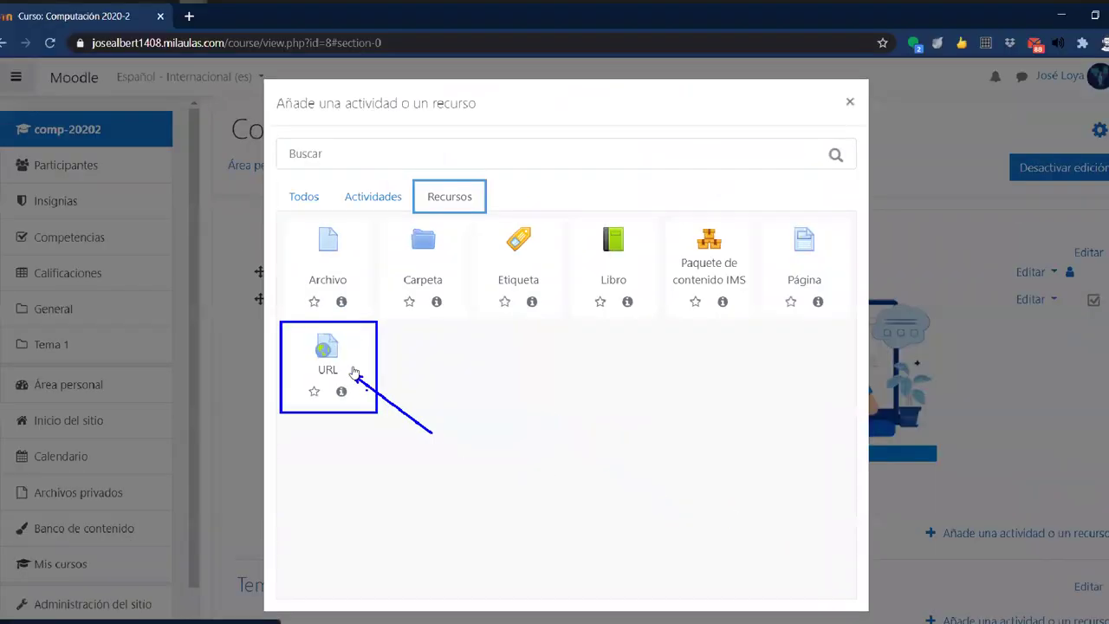
left_click(418, 345)
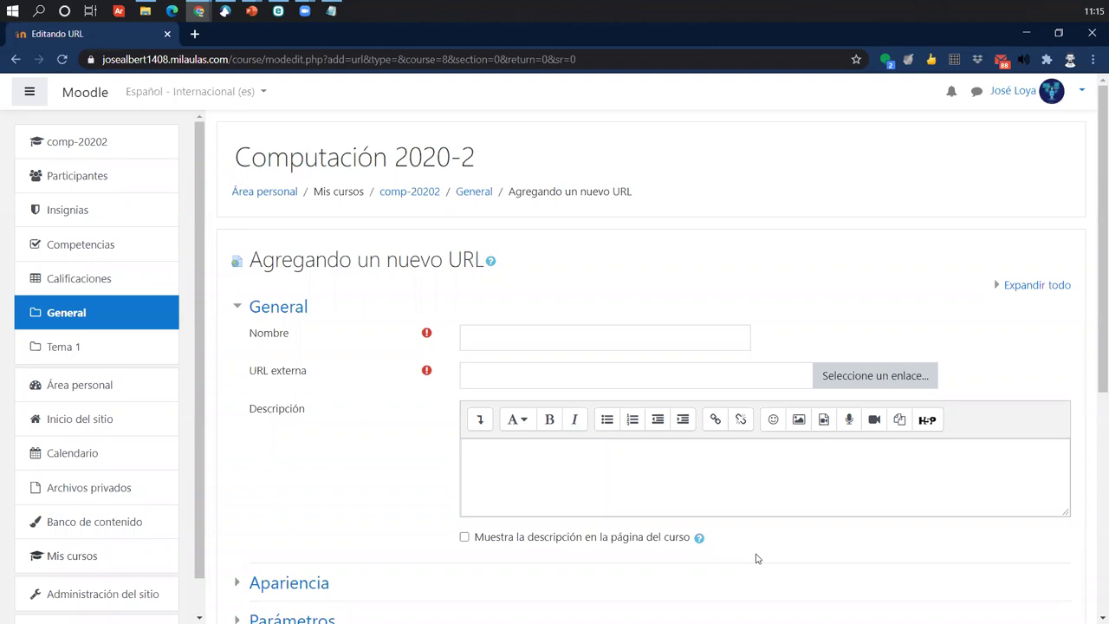
key("ctrl+t")
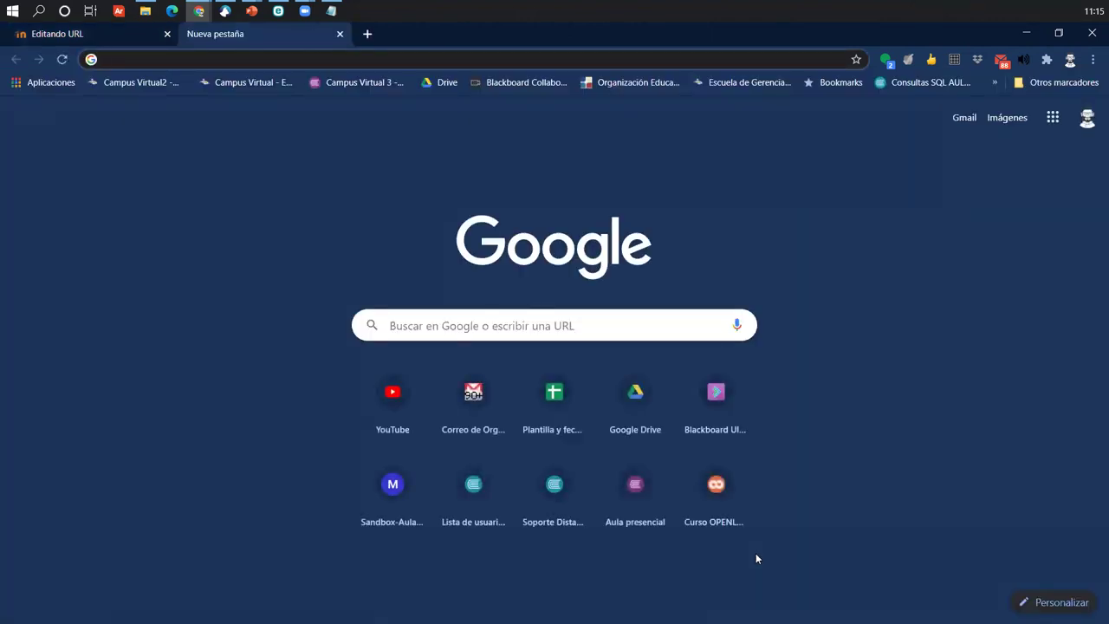
- Search YouTube for 'computacion' and open the software vs systems engineering video
type("your")
key("BackSpace")
key("BackSpace")
key("BackSpace")
key("BackSpace")
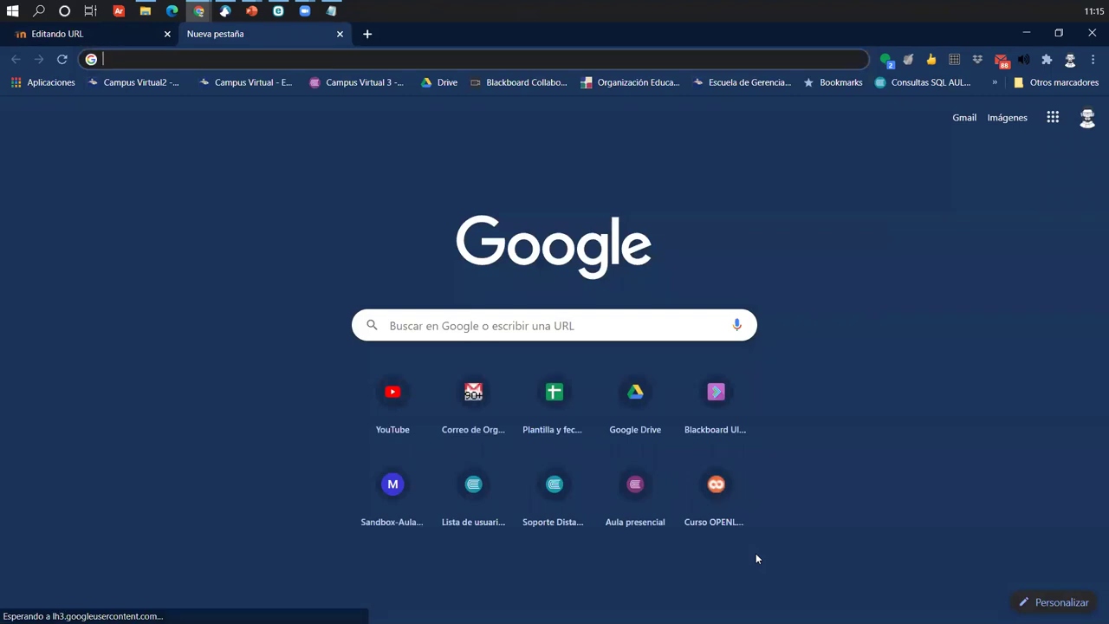
left_click(385, 409)
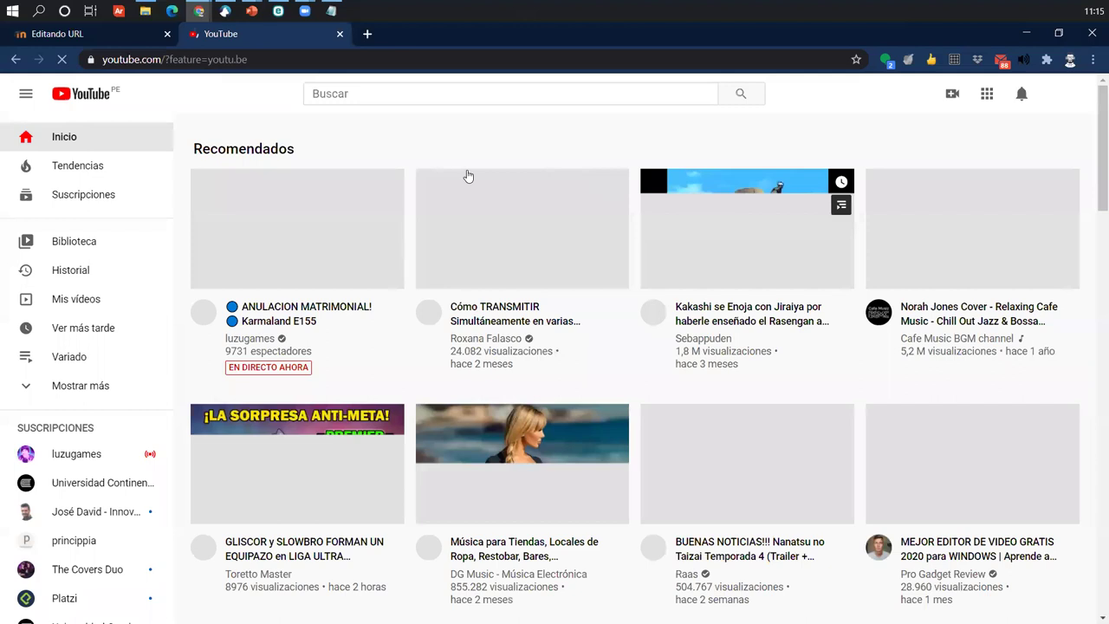
left_click(444, 93)
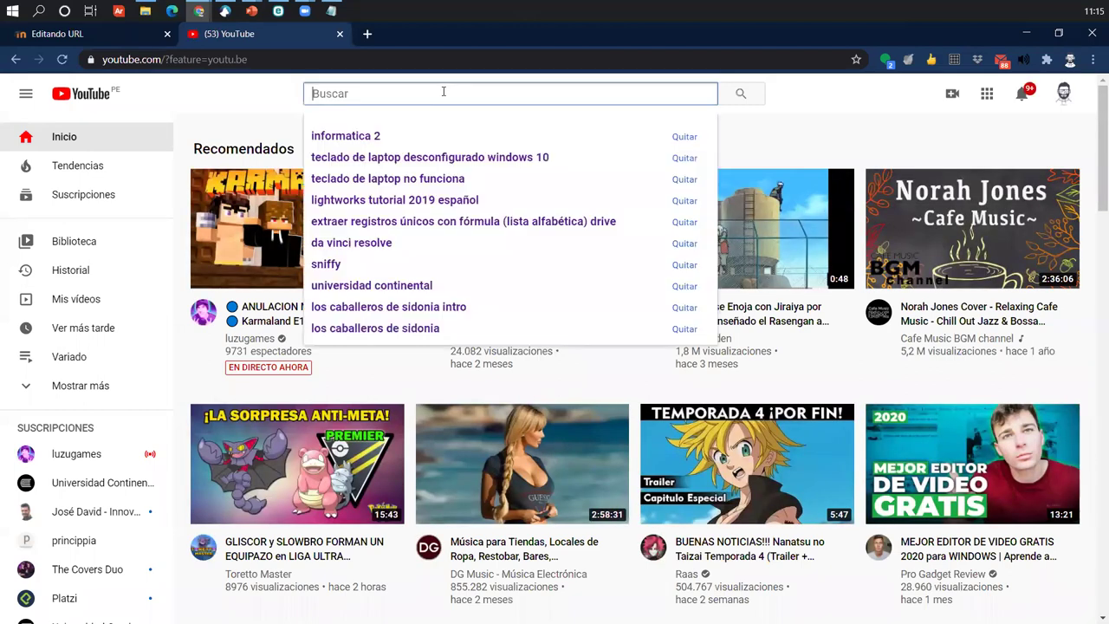
left_click(279, 111)
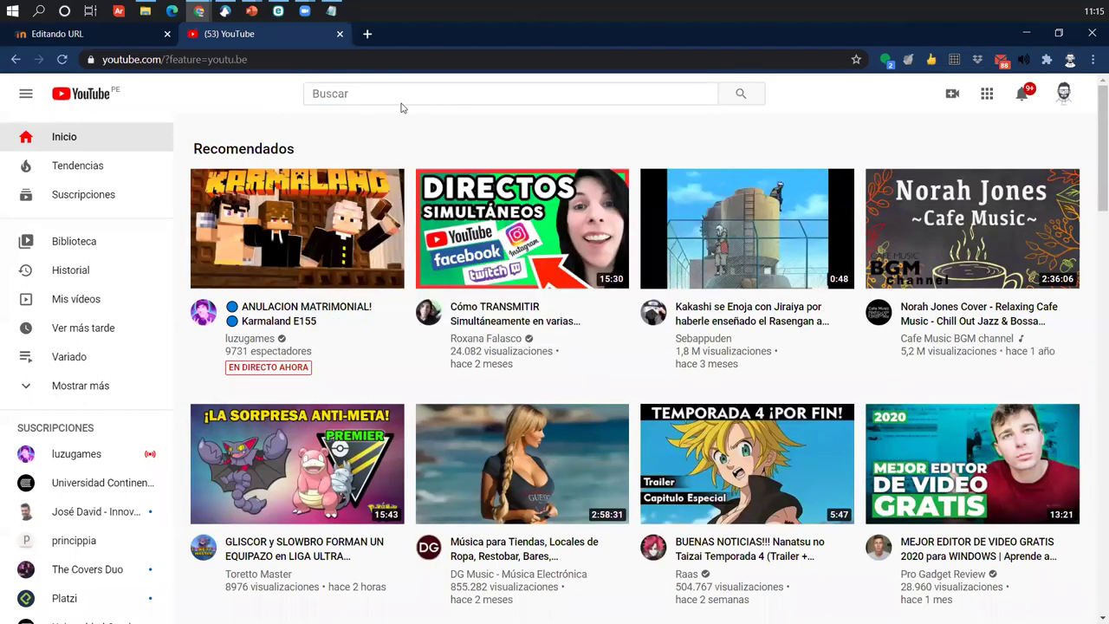
left_click(400, 93)
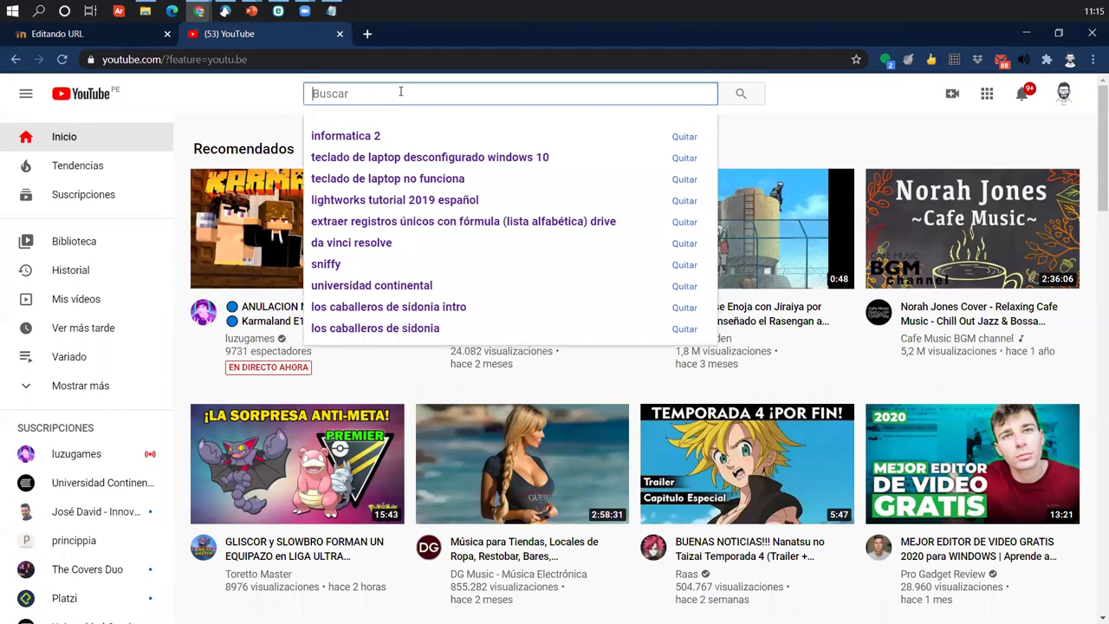
type("computacion")
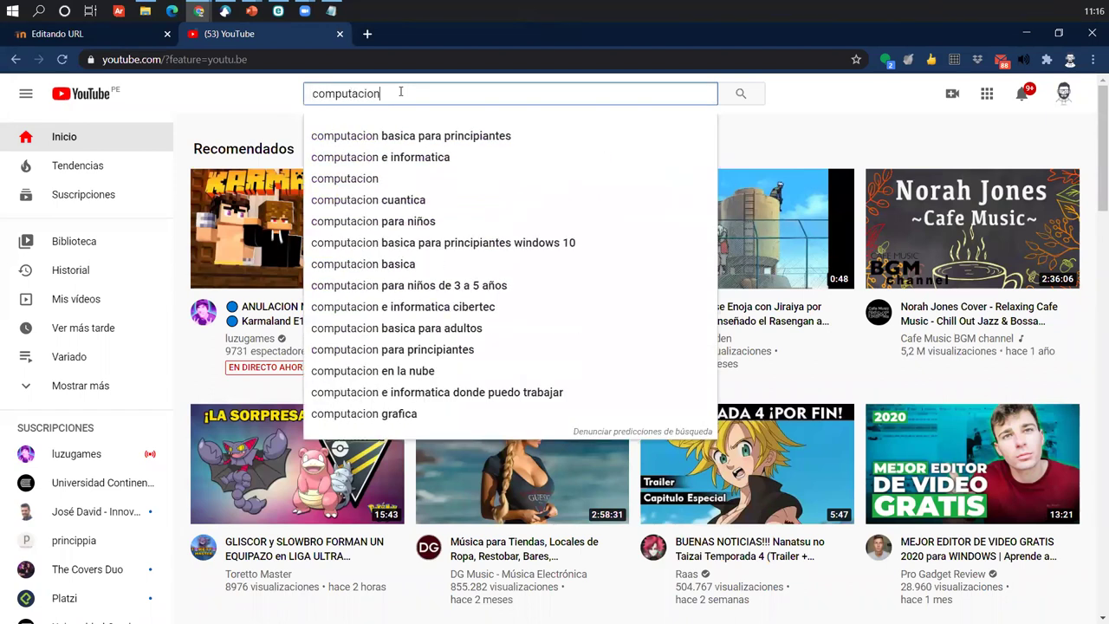
key("Return")
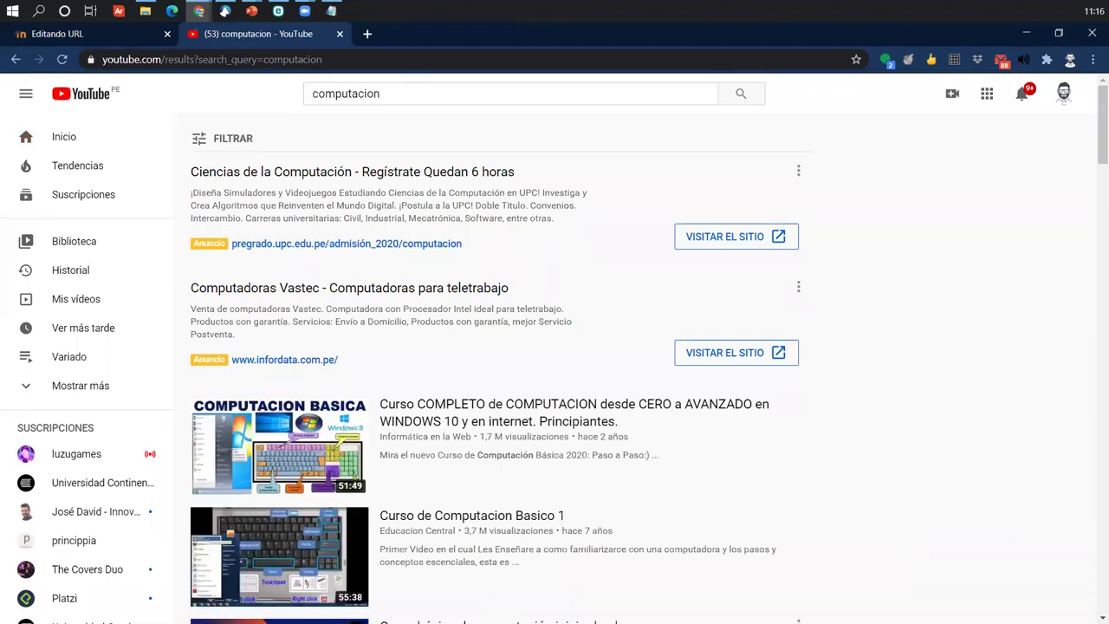
scroll(508, 535, "down", 3)
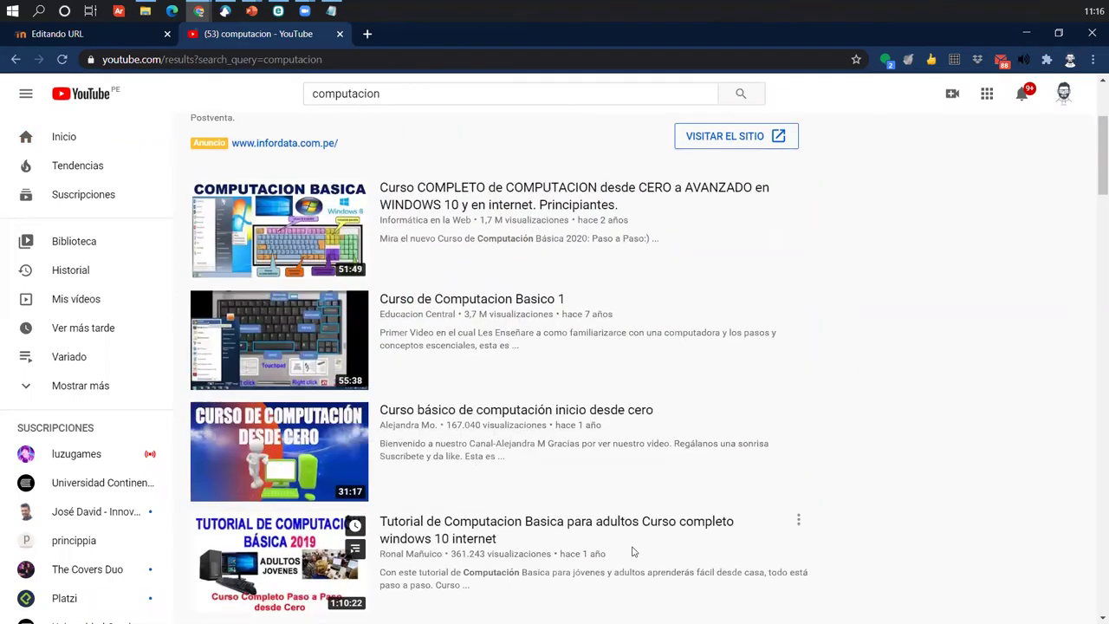
scroll(575, 517, "down", 4)
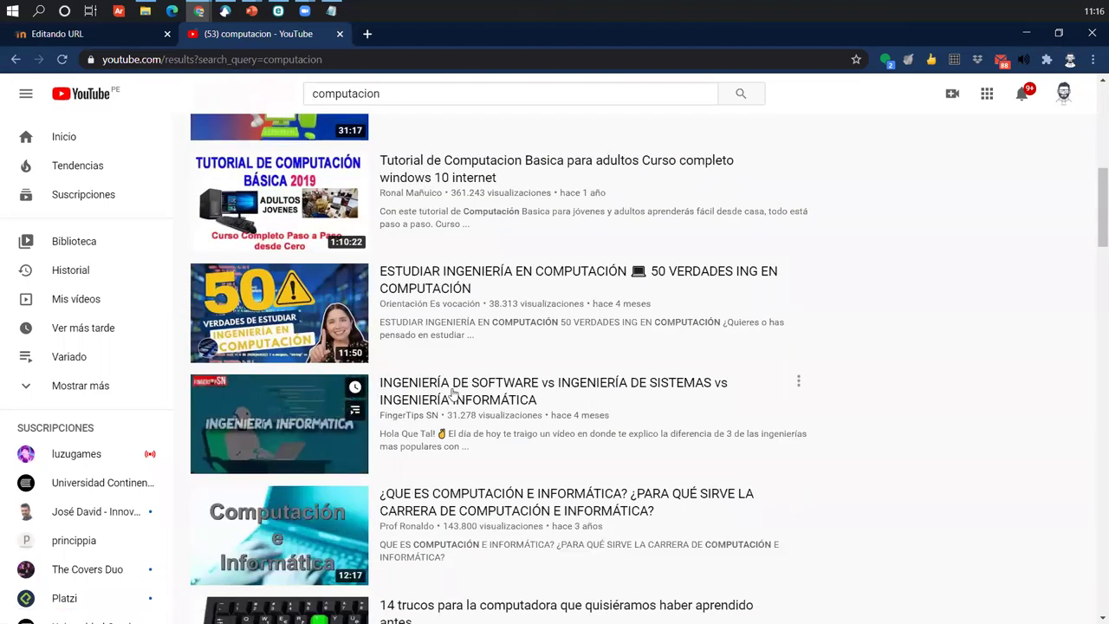
left_click(262, 405)
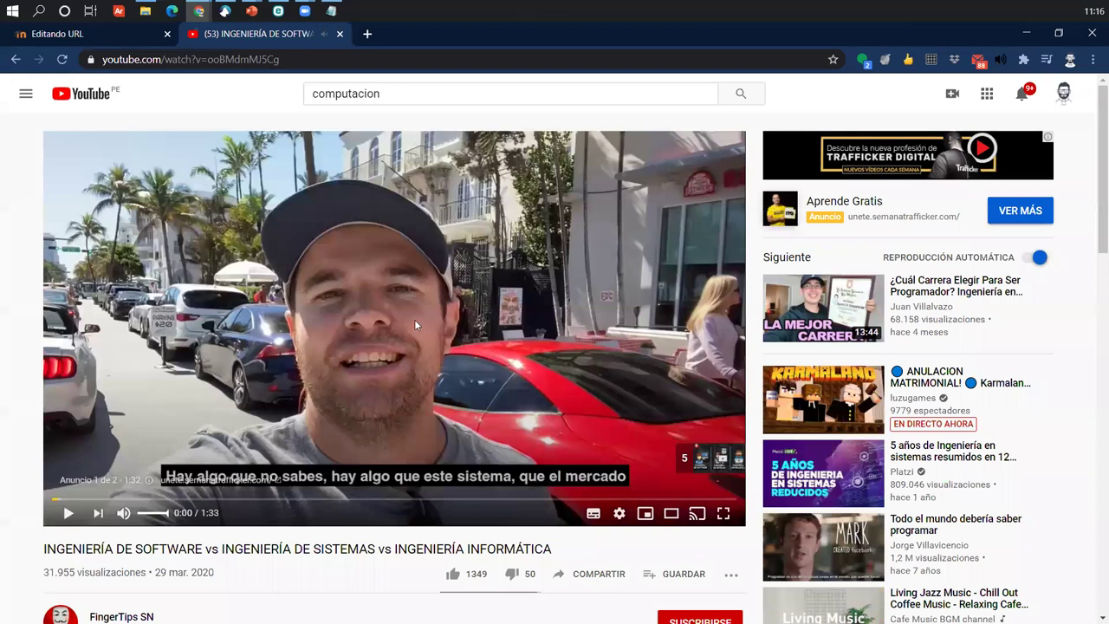
- Paste the video's watch address into the Moodle form's URL externa field
scroll(337, 331, "down", 5)
scroll(332, 386, "up", 5)
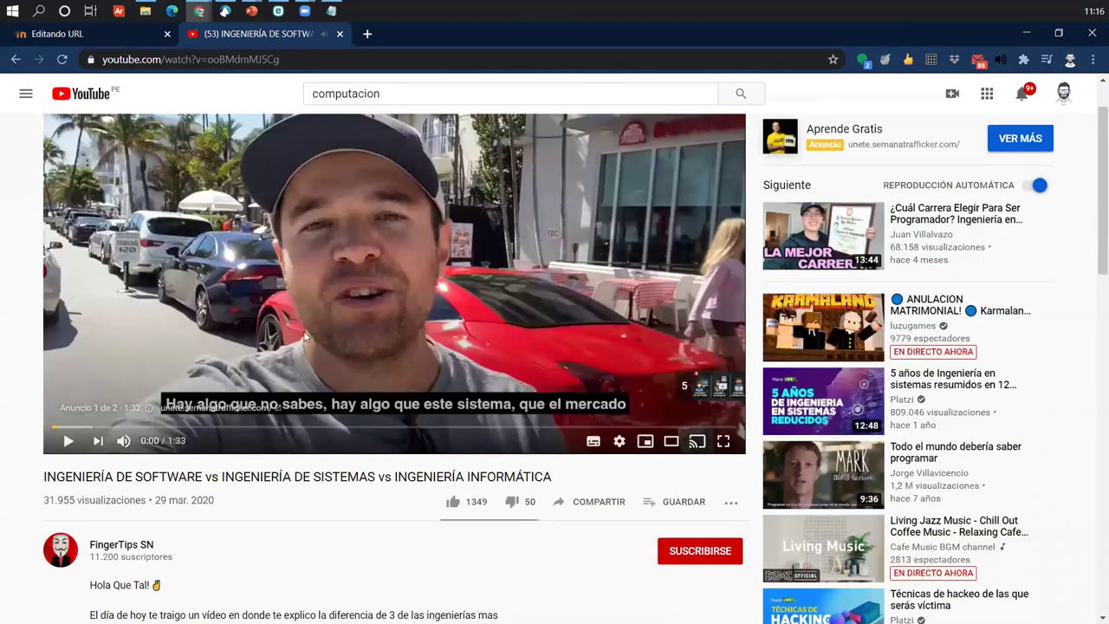
left_click(317, 57)
key("ctrl+c")
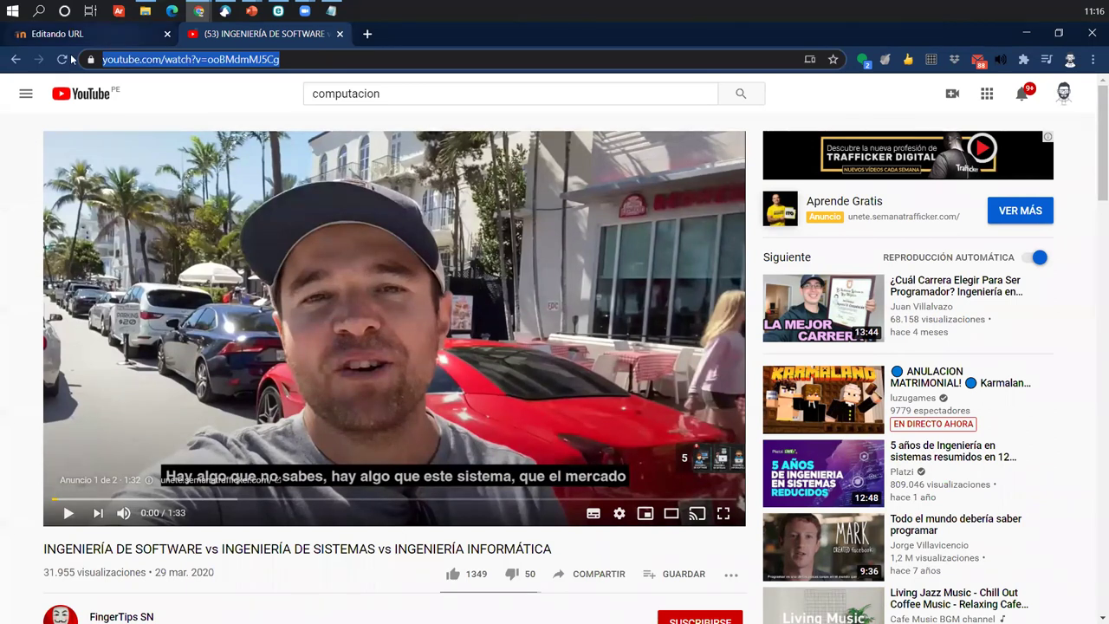
left_click(111, 34)
left_click(478, 379)
key("ctrl+v")
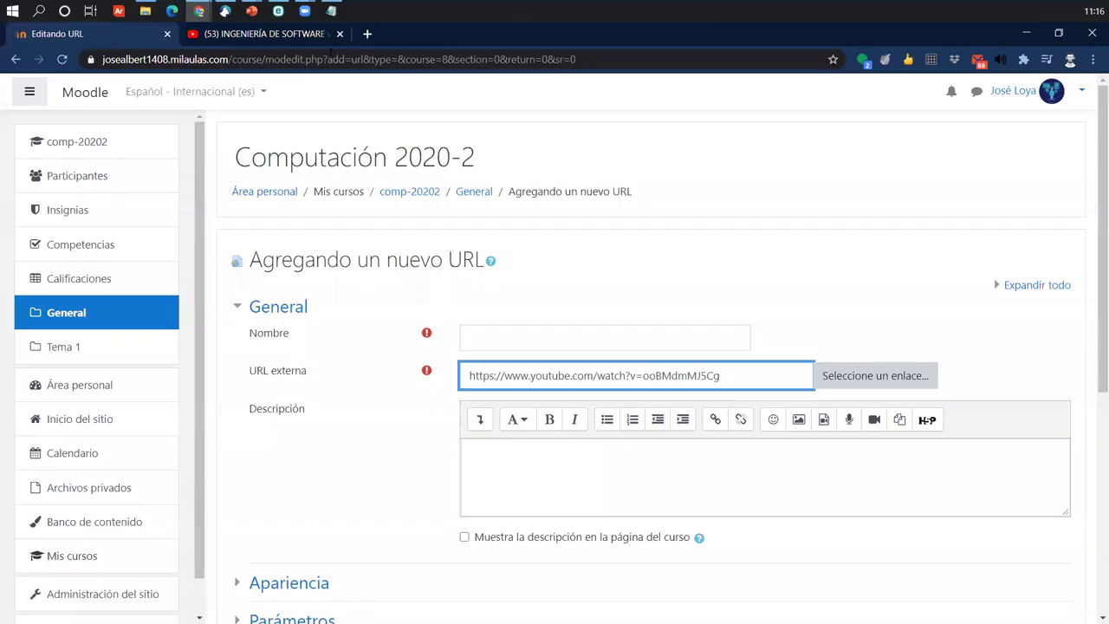
key("ctrl+Tab")
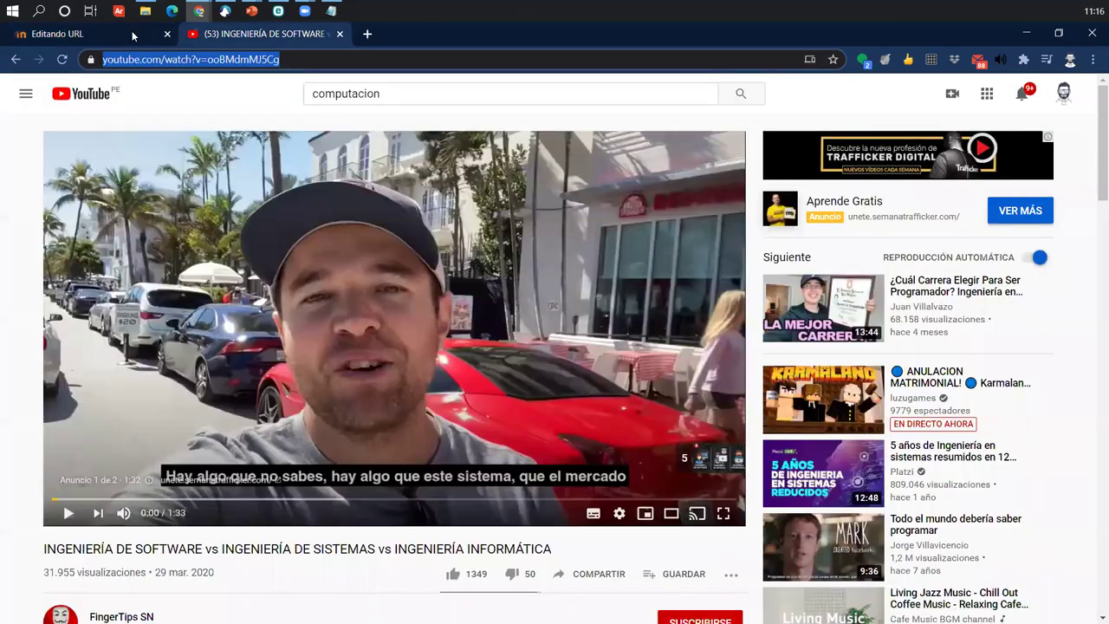
key("ctrl+c")
key("ctrl+shift+Tab")
key("ctrl+v")
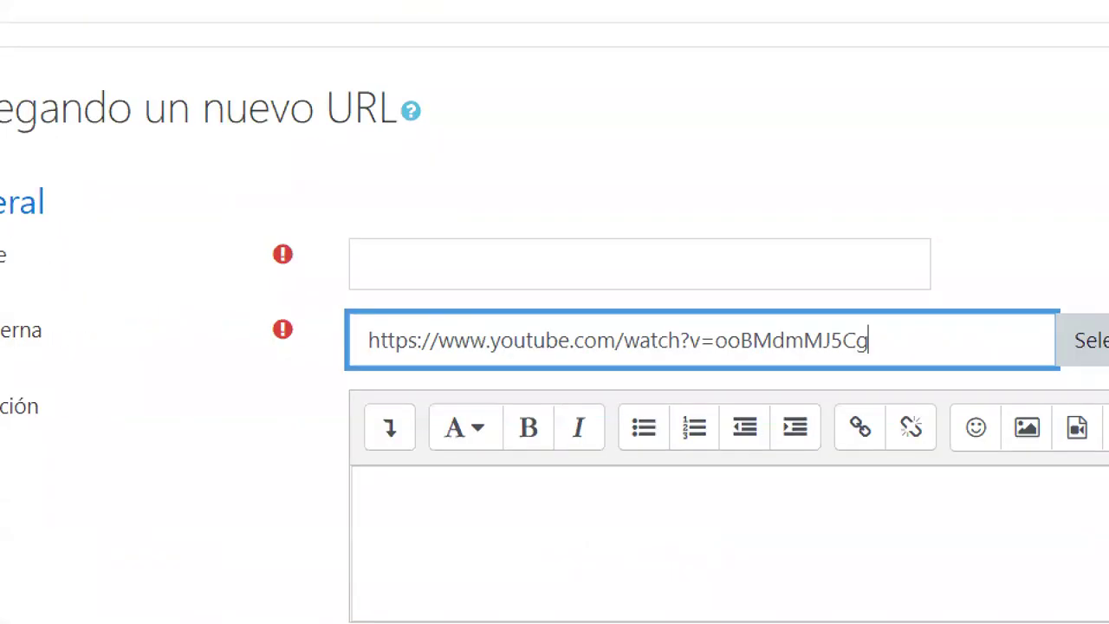
left_click(275, 34)
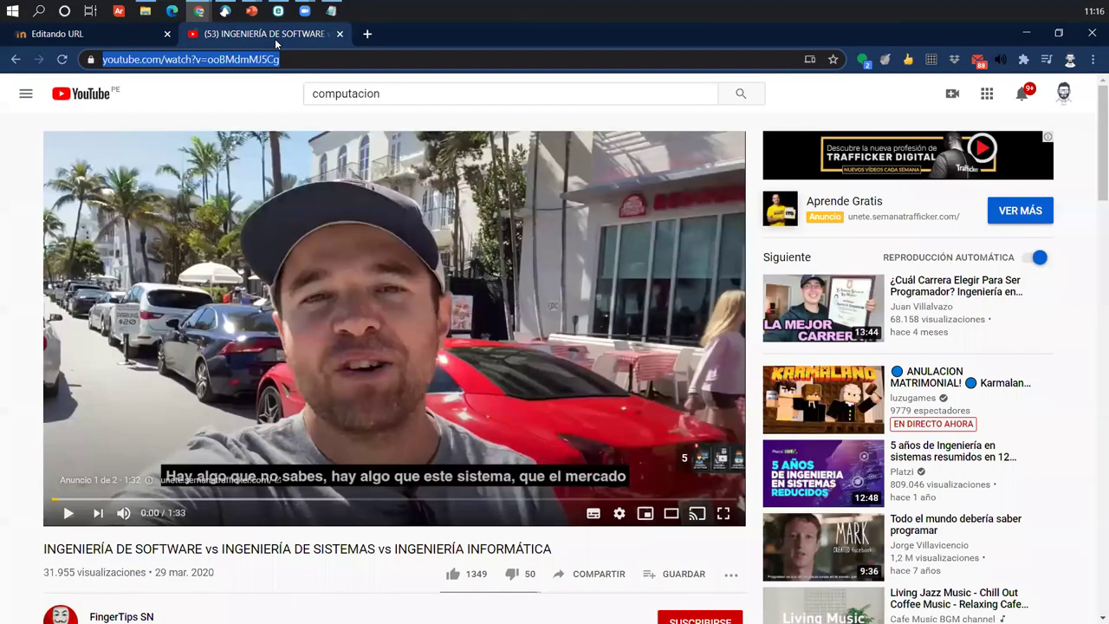
scroll(514, 540, "down", 1)
left_click(562, 506)
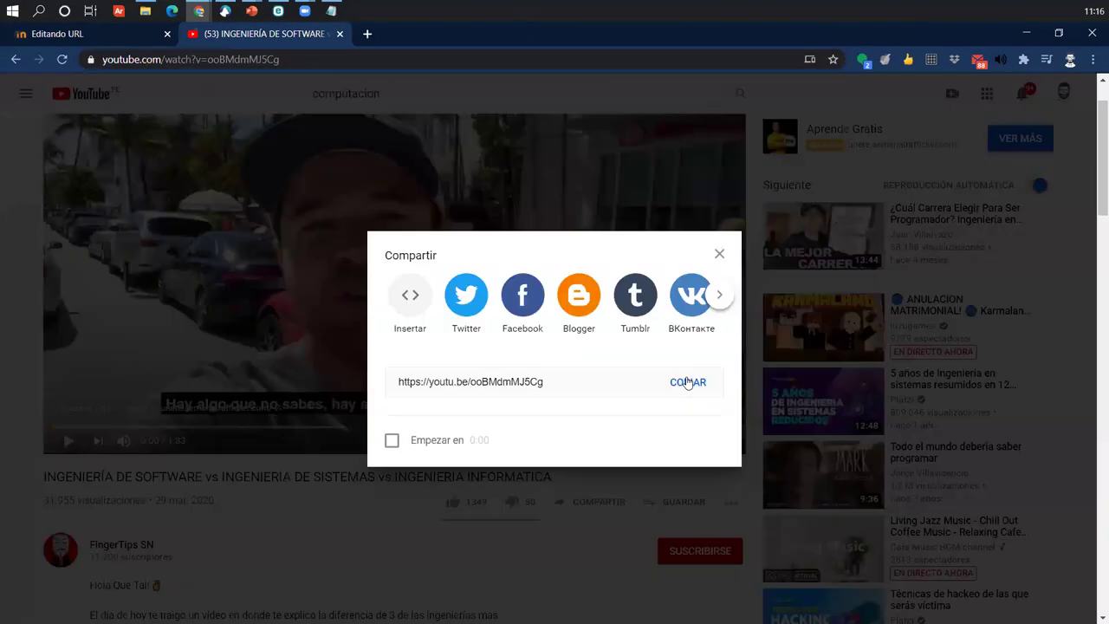
left_click(688, 382)
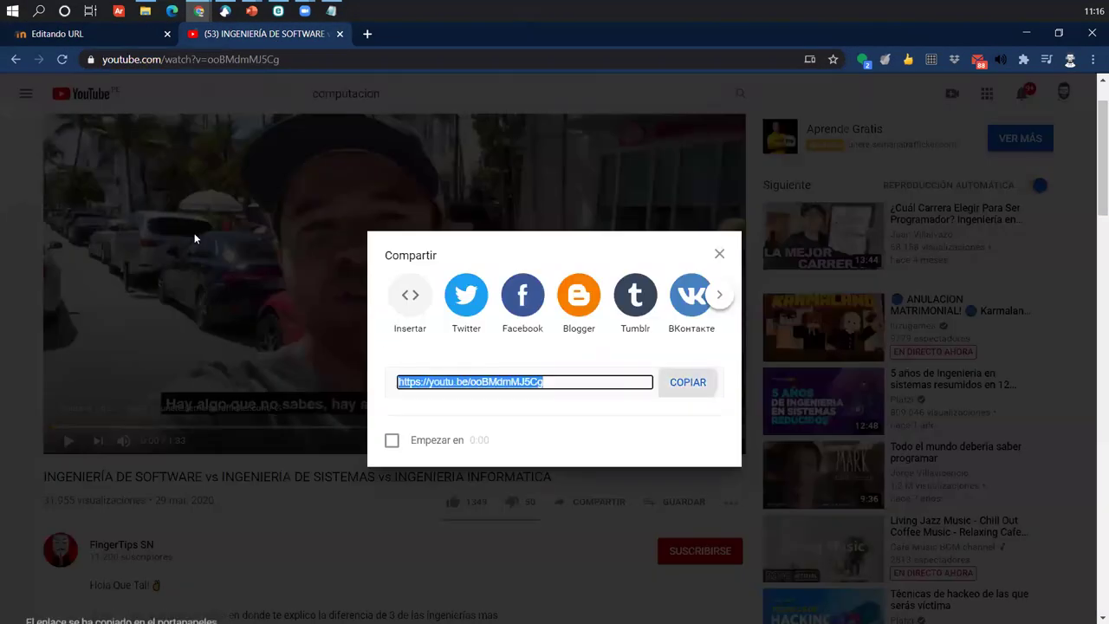
left_click(101, 34)
left_click_drag(732, 376, 387, 378)
key("ctrl+v")
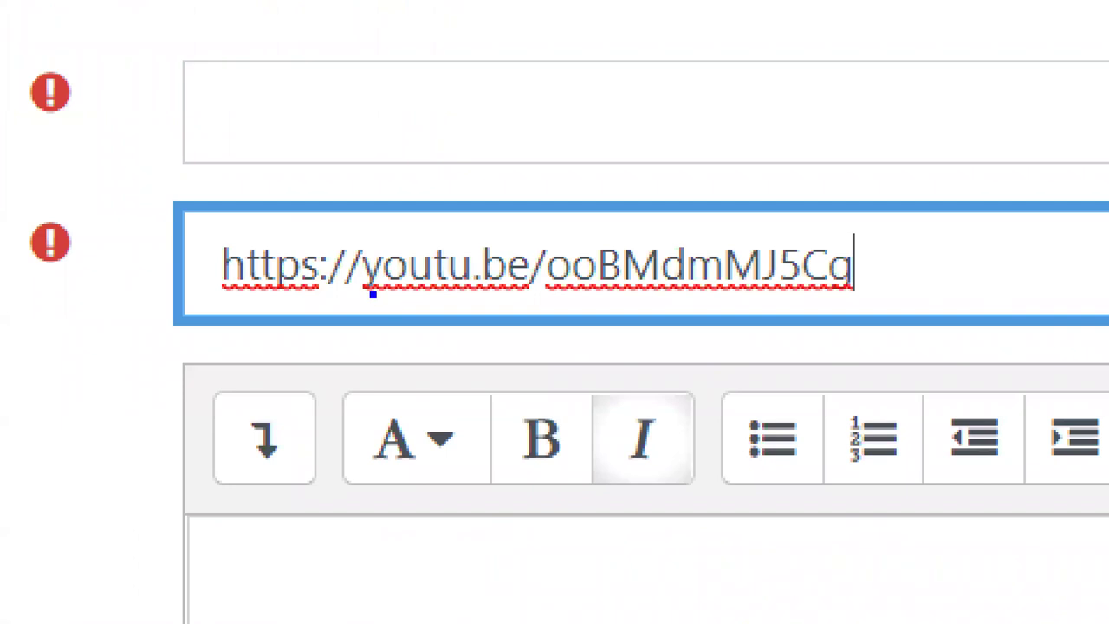
mouse_move(366, 290)
left_mouse_down()
mouse_move(364, 180)
mouse_move(289, 168)
mouse_move(162, 215)
mouse_move(185, 229)
mouse_move(193, 212)
left_mouse_up()
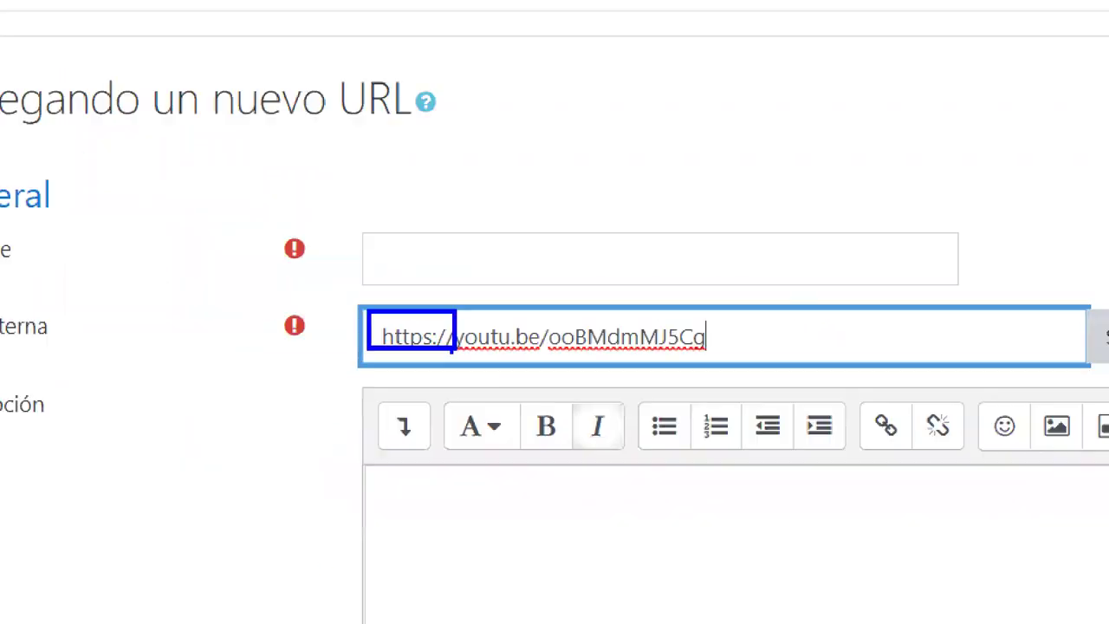
- Close YouTube's share dialog, name the resource 'Mira el video', and expand Apariencia
left_click(298, 37)
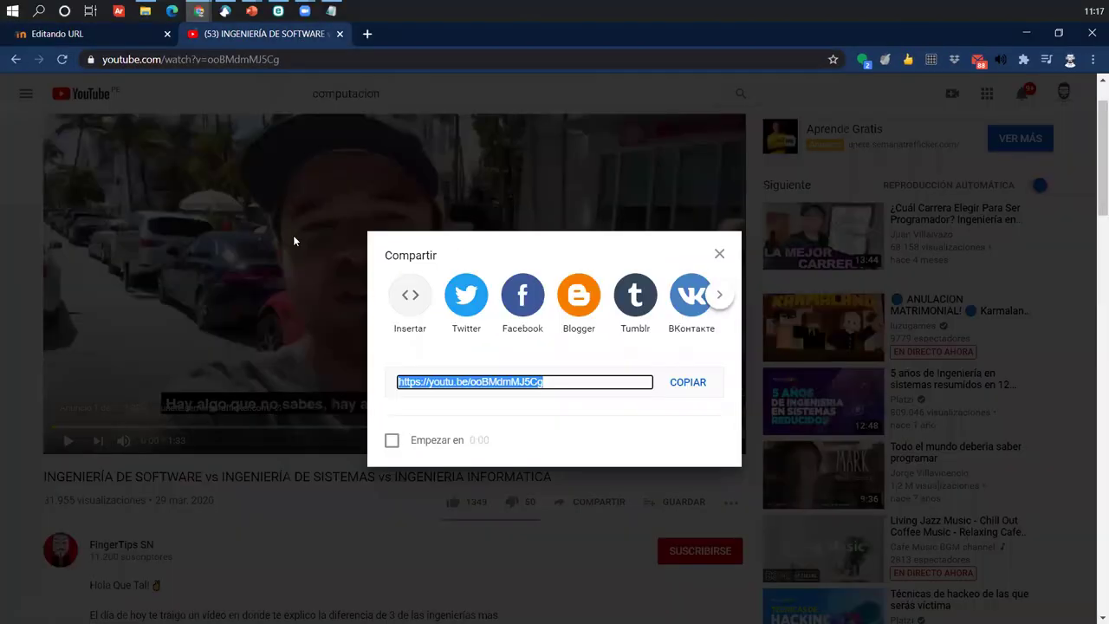
left_click(293, 240)
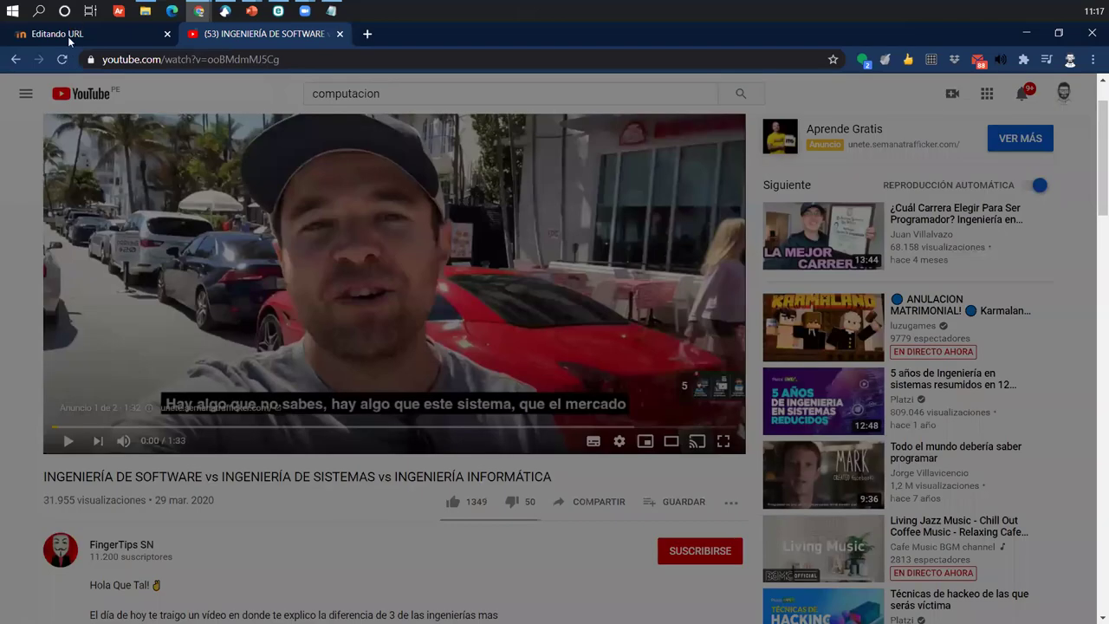
left_click(68, 37)
left_click_drag(627, 375, 387, 374)
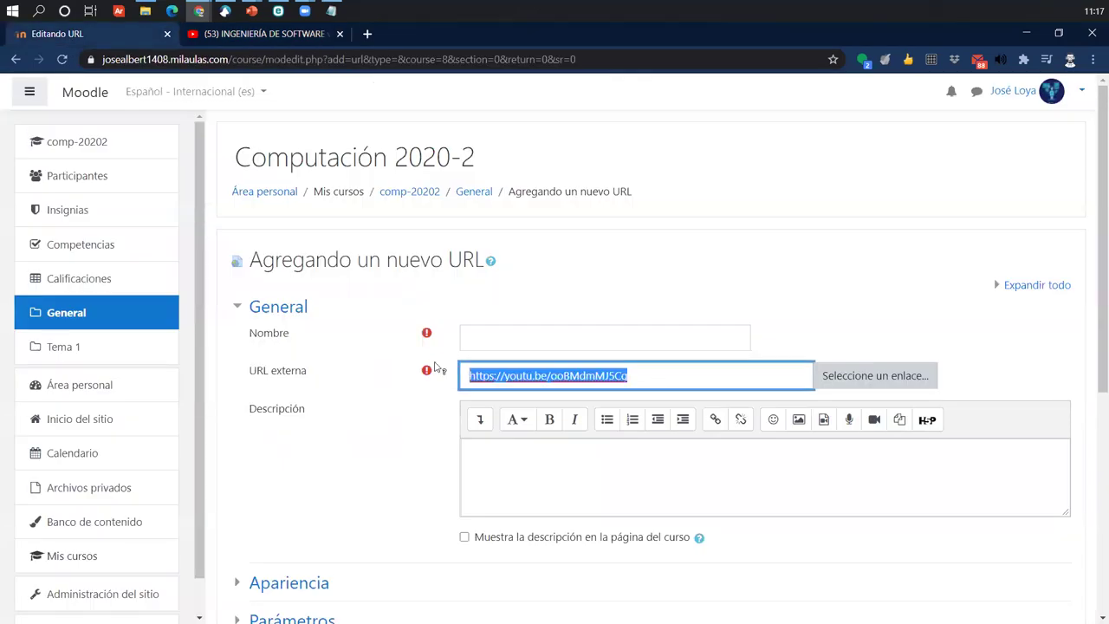
left_click(510, 342)
type("Mira el video")
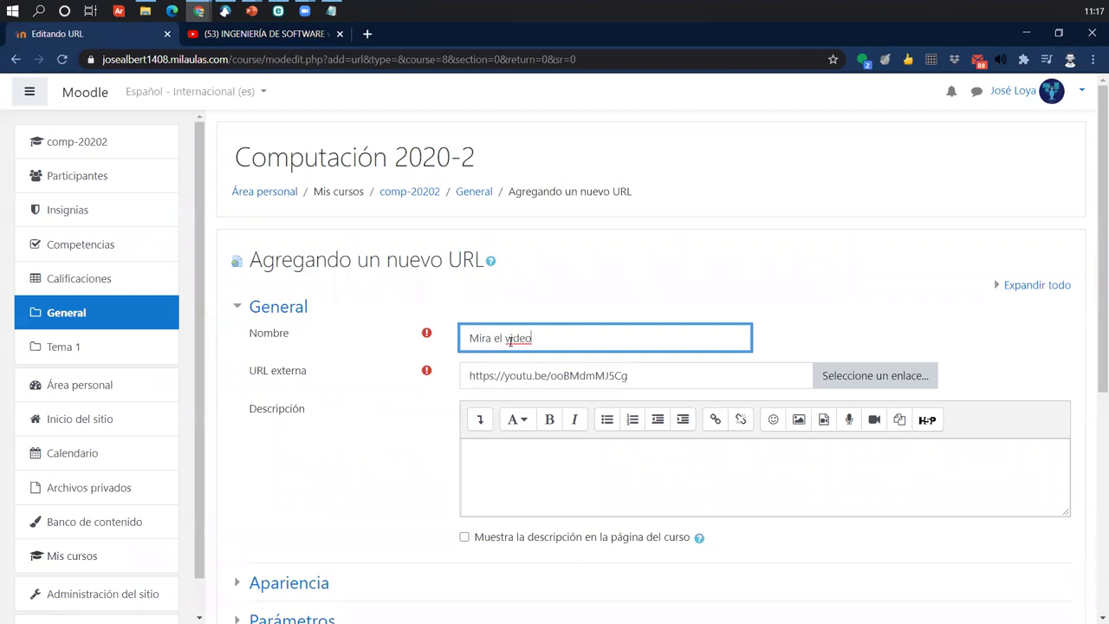
scroll(421, 390, "down", 2)
left_click(313, 442)
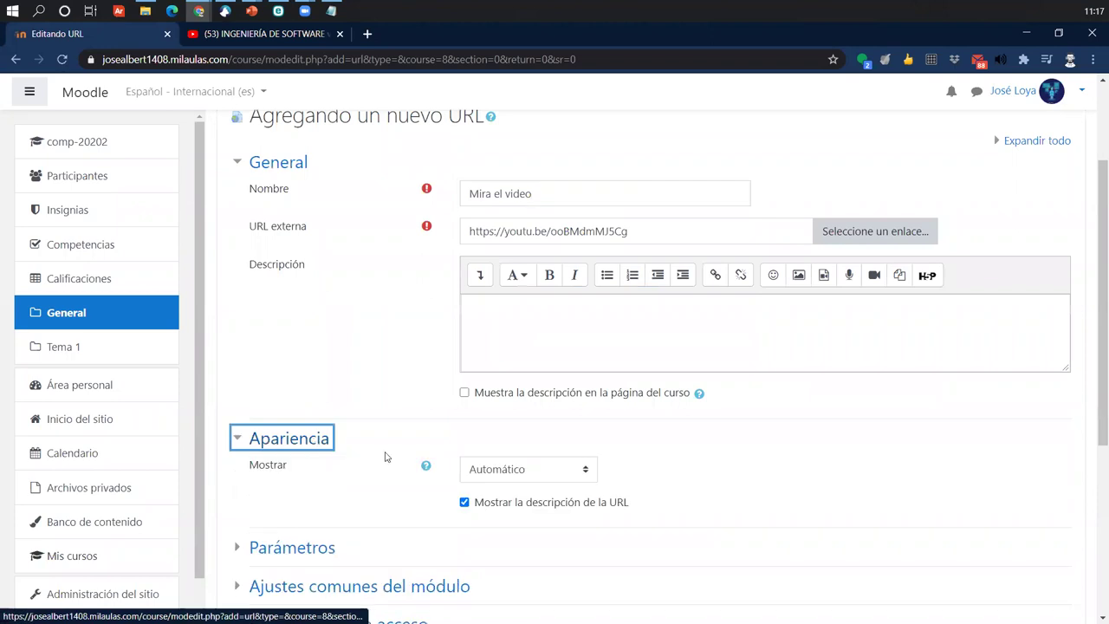
- Set Mostrar to 'En ventana emergente' and save the URL resource to the course
left_click(551, 479)
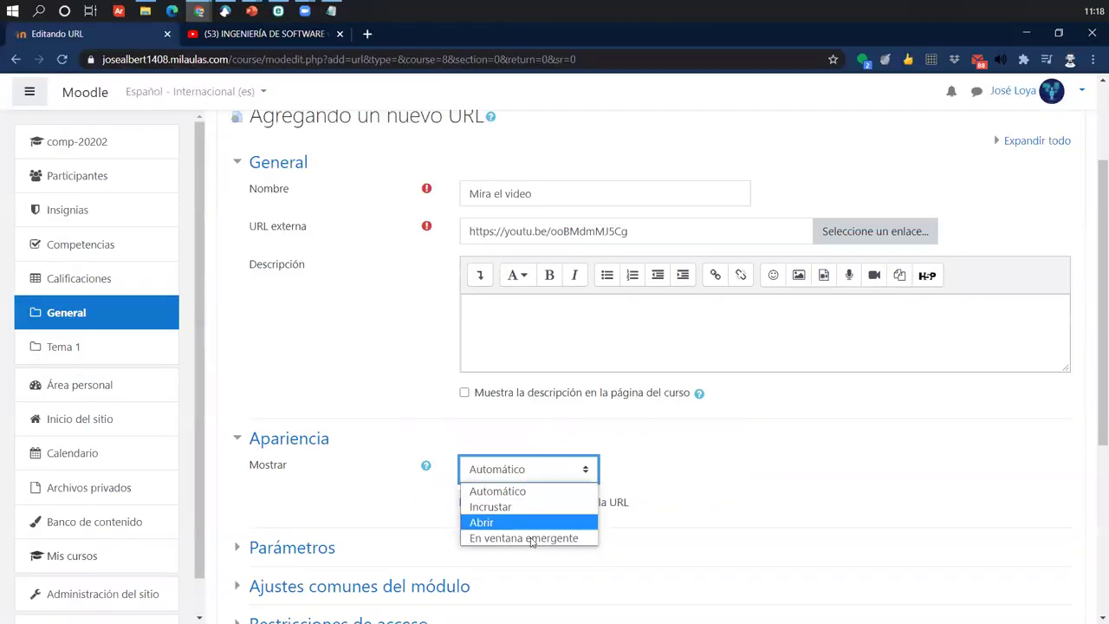
left_click(532, 539)
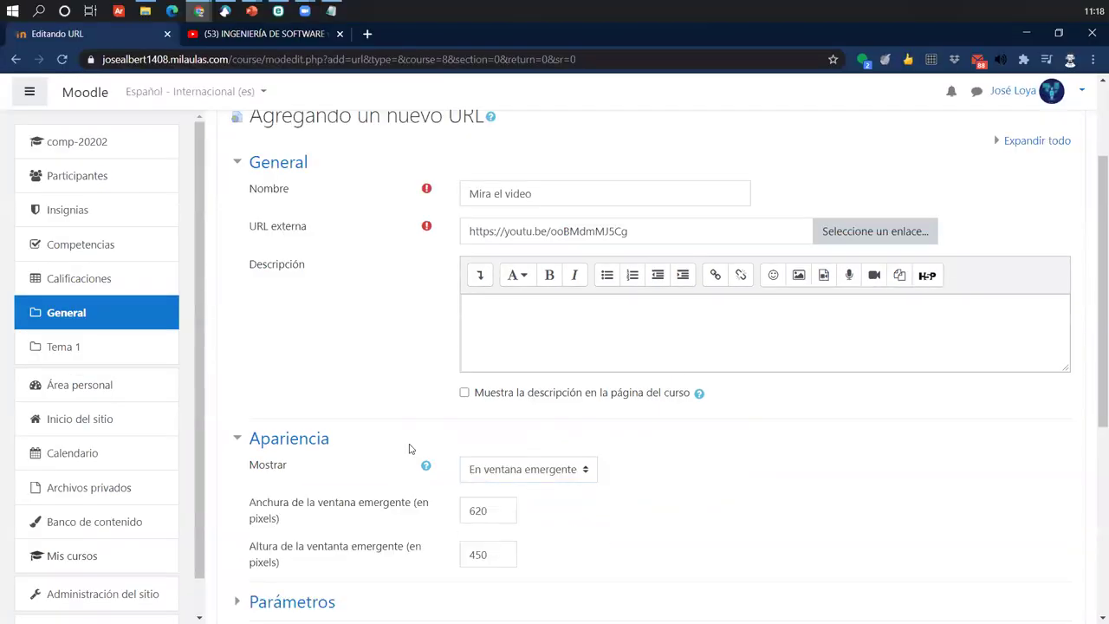
scroll(460, 446, "down", 5)
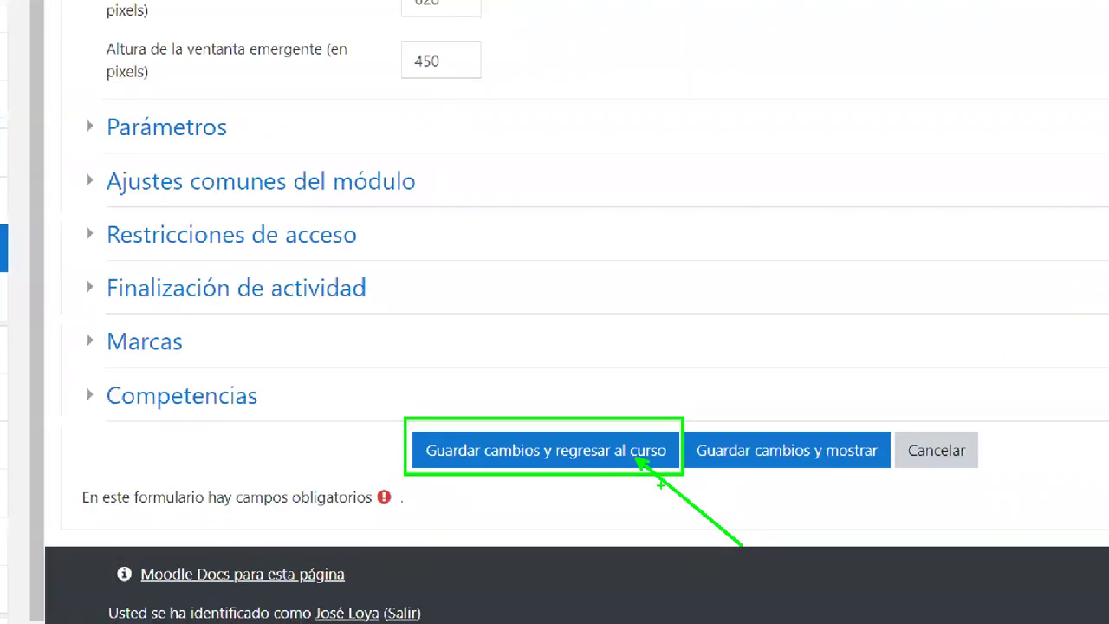
left_click(567, 457)
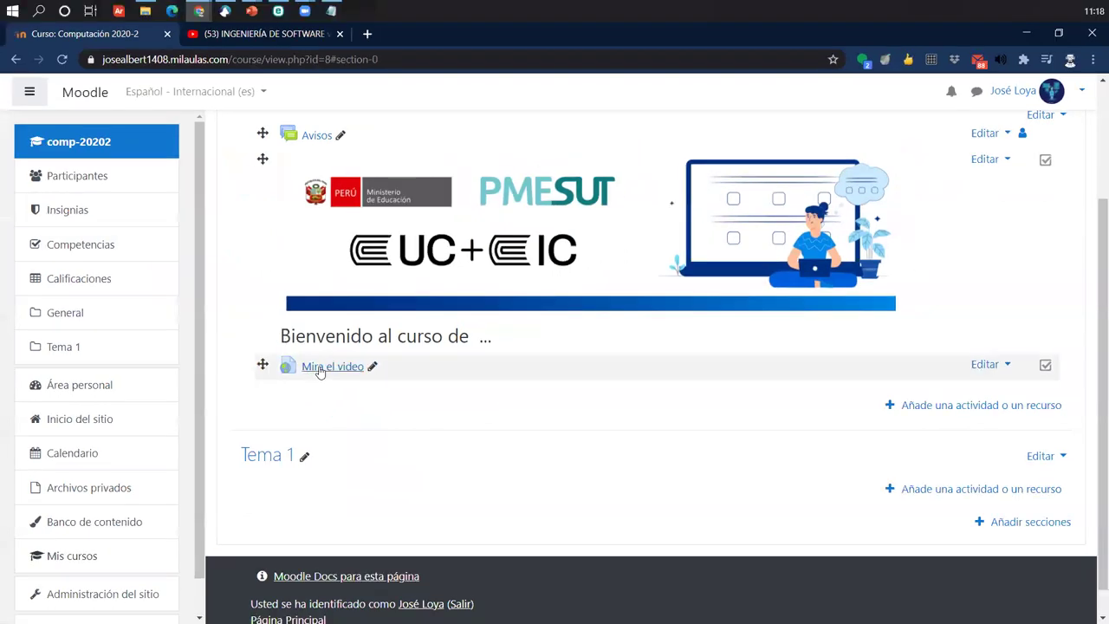
left_click(322, 368)
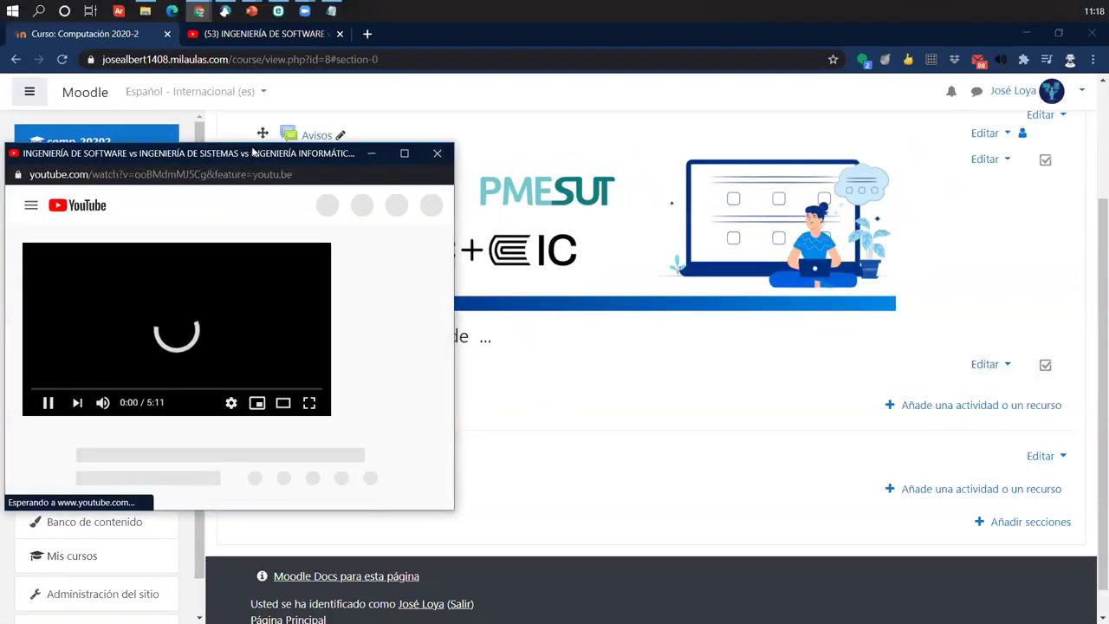
left_click_drag(253, 153, 780, 143)
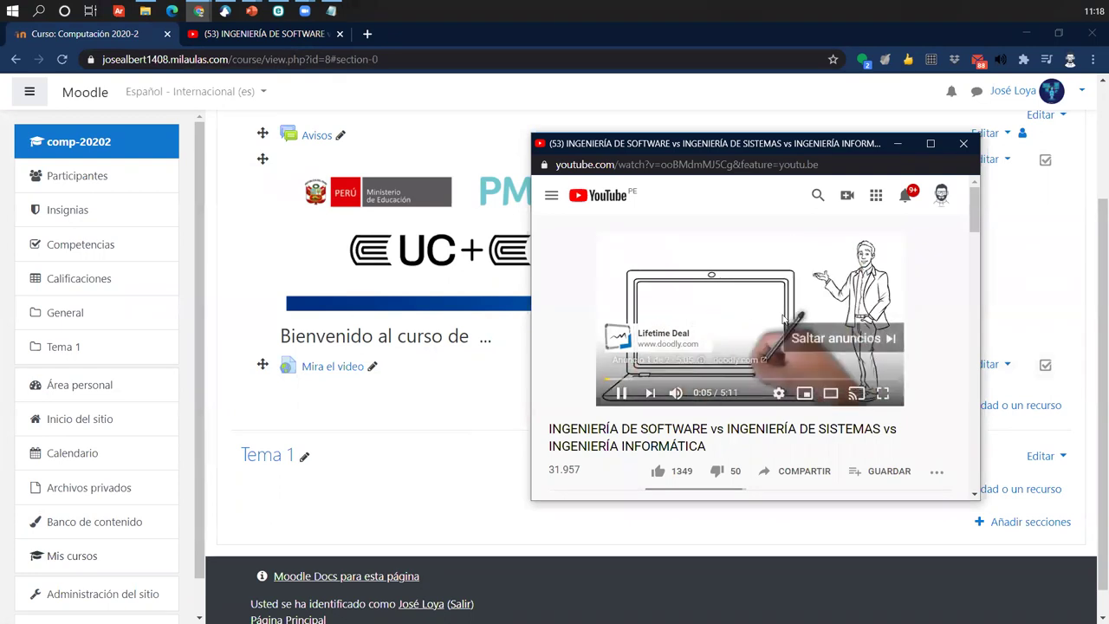
left_click(851, 336)
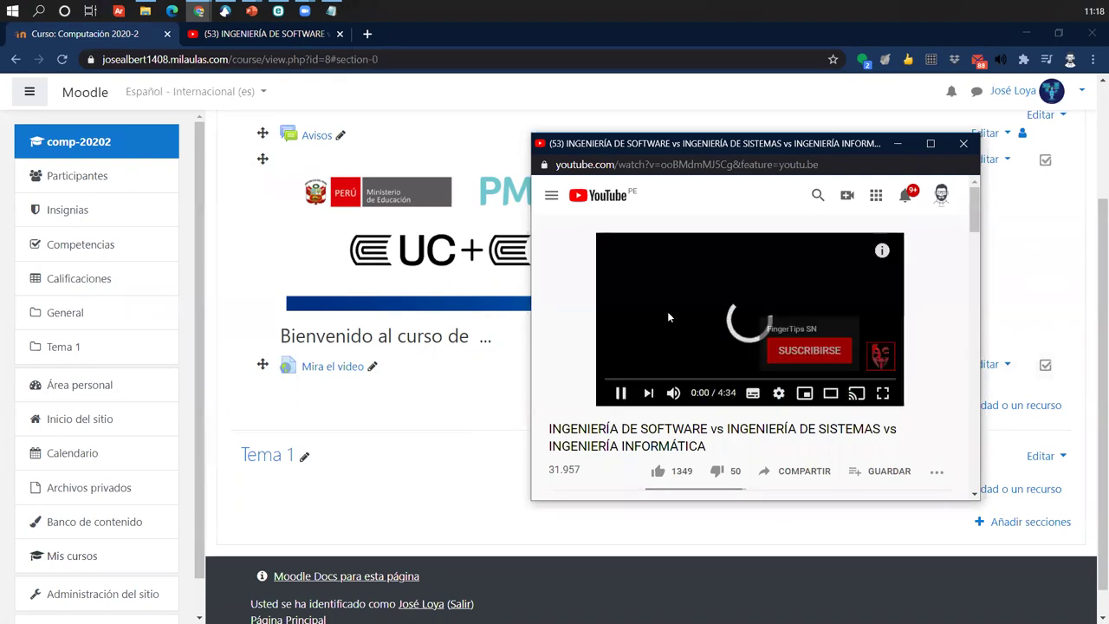
left_click(620, 392)
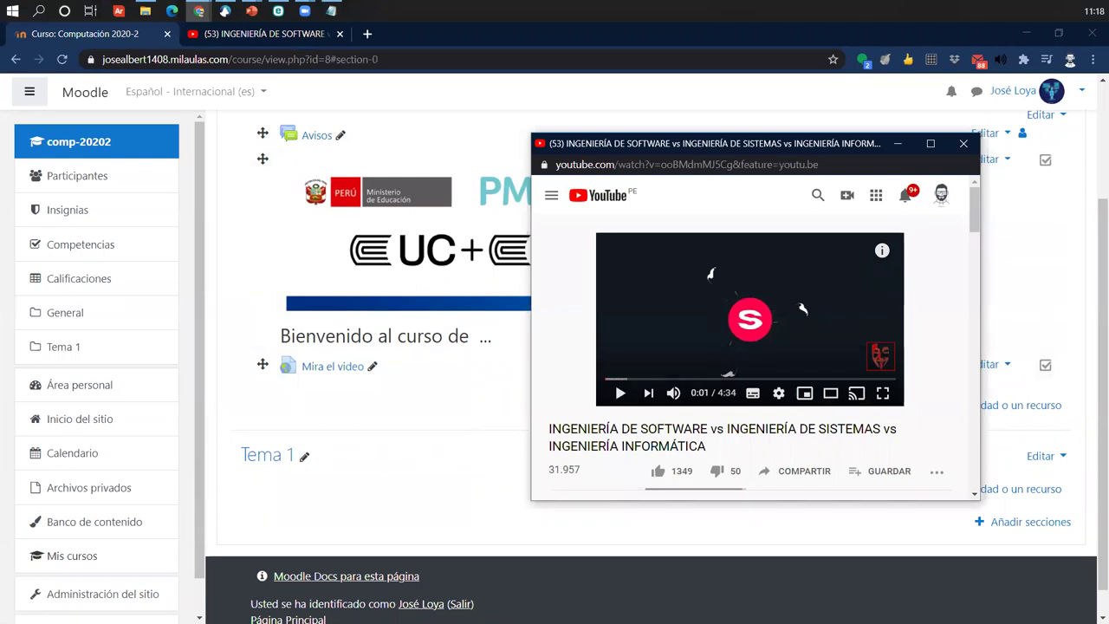
left_click(229, 260)
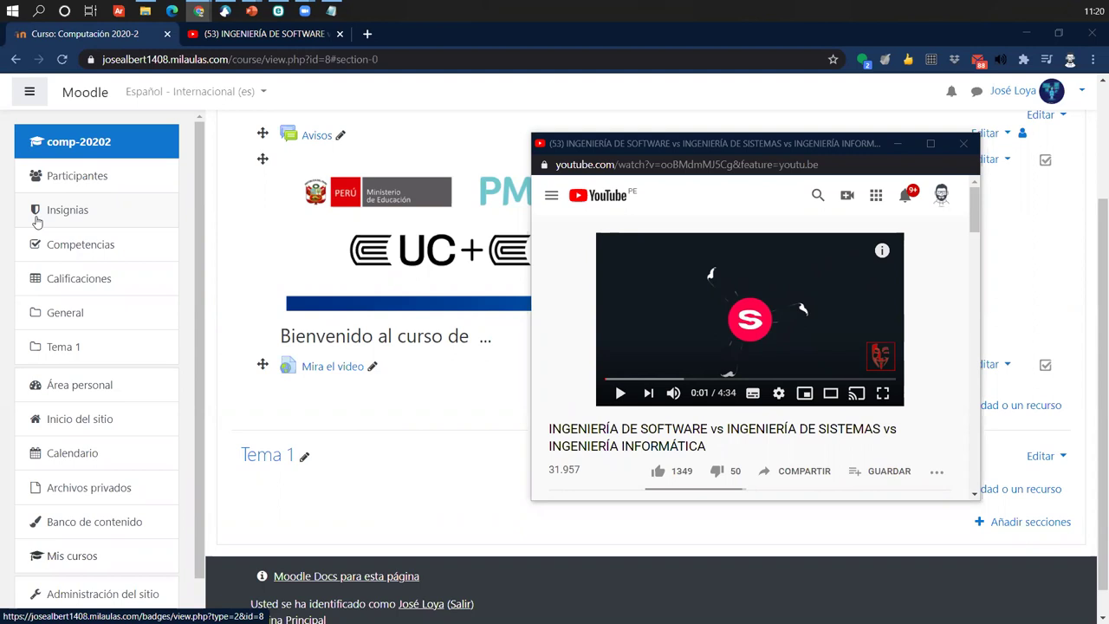
left_click(962, 146)
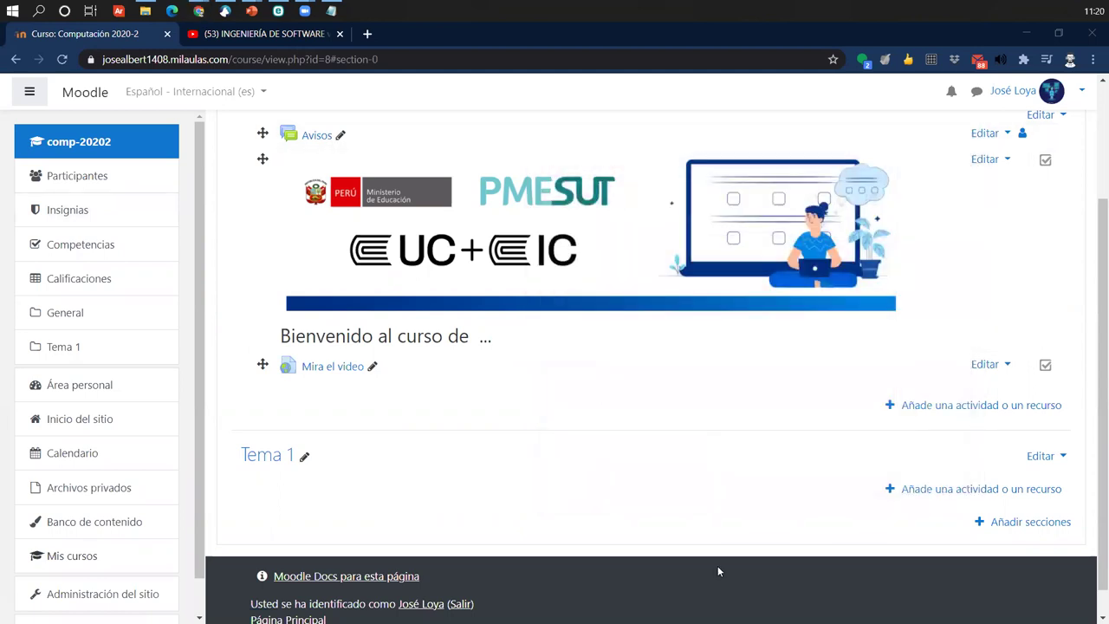
- Open a new URL resource form from the Recursos chooser, then bring the YouTube tab forward
left_click(942, 405)
left_click(951, 406)
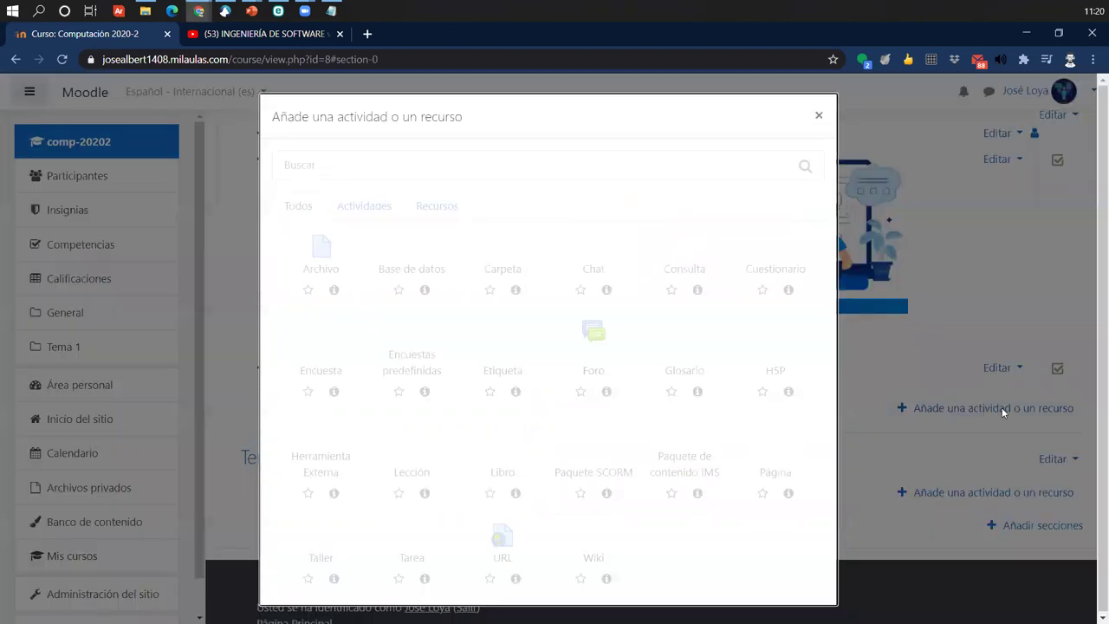
left_click(444, 208)
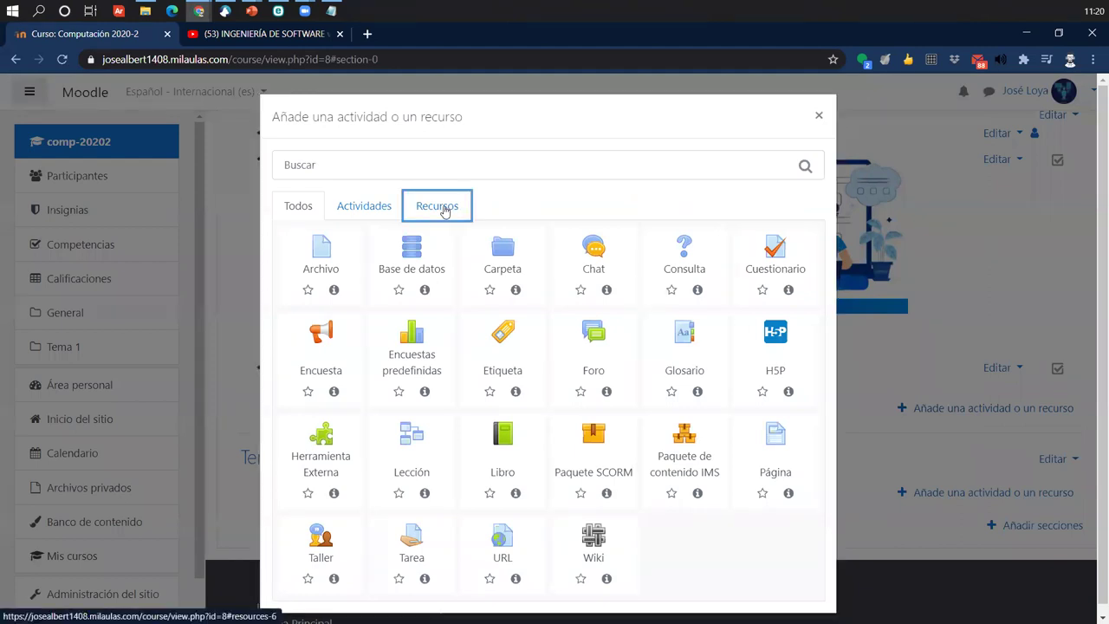
left_click(340, 357)
left_click(340, 357)
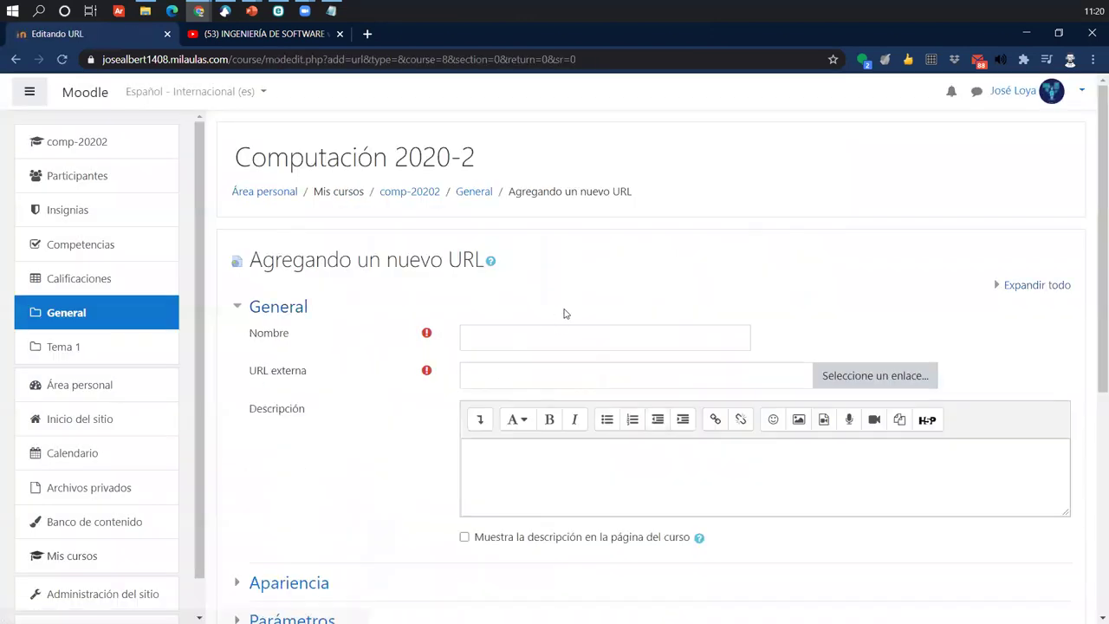
left_click(260, 34)
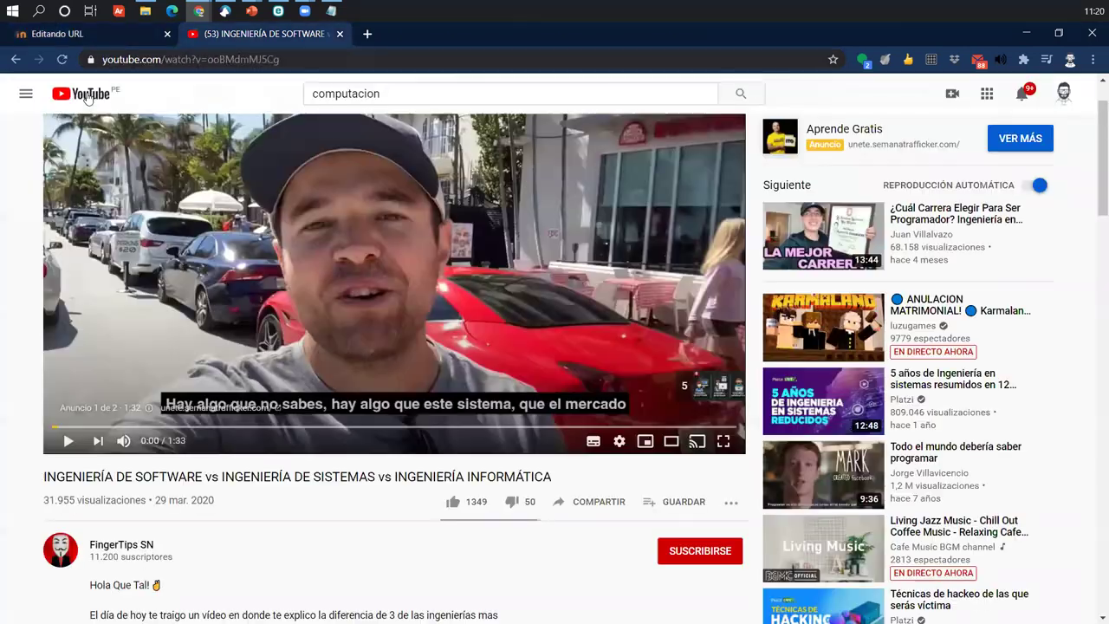
- Pause the 'Todo el mundo debería saber programar' YouTube video, copy its web address, and return to Moodle
key("alt+Left")
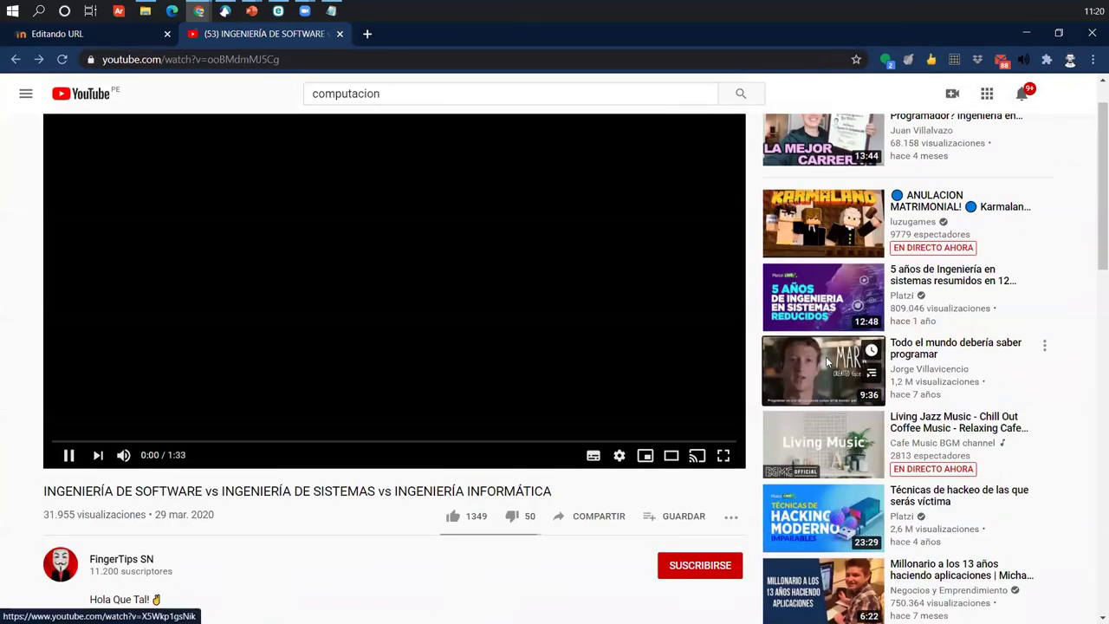
left_click(827, 357)
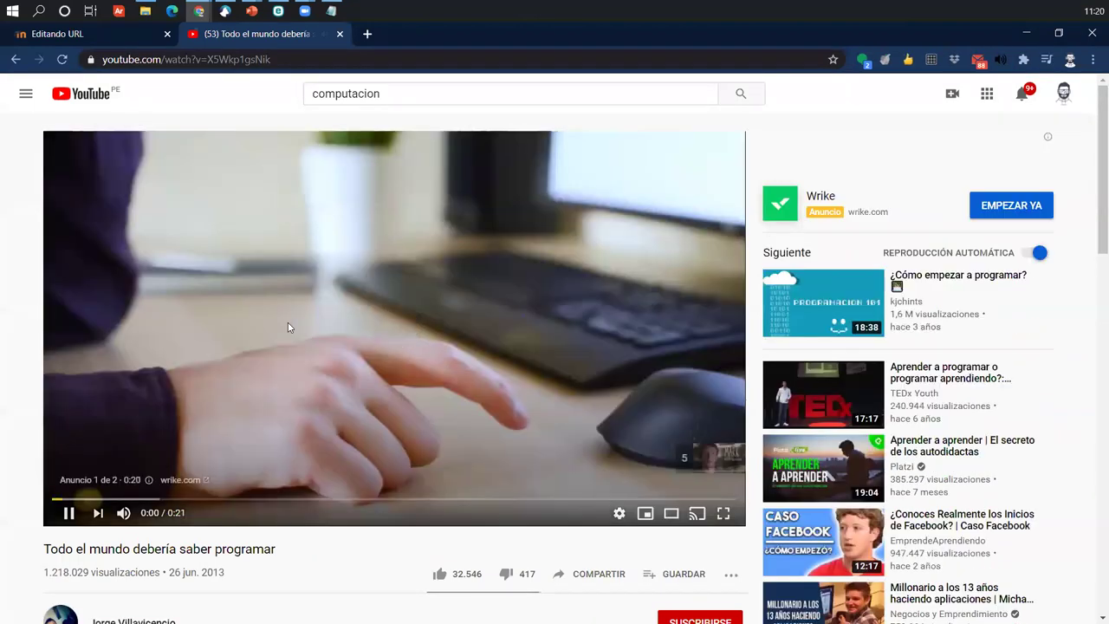
left_click(388, 177)
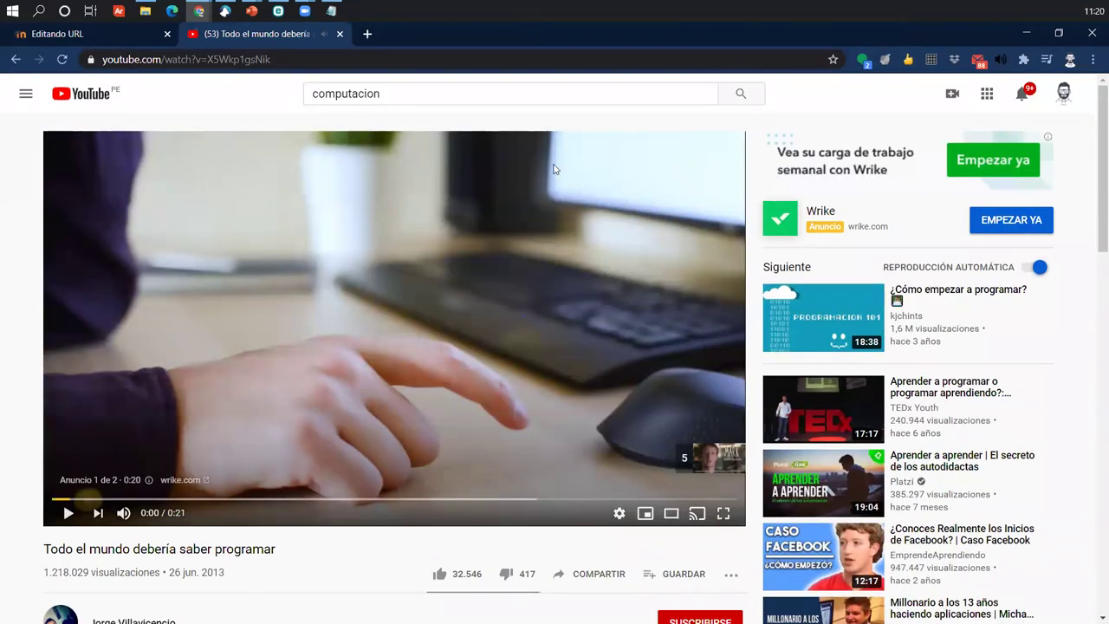
left_click(317, 64)
key("ctrl+c")
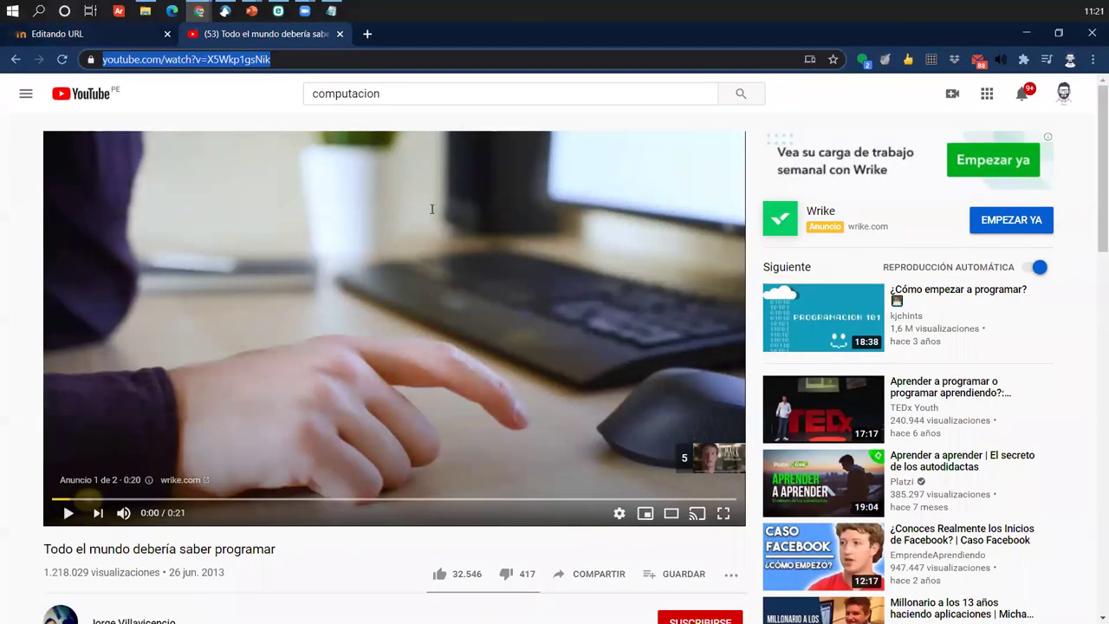
key("ctrl+Tab")
left_click(491, 378)
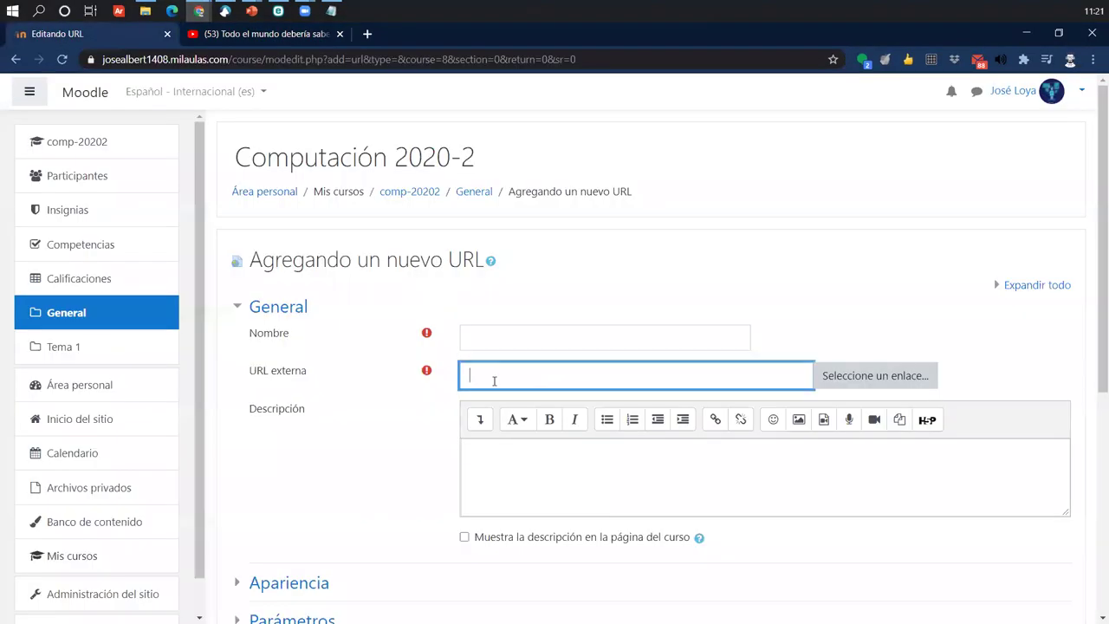
- Paste the YouTube address as the external URL and name the resource 'Mira el video 2'
key("ctrl+v")
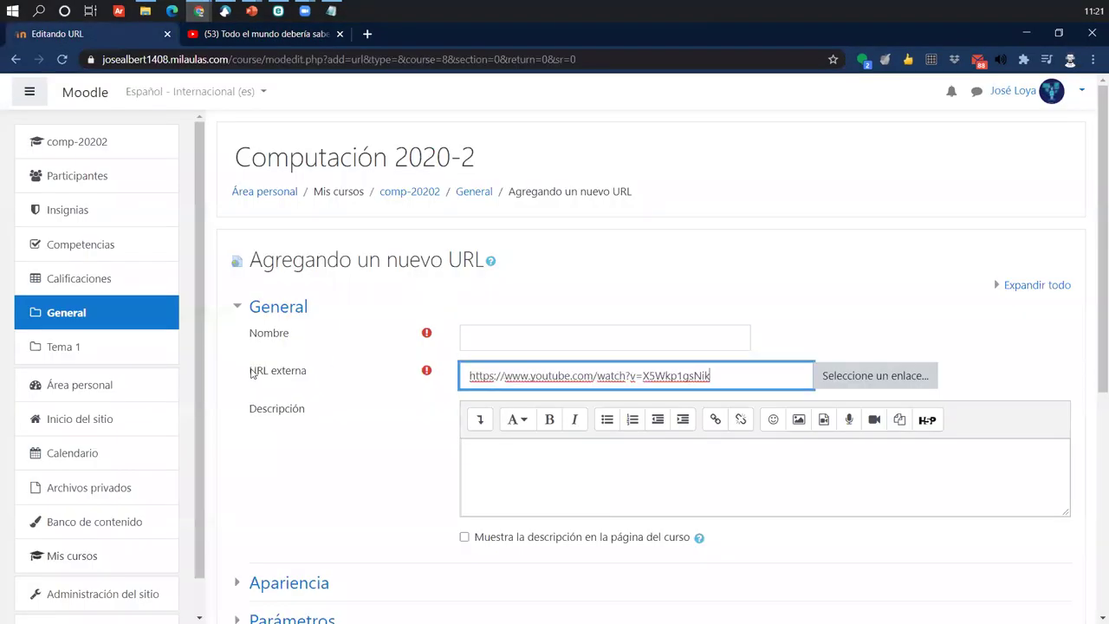
left_click_drag(256, 373, 332, 371)
left_click(523, 376)
left_click_drag(471, 376, 720, 376)
left_click(597, 340)
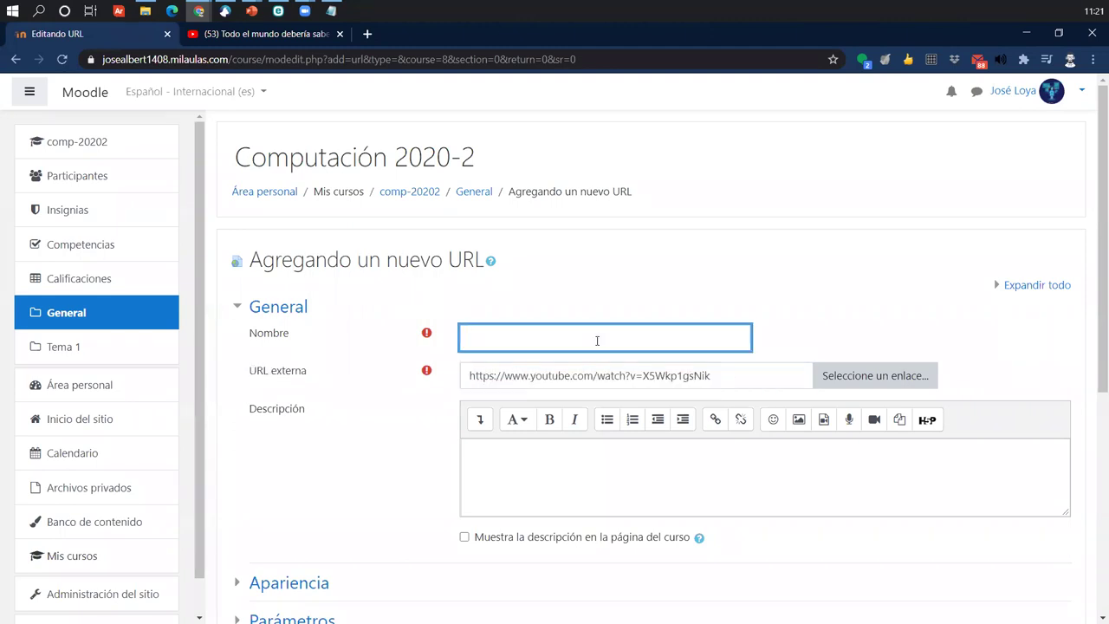
type("Mira el video 2")
- Set Apariencia > Mostrar to 'En ventana emergente' and save, returning to the course
scroll(397, 361, "down", 3)
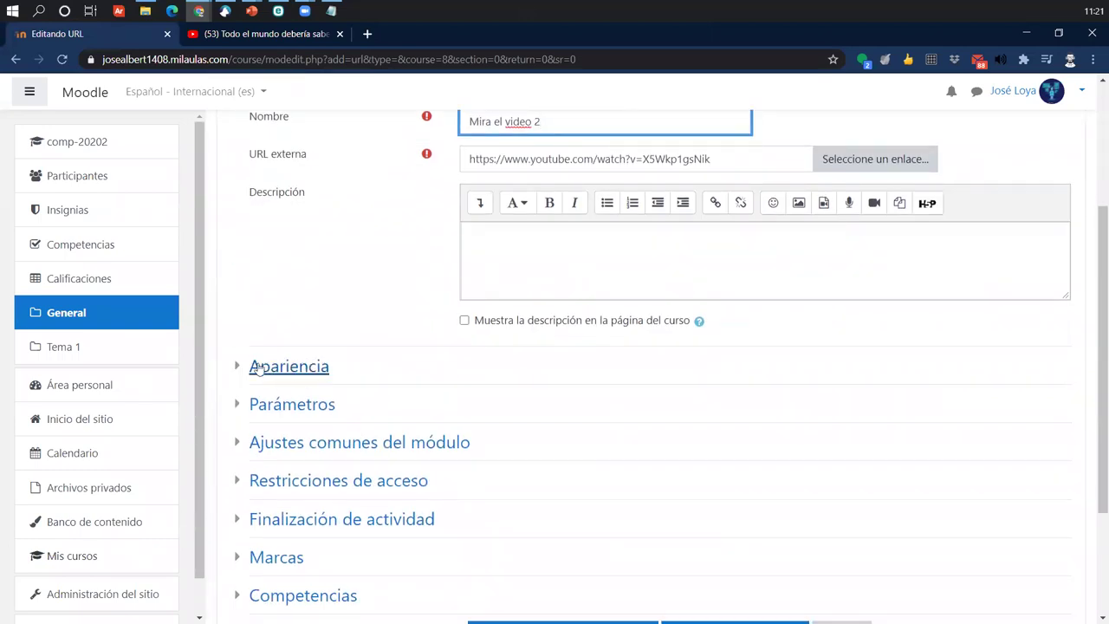
left_click(254, 365)
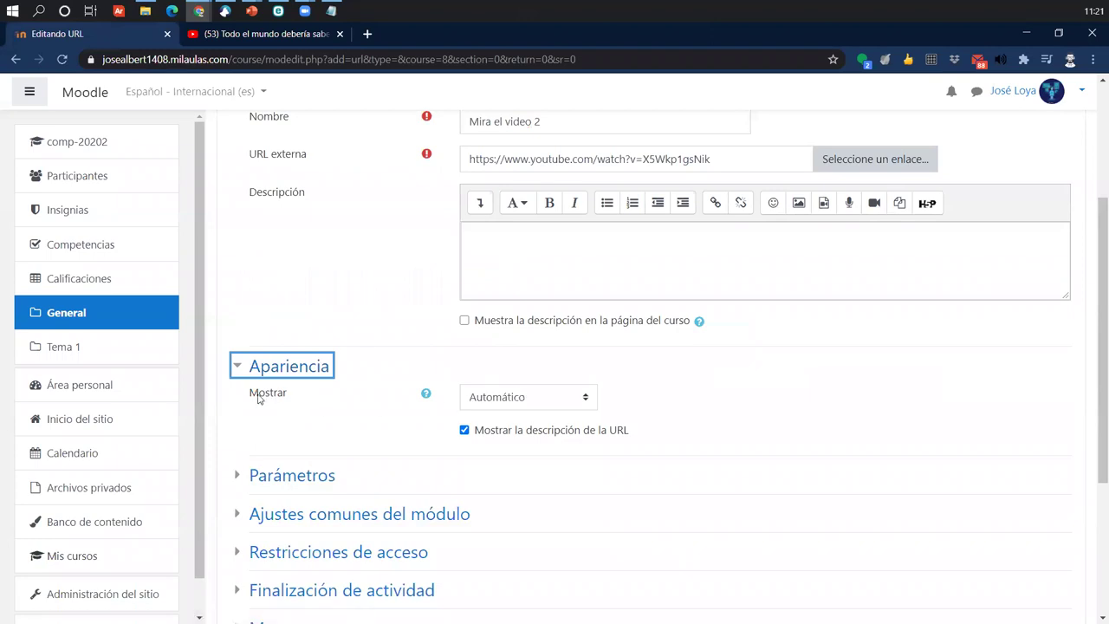
left_click_drag(255, 396, 358, 399)
left_click(493, 404)
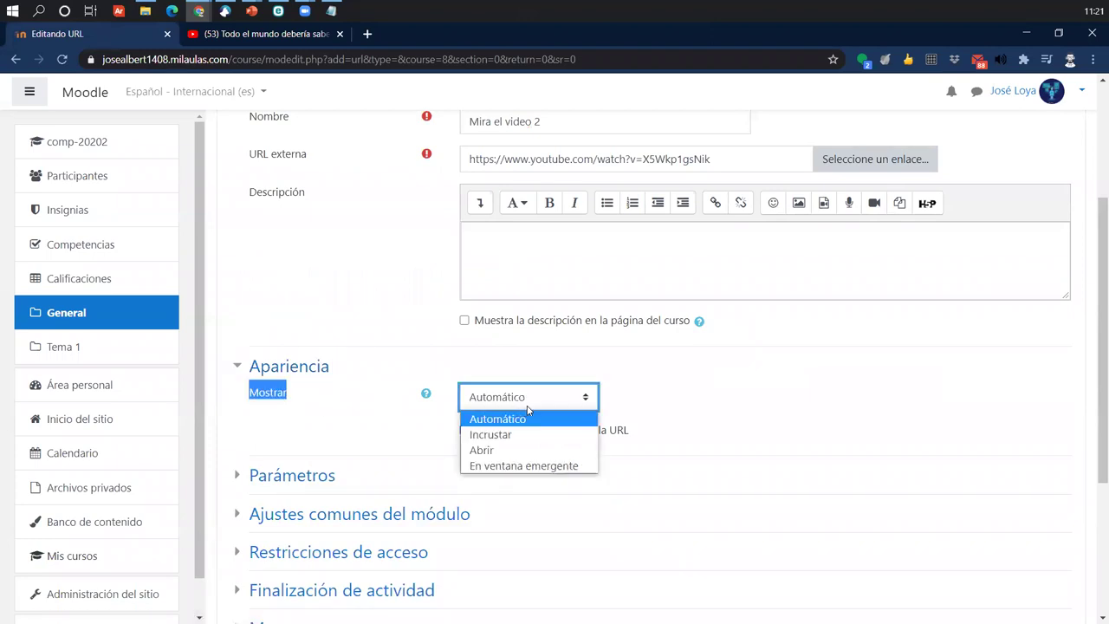
left_click(537, 465)
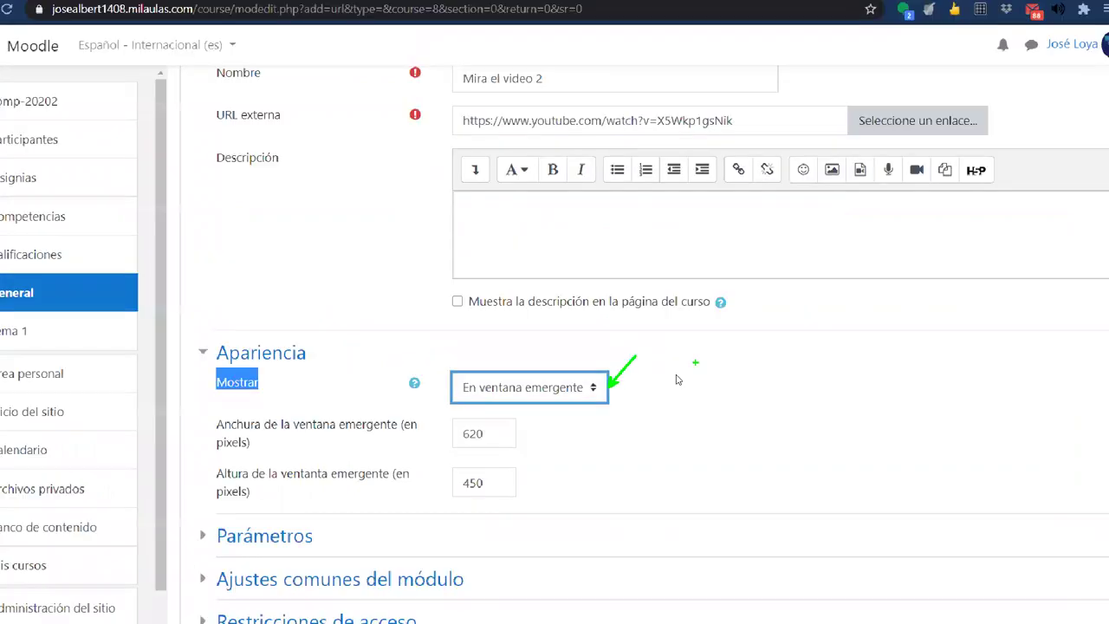
scroll(511, 446, "down", 4)
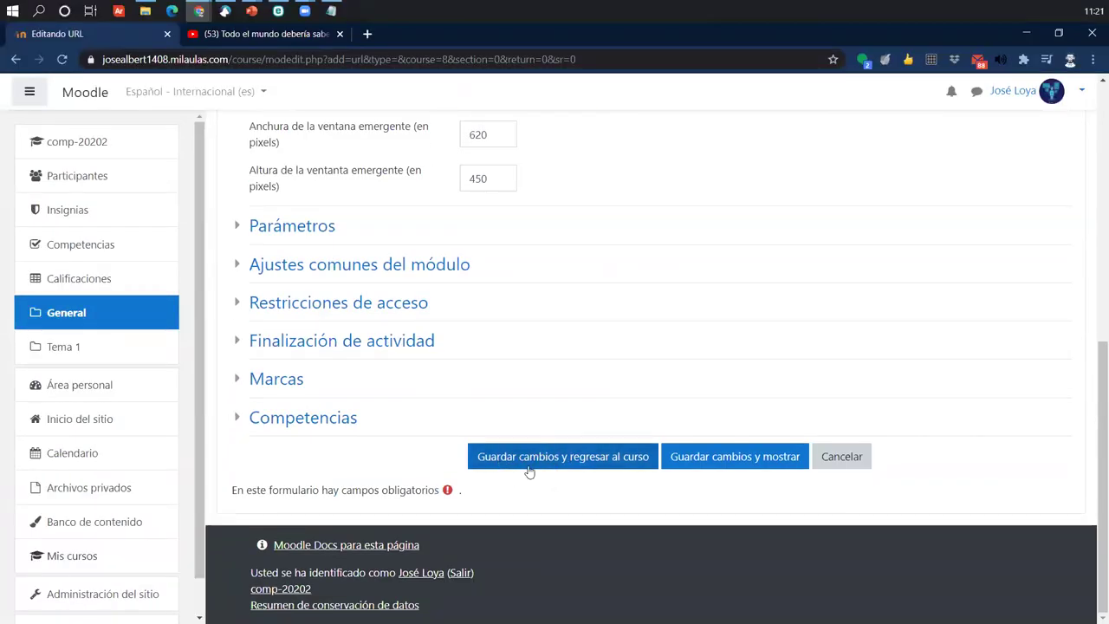
left_click(552, 460)
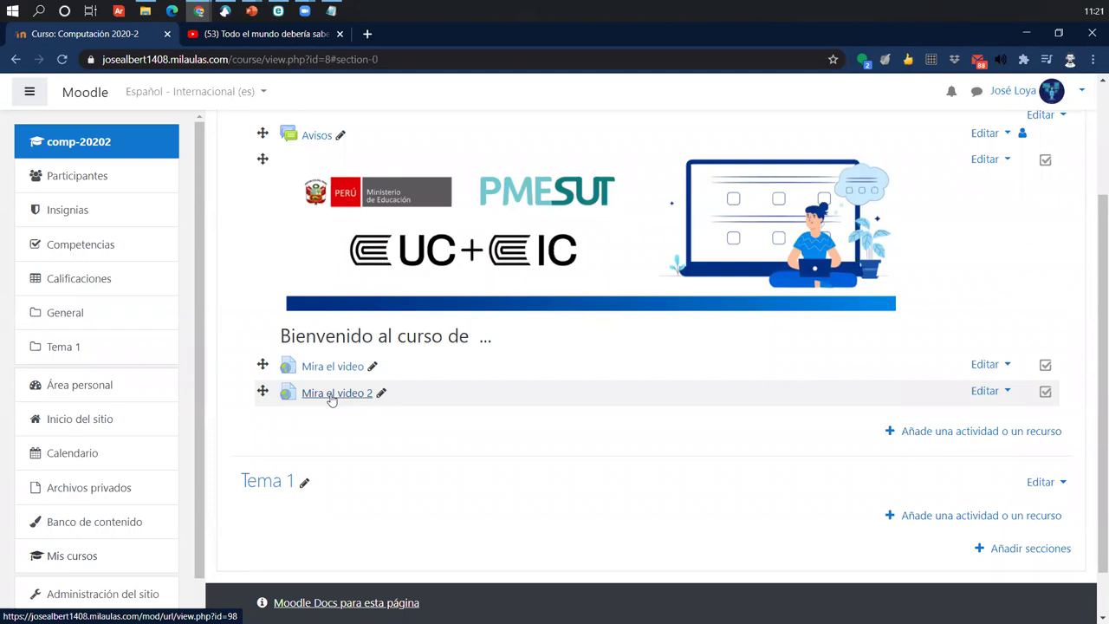
left_click(985, 391)
left_click(939, 419)
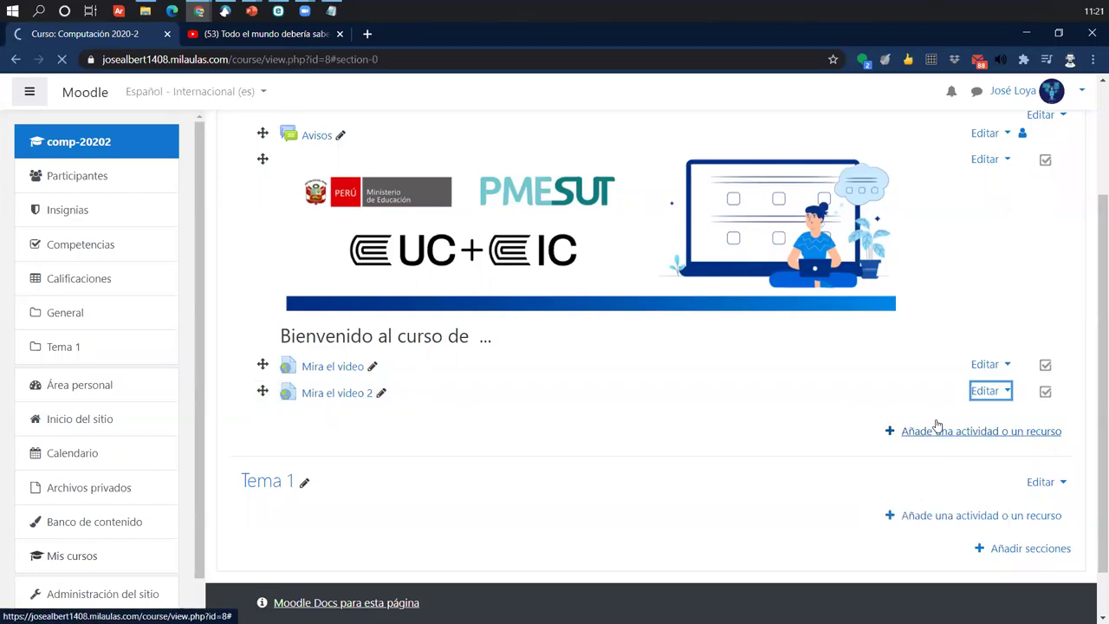
left_click(470, 374)
left_click_drag(707, 375, 392, 381)
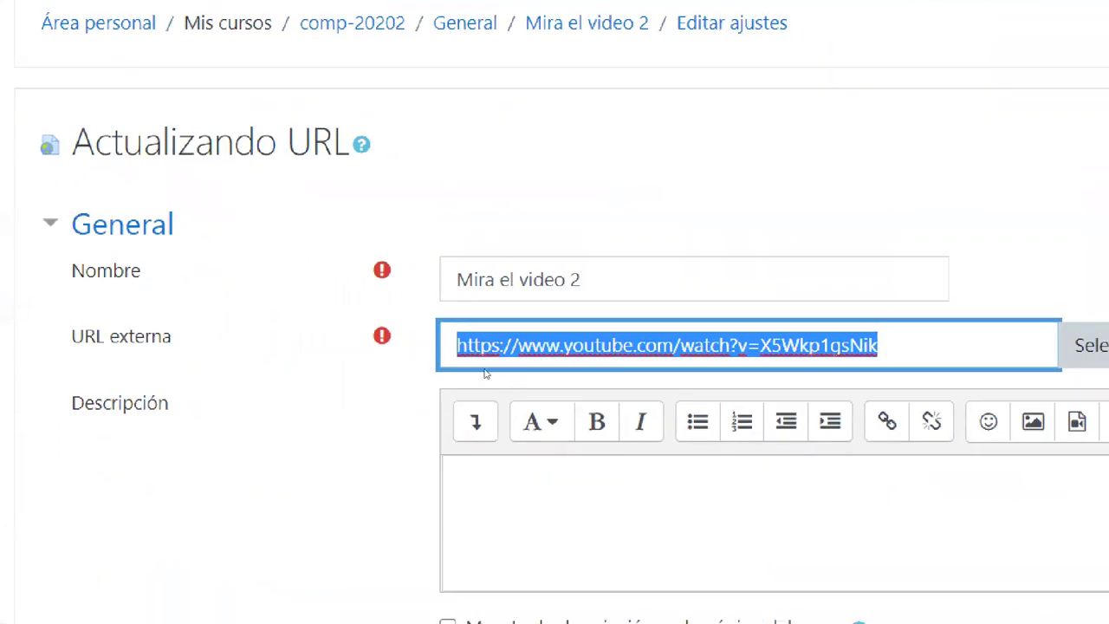
left_click(299, 586)
scroll(347, 520, "down", 2)
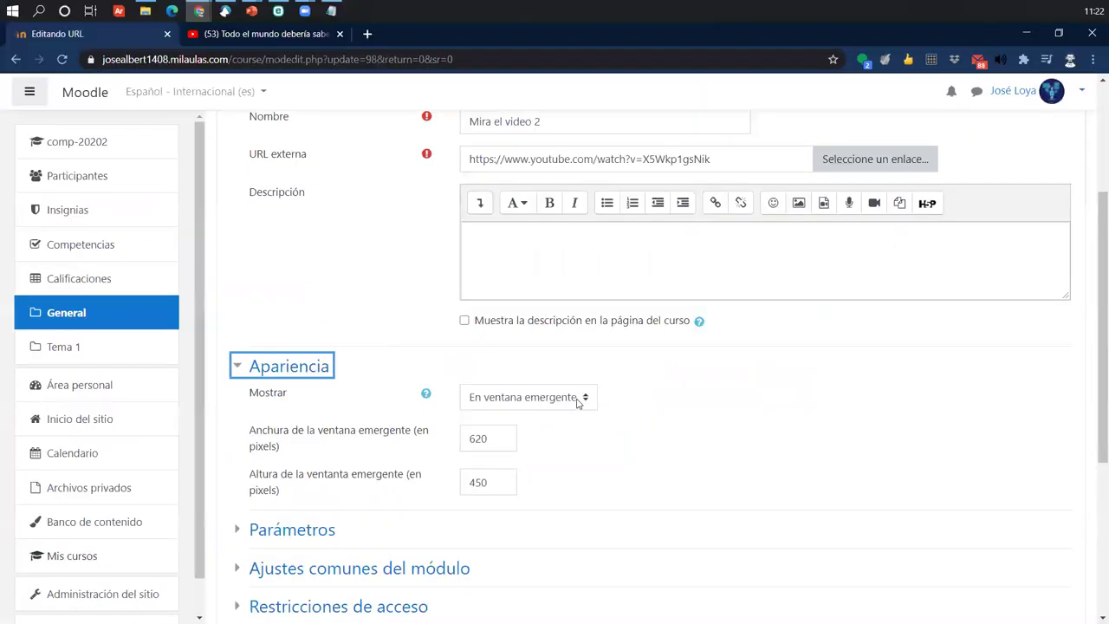
left_click(727, 373)
left_click(587, 399)
left_click(588, 399)
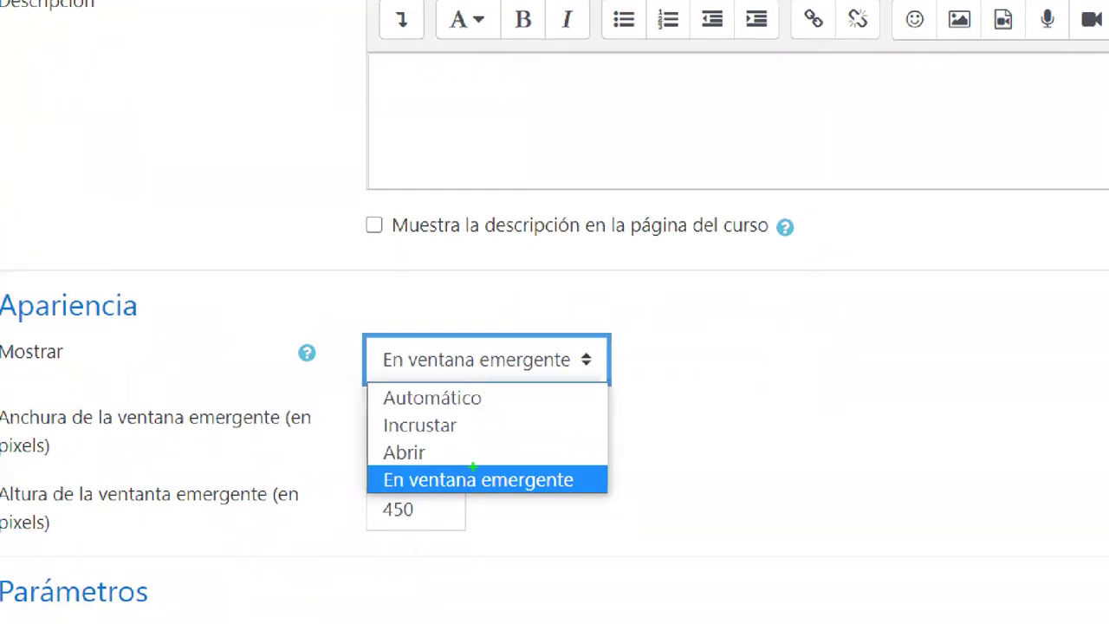
left_click_drag(593, 472, 669, 412)
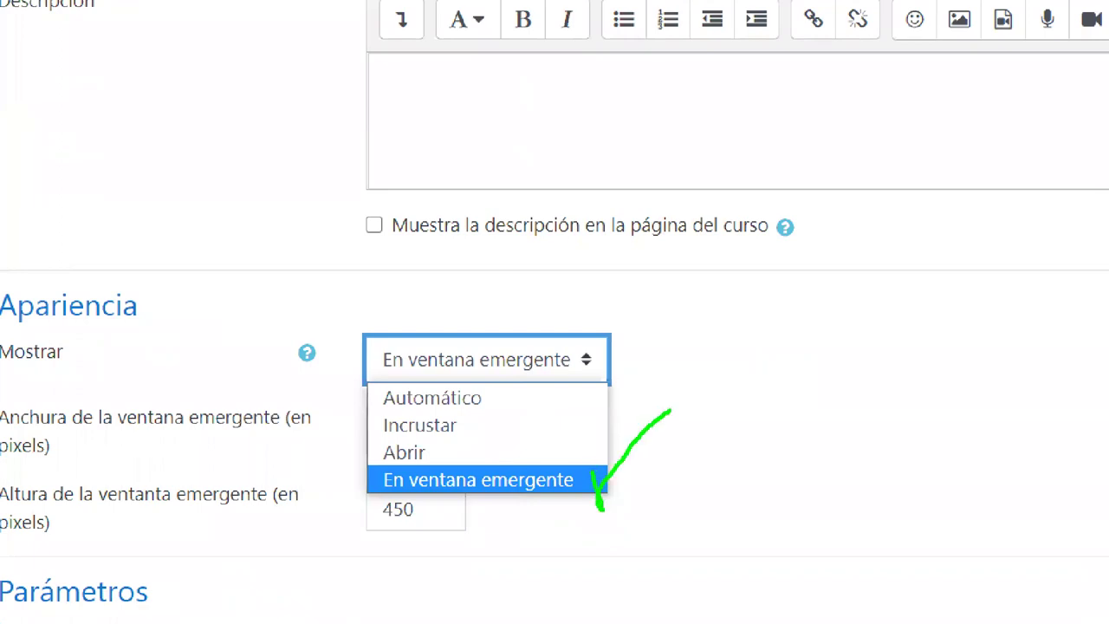
key("Escape")
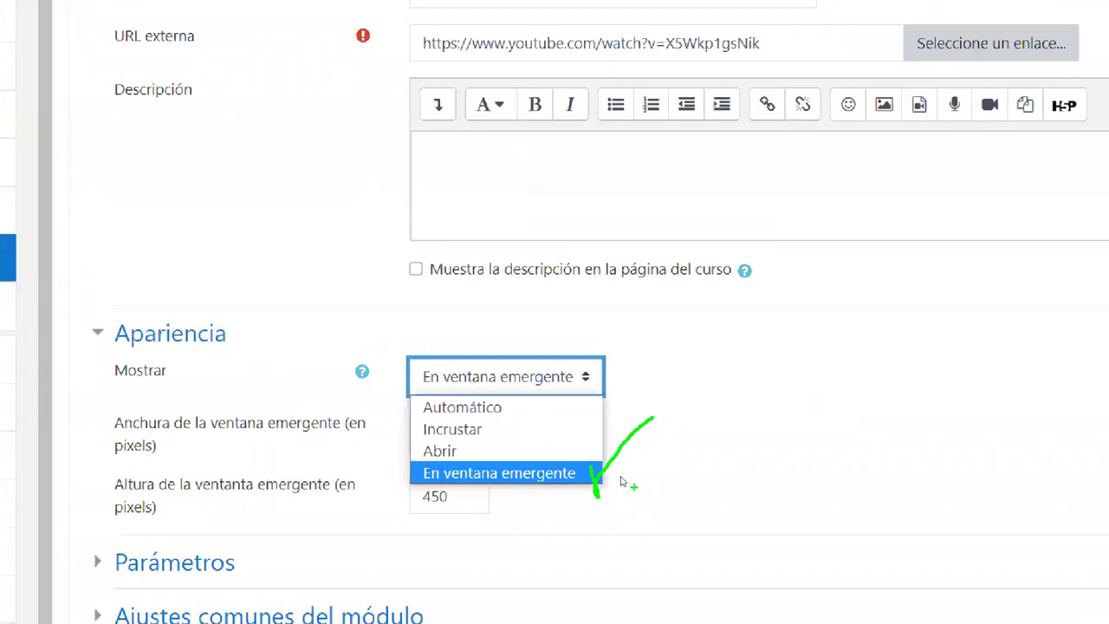
scroll(650, 498, "down", 4)
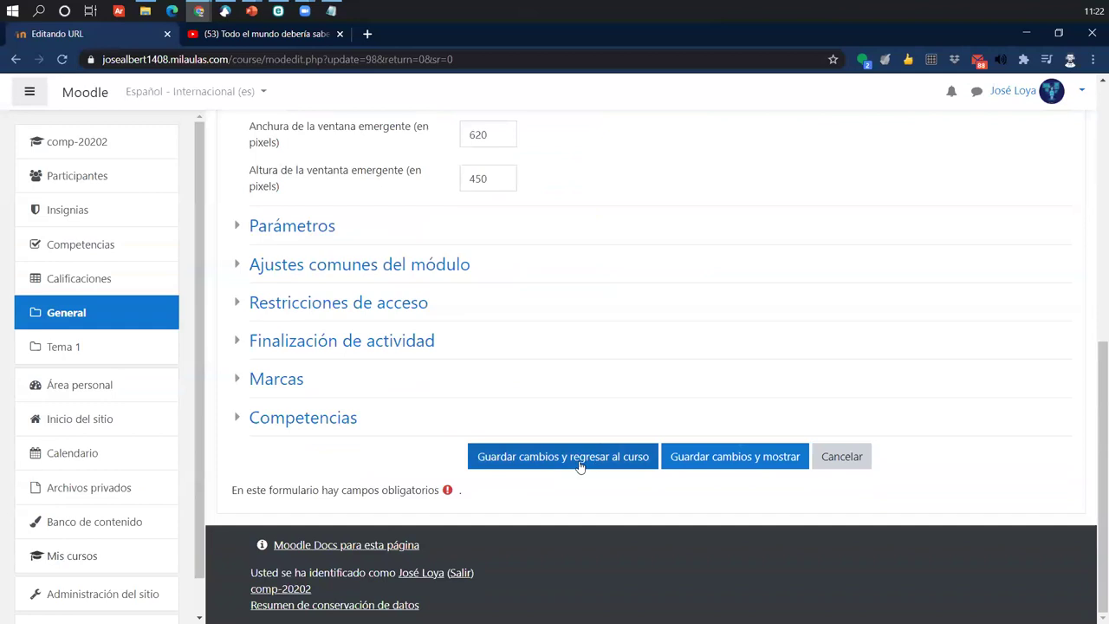
scroll(541, 350, "up", 2)
scroll(530, 485, "down", 1)
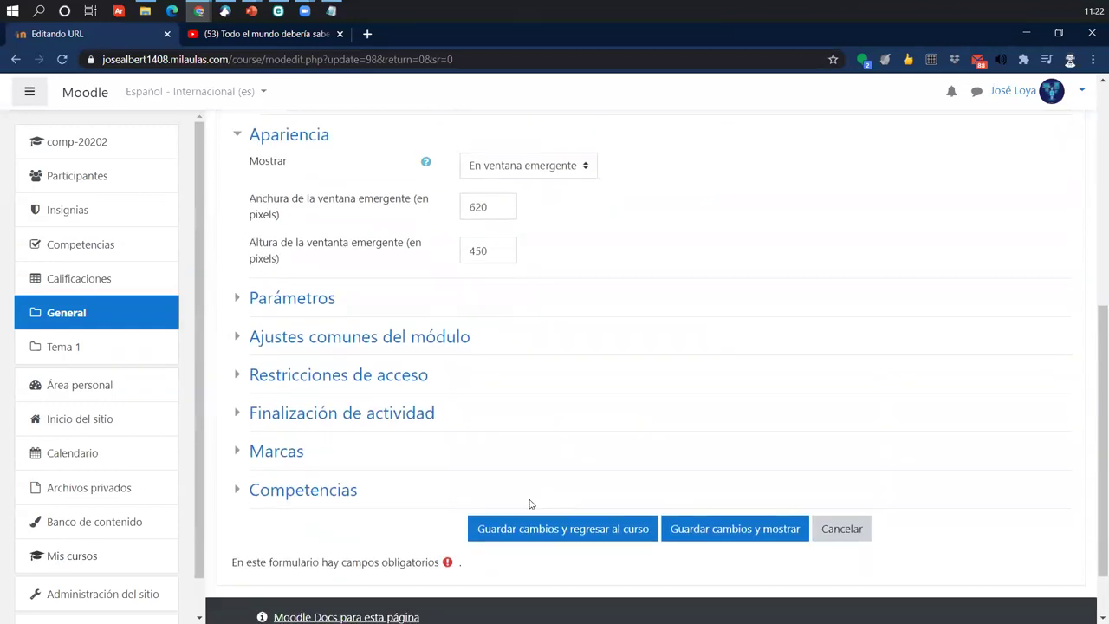
scroll(581, 526, "up", 2)
scroll(582, 526, "up", 2)
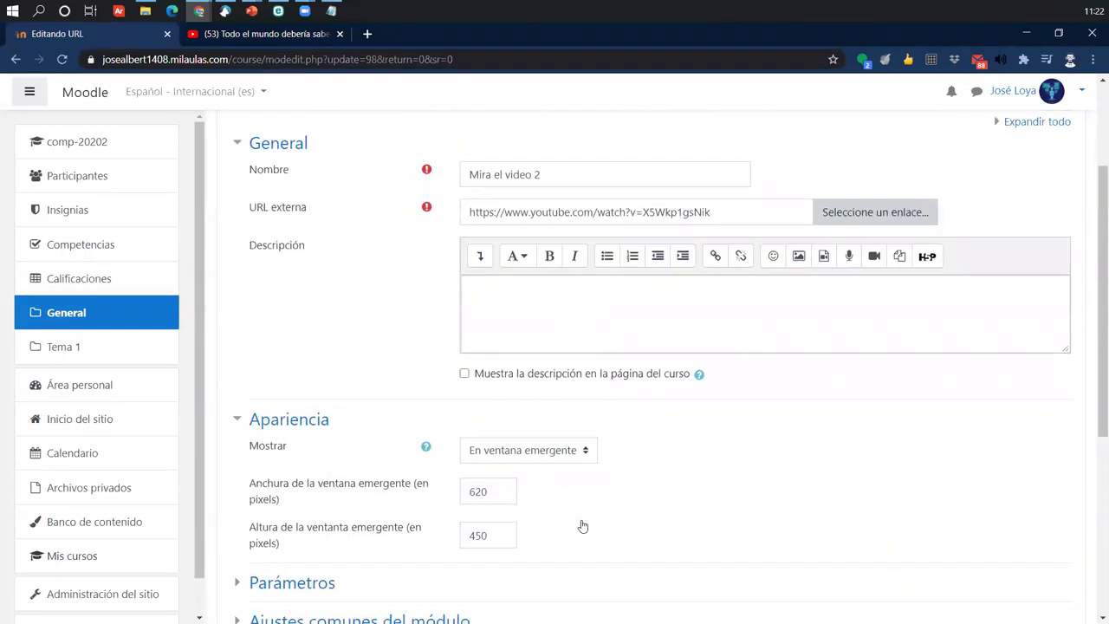
scroll(583, 526, "down", 5)
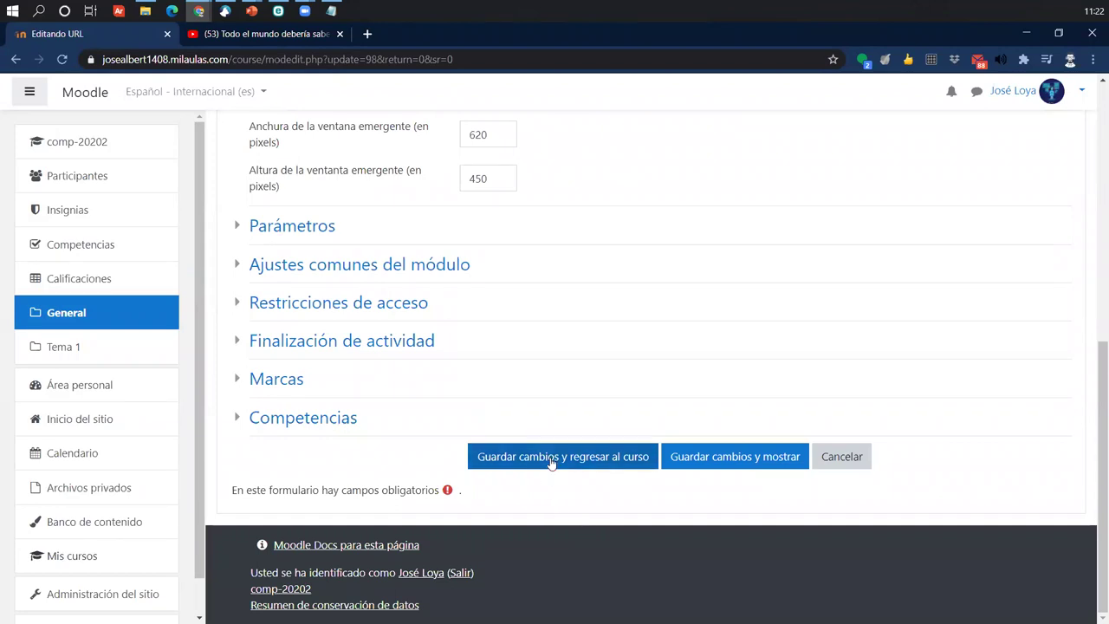
left_click(551, 460)
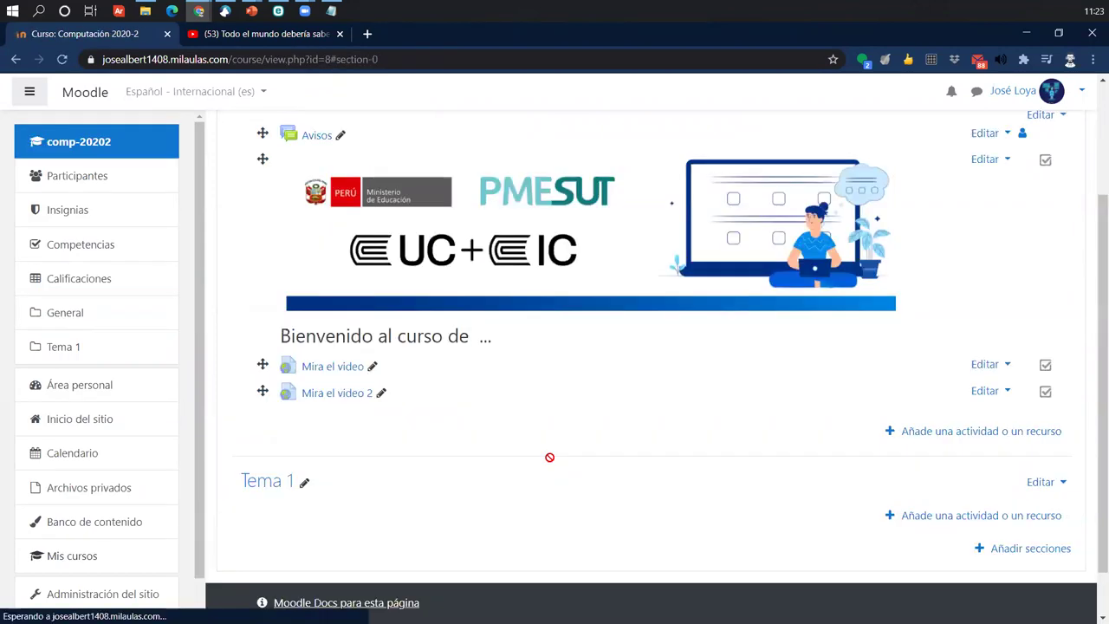
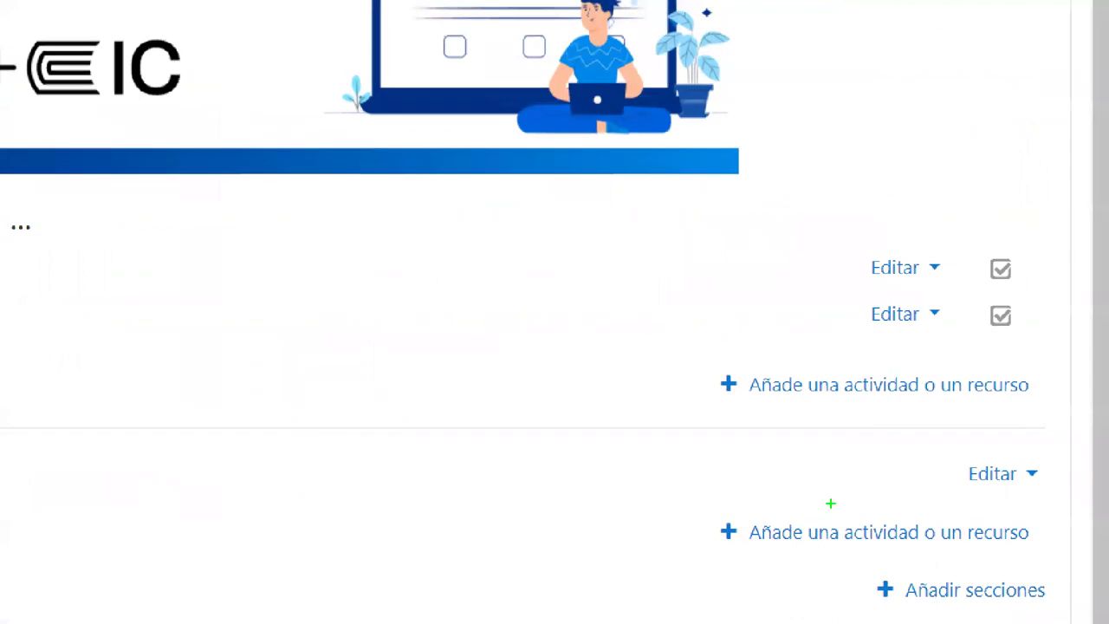
- From 'Añade una actividad o un recurso', filter to Actividades and pick Cuestionario
mouse_move(699, 353)
left_mouse_down()
mouse_move(1008, 436)
mouse_move(1062, 412)
left_mouse_up()
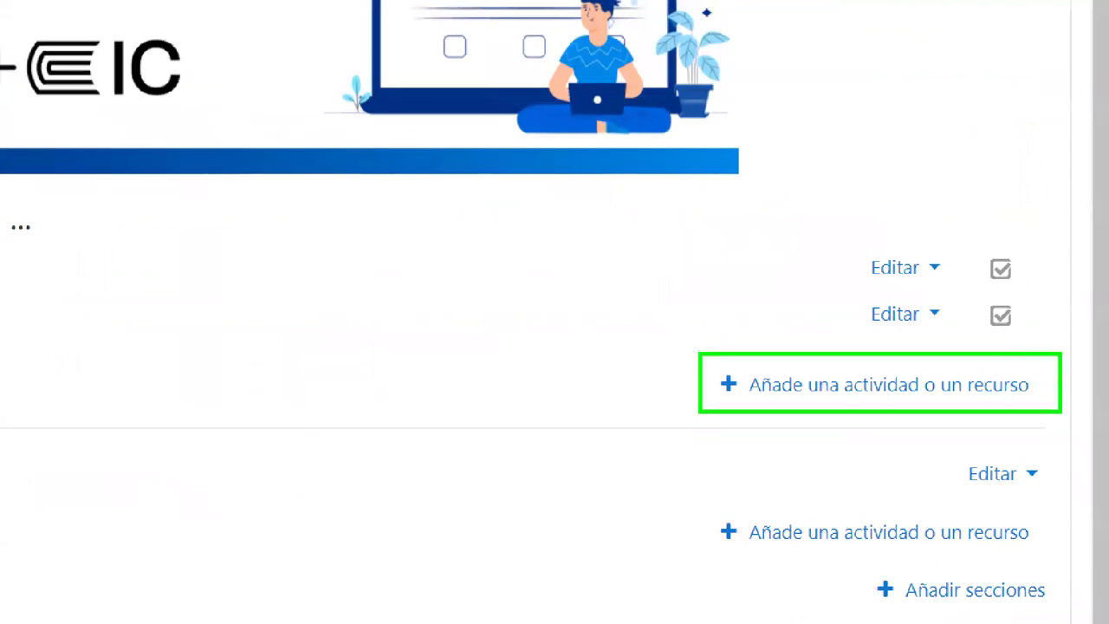
left_click_drag(788, 393, 619, 518)
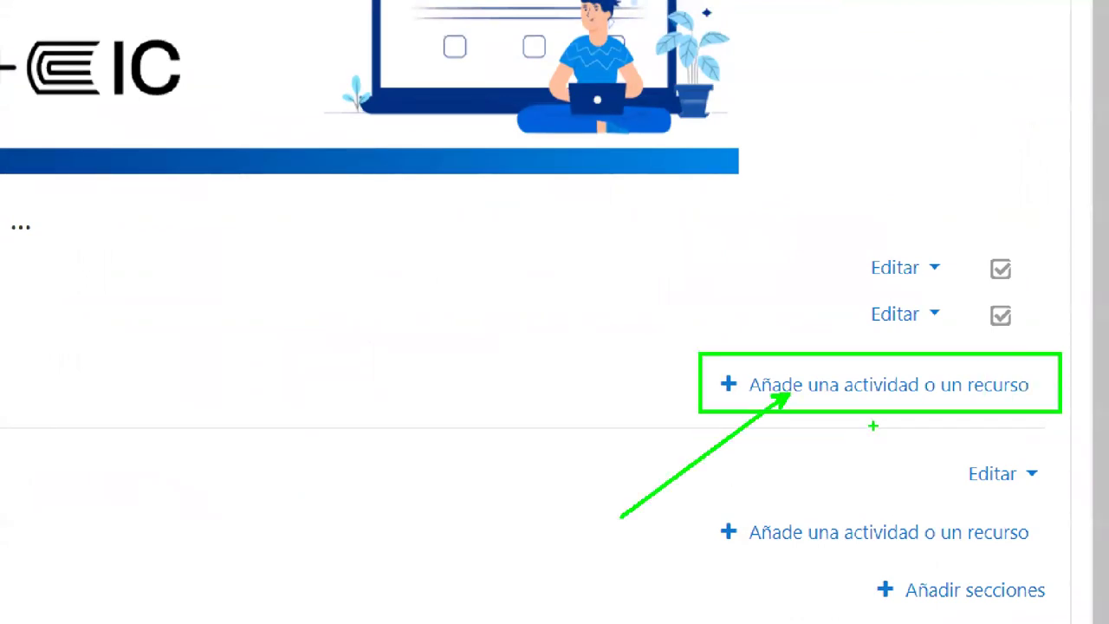
left_click(986, 438)
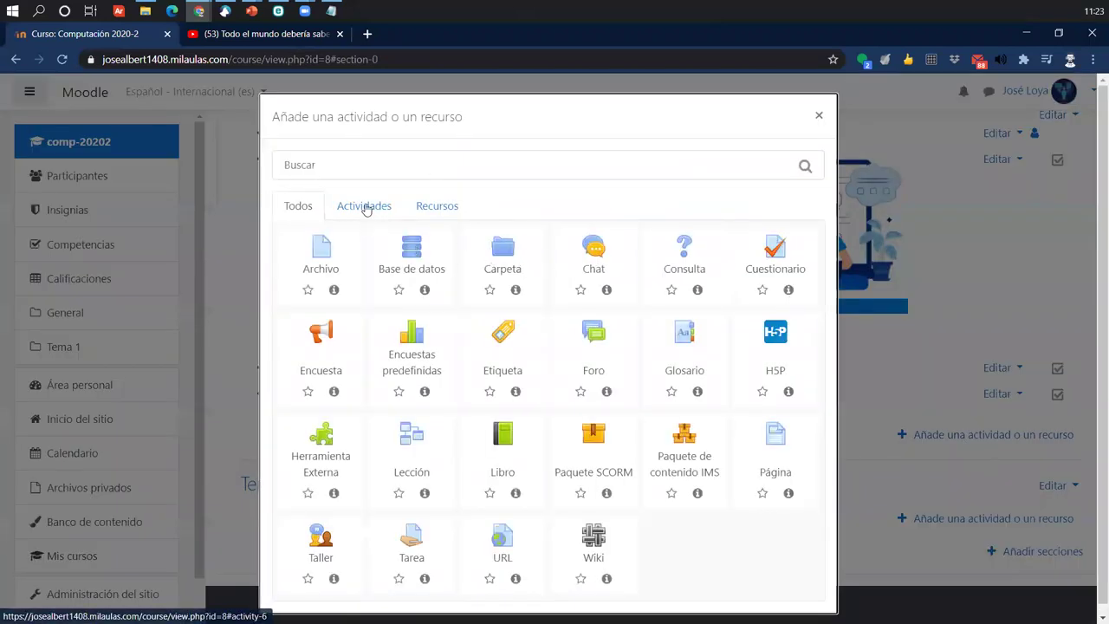
left_click(364, 209)
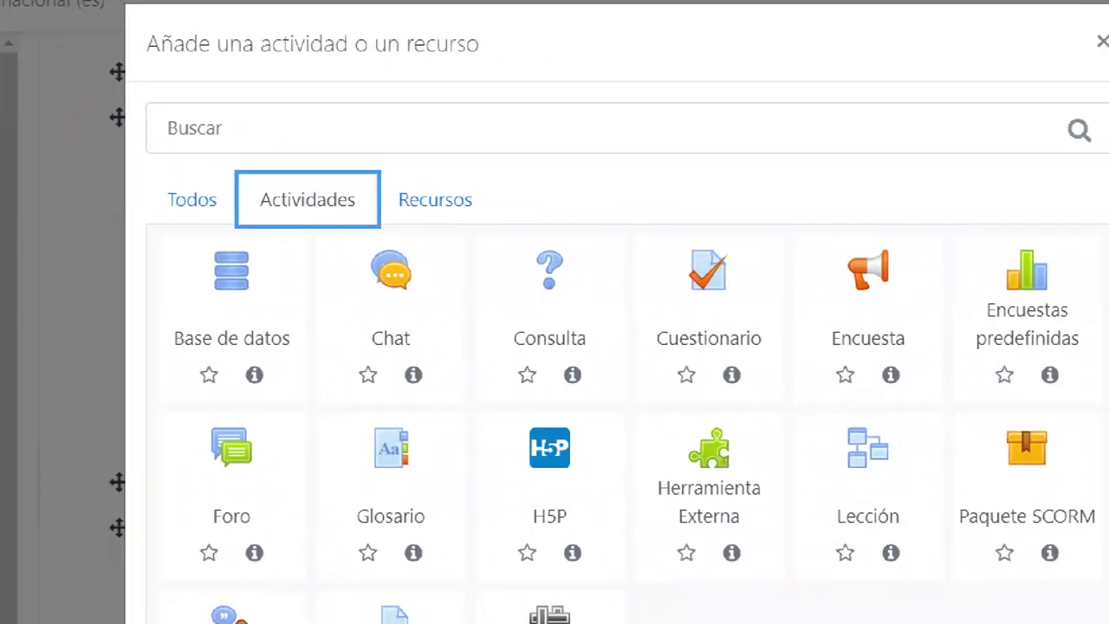
mouse_move(630, 233)
left_mouse_down()
mouse_move(735, 394)
mouse_move(788, 404)
mouse_move(778, 400)
left_mouse_up()
mouse_move(728, 277)
left_mouse_down()
mouse_move(745, 262)
mouse_move(800, 101)
left_mouse_up()
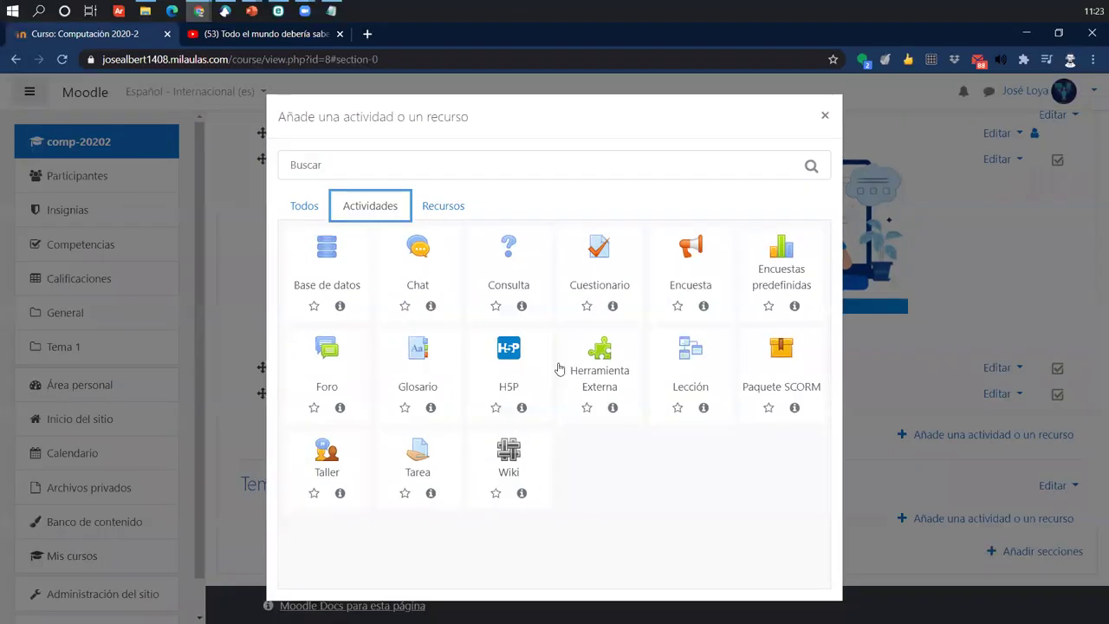
left_click(709, 312)
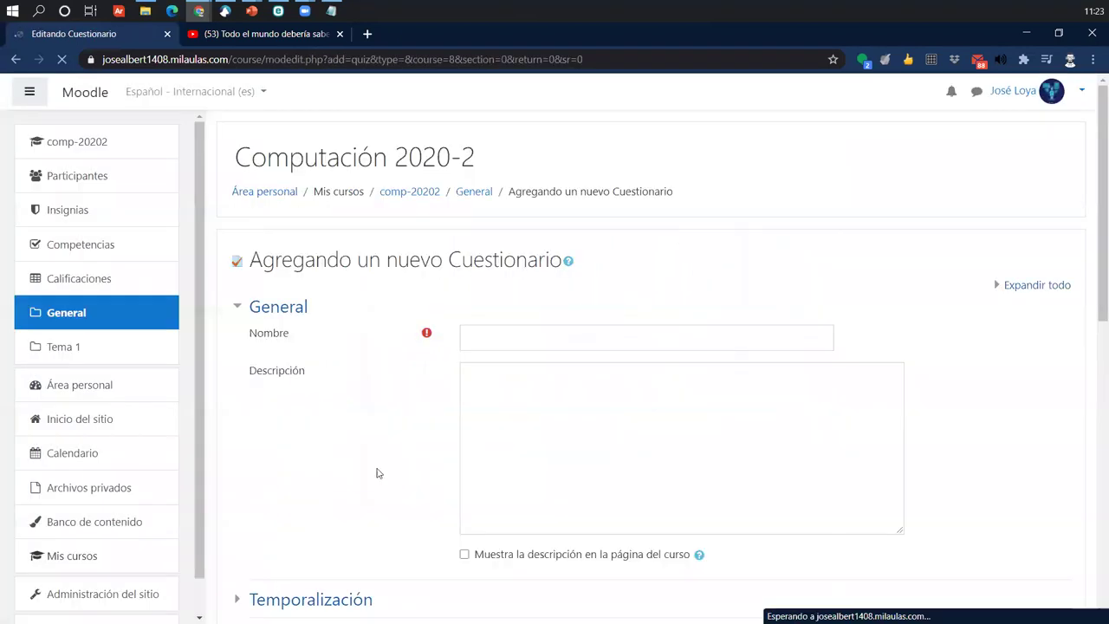
- Enter 'Evaluación de entrada' as the quiz name, leaving the description empty
scroll(449, 324, "down", 5)
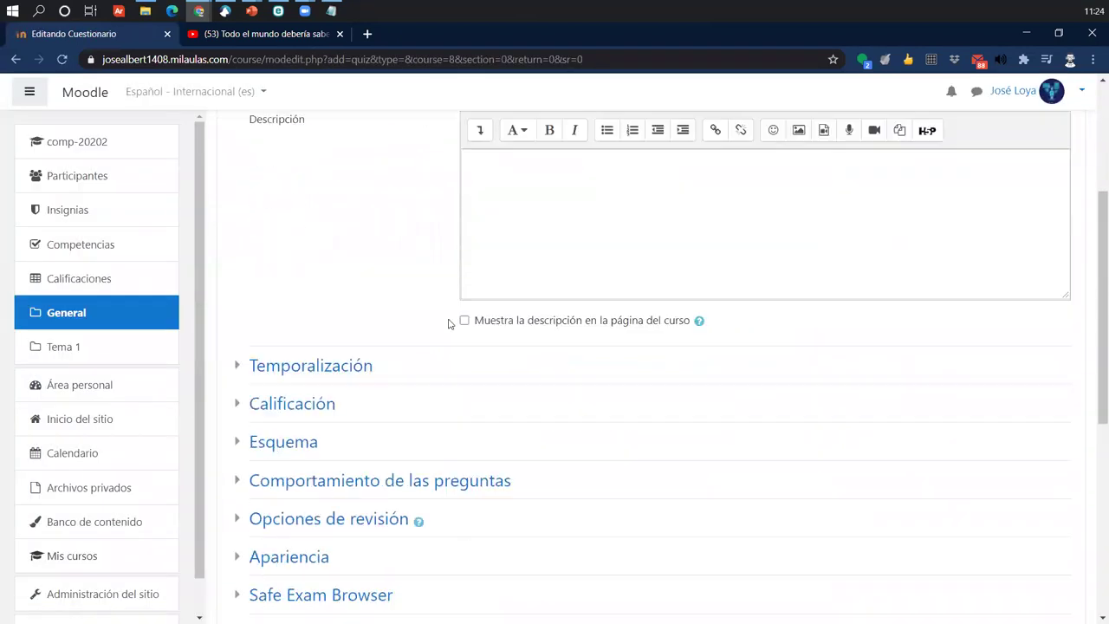
scroll(449, 324, "down", 3)
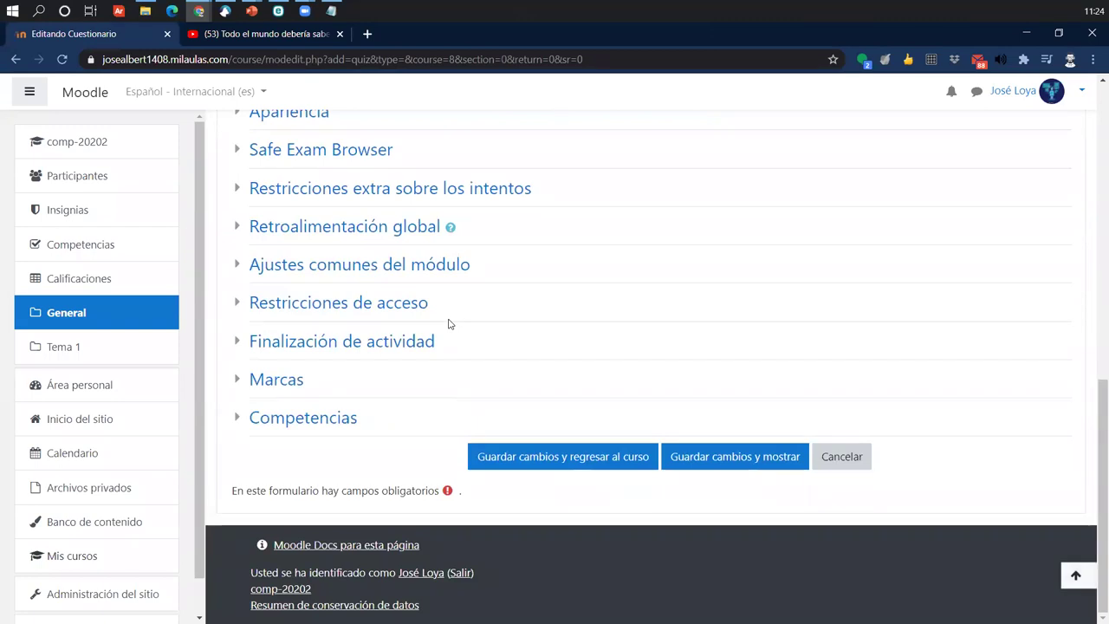
scroll(449, 324, "up", 3)
scroll(449, 324, "up", 5)
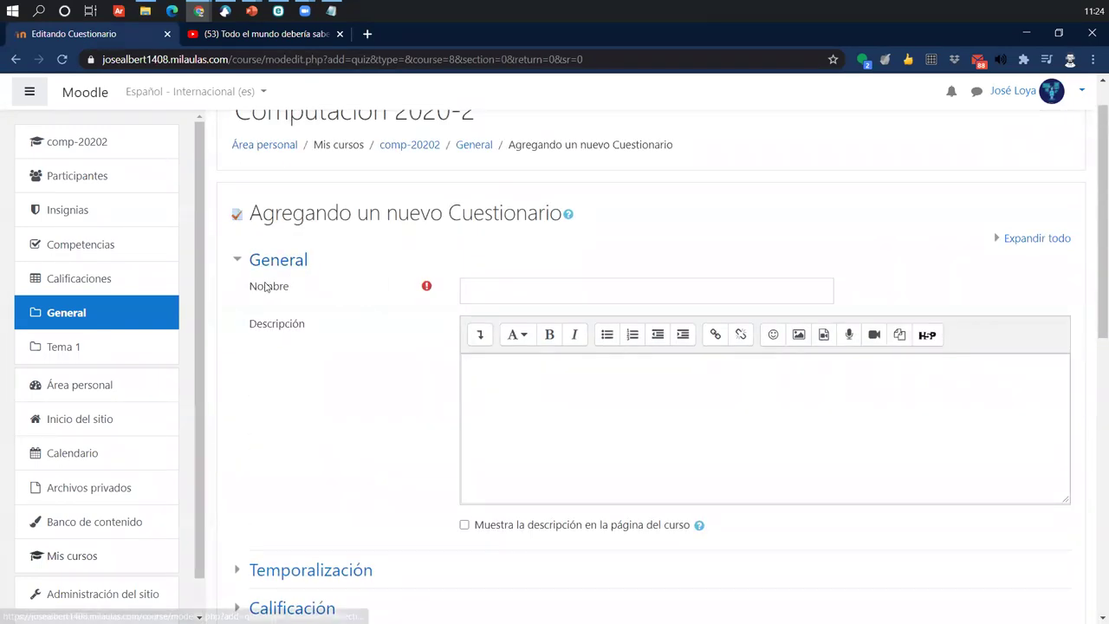
left_click_drag(249, 285, 304, 293)
left_click(499, 290)
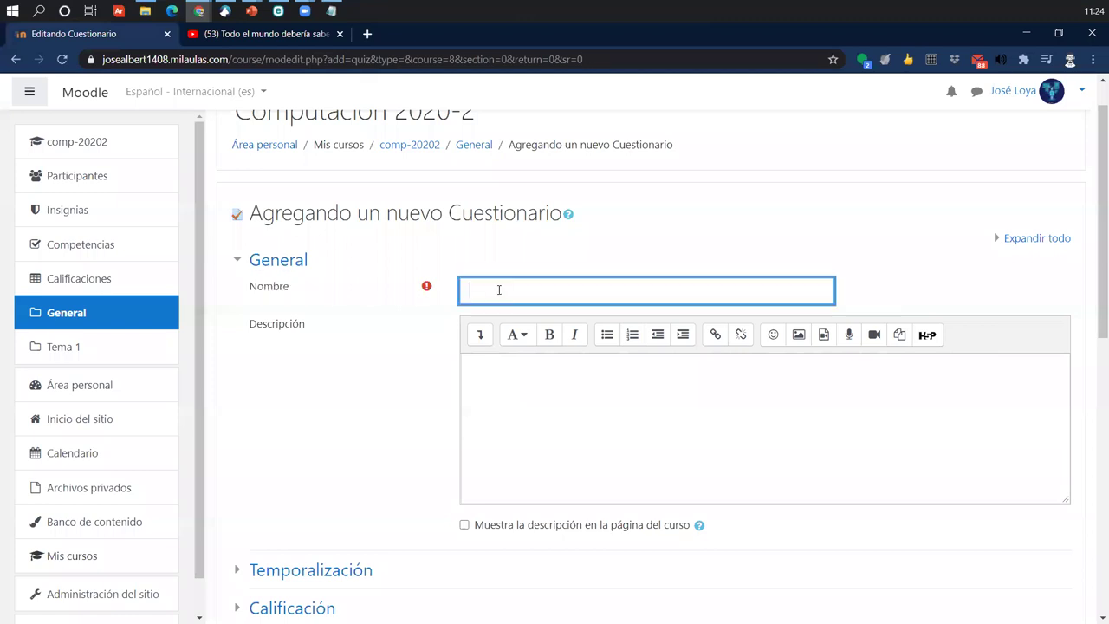
type("Evaluación de entrada")
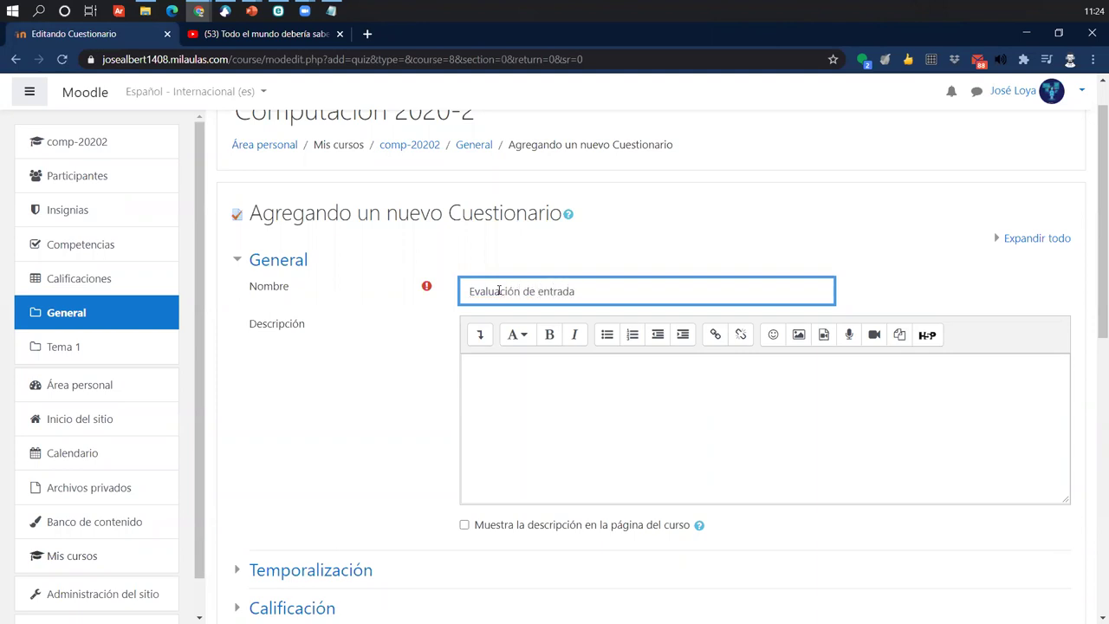
left_click_drag(644, 289, 450, 298)
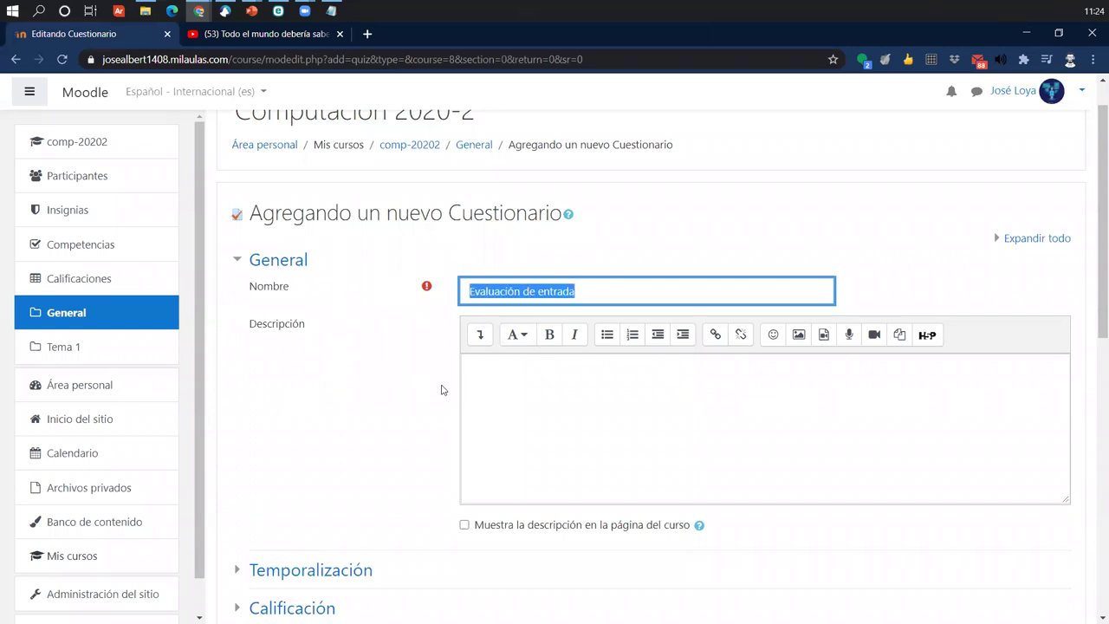
left_click(385, 386)
left_click_drag(247, 328, 338, 328)
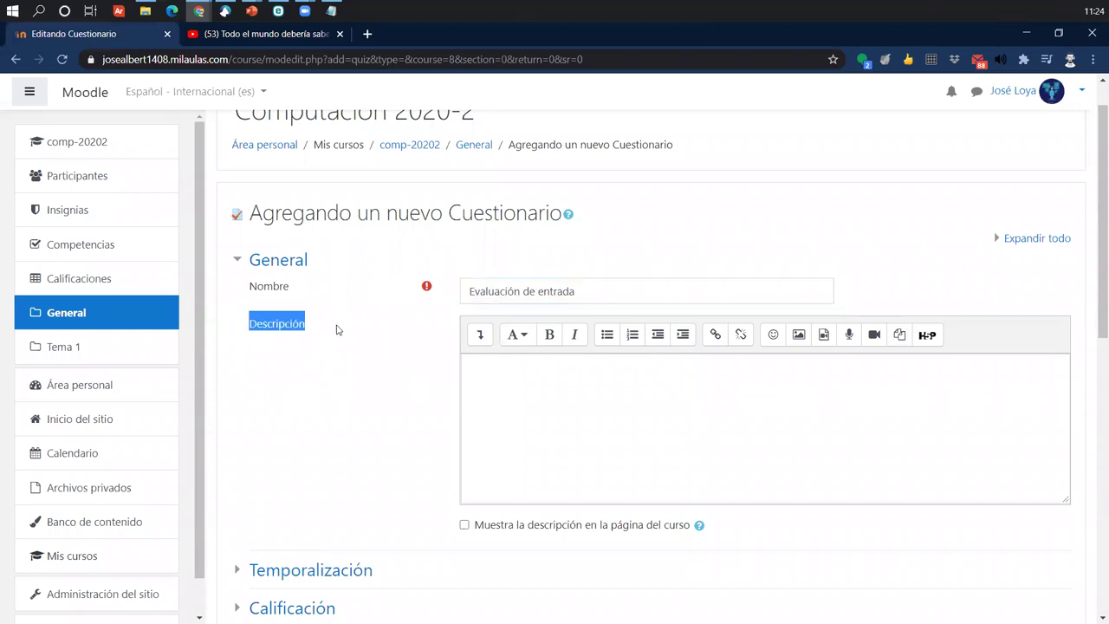
left_click(469, 368)
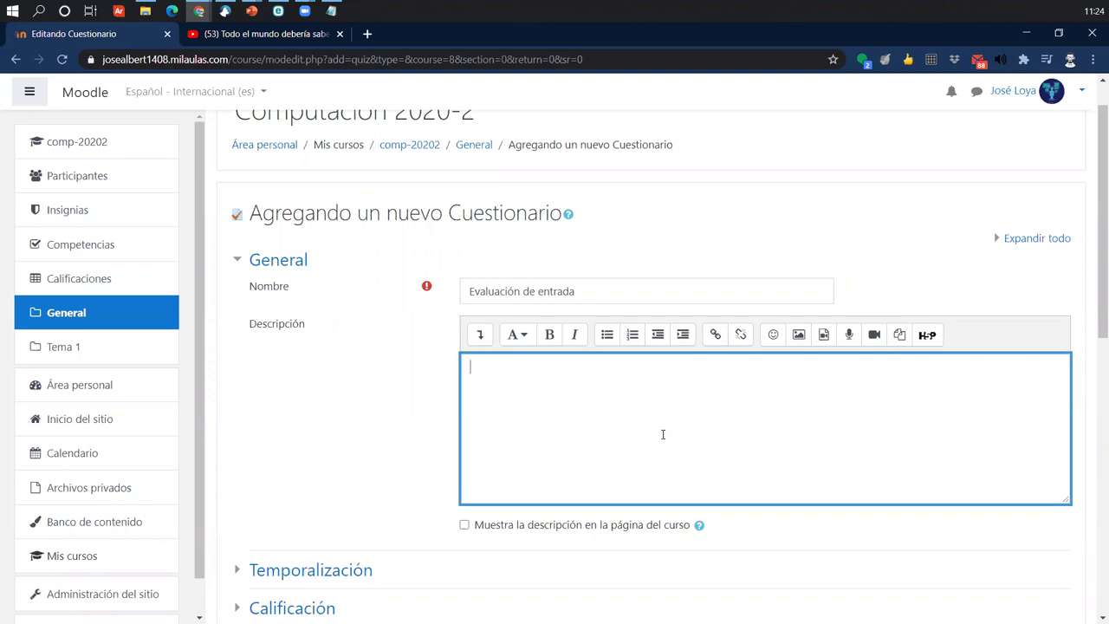
- Expand the Temporalización timing settings of the quiz form
scroll(421, 429, "down", 3)
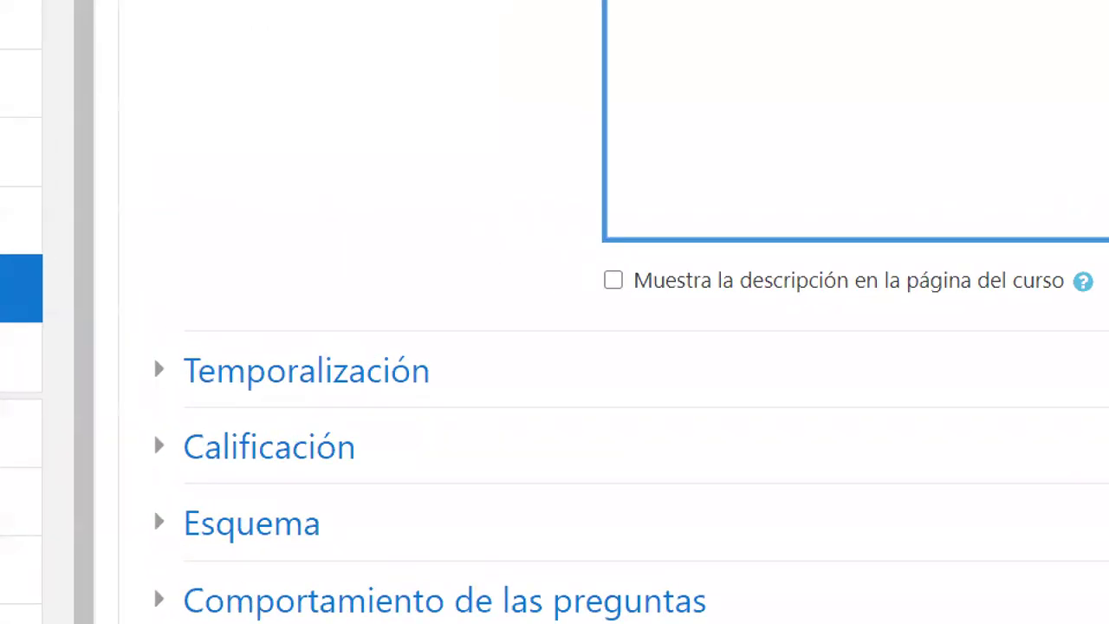
left_click(239, 355)
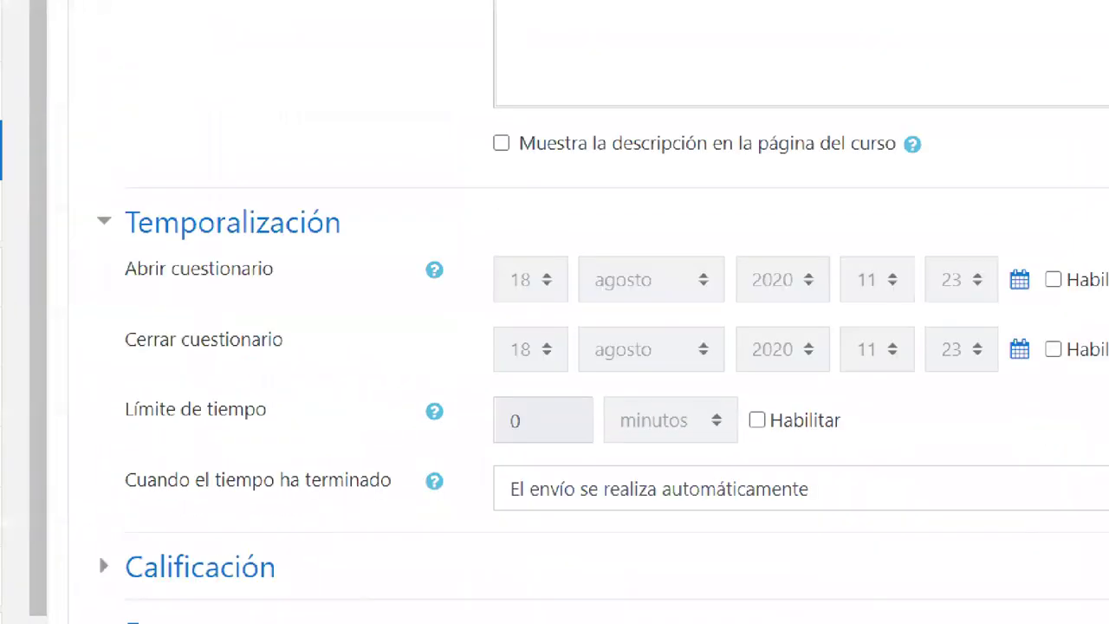
left_click(130, 576)
left_click_drag(114, 556, 808, 603)
mouse_move(730, 356)
left_mouse_down()
mouse_move(807, 367)
mouse_move(817, 378)
mouse_move(809, 387)
left_mouse_up()
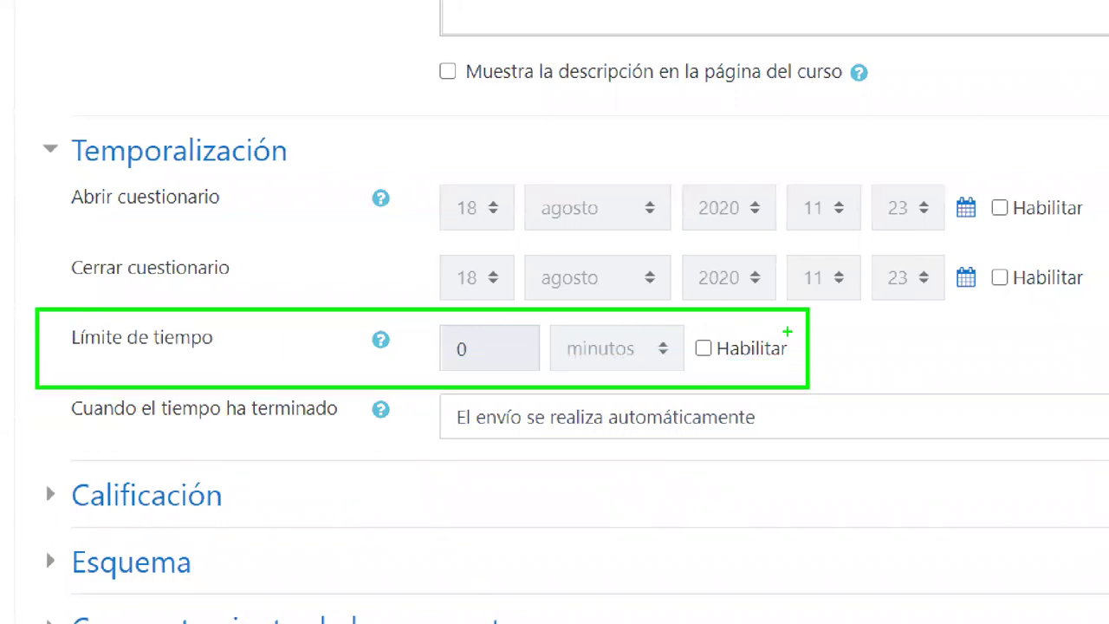
mouse_move(785, 333)
left_mouse_down()
mouse_move(792, 350)
mouse_move(830, 306)
mouse_move(798, 335)
left_mouse_up()
key("Escape")
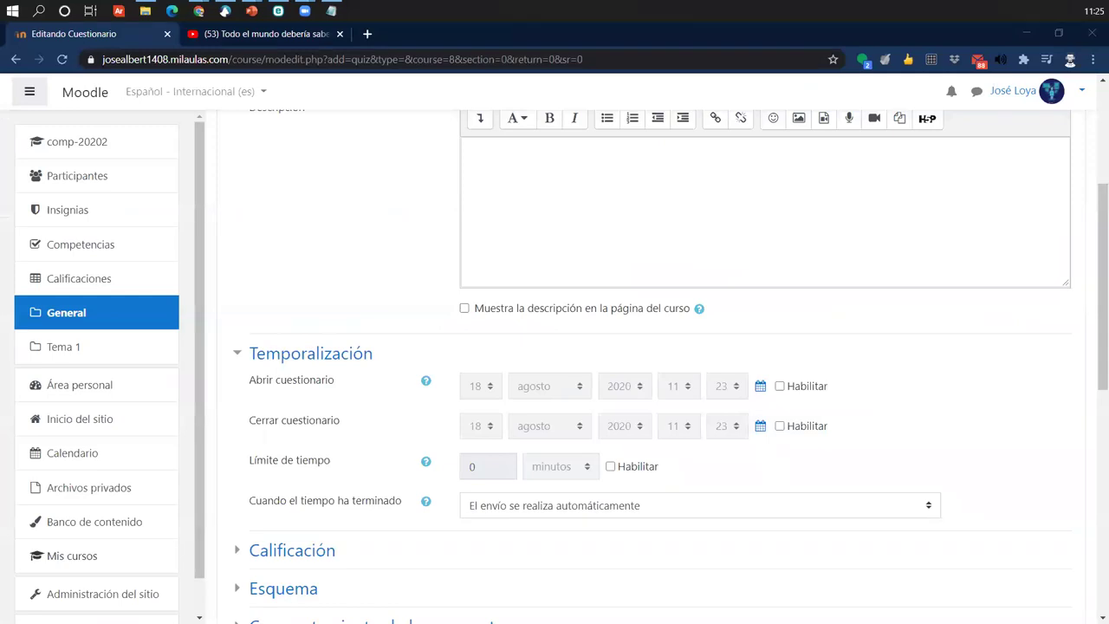
left_click(964, 377)
scroll(744, 393, "down", 1)
scroll(743, 393, "down", 3)
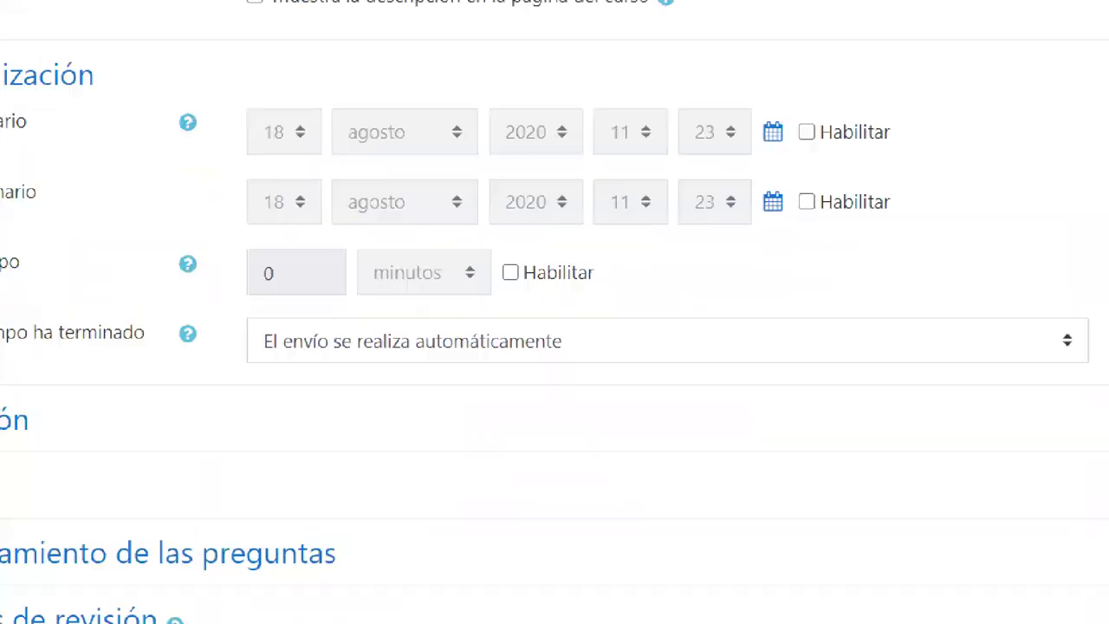
- Enable a 5-minute time limit and expand the Calificación section
left_click_drag(615, 288, 626, 313)
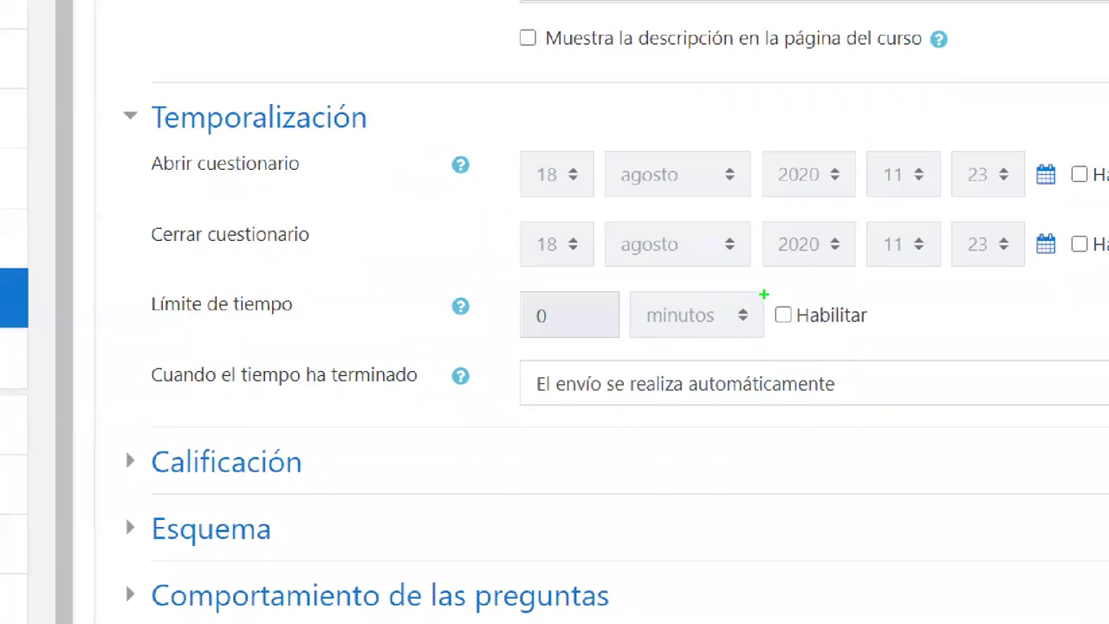
left_click_drag(779, 317, 804, 277)
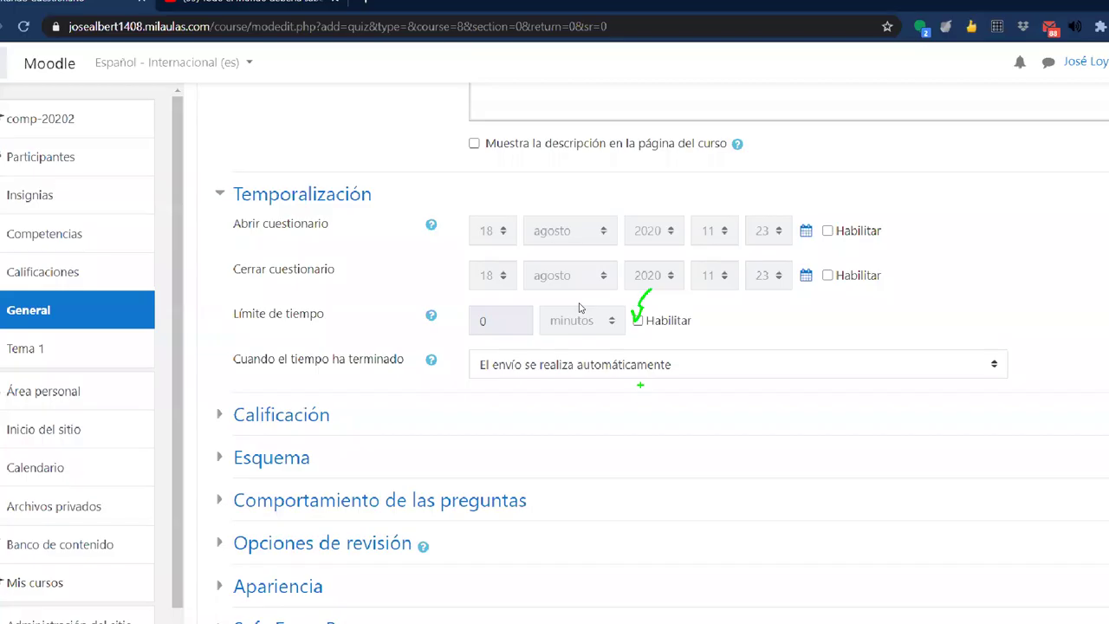
left_click(638, 320)
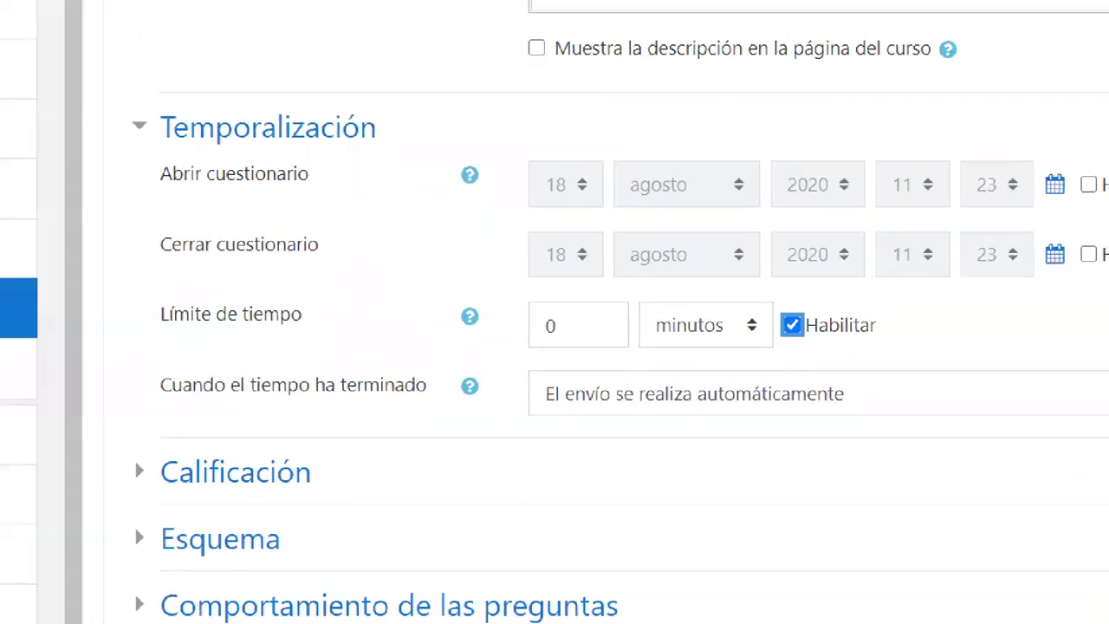
left_click_drag(509, 280, 628, 352)
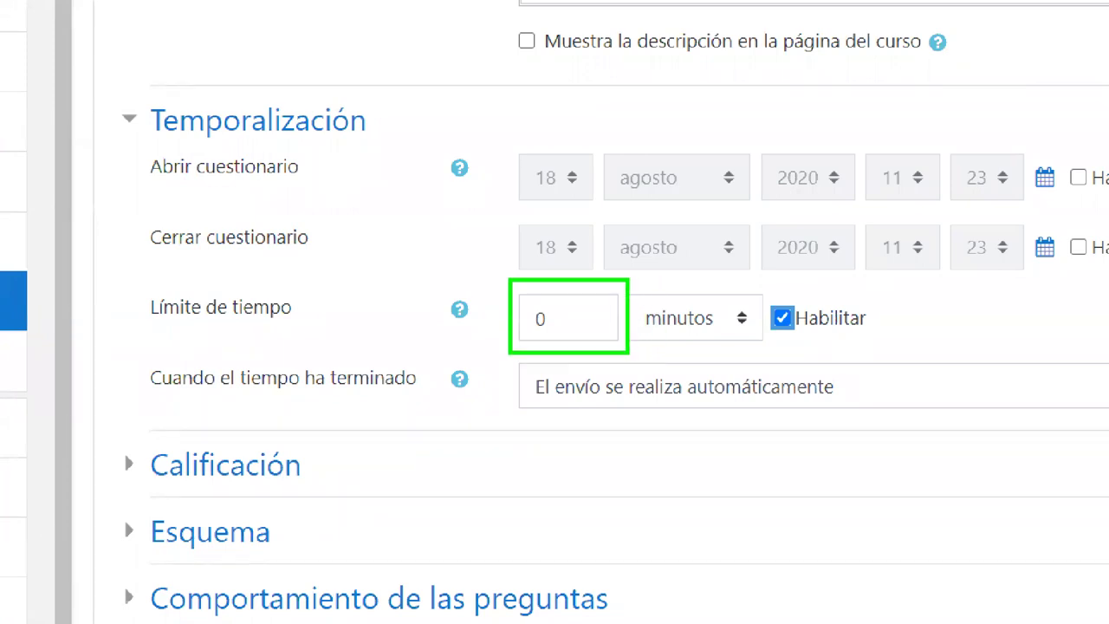
left_click_drag(466, 174, 513, 300)
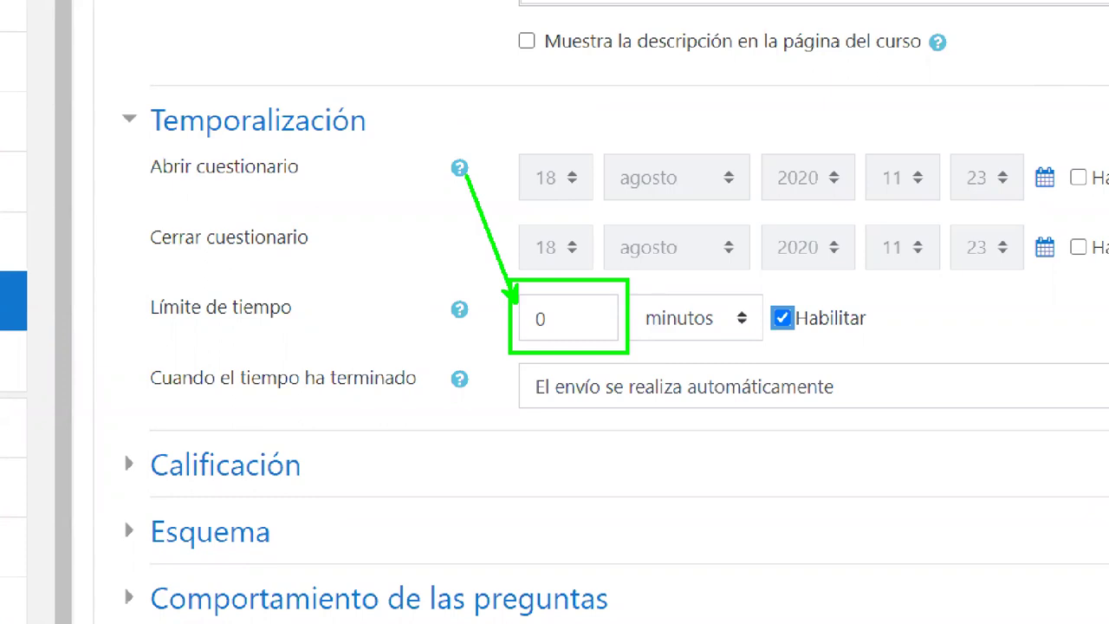
left_click(676, 314)
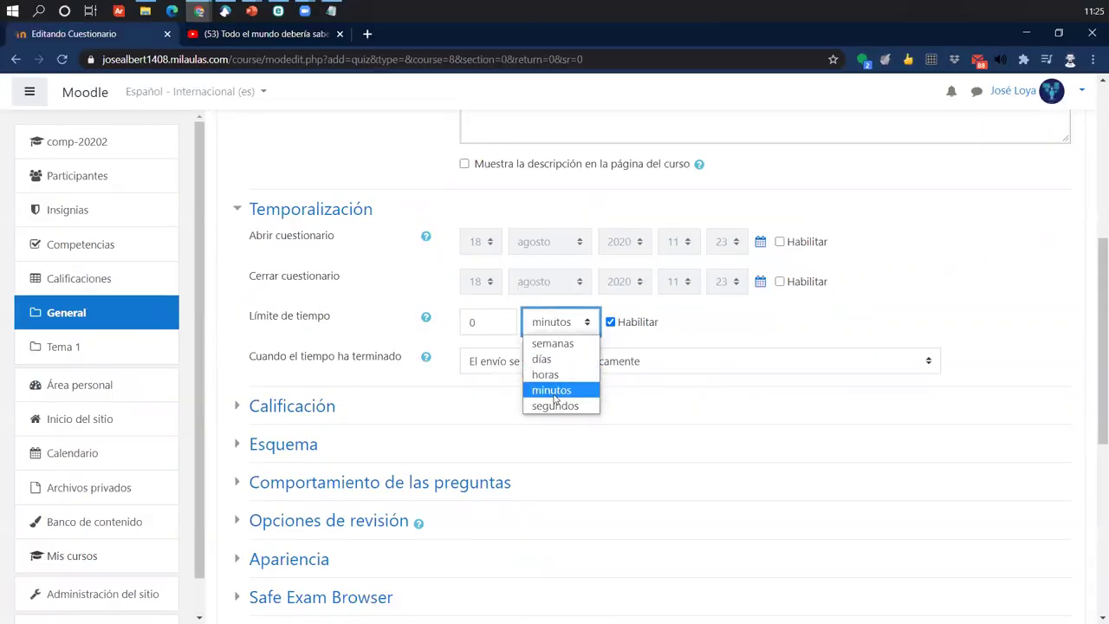
left_click(554, 392)
key("shift+Tab")
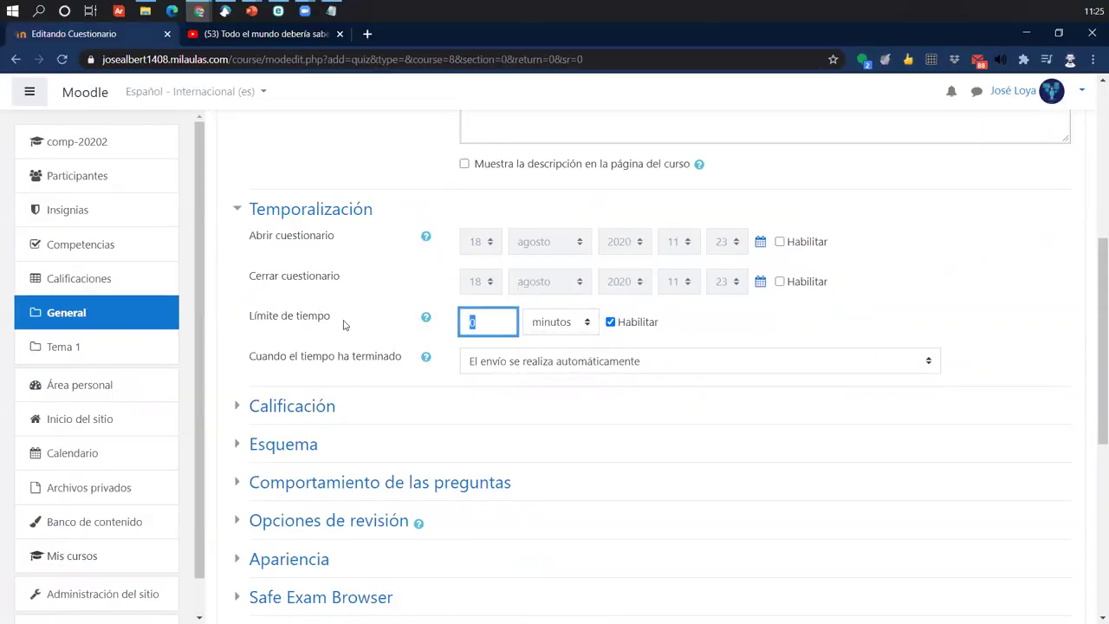
type("5")
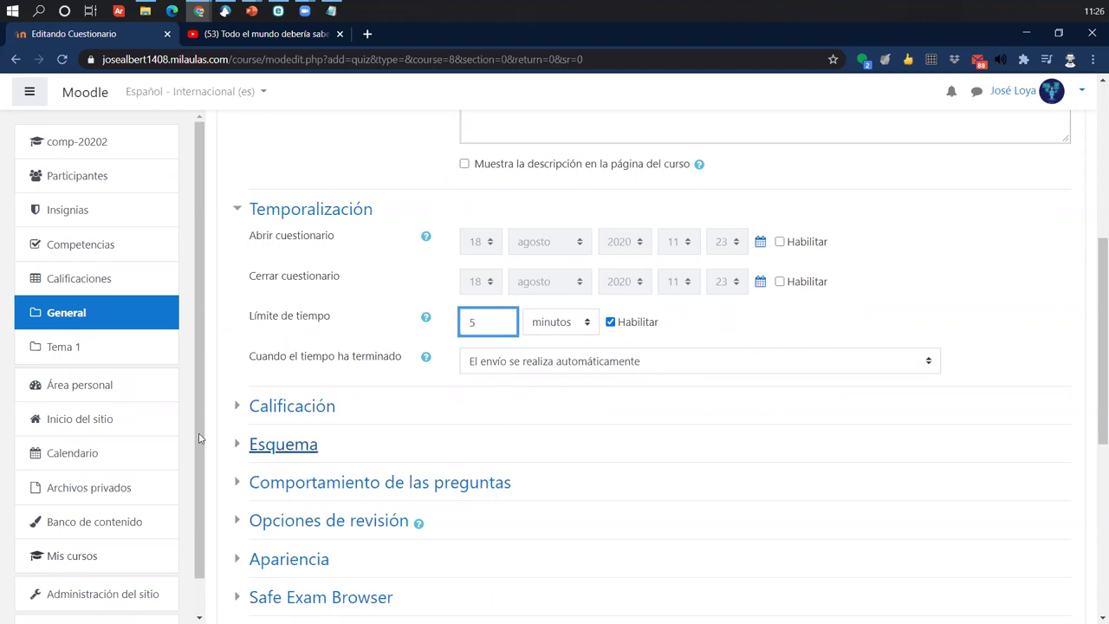
scroll(255, 409, "down", 1)
left_click(242, 341)
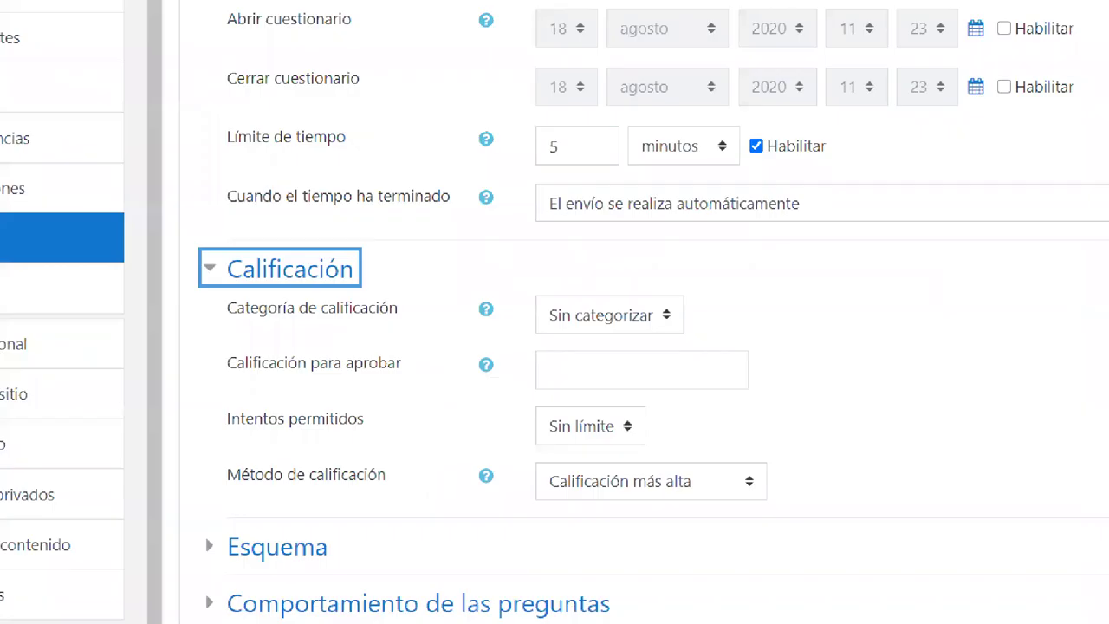
- Allow only 1 attempt and save the quiz with 'Guardar cambios y mostrar'
left_click_drag(202, 414, 623, 486)
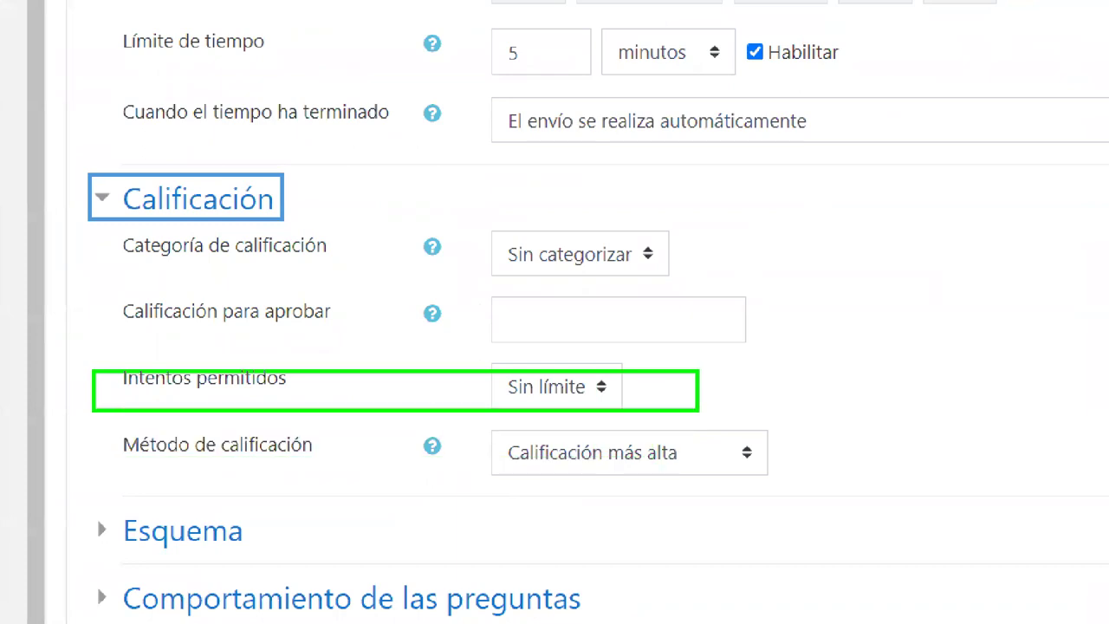
key("ctrl+z")
mouse_move(96, 348)
left_mouse_down()
mouse_move(231, 402)
mouse_move(716, 409)
mouse_move(662, 414)
left_mouse_up()
mouse_move(627, 376)
left_mouse_down()
mouse_move(639, 397)
mouse_move(709, 282)
left_mouse_up()
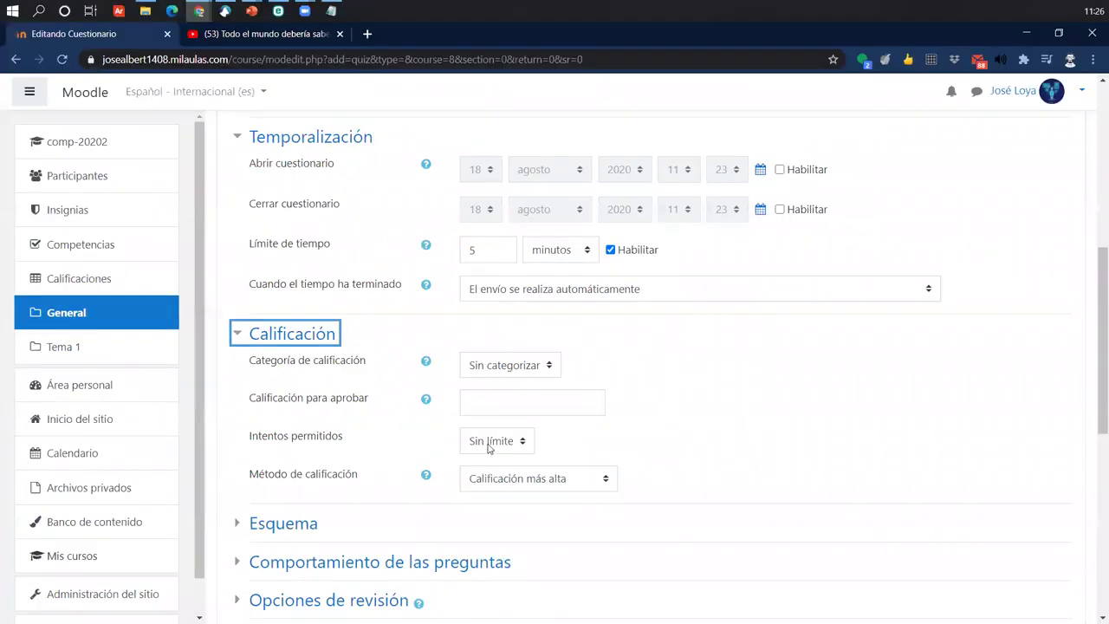
left_click(546, 395)
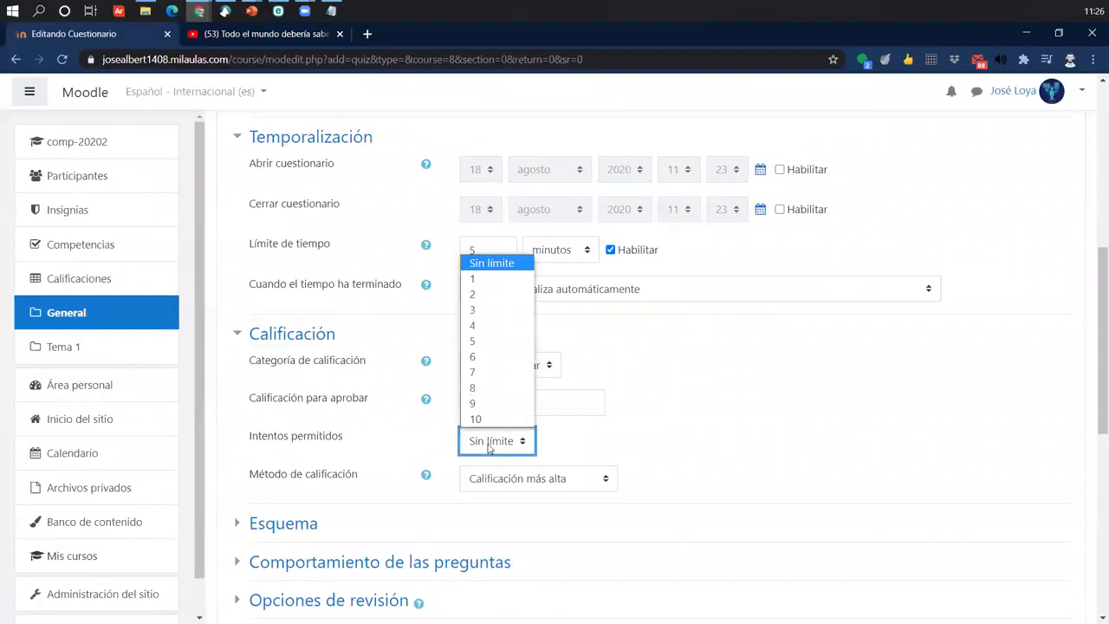
left_click(481, 279)
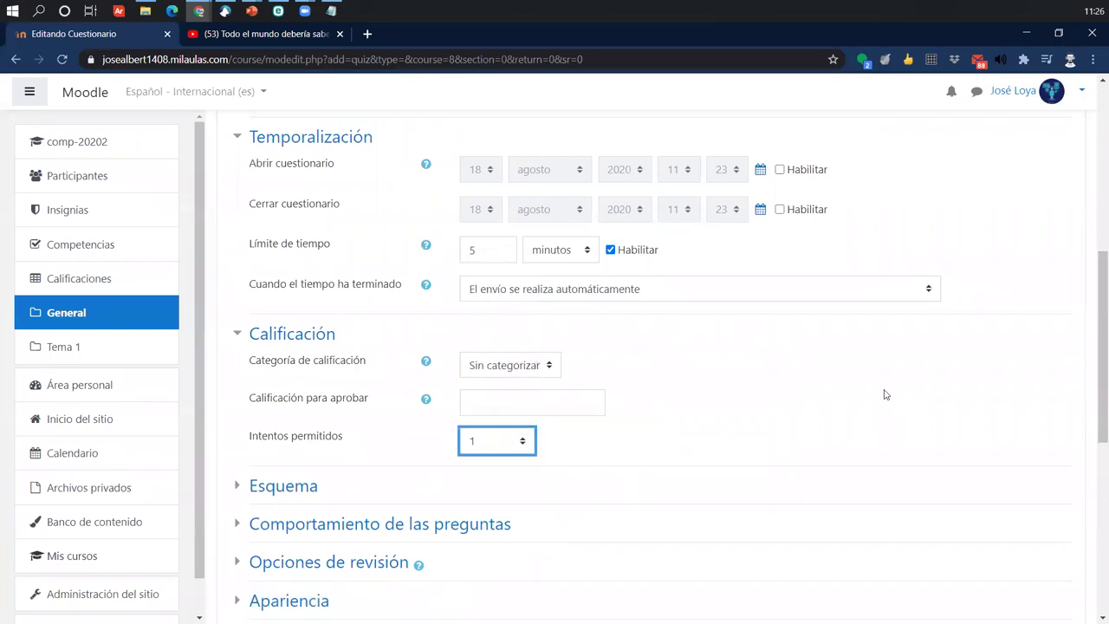
left_click(886, 395)
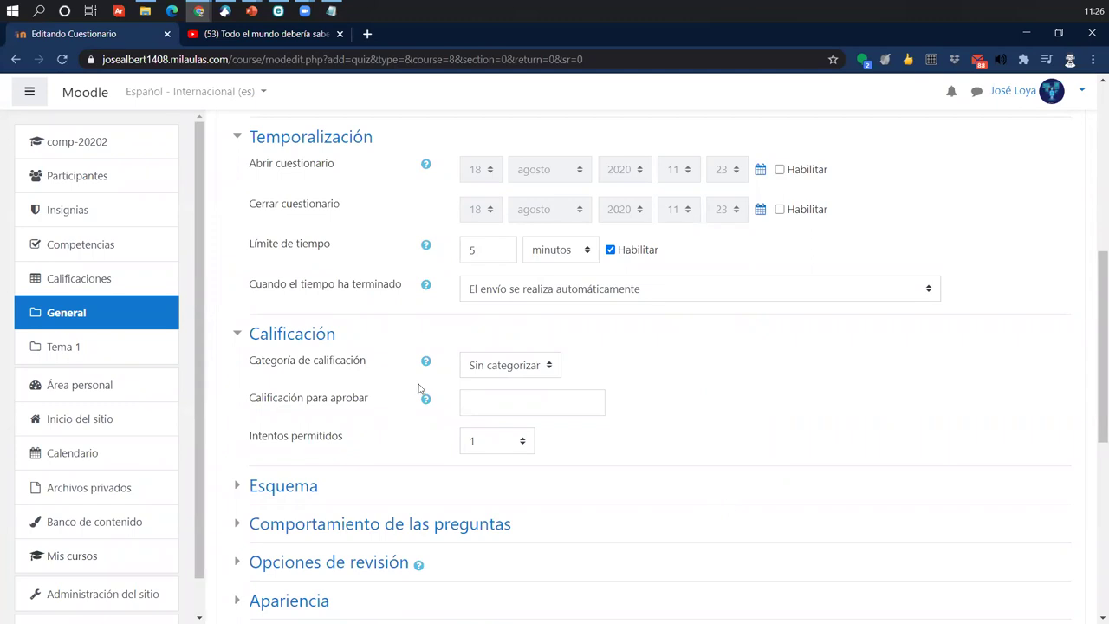
scroll(534, 365, "down", 6)
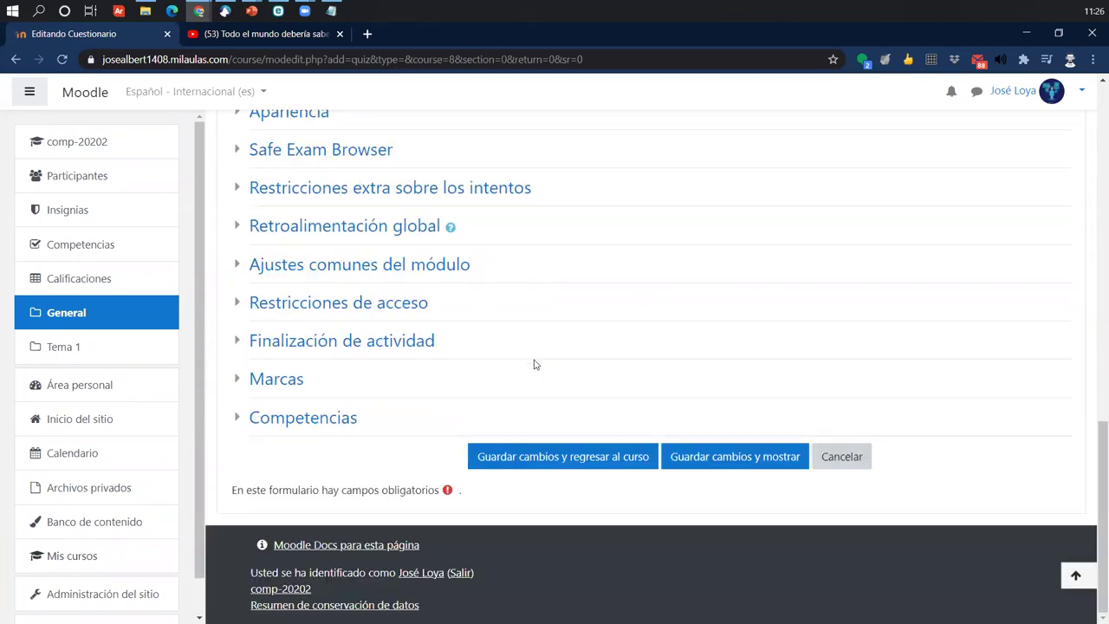
left_click(702, 472)
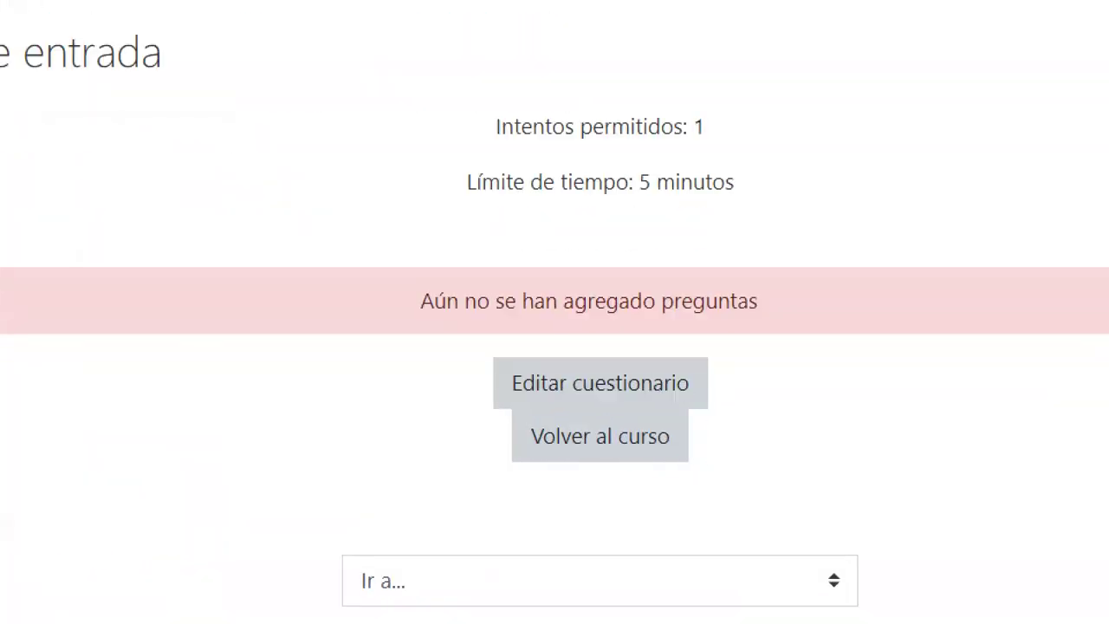
mouse_move(458, 349)
left_mouse_down()
mouse_move(766, 424)
mouse_move(740, 413)
left_mouse_up()
left_click_drag(678, 376, 789, 281)
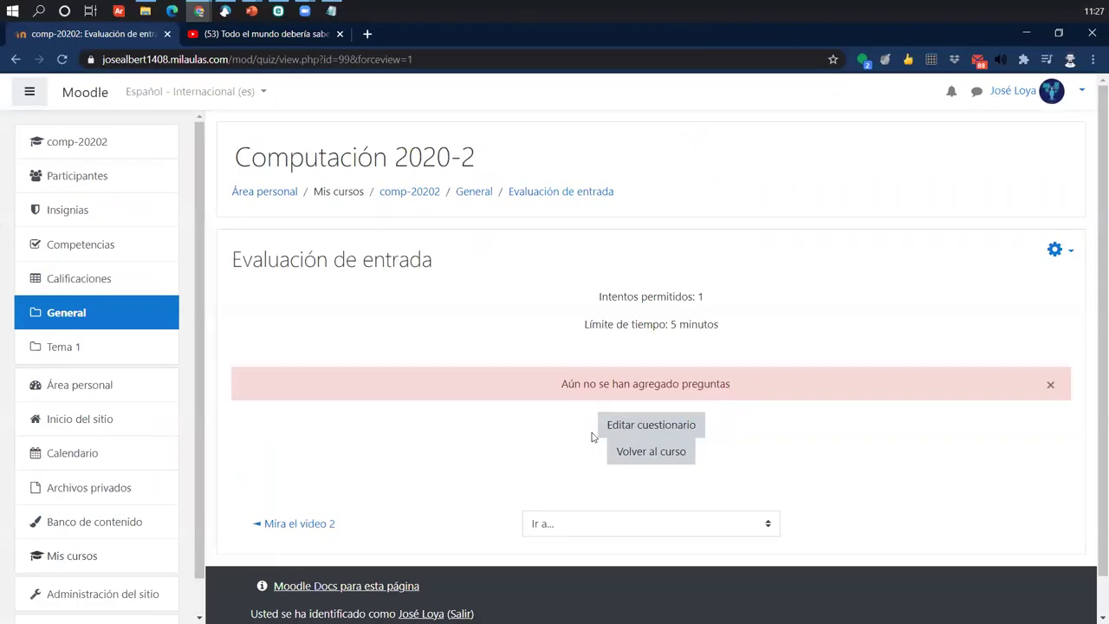
left_click(534, 378)
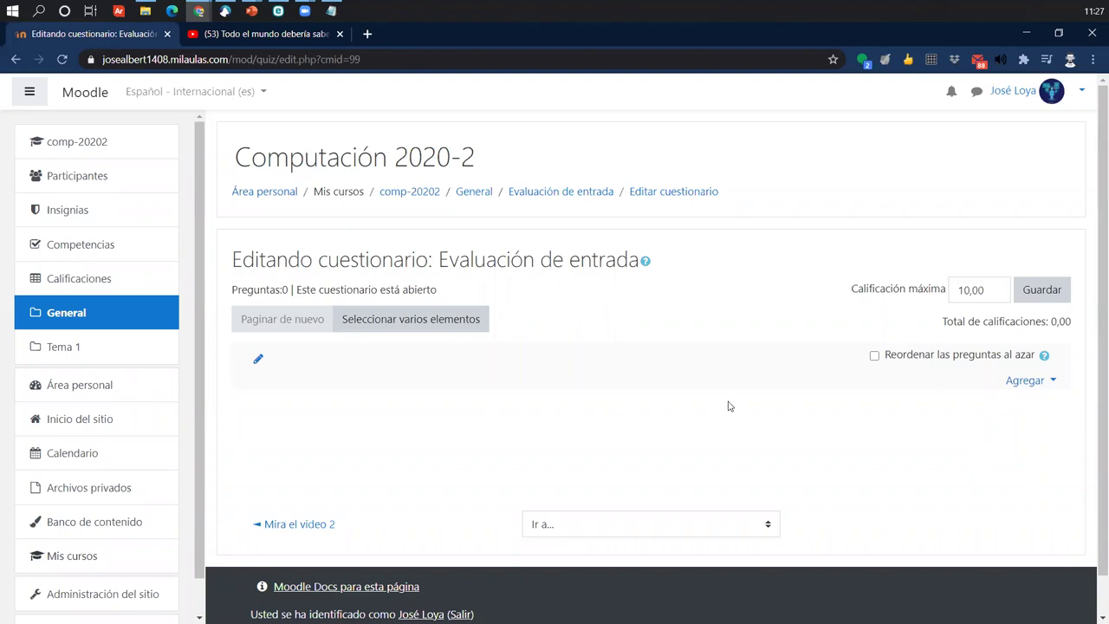
key("alt+Left")
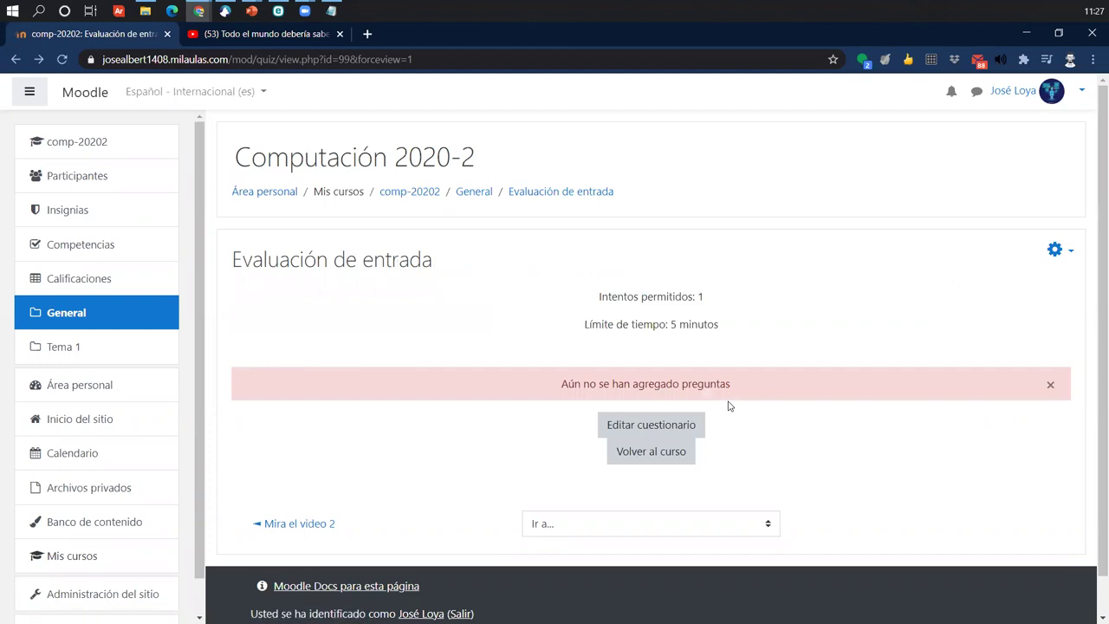
key("alt+Left")
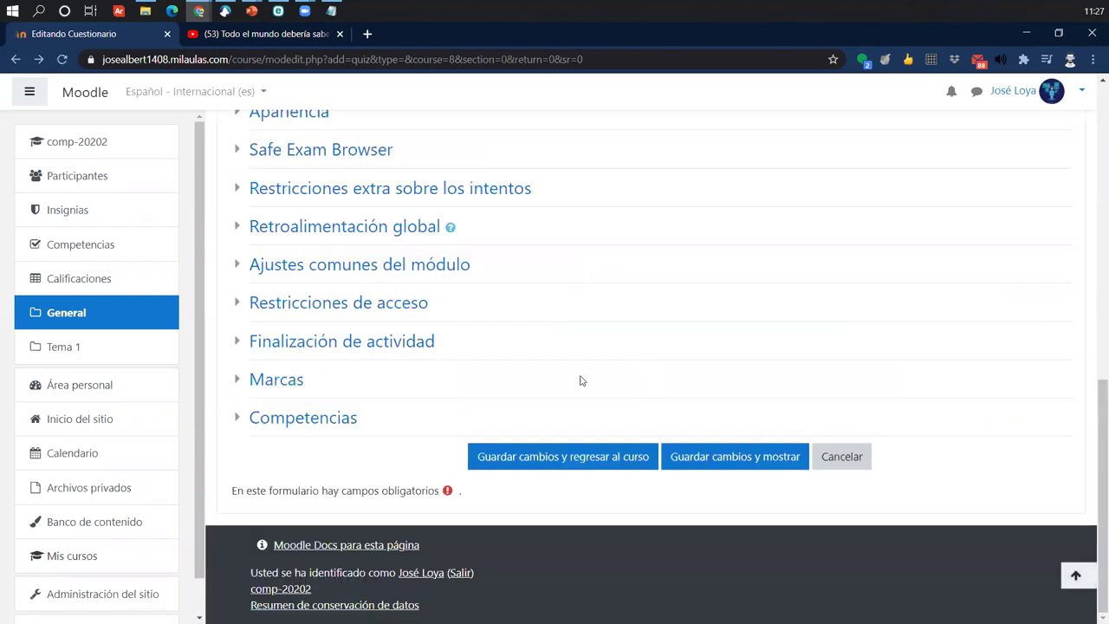
left_click(69, 316)
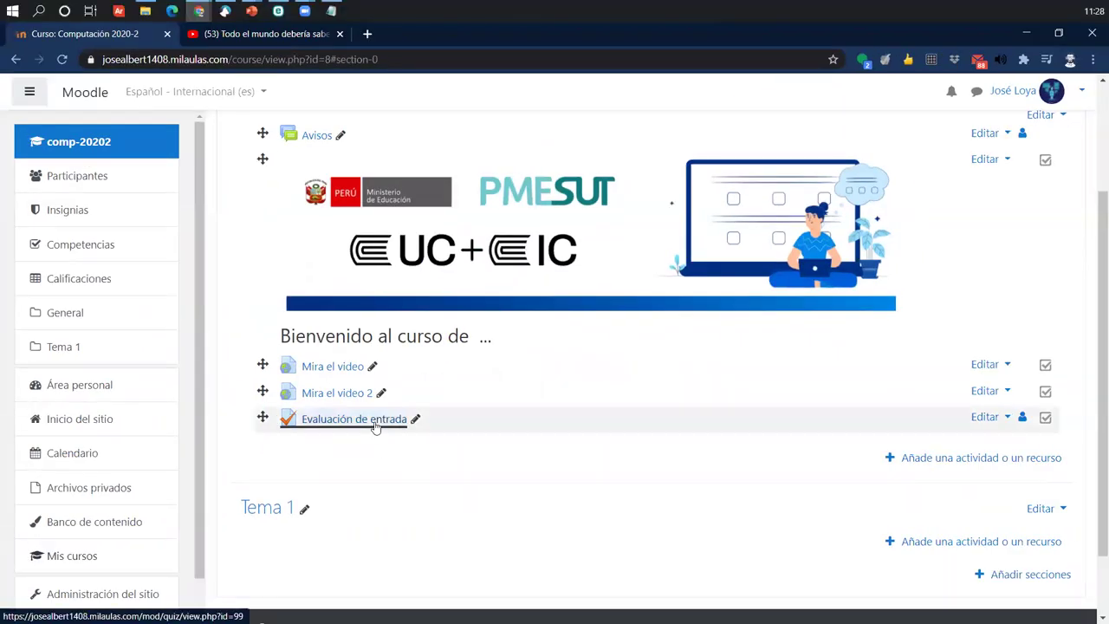
- Open the 'Evaluación de entrada' quiz from the course's General section
left_click(520, 303)
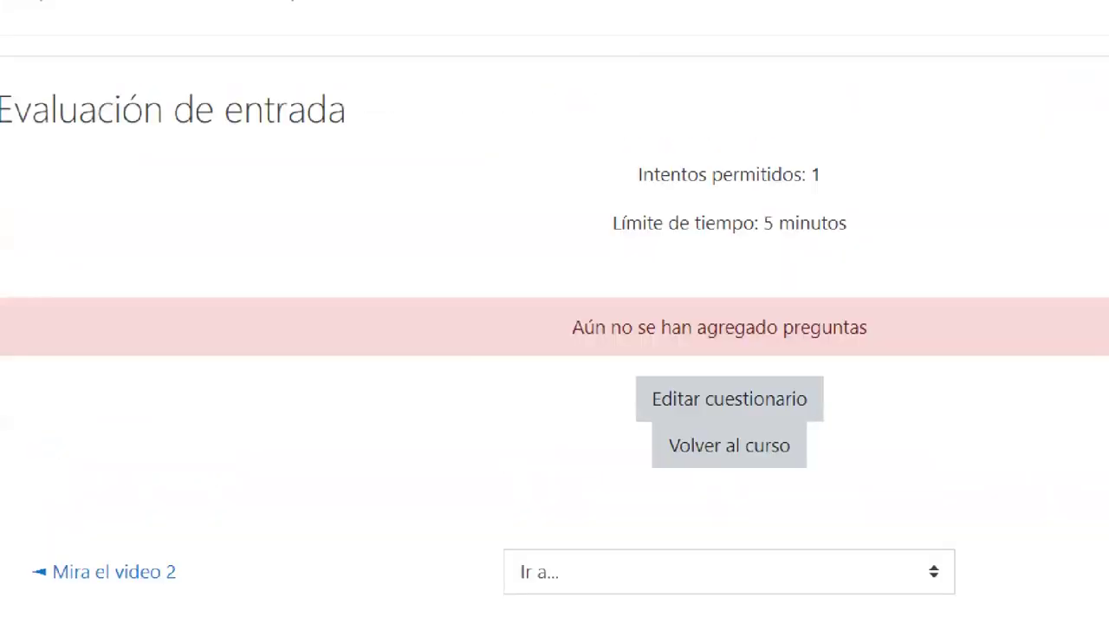
left_click_drag(65, 171, 347, 252)
key("e")
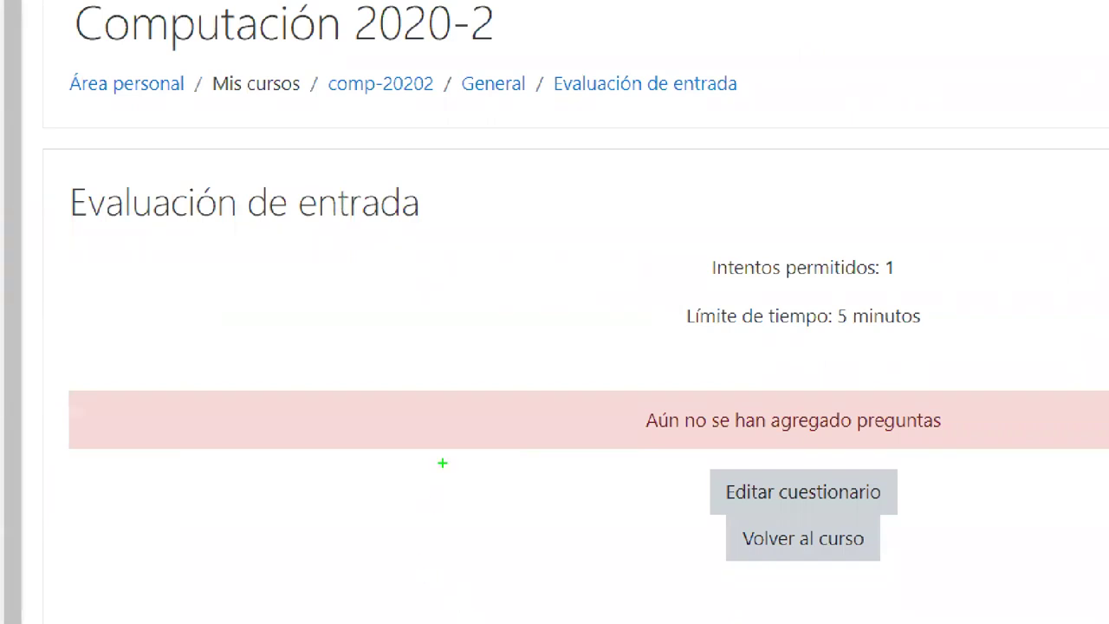
mouse_move(59, 161)
left_mouse_down()
mouse_move(1035, 555)
mouse_move(1107, 599)
left_mouse_up()
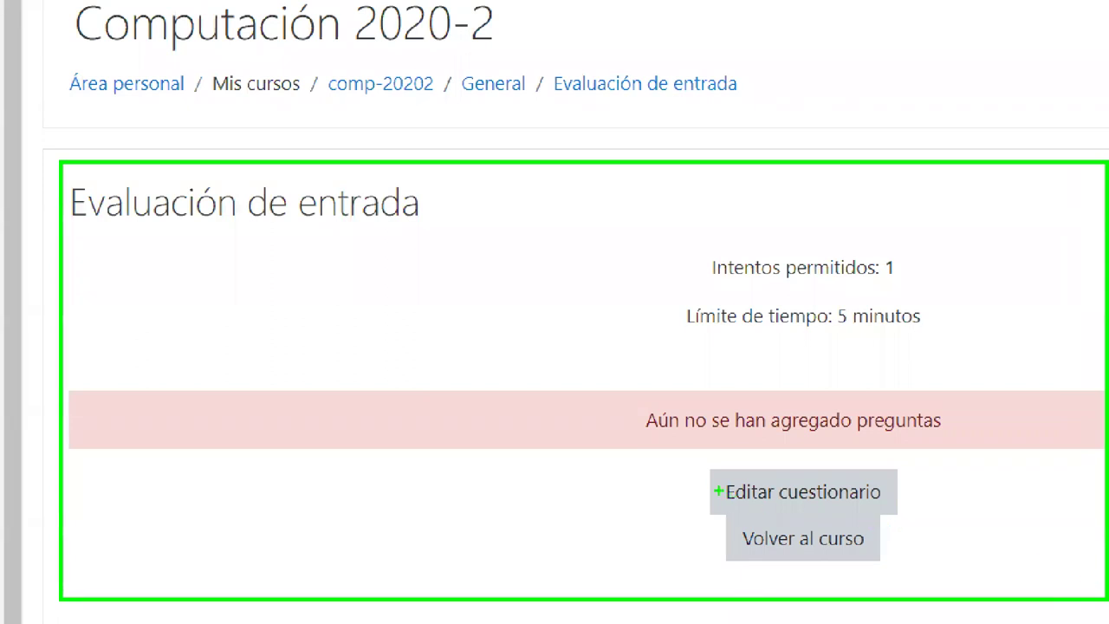
left_click_drag(719, 491, 573, 375)
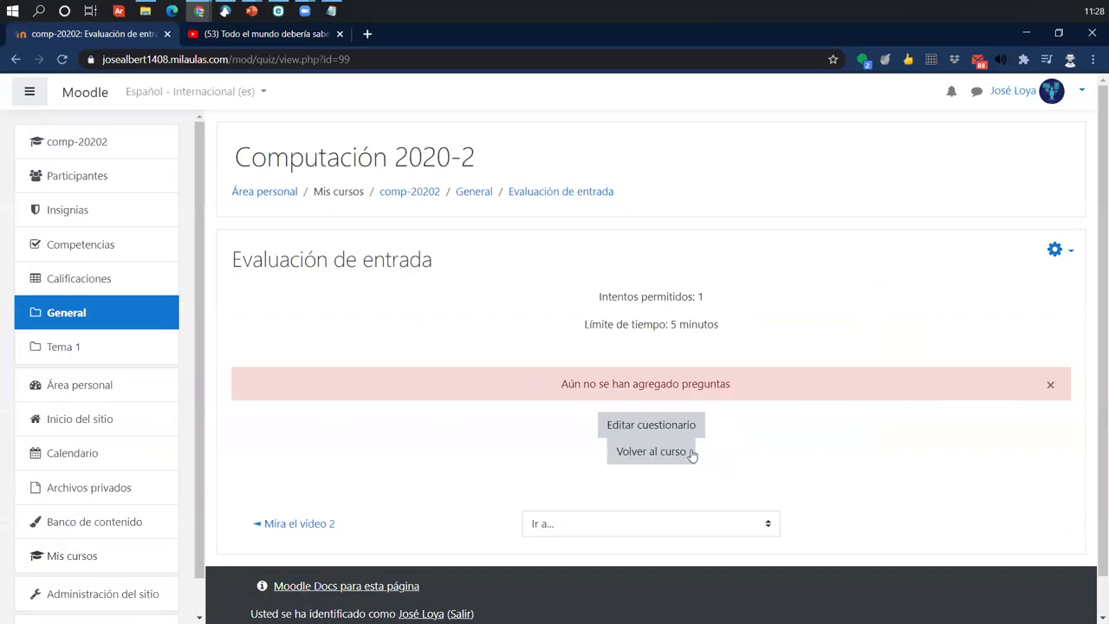
- In Editar cuestionario, choose Agregar > una nueva pregunta
left_click(865, 496)
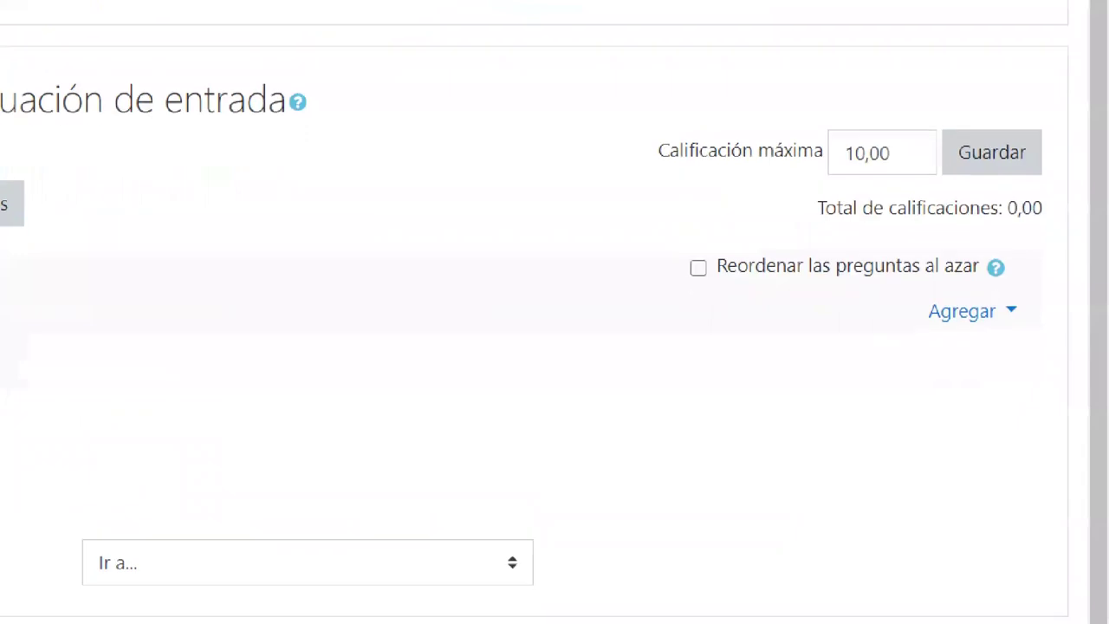
left_click(1028, 388)
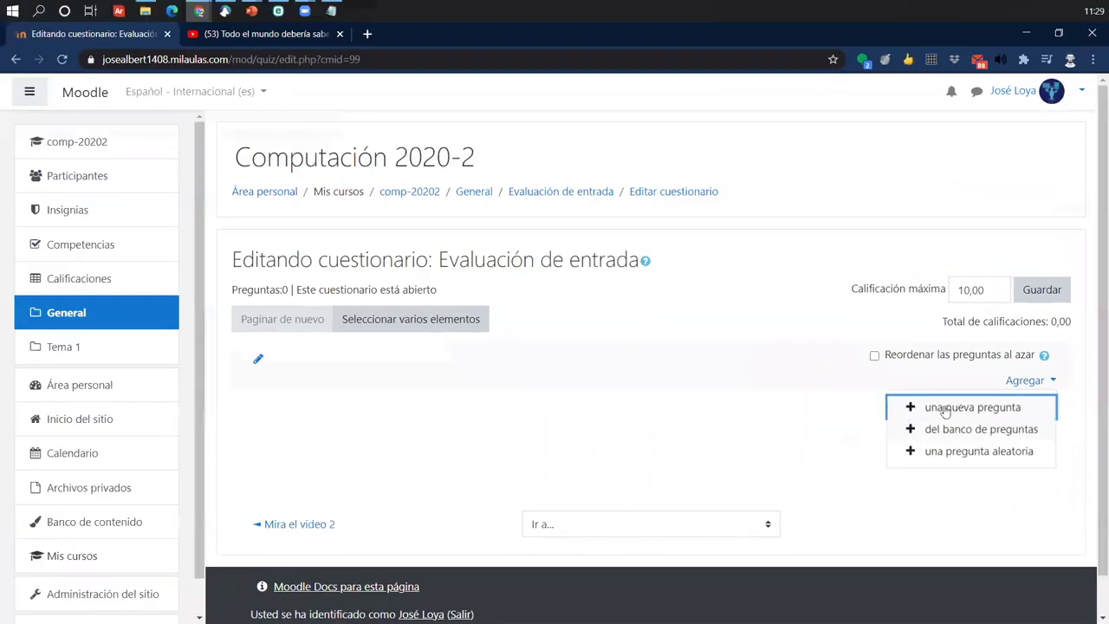
left_click(944, 404)
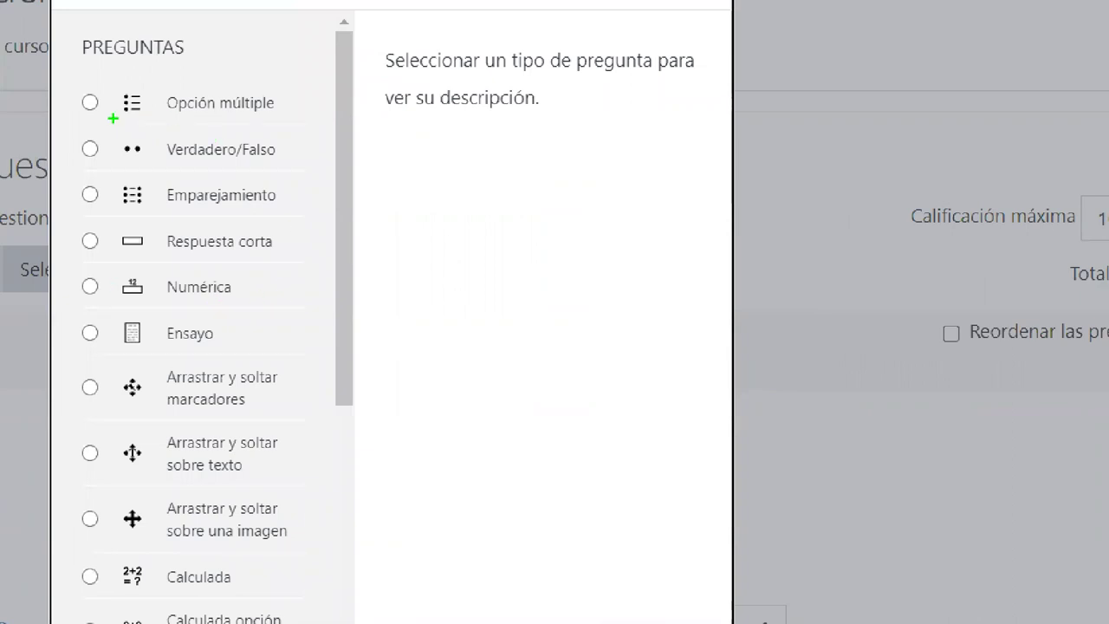
- Choose the Opción múltiple question type and add it
left_click_drag(69, 101, 126, 61)
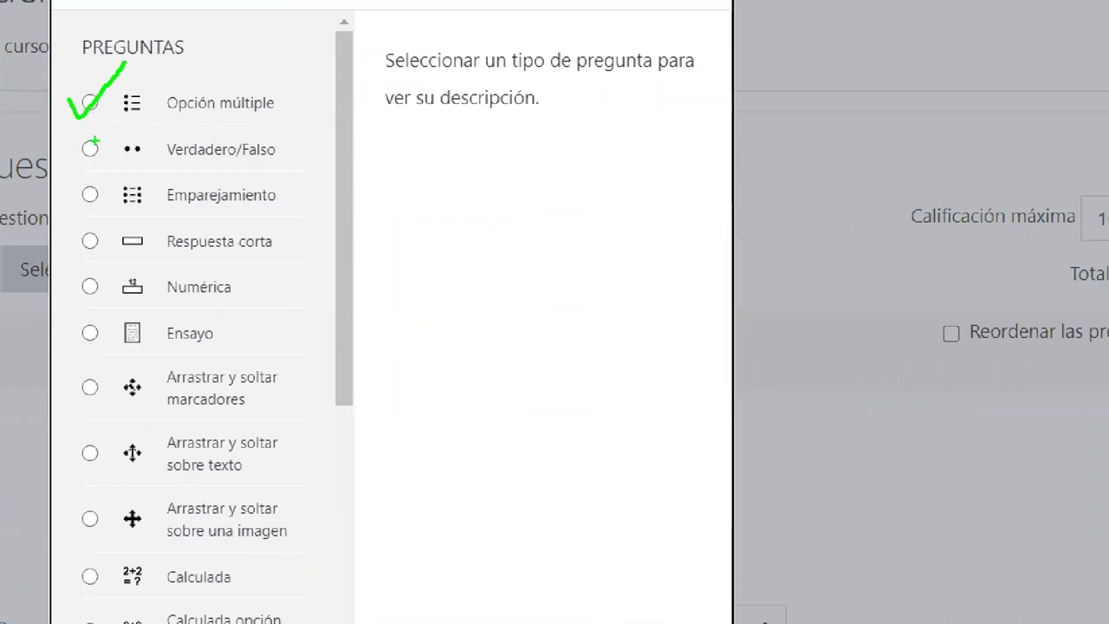
mouse_move(80, 133)
left_mouse_down()
mouse_move(94, 154)
mouse_move(137, 111)
left_mouse_up()
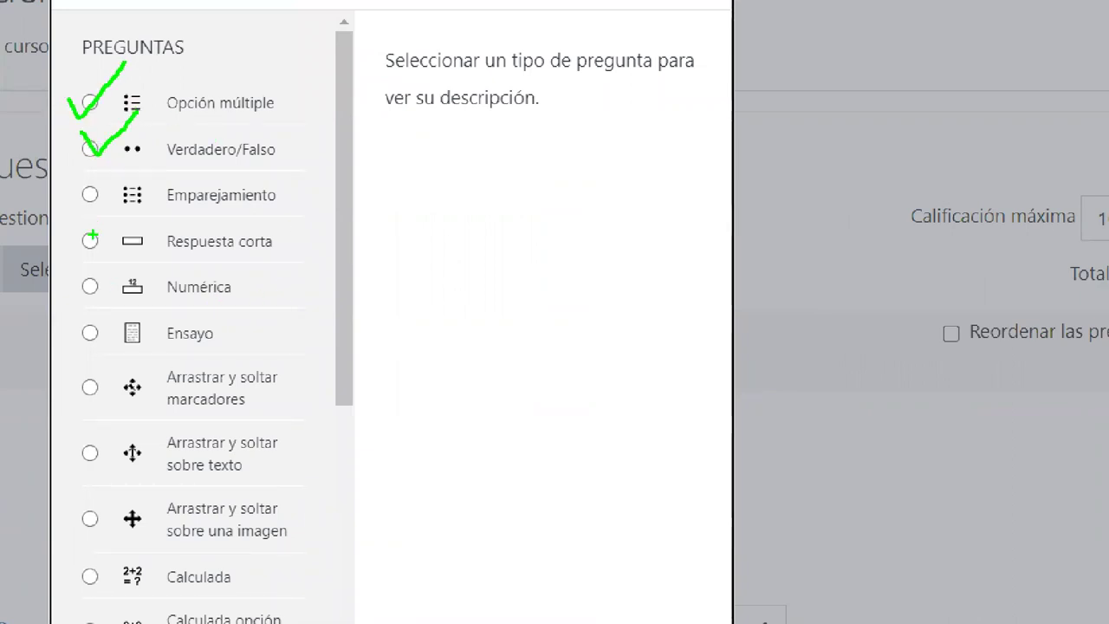
mouse_move(80, 189)
left_mouse_down()
mouse_move(123, 192)
mouse_move(136, 173)
left_mouse_up()
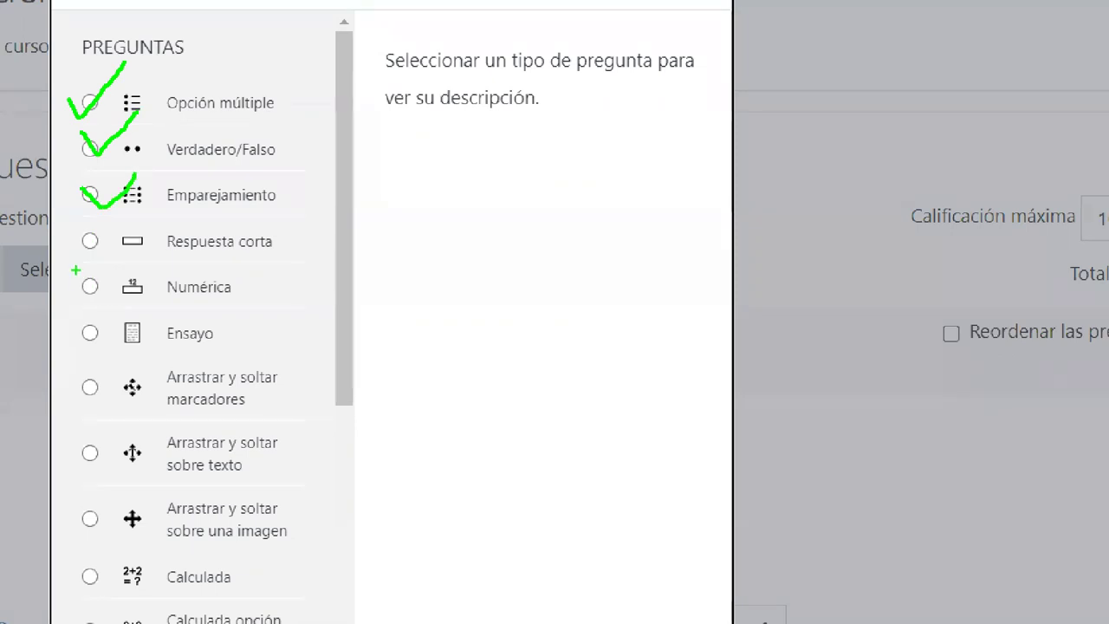
mouse_move(84, 235)
left_mouse_down()
mouse_move(96, 251)
mouse_move(139, 215)
left_mouse_up()
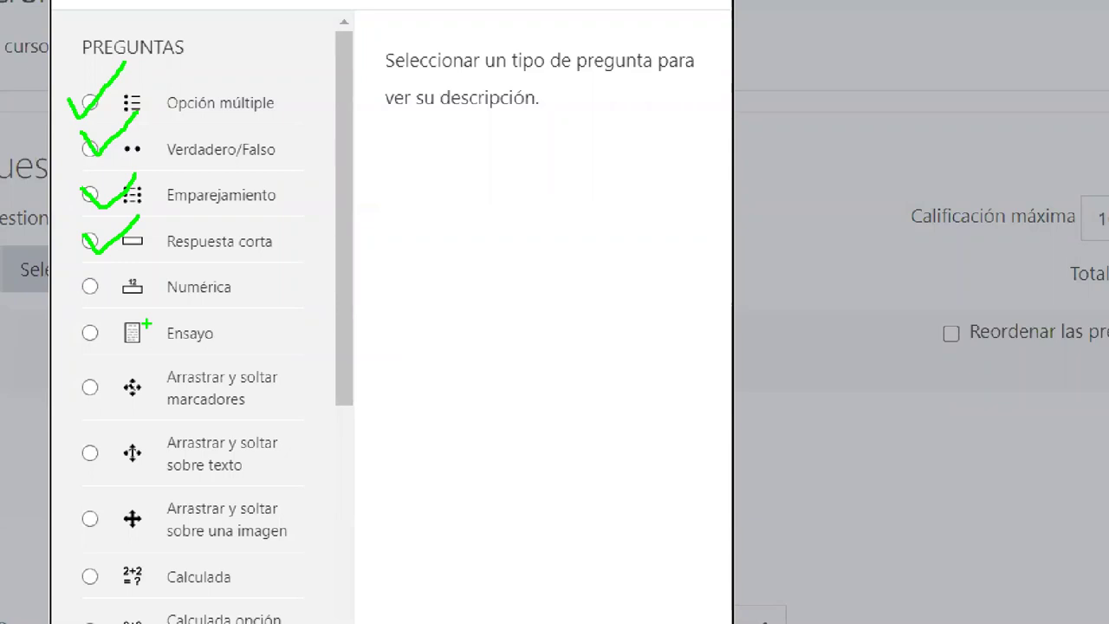
key("Escape")
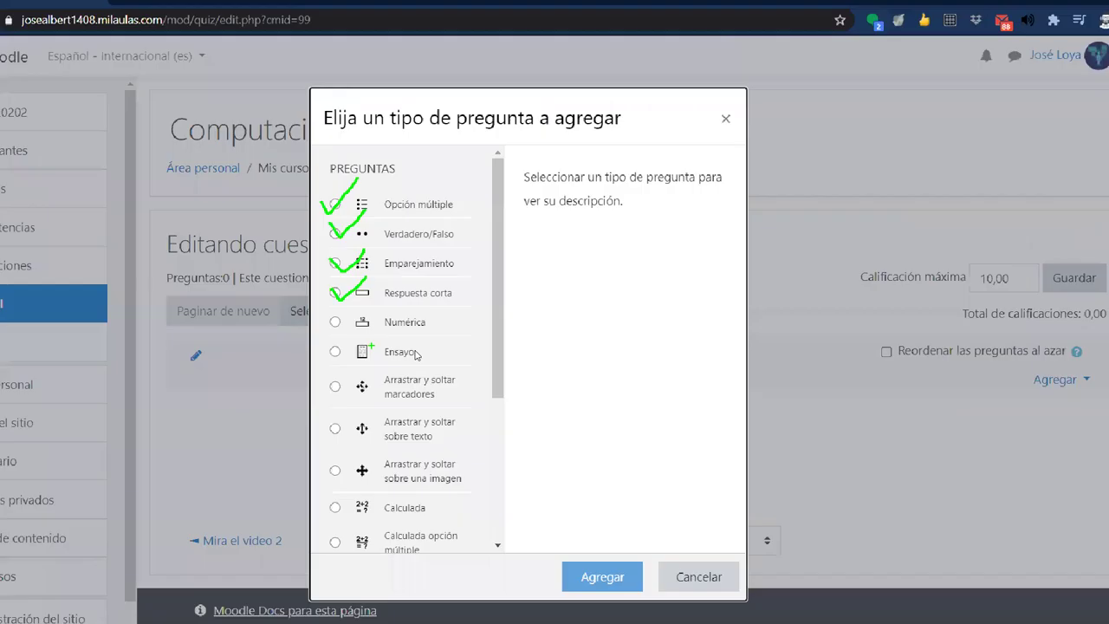
left_click(445, 224)
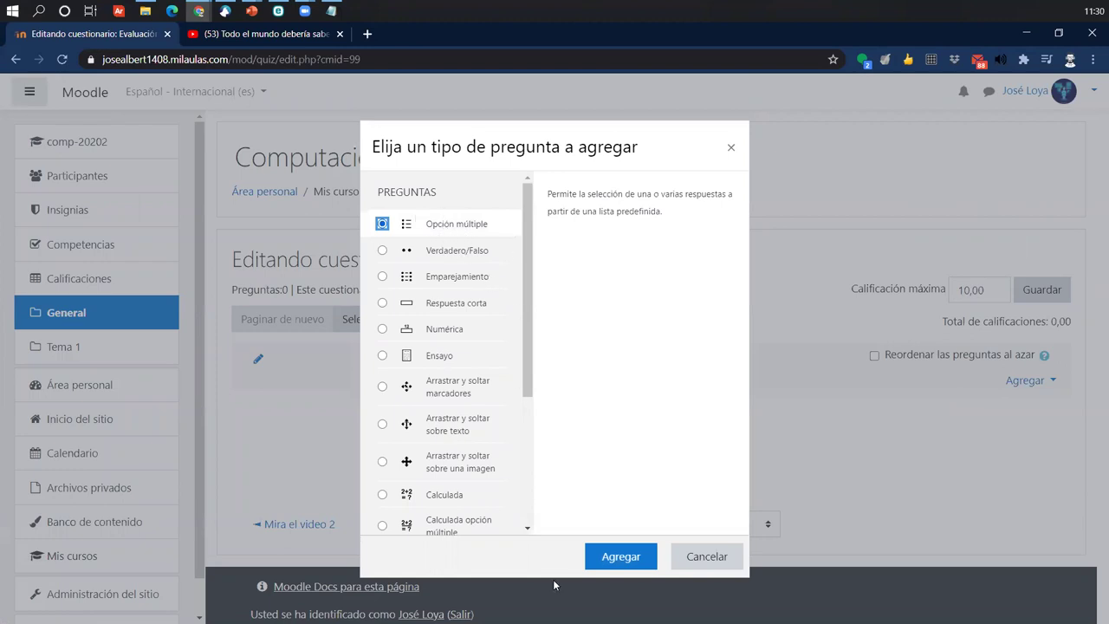
left_click(617, 556)
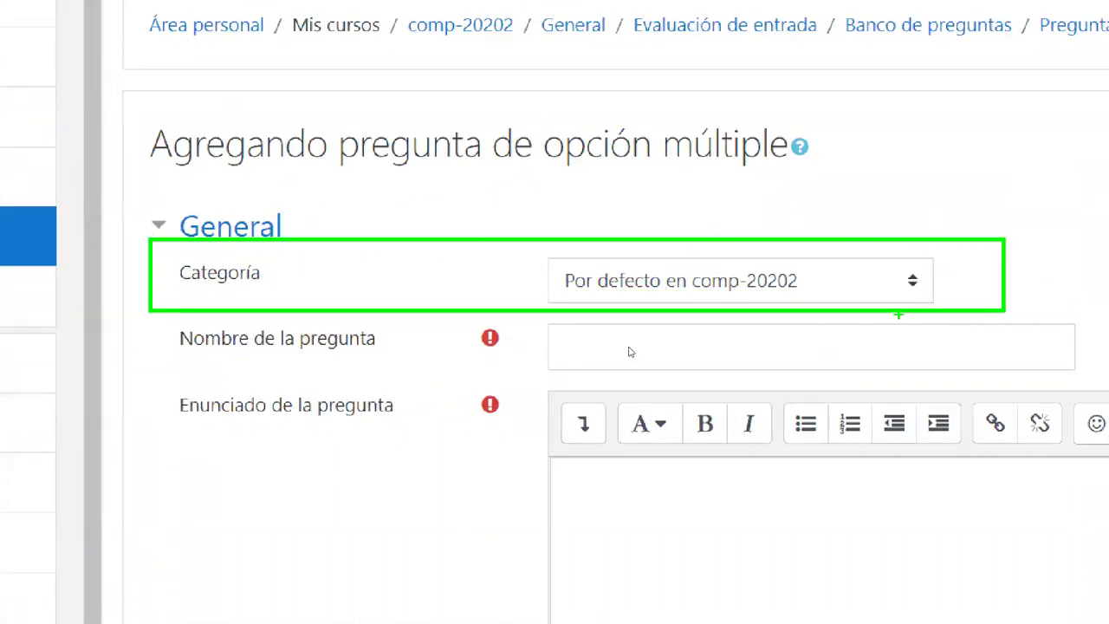
- File the question under 'Por defecto en Evaluación de entrada' and name it '01.'
left_click(844, 295)
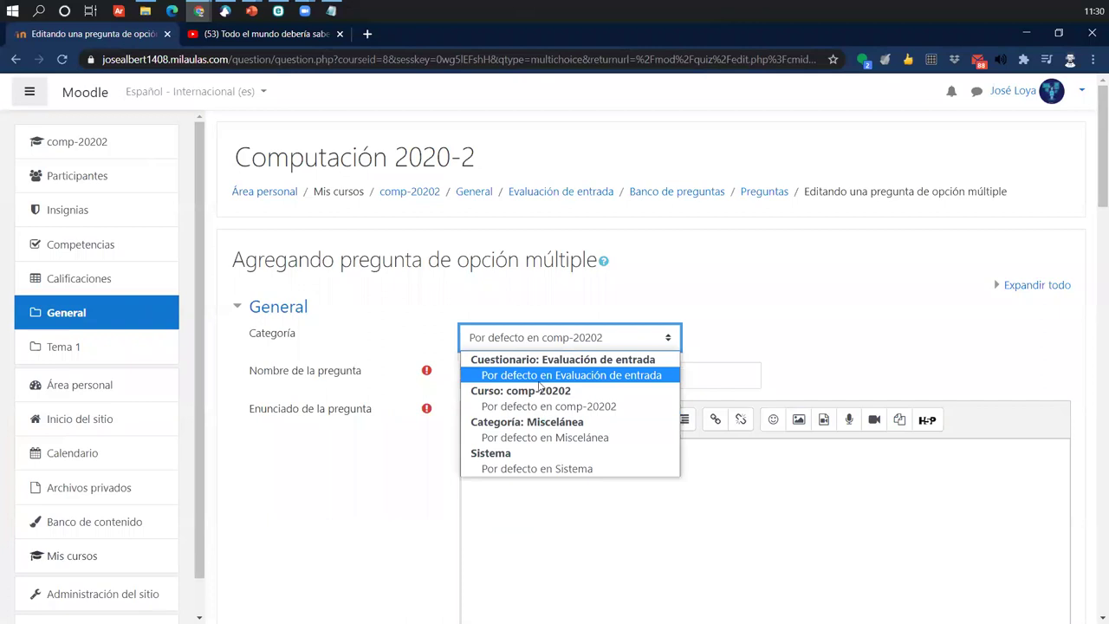
left_click(801, 369)
left_click(760, 336)
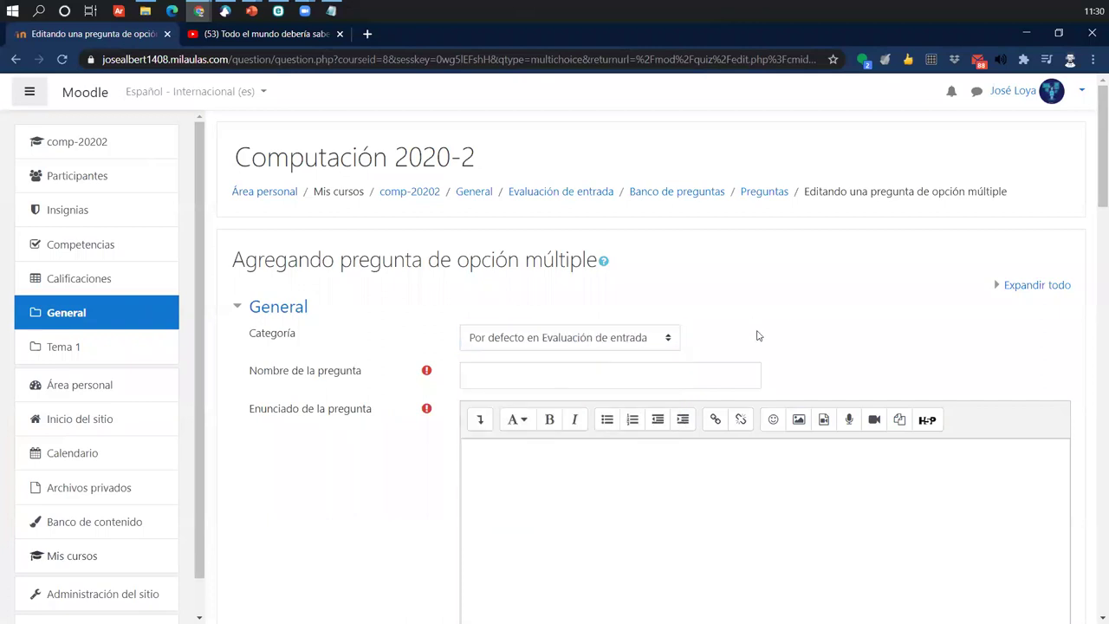
triple_click(305, 382)
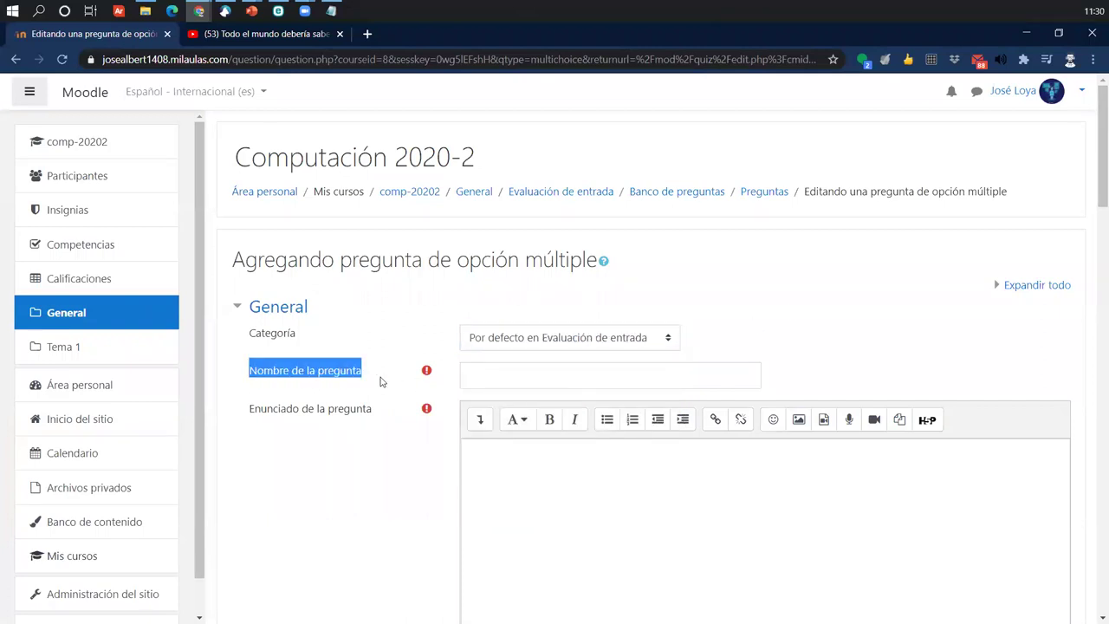
scroll(433, 372, "down", 1)
left_click(487, 302)
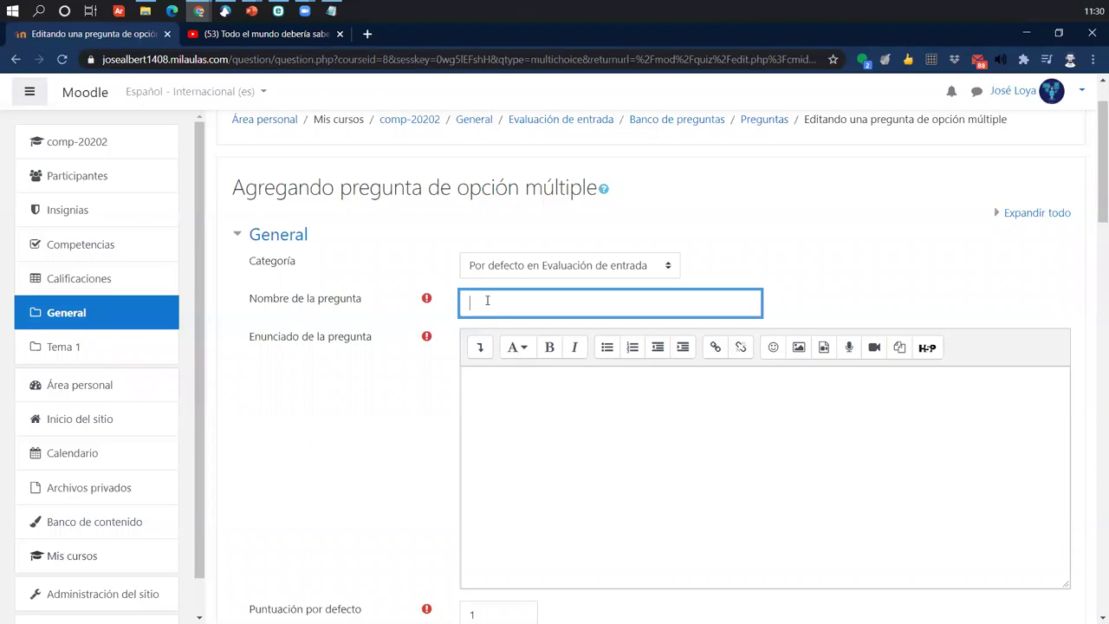
type("01.")
- Enter the question text 'No es un recurso del aula virtual en Moodle'
left_click(532, 446)
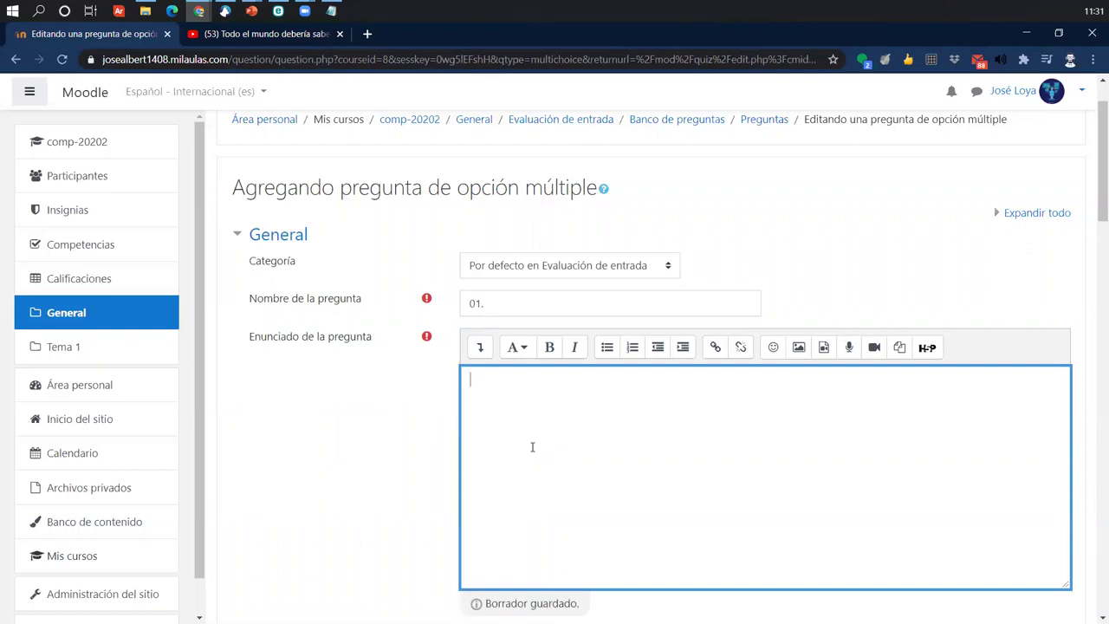
type("No es un")
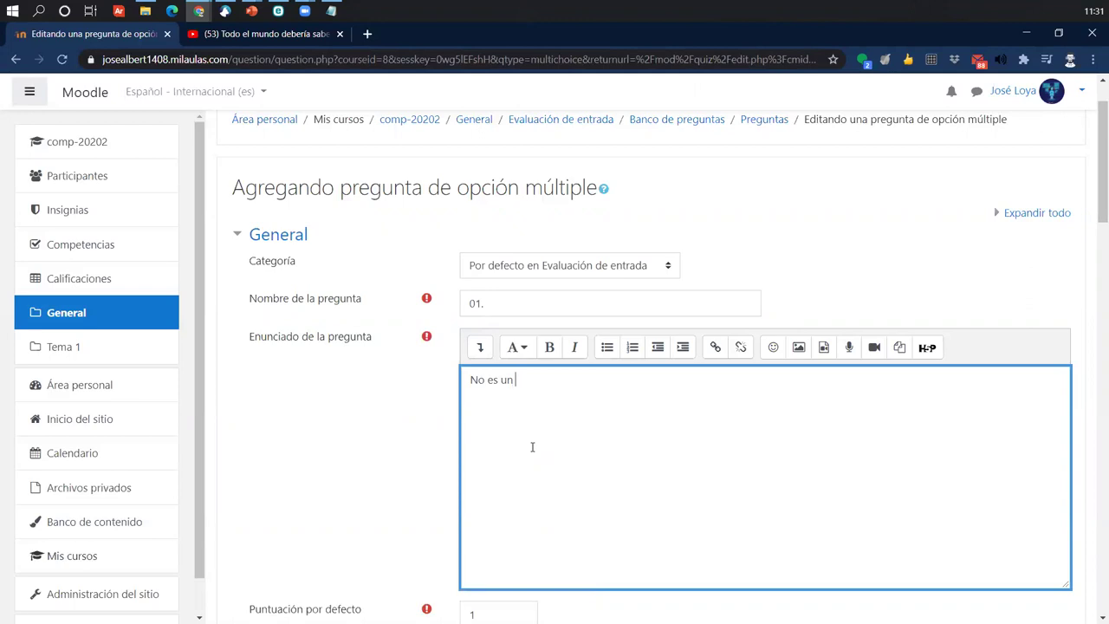
type(" recurso del aula virtual en moodle")
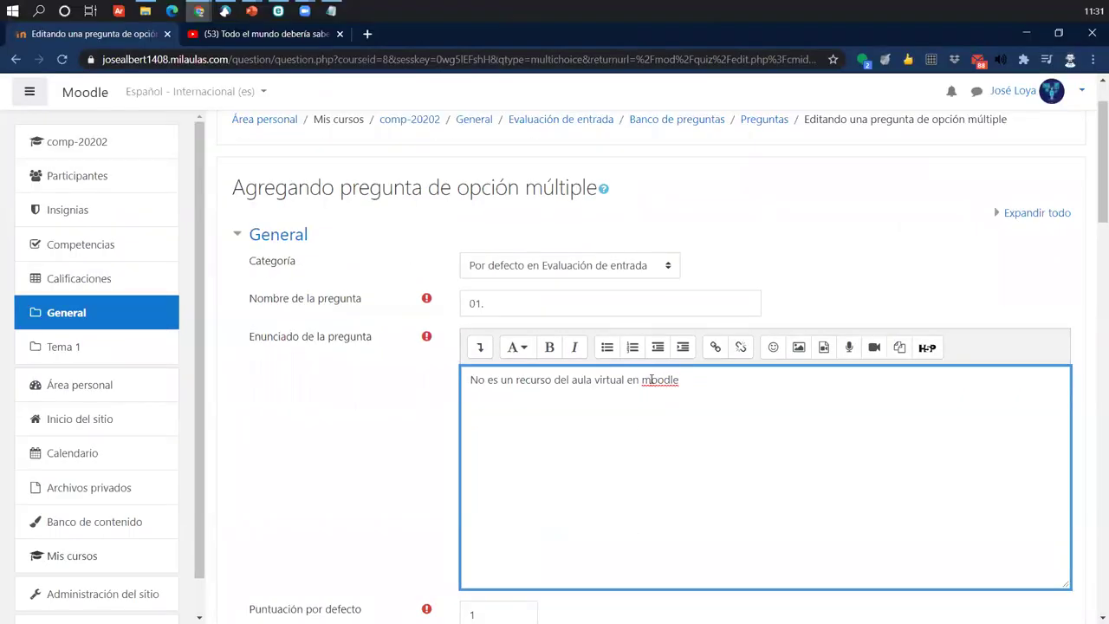
left_click(651, 380)
key("BackSpace")
type("M")
scroll(381, 446, "down", 2)
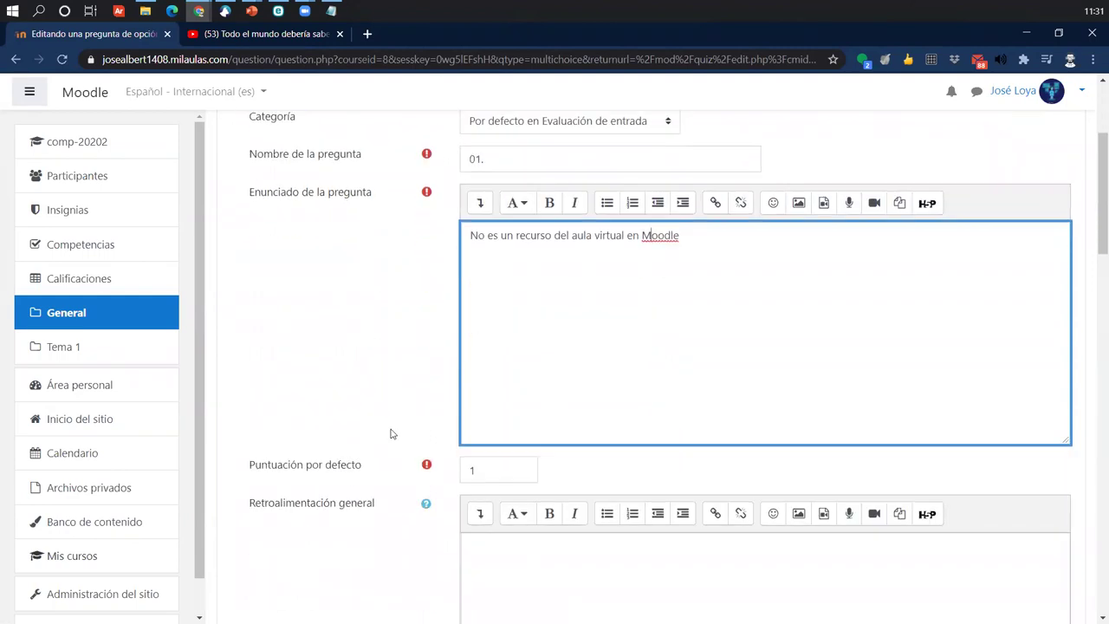
scroll(502, 344, "down", 2)
left_click_drag(250, 319, 384, 319)
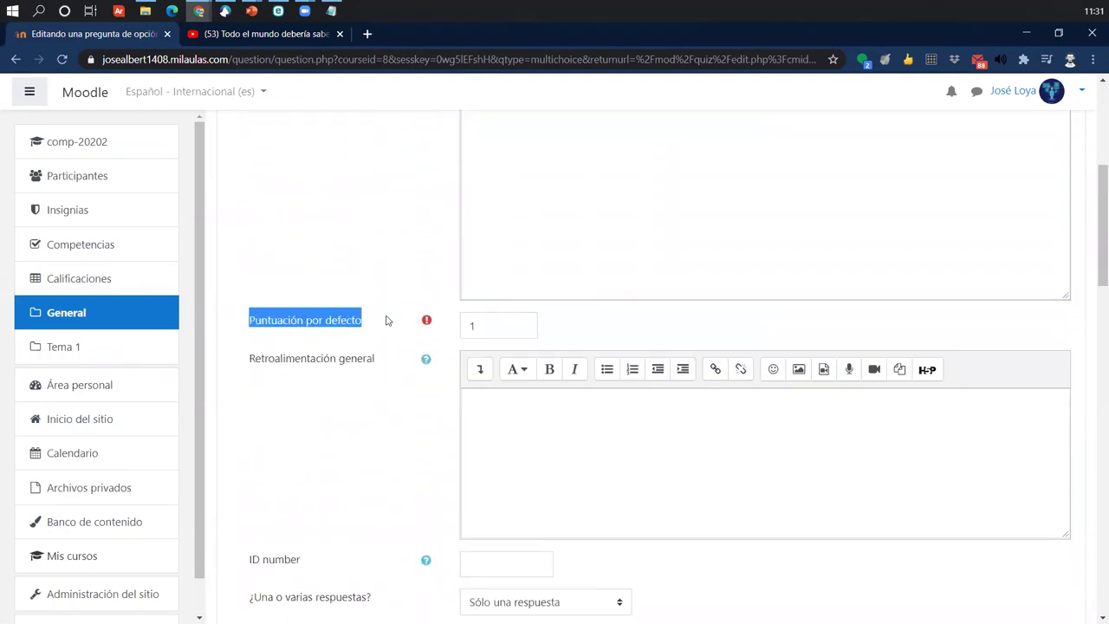
double_click(483, 326)
type("5")
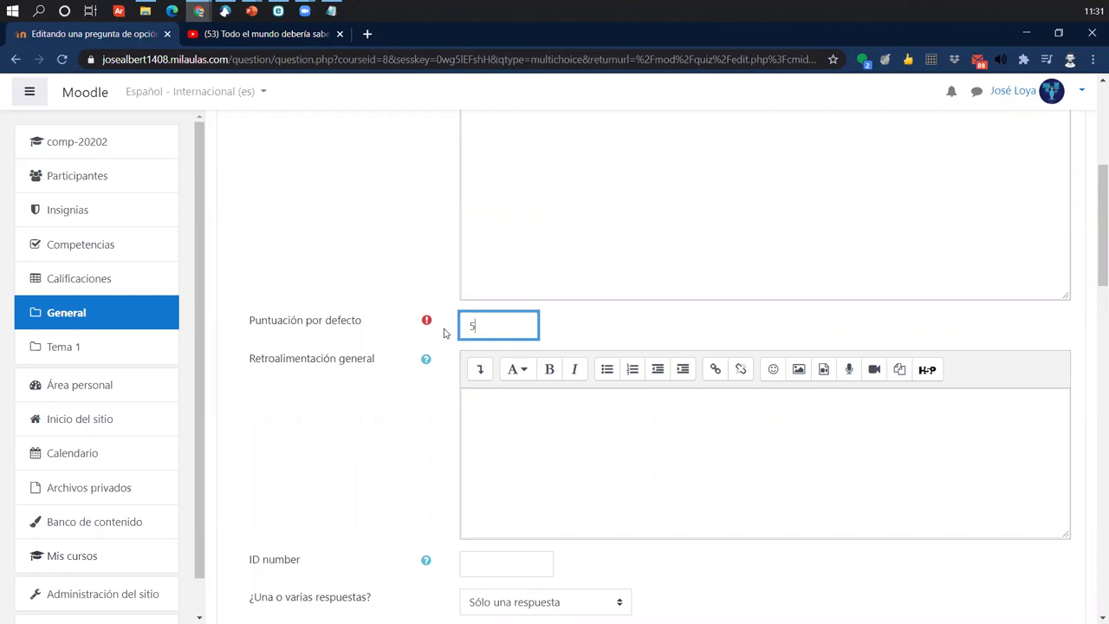
scroll(443, 333, "down", 5)
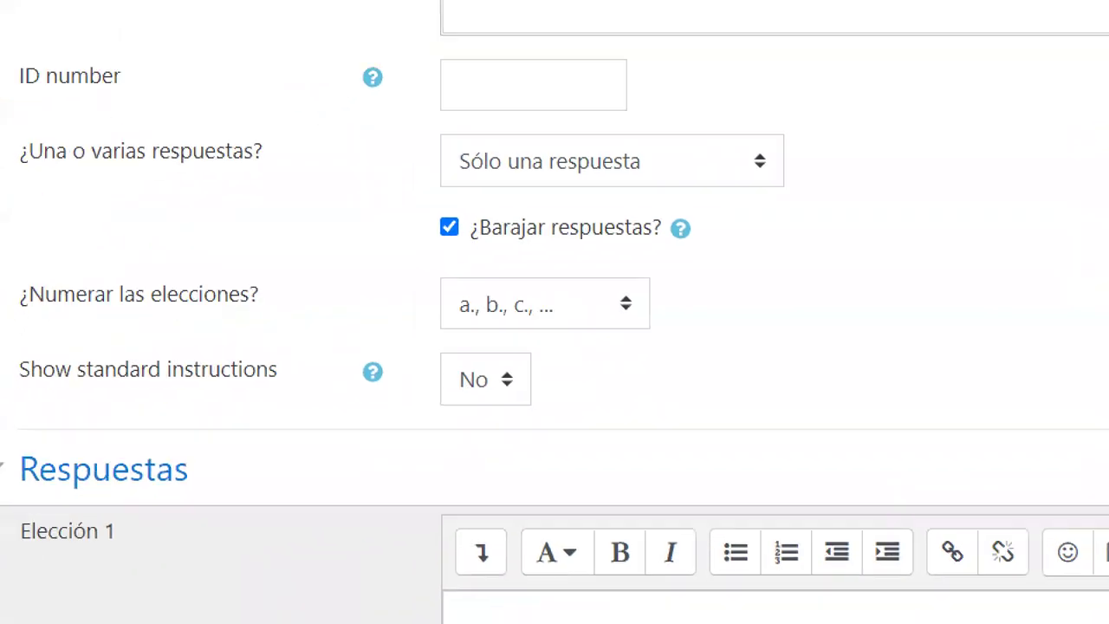
mouse_move(407, 121)
left_mouse_down()
mouse_move(689, 184)
mouse_move(821, 208)
mouse_move(829, 199)
left_mouse_up()
left_click_drag(782, 158, 907, 52)
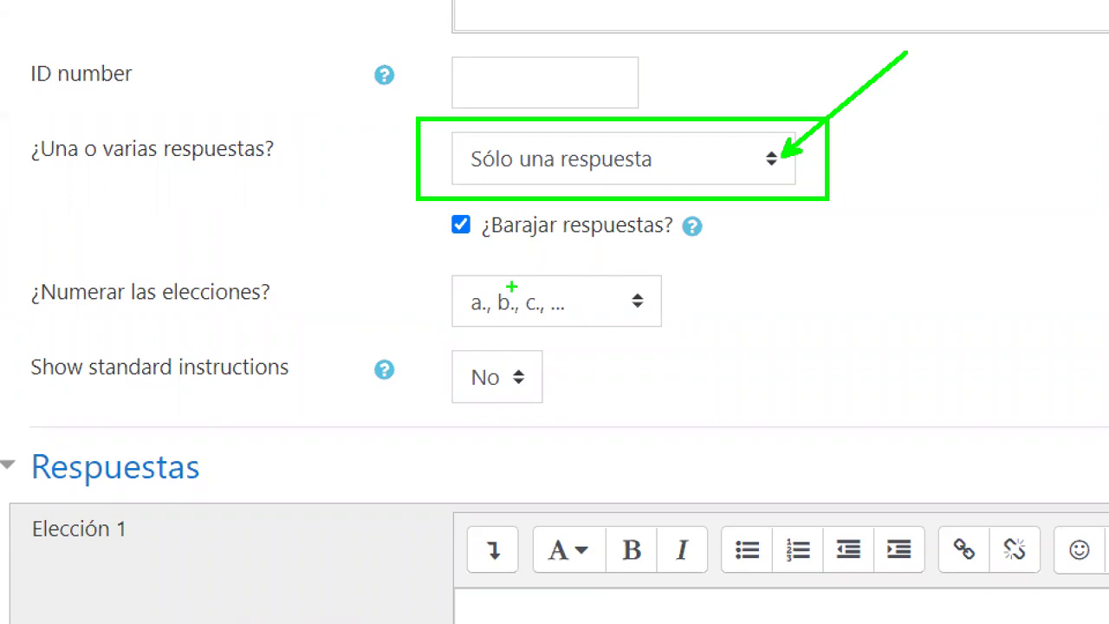
mouse_move(461, 247)
left_mouse_down()
mouse_move(686, 247)
mouse_move(864, 313)
left_mouse_up()
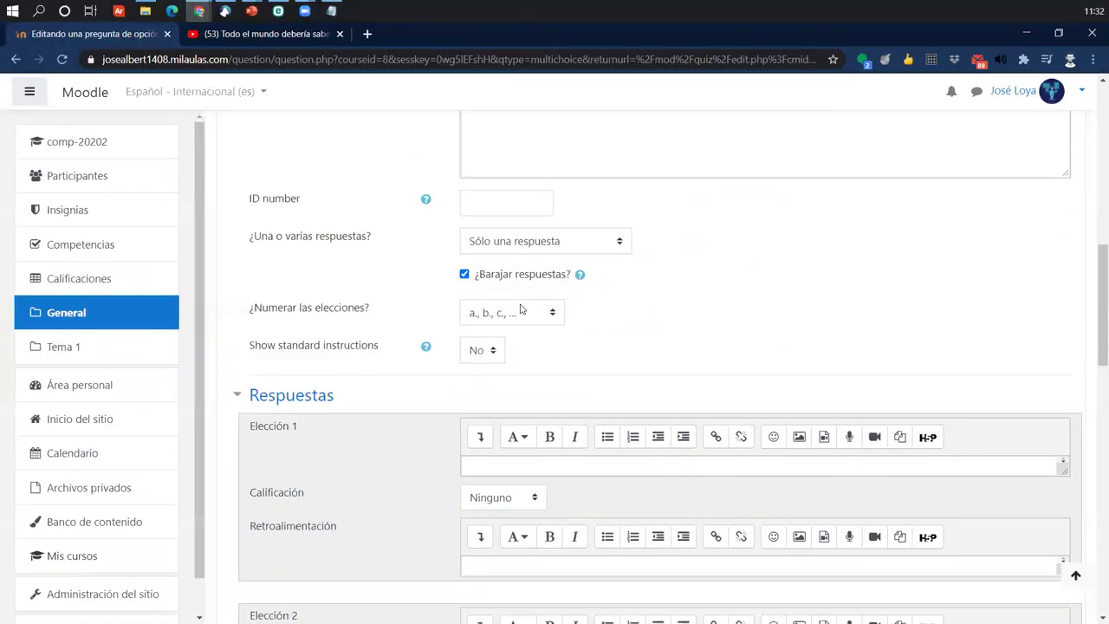
scroll(575, 287, "down", 3)
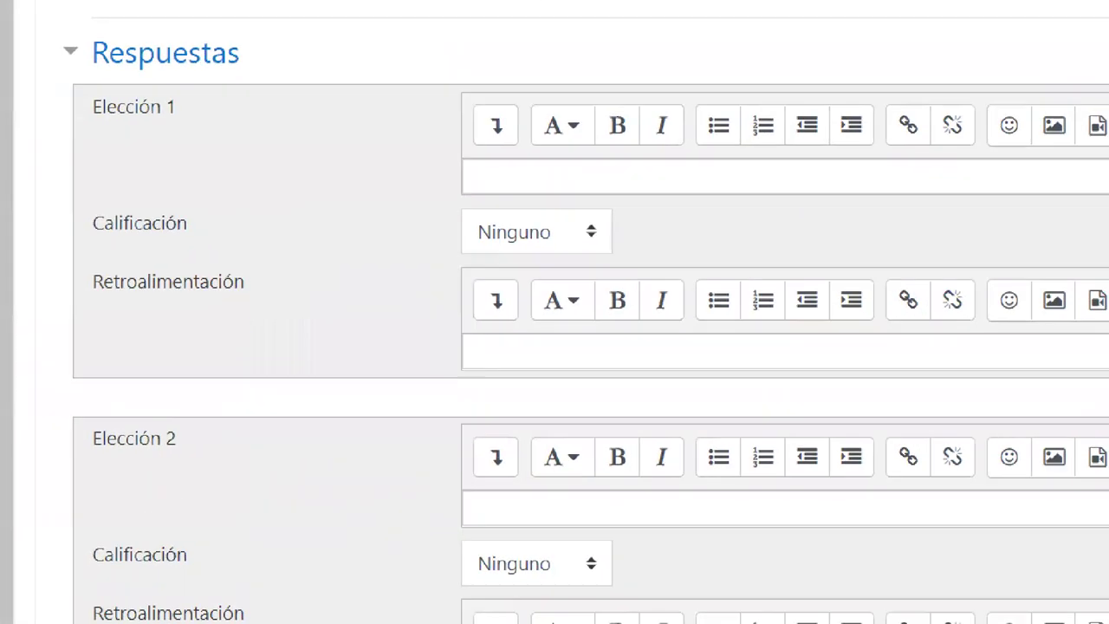
left_click_drag(231, 197, 312, 214)
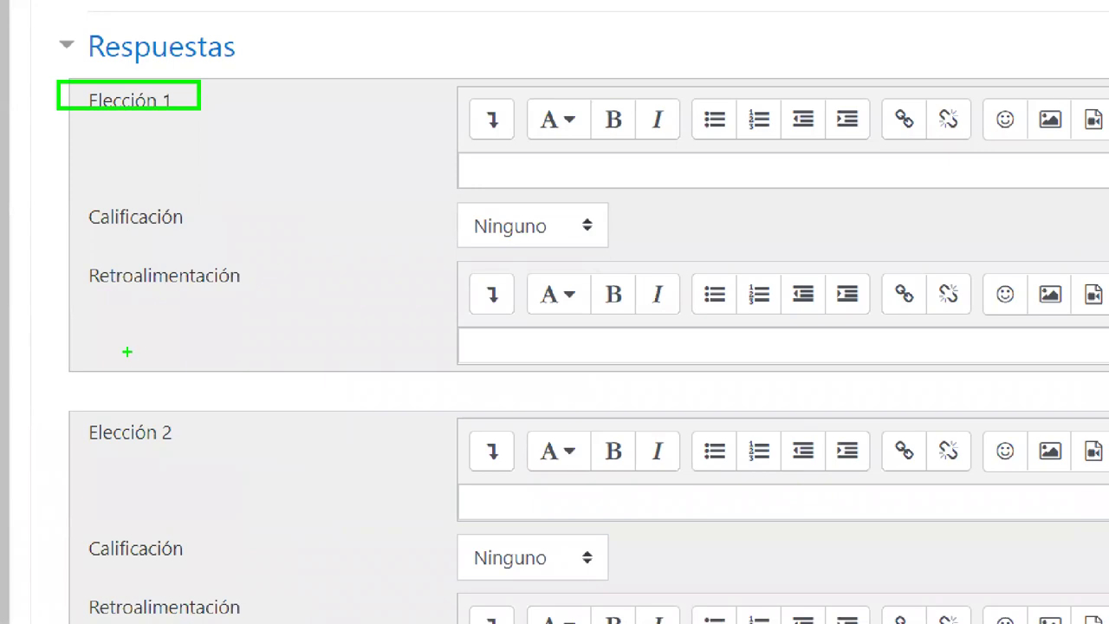
left_click_drag(68, 407, 224, 454)
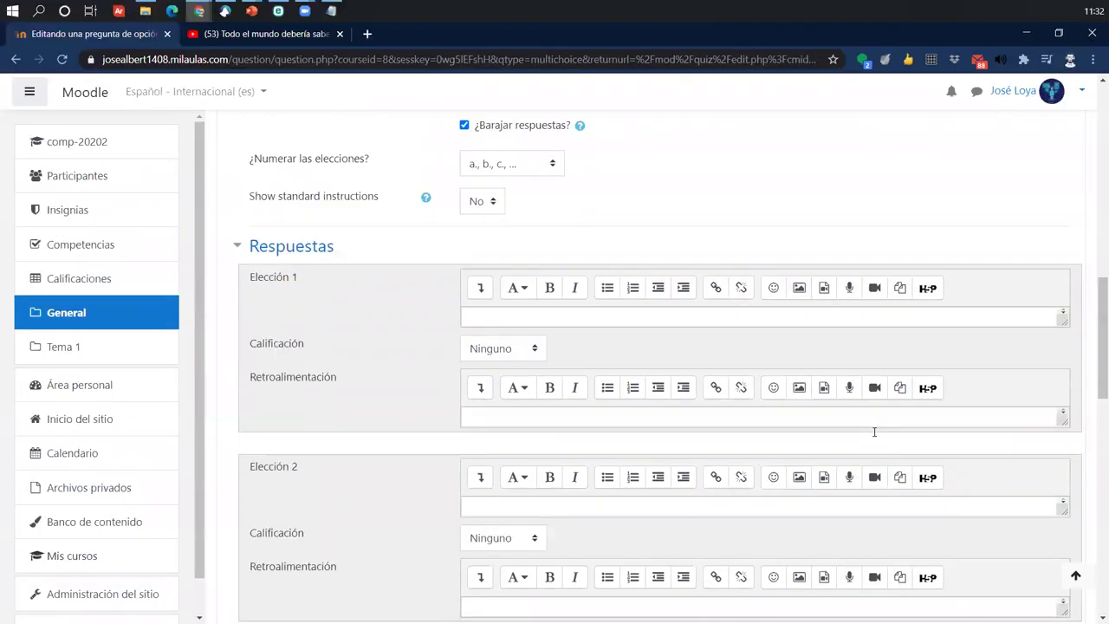
scroll(874, 431, "up", 7)
scroll(875, 432, "up", 1)
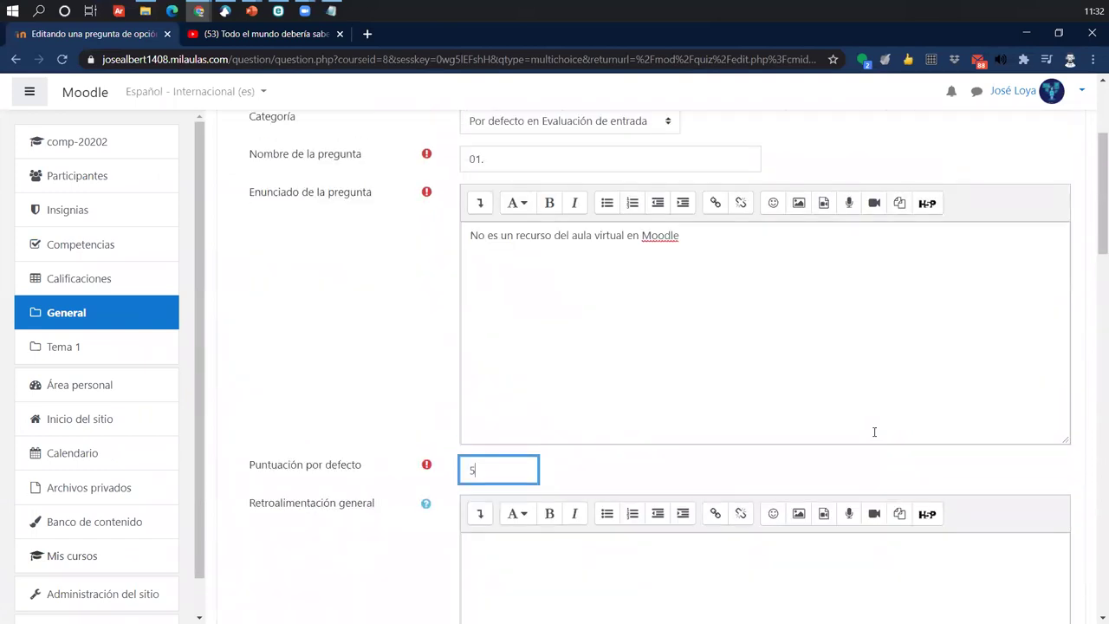
scroll(875, 431, "down", 8)
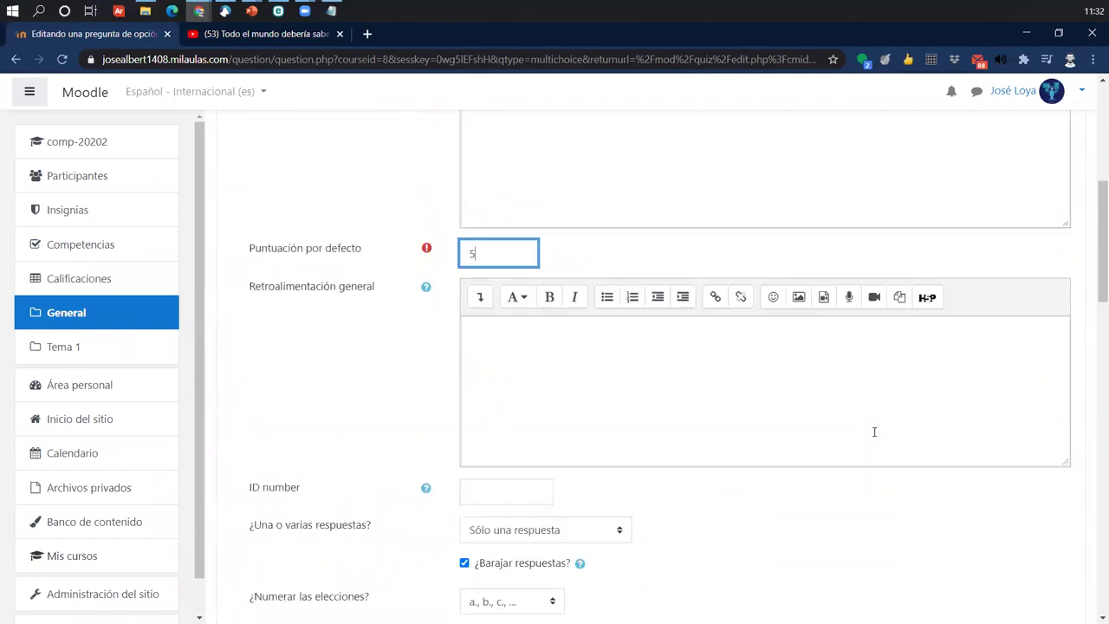
- Enter the answer choices Cuestionario, Etiqueta and URL
left_click(566, 242)
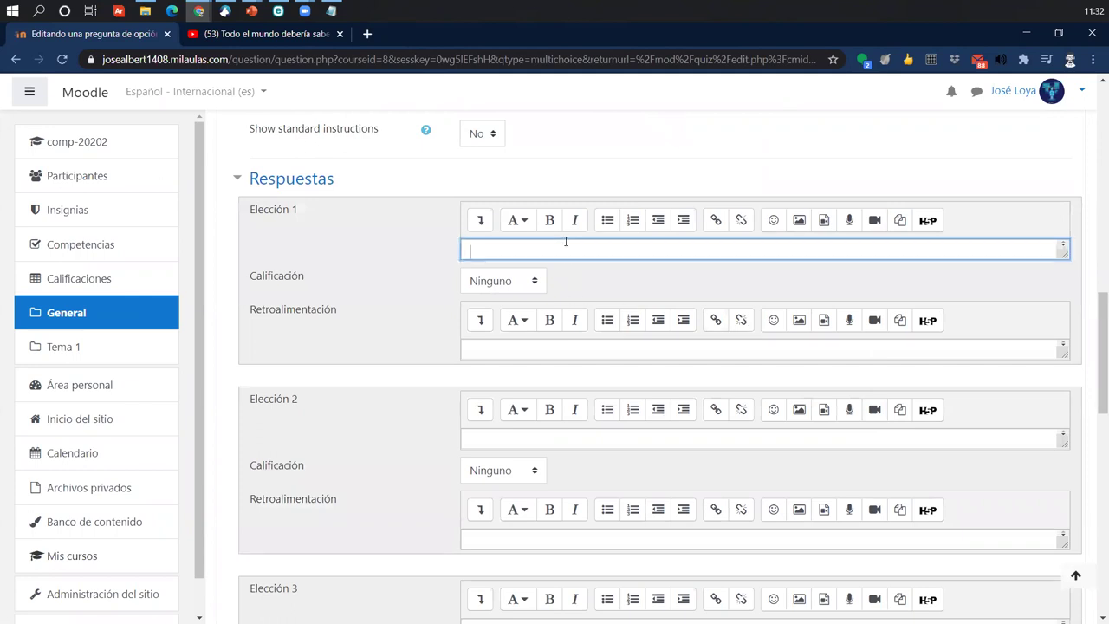
type("Cuestionario")
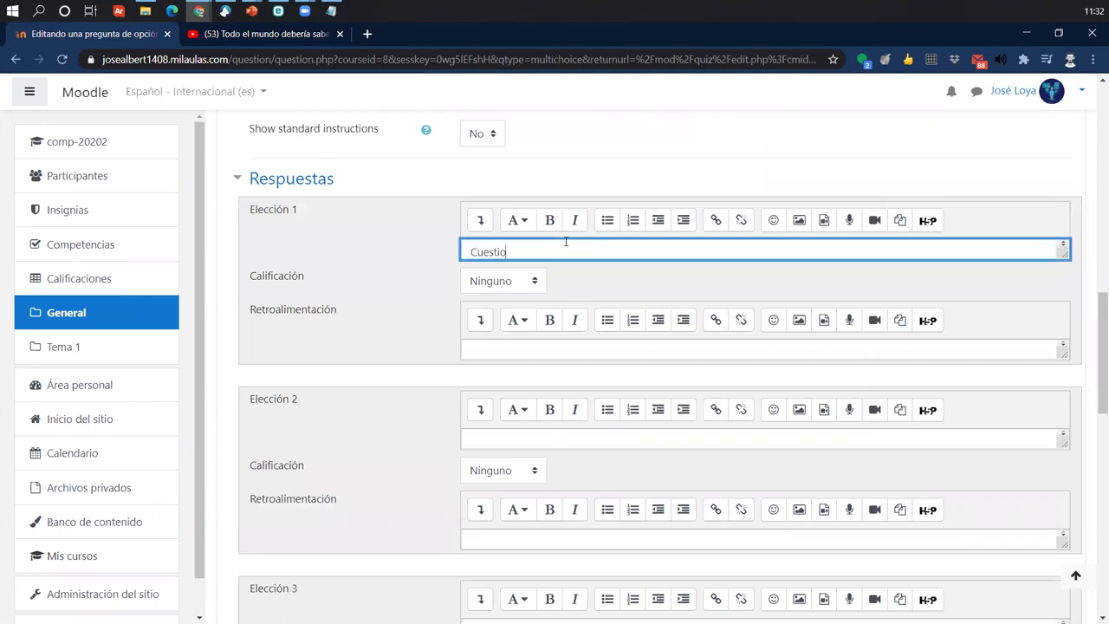
key("Tab")
key("Tab")
key("Tab")
key("Tab")
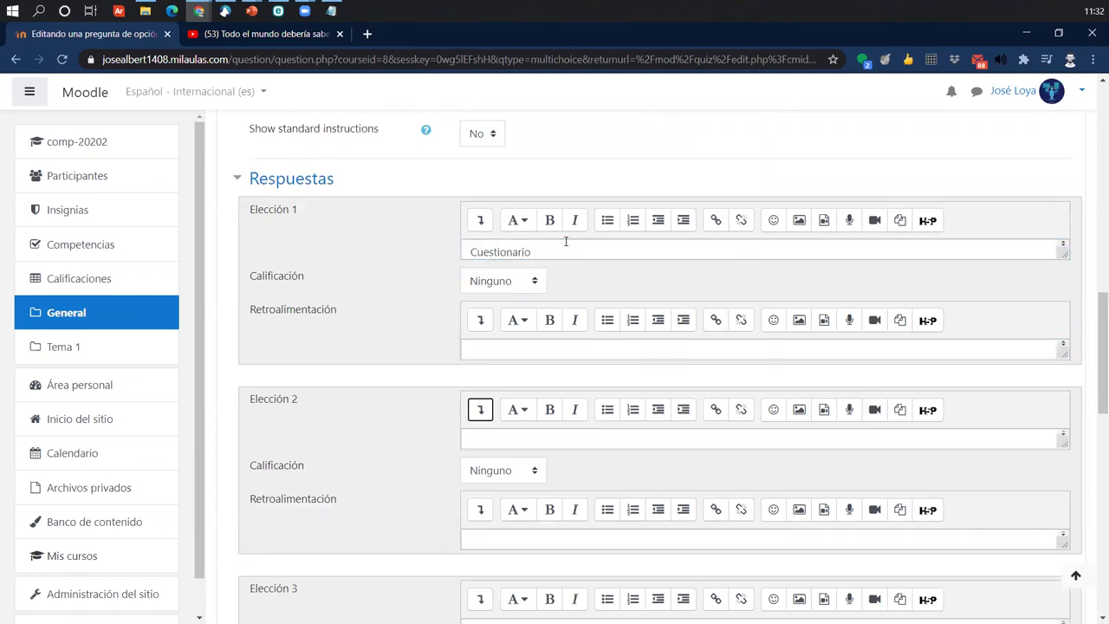
key("ctrl+t")
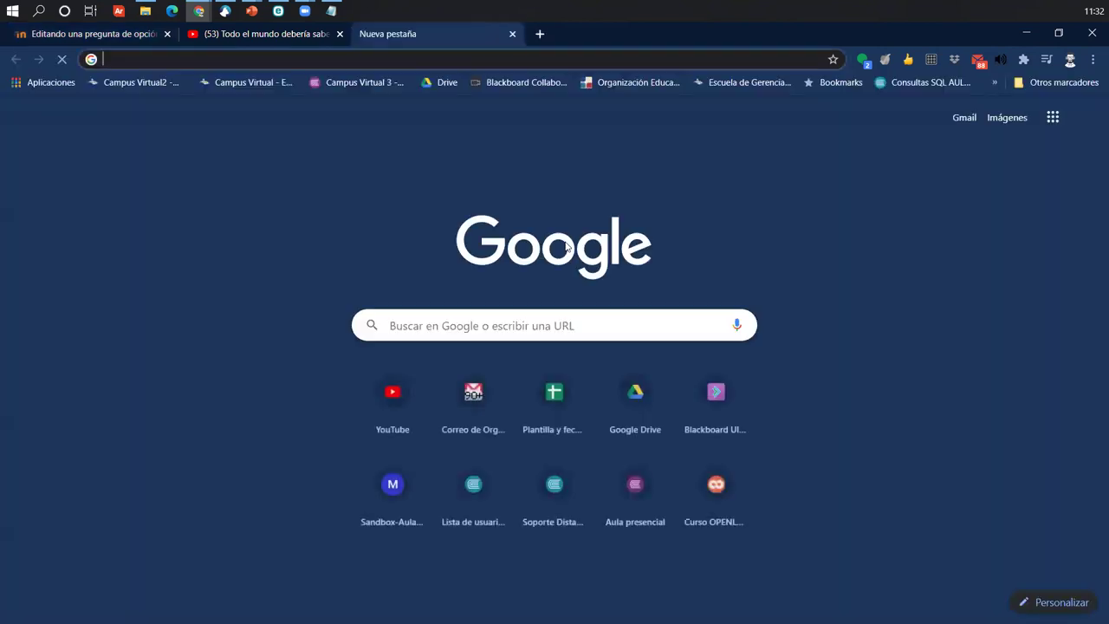
key("ctrl+w")
key("ctrl+t")
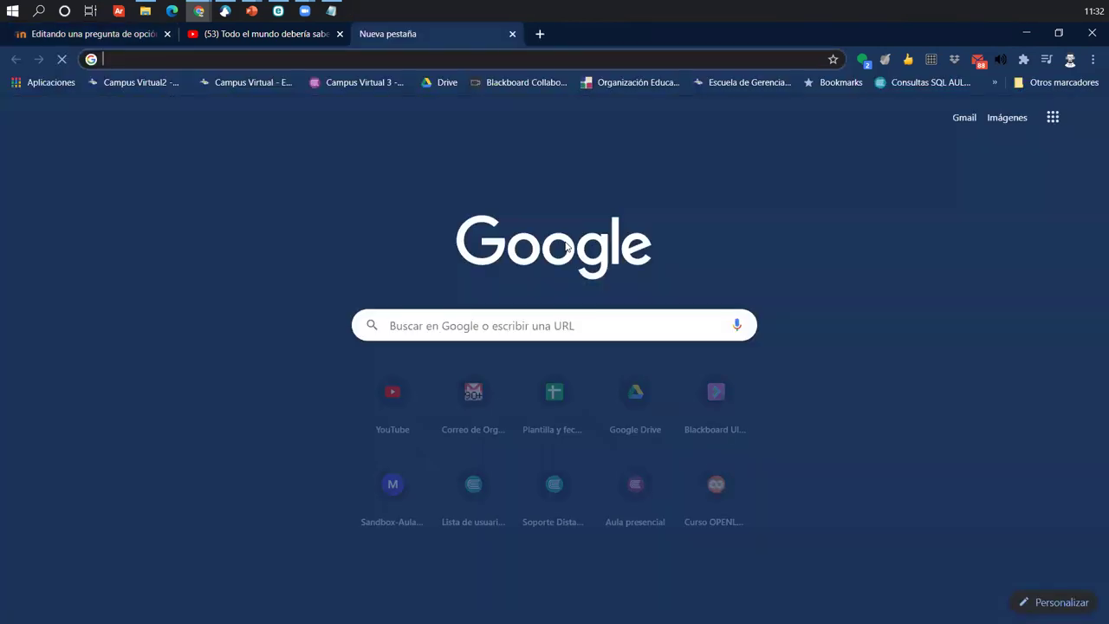
key("ctrl+w")
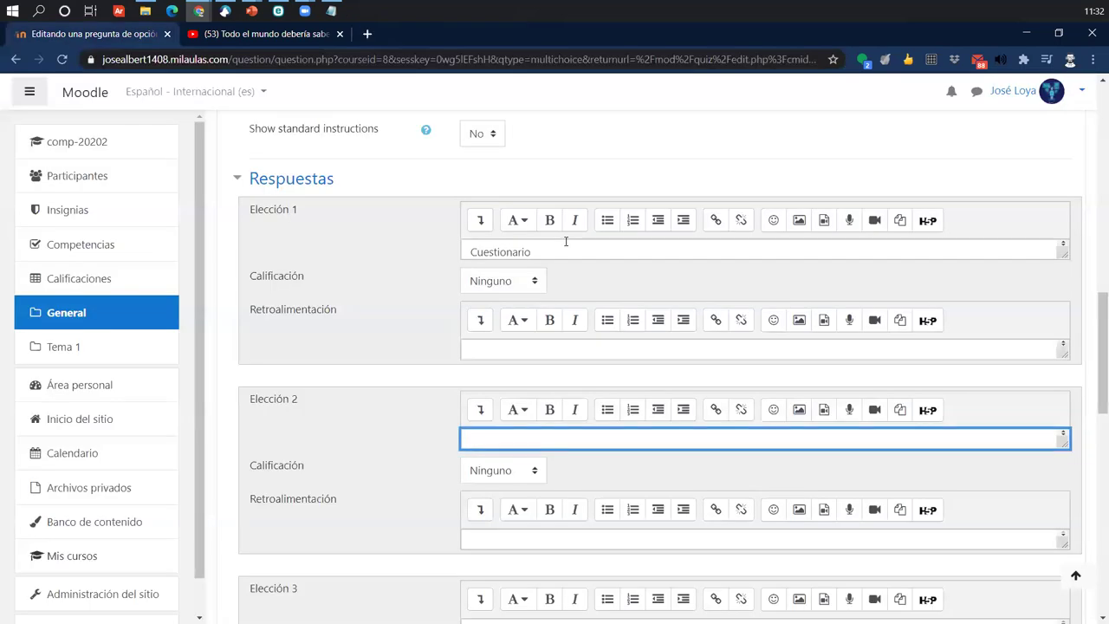
type("Tarea")
key("Tab")
key("Tab")
key("Tab")
key("Tab")
key("Tab")
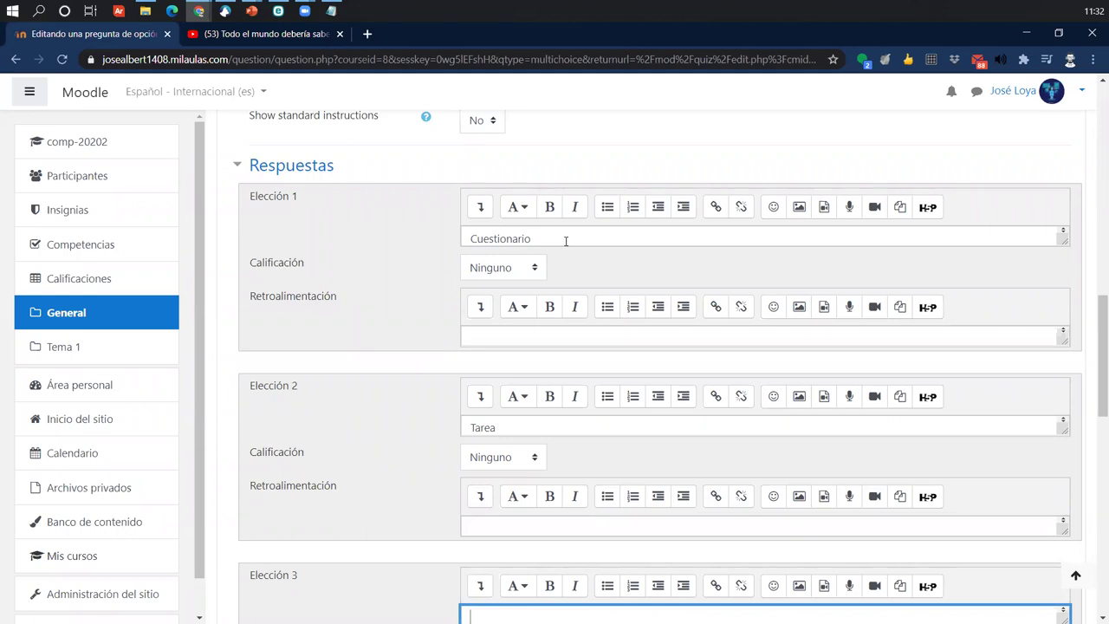
scroll(727, 263, "up", 3)
scroll(727, 263, "up", 5)
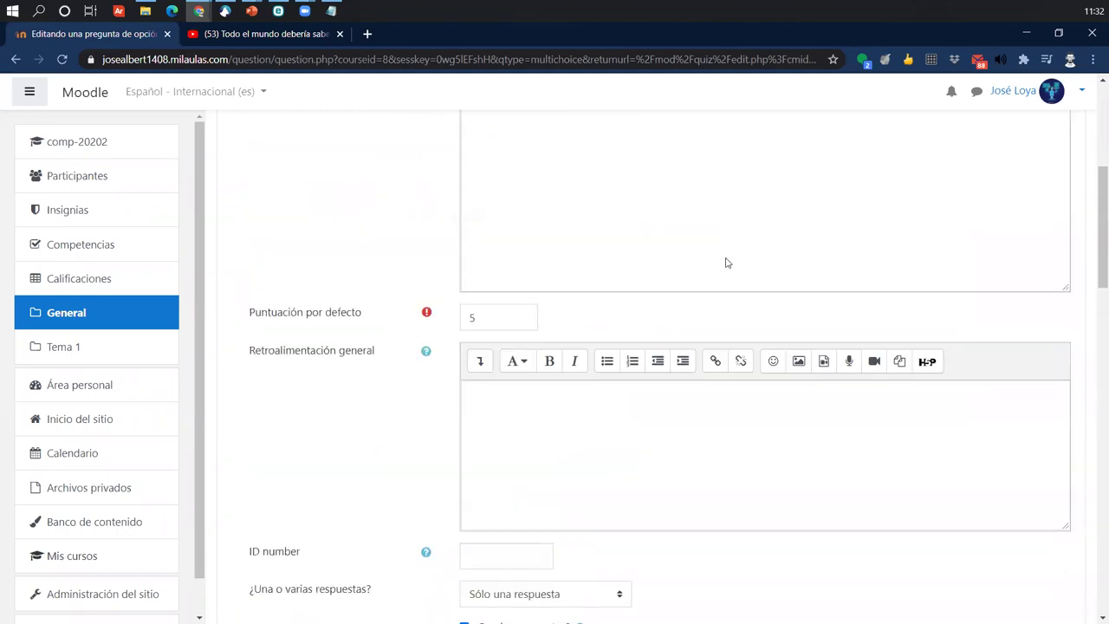
scroll(705, 445, "down", 12)
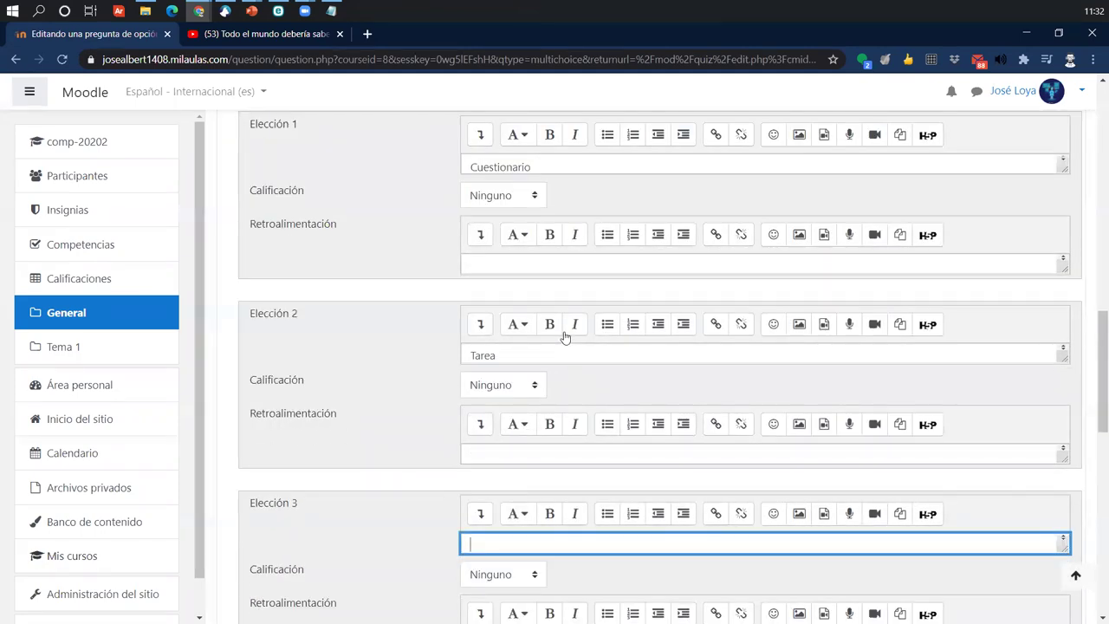
double_click(543, 352)
type("Etiqueta")
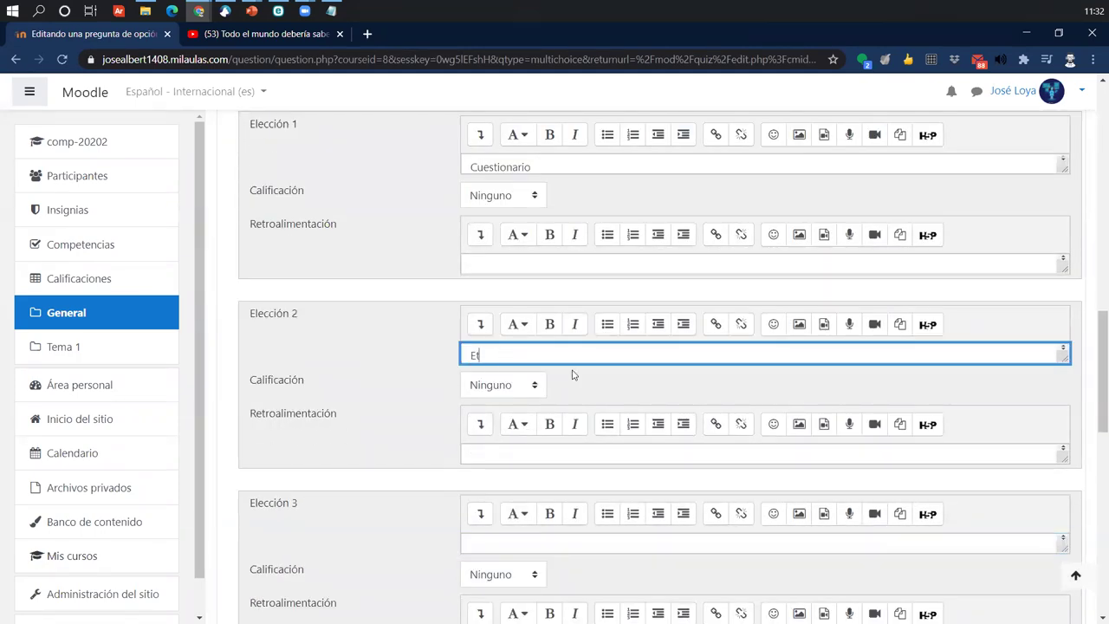
key("Tab")
key("Tab")
key("Tab")
key("Tab")
key("Tab")
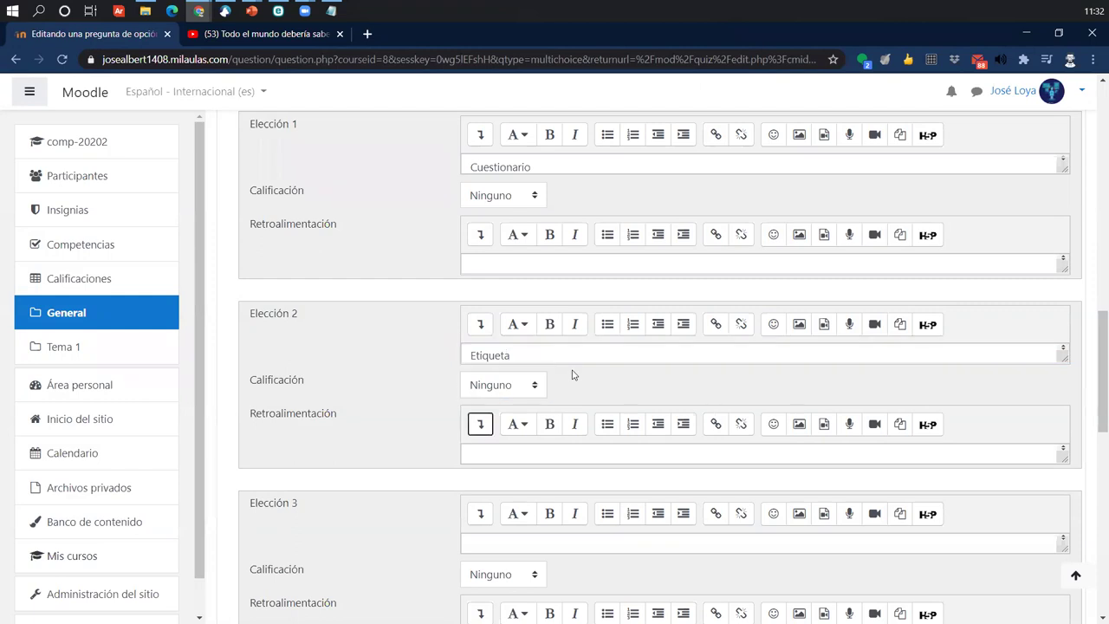
type("URL")
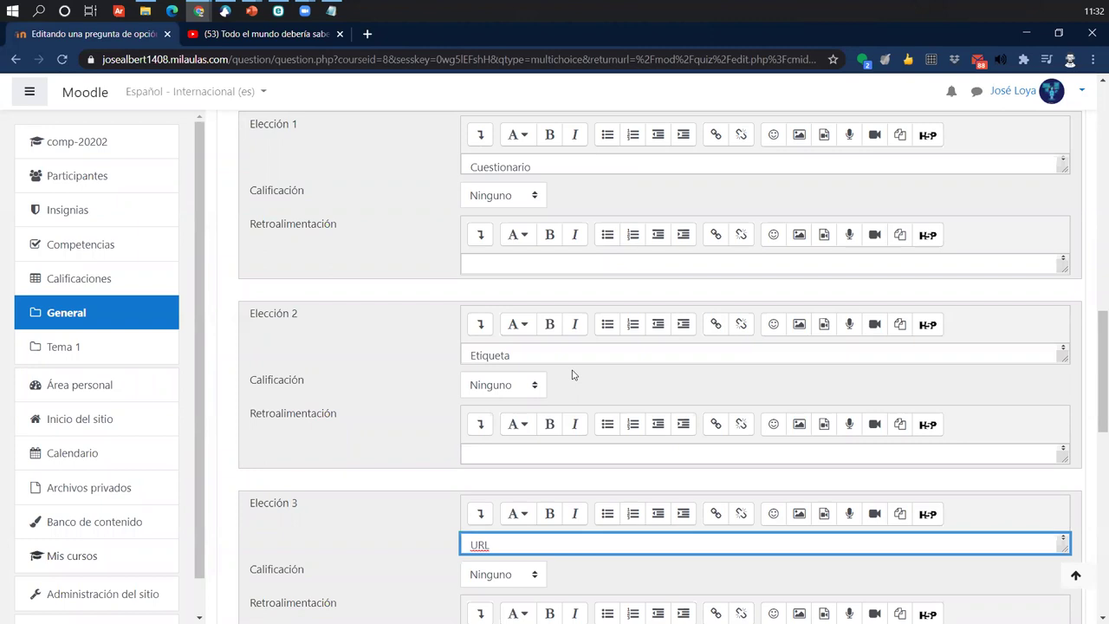
scroll(572, 374, "down", 4)
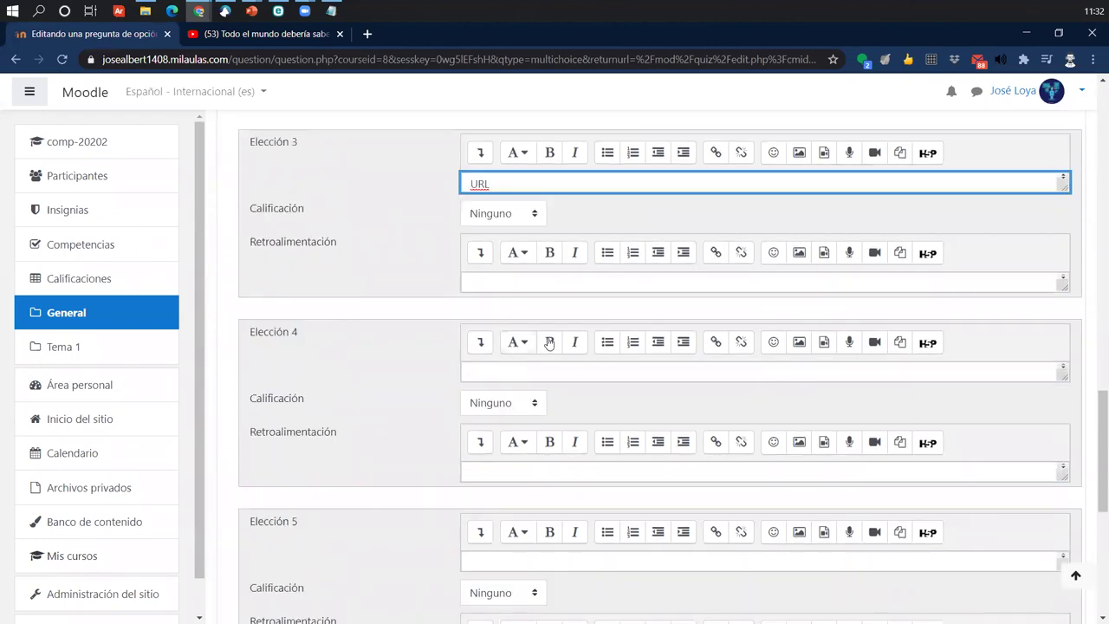
scroll(322, 419, "down", 3)
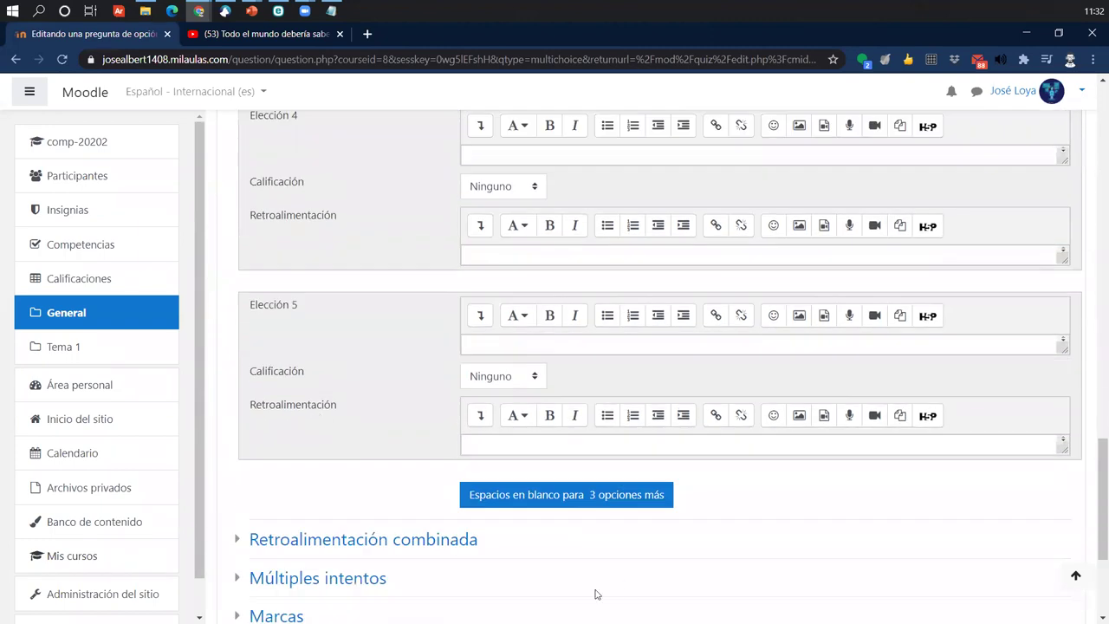
- Add blank slots for three more answer choices
left_click(465, 495)
scroll(433, 471, "up", 5)
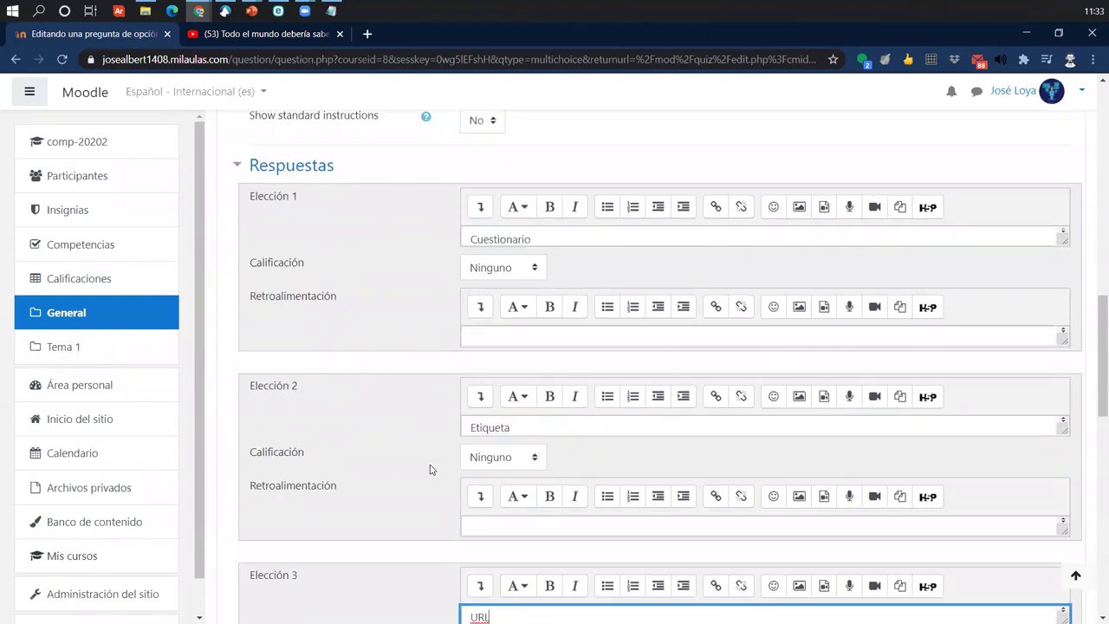
scroll(430, 469, "down", 1)
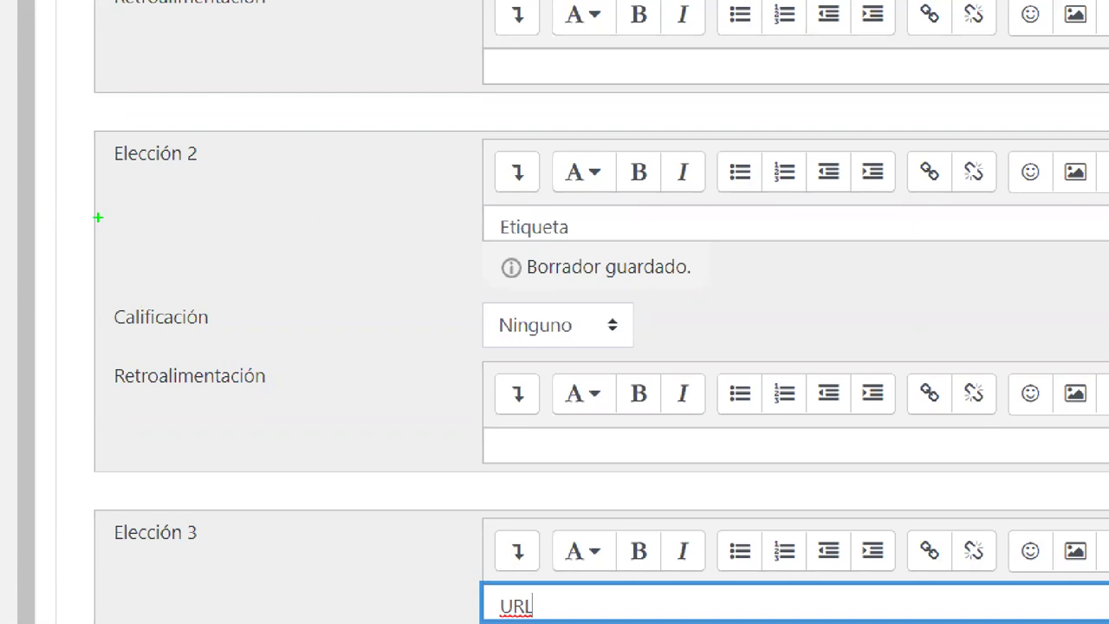
mouse_move(94, 139)
left_mouse_down()
mouse_move(644, 251)
mouse_move(835, 242)
left_mouse_up()
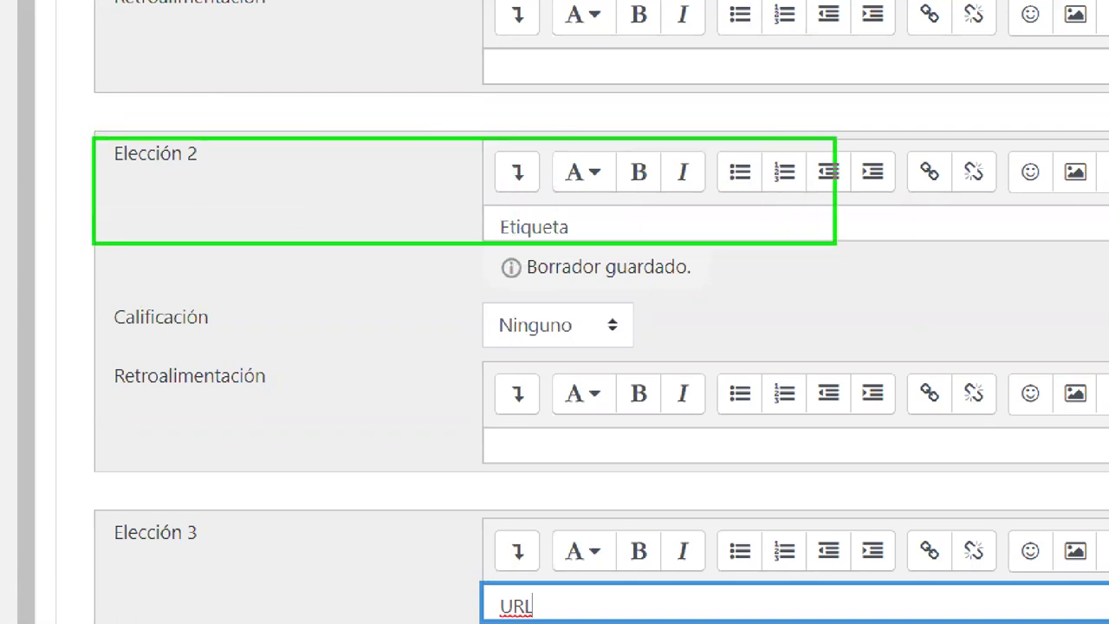
mouse_move(85, 288)
left_mouse_down()
mouse_move(263, 356)
mouse_move(692, 354)
left_mouse_up()
left_click_drag(630, 323, 812, 265)
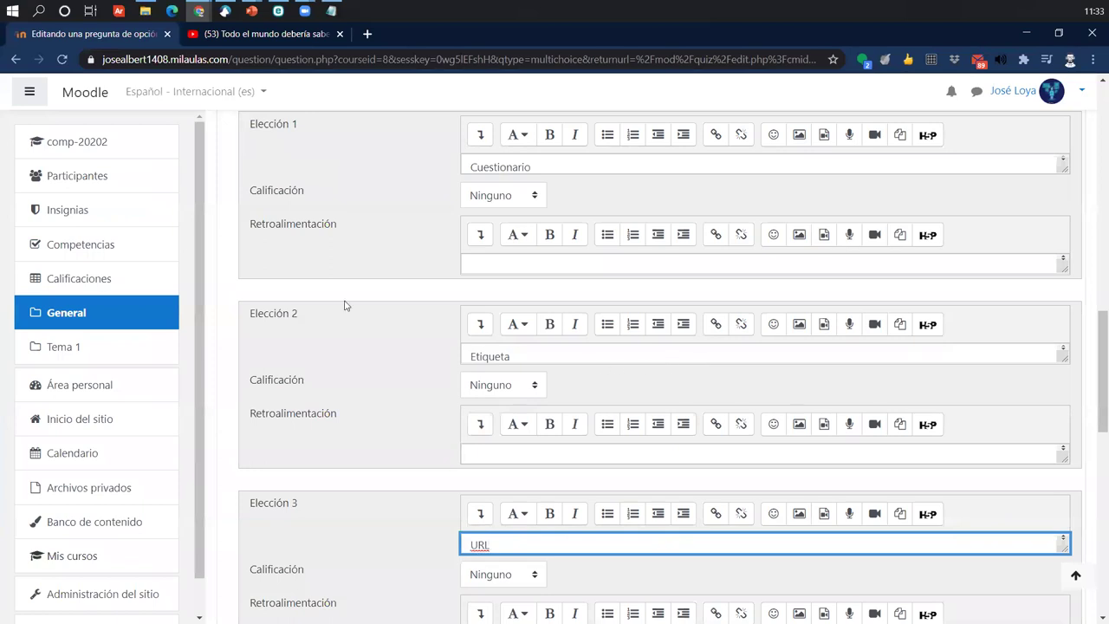
- Give Cuestionario a 100% grade and save the question
scroll(345, 299, "up", 1)
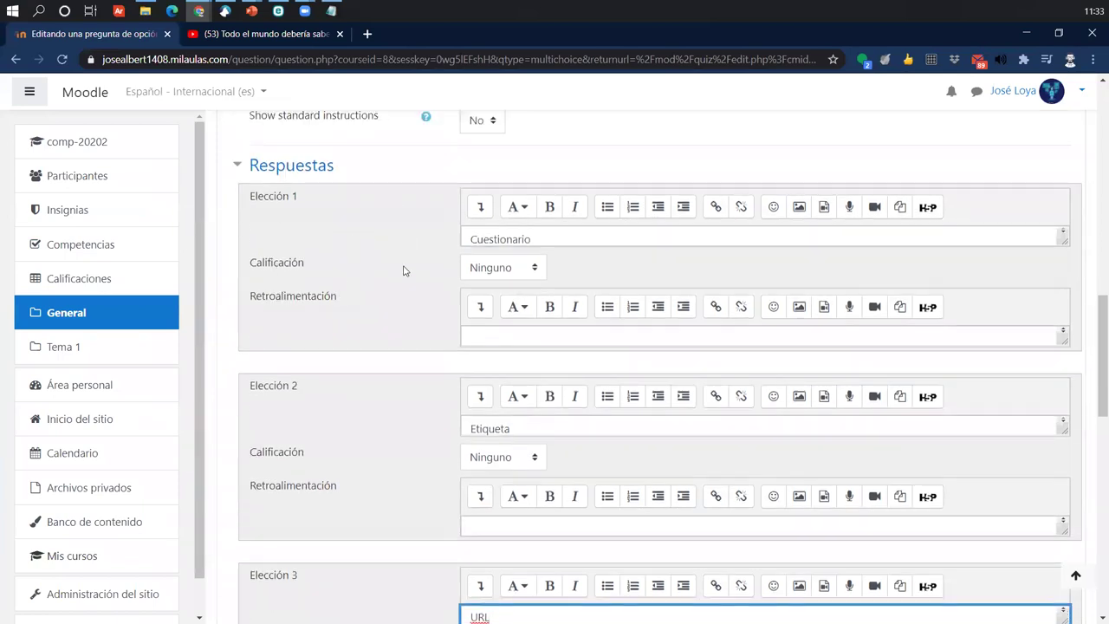
left_click(487, 269)
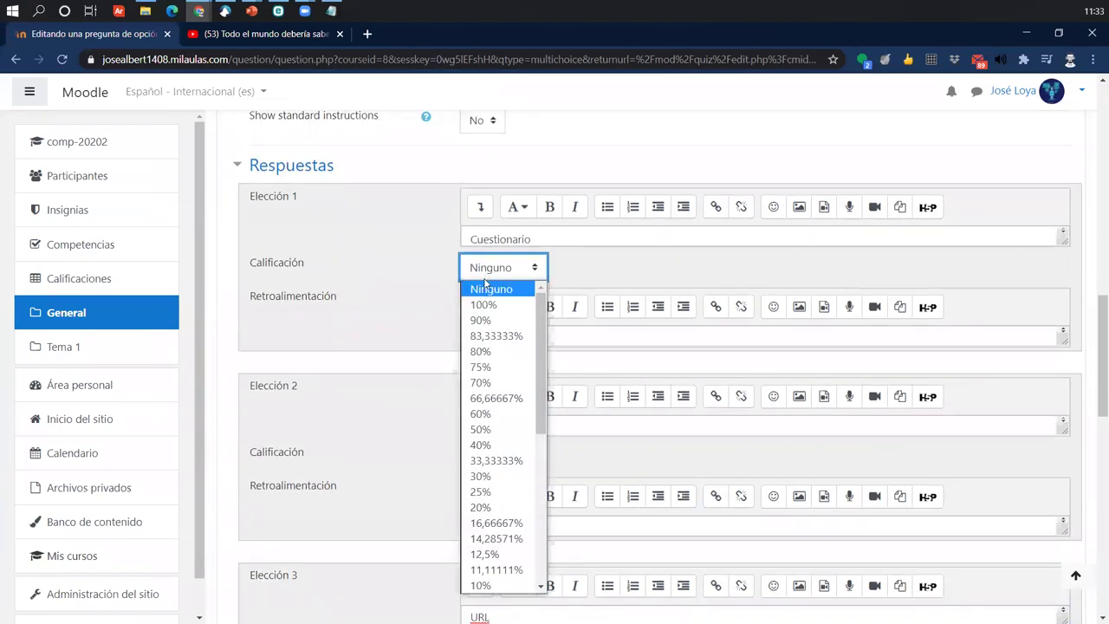
left_click(479, 303)
left_click(469, 337)
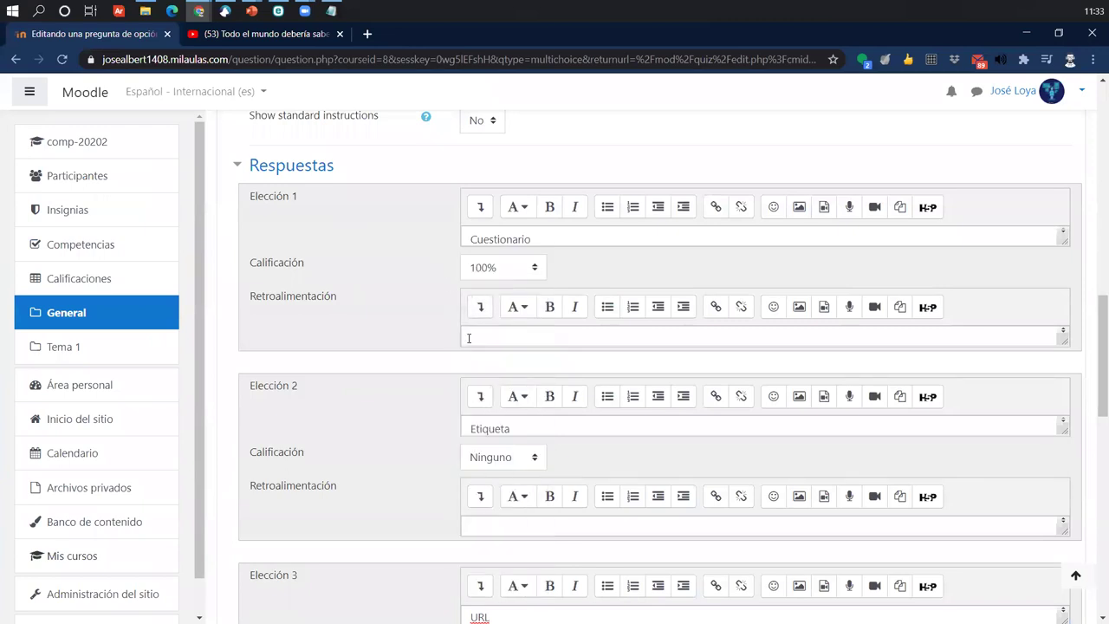
scroll(401, 506, "down", 5)
scroll(473, 501, "down", 5)
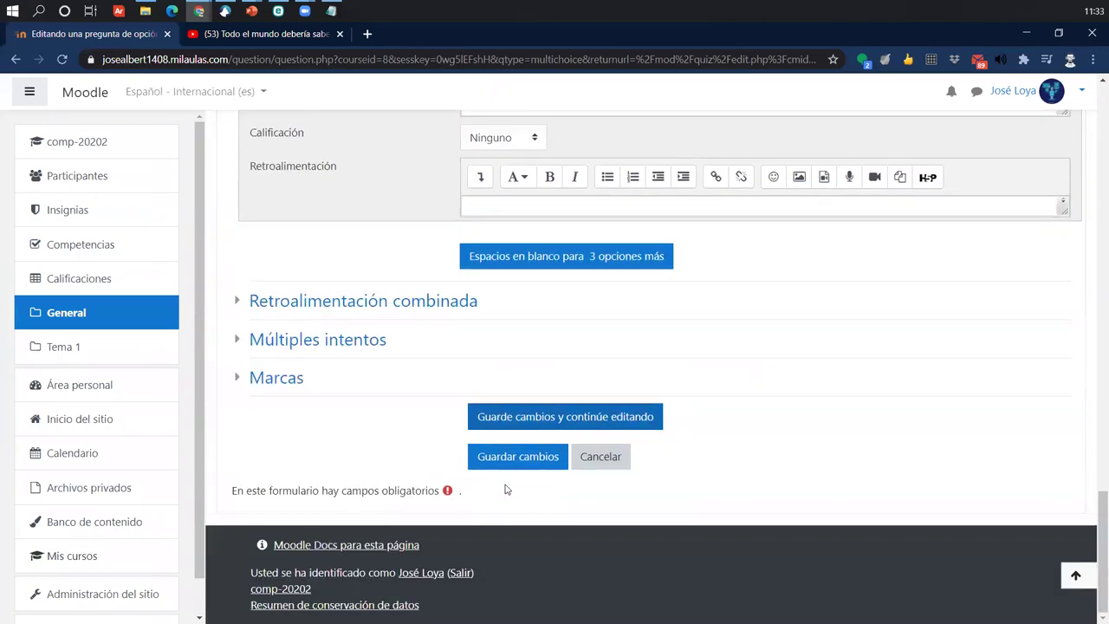
left_click(515, 466)
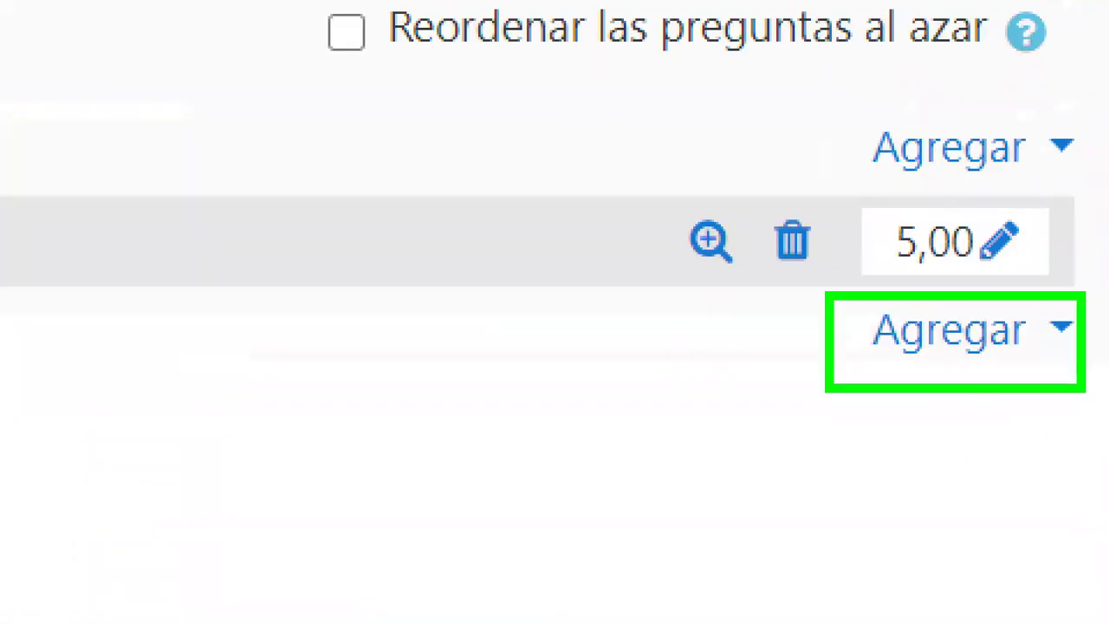
left_click(962, 330)
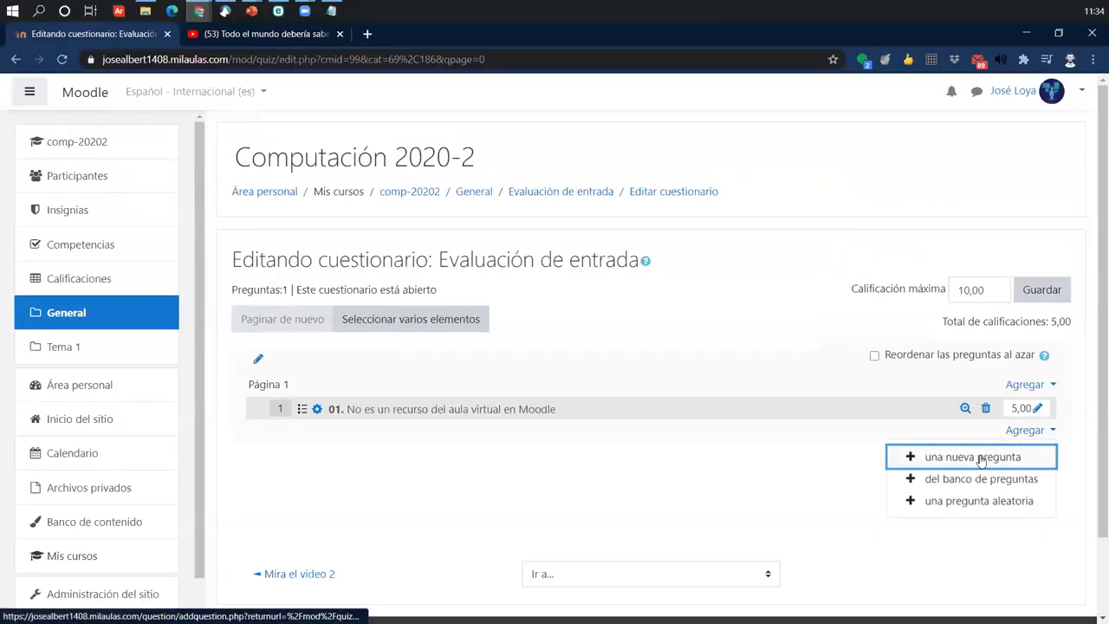
left_click(981, 459)
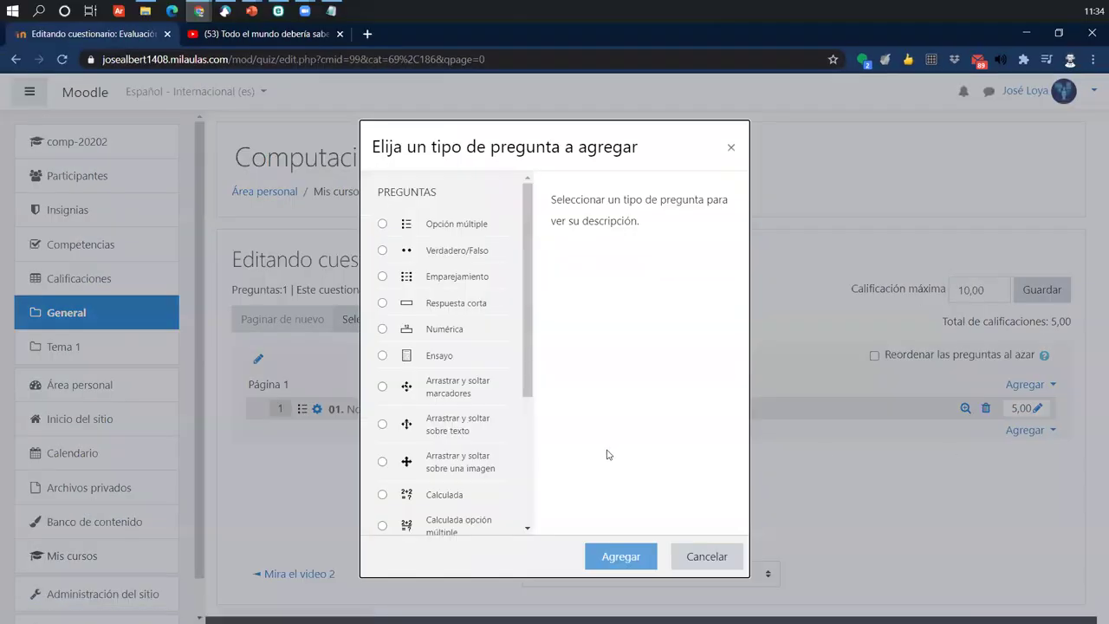
left_click(475, 243)
left_click(607, 557)
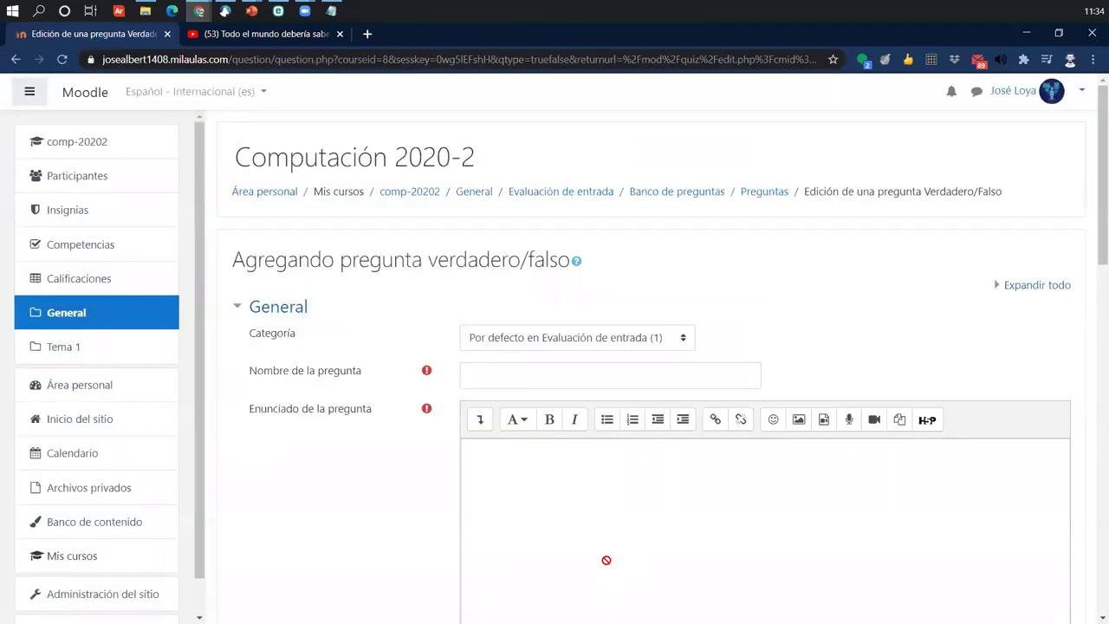
left_click(612, 540)
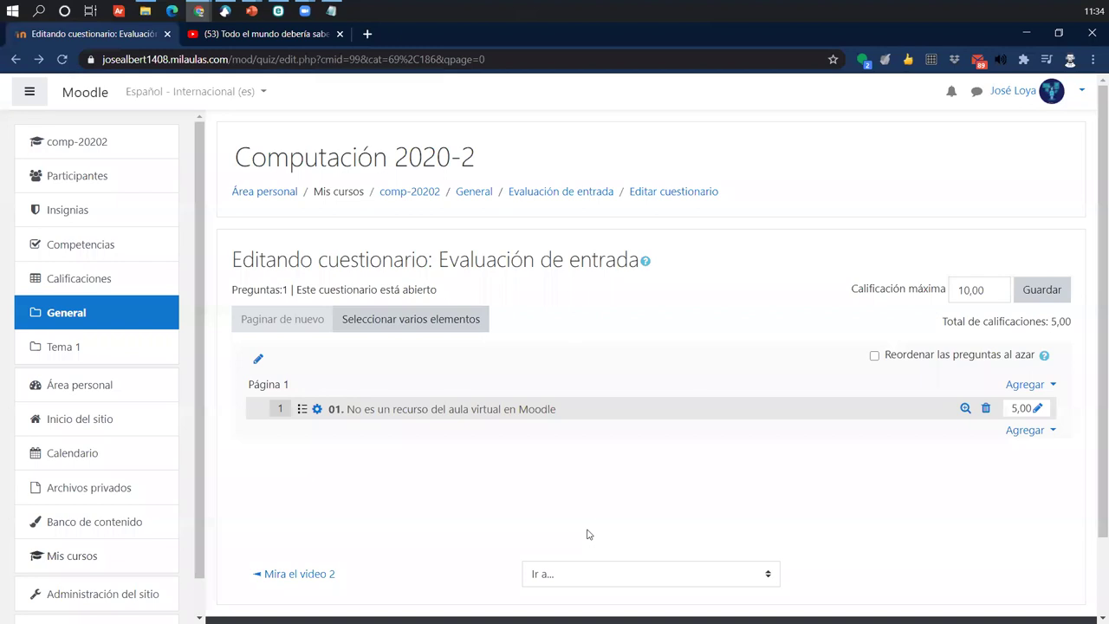
left_click(316, 410)
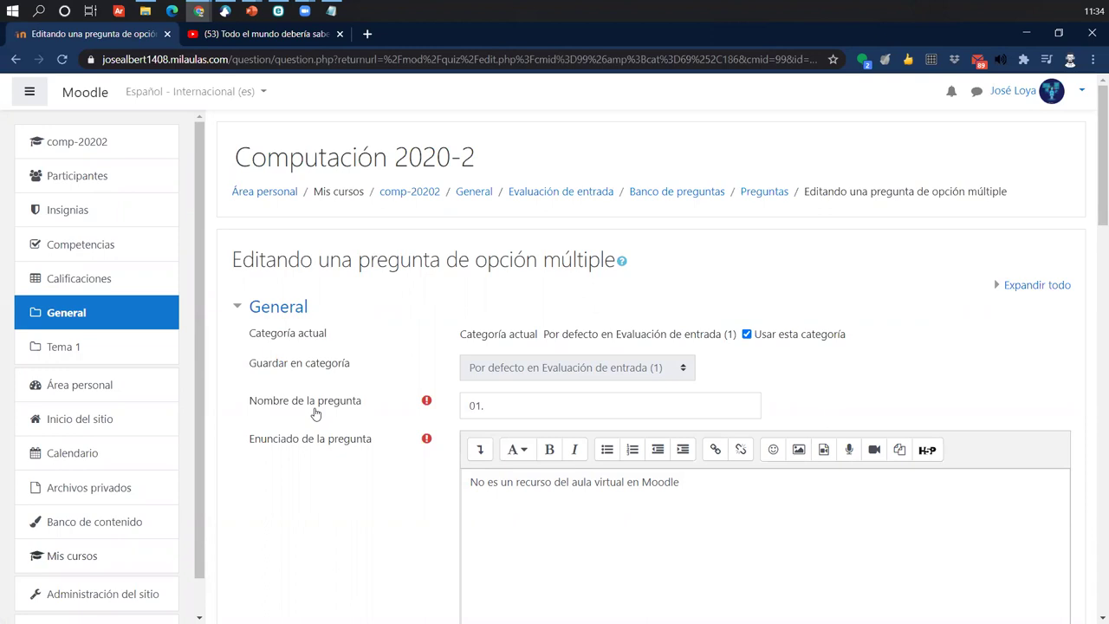
left_click_drag(491, 407, 449, 406)
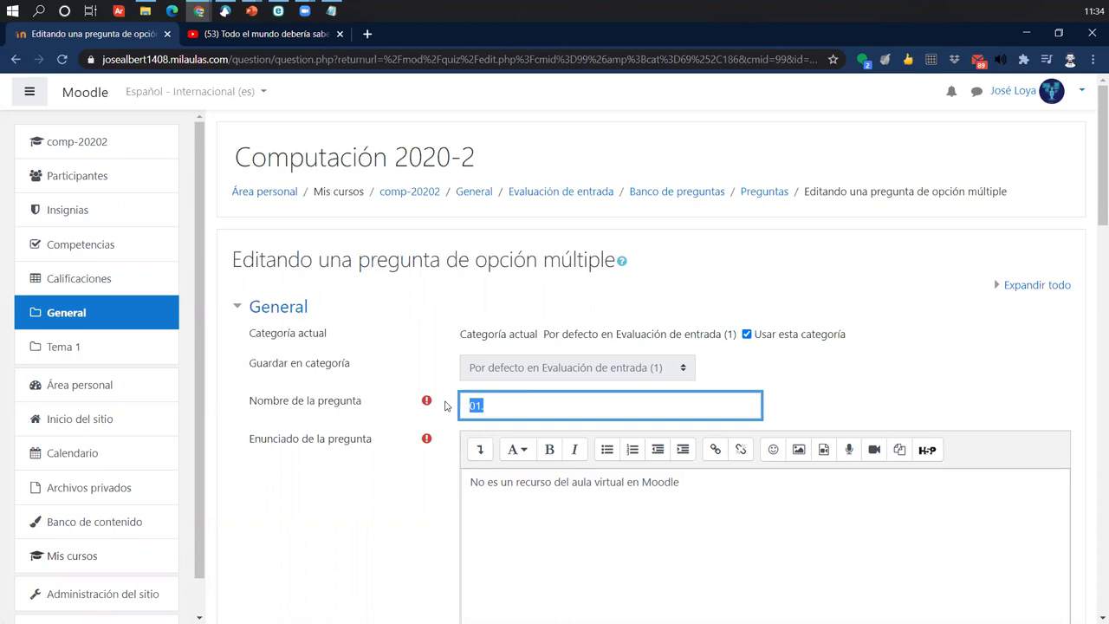
scroll(445, 406, "down", 5)
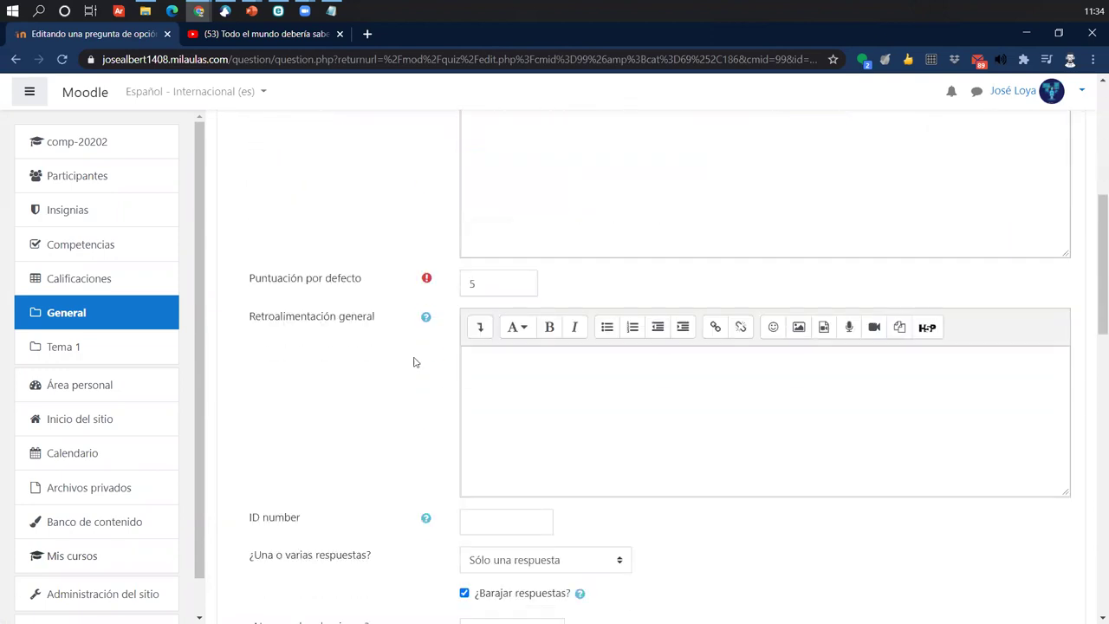
double_click(477, 285)
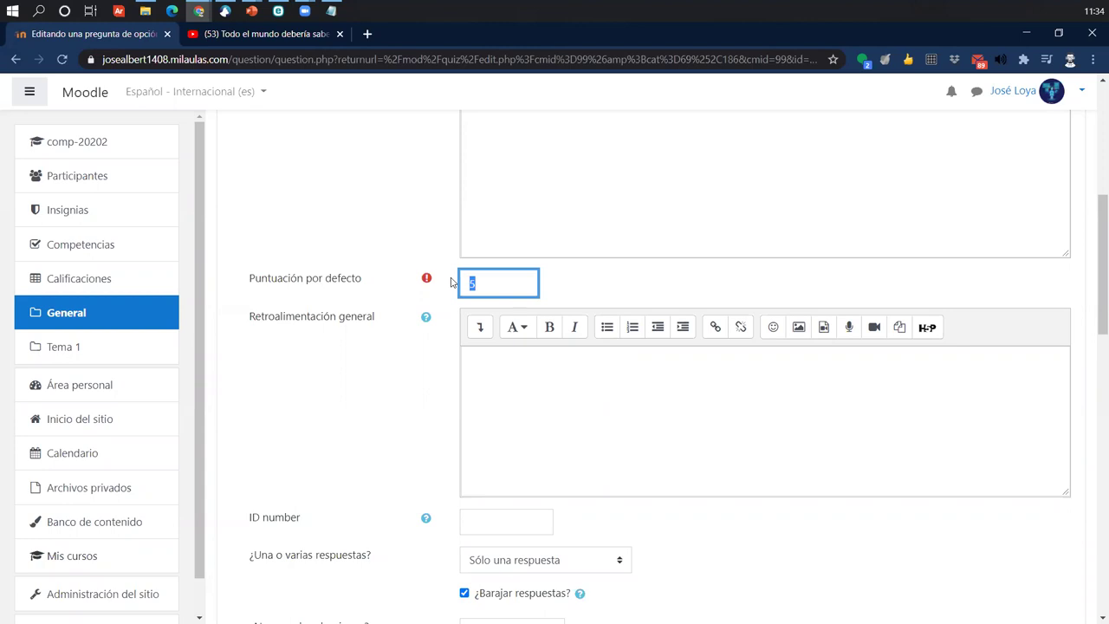
scroll(450, 282, "down", 4)
scroll(404, 500, "down", 2)
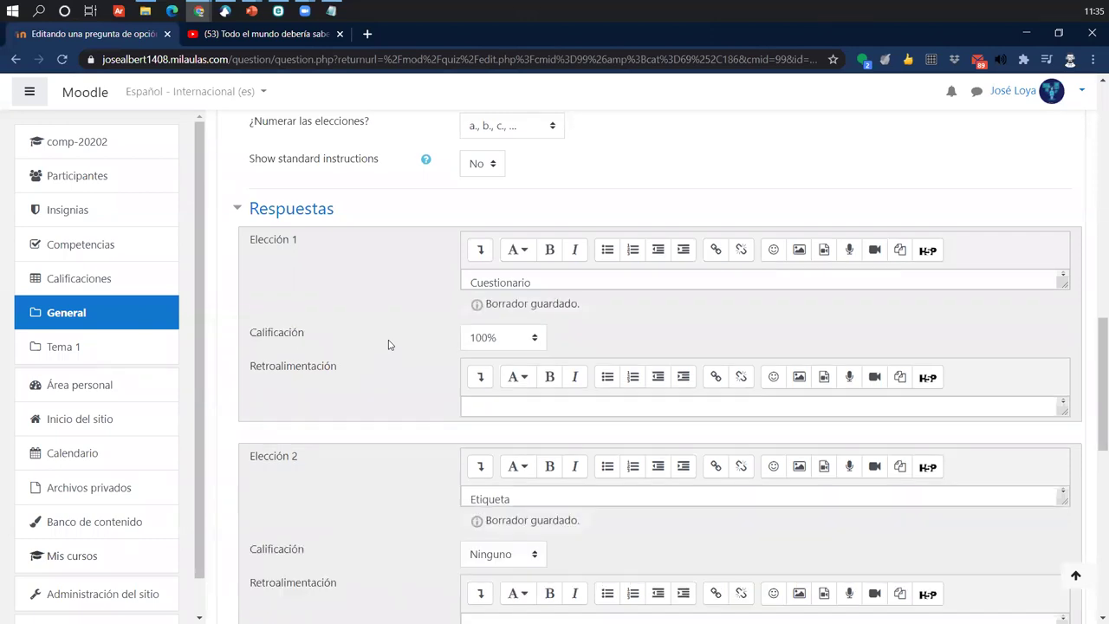
scroll(503, 193, "down", 1)
left_click(835, 326)
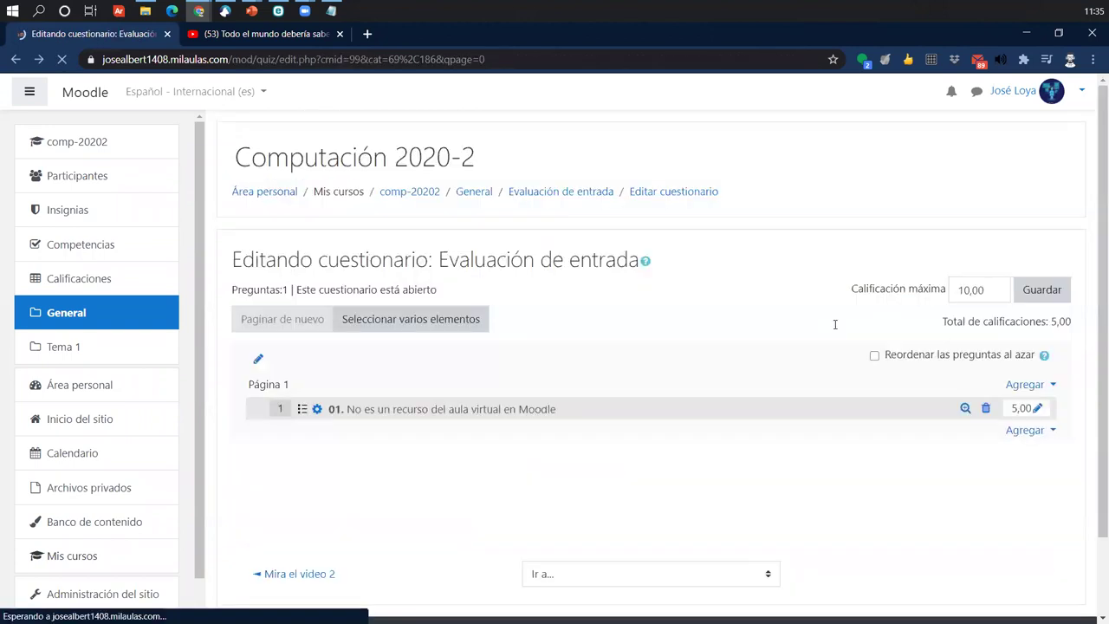
- Add a new Verdadero/Falso question to the quiz
left_click(1023, 431)
left_click(951, 463)
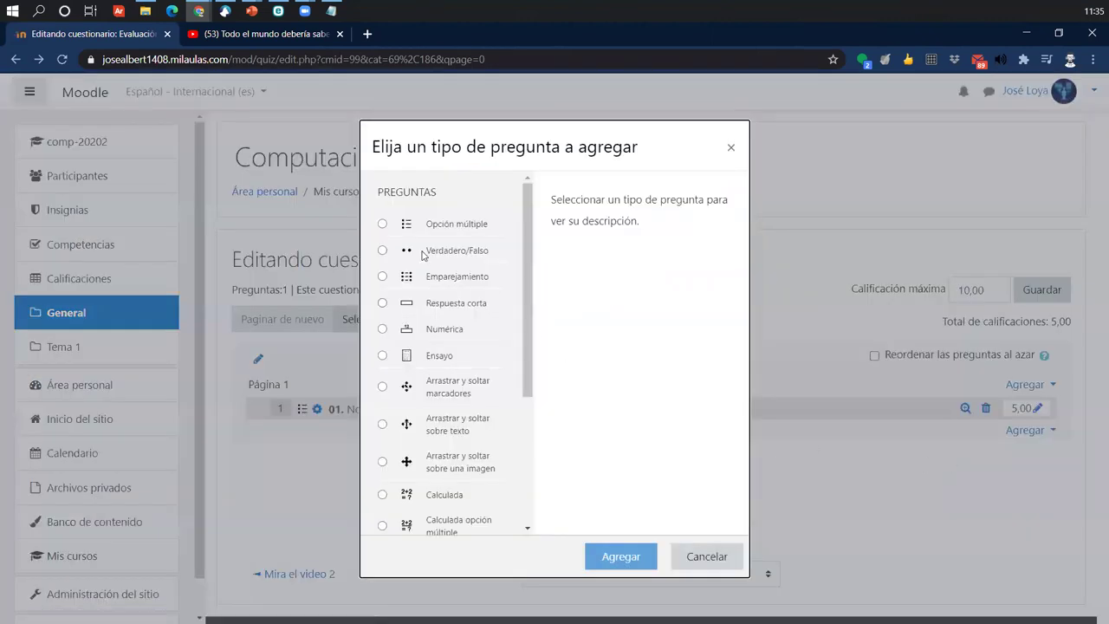
left_click(424, 251)
left_click(613, 554)
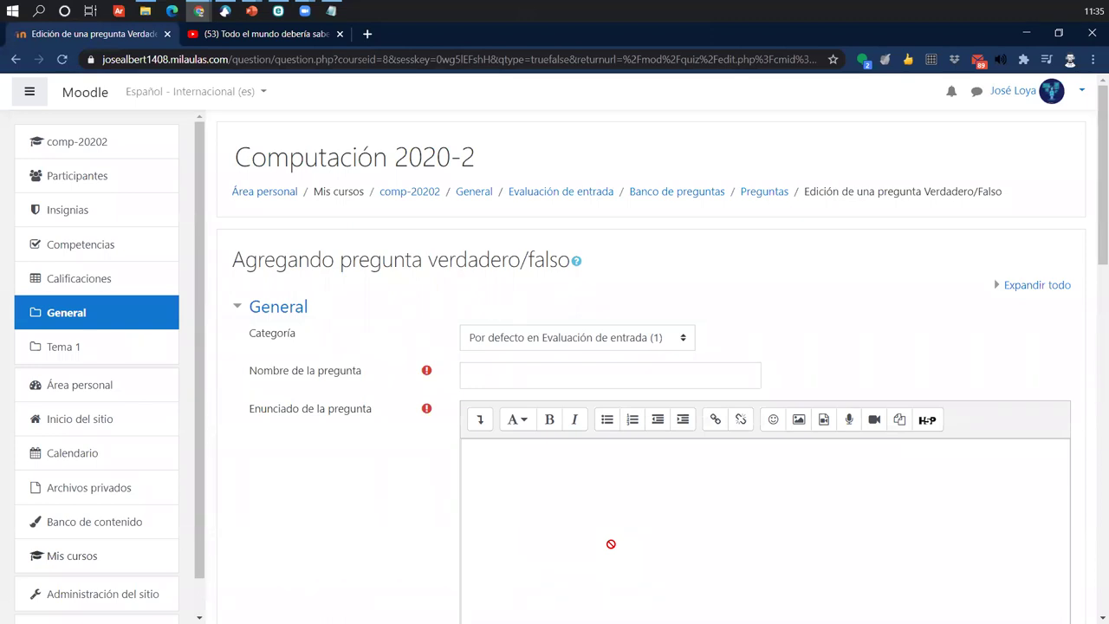
- Name it '02.' with the text 'La plataforma Moodle es un LMS'
left_click(613, 376)
type("02.")
left_click(590, 553)
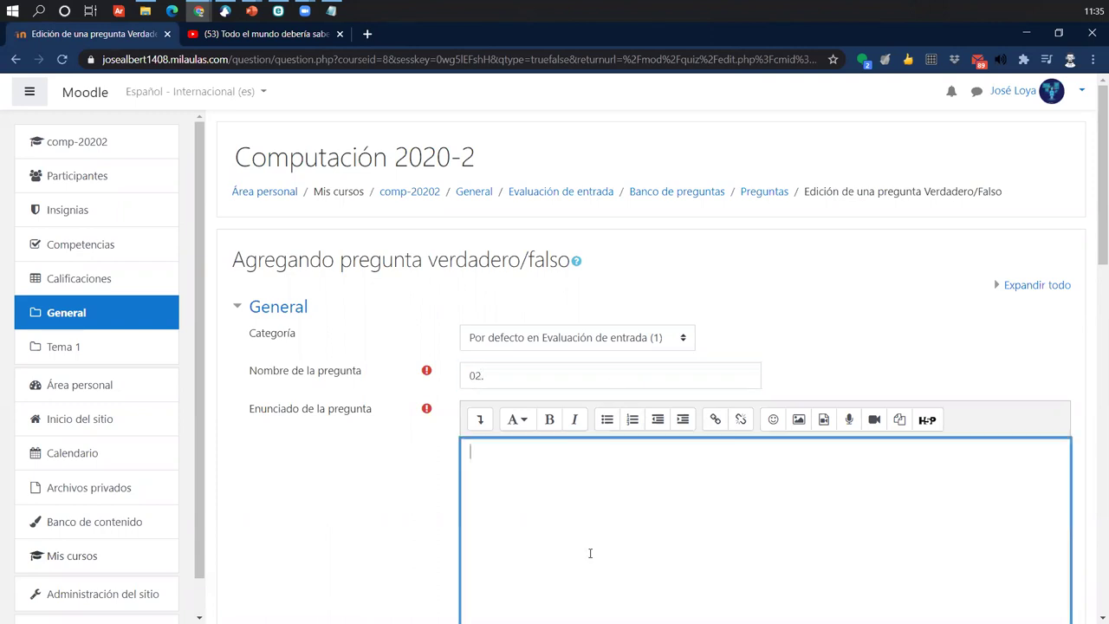
type("La plataforma Moodle es un LMS")
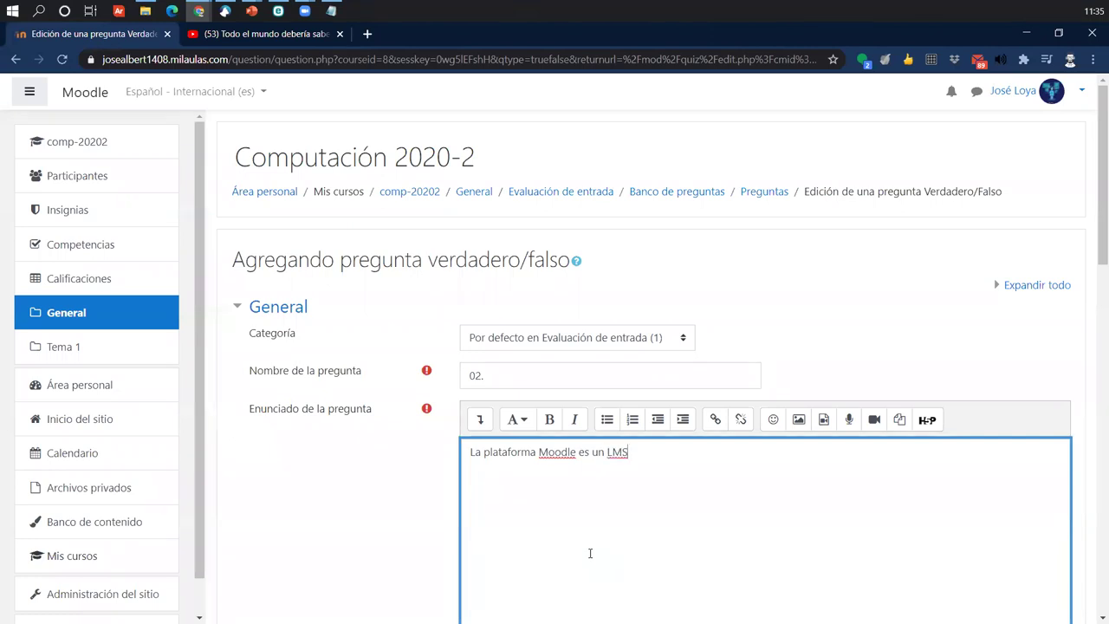
- Set the question's default mark to 5
scroll(429, 520, "down", 3)
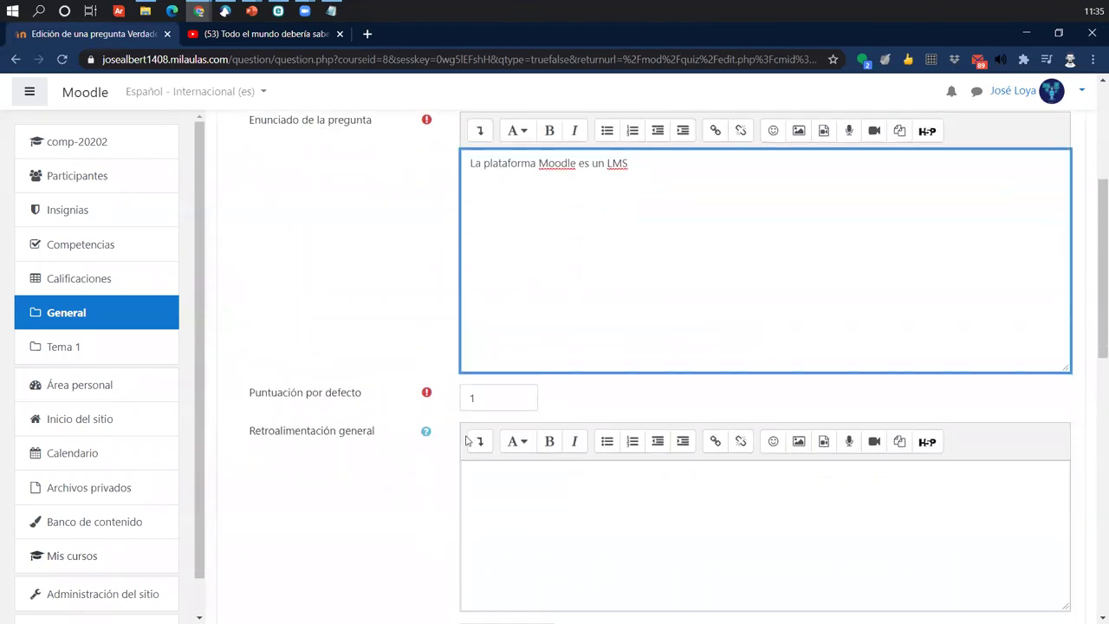
left_click_drag(245, 389, 361, 404)
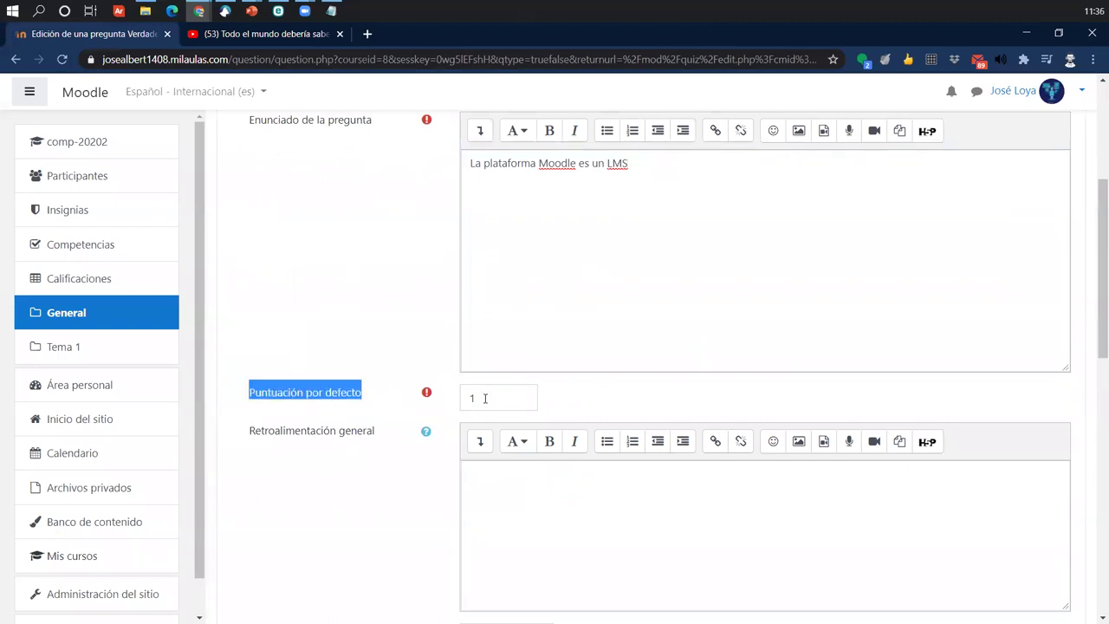
key("Tab")
left_click(278, 347)
scroll(279, 346, "down", 3)
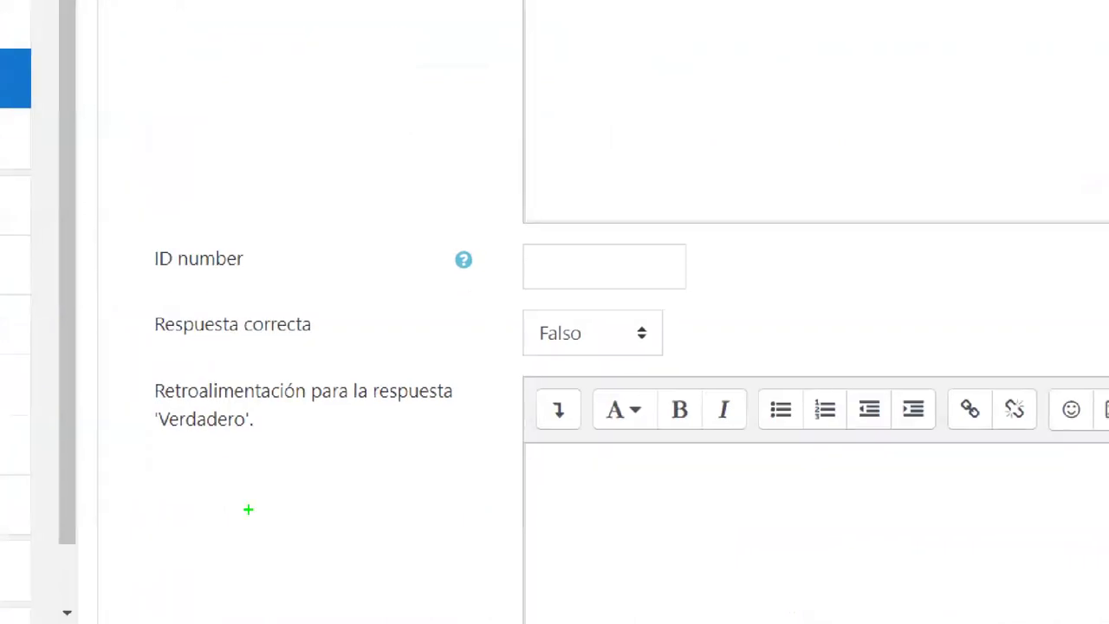
mouse_move(117, 298)
left_mouse_down()
mouse_move(176, 333)
mouse_move(369, 340)
mouse_move(534, 325)
left_mouse_up()
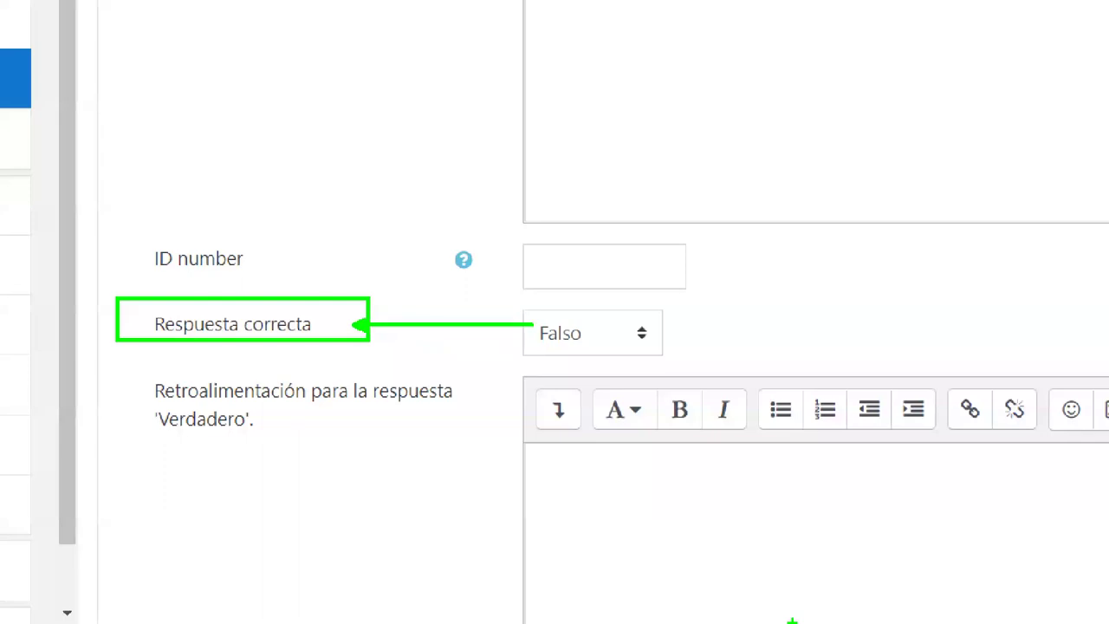
key("Escape")
- Make Verdadero the correct answer and save the question
left_click(510, 466)
left_click(490, 496)
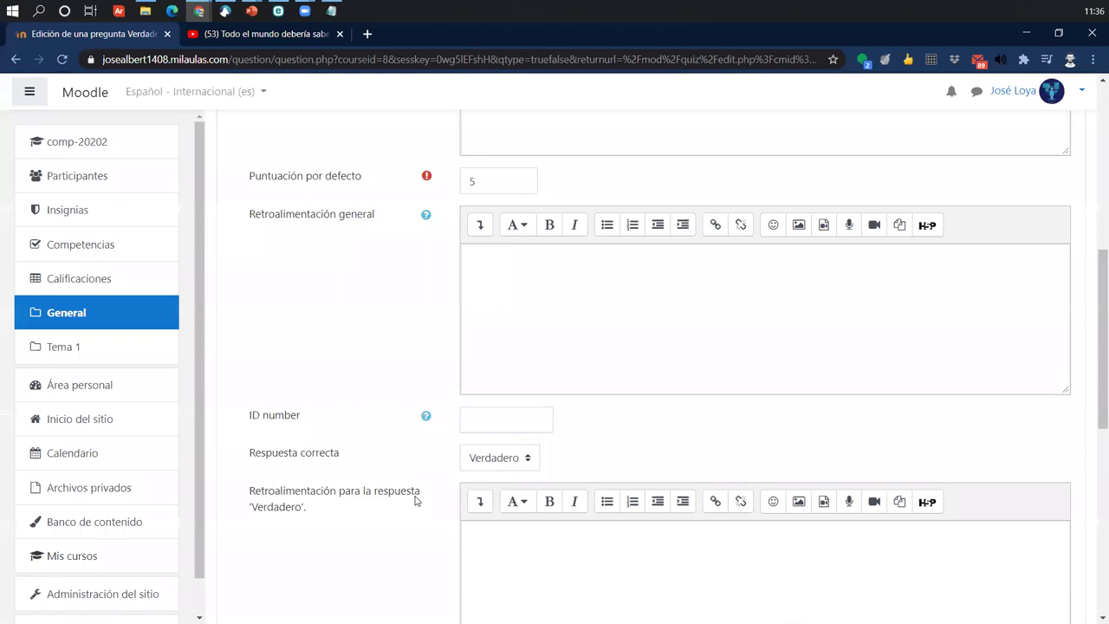
scroll(416, 499, "down", 7)
scroll(496, 489, "up", 8)
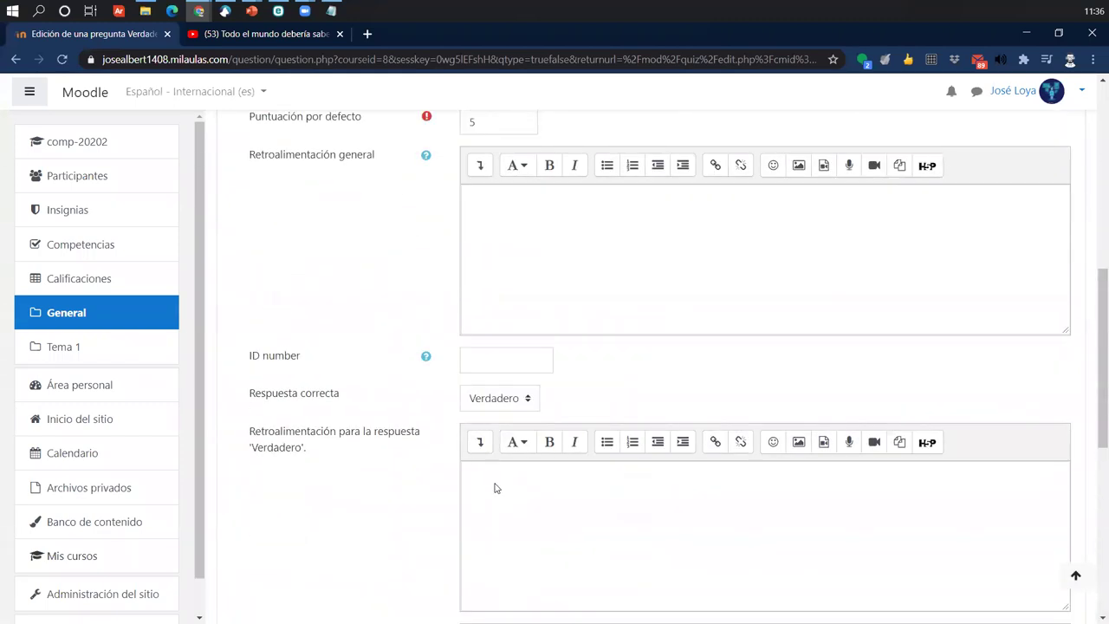
scroll(496, 489, "down", 8)
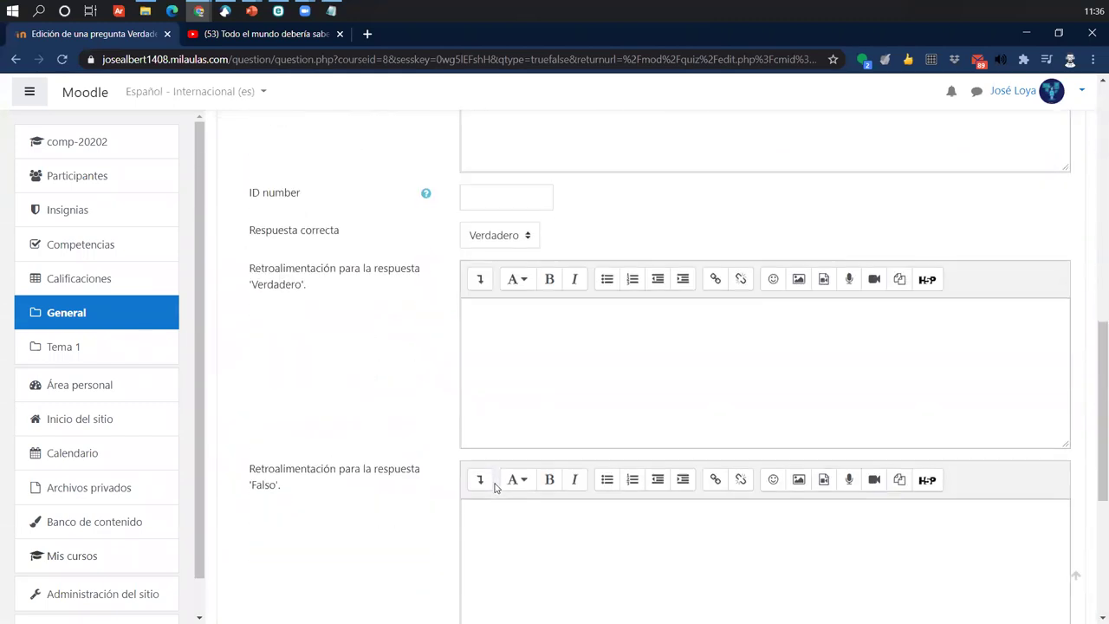
left_click(514, 460)
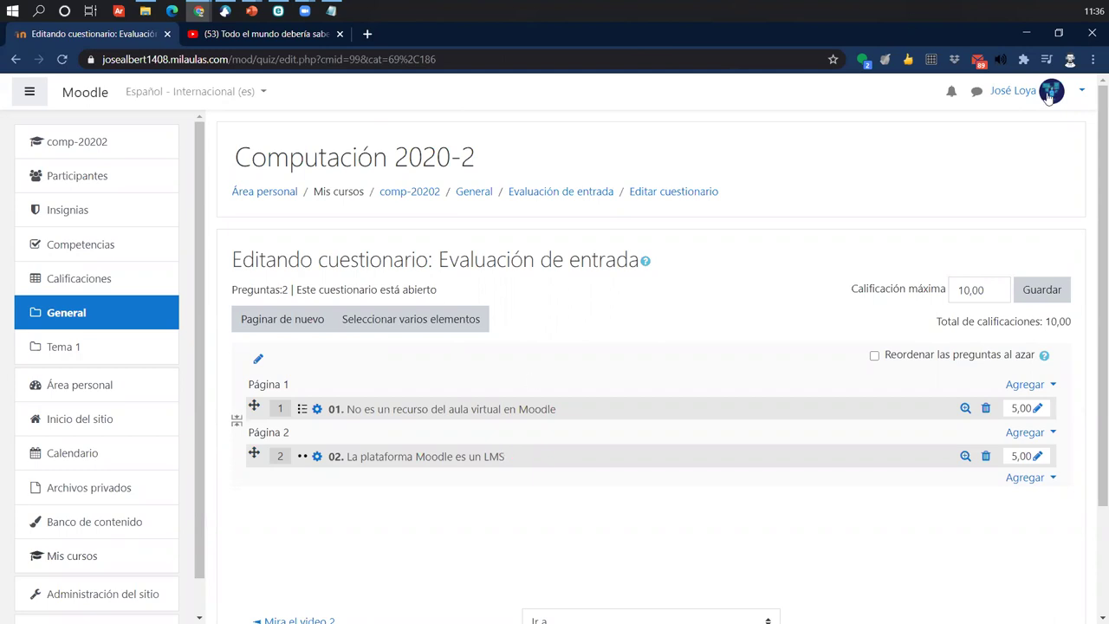
- Start adding a new Emparejamiento (matching) question to the quiz
left_click(1021, 486)
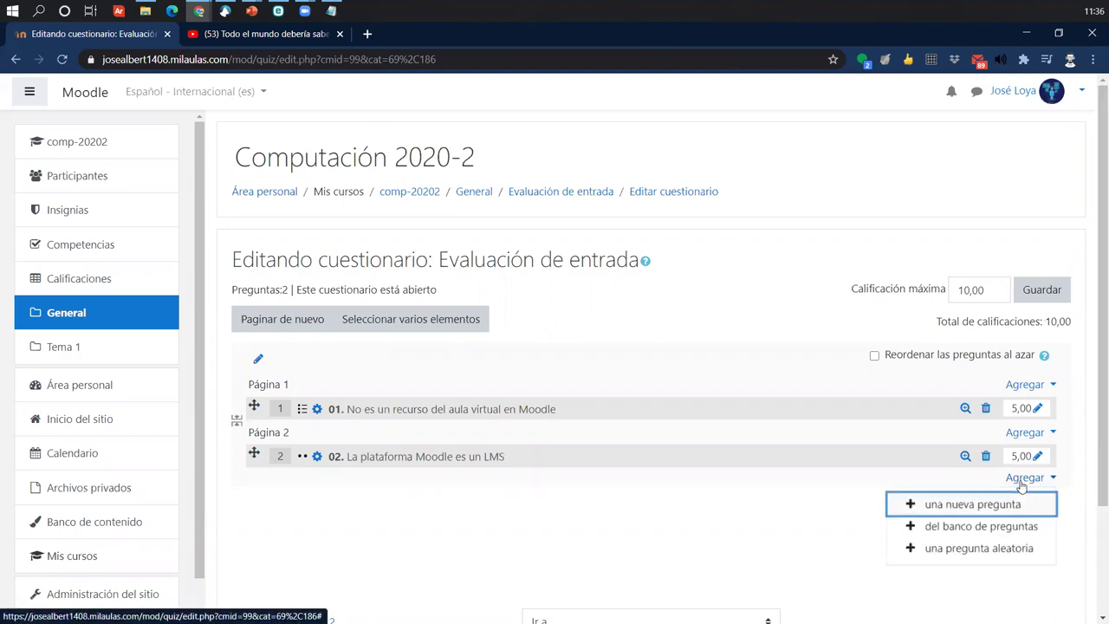
left_click(957, 512)
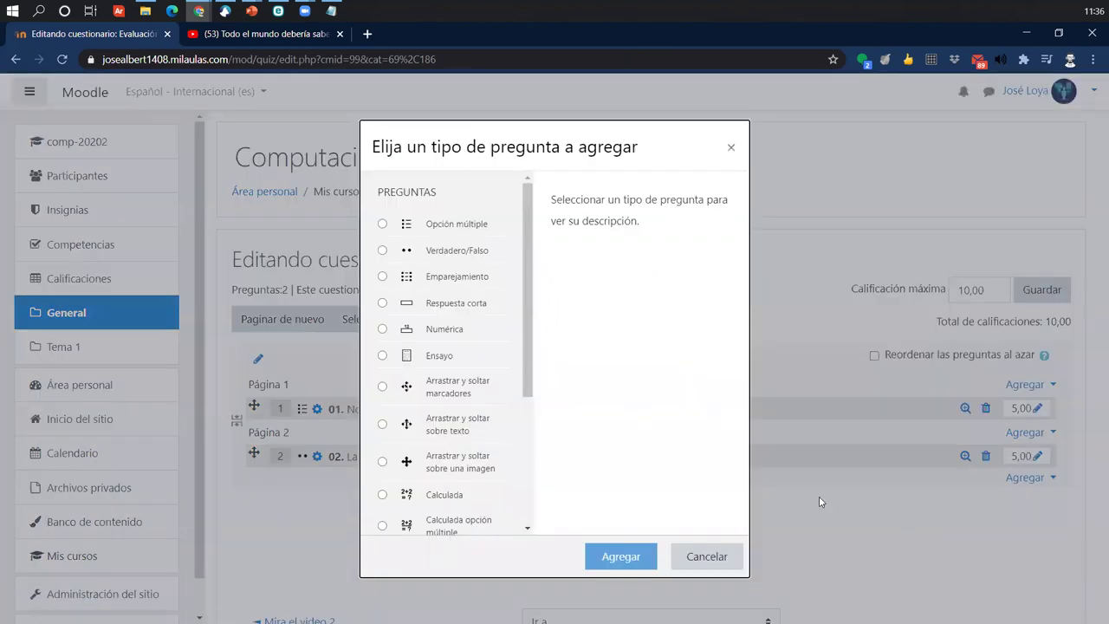
left_click(440, 276)
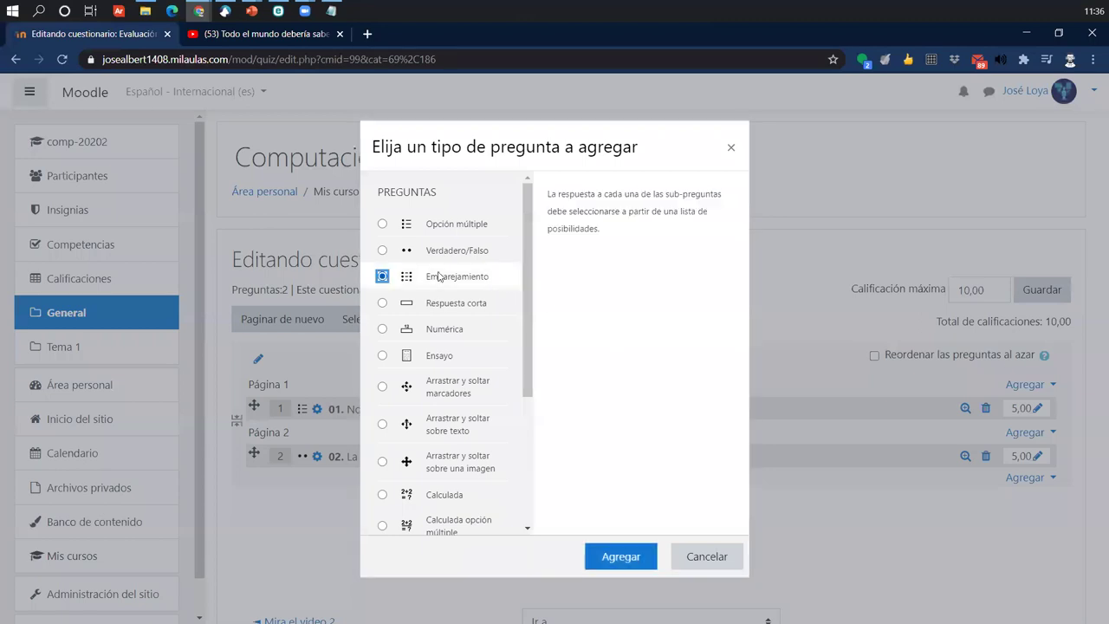
left_click(617, 551)
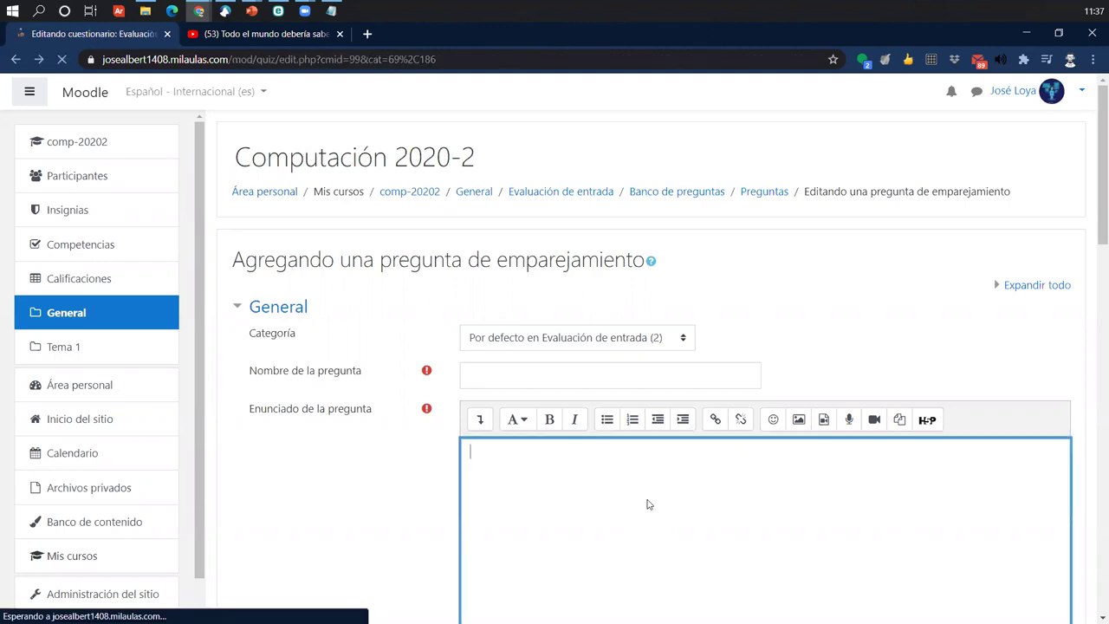
- Reopen question 02 to check its Respuesta correcta setting
left_click(318, 464)
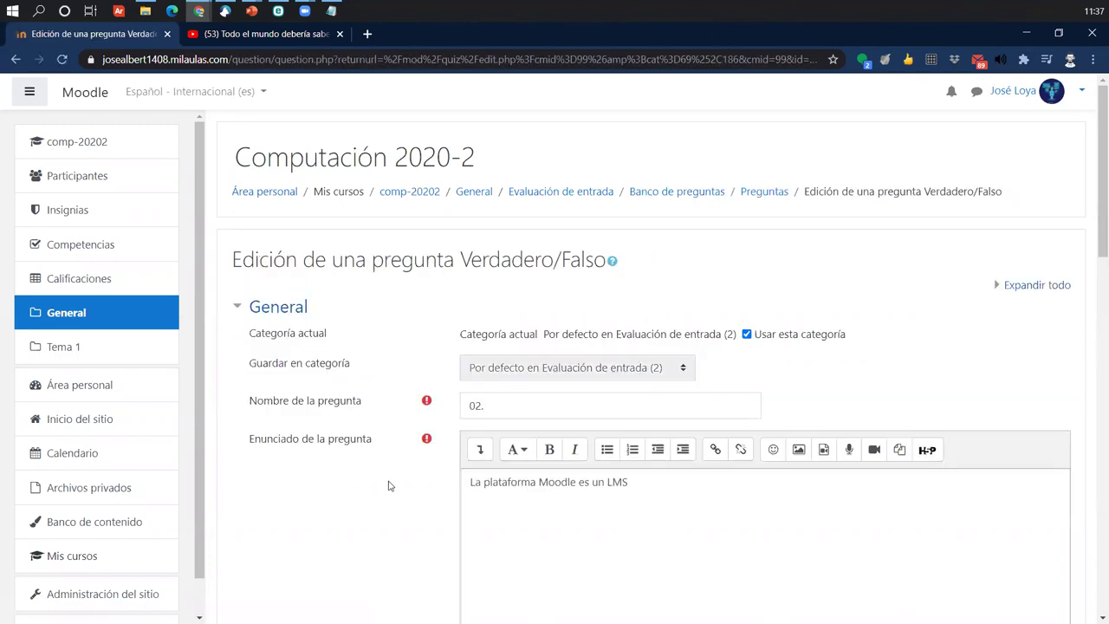
scroll(389, 485, "down", 5)
scroll(388, 485, "down", 2)
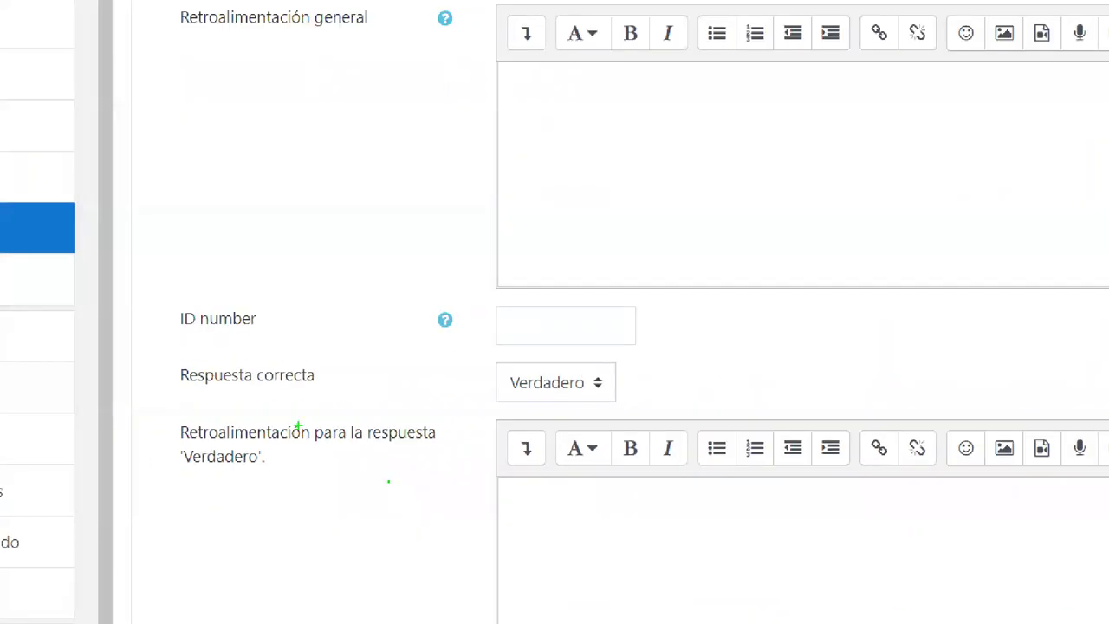
mouse_move(162, 355)
left_mouse_down()
mouse_move(651, 402)
mouse_move(667, 348)
mouse_move(745, 282)
left_mouse_up()
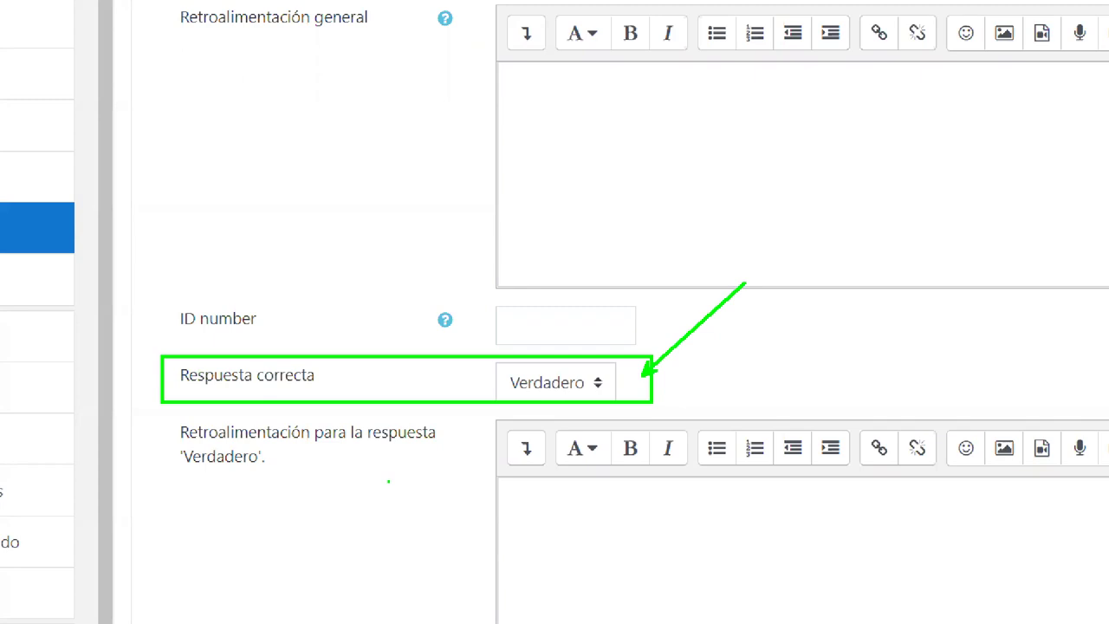
key("Escape")
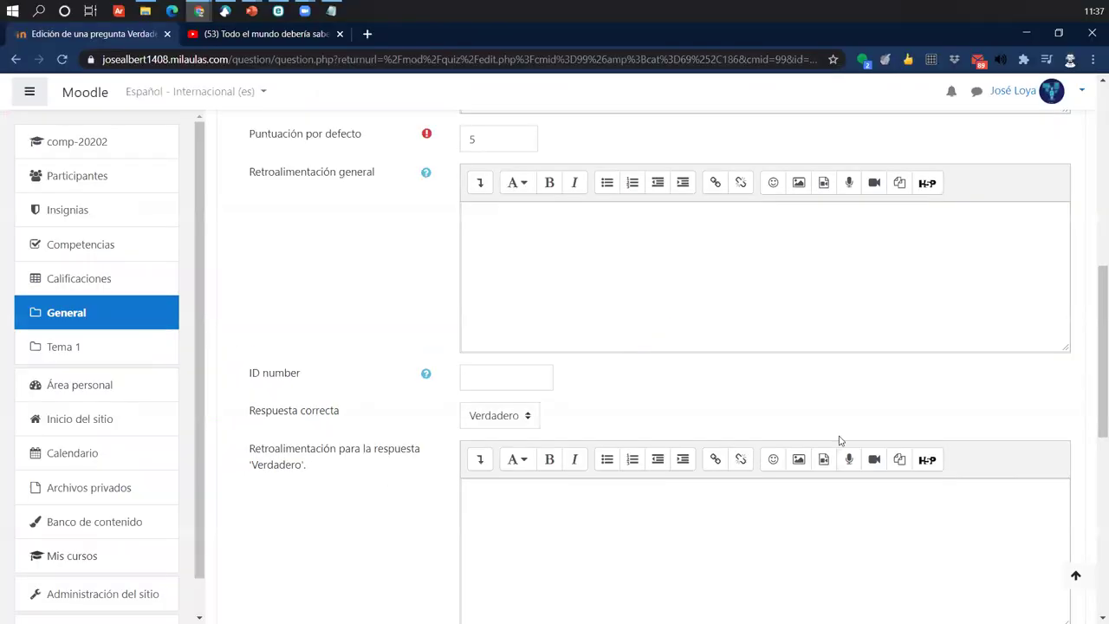
scroll(840, 440, "up", 3)
left_click(840, 434)
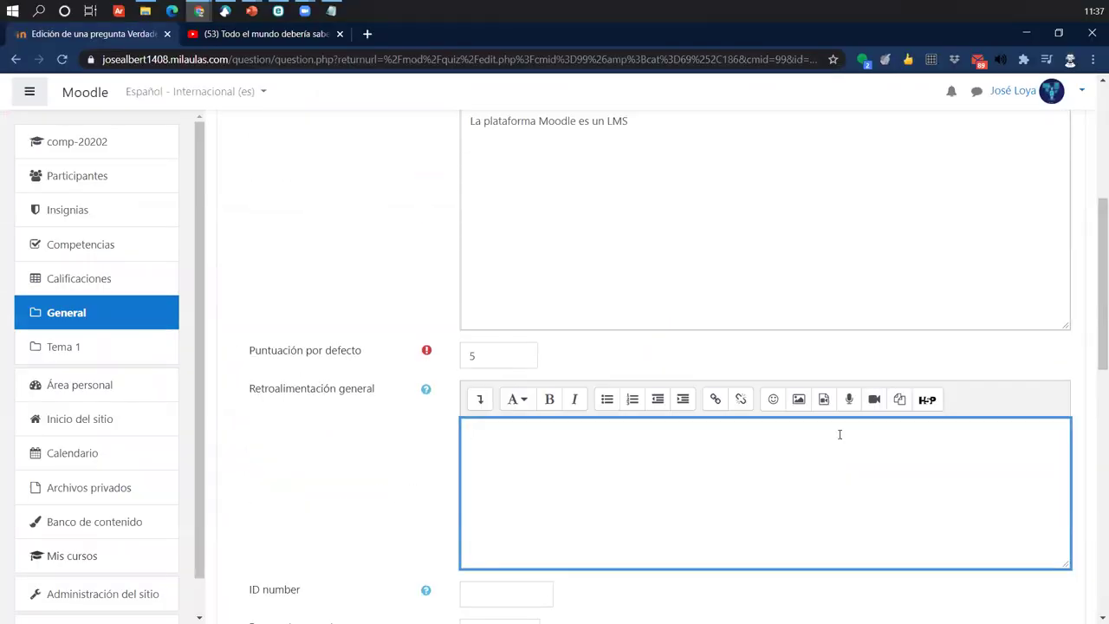
- Begin adding another Verdadero/Falso question from the quiz editor
left_click(1031, 477)
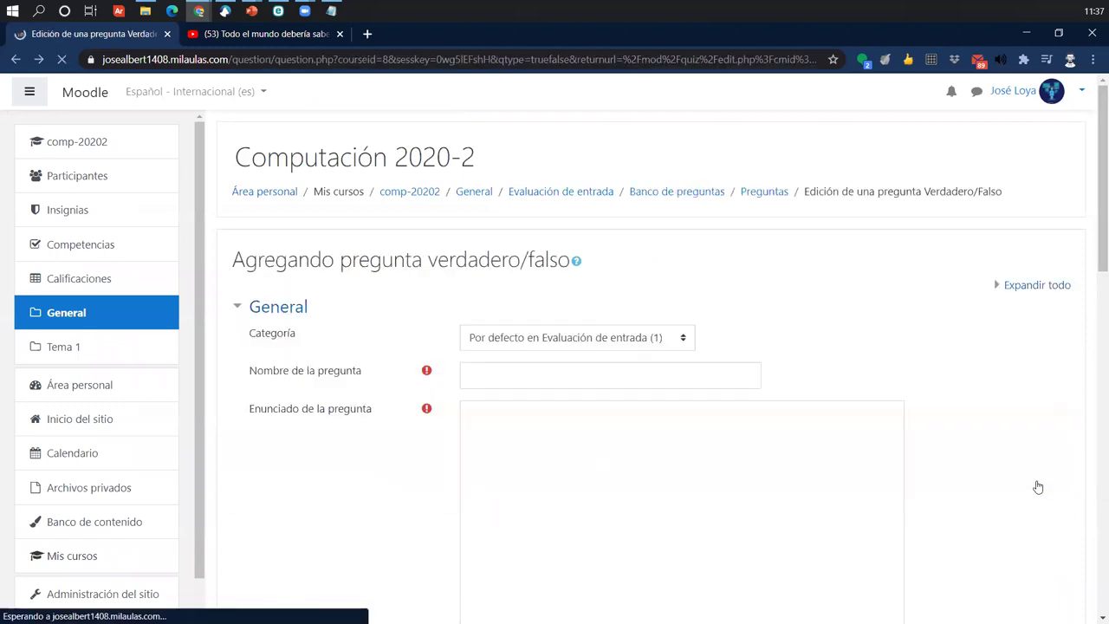
scroll(953, 468, "down", 15)
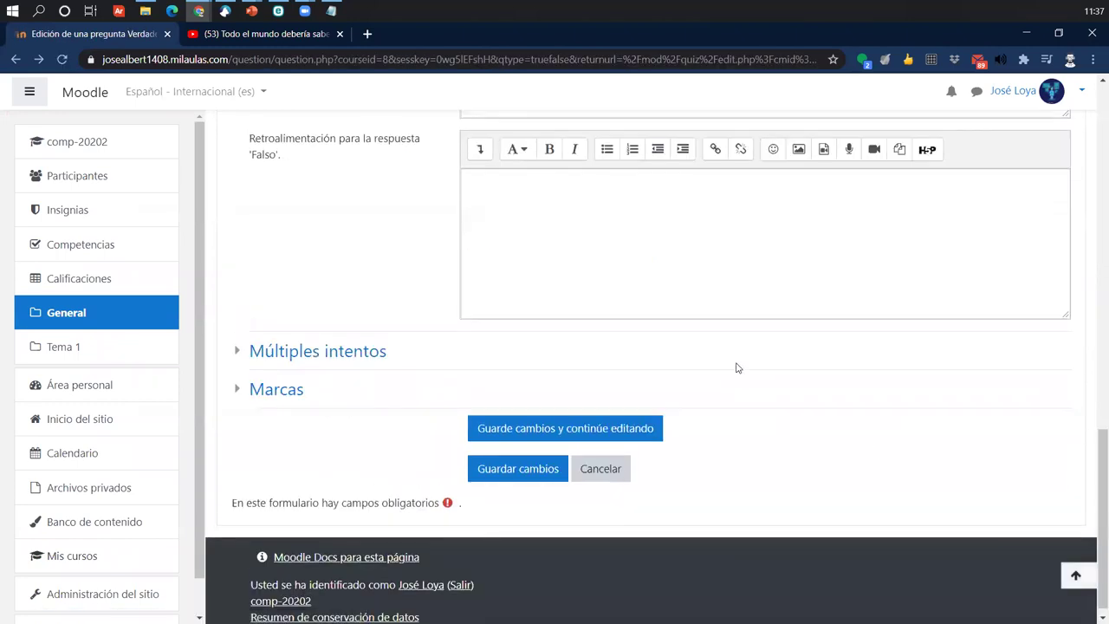
scroll(736, 368, "up", 15)
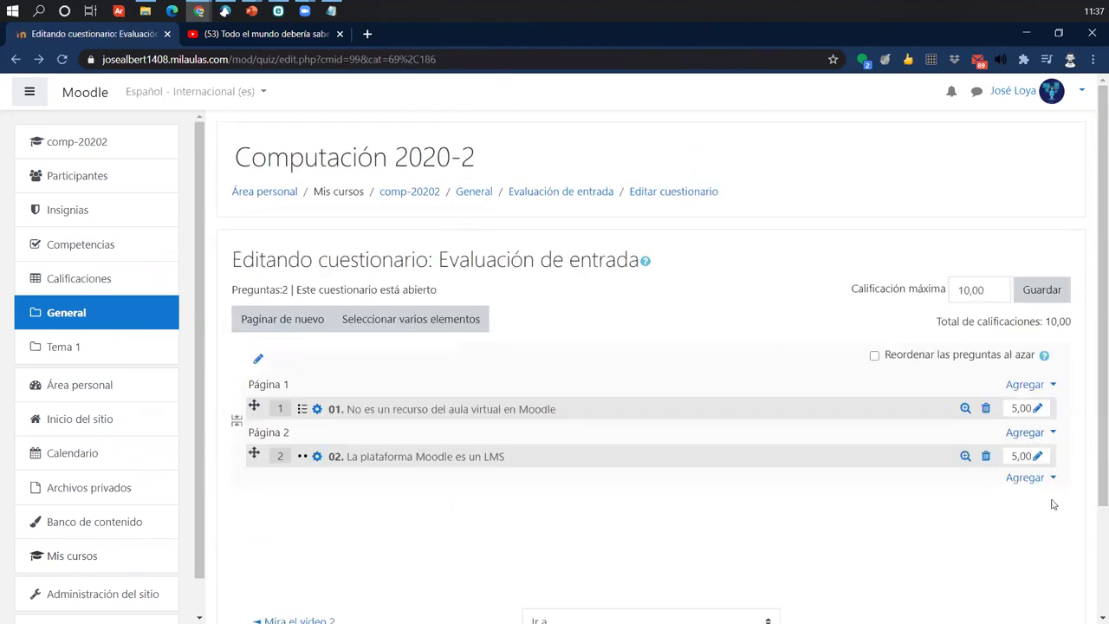
- Open the new-question type chooser and cancel it without adding anything
left_click(1031, 477)
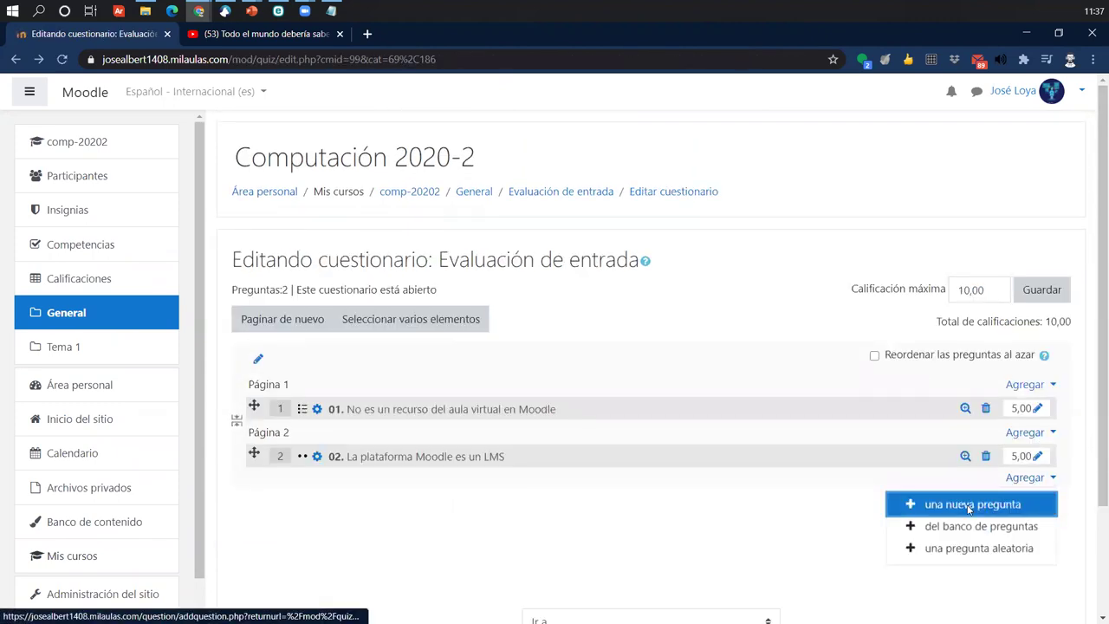
left_click(968, 506)
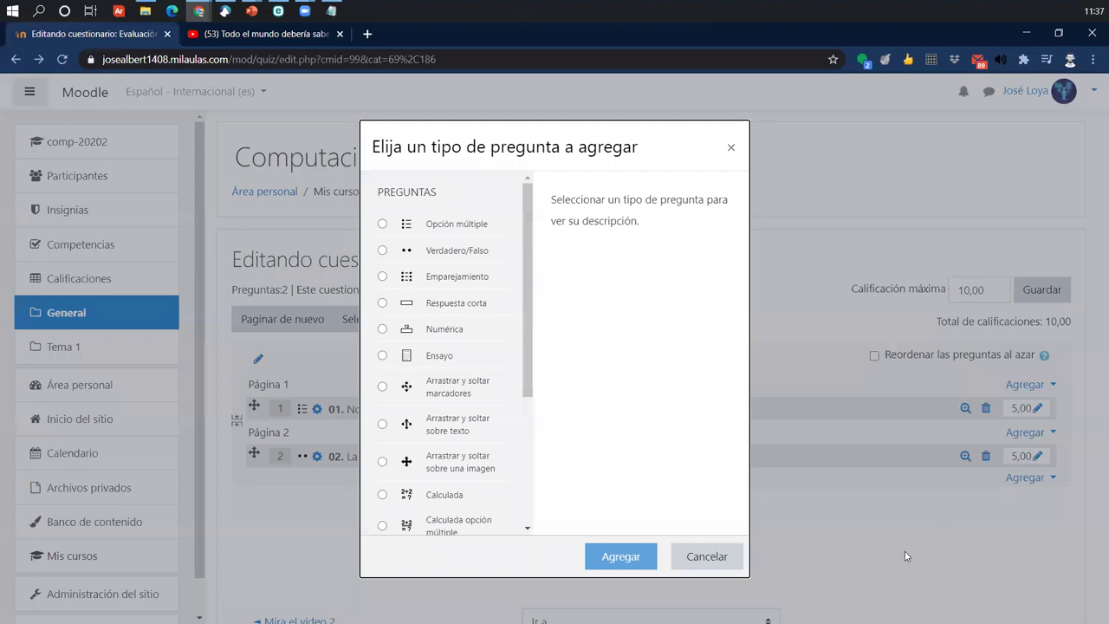
left_click(737, 565)
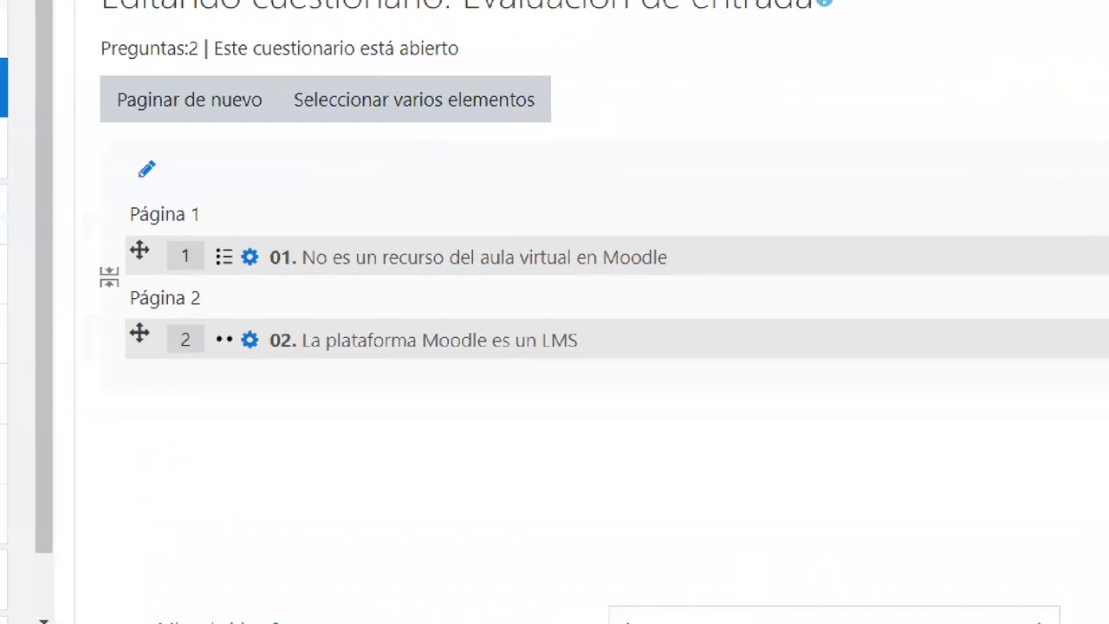
- Add a new Verdadero/Falso question below question 02
left_click_drag(59, 203, 738, 416)
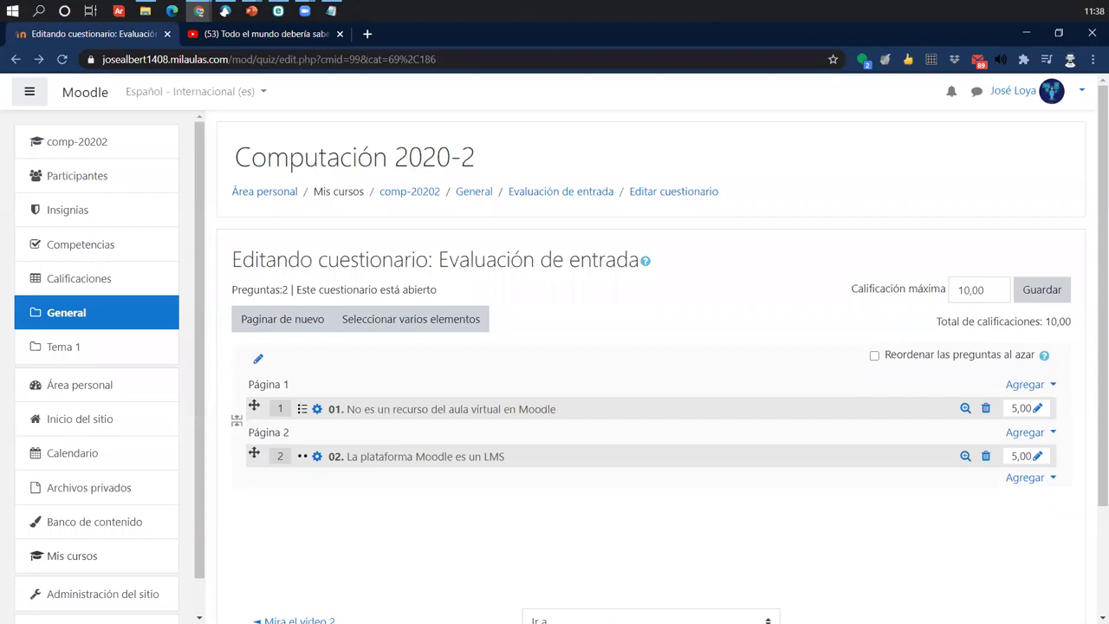
left_click(1011, 479)
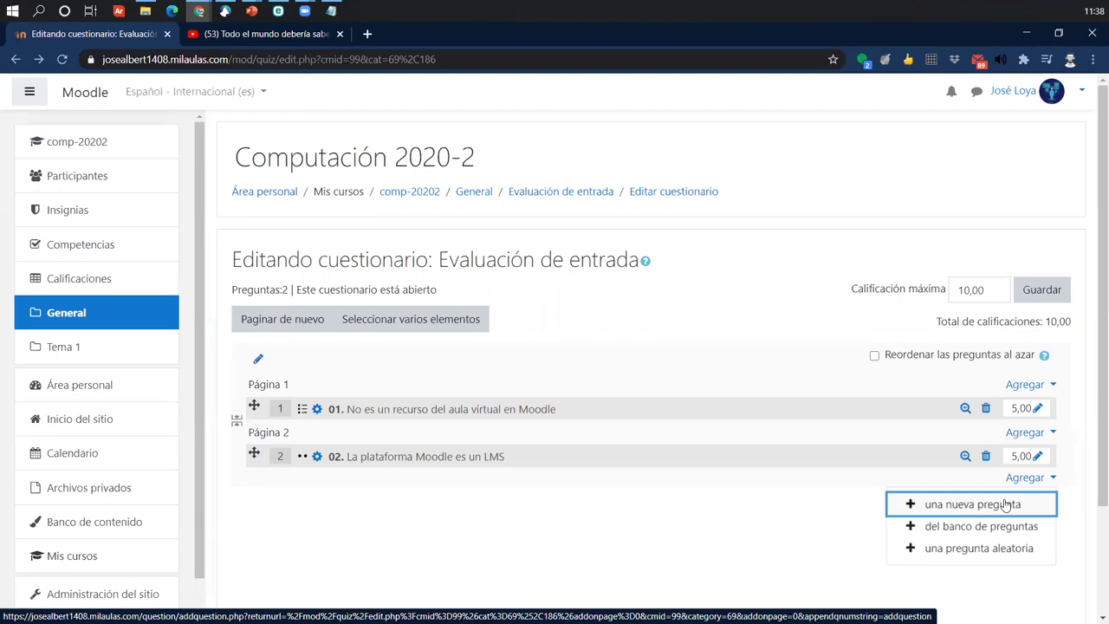
left_click(1005, 504)
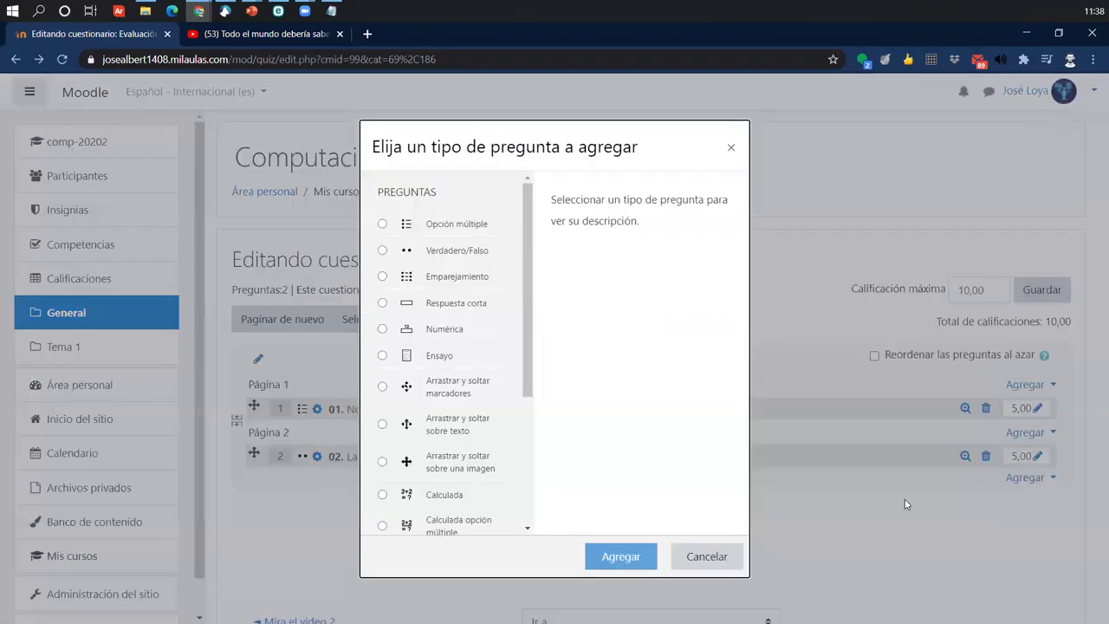
left_click(454, 250)
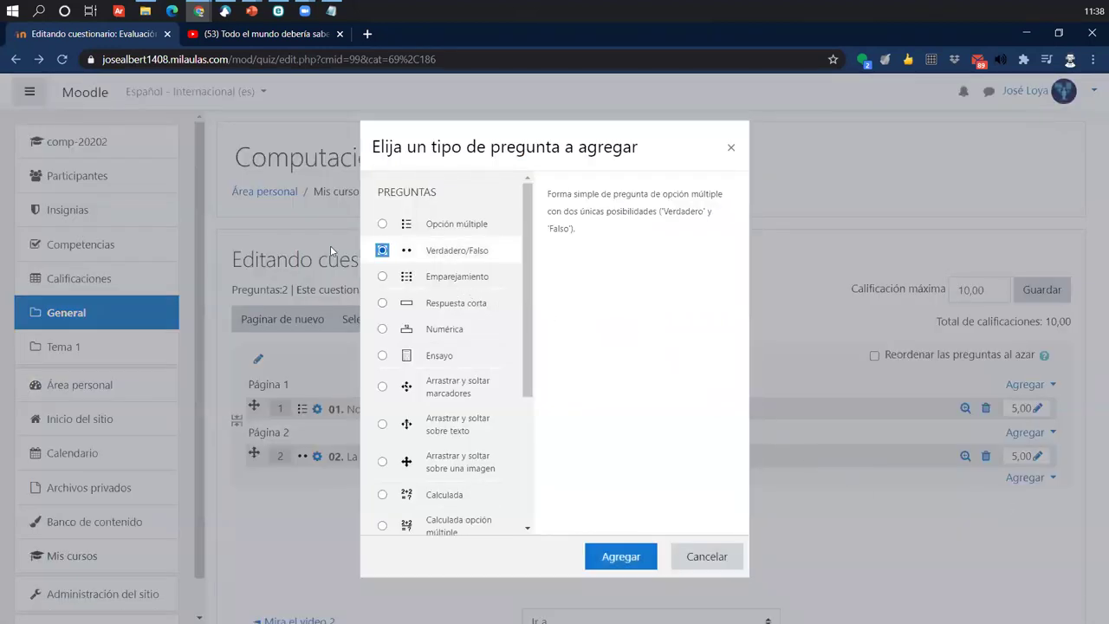
left_click(638, 562)
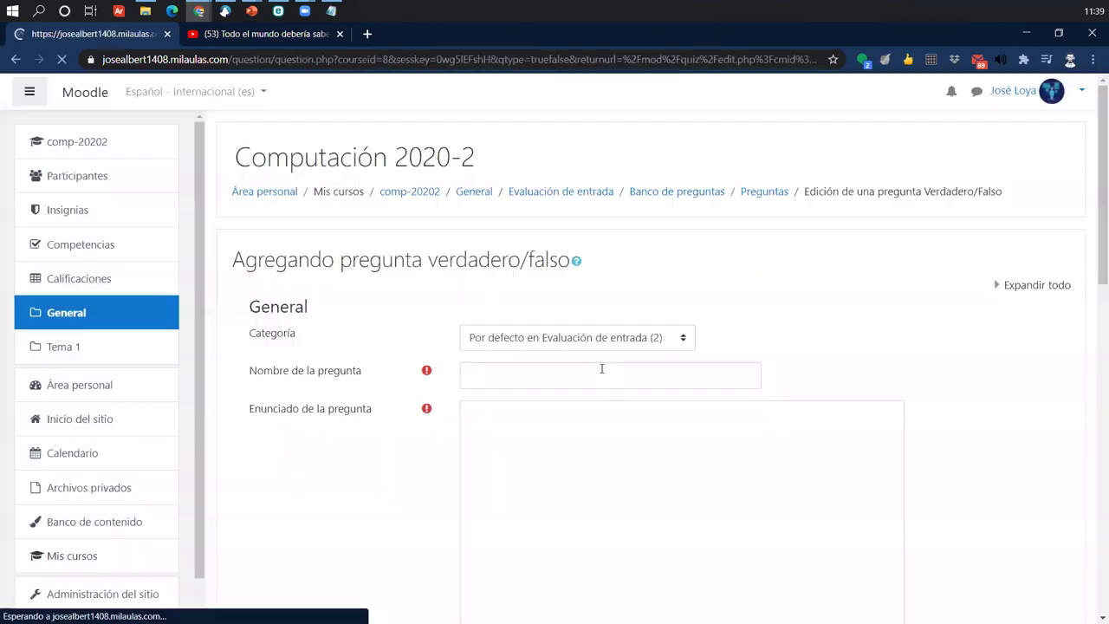
left_click(500, 374)
- Name the question '02' and enter the text 'La plataforma Moodle es un LMS'
type("02.")
left_click(494, 518)
type("L")
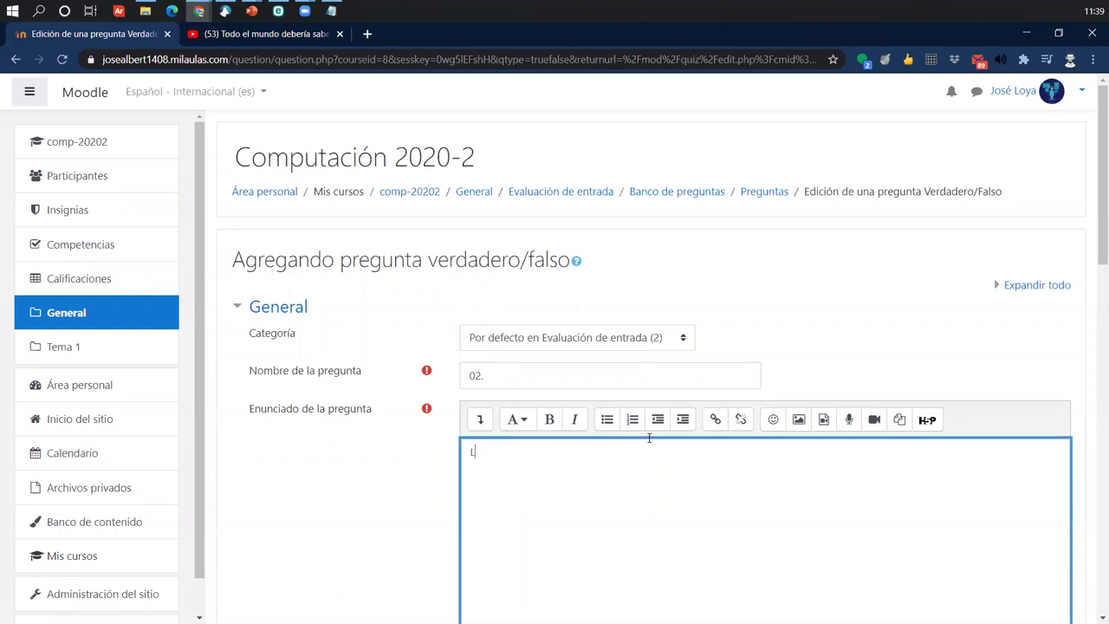
type(" a plataforma Moodl")
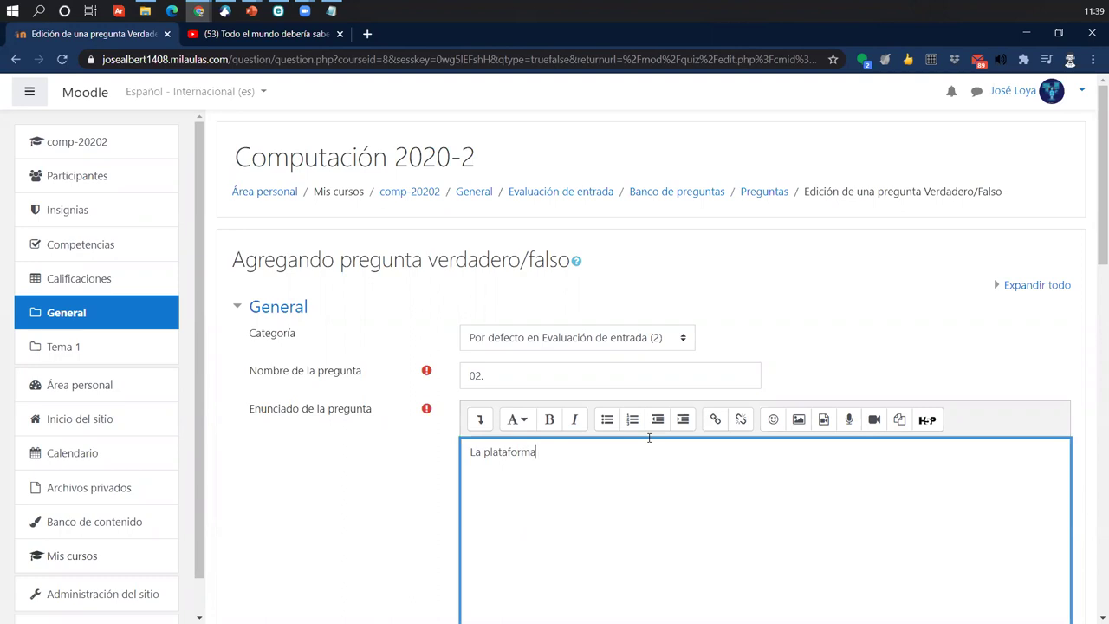
type("e es un LMS")
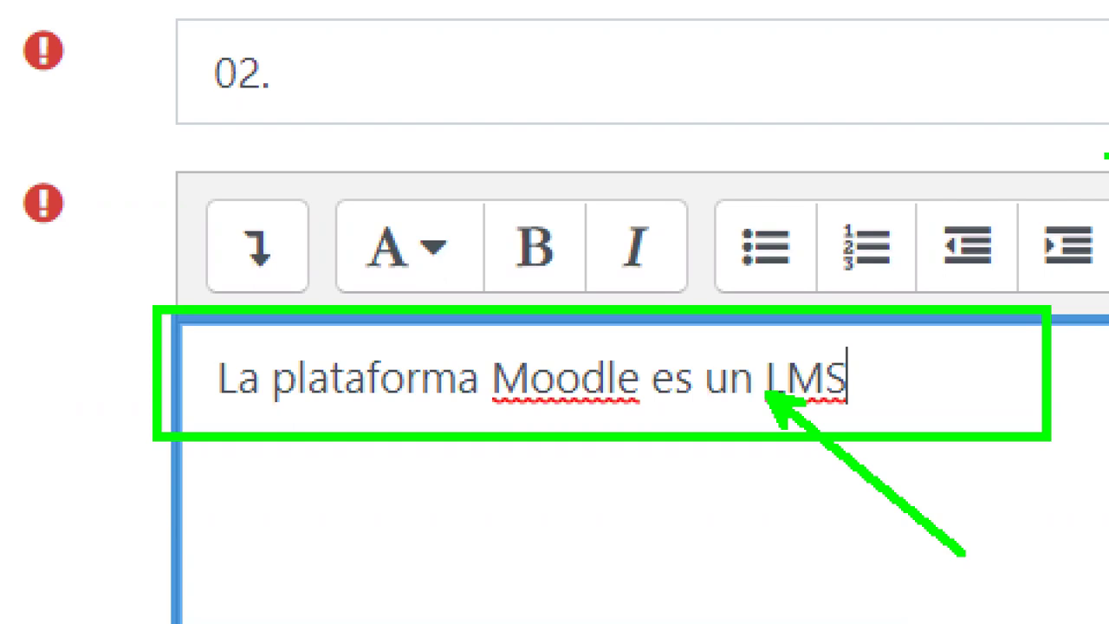
- Leave the true/false form via the breadcrumb, discarding the unsaved changes
scroll(600, 367, "down", 10)
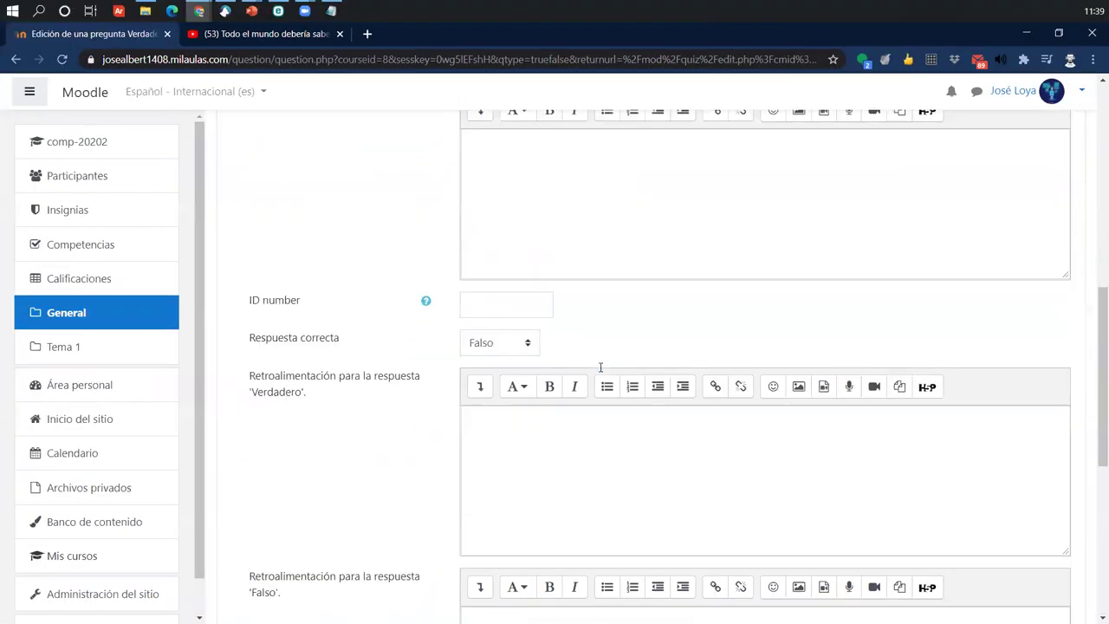
scroll(600, 367, "down", 5)
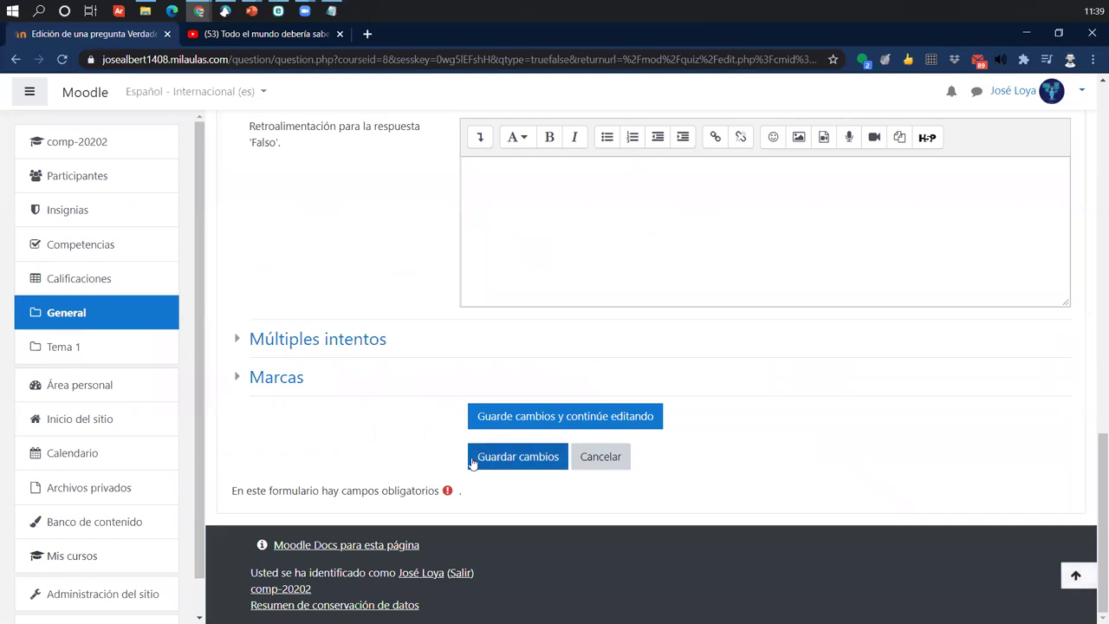
scroll(483, 465, "up", 15)
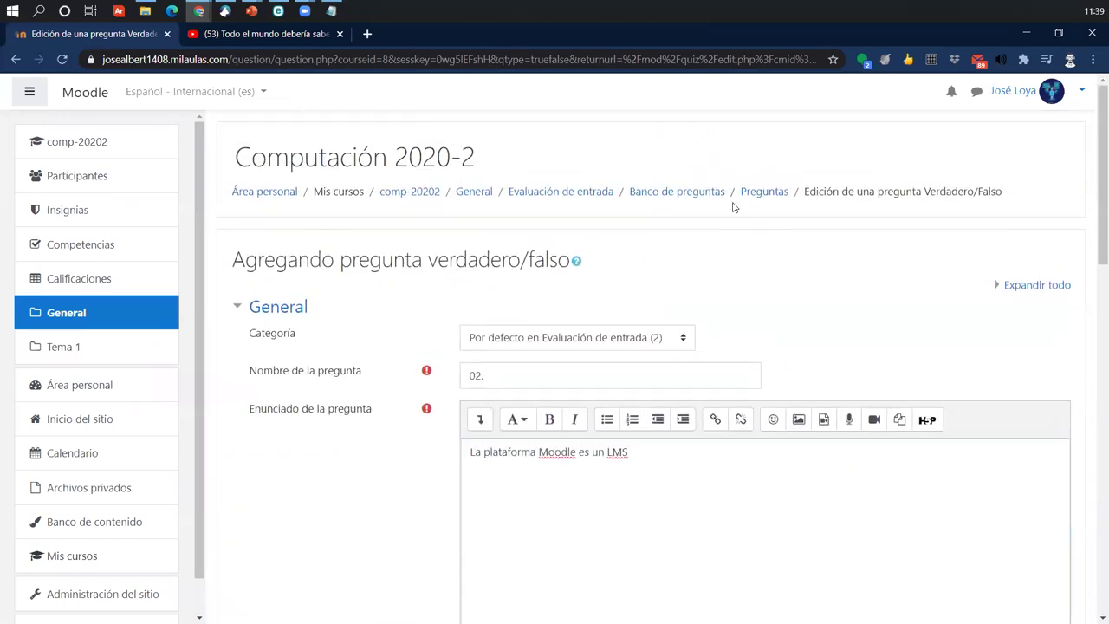
left_click(735, 202)
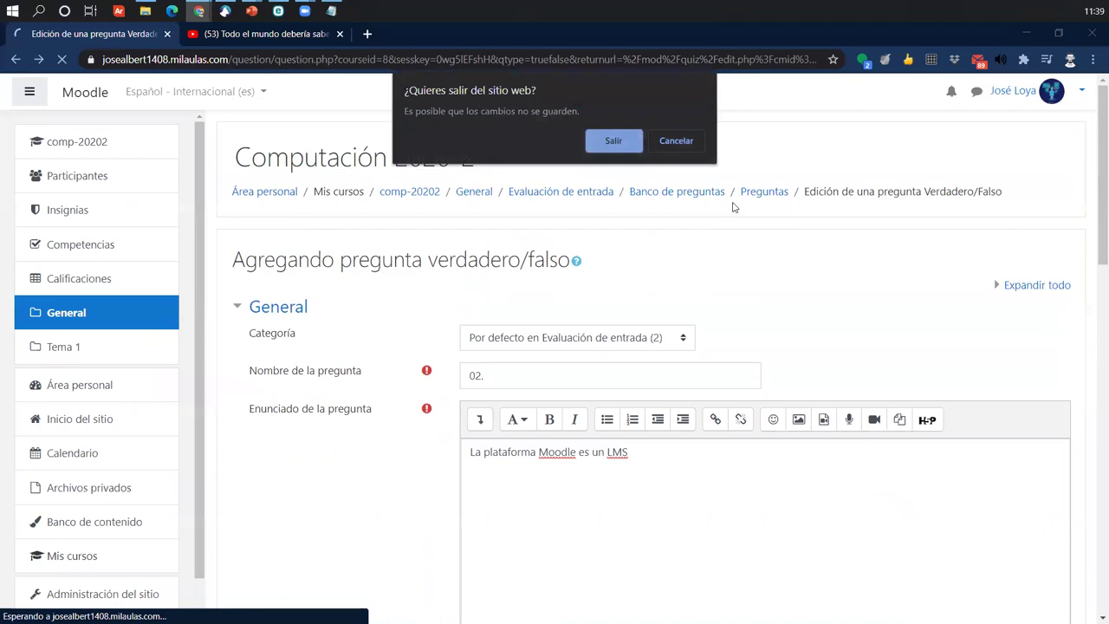
left_click(613, 140)
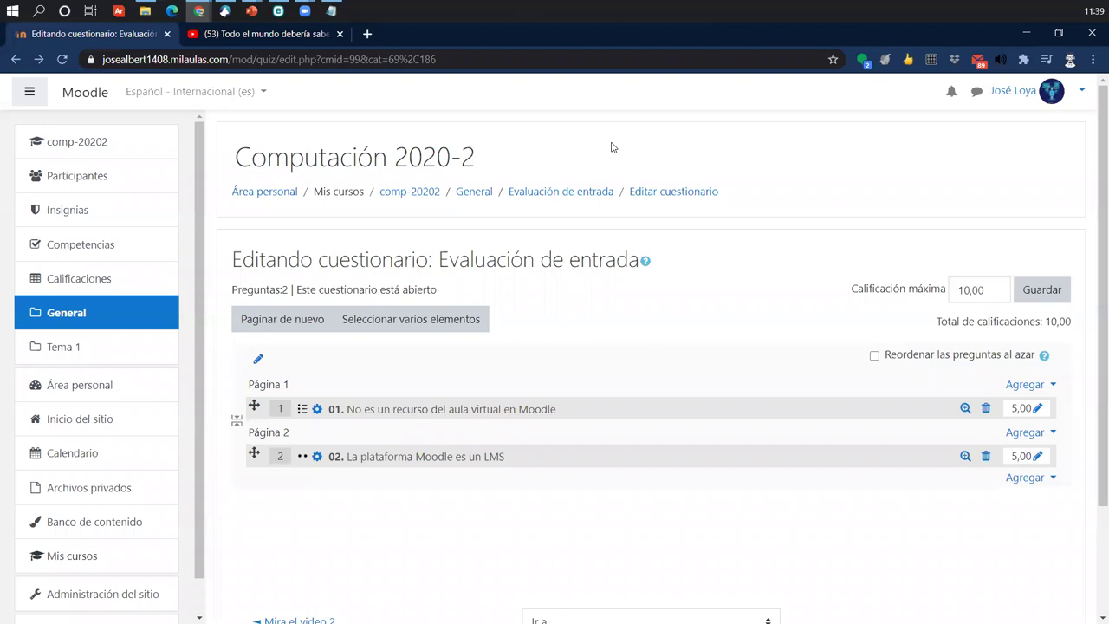
- Add a new Emparejamiento (matching) question below question 02
left_click(1019, 477)
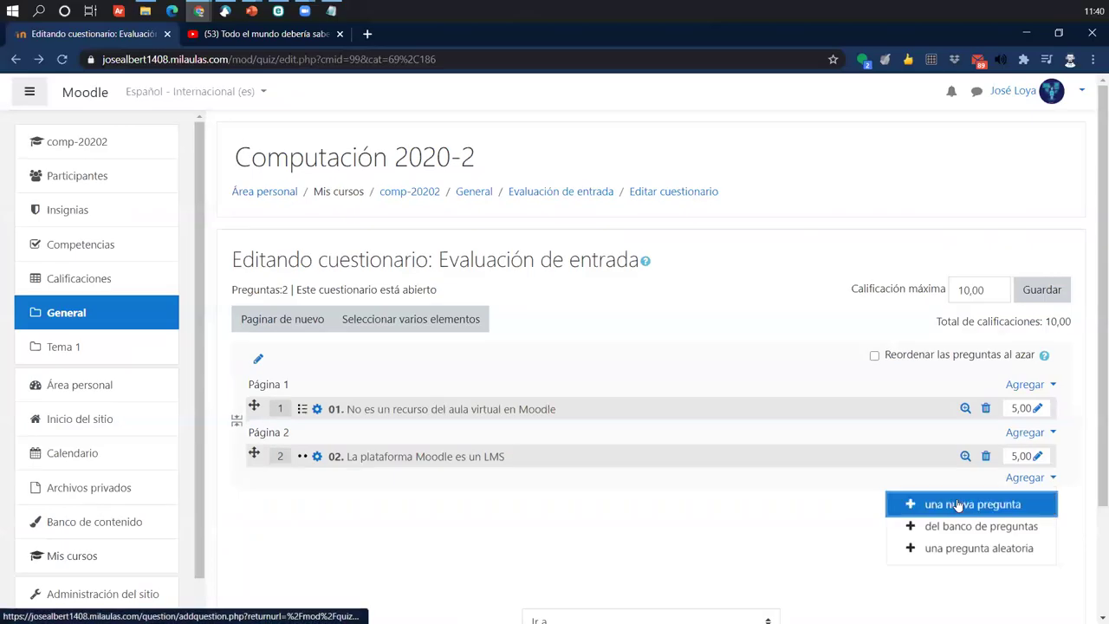
left_click(960, 504)
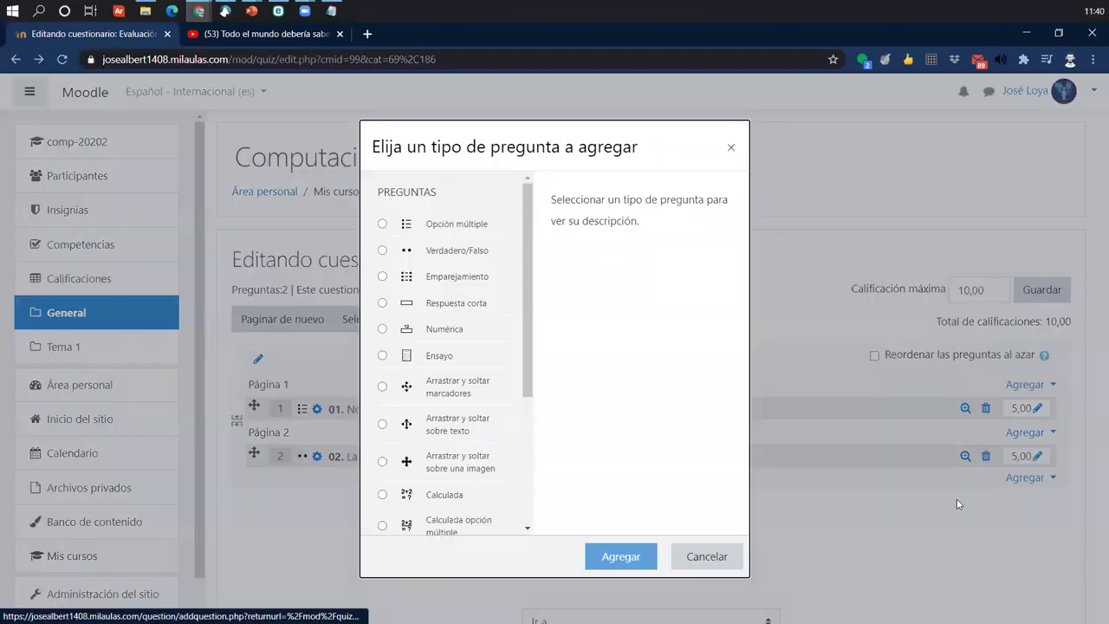
left_click(440, 277)
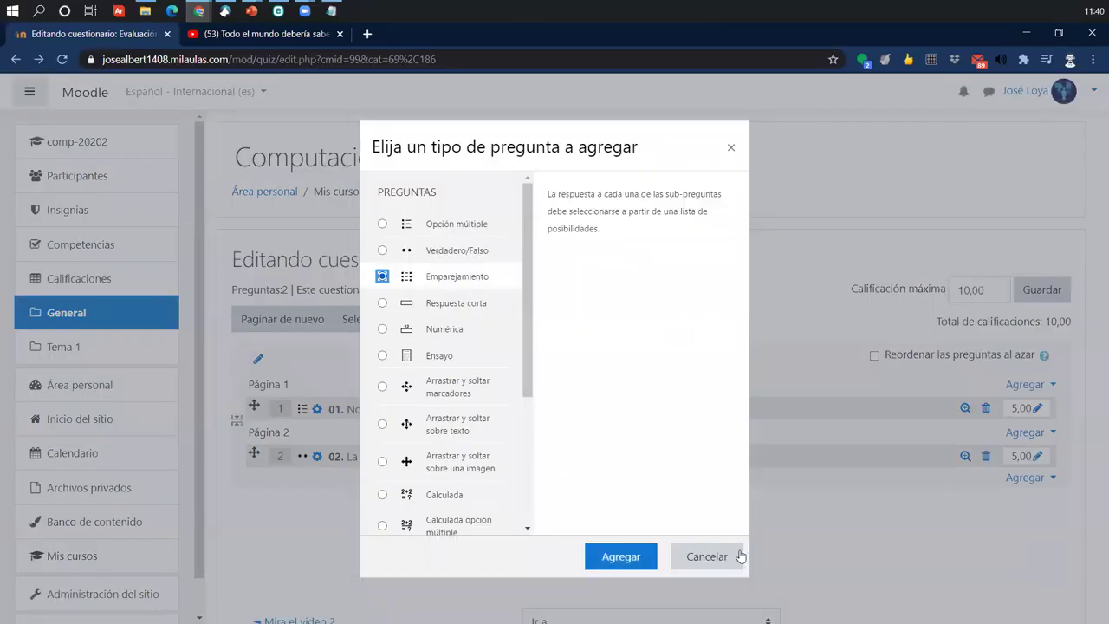
left_click(628, 557)
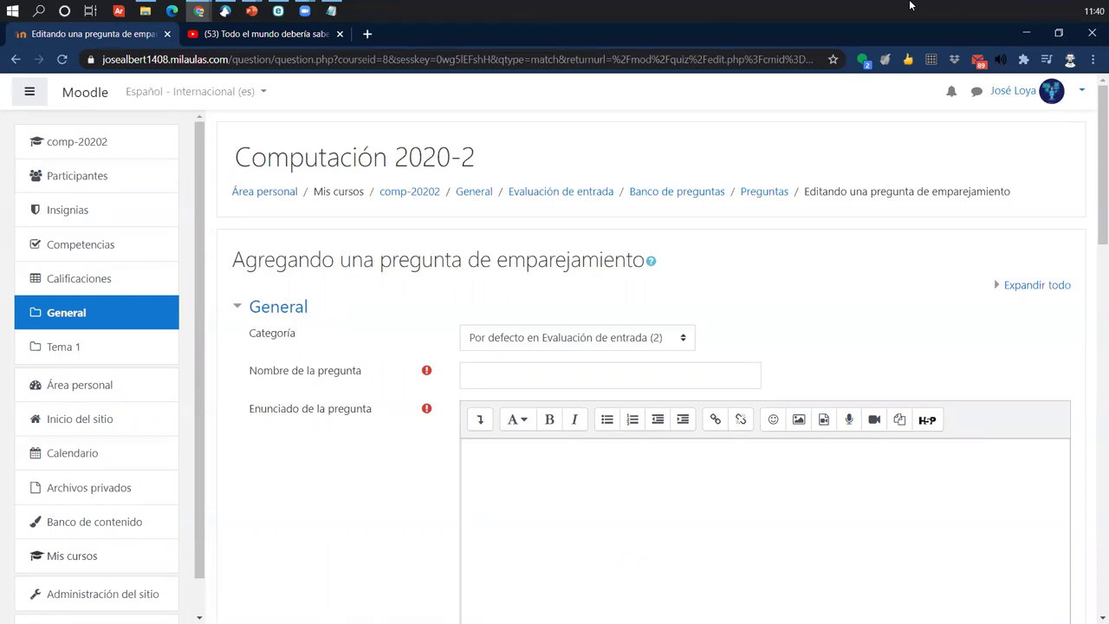
- Name the matching question '03.' with text 'Relacione los siguiente elementos'
left_click(616, 383)
type("03.")
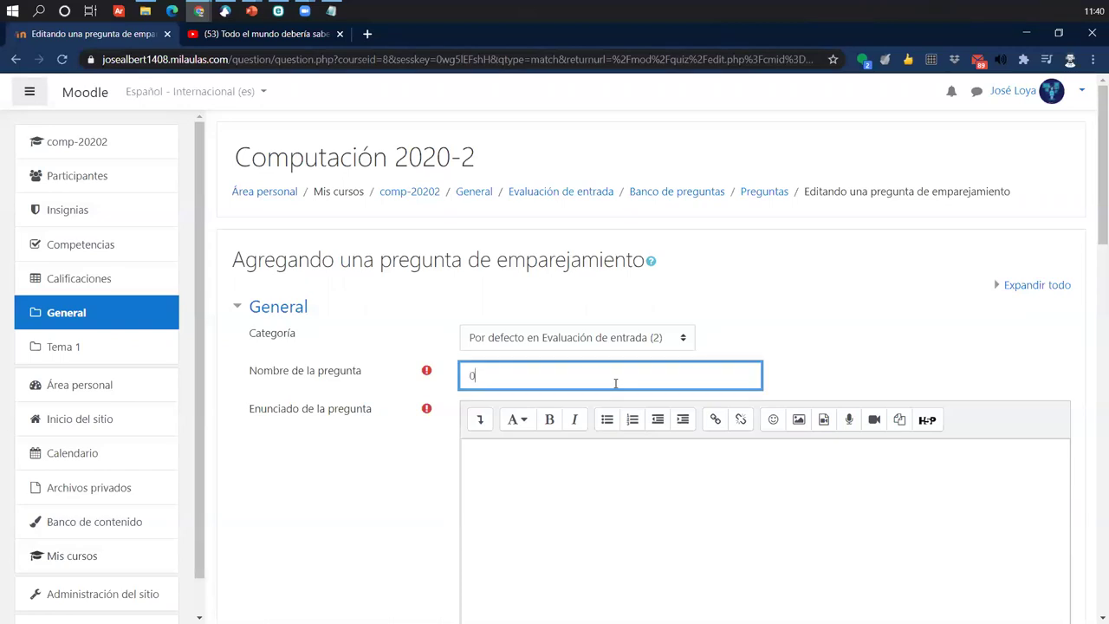
left_click(586, 480)
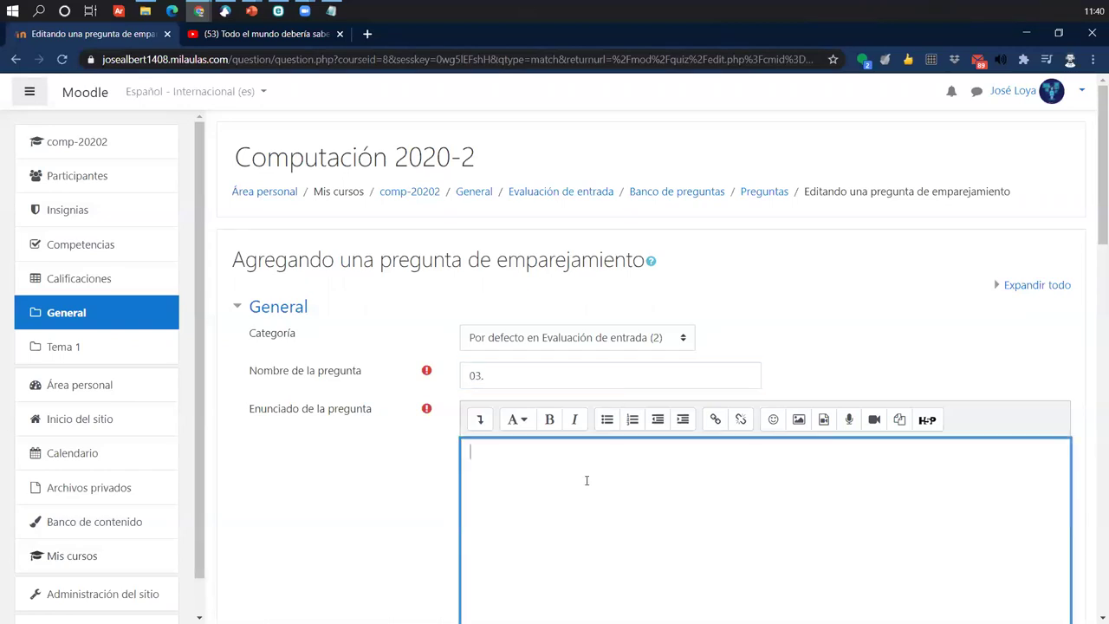
type("Relacione los siguiente elementos")
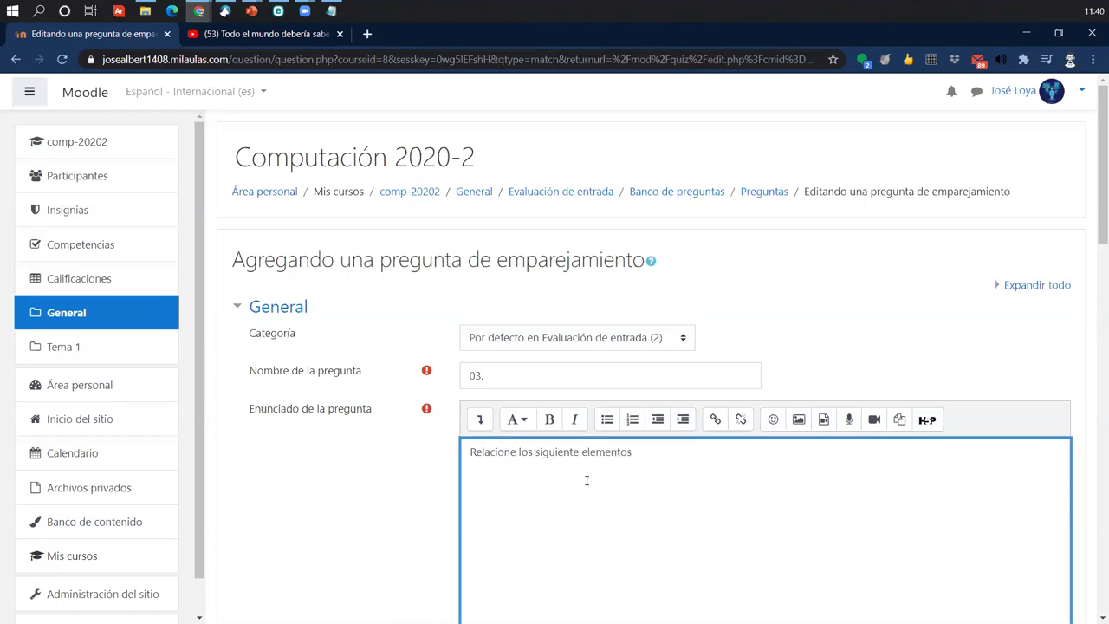
- Set the question's default mark to 5
scroll(780, 450, "down", 3)
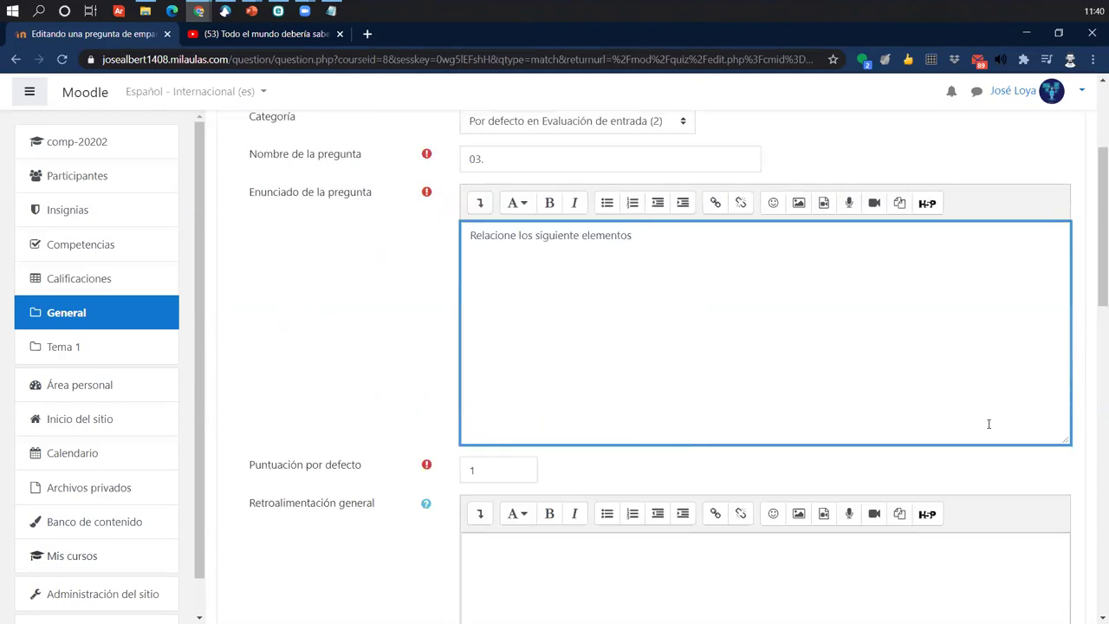
scroll(606, 460, "down", 2)
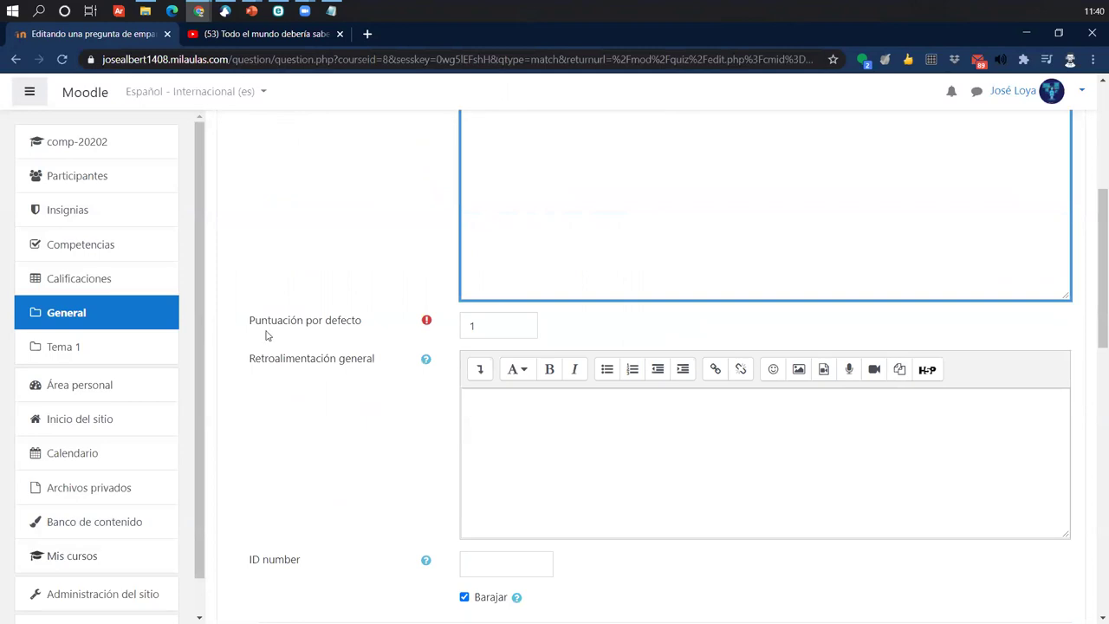
left_click_drag(242, 318, 390, 321)
scroll(389, 321, "up", 2)
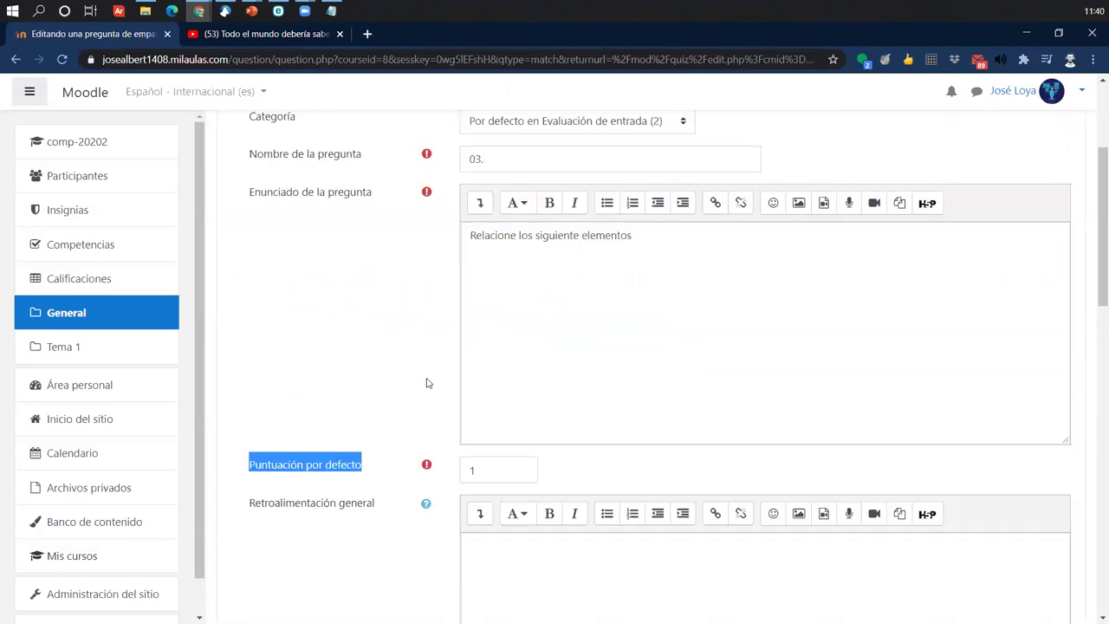
left_click(364, 465)
type("5")
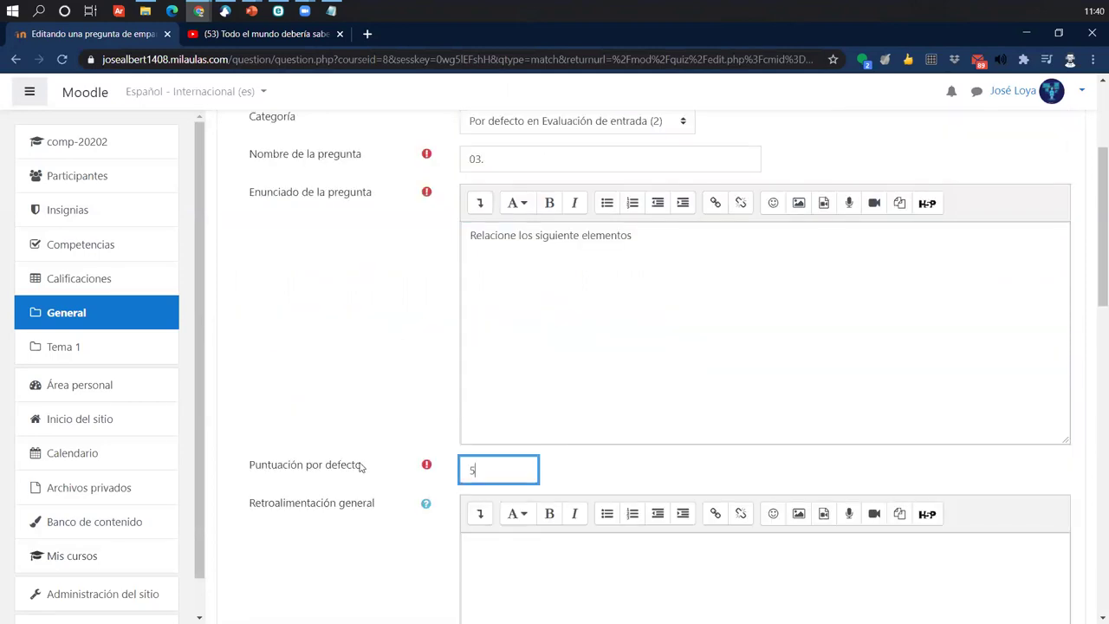
left_click(248, 342)
scroll(373, 367, "down", 1)
scroll(374, 368, "down", 6)
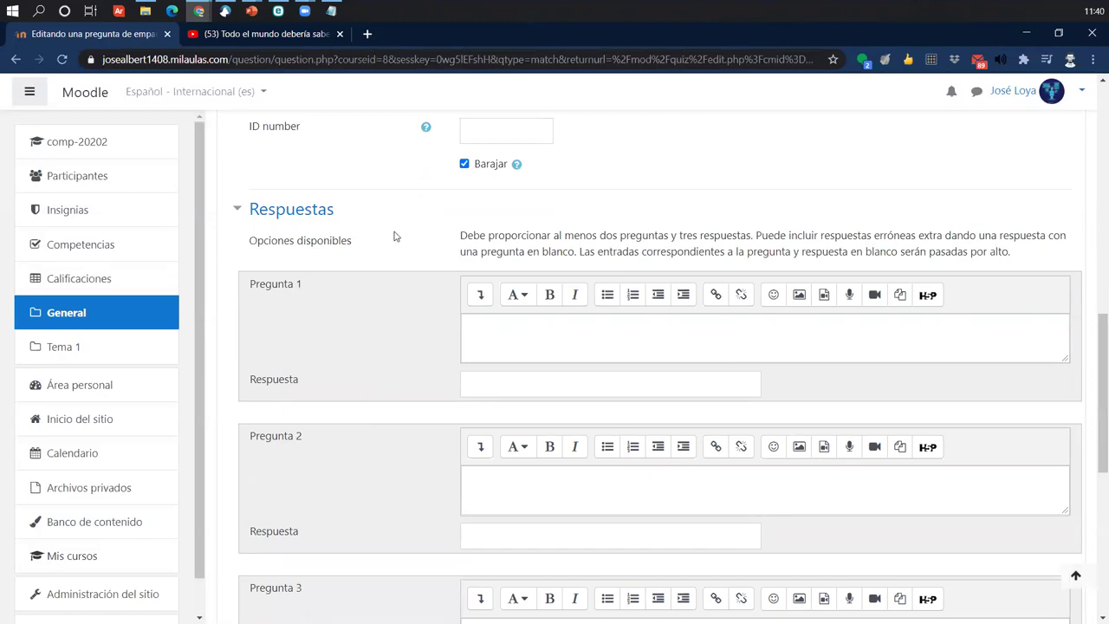
- Enter pairs Recurso–Etiqueta and Actvidad–Cuestionario, plus third answer 'Perifil del usuario'
left_click_drag(459, 237, 1033, 250)
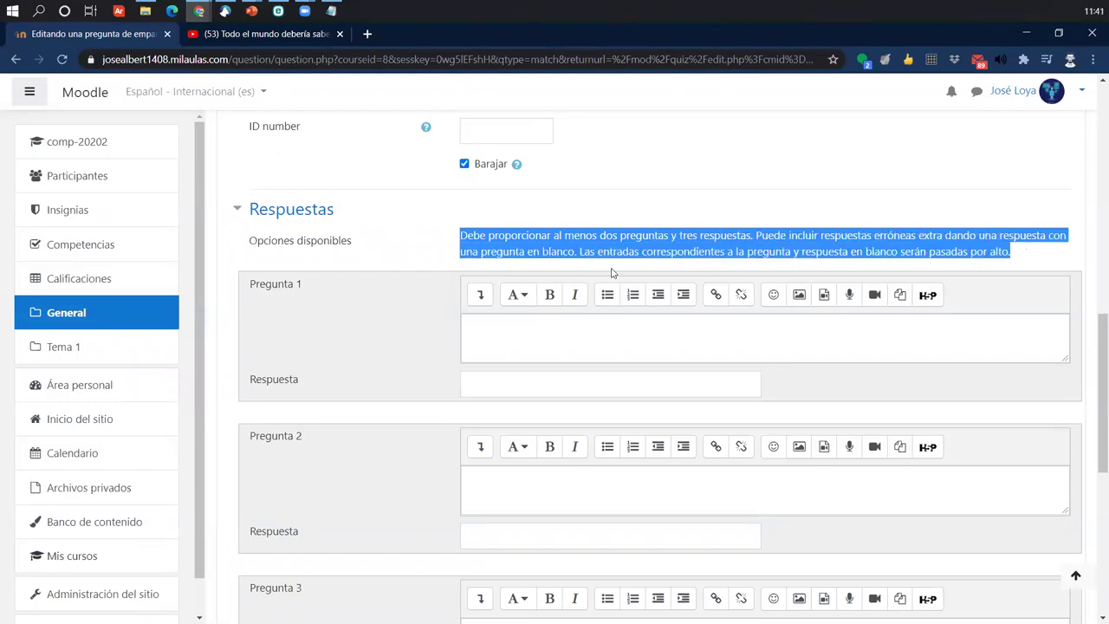
left_click(570, 341)
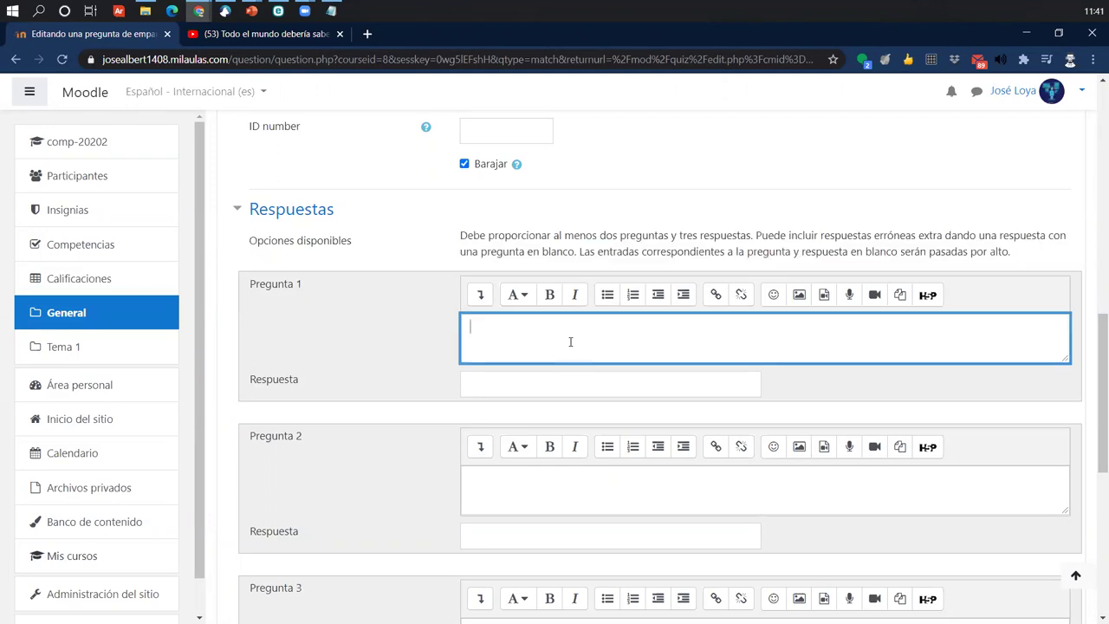
type("R")
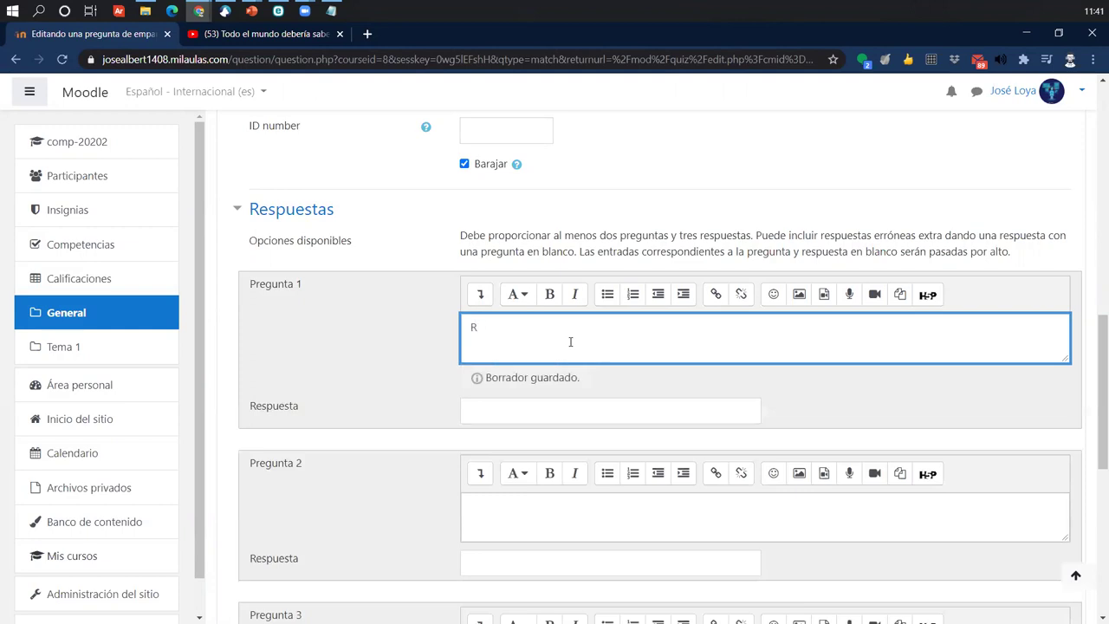
type("ecurso")
left_click(551, 420)
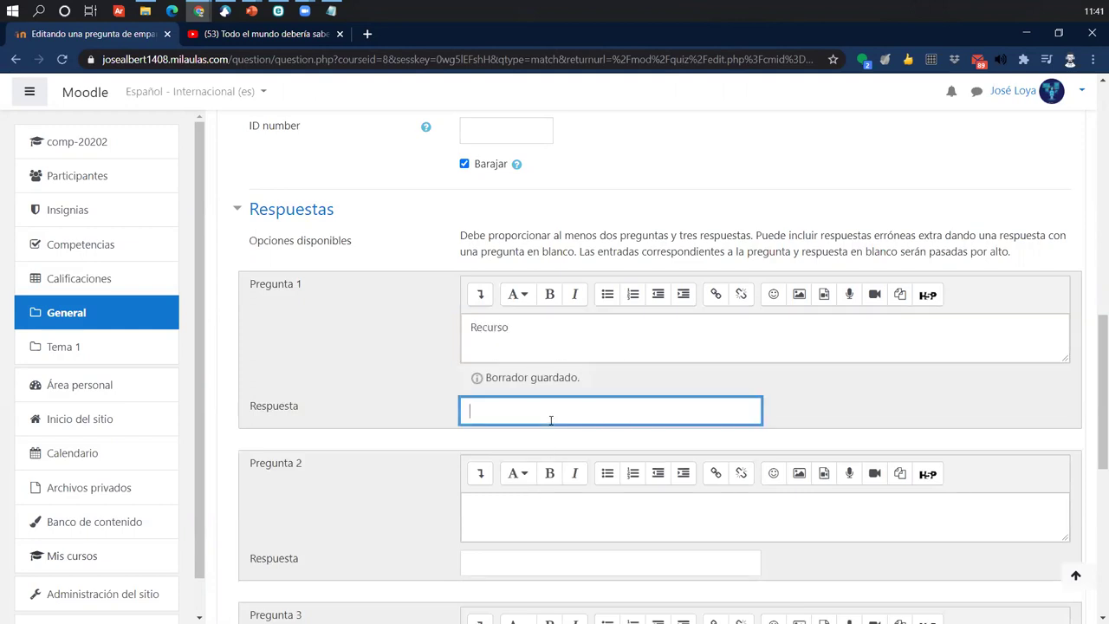
type("Etiqueta")
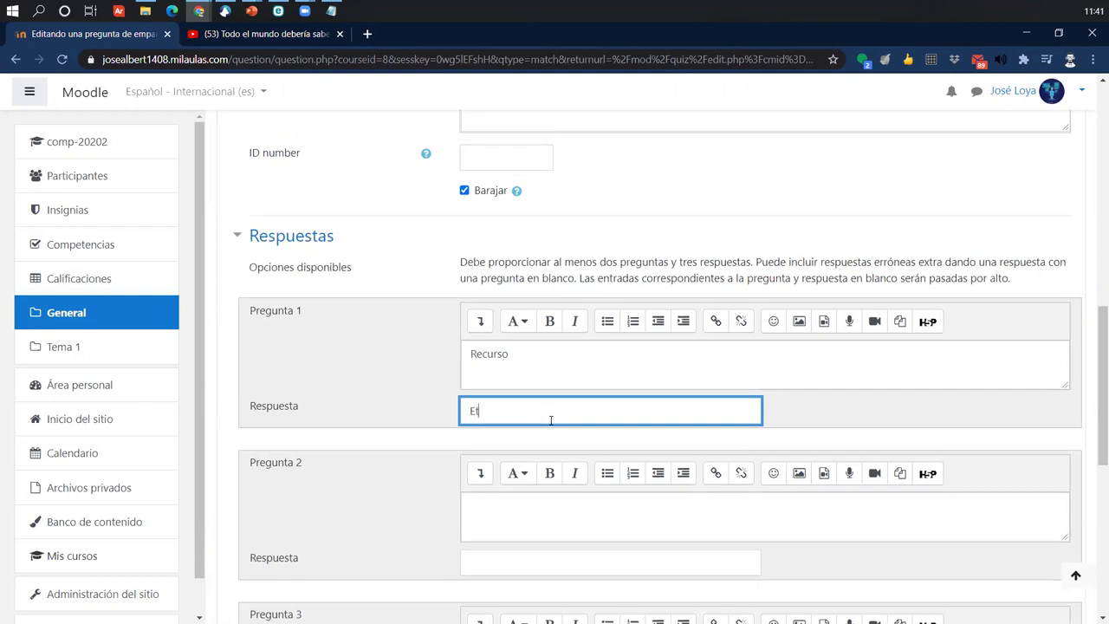
left_click(518, 509)
type("Actvidad")
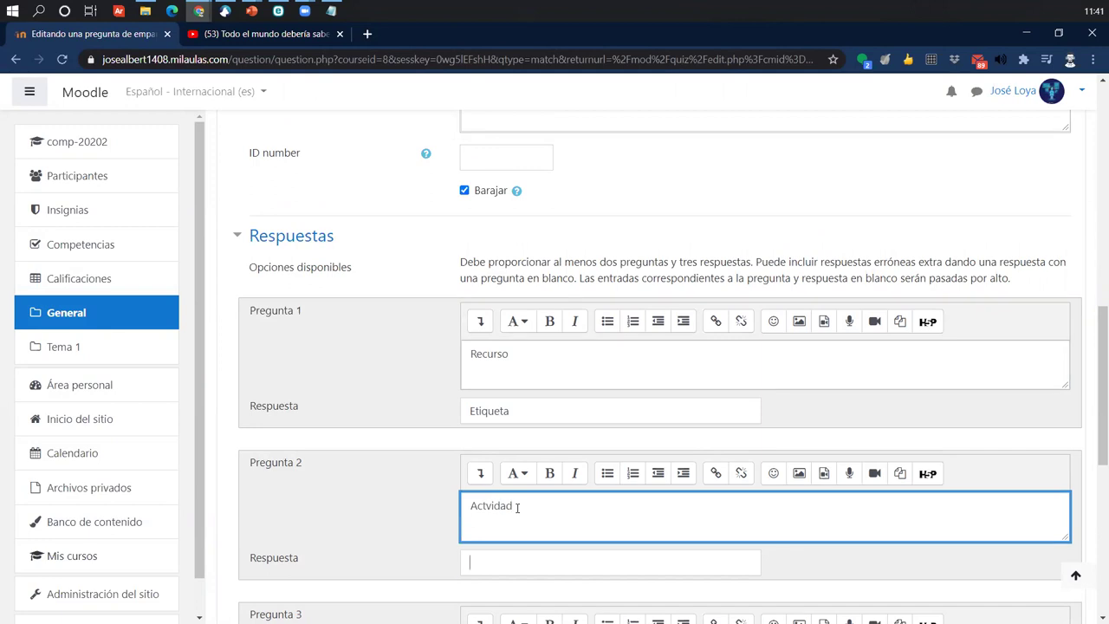
key("Tab")
type("Cuestionario")
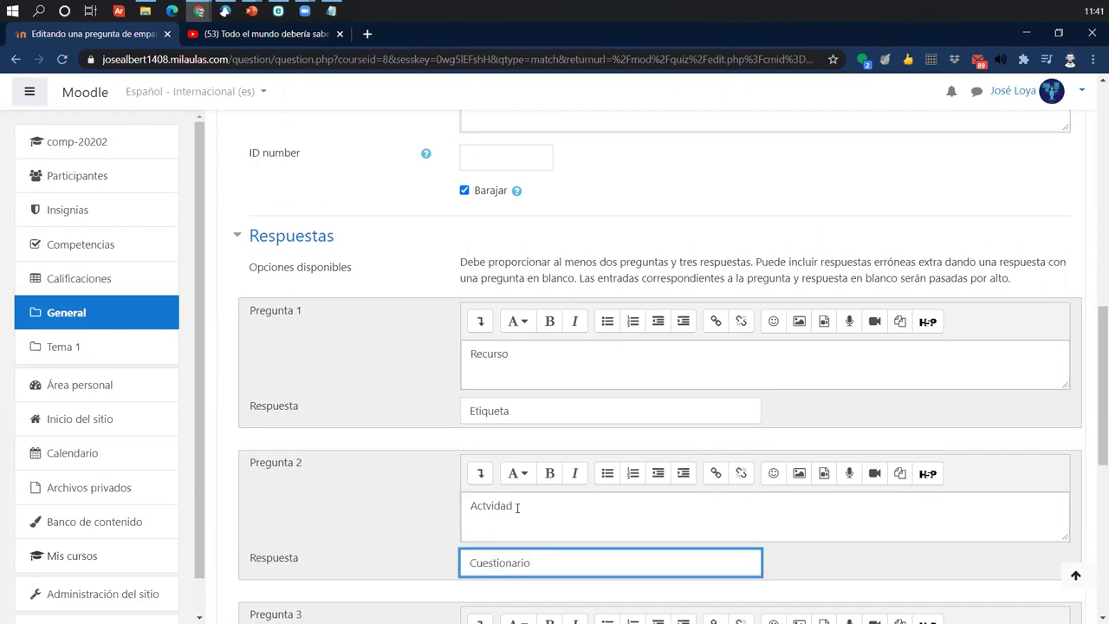
scroll(517, 509, "down", 2)
left_click(491, 568)
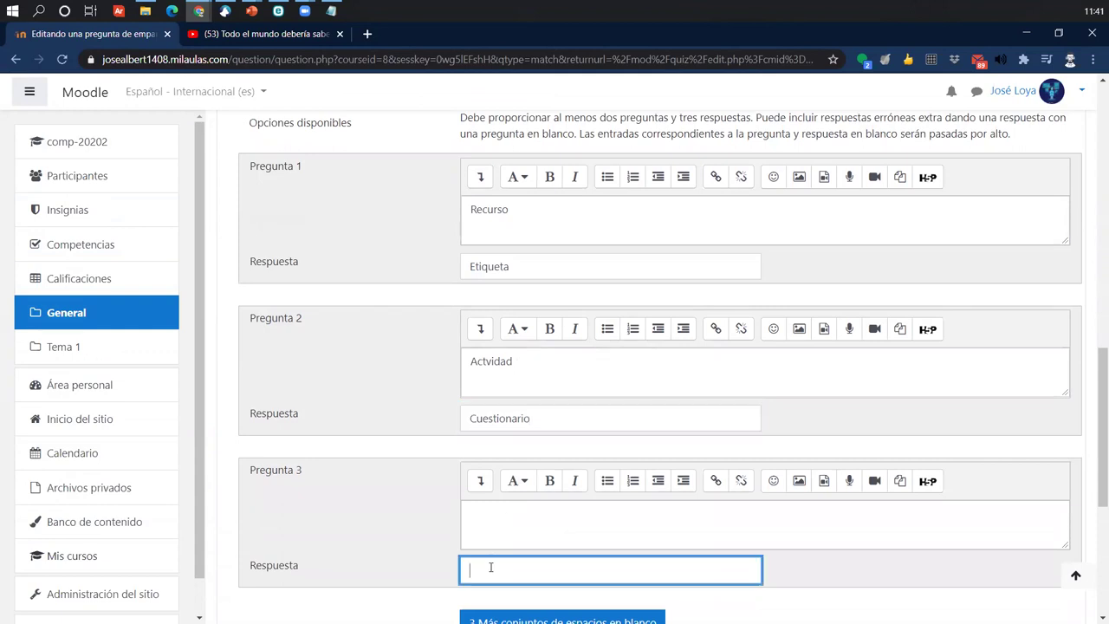
type("Peri")
type("fil del usua")
type("rio")
- Save the matching question and return to the quiz editor
scroll(681, 560, "down", 5)
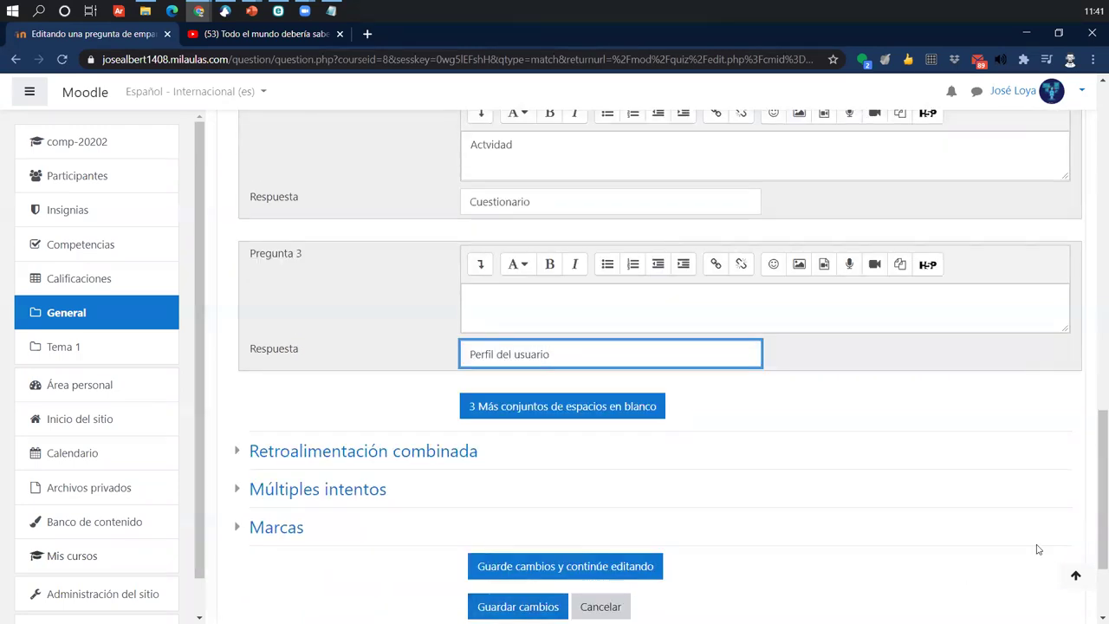
left_click_drag(1092, 517, 1094, 229)
scroll(839, 550, "down", 15)
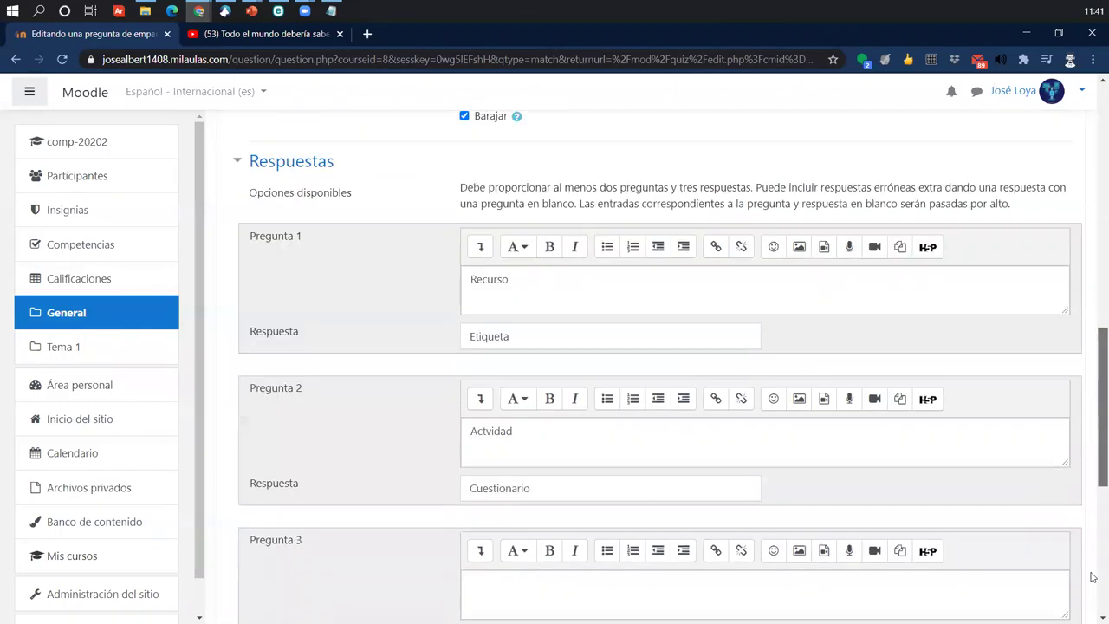
left_click(559, 458)
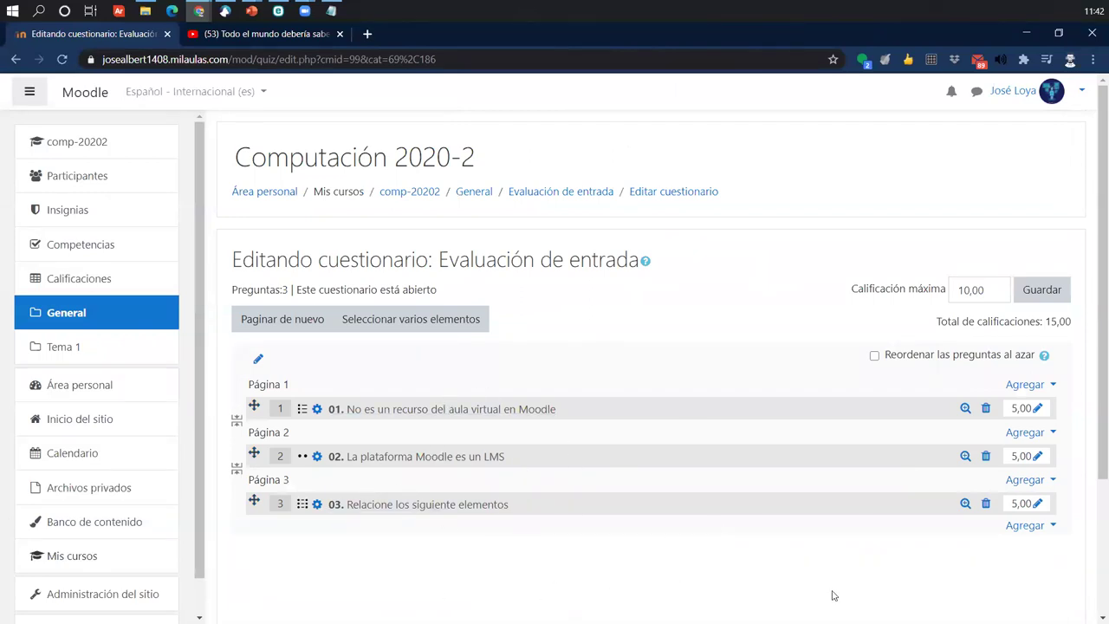
- Add a new Respuesta corta (short-answer) question to the quiz
left_click(1017, 529)
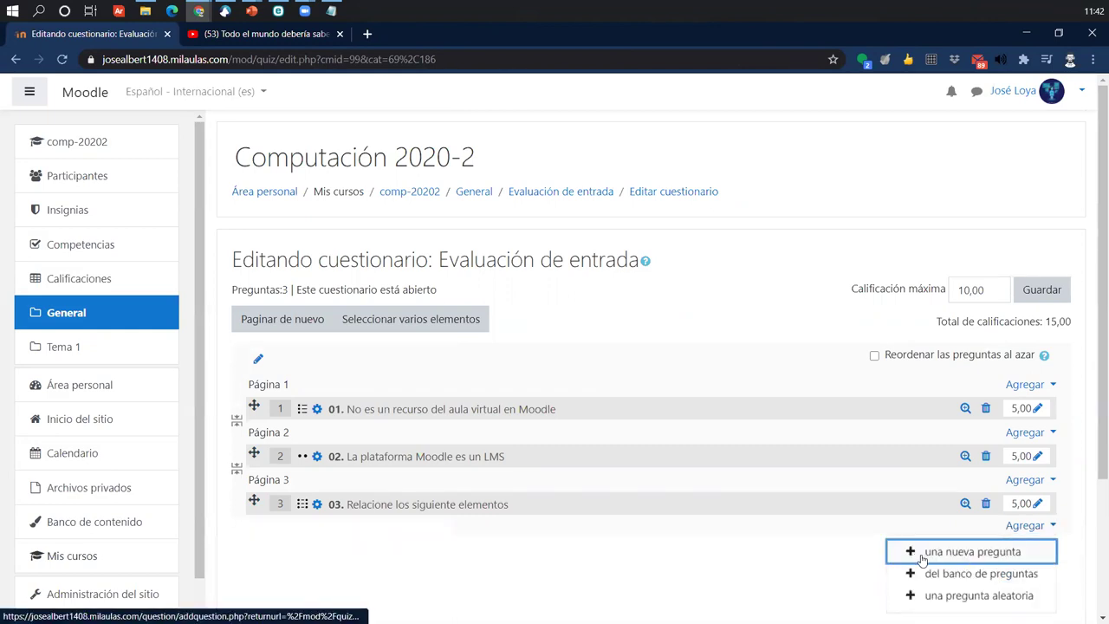
left_click(958, 553)
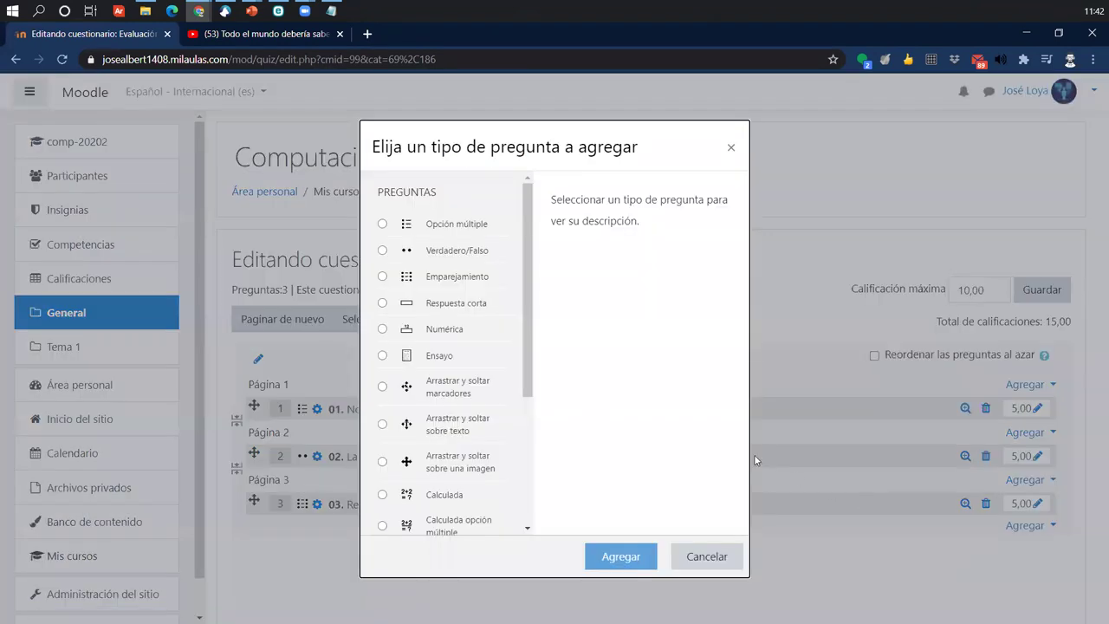
left_click(455, 310)
left_click(597, 560)
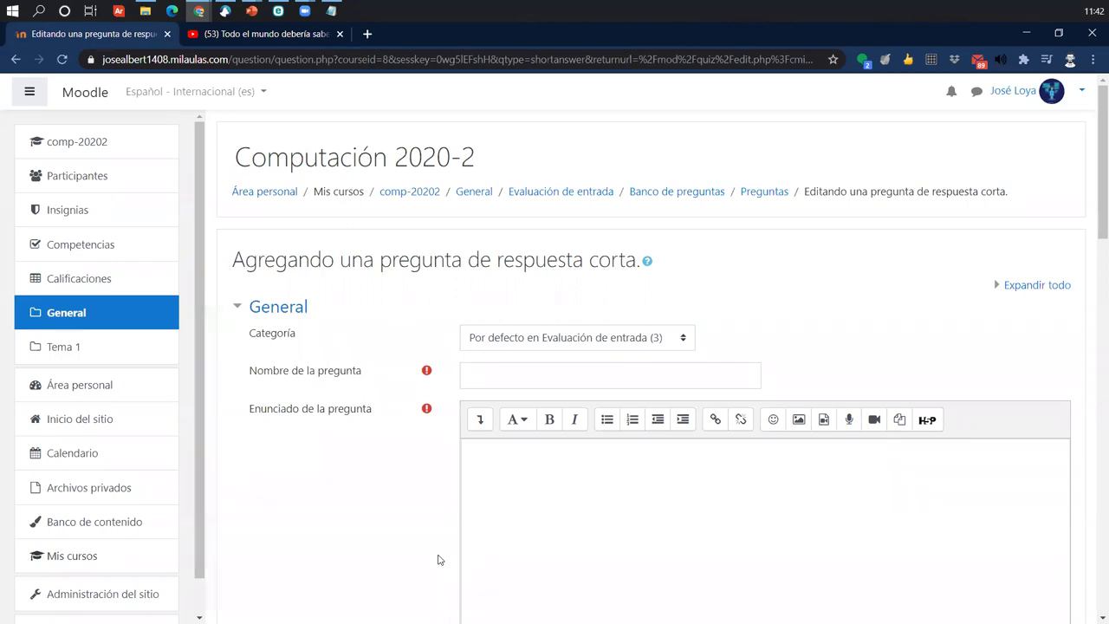
- Name question '04.', ask 'El nombre de LMS que estoy usando para la practica es', set default mark
left_click(597, 376)
type("04")
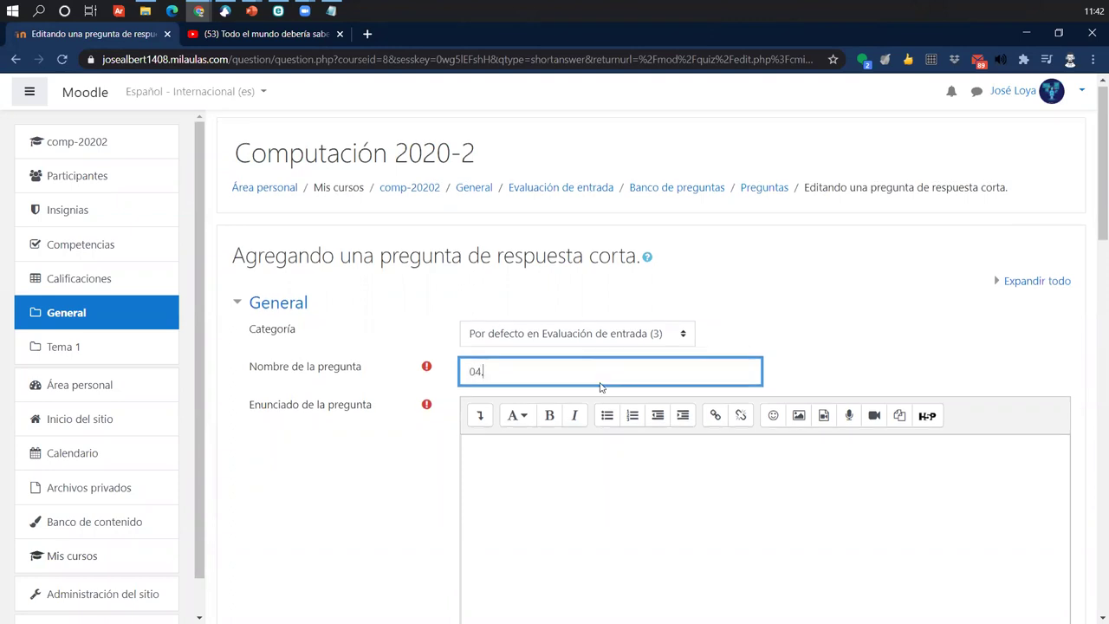
type(".")
scroll(600, 386, "down", 2)
left_click(577, 376)
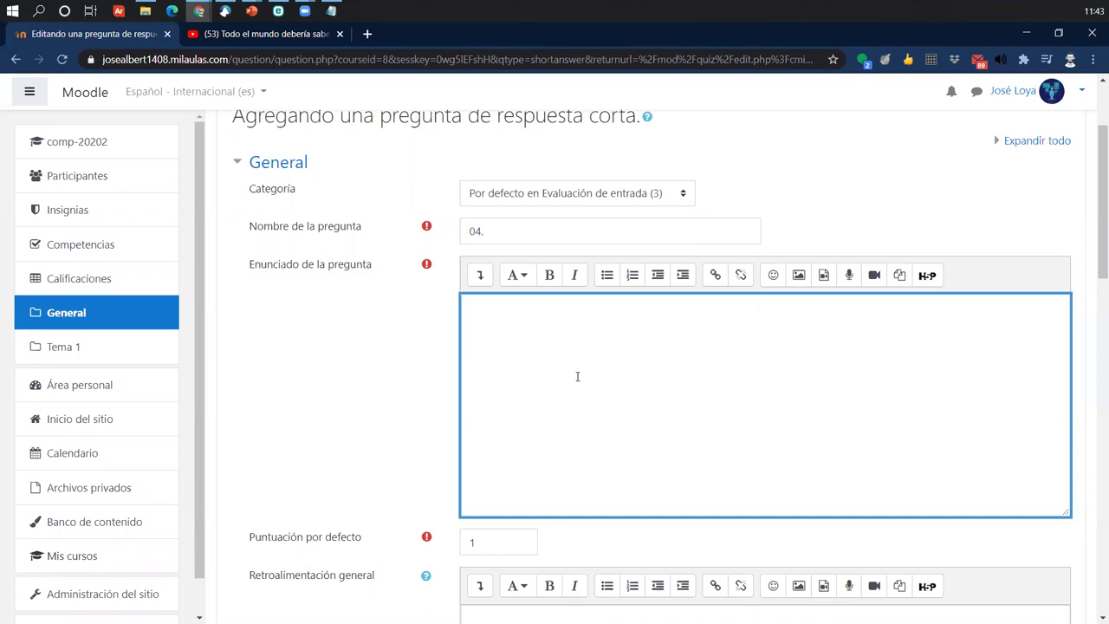
type("El")
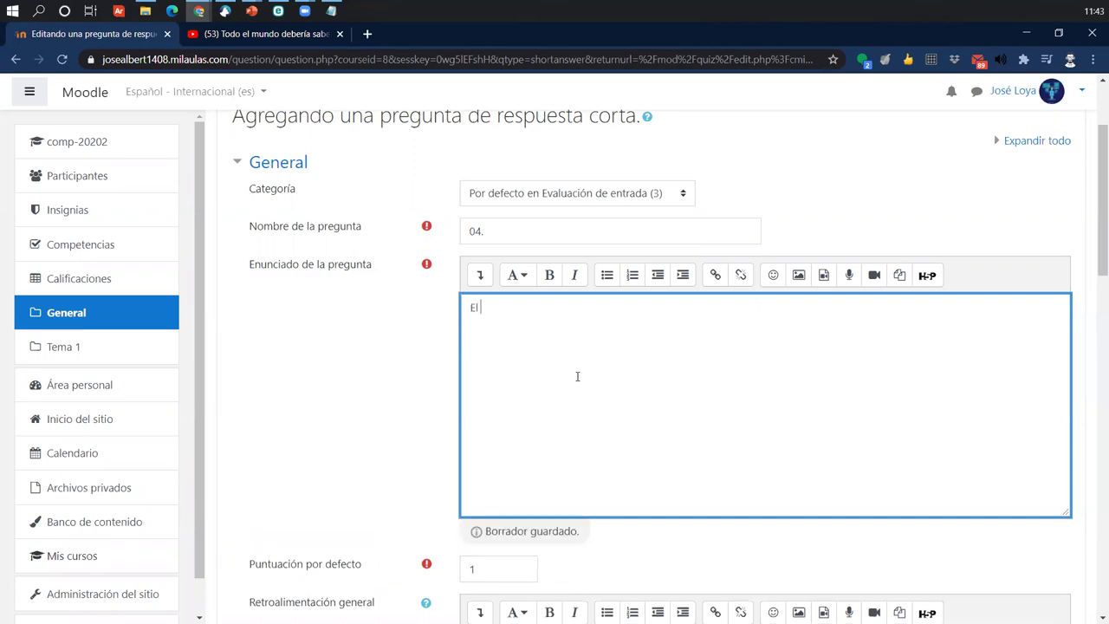
type(" nombre de LMS")
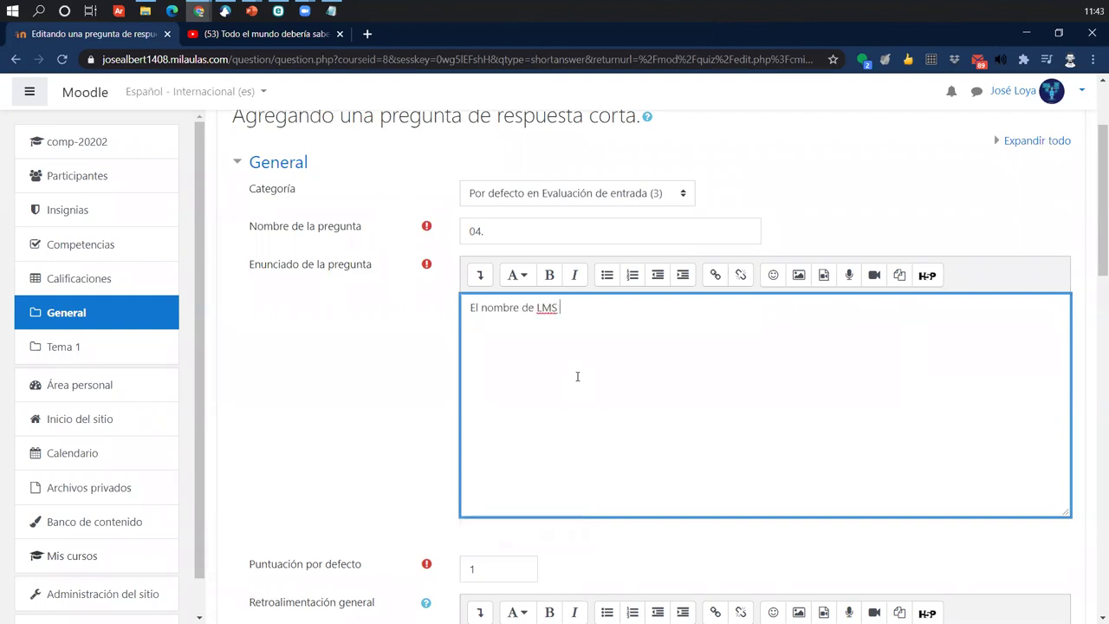
type(" que e")
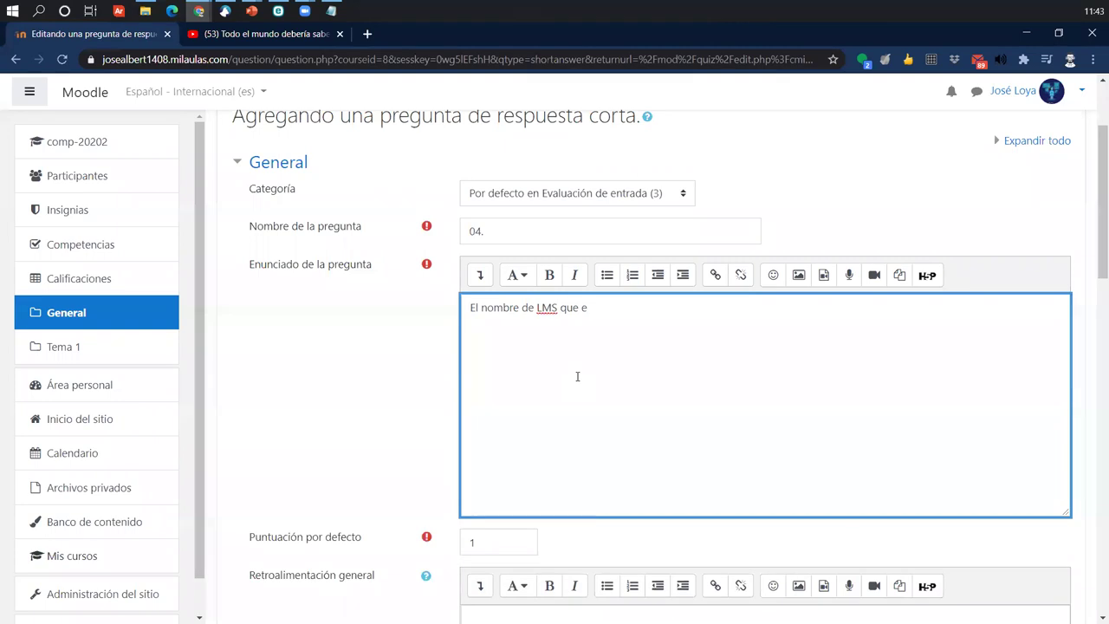
type("stoy usando para la practica es:")
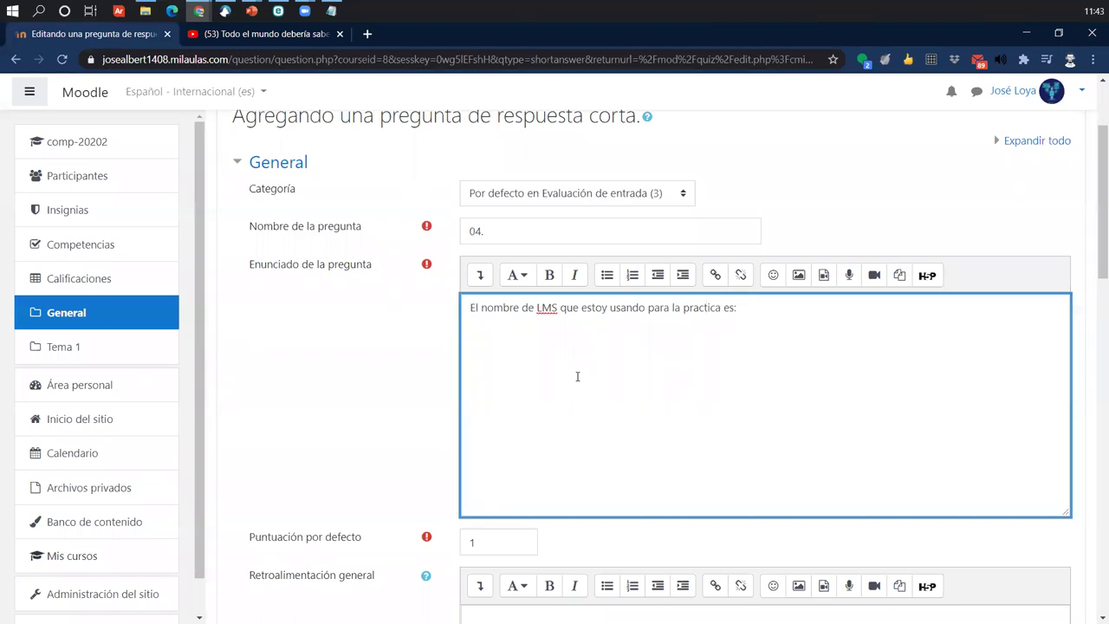
scroll(578, 376, "down", 3)
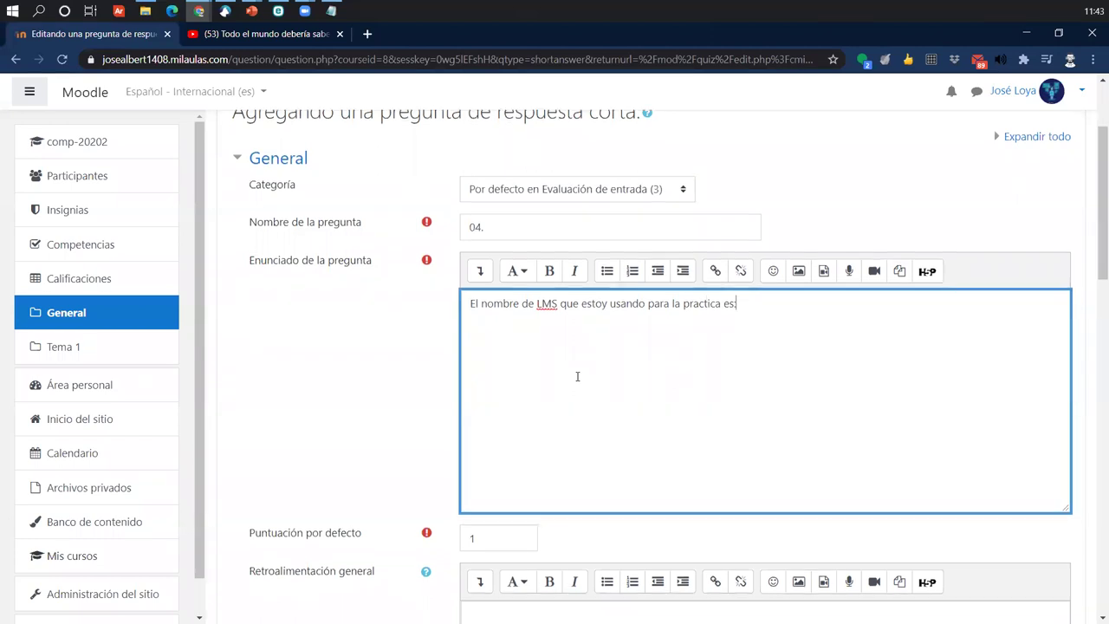
double_click(513, 320)
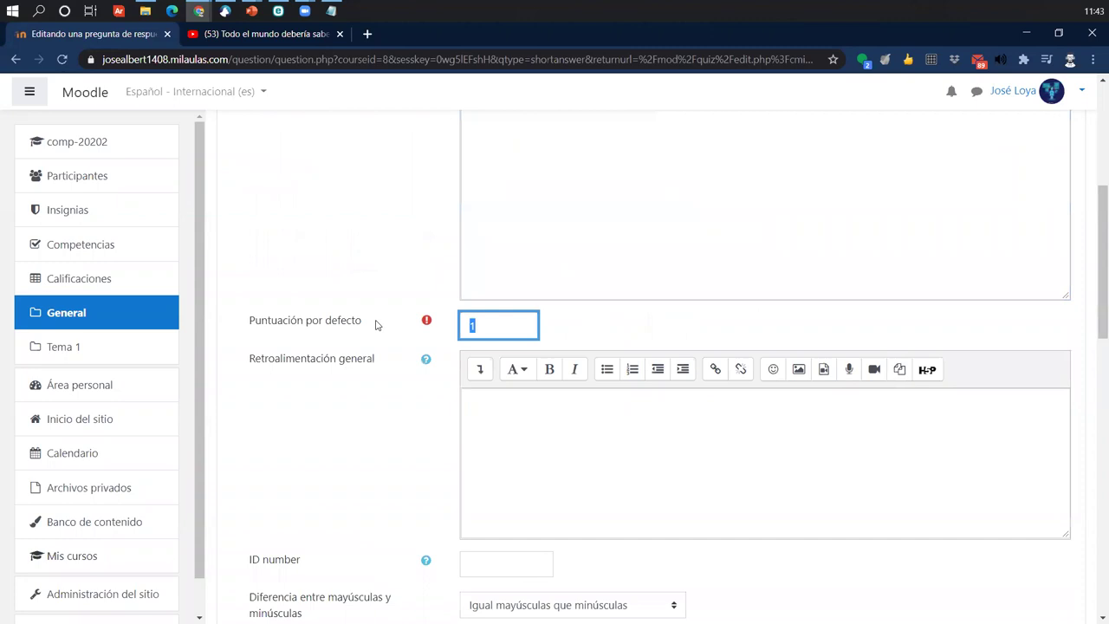
type("1")
- Add accepted answers 'Moodle' graded 100% and 'Mil aulas' graded 50%
scroll(376, 324, "down", 5)
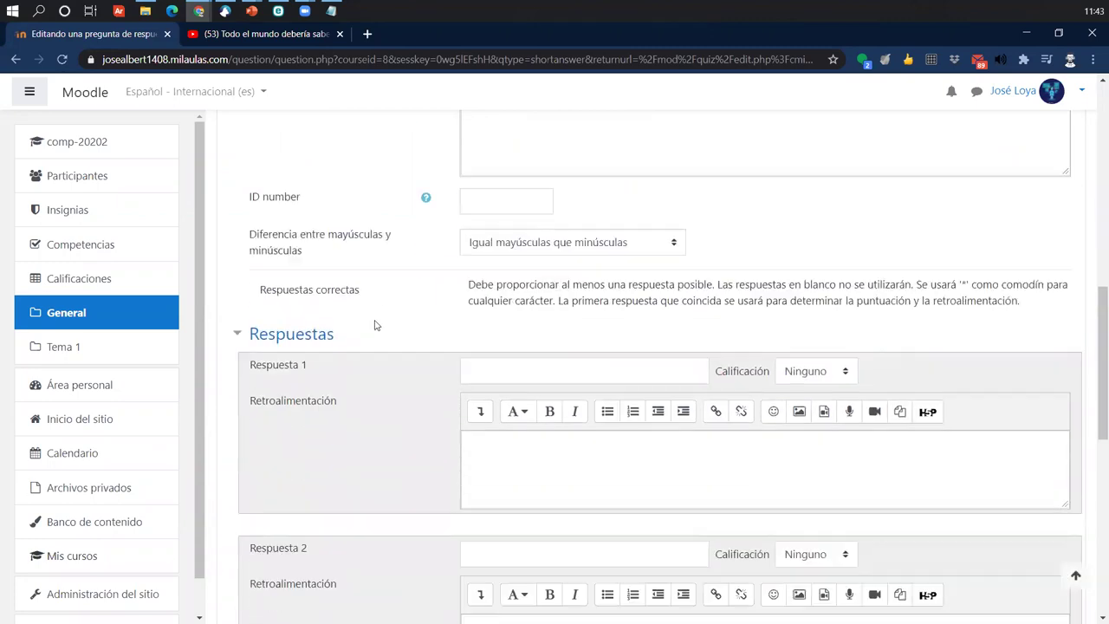
left_click(535, 300)
type("Moodle")
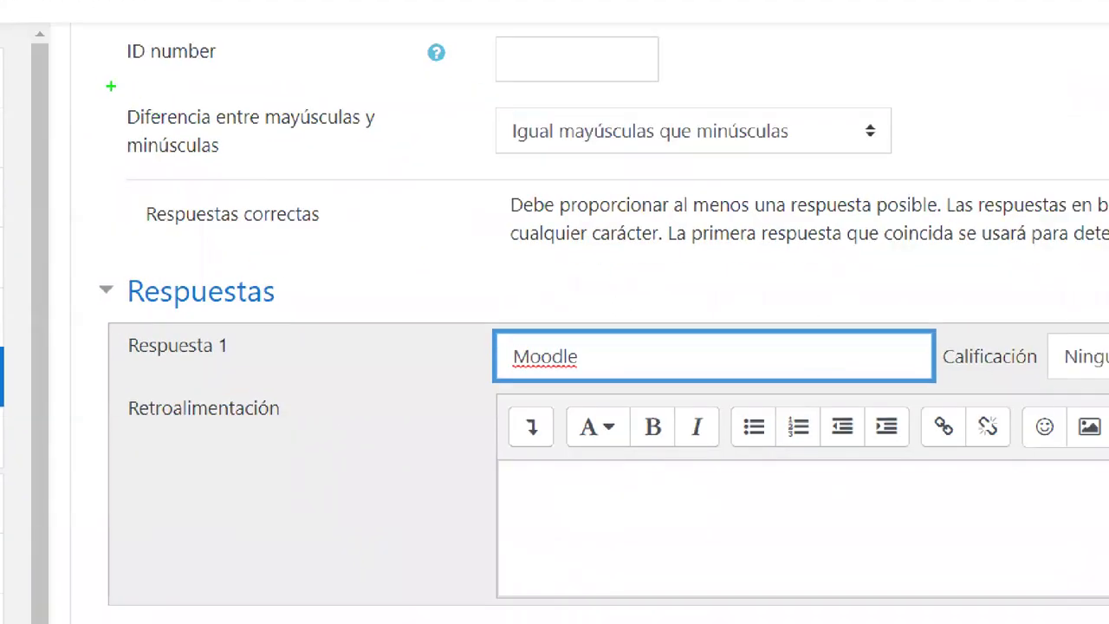
left_click_drag(110, 86, 1024, 171)
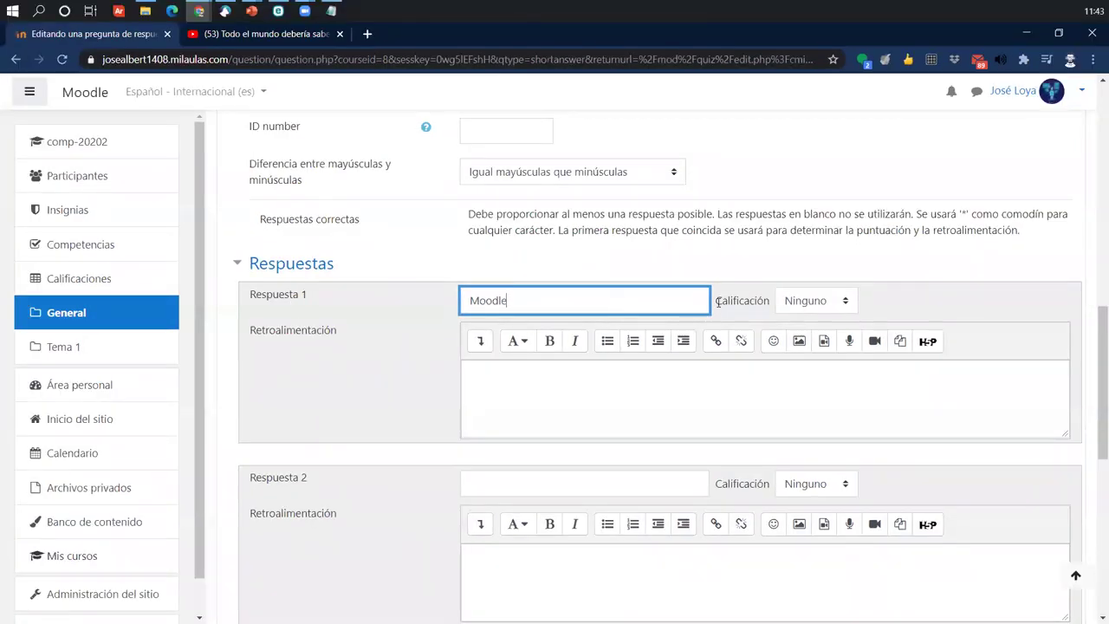
left_click(821, 303)
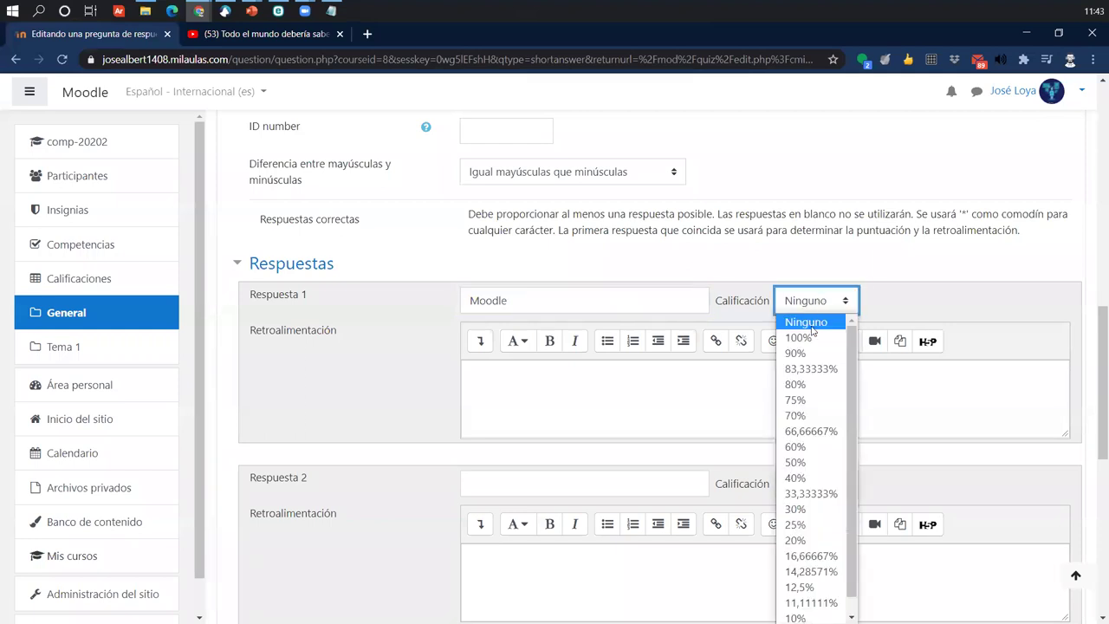
left_click(809, 338)
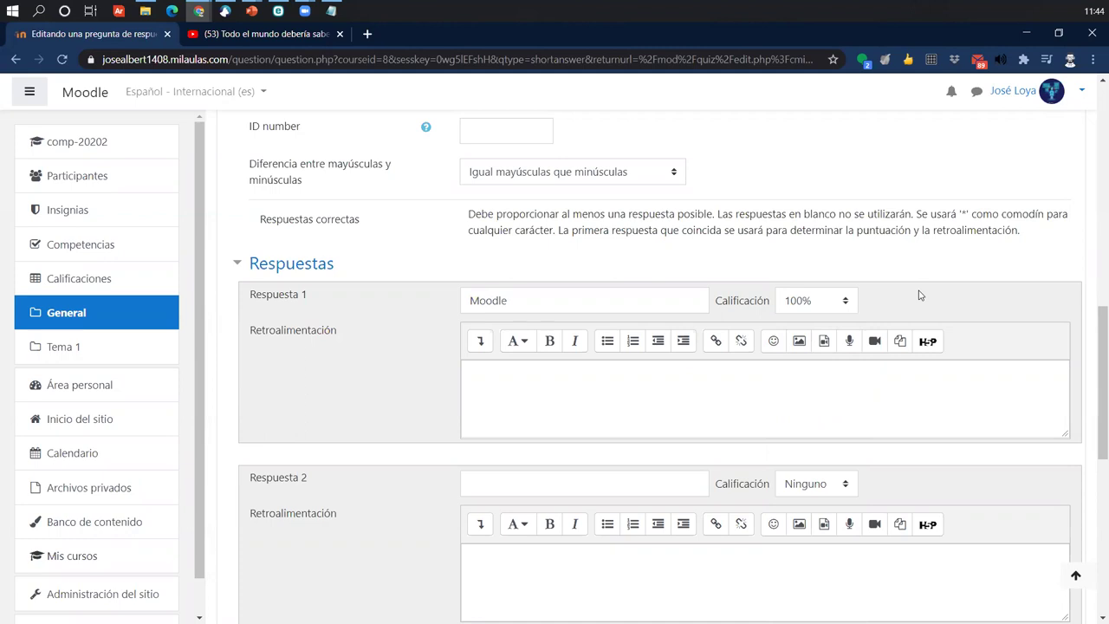
scroll(614, 450, "down", 1)
left_click(500, 419)
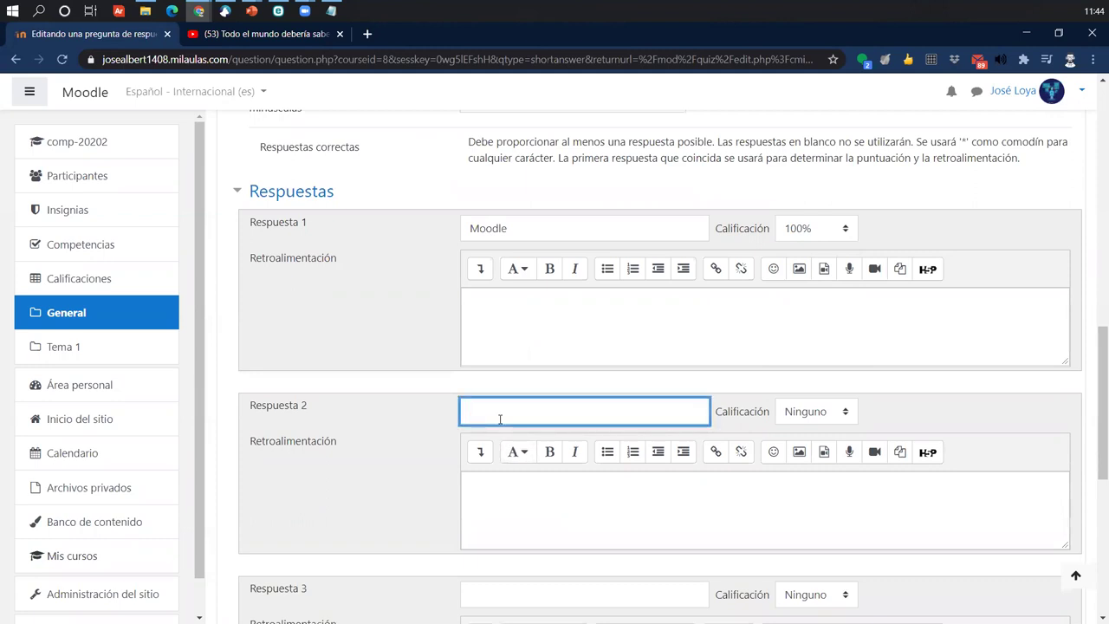
type("Mil aulas")
left_click(849, 411)
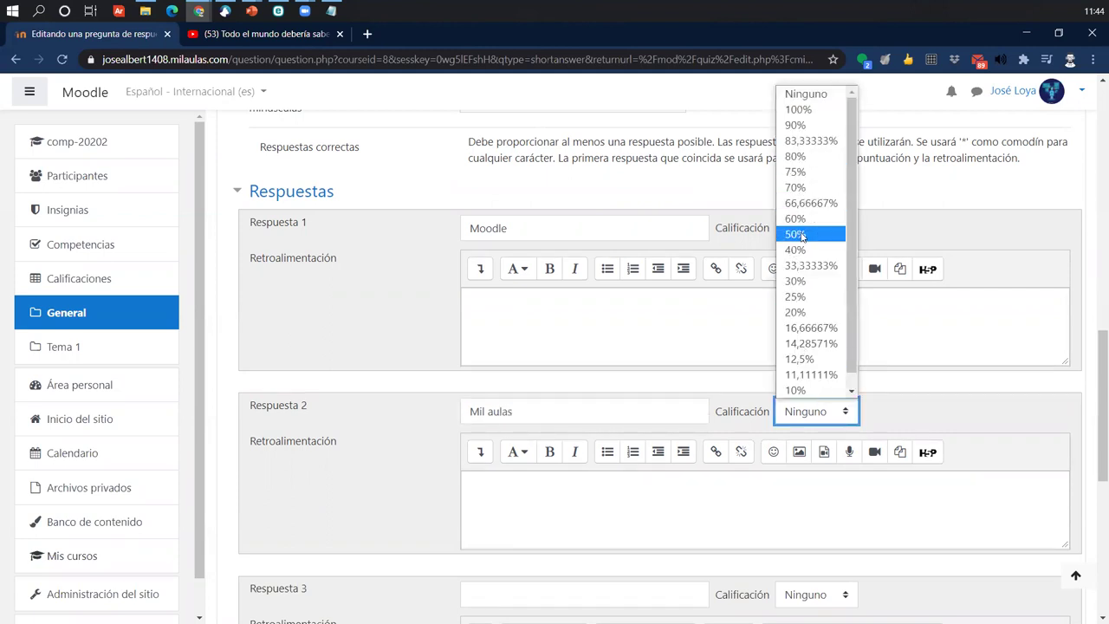
left_click(803, 236)
left_click(417, 400)
- Review the question text and highlight both accepted answers, Moodle and Mil aulas
scroll(416, 483, "up", 3)
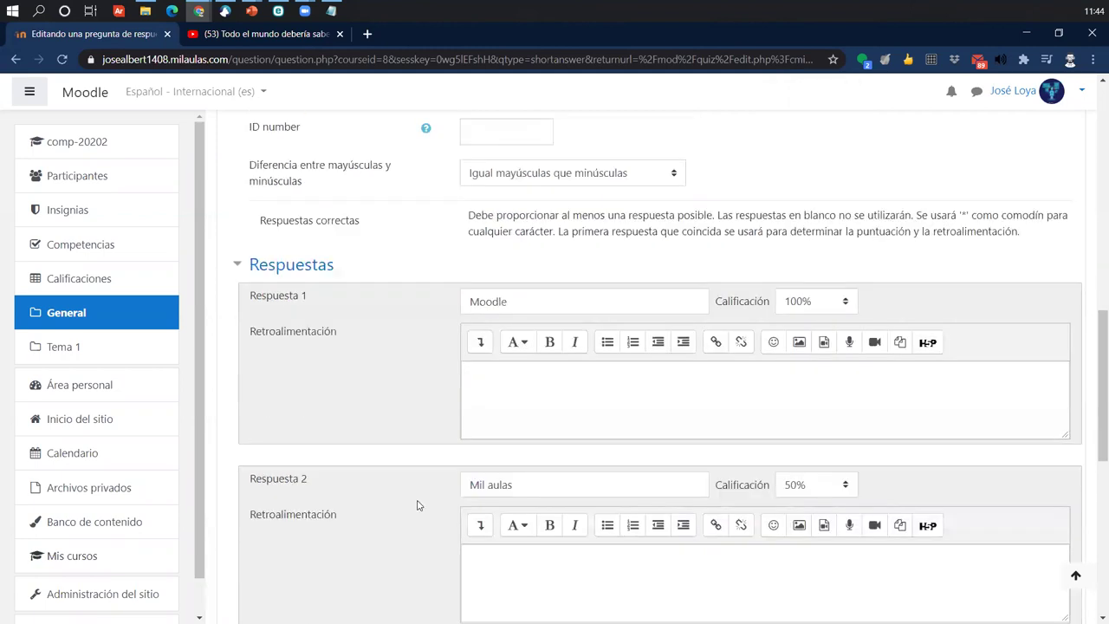
scroll(422, 486, "down", 2)
scroll(422, 486, "down", 3)
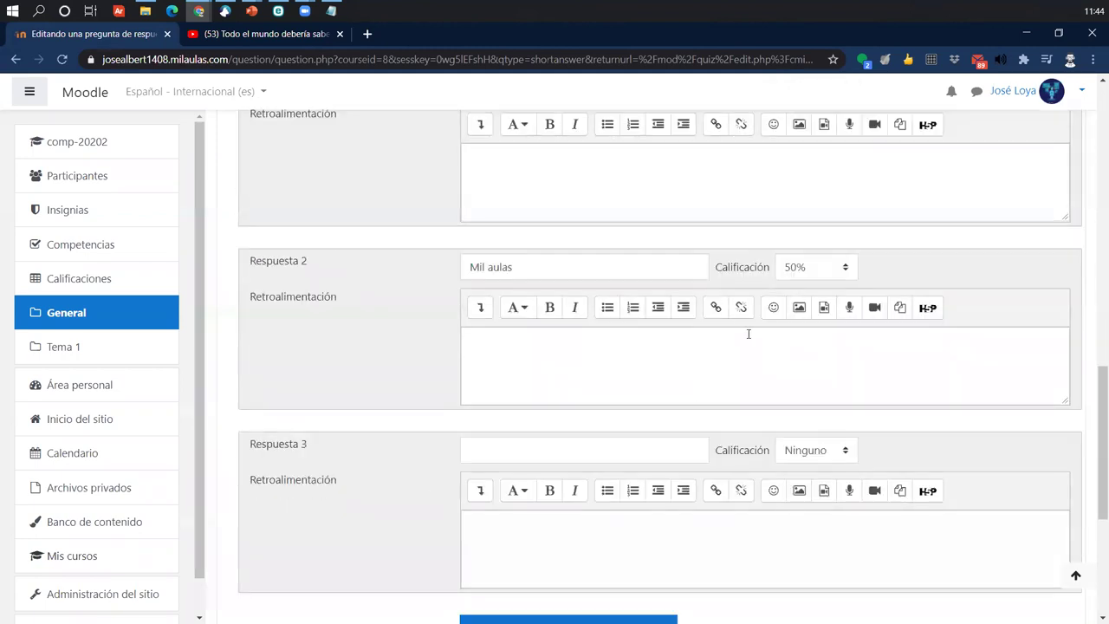
scroll(696, 321, "up", 2)
scroll(590, 323, "up", 1)
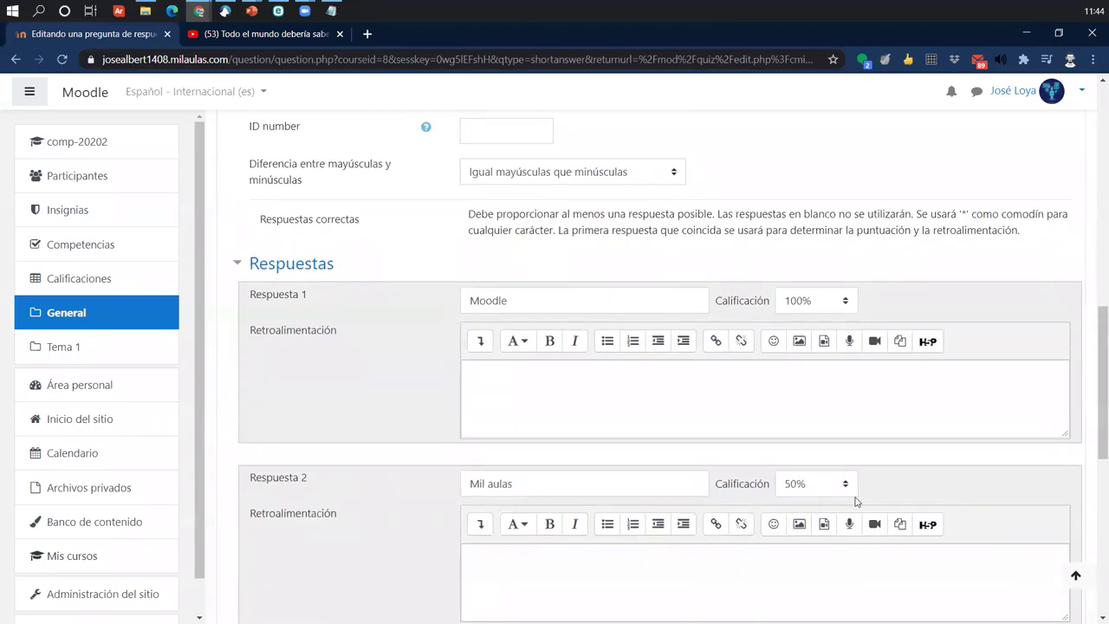
scroll(856, 502, "up", 2)
scroll(855, 502, "down", 8)
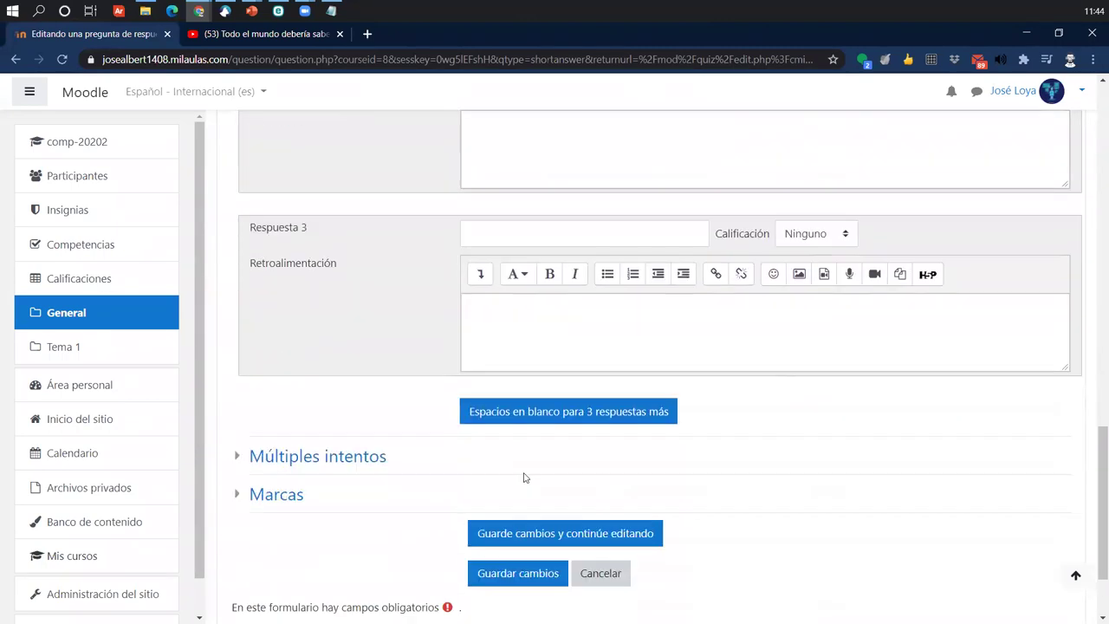
scroll(495, 544, "up", 1)
scroll(495, 544, "up", 10)
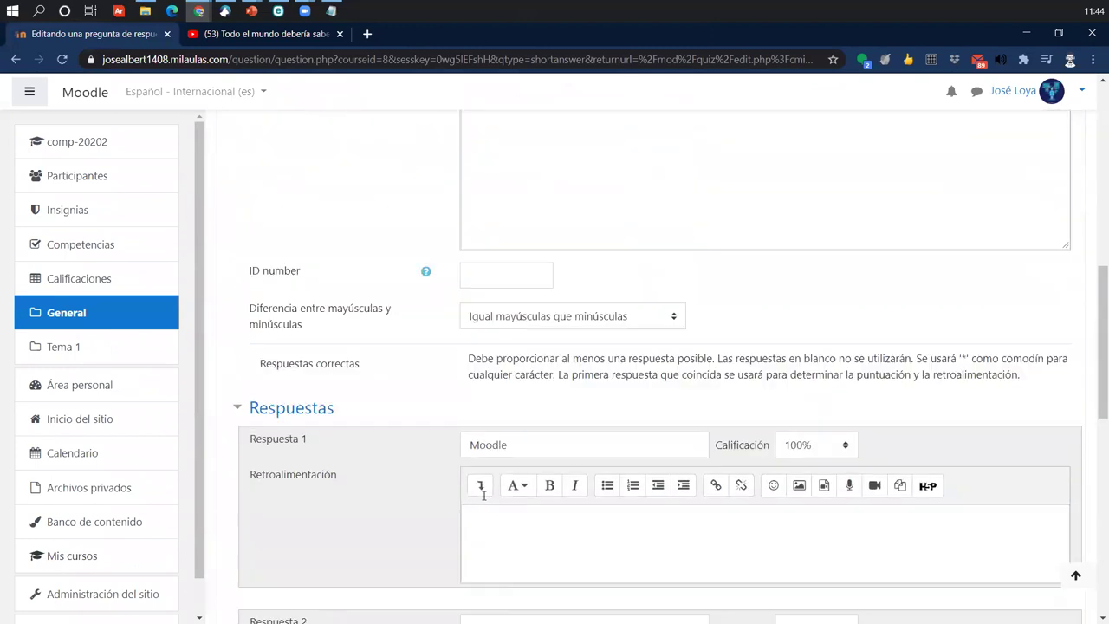
scroll(492, 468, "up", 3)
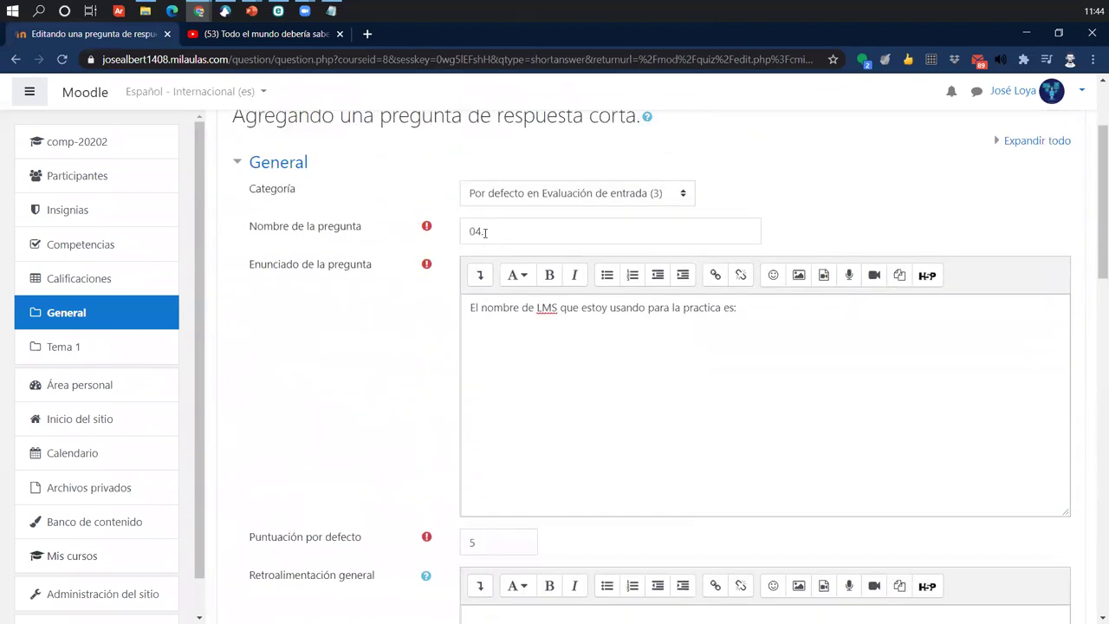
left_click_drag(485, 231, 422, 230)
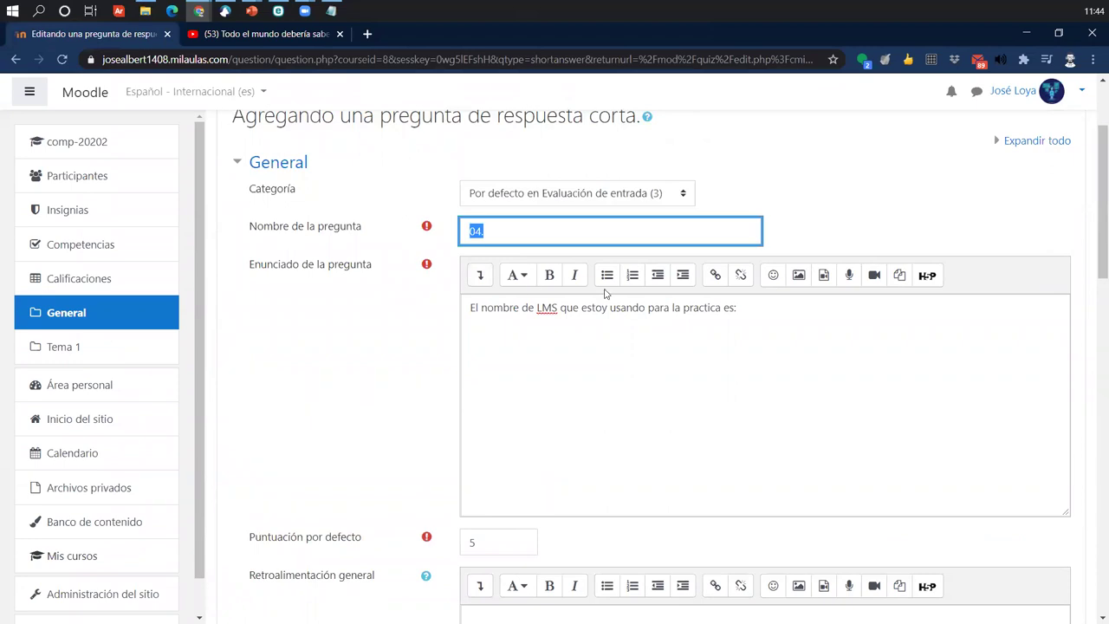
left_click_drag(782, 299, 442, 302)
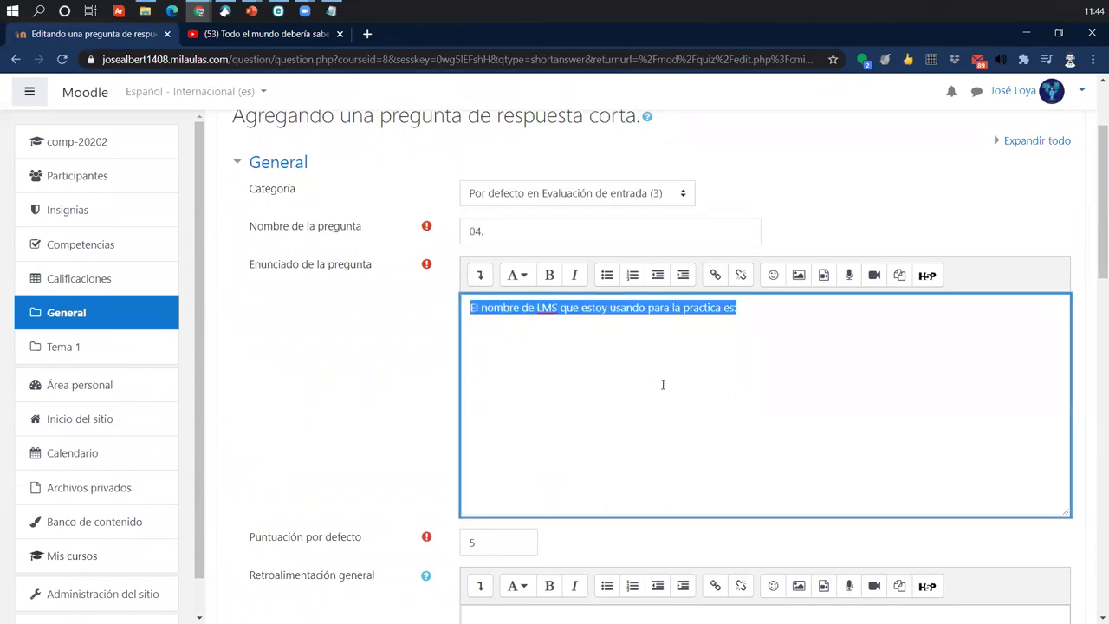
scroll(662, 384, "down", 2)
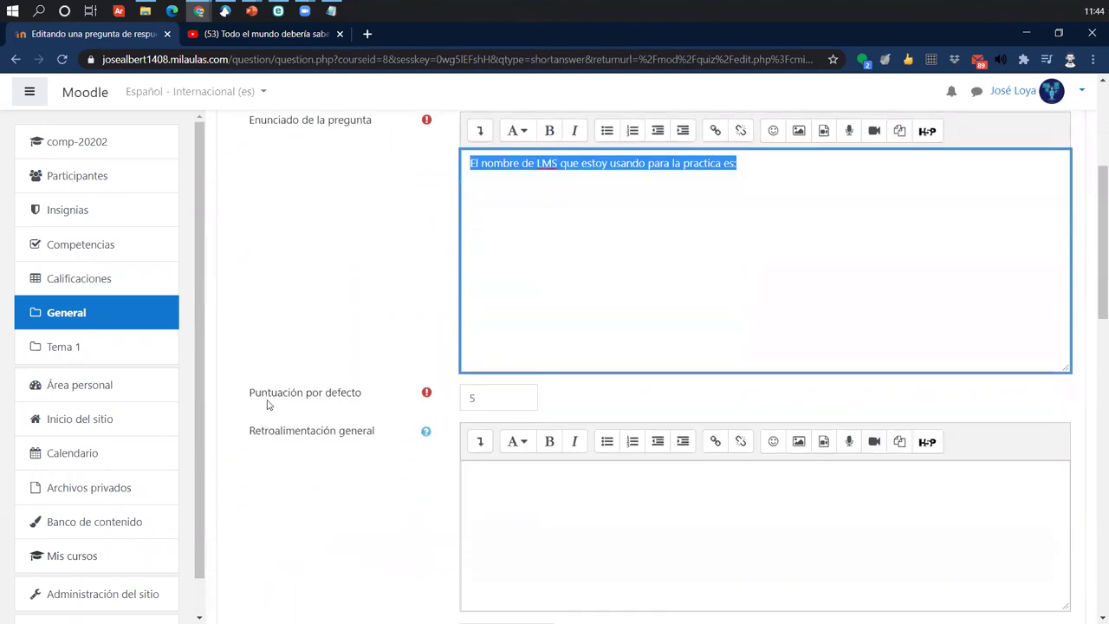
left_click_drag(249, 394, 449, 395)
scroll(452, 441, "down", 6)
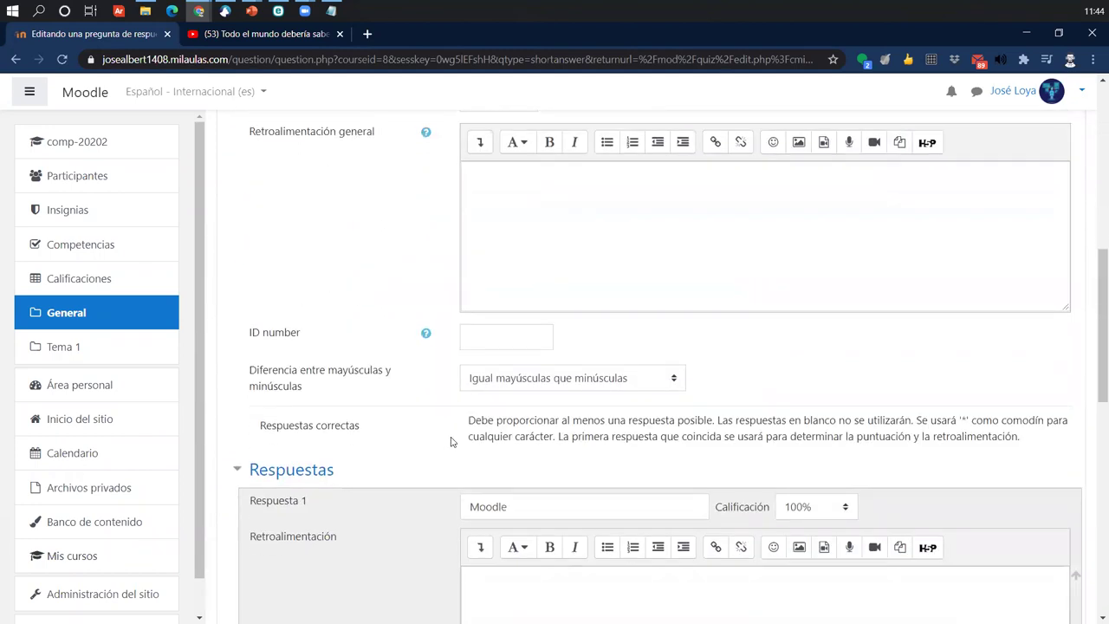
left_click(522, 300)
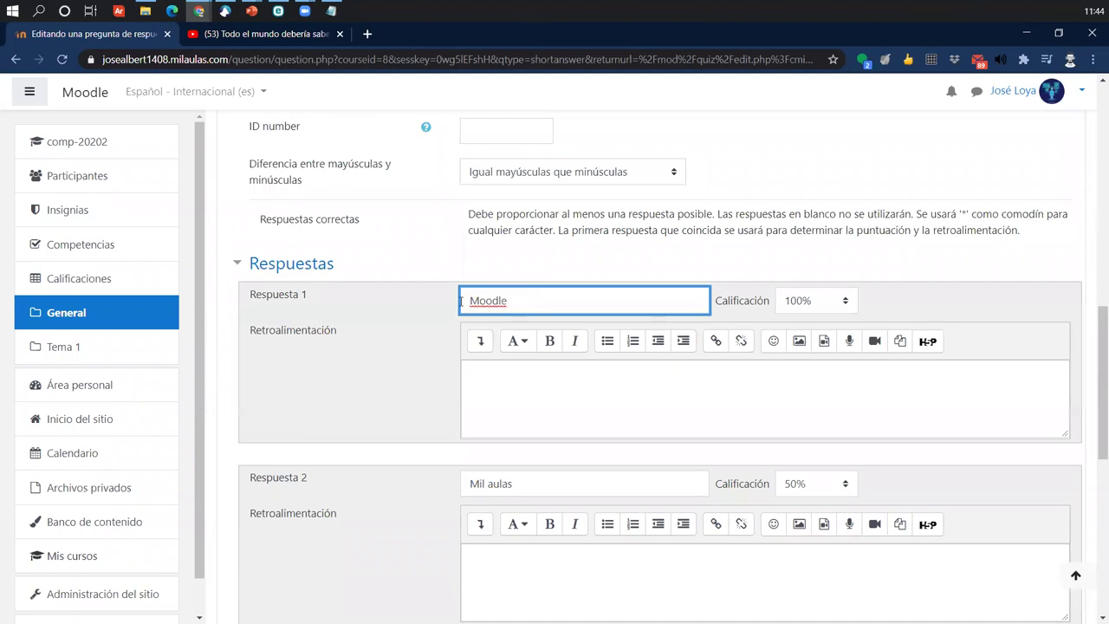
left_click_drag(526, 300, 424, 305)
scroll(428, 502, "down", 1)
left_click_drag(553, 411, 421, 414)
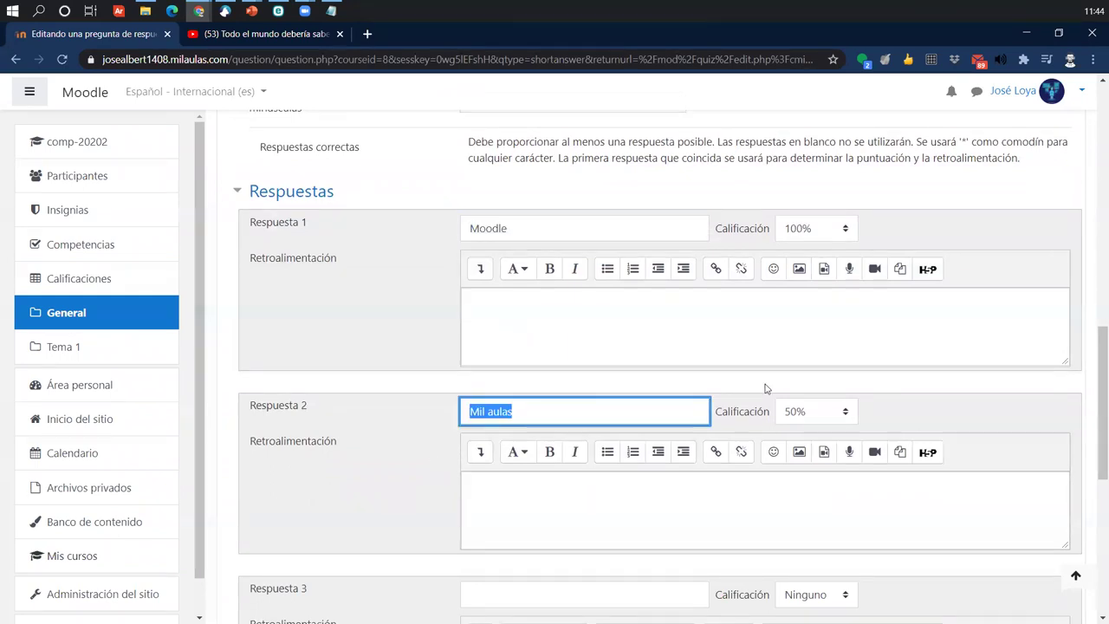
scroll(725, 404, "down", 3)
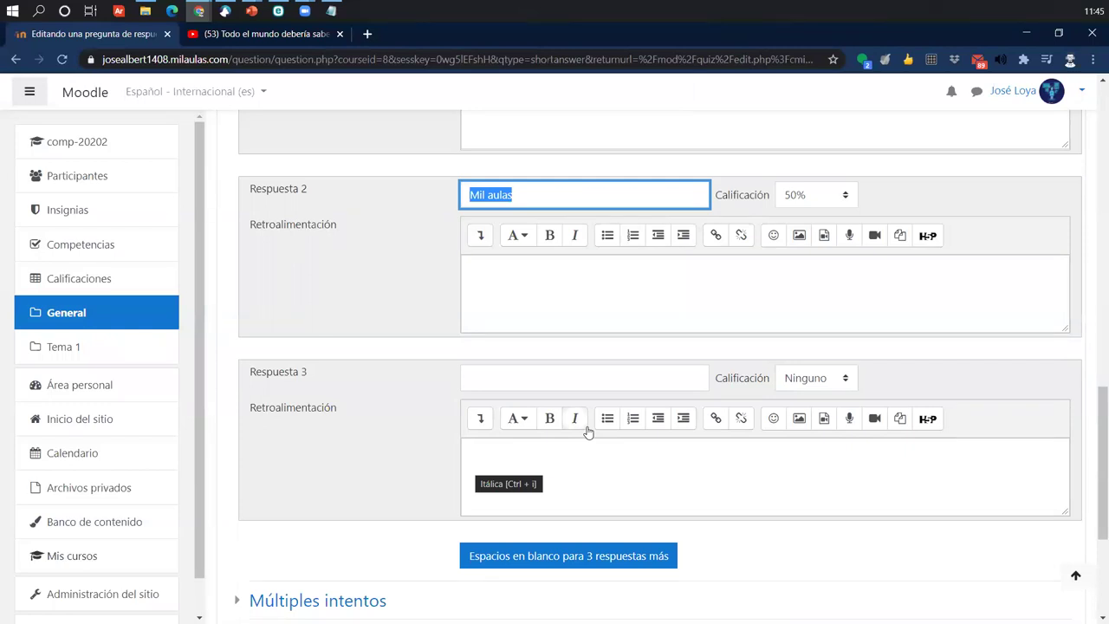
scroll(508, 335, "down", 3)
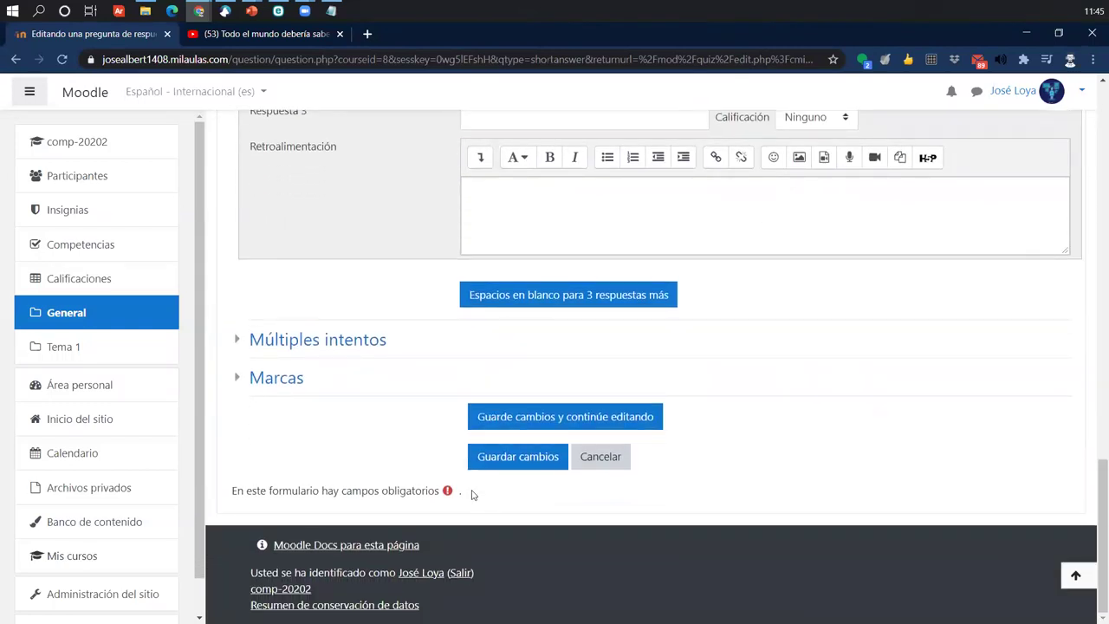
- Save question 04 and check the quiz now totals 20,00 across four questions
left_click(490, 464)
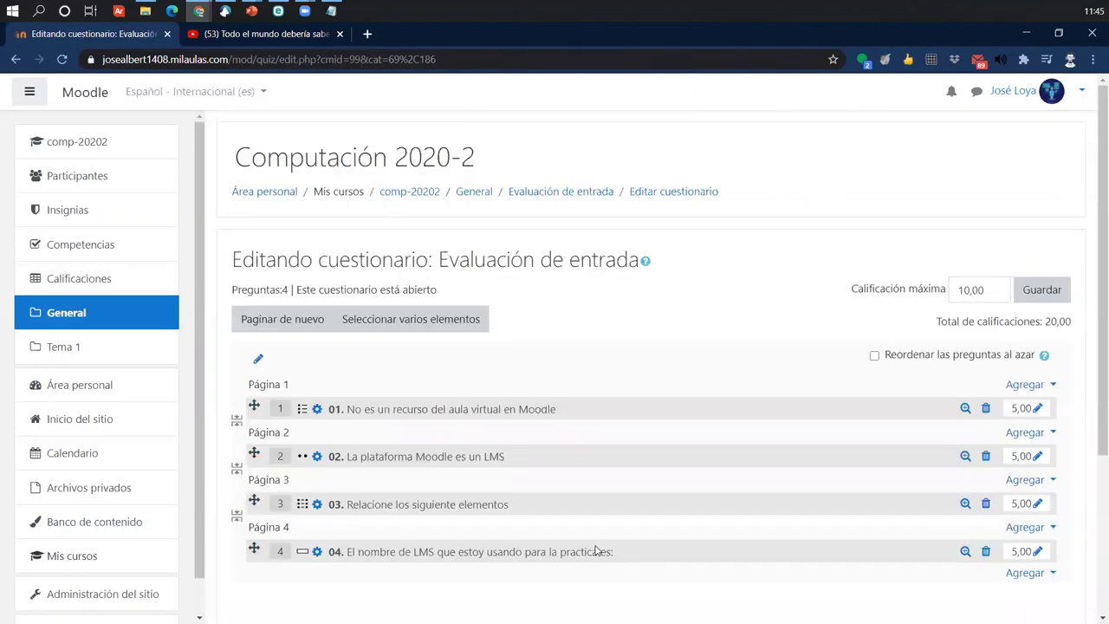
scroll(700, 549, "down", 1)
scroll(702, 550, "up", 1)
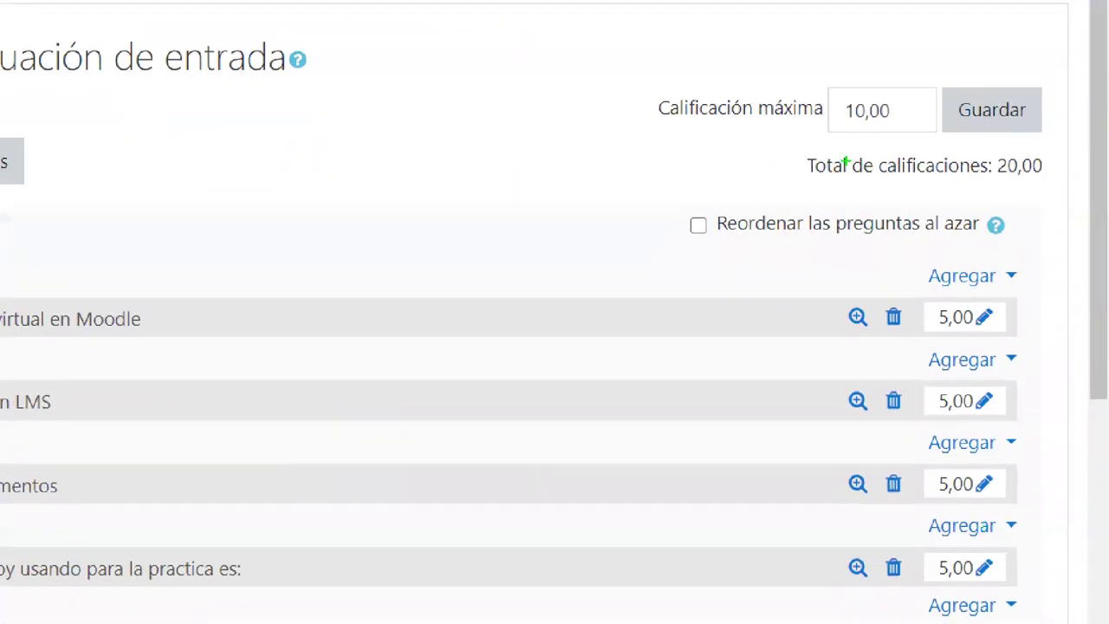
mouse_move(800, 154)
left_mouse_down()
mouse_move(992, 193)
mouse_move(1049, 187)
mouse_move(1022, 255)
mouse_move(1049, 356)
left_mouse_up()
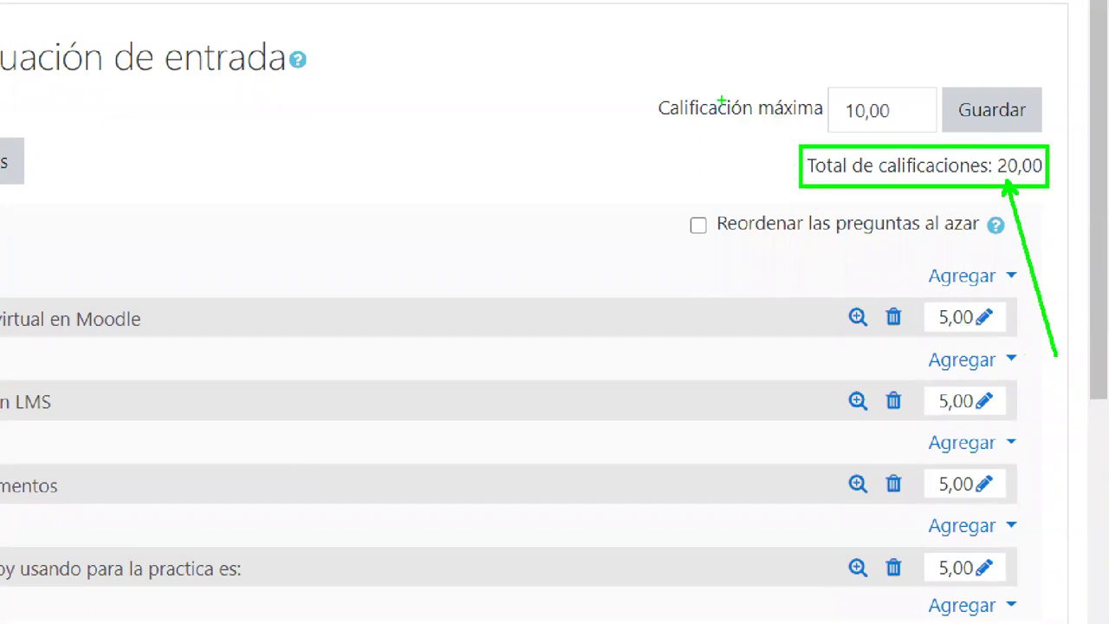
key("r")
mouse_move(650, 73)
left_mouse_down()
mouse_move(921, 139)
mouse_move(1057, 139)
left_mouse_up()
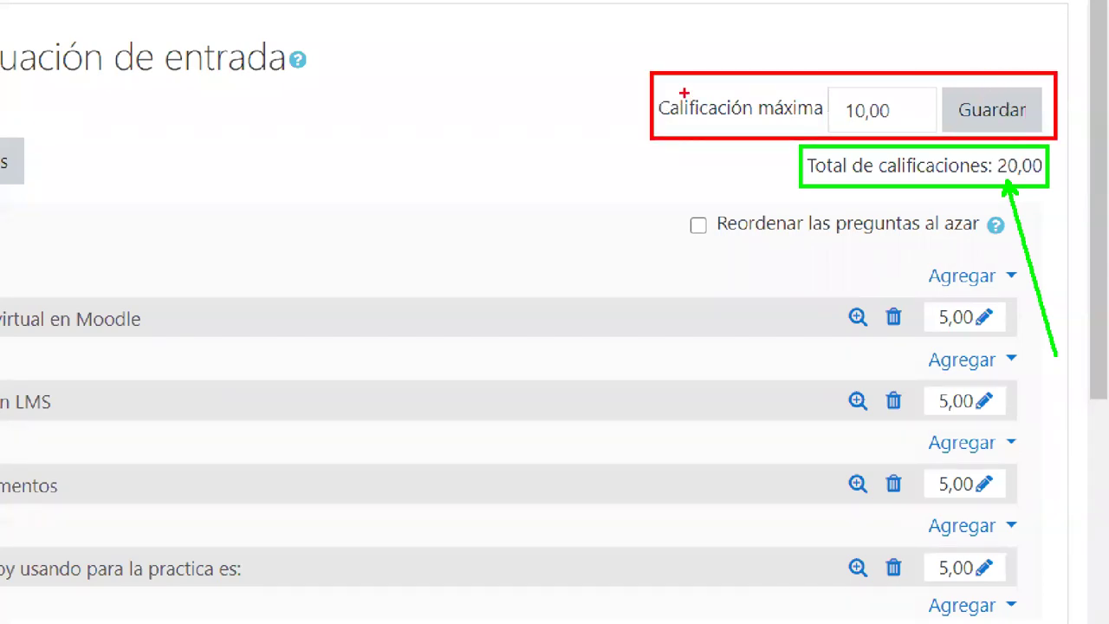
left_click_drag(683, 91, 591, 38)
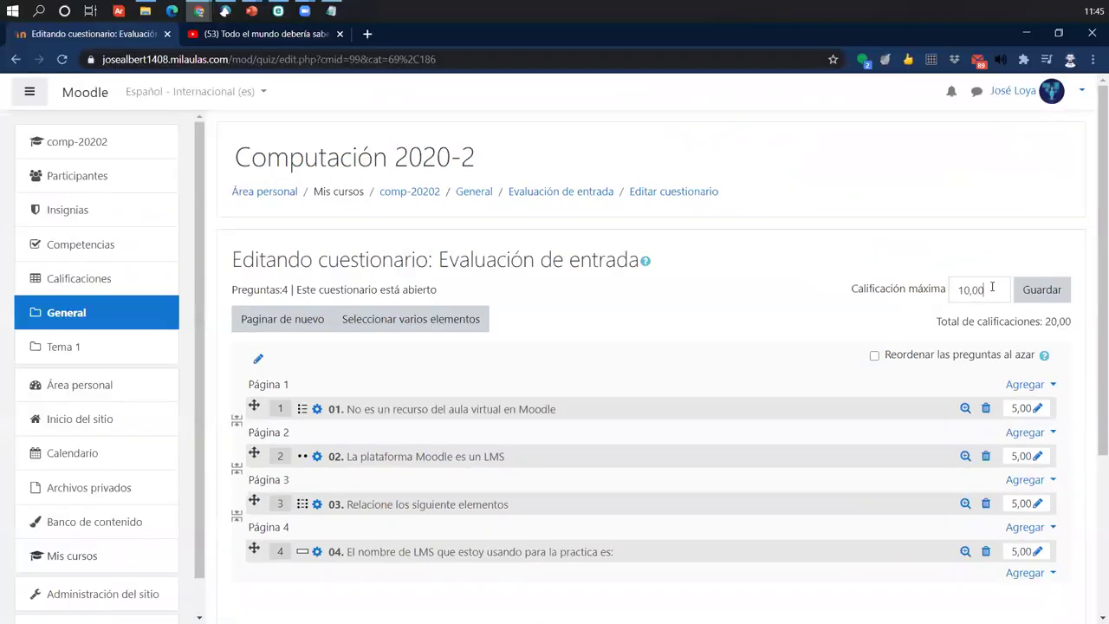
- Change the quiz's Calificación máxima from 10,00 to 20 and save it
left_click_drag(893, 111, 651, 110)
type("20")
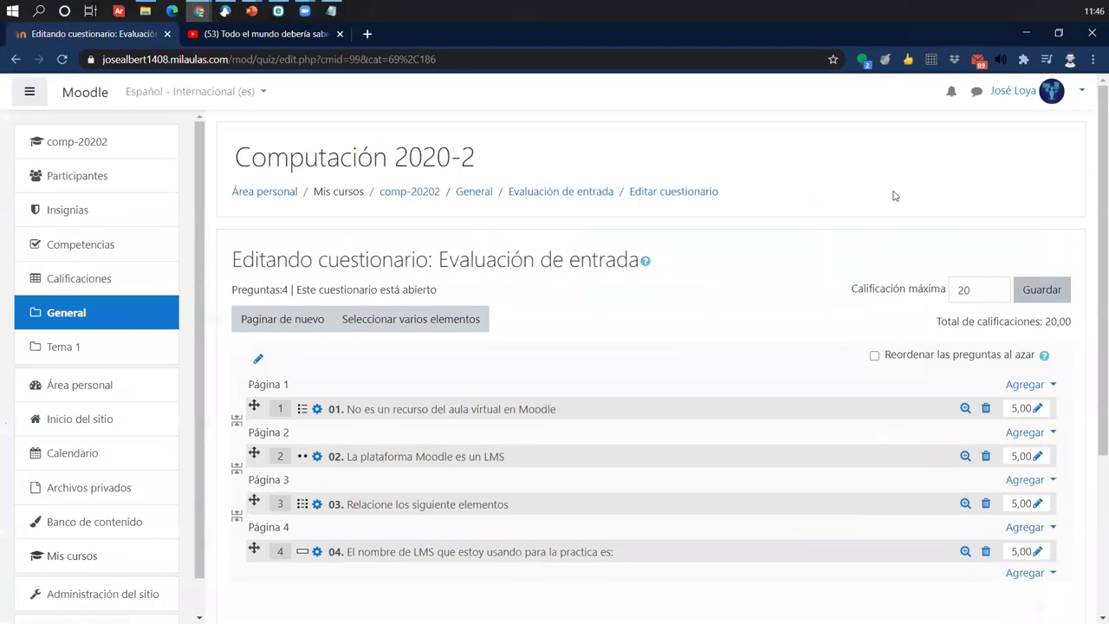
key("Return")
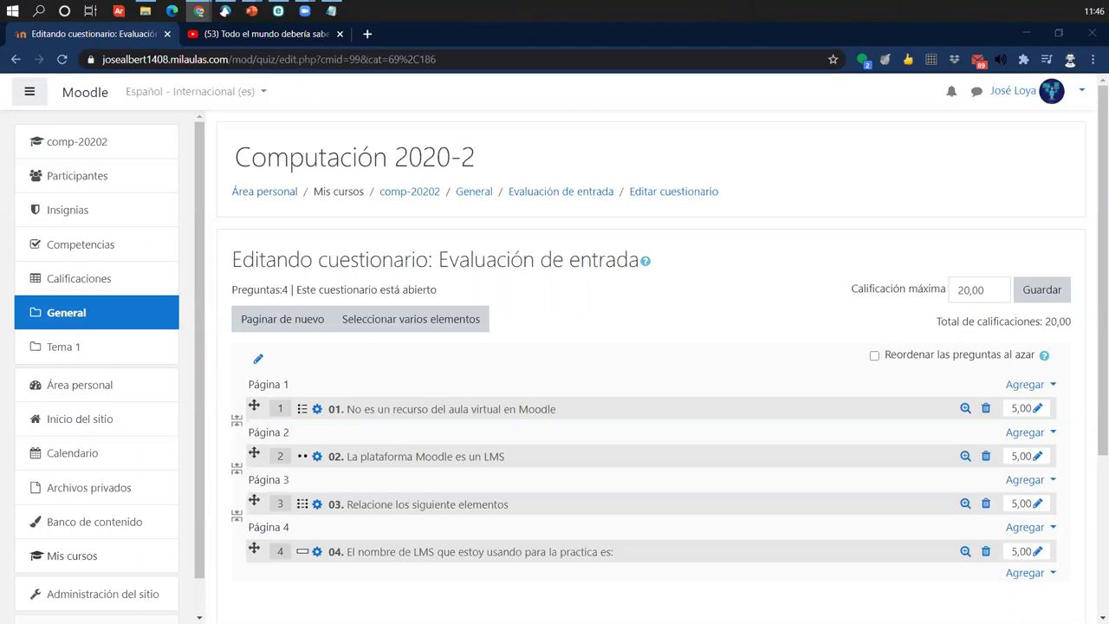
scroll(815, 520, "down", 1)
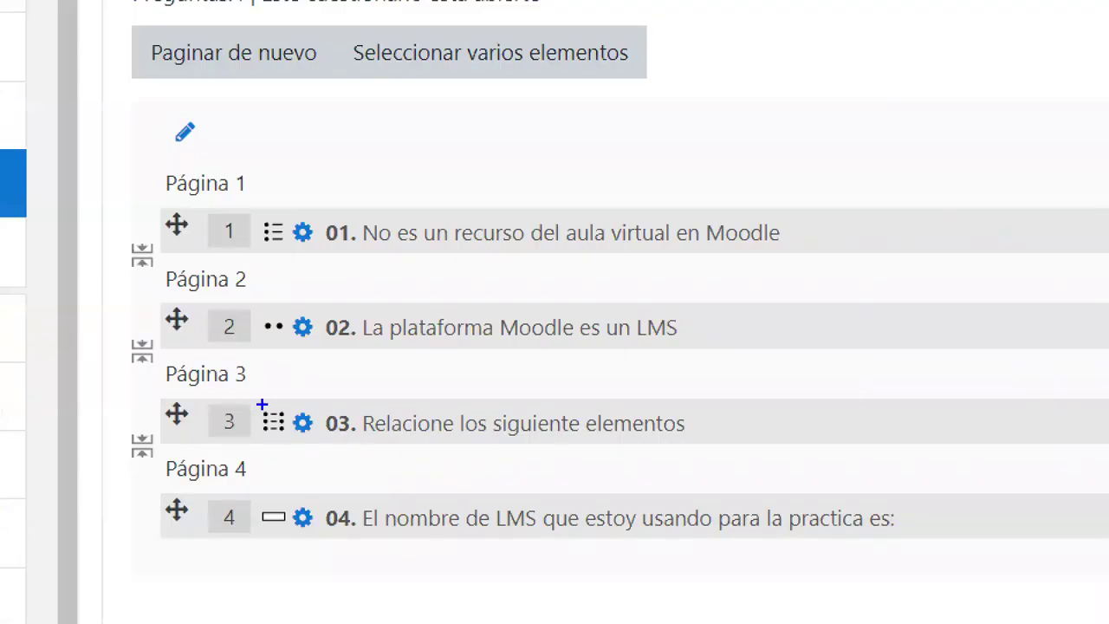
mouse_move(282, 405)
left_mouse_down()
mouse_move(330, 459)
mouse_move(323, 422)
mouse_move(363, 347)
left_mouse_up()
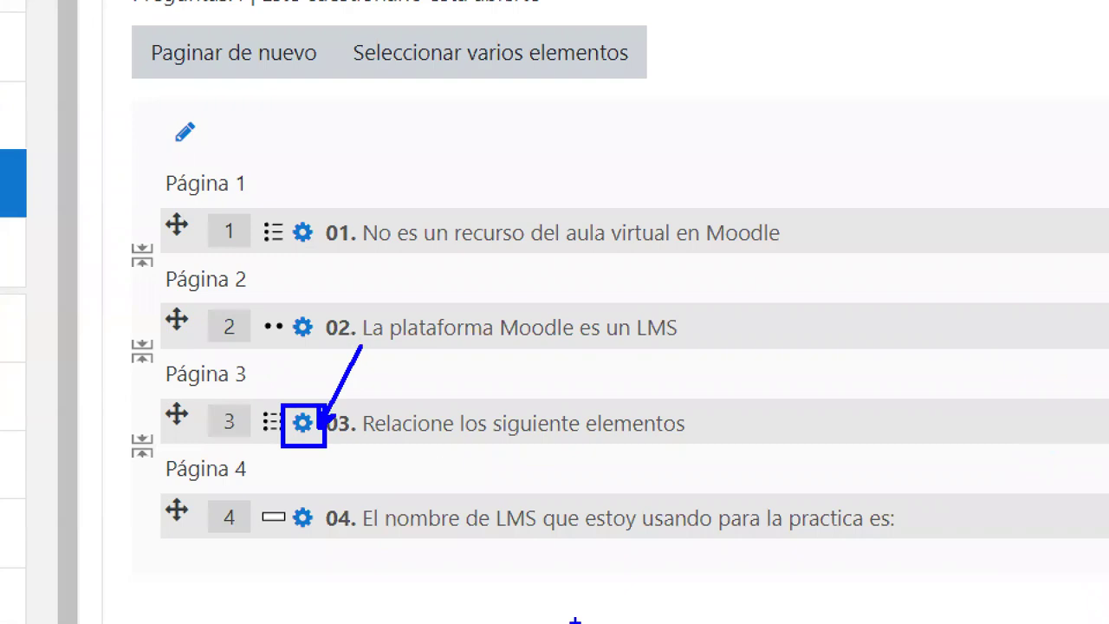
key("Escape")
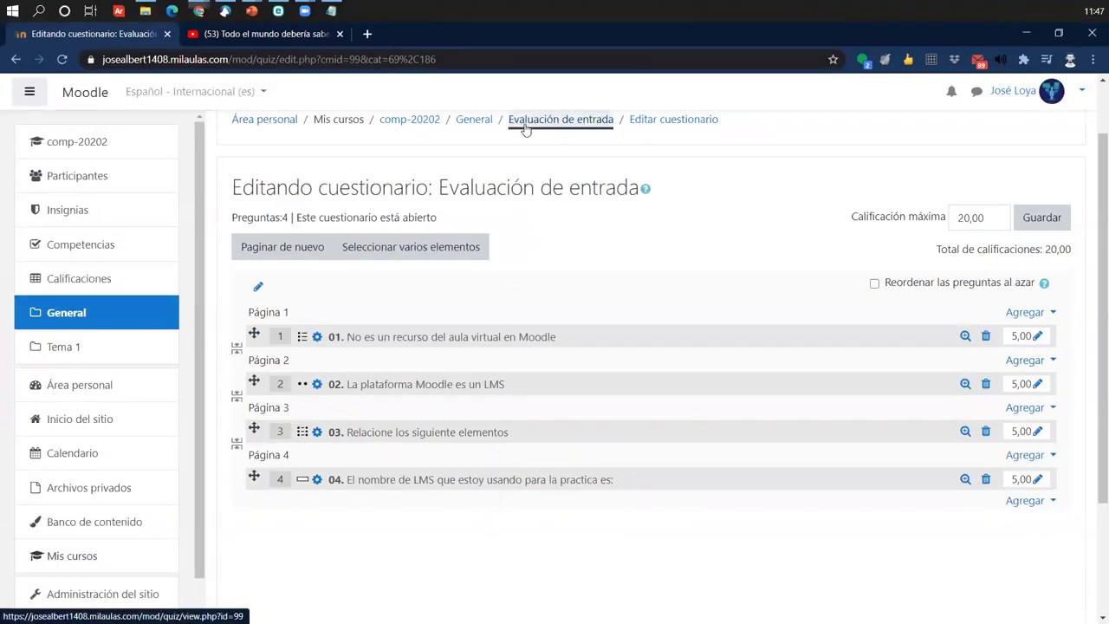
left_click(526, 128)
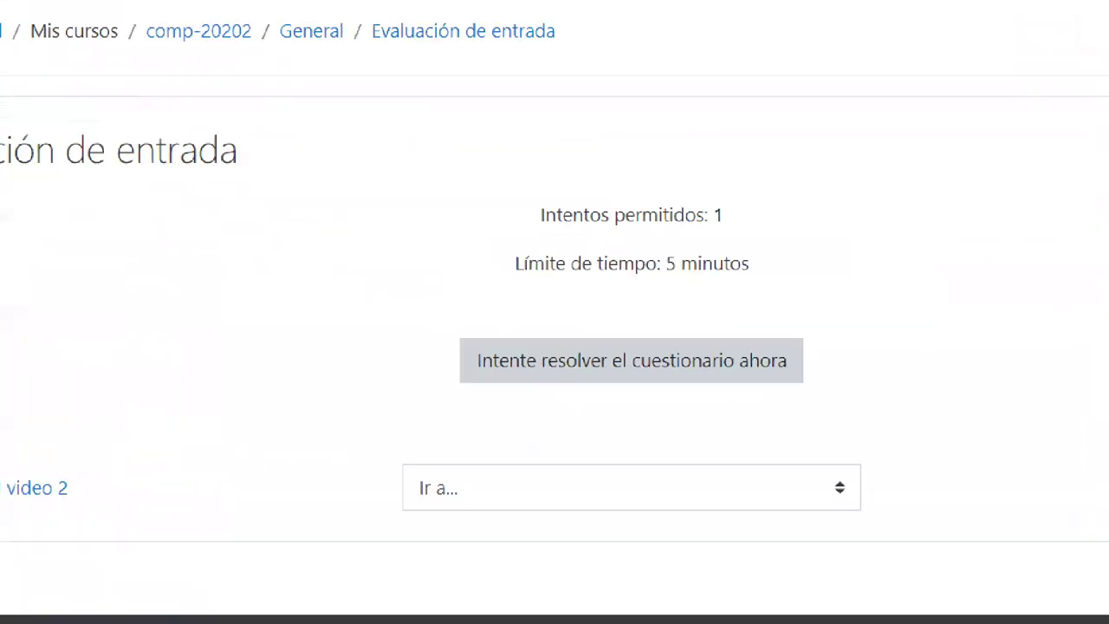
left_click_drag(475, 281, 491, 320)
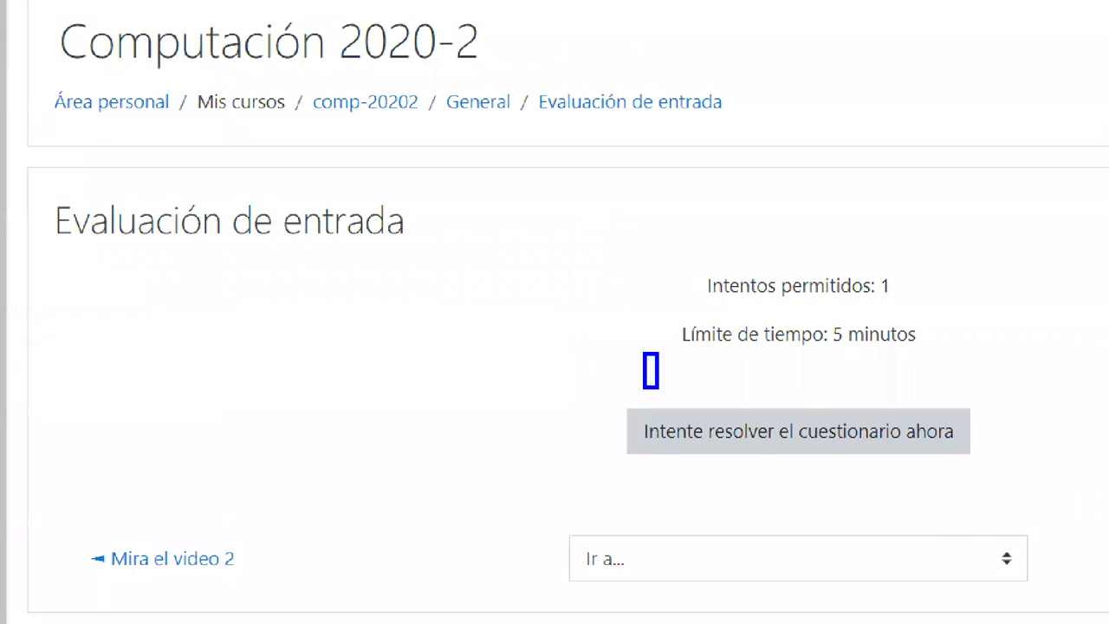
mouse_move(659, 388)
left_mouse_down()
mouse_move(928, 400)
mouse_move(935, 326)
mouse_move(982, 225)
left_mouse_up()
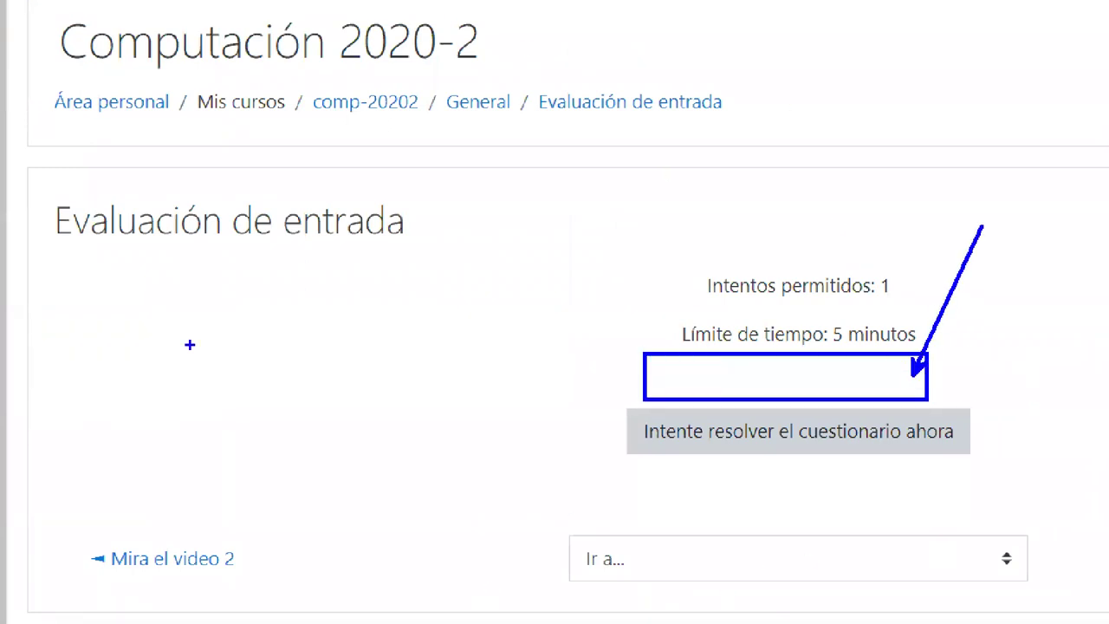
key("Escape")
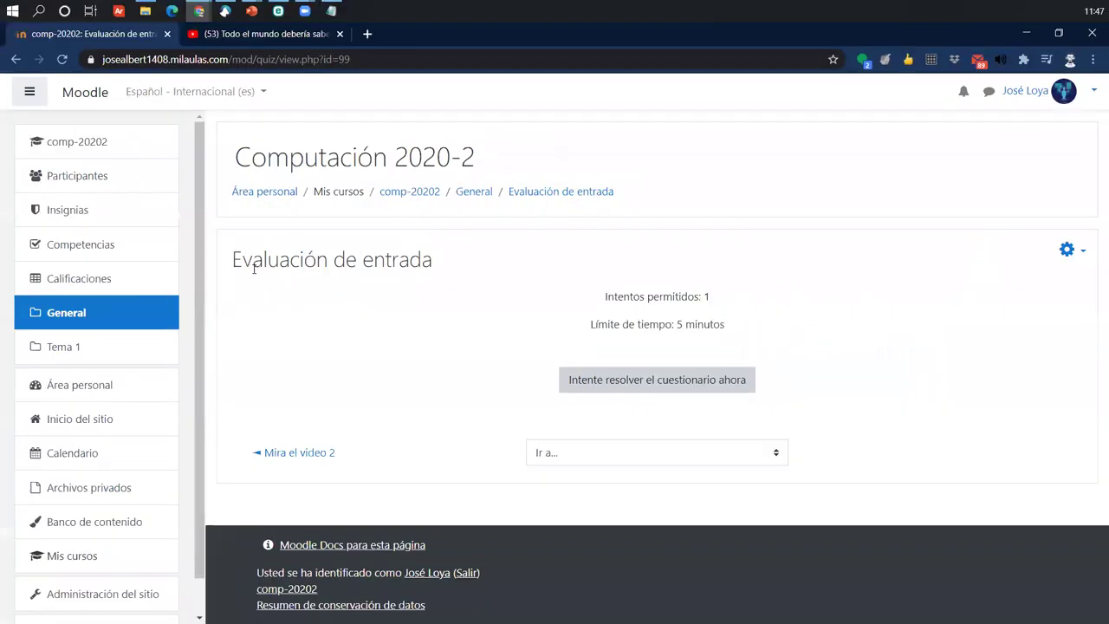
left_click_drag(305, 268, 587, 272)
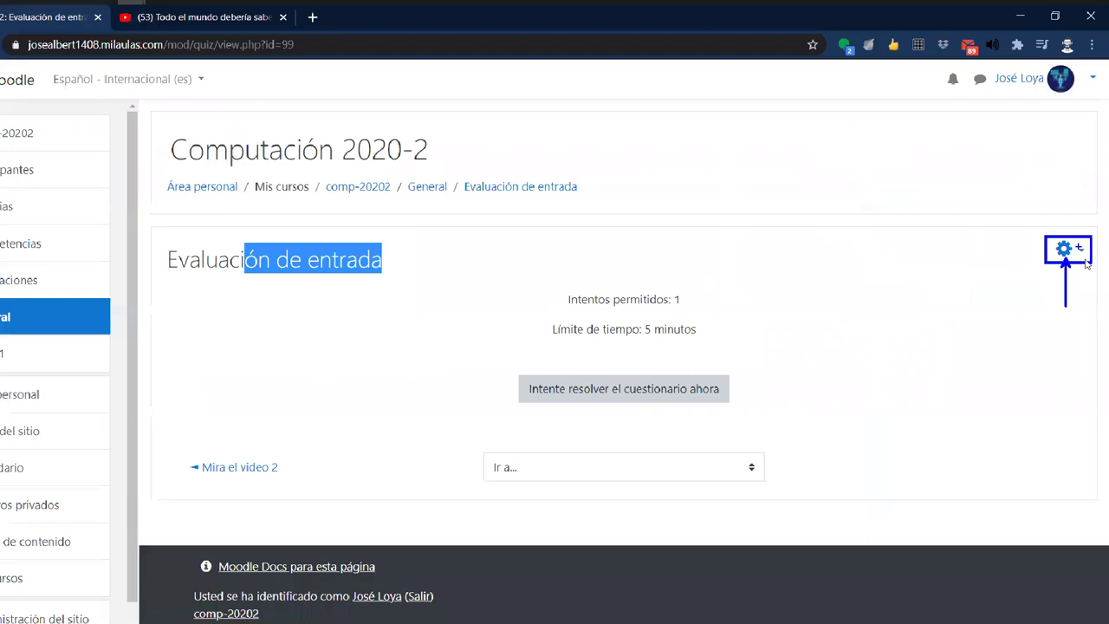
left_click(1075, 251)
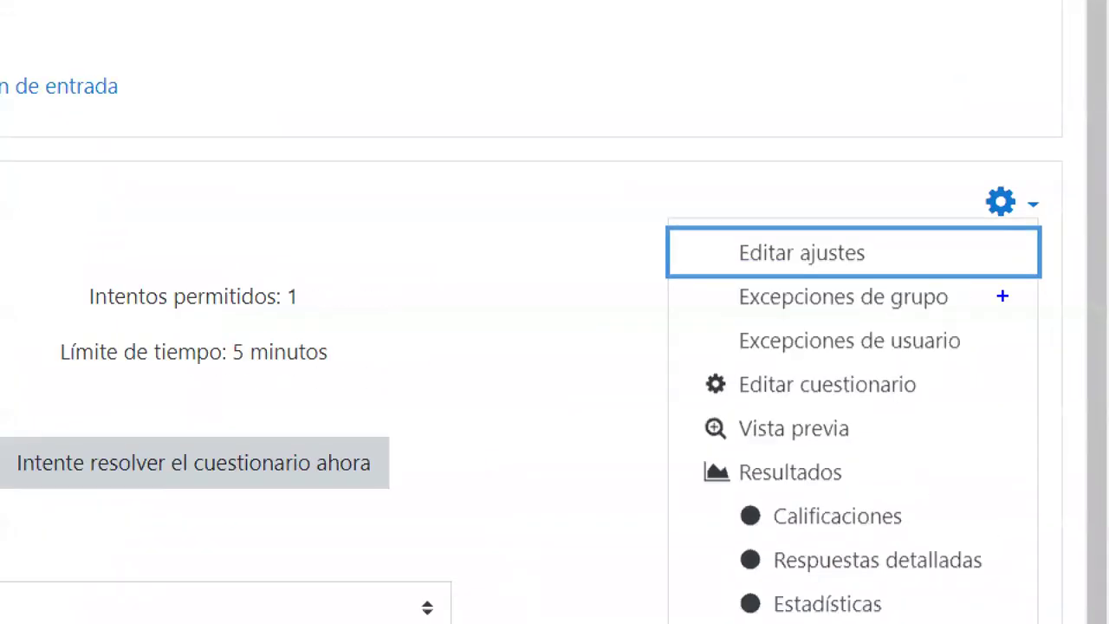
mouse_move(672, 362)
left_mouse_down()
mouse_move(1012, 408)
mouse_move(1011, 373)
mouse_move(1082, 323)
left_mouse_up()
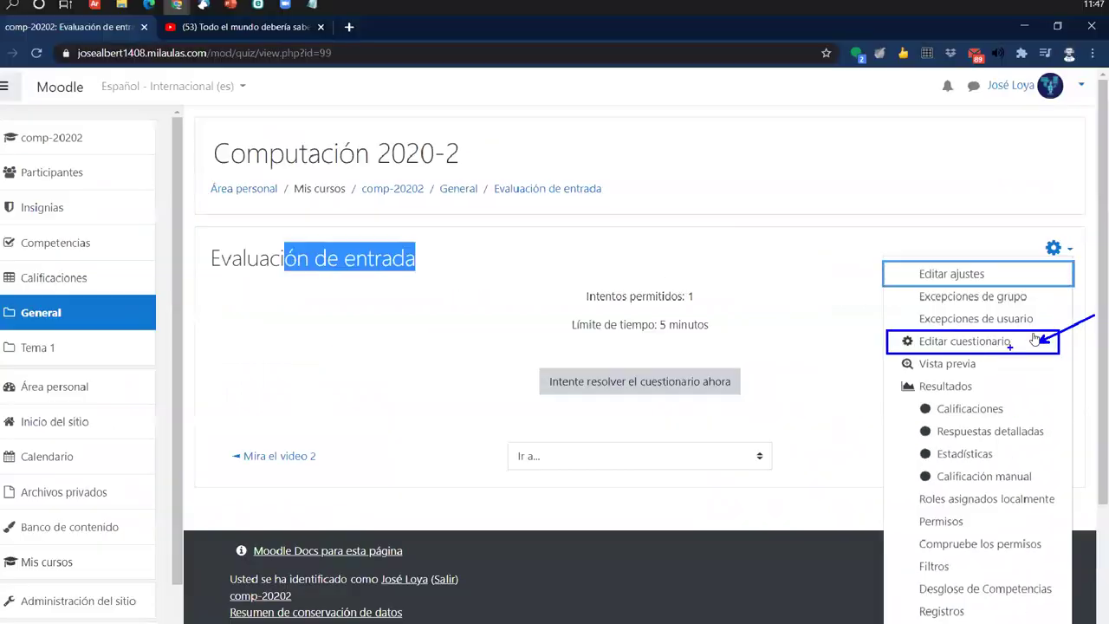
left_click(1035, 339)
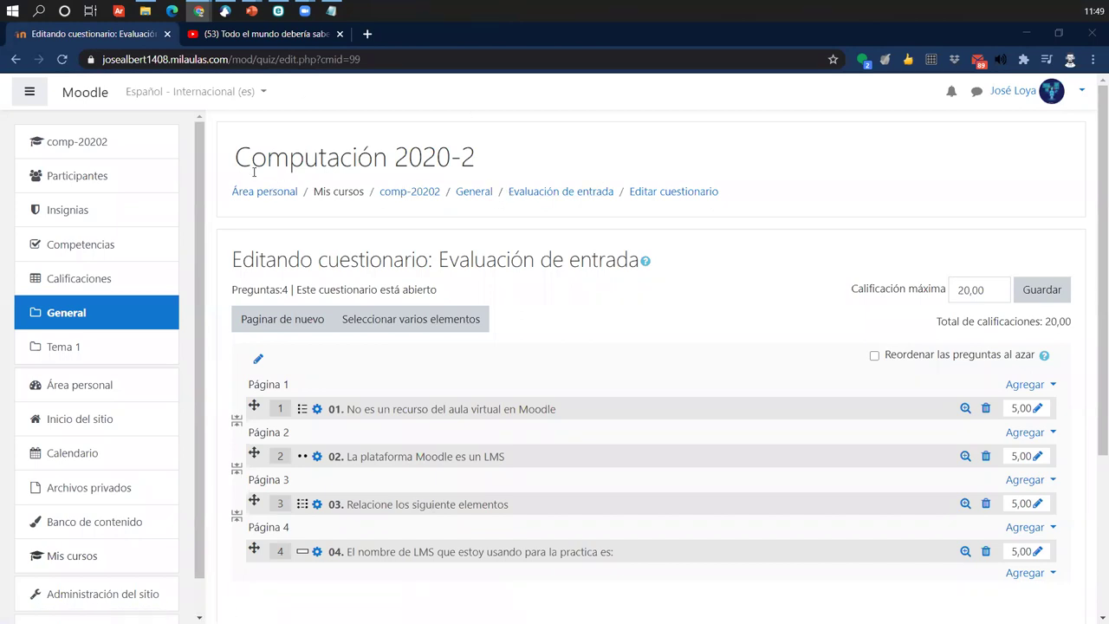
left_click(70, 149)
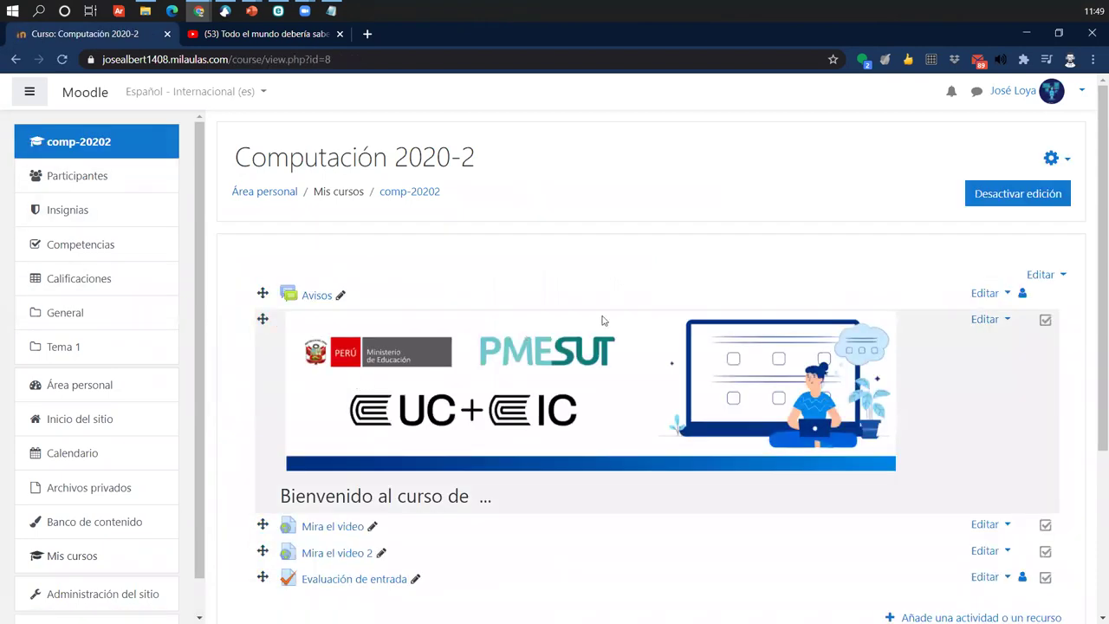
scroll(783, 165, "down", 2)
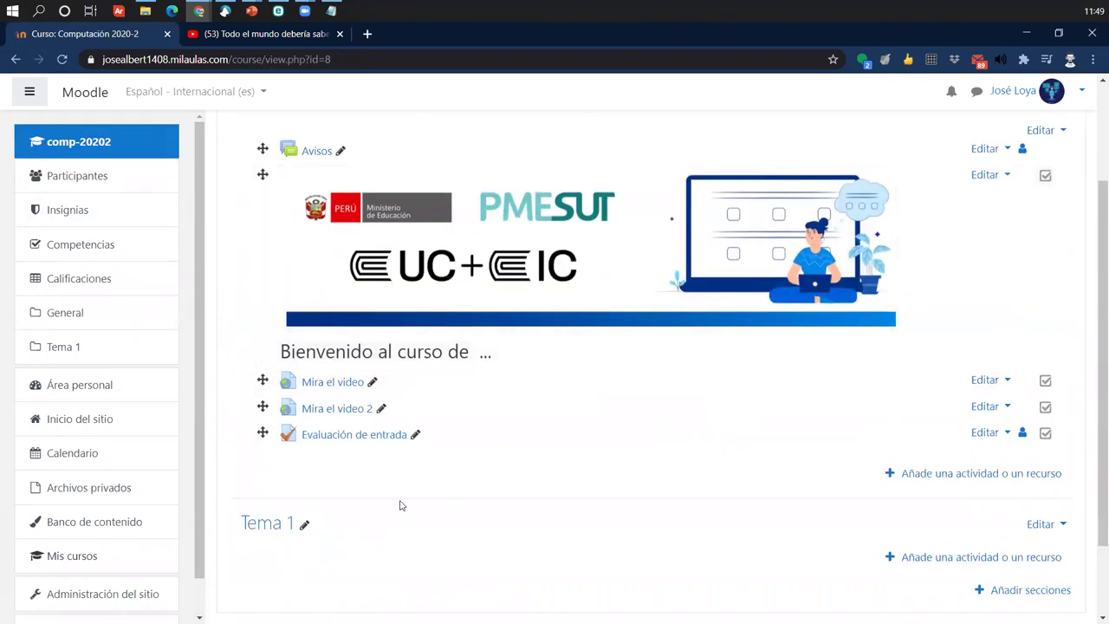
scroll(401, 509, "up", 2)
scroll(400, 505, "down", 2)
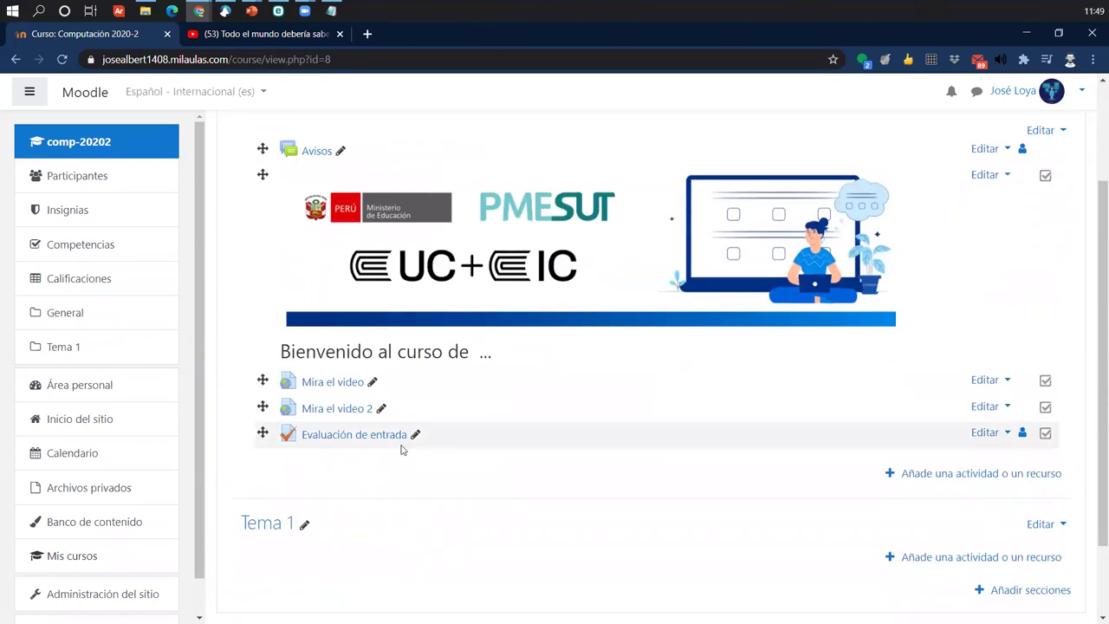
scroll(922, 279, "up", 2)
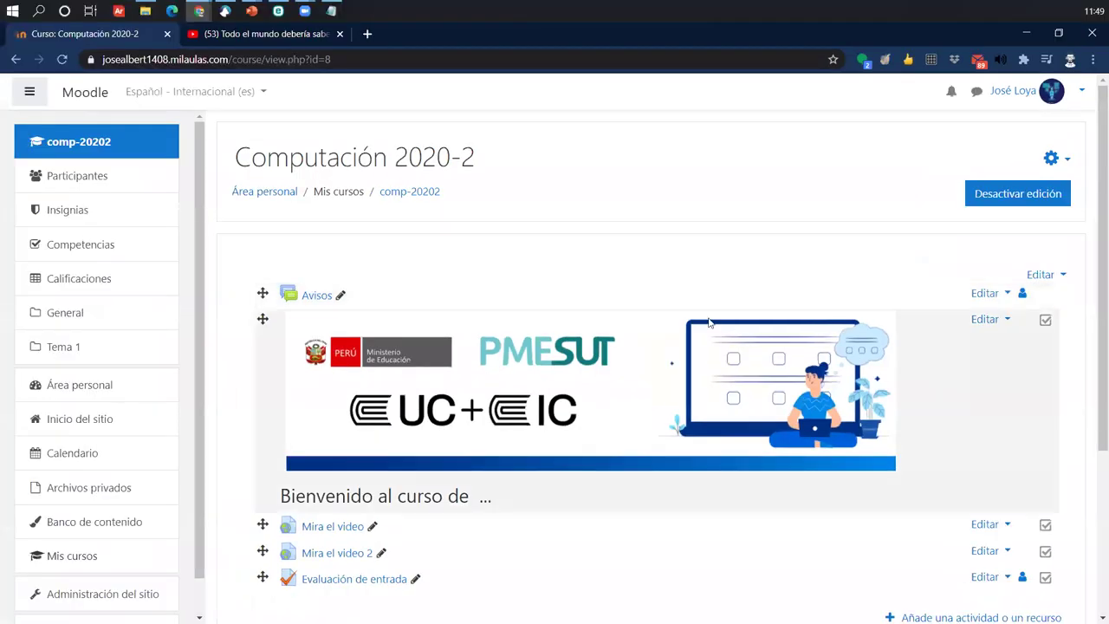
scroll(498, 513, "down", 2)
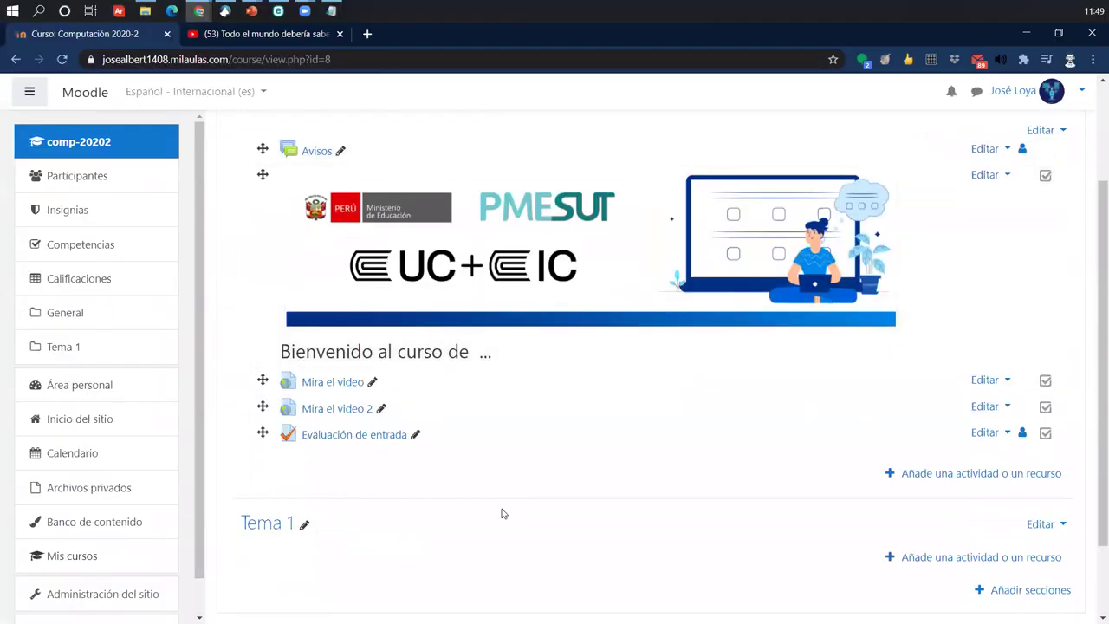
left_click(375, 435)
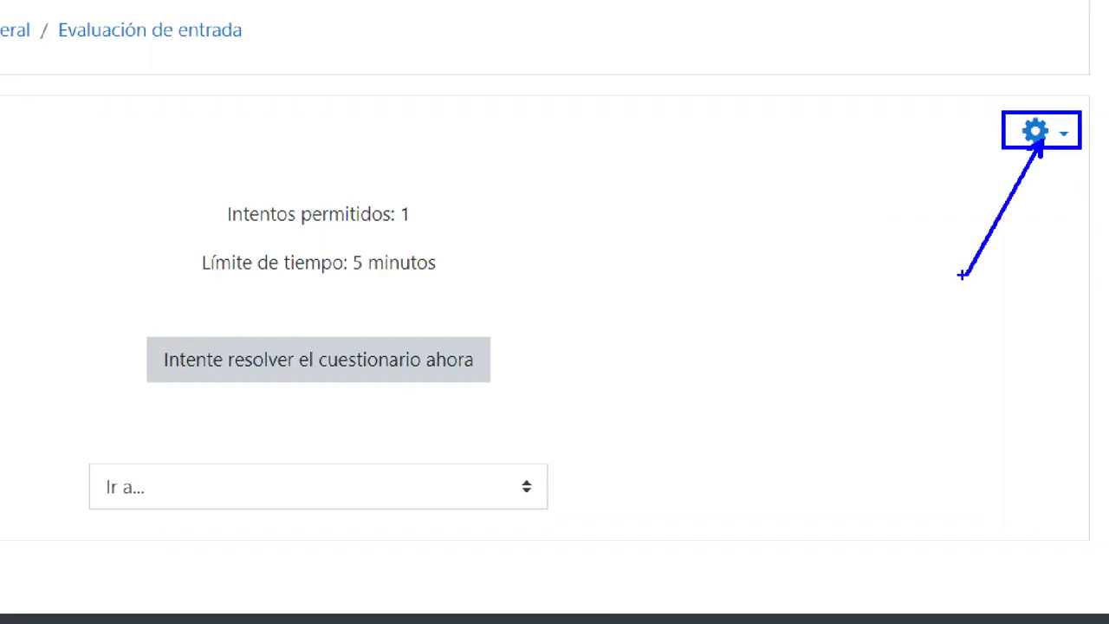
left_click(1049, 131)
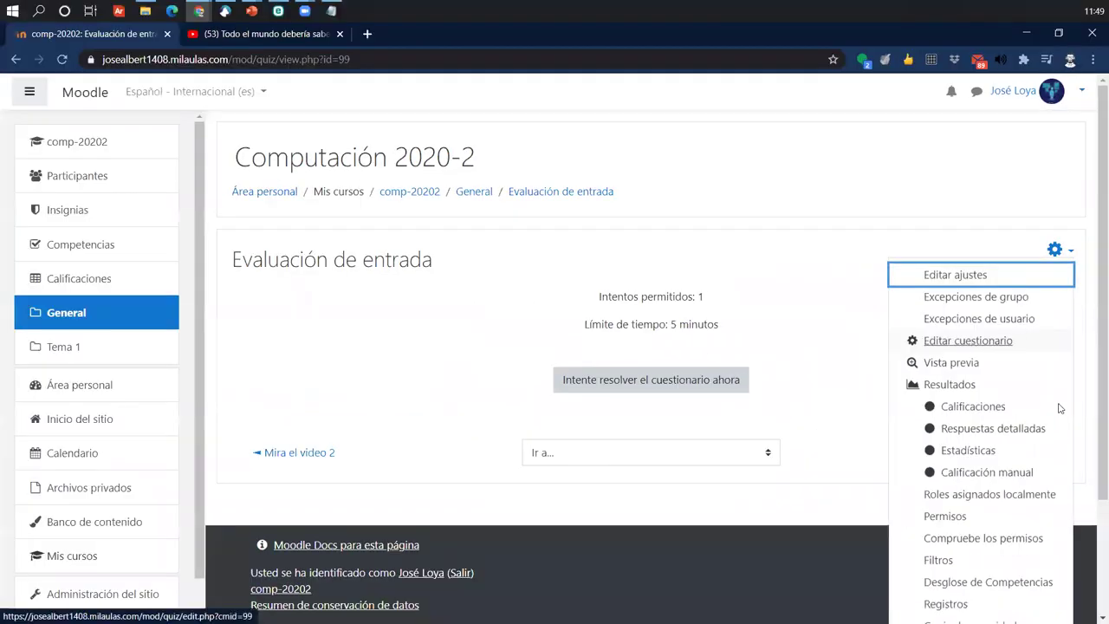
left_click(968, 340)
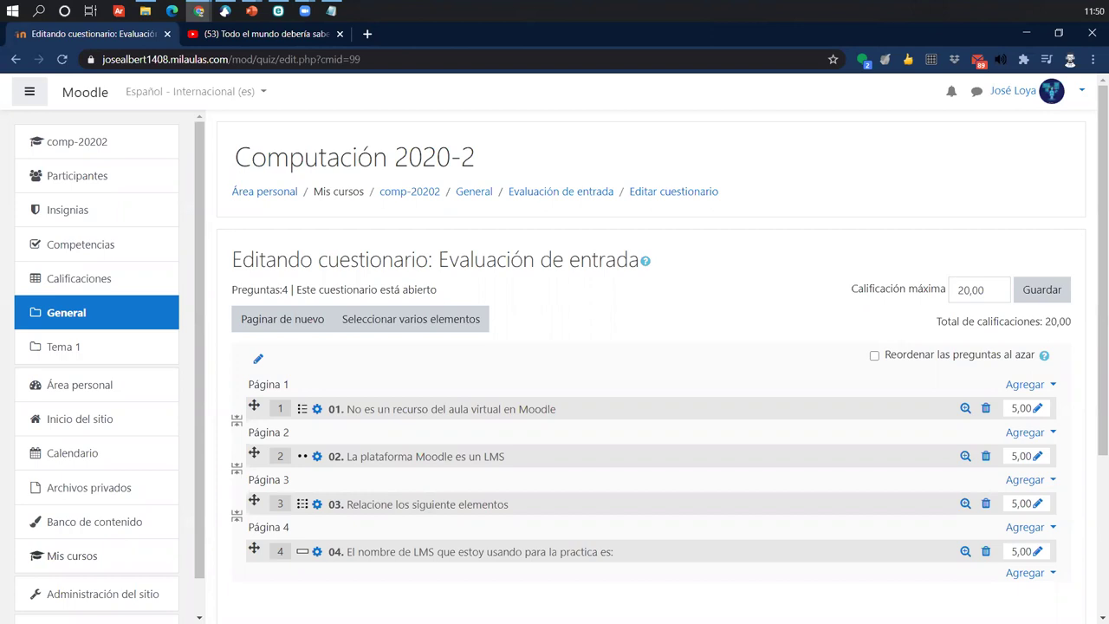
key("alt+Tab")
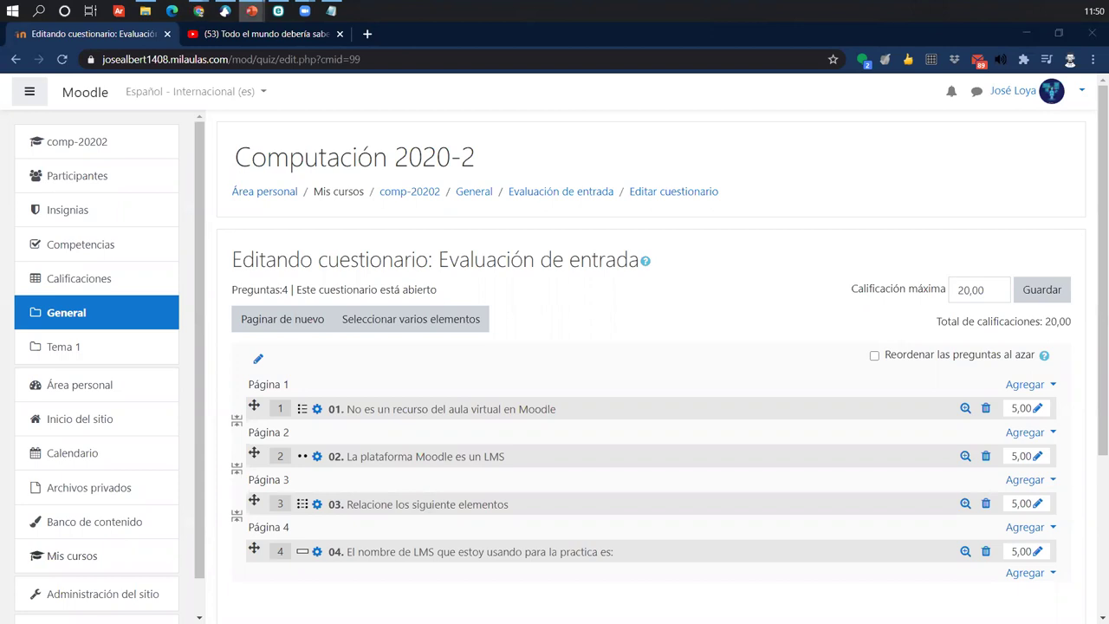